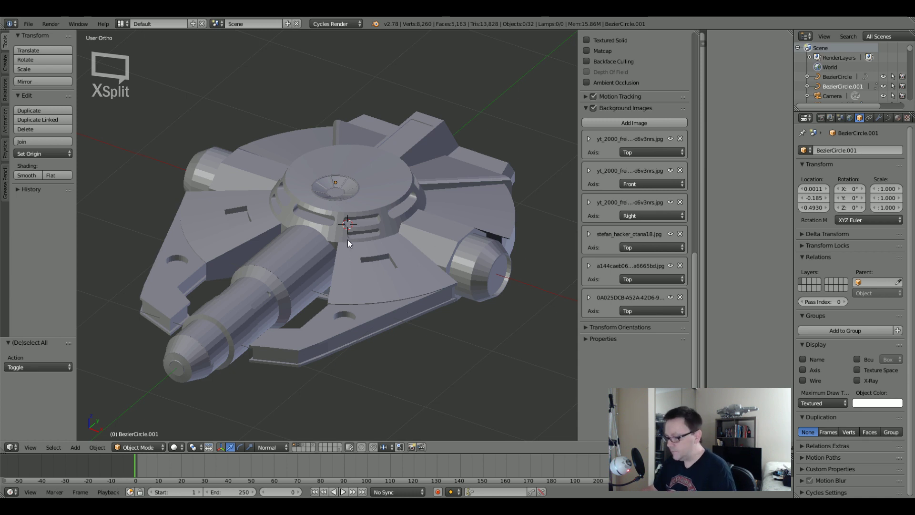
Delete the smallest curved trim ring on the flat tip of the front cockpit cone.
{"action": "middle_click_drag", "start_coordinate": [336, 230], "coordinate": [319, 219]}
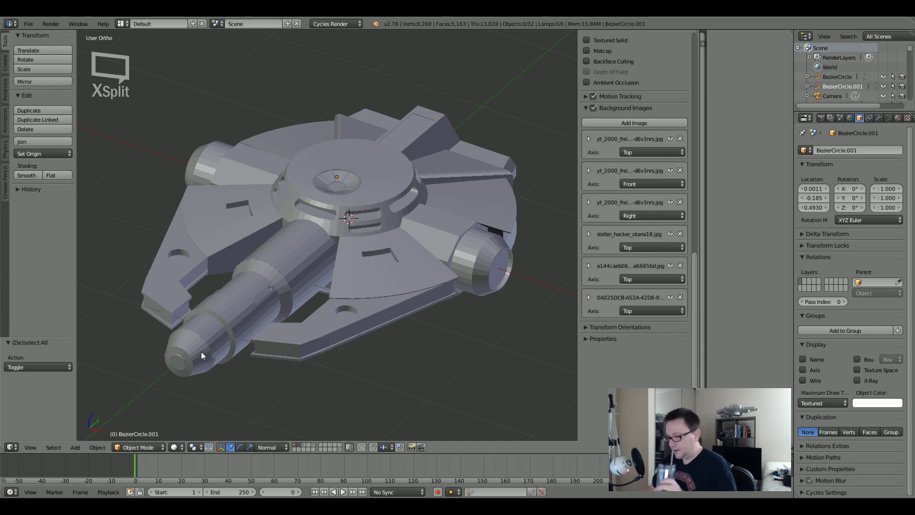
{"action": "scroll", "coordinate": [187, 356], "scroll_direction": "up", "scroll_amount": 6}
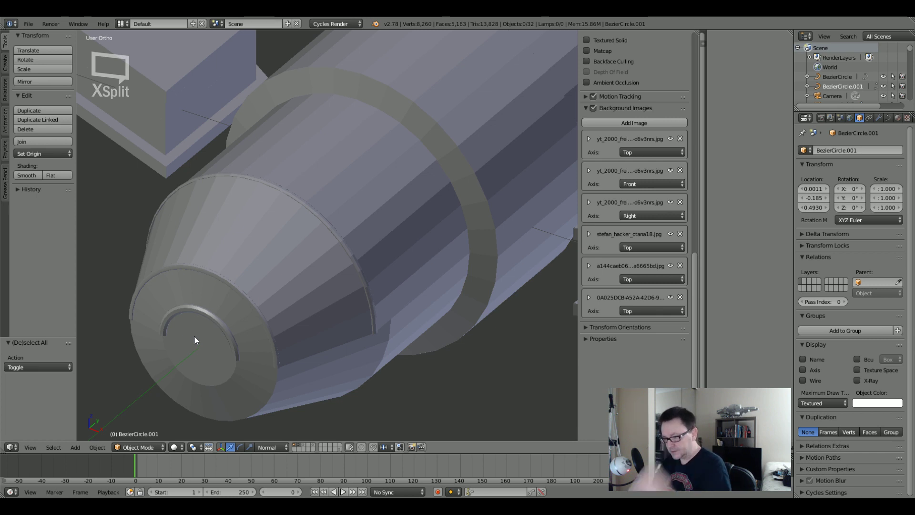
{"action": "right_click", "coordinate": [207, 313]}
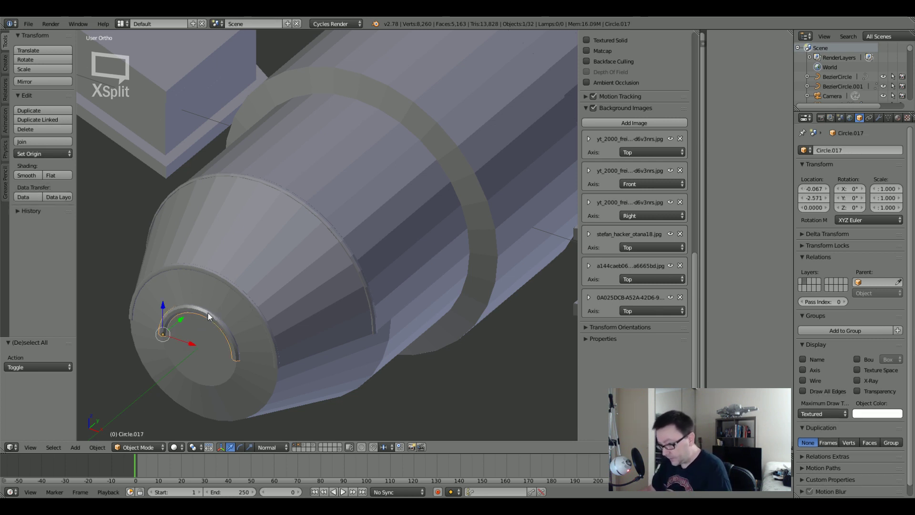
{"action": "key", "text": "x"}
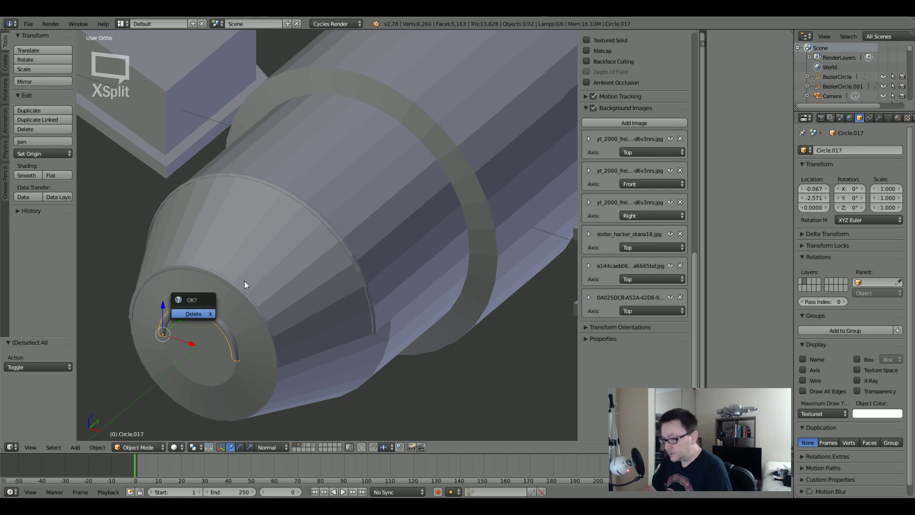
{"action": "left_click", "coordinate": [196, 313]}
Delete the two larger trim rings around the front and rear edges of the cockpit cone.
{"action": "right_click", "coordinate": [219, 279]}
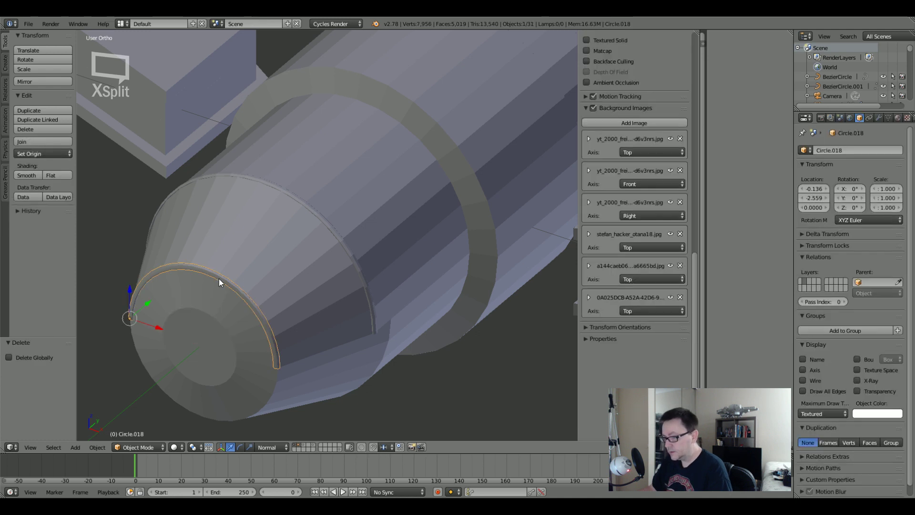
{"action": "right_click", "coordinate": [301, 202], "text": "shift"}
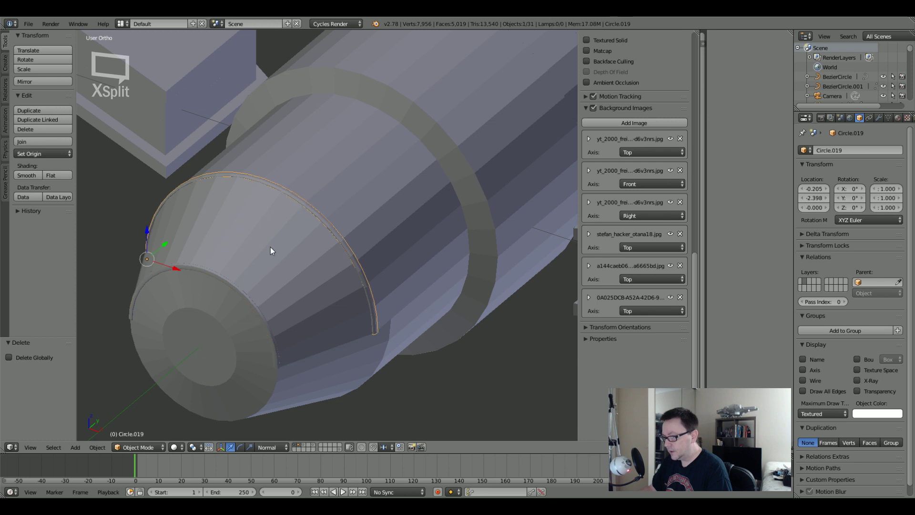
{"action": "right_click", "coordinate": [227, 284], "text": "shift"}
{"action": "key", "text": "x"}
{"action": "left_click", "coordinate": [227, 282]}
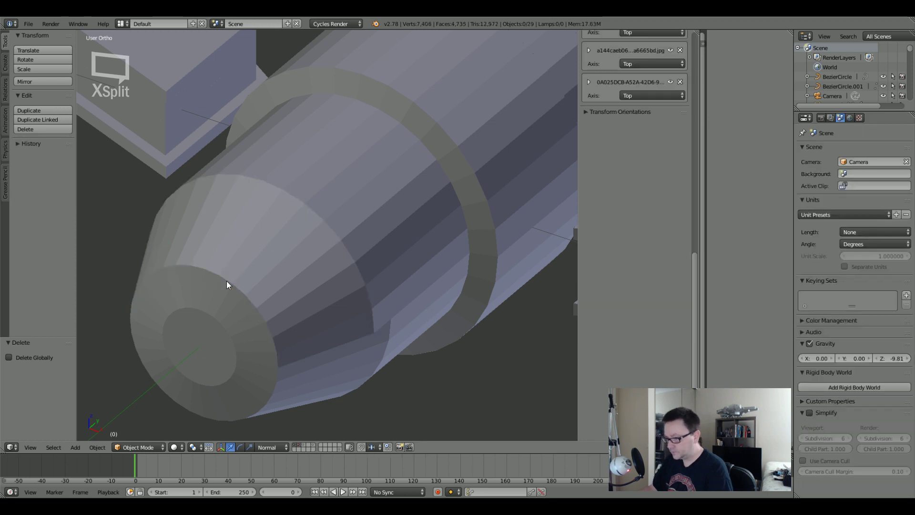
{"action": "scroll", "coordinate": [221, 321], "scroll_direction": "down", "scroll_amount": 2, "text": "shift"}
{"action": "right_click", "coordinate": [222, 322]}
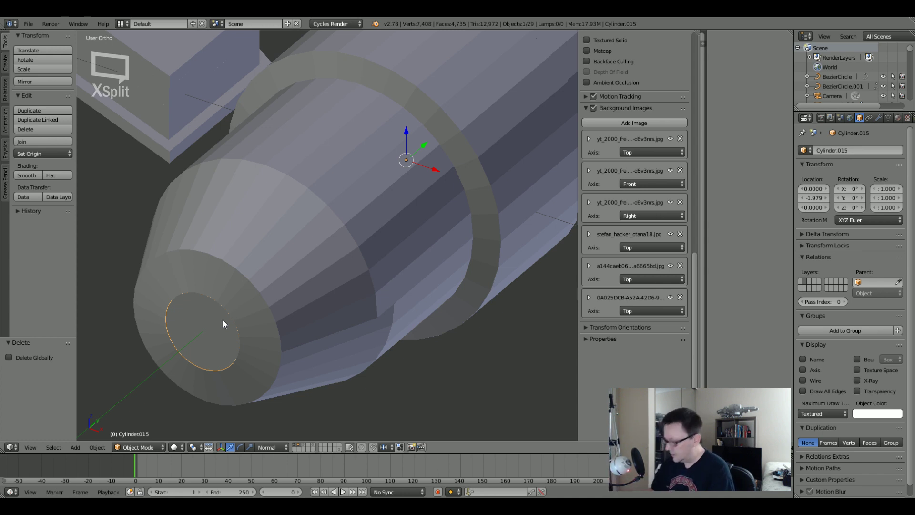
{"action": "key", "text": "KP_4"}
{"action": "key", "text": "KP_4"}
{"action": "key", "text": "KP_4"}
{"action": "key", "text": "KP_4"}
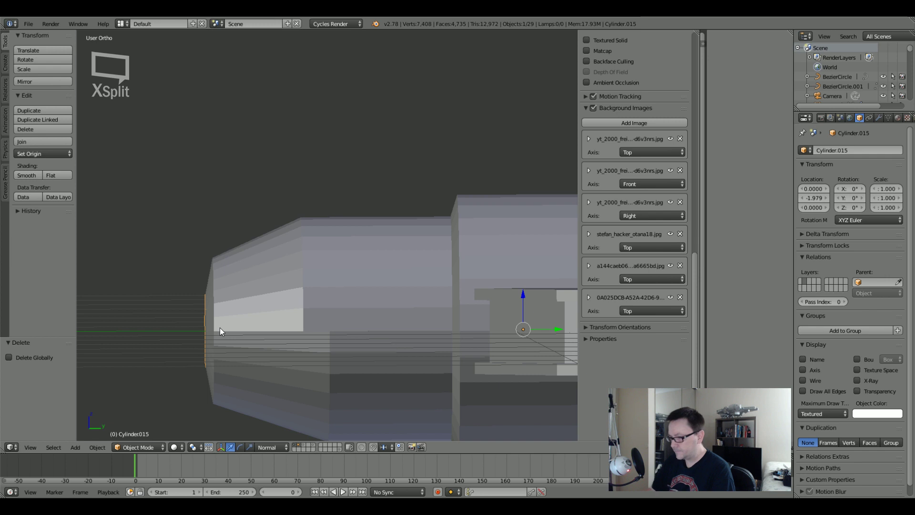
{"action": "middle_click_drag", "start_coordinate": [219, 328], "coordinate": [311, 245]}
{"action": "scroll", "coordinate": [224, 259], "scroll_direction": "up", "scroll_amount": 4}
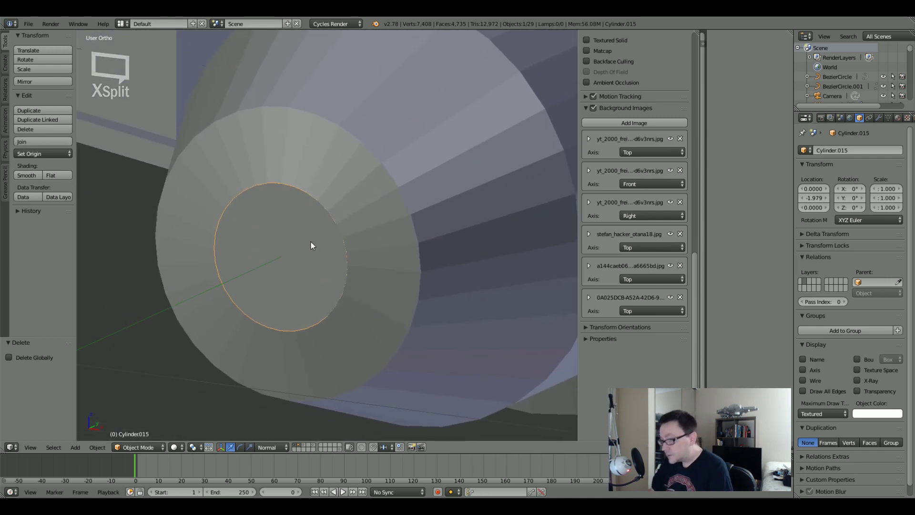
{"action": "key", "text": "g"}
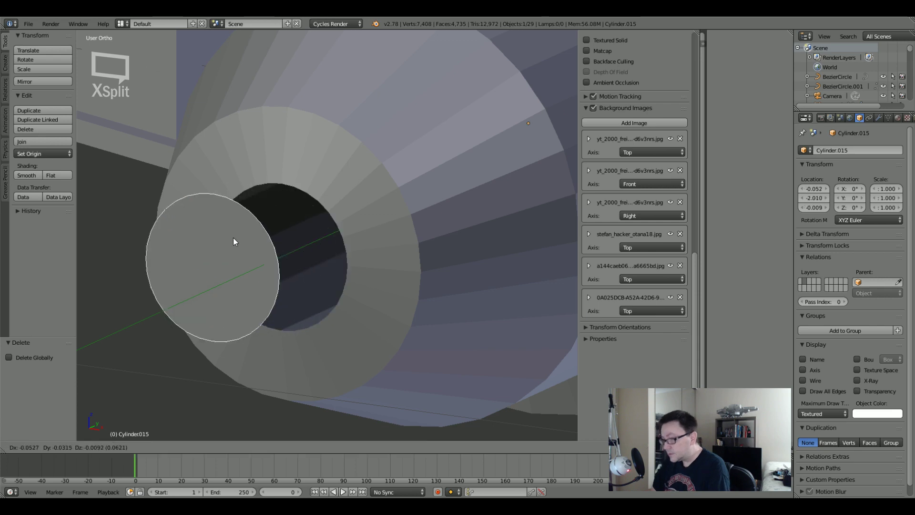
{"action": "key", "text": "Escape"}
{"action": "key", "text": "a"}
Select the central disc on the cockpit tip and study the cockpit window layout in the reference images from the front and top views.
{"action": "mouse_move", "coordinate": [280, 248]}
{"action": "middle_mouse_down"}
{"action": "mouse_move", "coordinate": [262, 248]}
{"action": "mouse_move", "coordinate": [295, 245]}
{"action": "mouse_move", "coordinate": [268, 231]}
{"action": "mouse_move", "coordinate": [290, 237]}
{"action": "middle_mouse_up"}
{"action": "right_click", "coordinate": [290, 237]}
{"action": "key", "text": "KP_1"}
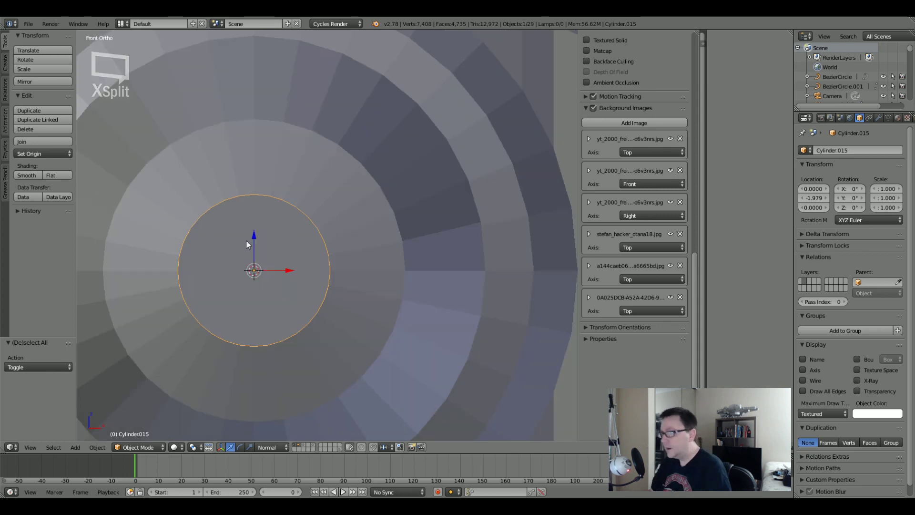
{"action": "middle_click_drag", "start_coordinate": [263, 245], "coordinate": [299, 242], "text": "shift"}
{"action": "scroll", "coordinate": [296, 255], "scroll_direction": "down", "scroll_amount": 3}
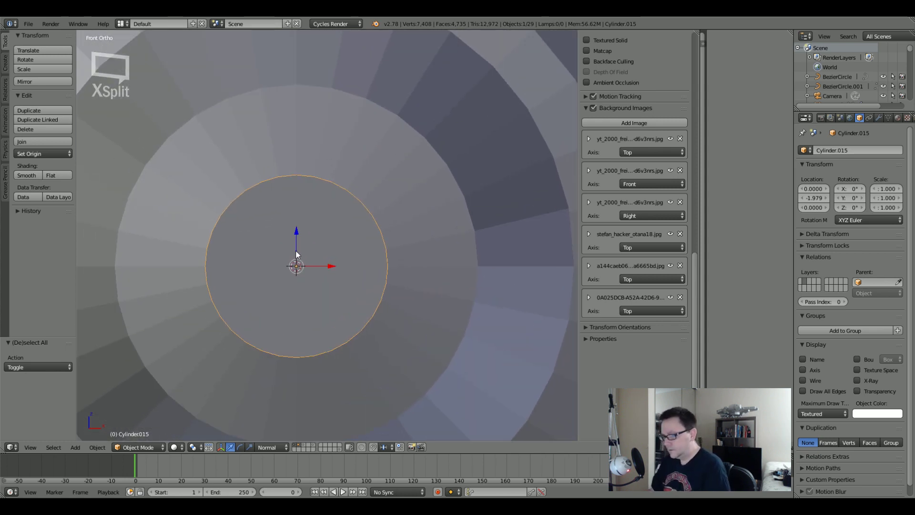
{"action": "scroll", "coordinate": [293, 301], "scroll_direction": "down", "scroll_amount": 3}
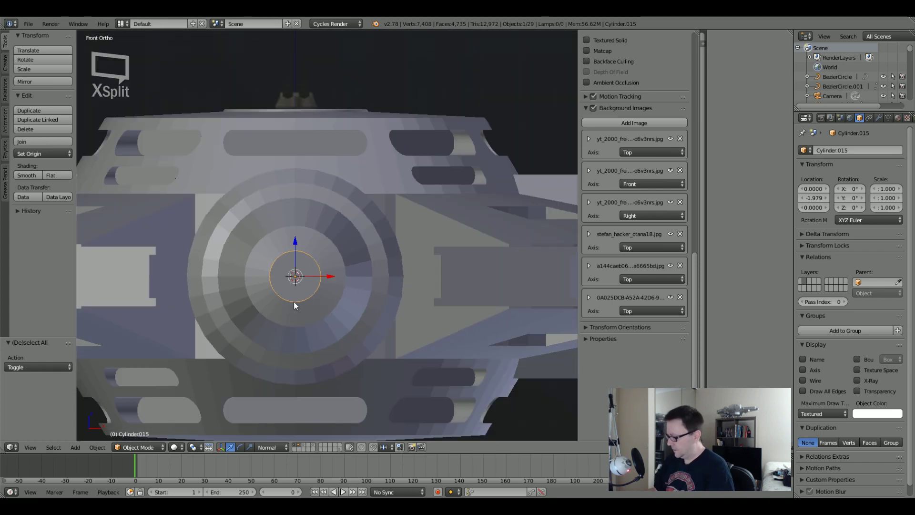
{"action": "key", "text": "KP_7"}
{"action": "scroll", "coordinate": [293, 301], "scroll_direction": "down", "scroll_amount": 8}
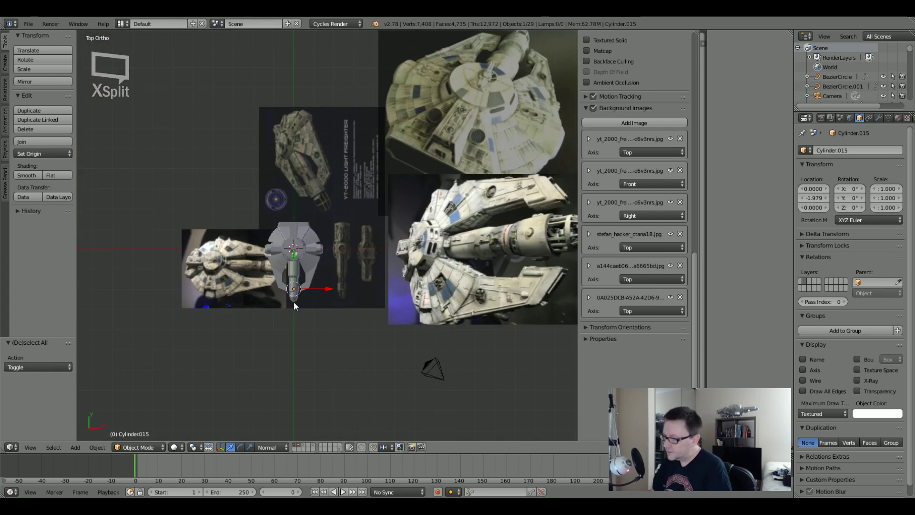
{"action": "middle_click_drag", "start_coordinate": [480, 293], "coordinate": [453, 279], "text": "shift"}
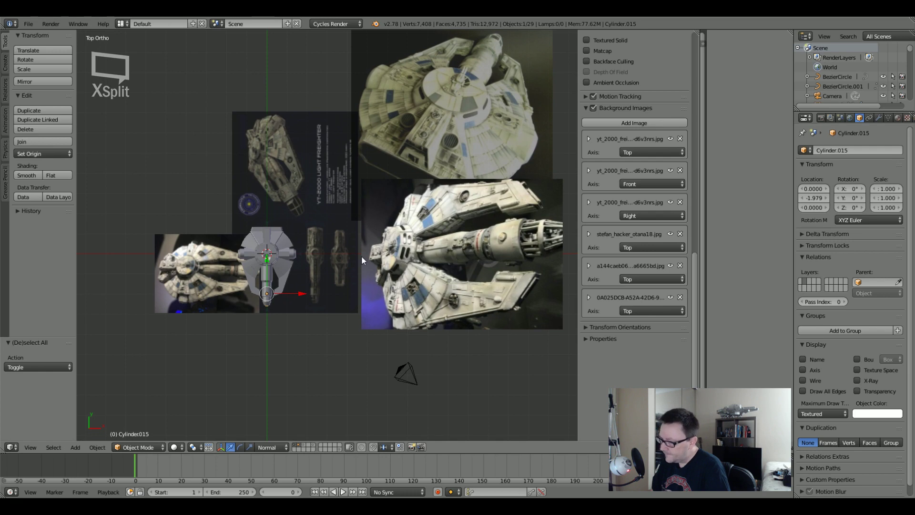
{"action": "scroll", "coordinate": [313, 283], "scroll_direction": "up", "scroll_amount": 6}
{"action": "scroll", "coordinate": [417, 224], "scroll_direction": "up", "scroll_amount": 6}
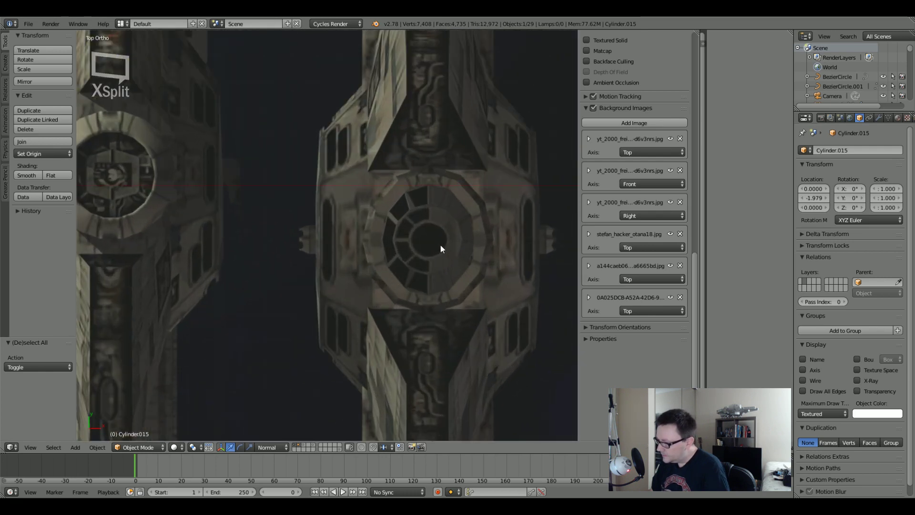
{"action": "scroll", "coordinate": [432, 227], "scroll_direction": "down", "scroll_amount": 6}
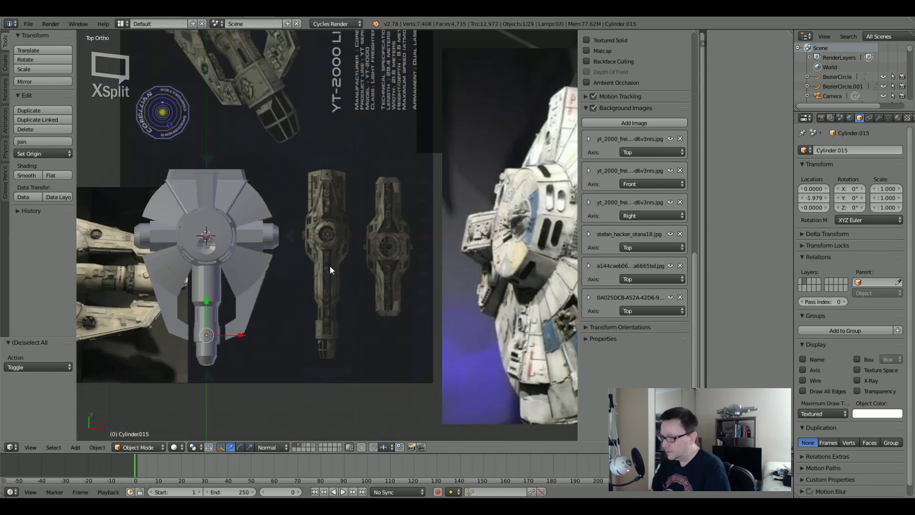
{"action": "key", "text": "KP_1"}
{"action": "scroll", "coordinate": [217, 338], "scroll_direction": "up", "scroll_amount": 6}
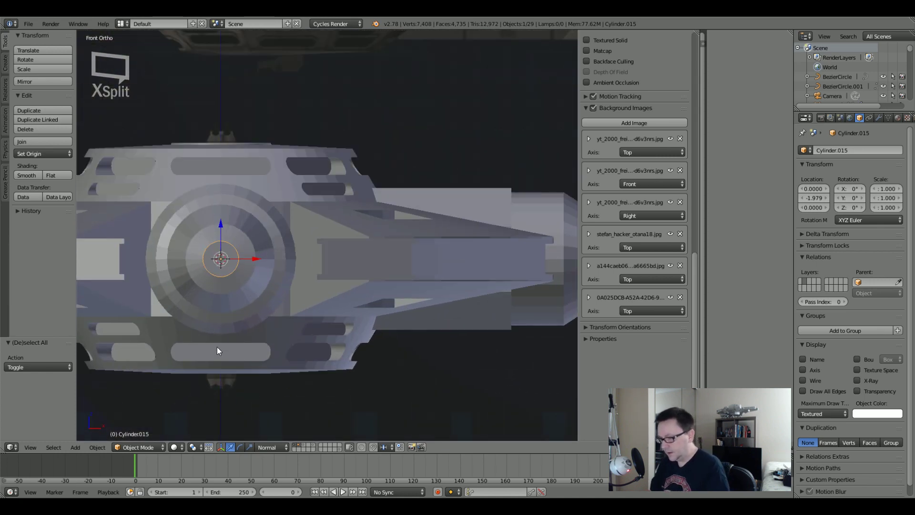
{"action": "scroll", "coordinate": [284, 227], "scroll_direction": "up", "scroll_amount": 4}
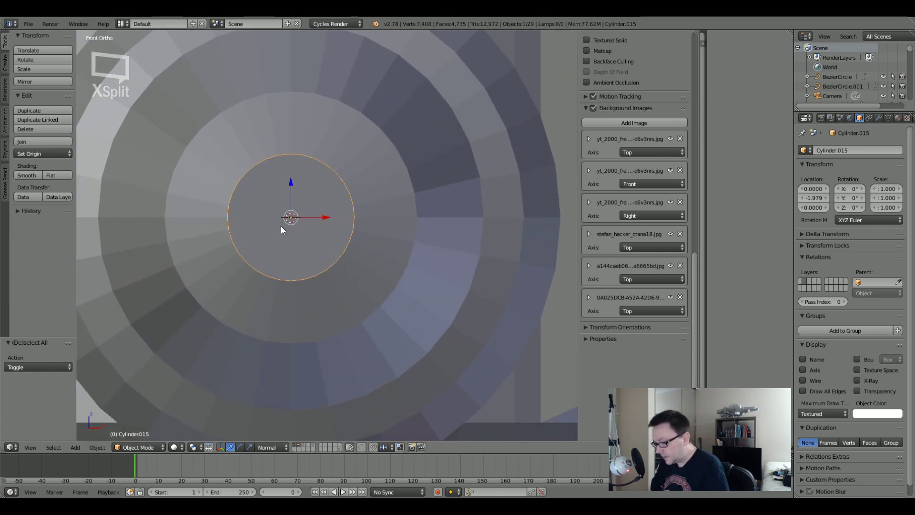
Inset the central disc's face by about 0.0137, using the front reference image in wireframe.
{"action": "key", "text": "Tab"}
{"action": "key", "text": "a"}
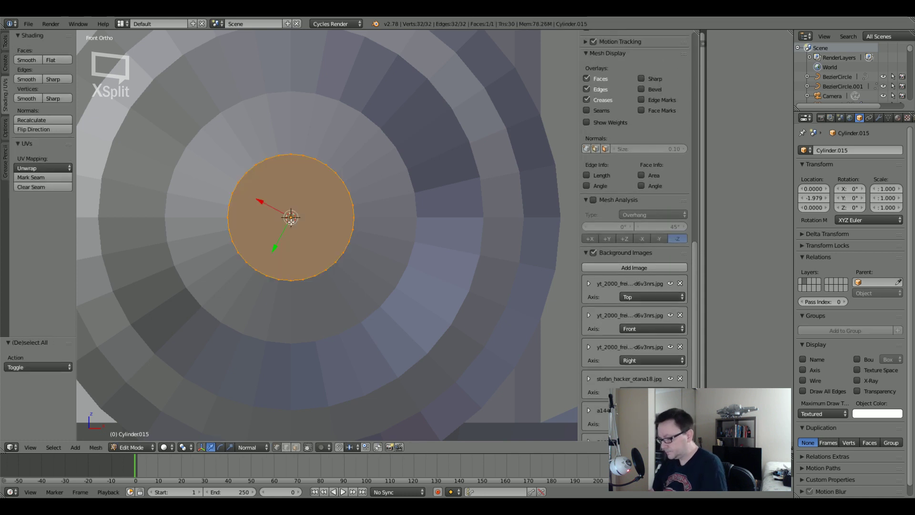
{"action": "key", "text": "i"}
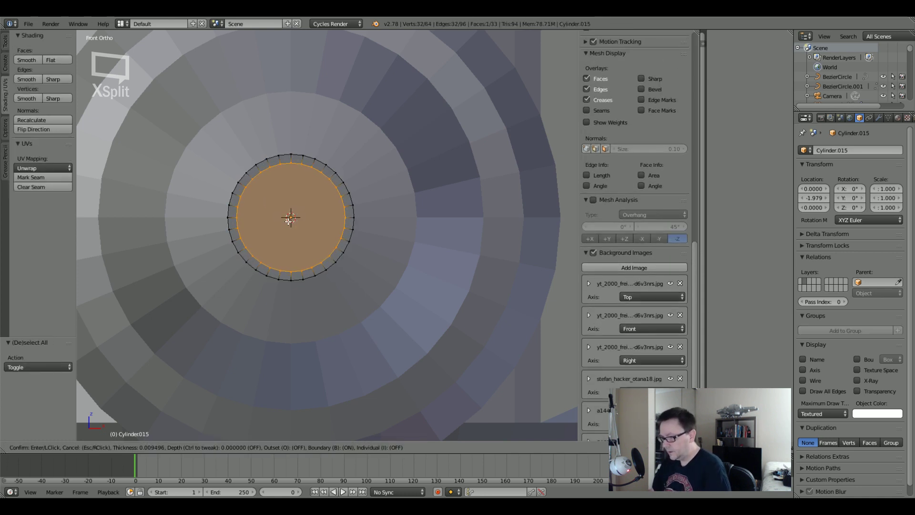
{"action": "key", "text": "Escape"}
{"action": "scroll", "coordinate": [290, 217], "scroll_direction": "down", "scroll_amount": 6}
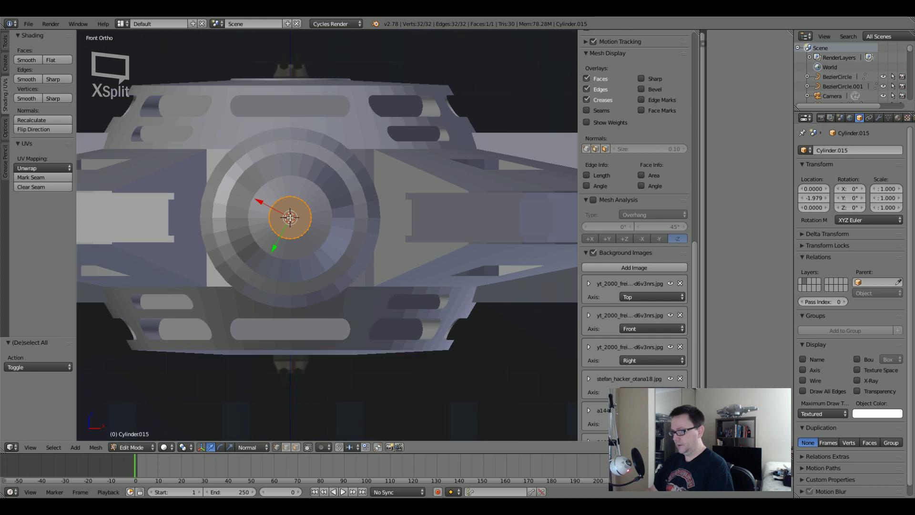
{"action": "key", "text": "z"}
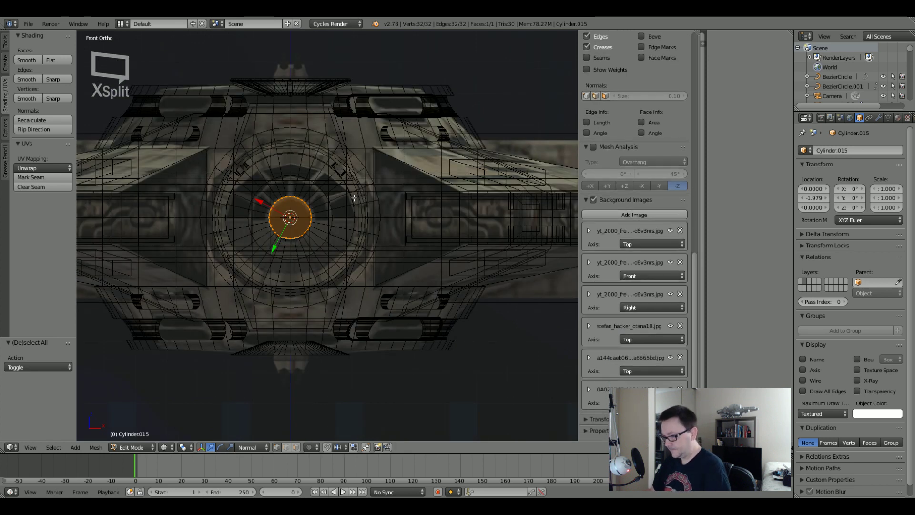
{"action": "key", "text": "i"}
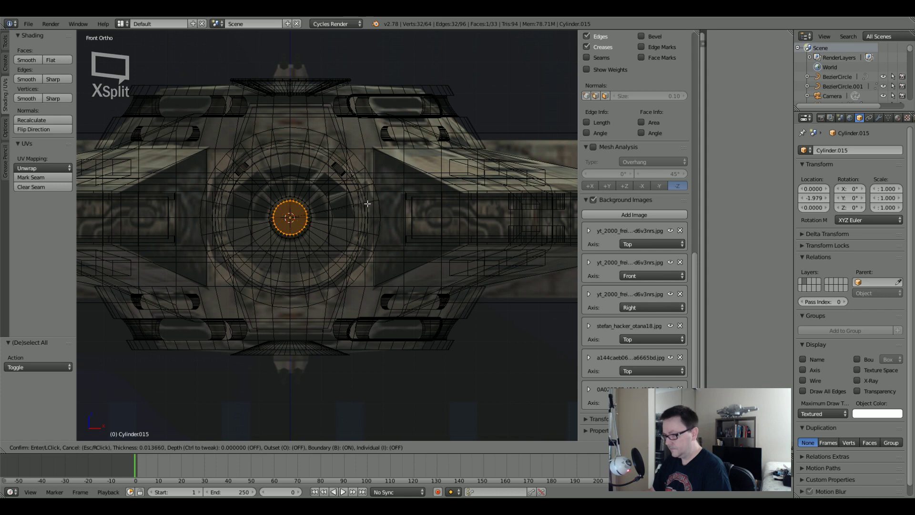
{"action": "left_click", "coordinate": [367, 203]}
Delete the inset inner face of the central disc to open a round hole in the cockpit tip.
{"action": "scroll", "coordinate": [253, 218], "scroll_direction": "up", "scroll_amount": 8}
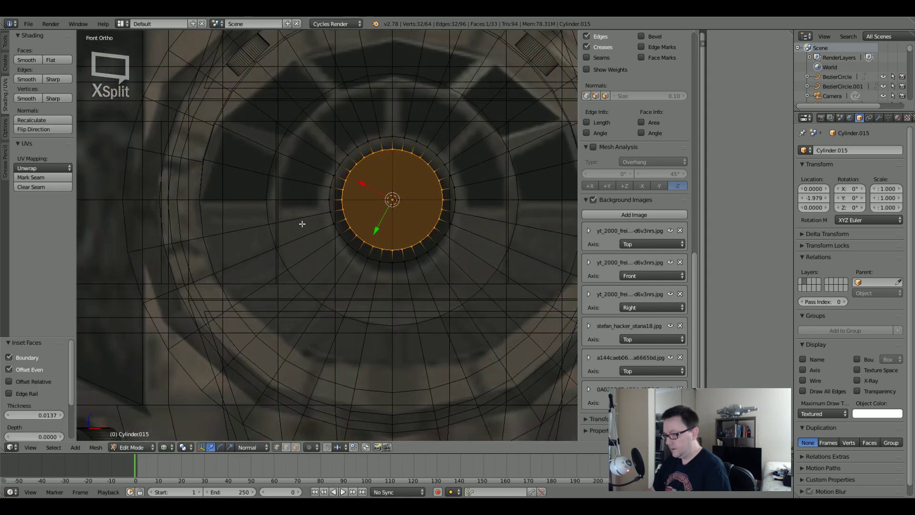
{"action": "left_click", "coordinate": [295, 447]}
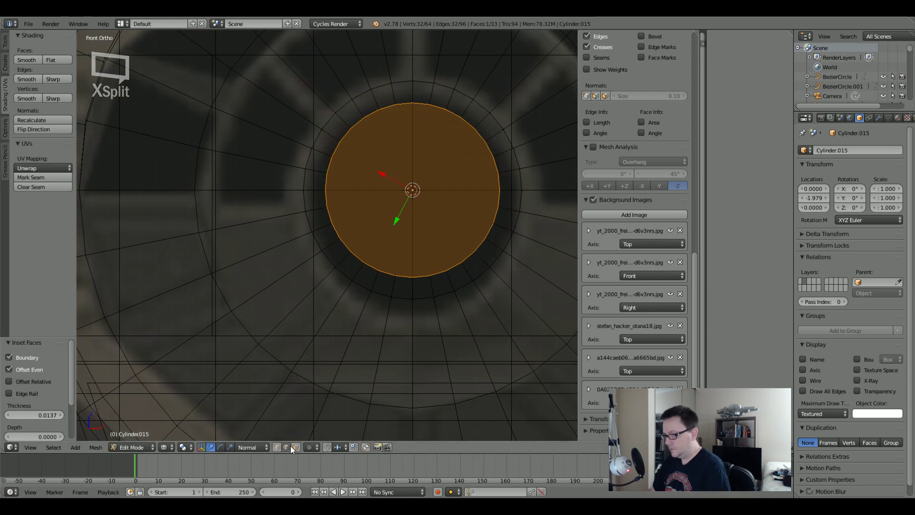
{"action": "key", "text": "x"}
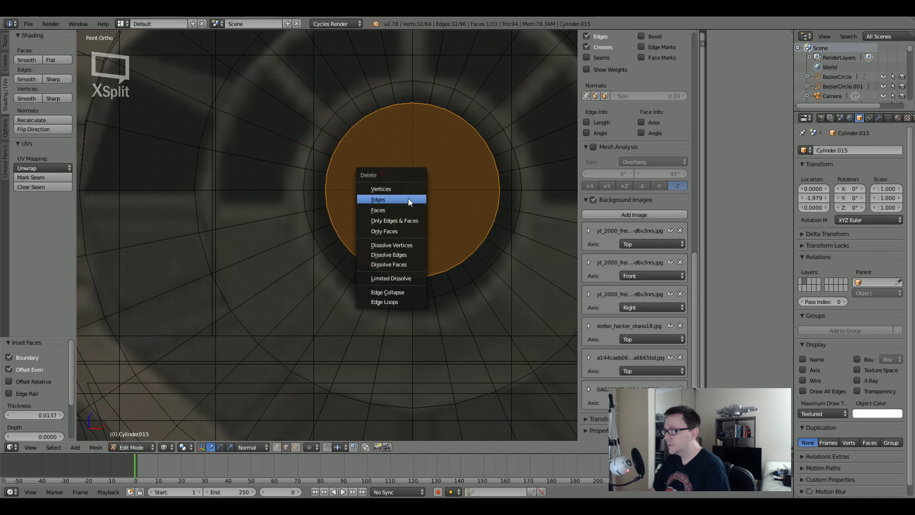
{"action": "left_click", "coordinate": [391, 210]}
{"action": "key", "text": "z"}
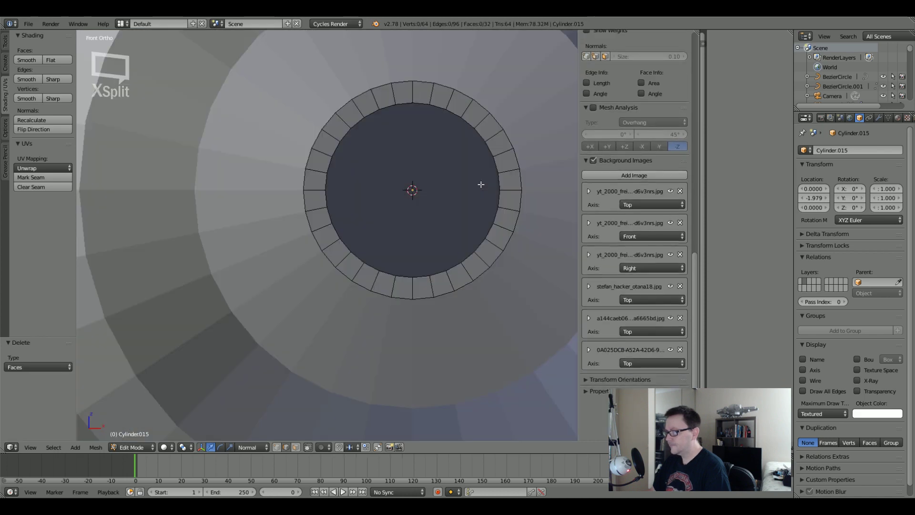
{"action": "mouse_move", "coordinate": [390, 208]}
{"action": "middle_mouse_down"}
{"action": "mouse_move", "coordinate": [419, 202]}
{"action": "mouse_move", "coordinate": [424, 180]}
{"action": "middle_mouse_up"}
{"action": "key", "text": "Tab"}
Select the upper half ring around the hole and compare its segments with the reference windows in front wireframe view.
{"action": "right_click", "coordinate": [421, 165]}
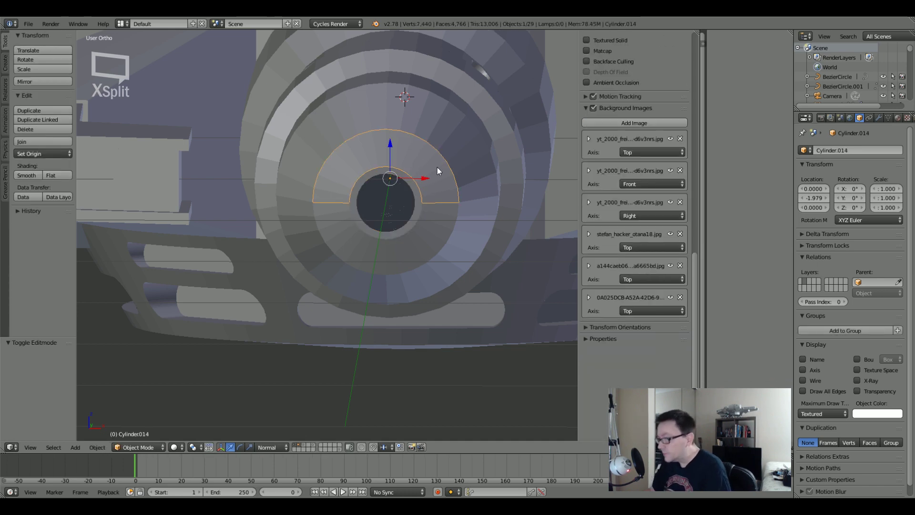
{"action": "middle_click_drag", "start_coordinate": [437, 171], "coordinate": [425, 202]}
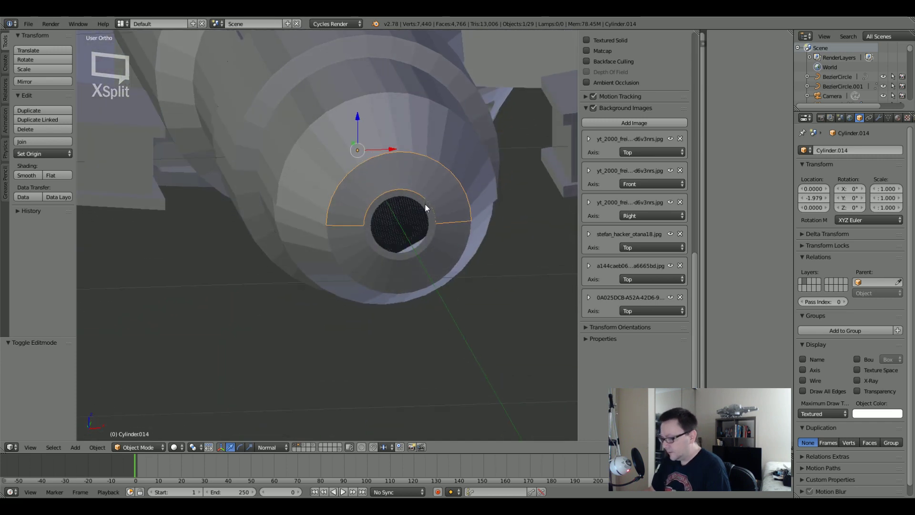
{"action": "key", "text": "KP_1"}
{"action": "key", "text": "z"}
{"action": "scroll", "coordinate": [400, 133], "scroll_direction": "up", "scroll_amount": 3}
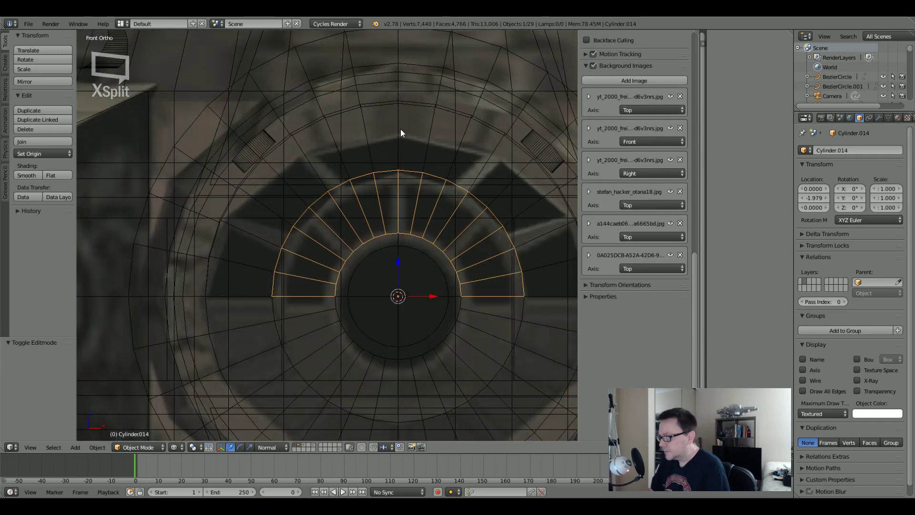
{"action": "scroll", "coordinate": [375, 219], "scroll_direction": "up", "scroll_amount": 2}
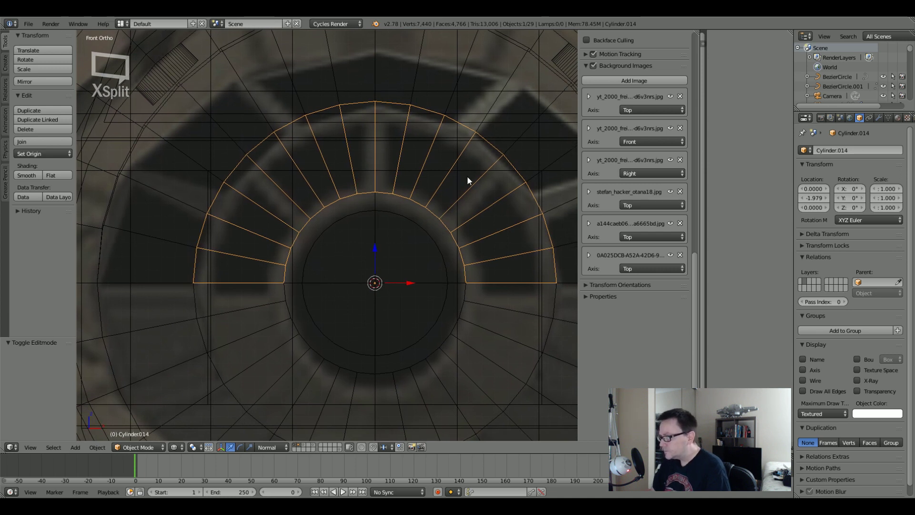
{"action": "key", "text": "Tab"}
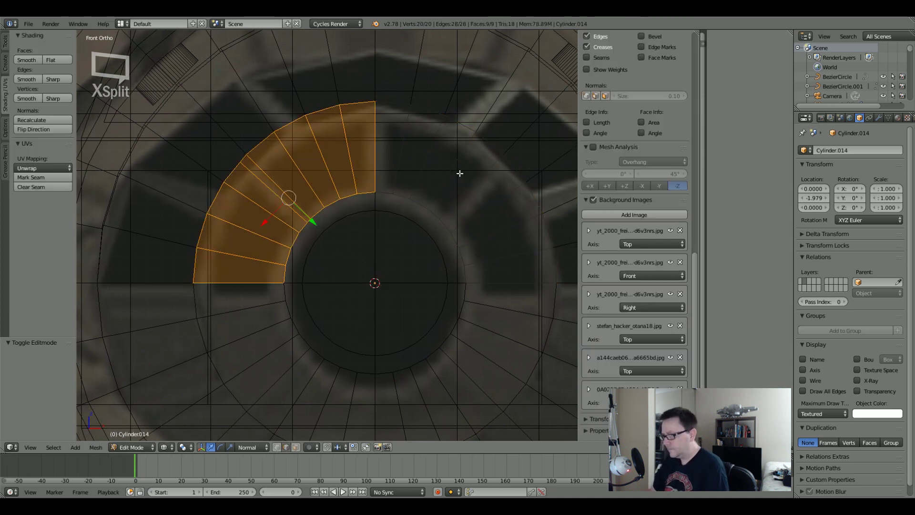
{"action": "key", "text": "Tab"}
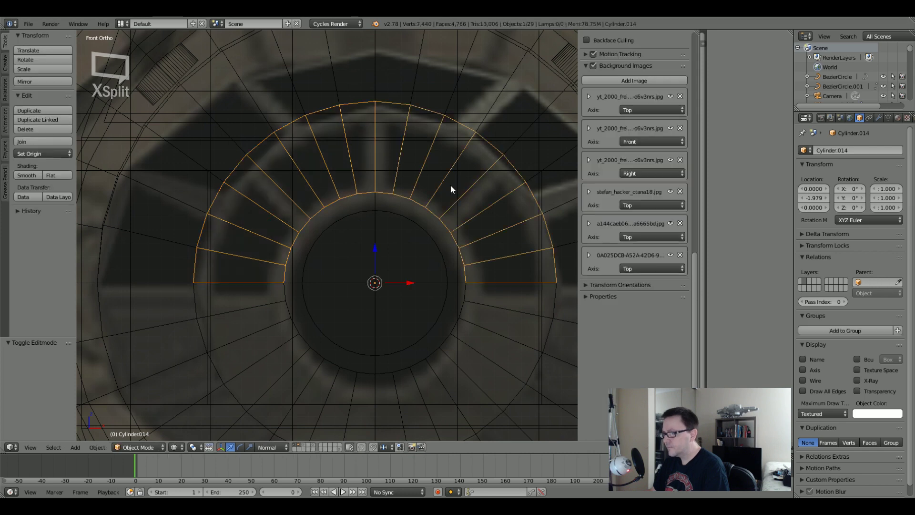
Inset all nine faces of the upper quarter ring together by about 0.0070, using the front reference image in wireframe.
{"action": "key", "text": "Tab"}
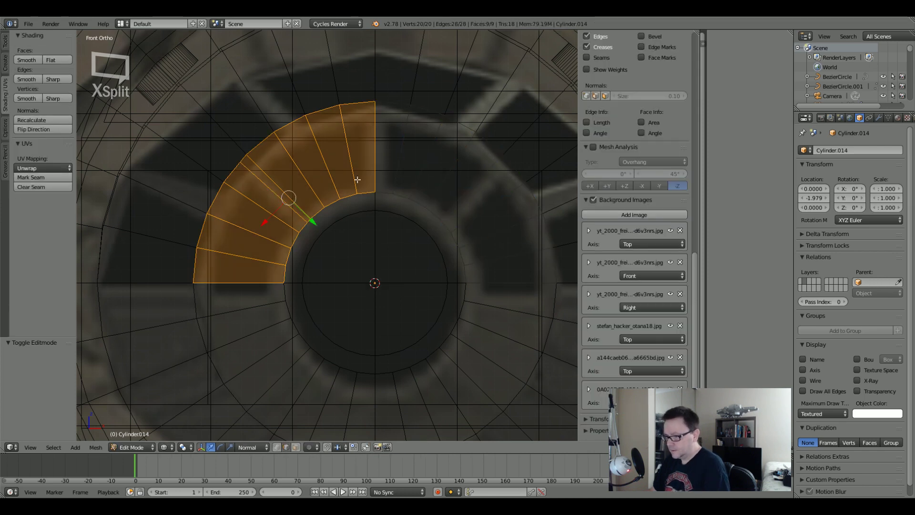
{"action": "key", "text": "Tab"}
{"action": "key", "text": "Tab"}
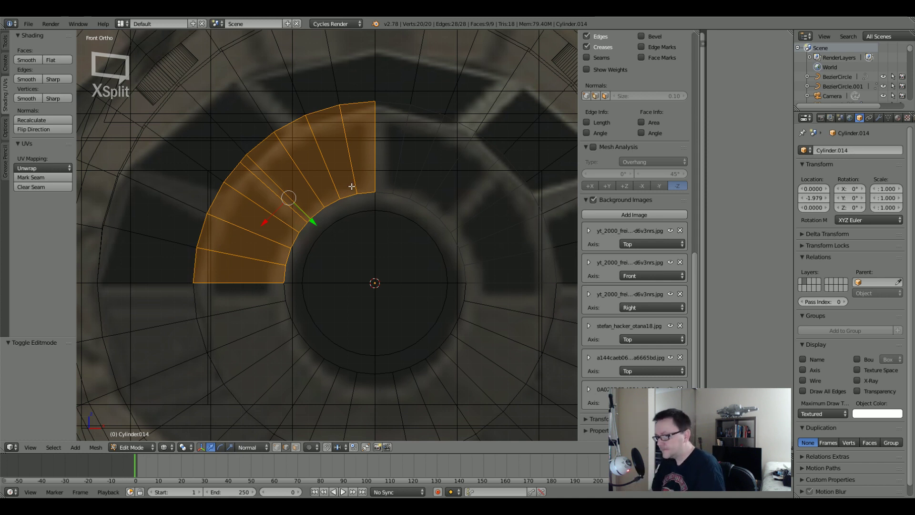
{"action": "key", "text": "i"}
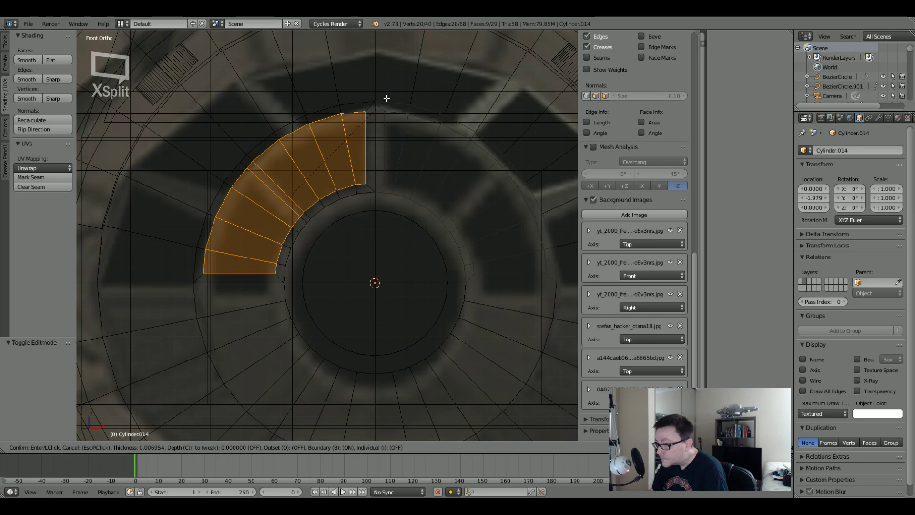
{"action": "left_click", "coordinate": [387, 98]}
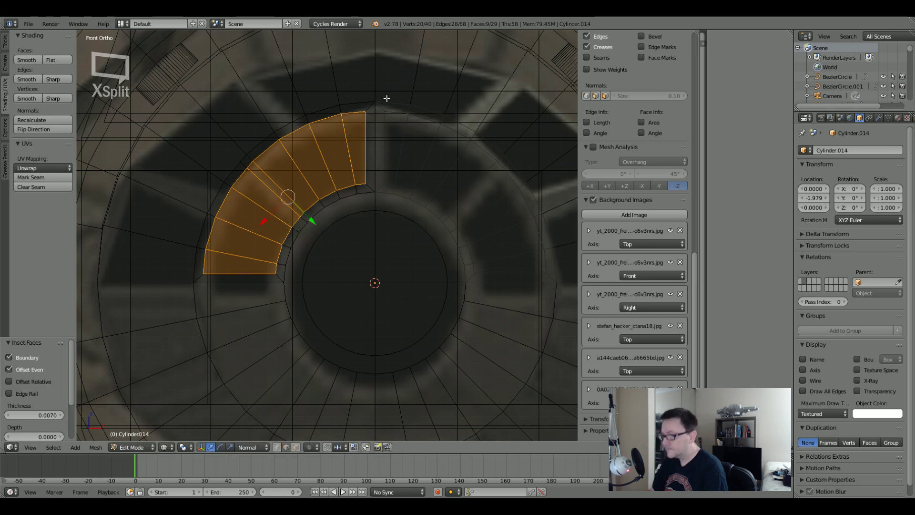
Delete the inset faces of the upper ring to open the window areas and inspect the result in solid shading.
{"action": "key", "text": "z"}
{"action": "mouse_move", "coordinate": [400, 158]}
{"action": "middle_mouse_down"}
{"action": "mouse_move", "coordinate": [343, 162]}
{"action": "mouse_move", "coordinate": [420, 168]}
{"action": "mouse_move", "coordinate": [413, 128]}
{"action": "mouse_move", "coordinate": [435, 169]}
{"action": "middle_mouse_up"}
{"action": "key", "text": "x"}
{"action": "left_click", "coordinate": [418, 169]}
{"action": "key", "text": "Tab"}
{"action": "key", "text": "a"}
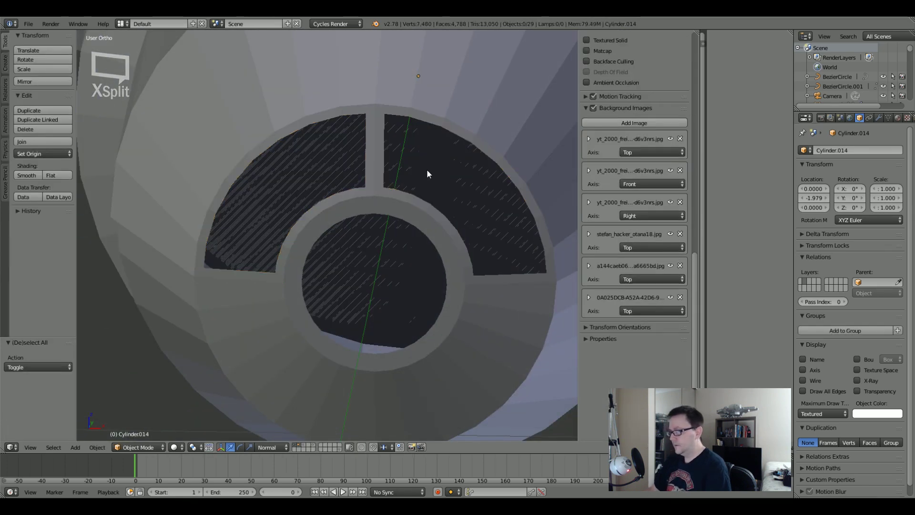
Undo the window deletion and the inset on the upper half ring, returning to front view for mesh editing.
{"action": "key", "text": "ctrl+z"}
{"action": "key", "text": "ctrl+z"}
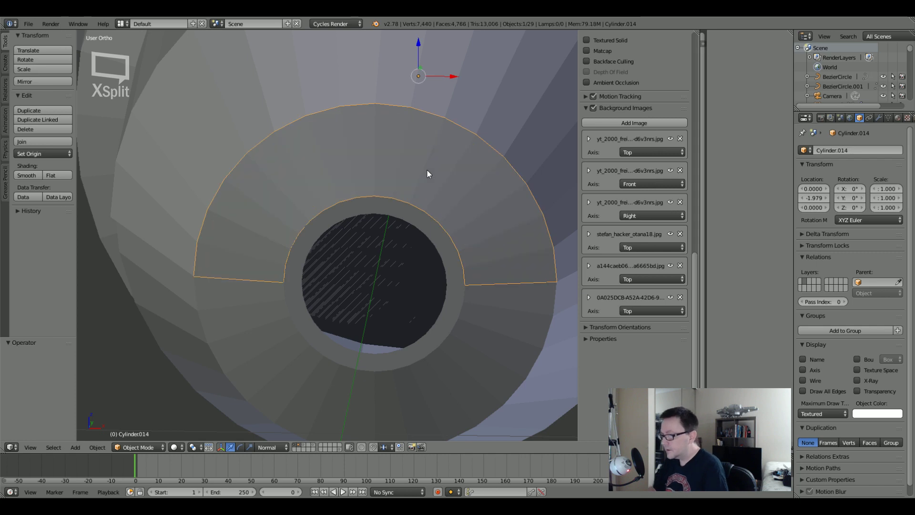
{"action": "key", "text": "KP_1"}
{"action": "key", "text": "Tab"}
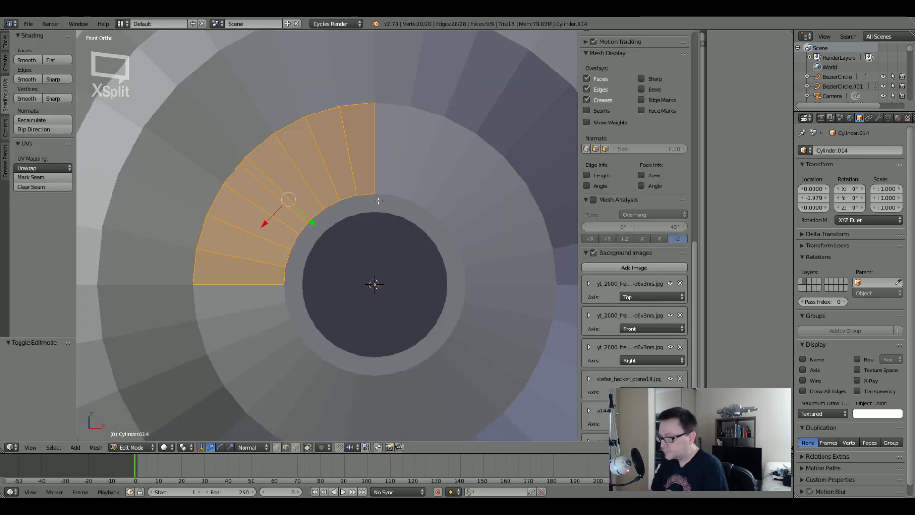
Dissolve the extra radial edge at the middle of the quarter ring, beside the reference's diagonal window divider.
{"action": "key", "text": "z"}
{"action": "middle_click_drag", "start_coordinate": [308, 194], "coordinate": [332, 197], "text": "shift"}
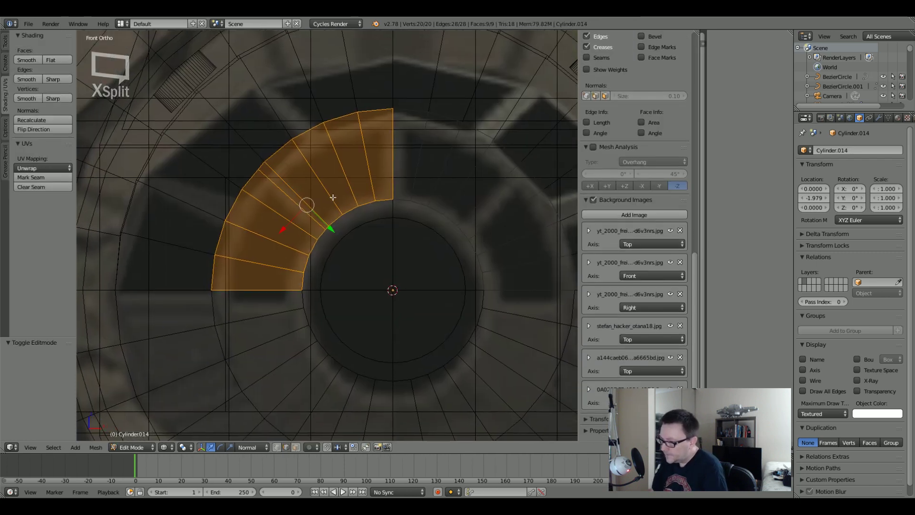
{"action": "scroll", "coordinate": [332, 196], "scroll_direction": "up", "scroll_amount": 2}
{"action": "scroll", "coordinate": [298, 197], "scroll_direction": "down", "scroll_amount": 2}
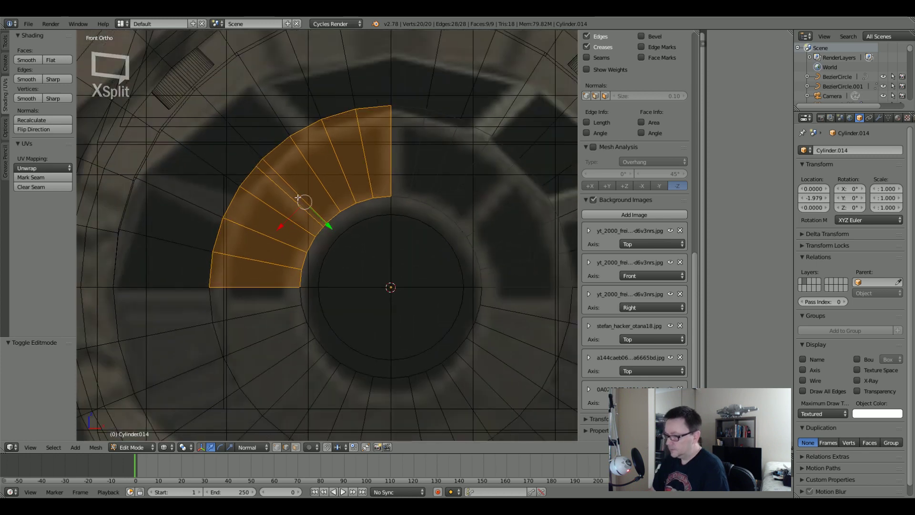
{"action": "scroll", "coordinate": [298, 197], "scroll_direction": "down", "scroll_amount": 1}
{"action": "key", "text": "a"}
{"action": "key", "text": "a"}
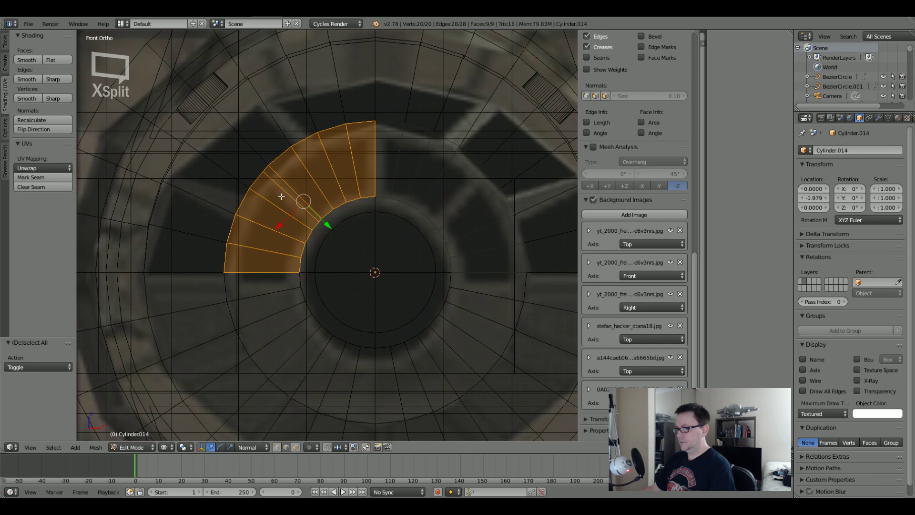
{"action": "right_click", "coordinate": [293, 198]}
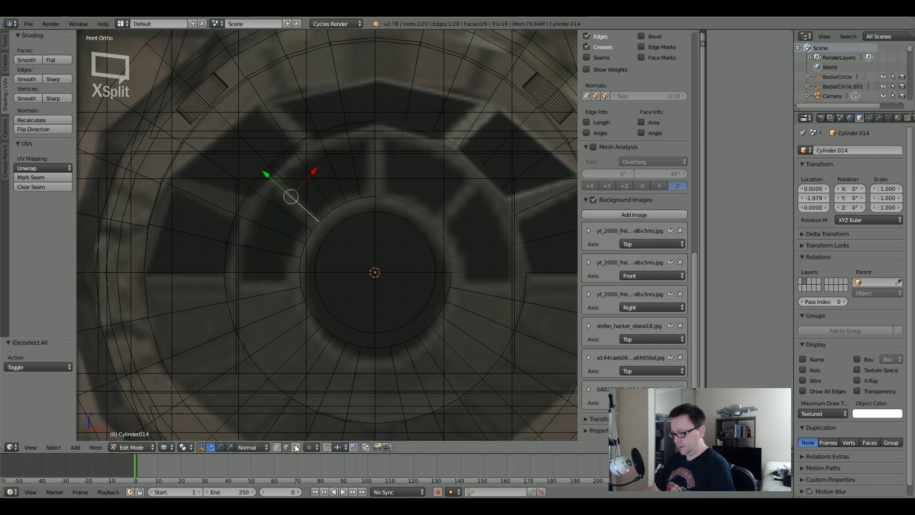
{"action": "key", "text": "x"}
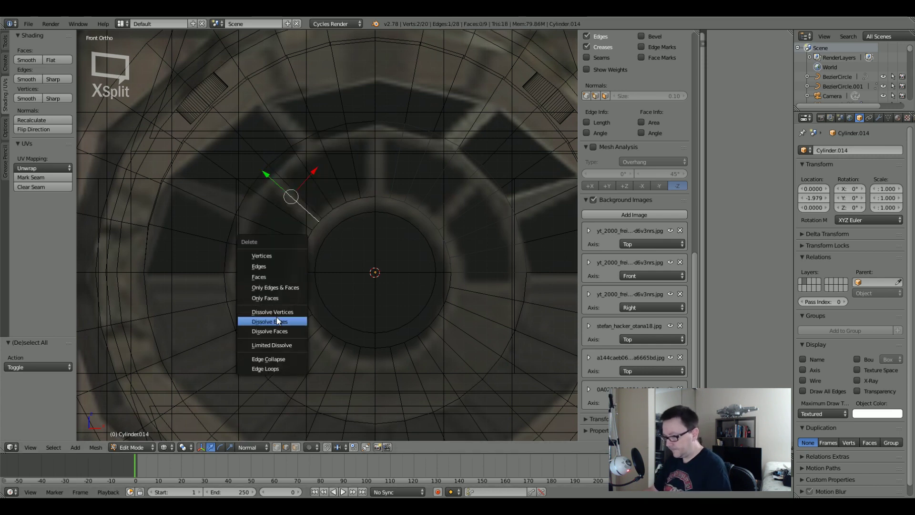
{"action": "left_click", "coordinate": [278, 321]}
{"action": "key", "text": "z"}
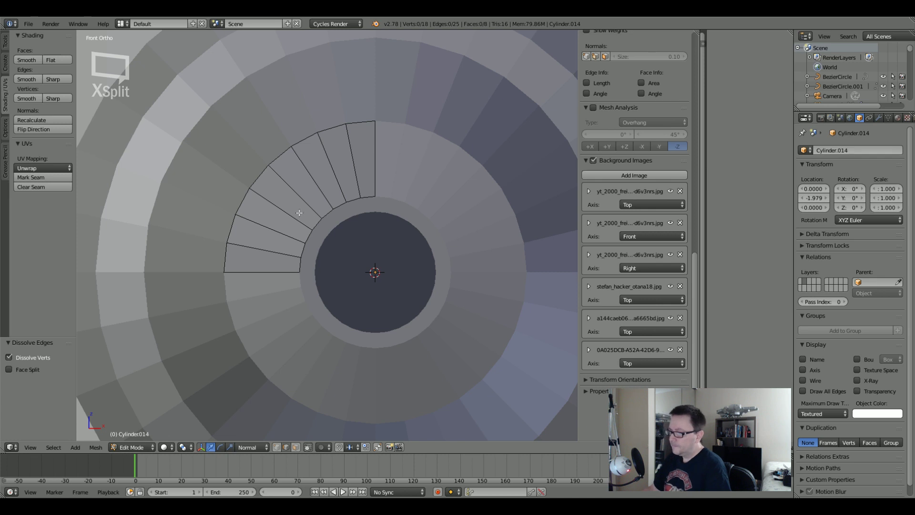
{"action": "key", "text": "z"}
{"action": "scroll", "coordinate": [287, 236], "scroll_direction": "up", "scroll_amount": 1}
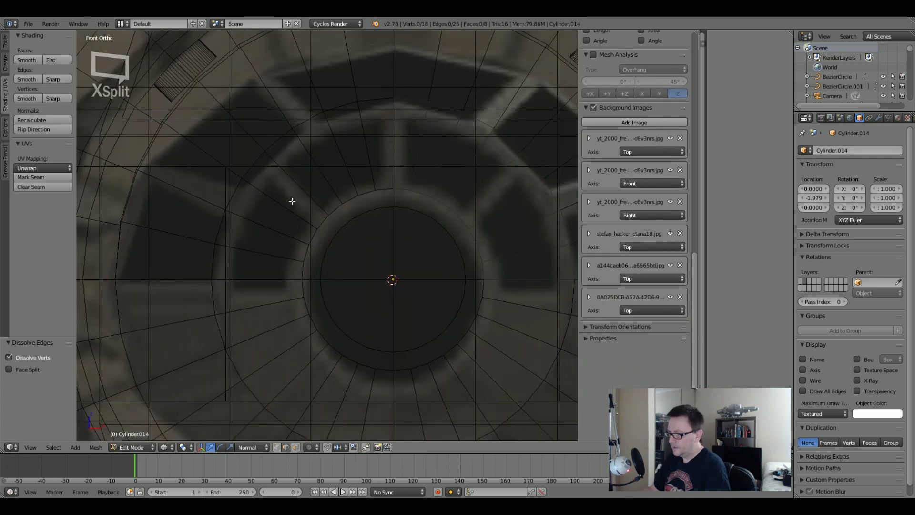
Try to inset the four lower faces of the quarter ring as one window, matching the front reference image.
{"action": "key", "text": "Tab"}
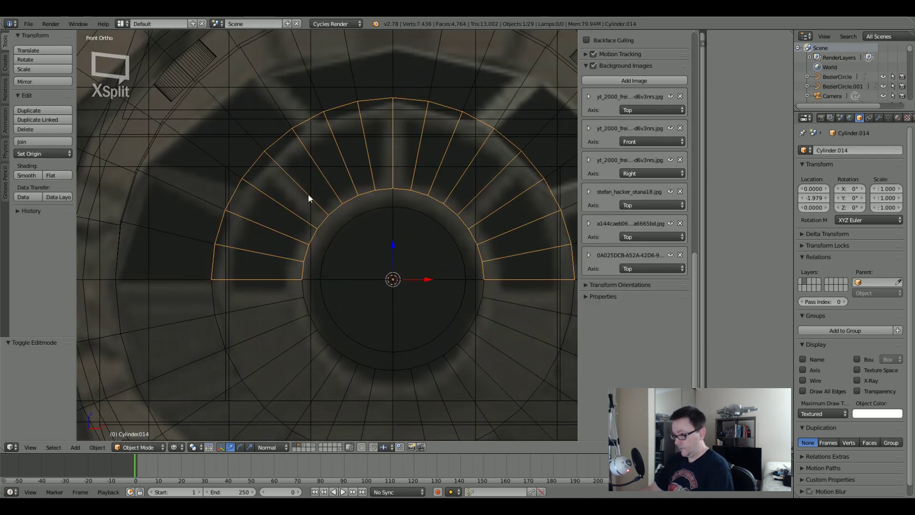
{"action": "key", "text": "Tab"}
{"action": "key", "text": "a"}
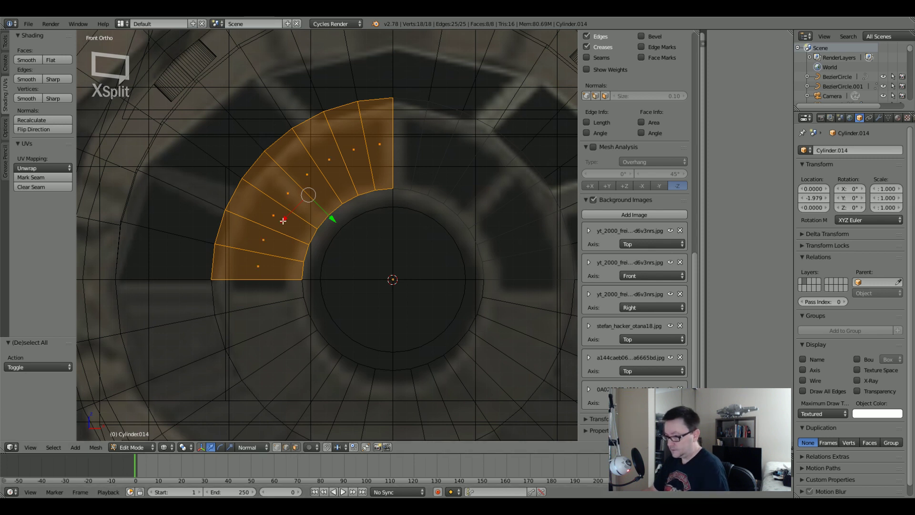
{"action": "right_click", "coordinate": [285, 201]}
{"action": "right_click", "coordinate": [286, 190], "text": "shift"}
{"action": "right_click", "coordinate": [274, 220], "text": "shift"}
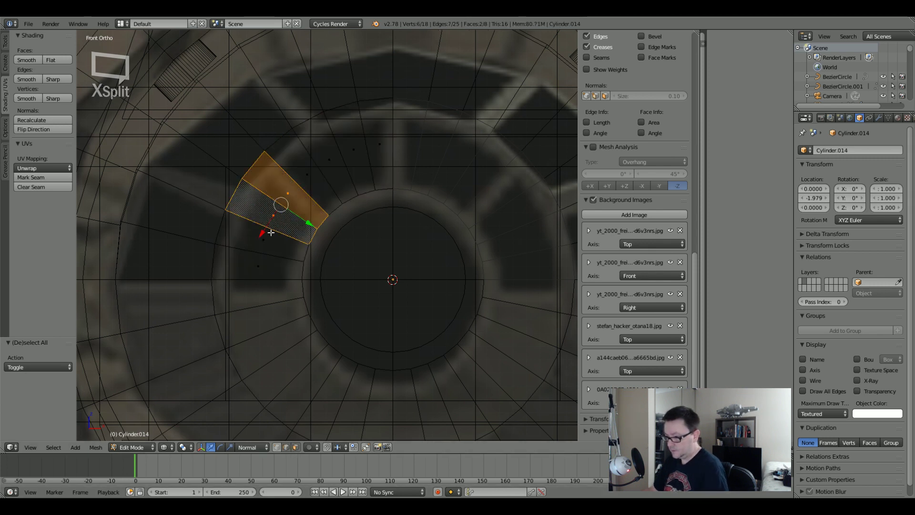
{"action": "right_click", "coordinate": [263, 240], "text": "shift"}
{"action": "right_click", "coordinate": [258, 264], "text": "shift"}
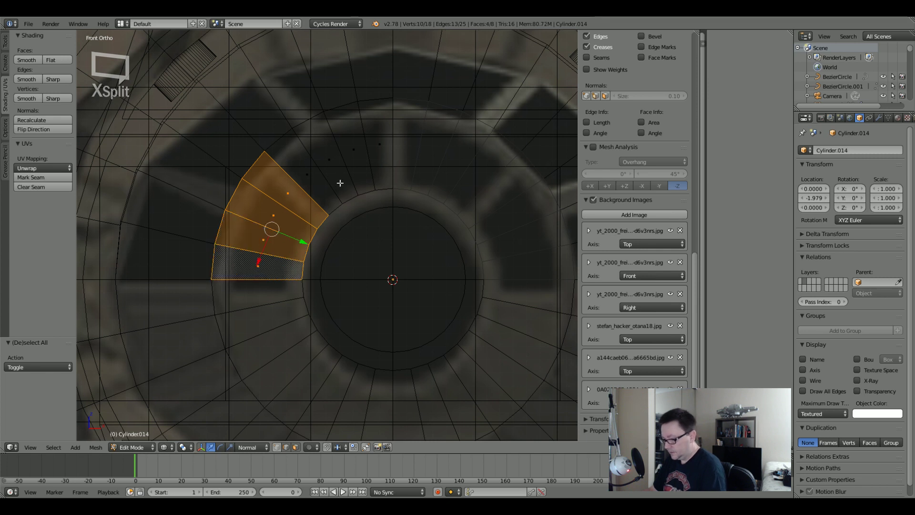
{"action": "key", "text": "i"}
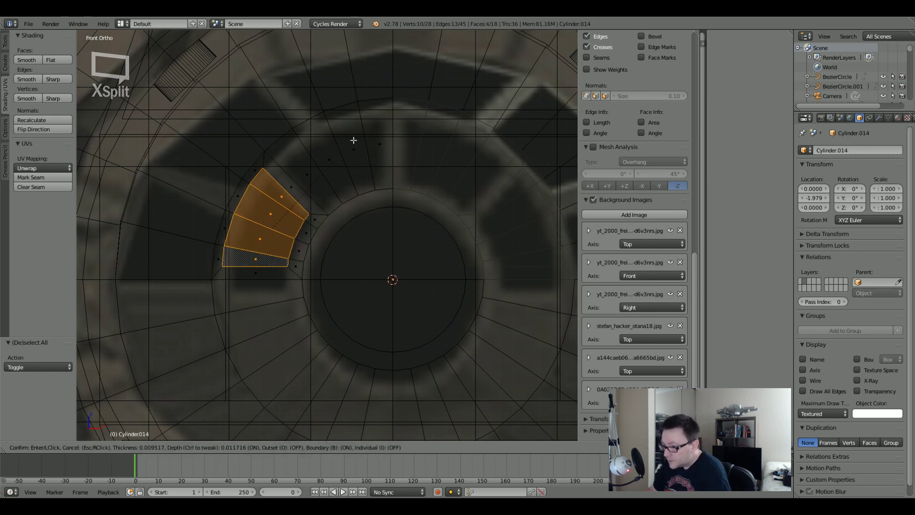
{"action": "right_click", "coordinate": [358, 186]}
{"action": "key", "text": "i"}
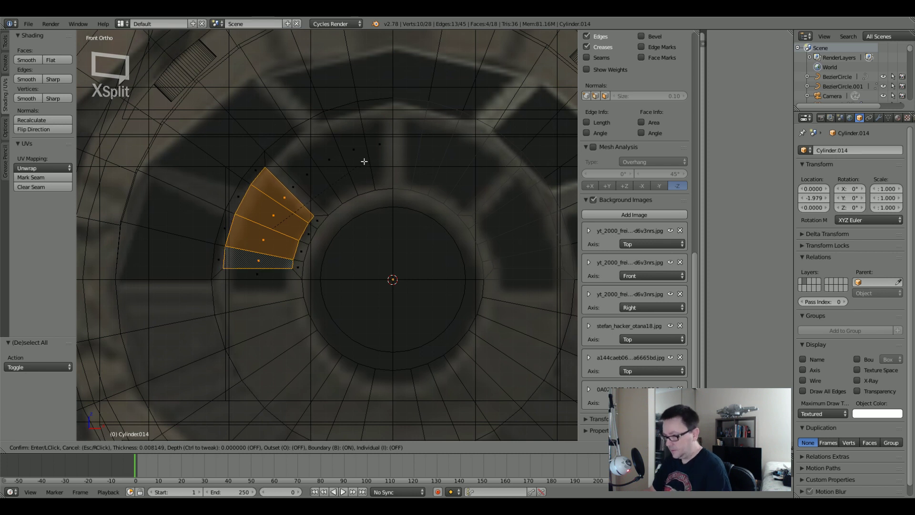
{"action": "key", "text": "Escape"}
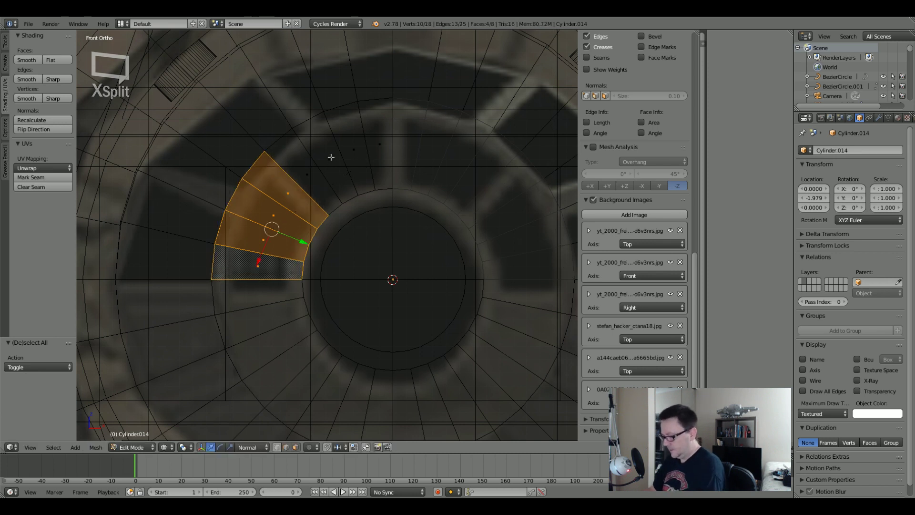
{"action": "key", "text": "i"}
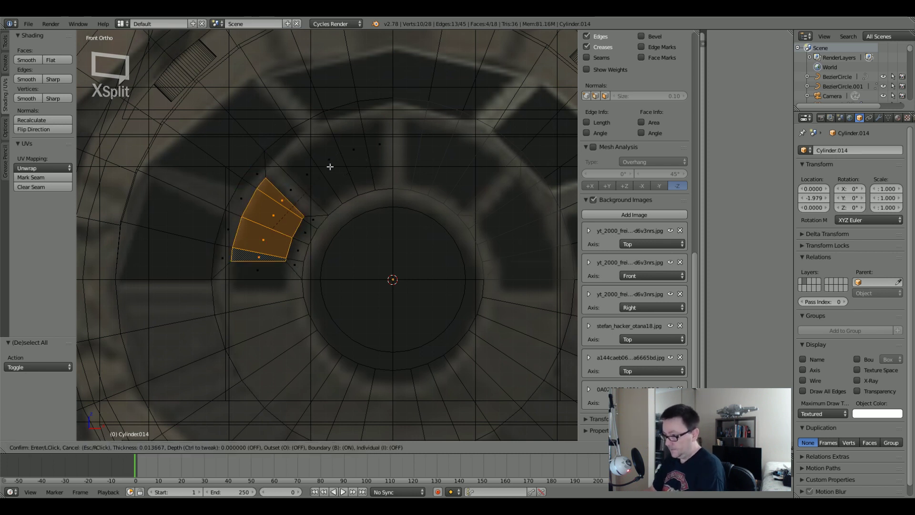
{"action": "key", "text": "Escape"}
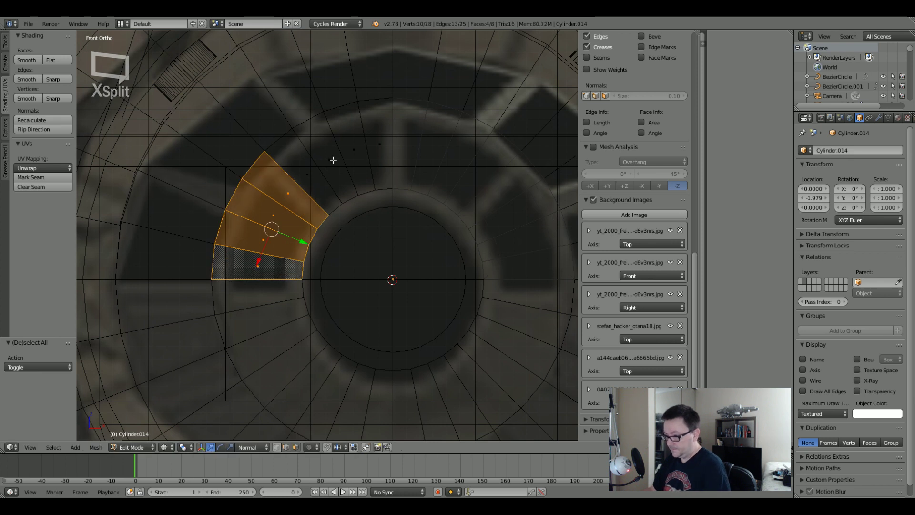
{"action": "key", "text": "a"}
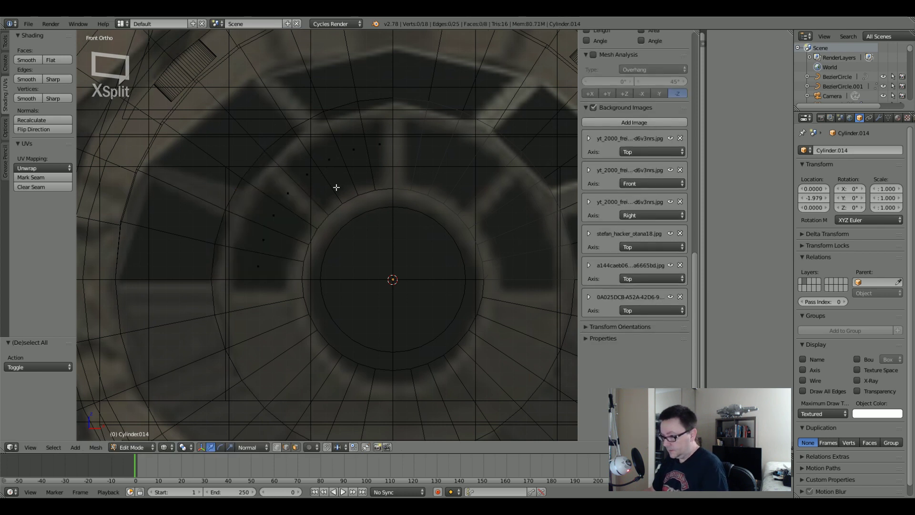
{"action": "right_click", "coordinate": [321, 181]}
{"action": "right_click", "coordinate": [340, 152], "text": "shift"}
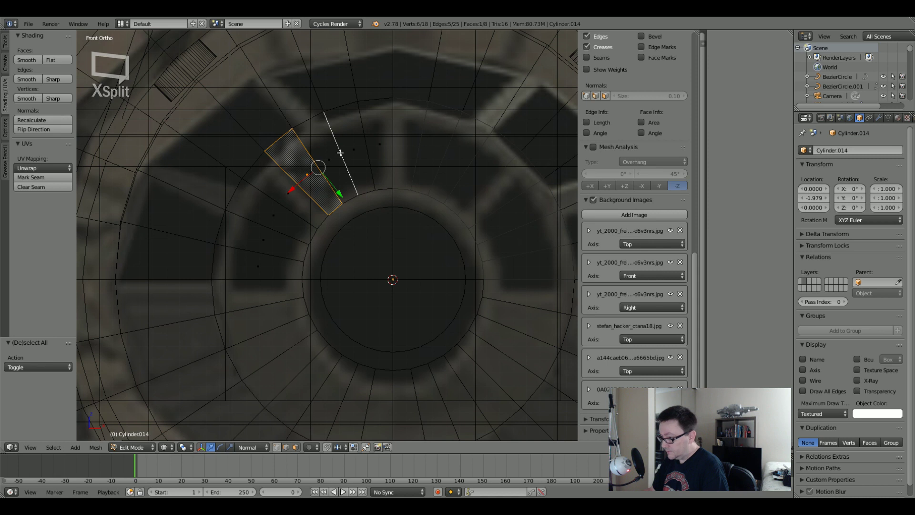
{"action": "right_click", "coordinate": [331, 160]}
{"action": "key", "text": "Tab"}
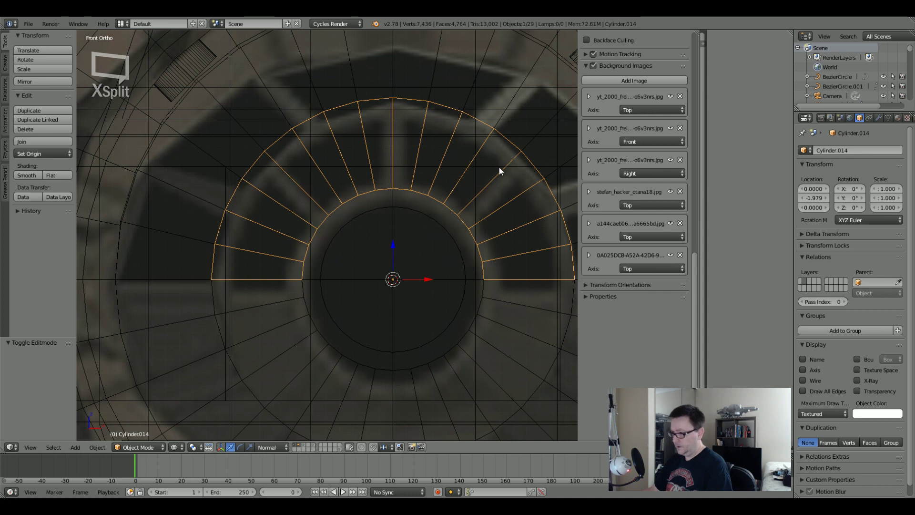
Select the four lower faces of the quarter ring and inset them together by about 0.0073 as the lower window.
{"action": "key", "text": "Tab"}
{"action": "right_click", "coordinate": [289, 194]}
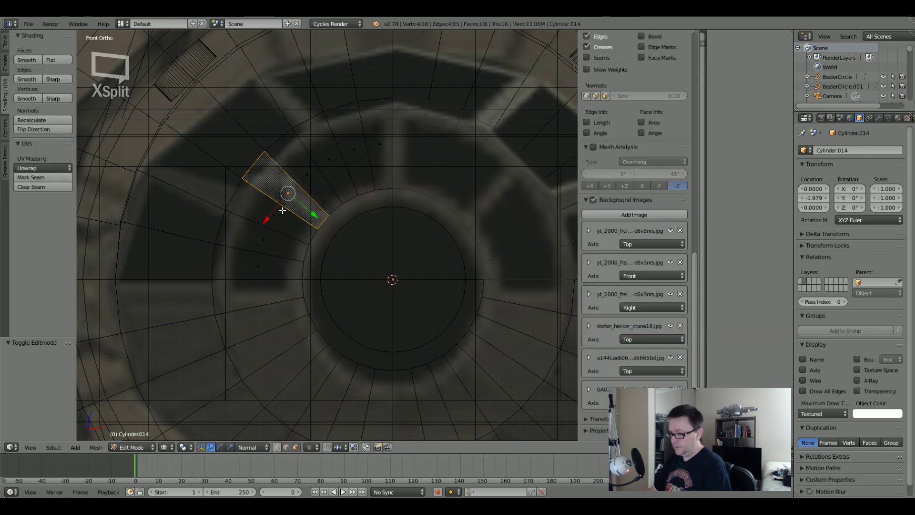
{"action": "key", "text": "a"}
{"action": "right_click", "coordinate": [296, 197]}
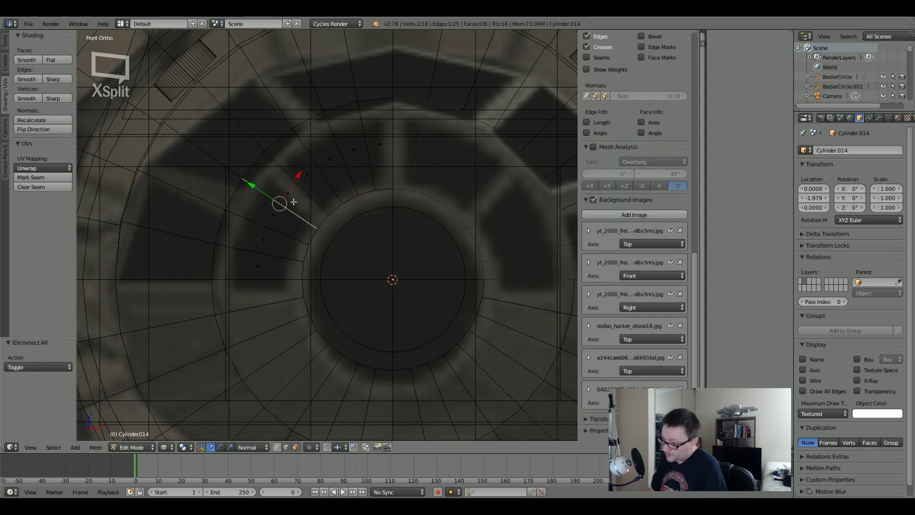
{"action": "mouse_move", "coordinate": [292, 192]}
{"action": "left_mouse_down"}
{"action": "mouse_move", "coordinate": [274, 214]}
{"action": "mouse_move", "coordinate": [281, 202]}
{"action": "left_mouse_up"}
{"action": "right_click", "coordinate": [274, 217], "text": "shift"}
{"action": "right_click", "coordinate": [265, 242], "text": "shift"}
{"action": "right_click", "coordinate": [262, 275], "text": "shift"}
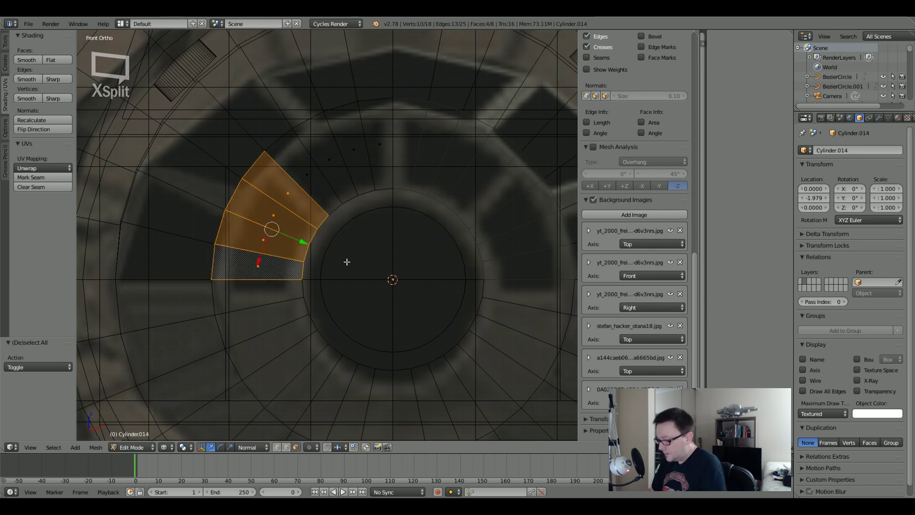
{"action": "key", "text": "i"}
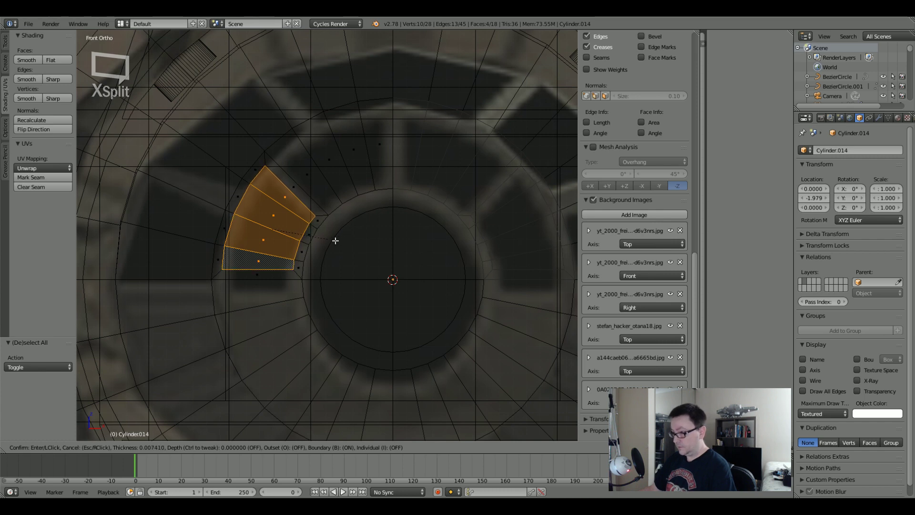
{"action": "left_click", "coordinate": [337, 239]}
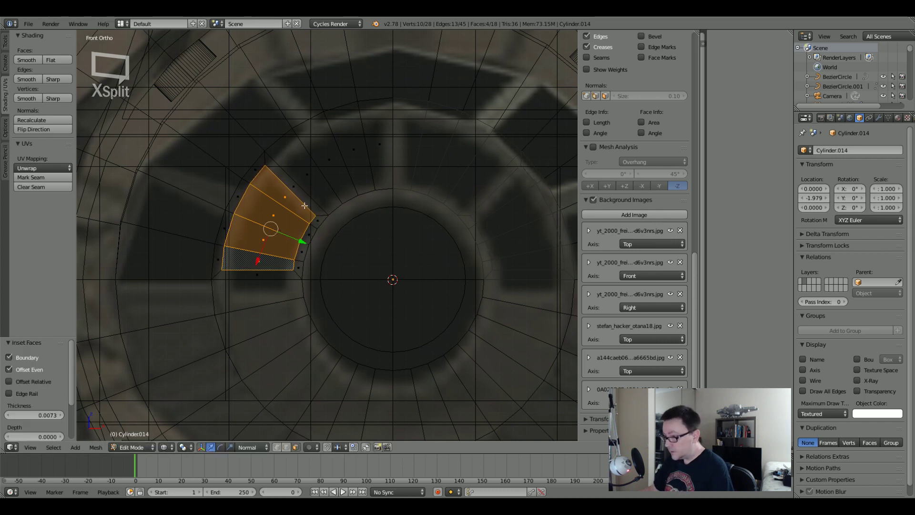
Select the four upper faces of the quarter ring and inset them together by about 0.0064 as the upper window.
{"action": "scroll", "coordinate": [311, 189], "scroll_direction": "up", "scroll_amount": 5}
{"action": "right_click", "coordinate": [302, 152]}
{"action": "right_click", "coordinate": [358, 114], "text": "shift"}
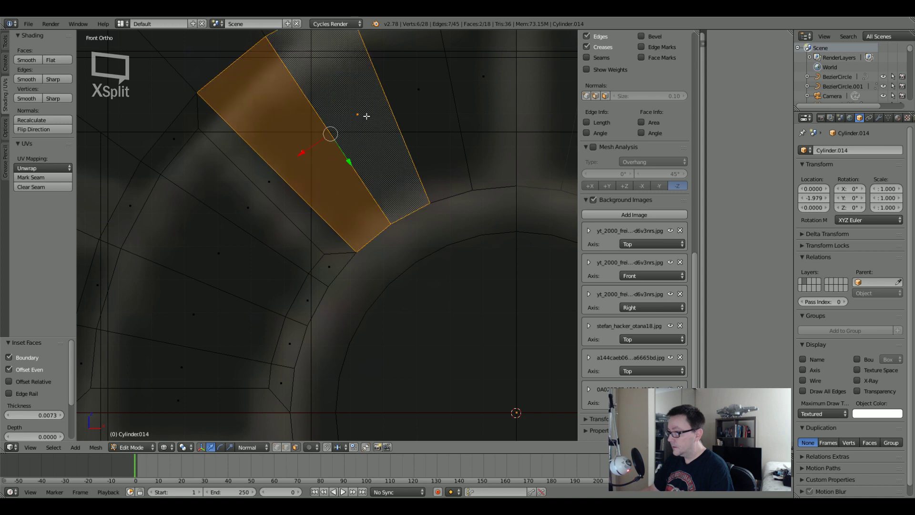
{"action": "right_click", "coordinate": [418, 90], "text": "shift"}
{"action": "right_click", "coordinate": [487, 82], "text": "shift"}
{"action": "key", "text": "i"}
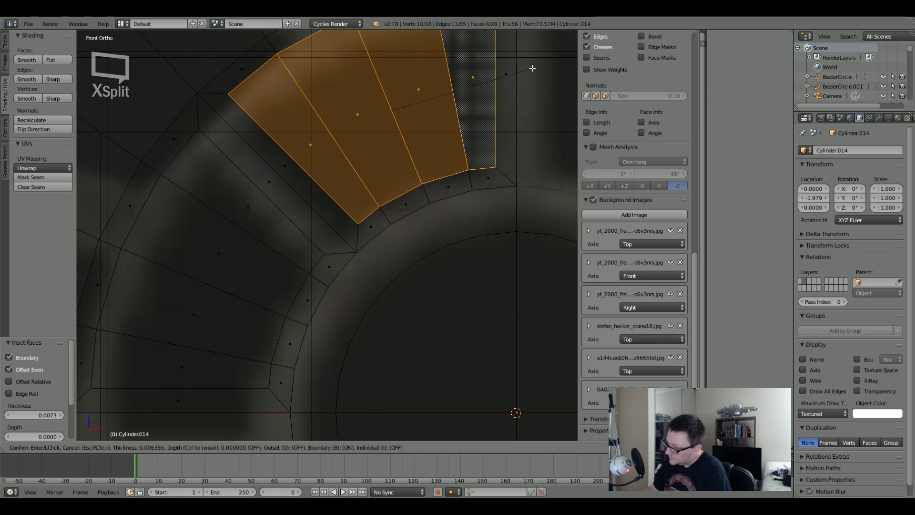
{"action": "left_click", "coordinate": [530, 68]}
Delete the inset faces of both the upper and lower windows to open them, and return to a solid view of the cone.
{"action": "scroll", "coordinate": [452, 127], "scroll_direction": "down", "scroll_amount": 5}
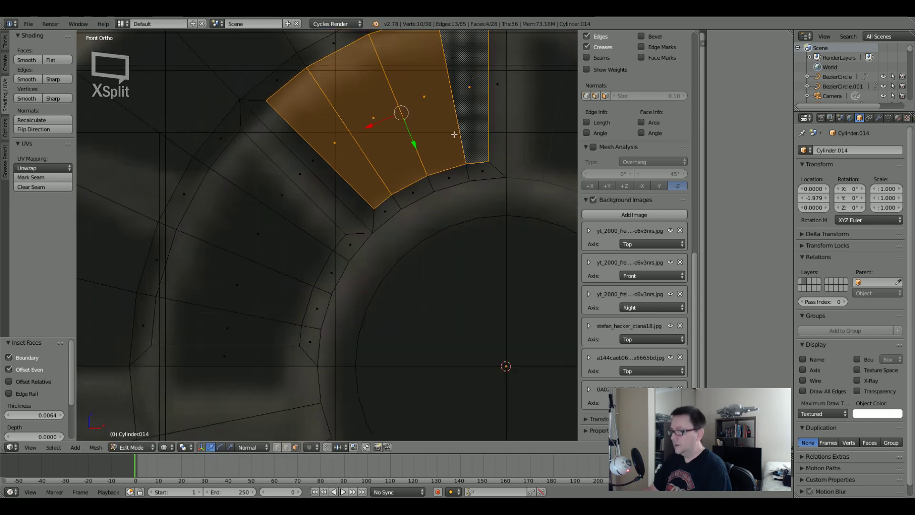
{"action": "left_click", "coordinate": [357, 164], "text": "shift"}
{"action": "left_click", "coordinate": [363, 181], "text": "shift"}
{"action": "left_click", "coordinate": [351, 206], "text": "shift"}
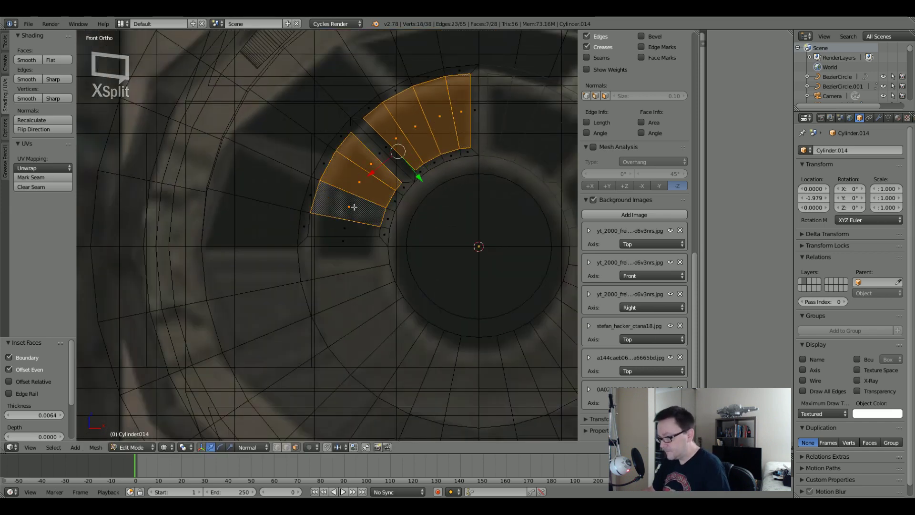
{"action": "left_click", "coordinate": [347, 226], "text": "shift"}
{"action": "key", "text": "x"}
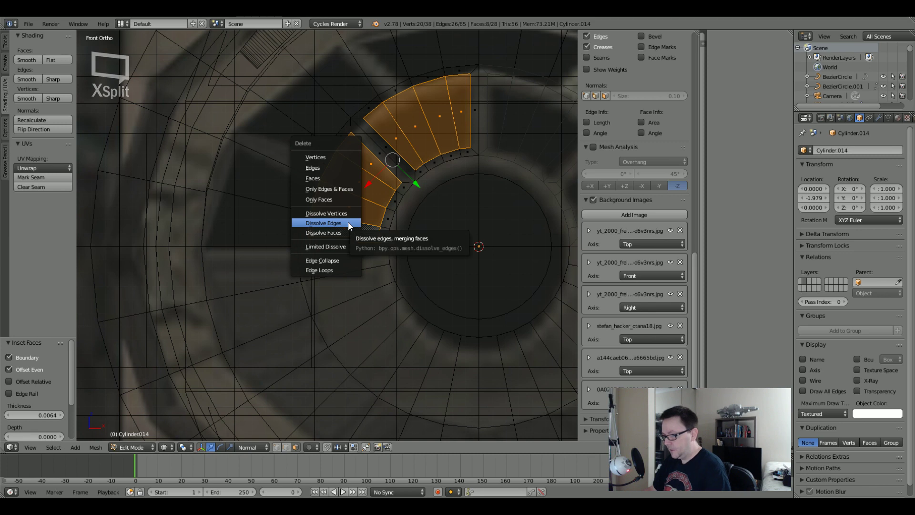
{"action": "left_click", "coordinate": [322, 178]}
{"action": "key", "text": "Tab"}
{"action": "key", "text": "z"}
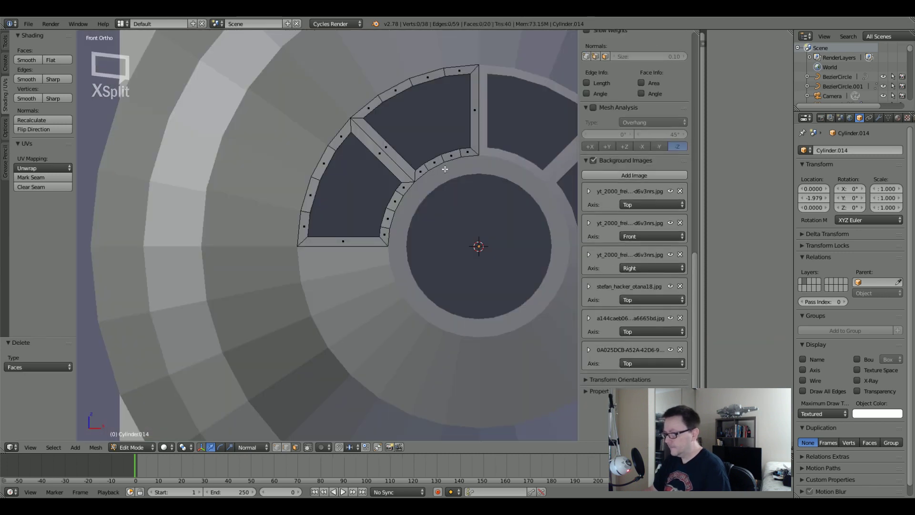
{"action": "mouse_move", "coordinate": [464, 181]}
{"action": "middle_mouse_down", "text": "shift"}
{"action": "mouse_move", "coordinate": [364, 181]}
{"action": "mouse_move", "coordinate": [357, 173]}
{"action": "mouse_move", "coordinate": [388, 169]}
{"action": "mouse_move", "coordinate": [353, 178]}
{"action": "mouse_move", "coordinate": [427, 220]}
{"action": "mouse_move", "coordinate": [415, 149]}
{"action": "middle_mouse_up", "text": "shift"}
{"action": "key", "text": "KP_7"}
{"action": "scroll", "coordinate": [413, 193], "scroll_direction": "down", "scroll_amount": 3}
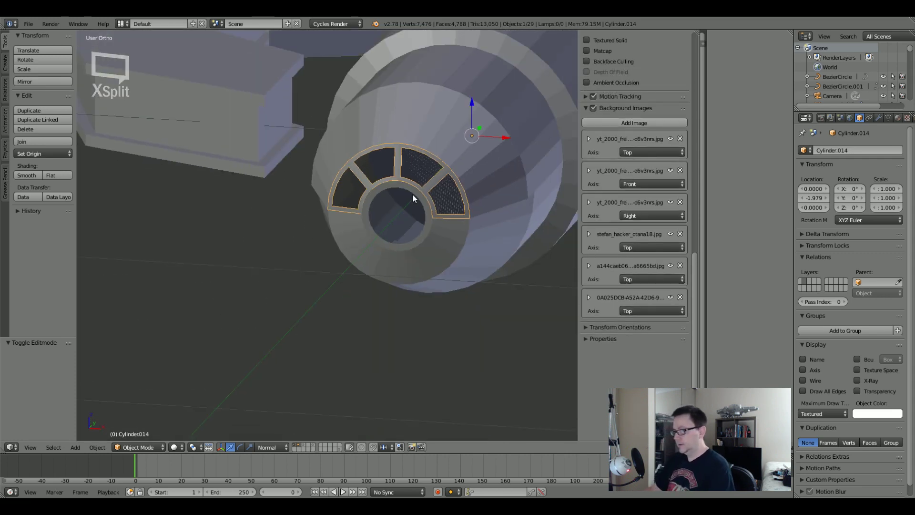
Open the lower half of the cockpit cone for mesh editing in a wireframe right side view over the reference.
{"action": "middle_click_drag", "start_coordinate": [412, 193], "coordinate": [389, 220]}
{"action": "right_click", "coordinate": [443, 290]}
{"action": "key", "text": "Tab"}
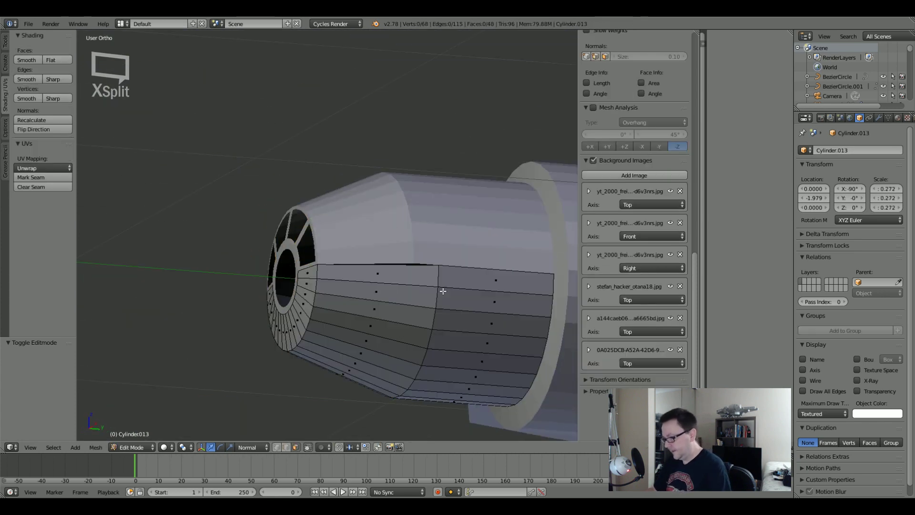
{"action": "key", "text": "KP_3"}
{"action": "key", "text": "z"}
{"action": "scroll", "coordinate": [458, 295], "scroll_direction": "down", "scroll_amount": 3}
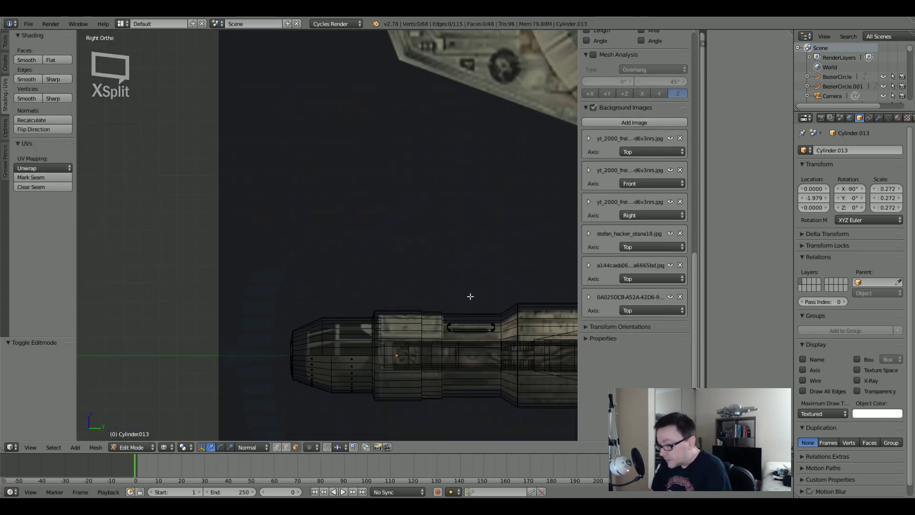
{"action": "scroll", "coordinate": [327, 360], "scroll_direction": "up", "scroll_amount": 4}
{"action": "scroll", "coordinate": [327, 360], "scroll_direction": "up", "scroll_amount": 4}
{"action": "middle_click_drag", "start_coordinate": [333, 367], "coordinate": [343, 215], "text": "shift"}
{"action": "scroll", "coordinate": [344, 216], "scroll_direction": "down", "scroll_amount": 1}
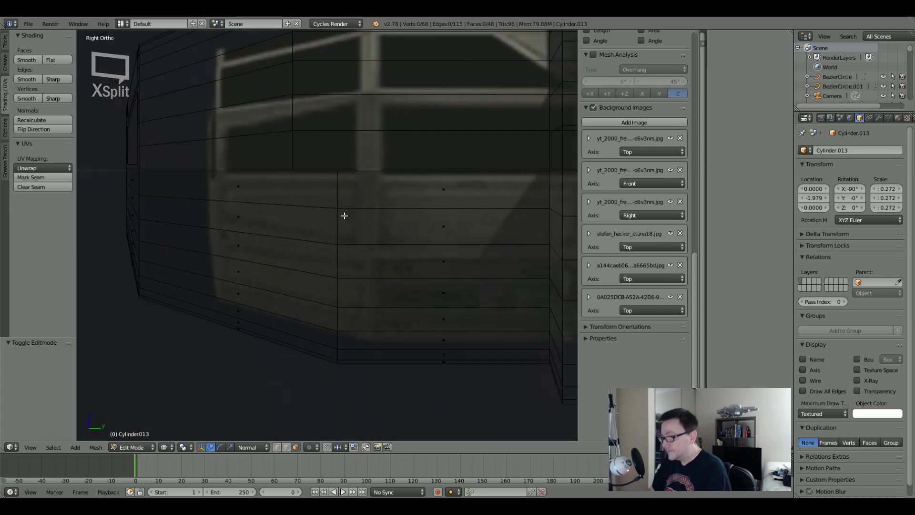
Select the edge loop where the lower half's taper begins and move it about -0.048 along Y, toward the upper half's matching edge.
{"action": "key", "text": "2"}
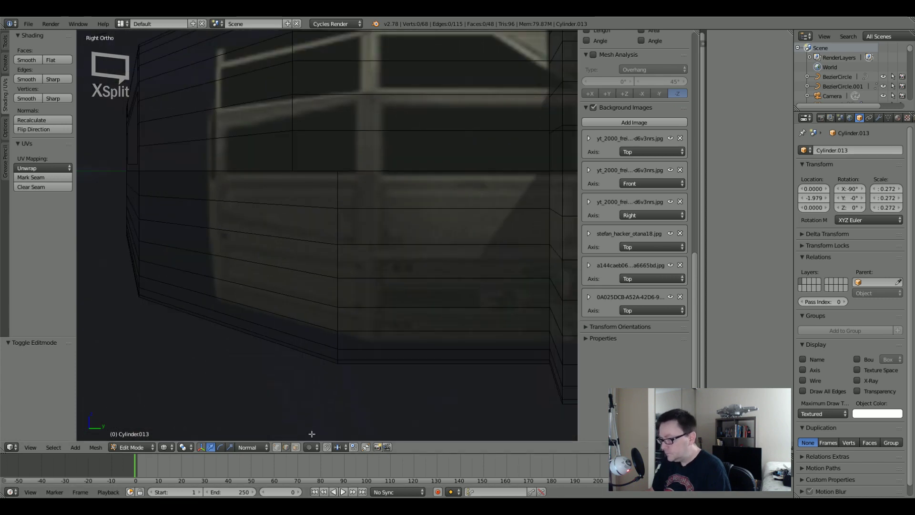
{"action": "left_click", "coordinate": [351, 265], "text": "alt"}
{"action": "left_click", "coordinate": [345, 268], "text": "alt"}
{"action": "key", "text": "z"}
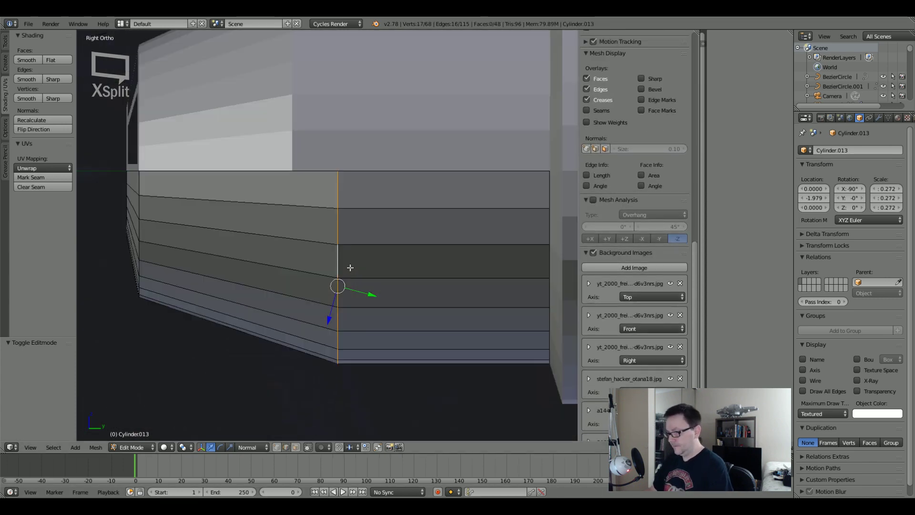
{"action": "key", "text": "z"}
{"action": "middle_click_drag", "start_coordinate": [369, 235], "coordinate": [426, 241], "text": "shift"}
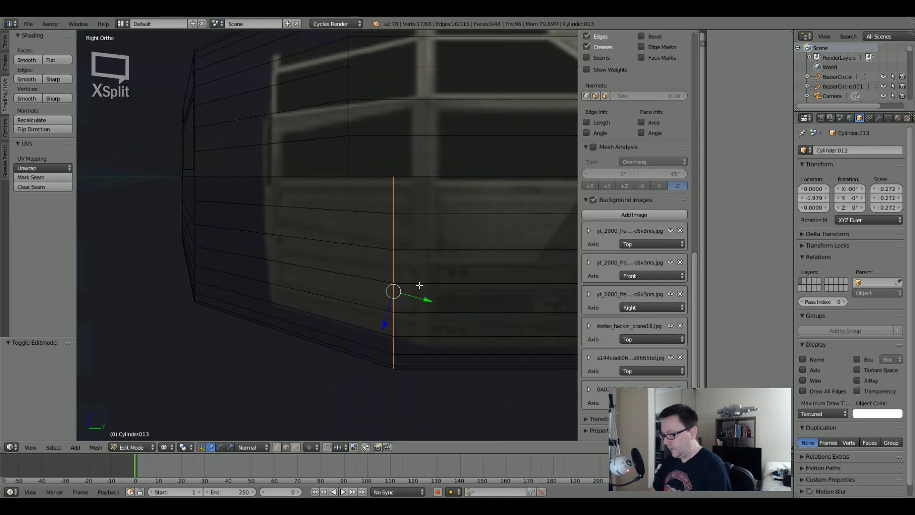
{"action": "key", "text": "g"}
{"action": "key", "text": "y"}
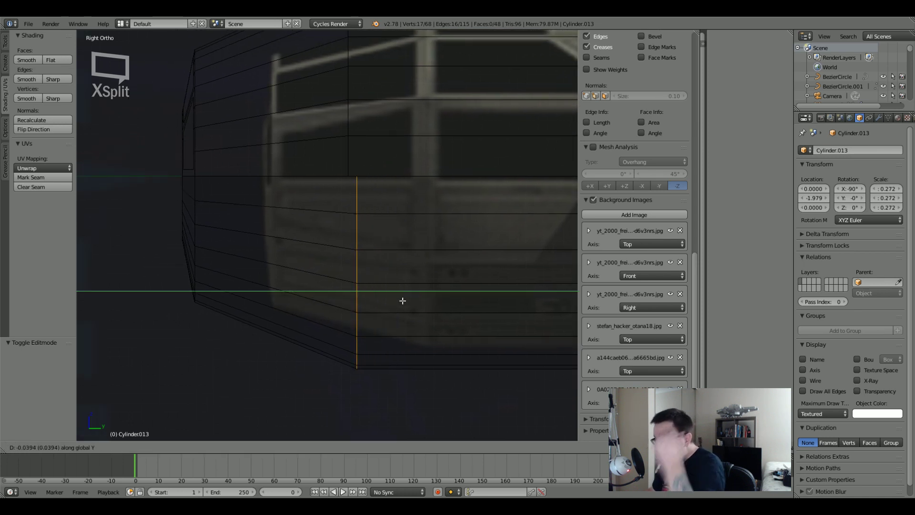
{"action": "left_click", "coordinate": [380, 302]}
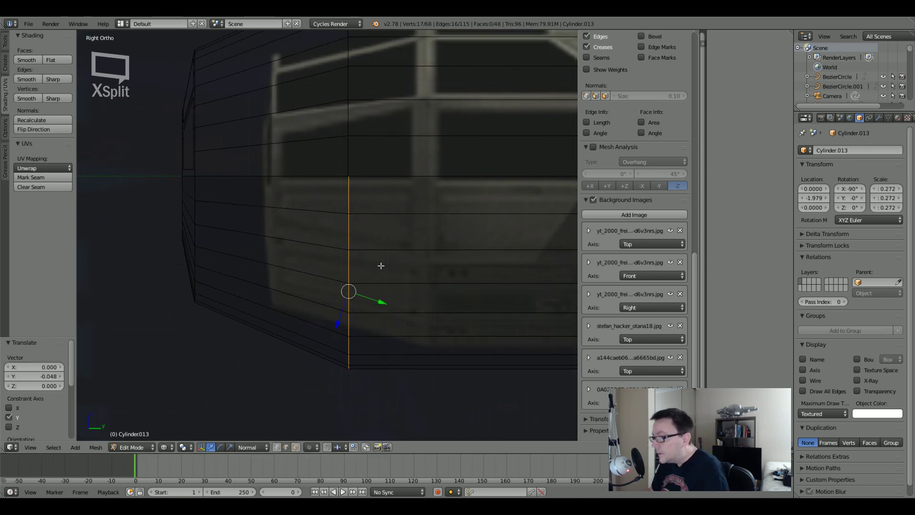
Fine-tune the edge loop by about -0.0005 along Y so it lines up with the upper half's edge, and deselect it.
{"action": "scroll", "coordinate": [353, 176], "scroll_direction": "up", "scroll_amount": 5}
{"action": "scroll", "coordinate": [352, 176], "scroll_direction": "up", "scroll_amount": 4}
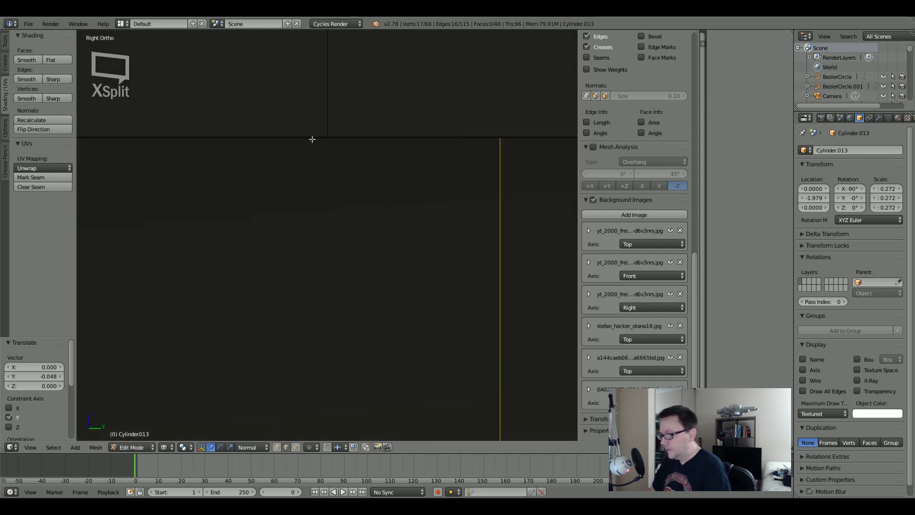
{"action": "key", "text": "g"}
{"action": "key", "text": "y"}
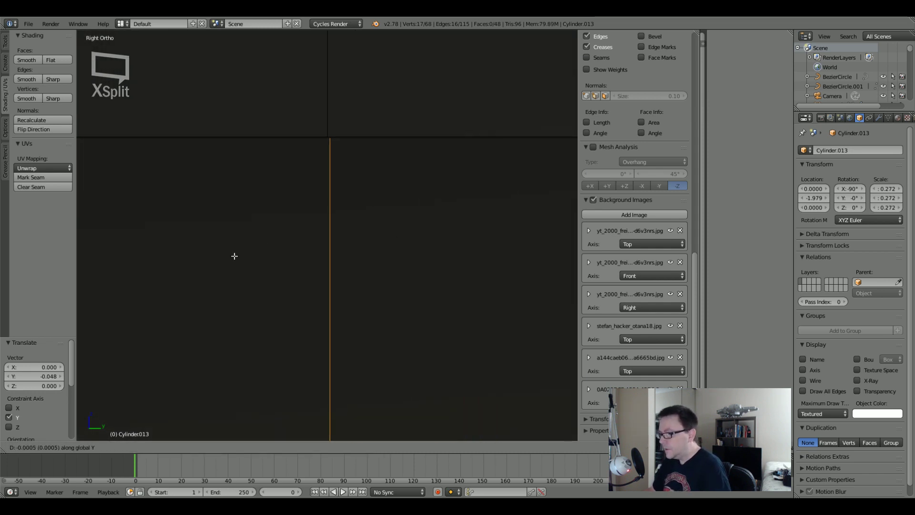
{"action": "left_click", "coordinate": [214, 256]}
{"action": "scroll", "coordinate": [217, 257], "scroll_direction": "down", "scroll_amount": 5}
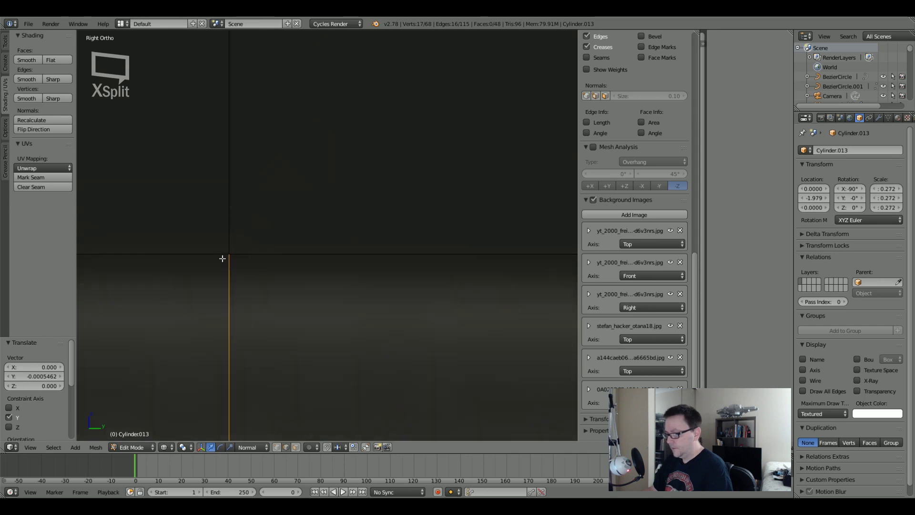
{"action": "key", "text": "a"}
{"action": "scroll", "coordinate": [222, 259], "scroll_direction": "down", "scroll_amount": 5}
{"action": "middle_click_drag", "start_coordinate": [222, 258], "coordinate": [239, 237]}
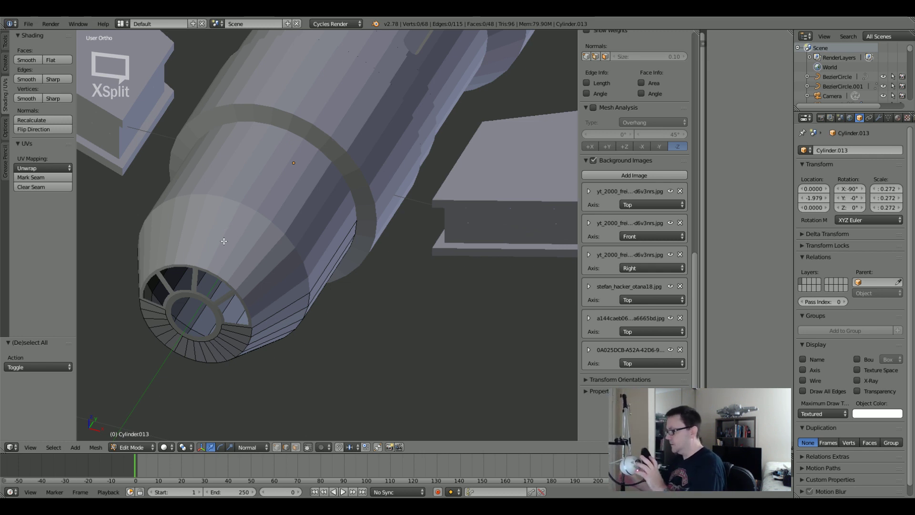
{"action": "scroll", "coordinate": [233, 259], "scroll_direction": "up", "scroll_amount": 1}
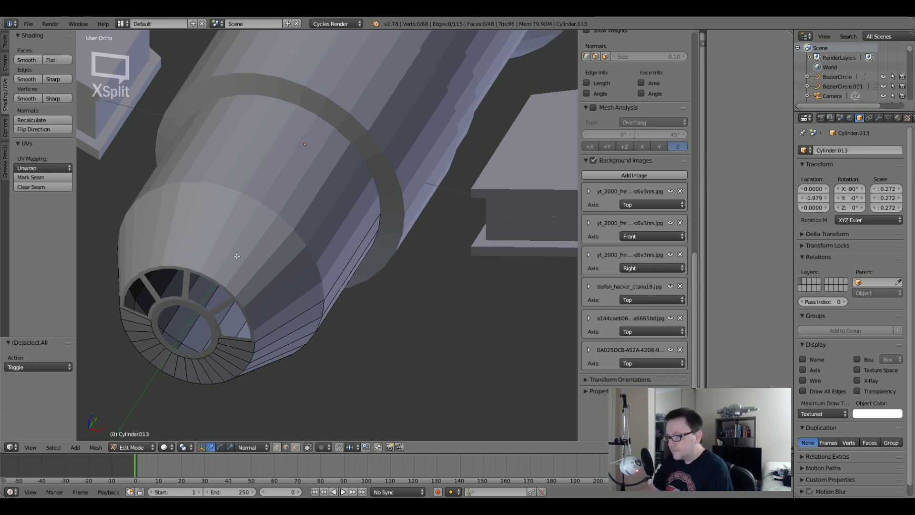
Compare the upper sloped cone section with the window layout in the top-view reference images.
{"action": "key", "text": "Tab"}
{"action": "right_click", "coordinate": [237, 257]}
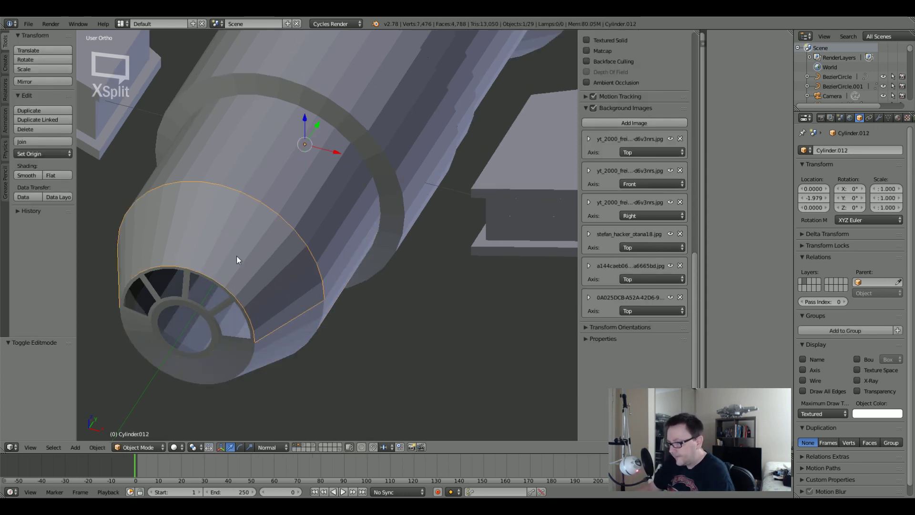
{"action": "key", "text": "KP_7"}
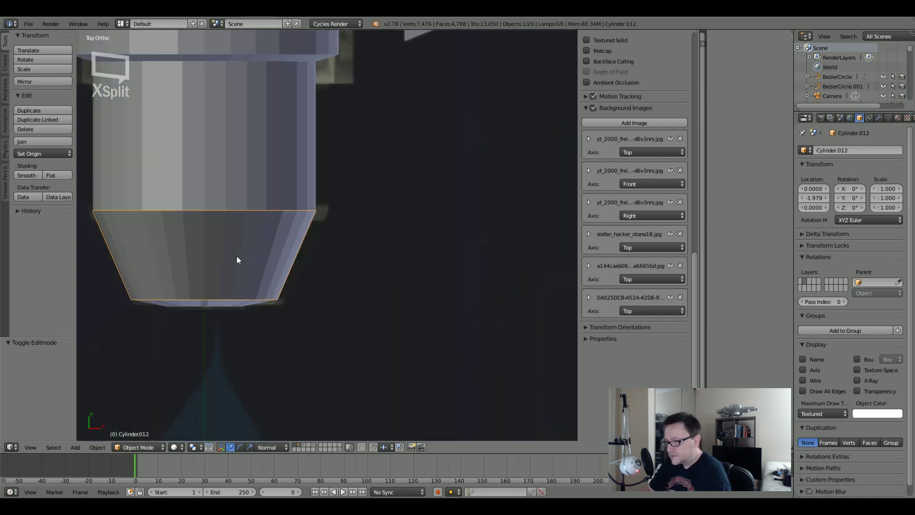
{"action": "key", "text": "z"}
{"action": "mouse_move", "coordinate": [237, 255]}
{"action": "middle_mouse_down", "text": "shift"}
{"action": "mouse_move", "coordinate": [311, 260]}
{"action": "mouse_move", "coordinate": [330, 247]}
{"action": "middle_mouse_up", "text": "shift"}
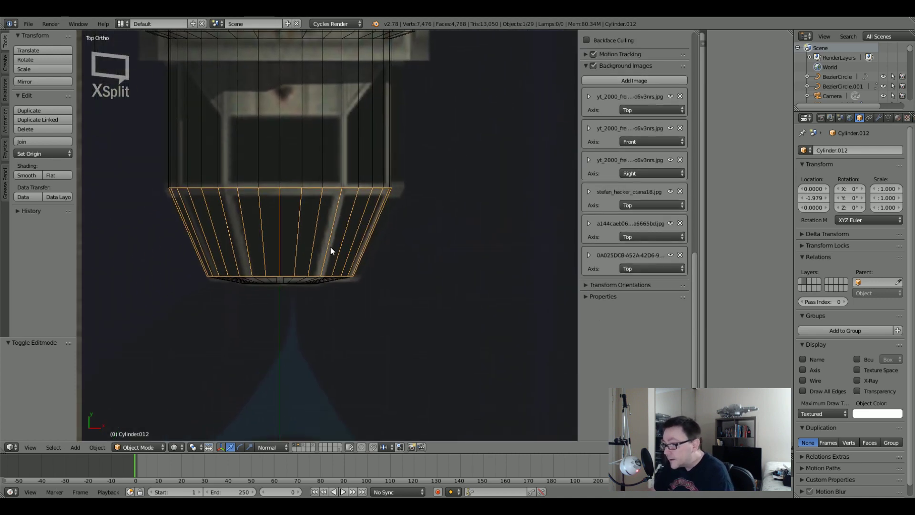
{"action": "scroll", "coordinate": [323, 254], "scroll_direction": "down", "scroll_amount": 10}
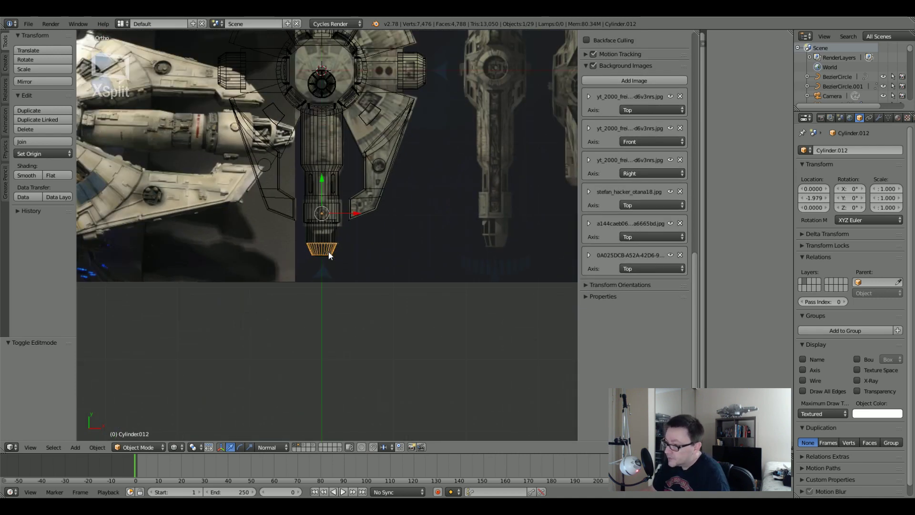
{"action": "scroll", "coordinate": [274, 209], "scroll_direction": "down", "scroll_amount": 2}
{"action": "scroll", "coordinate": [367, 242], "scroll_direction": "up", "scroll_amount": 10}
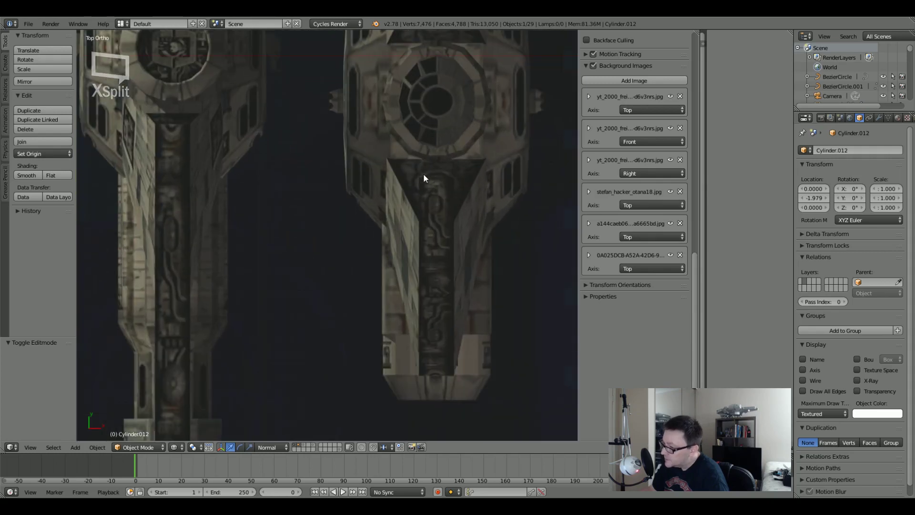
{"action": "scroll", "coordinate": [424, 164], "scroll_direction": "up", "scroll_amount": 2}
{"action": "middle_click_drag", "start_coordinate": [425, 155], "coordinate": [419, 204], "text": "shift"}
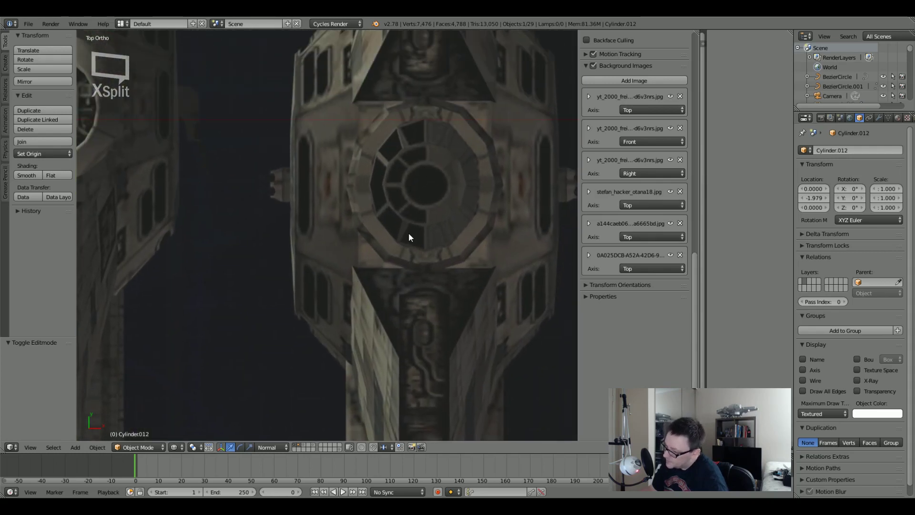
{"action": "middle_click_drag", "start_coordinate": [320, 224], "coordinate": [321, 100], "text": "shift"}
{"action": "scroll", "coordinate": [333, 274], "scroll_direction": "down", "scroll_amount": 2}
{"action": "scroll", "coordinate": [333, 277], "scroll_direction": "down", "scroll_amount": 2}
{"action": "scroll", "coordinate": [435, 255], "scroll_direction": "up", "scroll_amount": 3}
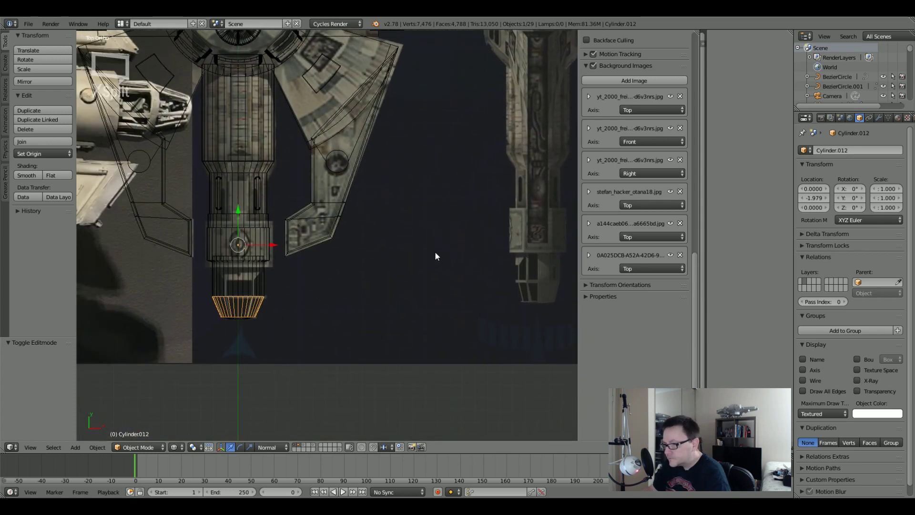
{"action": "scroll", "coordinate": [435, 255], "scroll_direction": "down", "scroll_amount": 2}
Open the upper sloped cone section for mesh editing and select all its faces.
{"action": "right_click", "coordinate": [326, 278]}
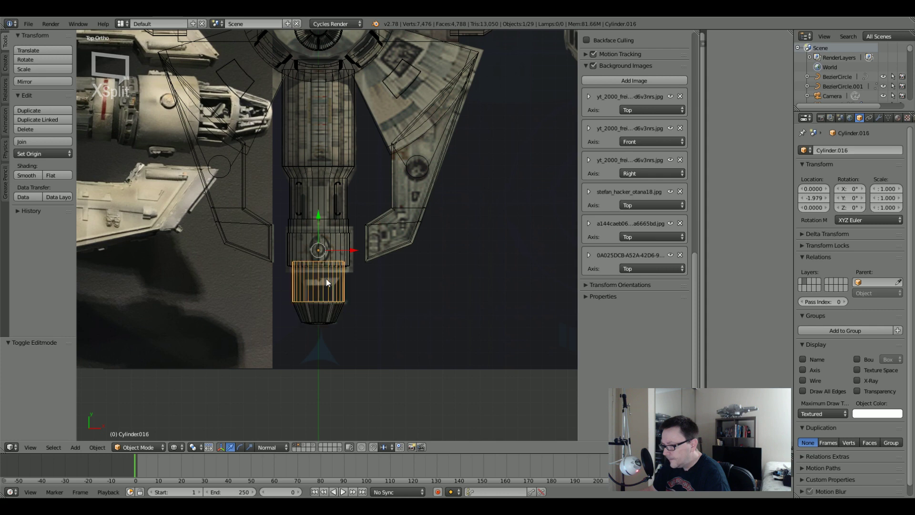
{"action": "scroll", "coordinate": [324, 312], "scroll_direction": "up", "scroll_amount": 6}
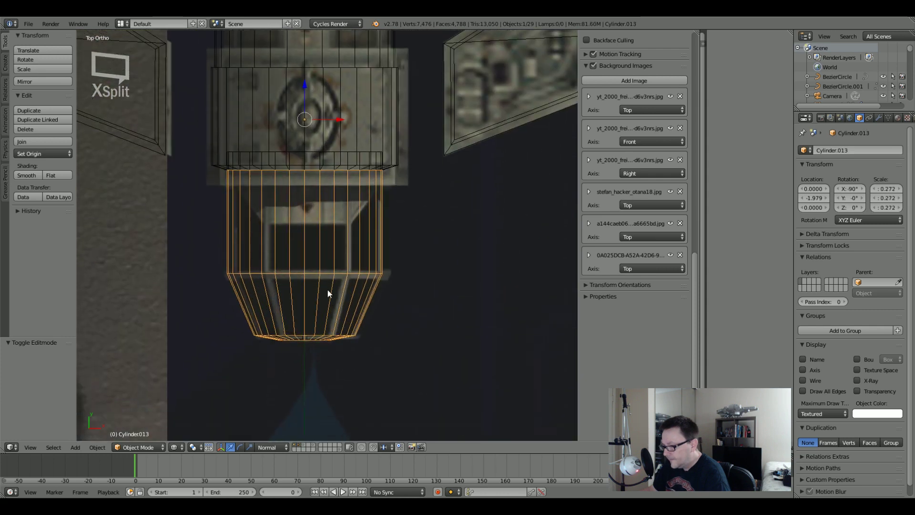
{"action": "middle_click_drag", "start_coordinate": [327, 289], "coordinate": [331, 239], "text": "shift"}
{"action": "key", "text": "Tab"}
{"action": "key", "text": "Tab"}
{"action": "right_click", "coordinate": [321, 228]}
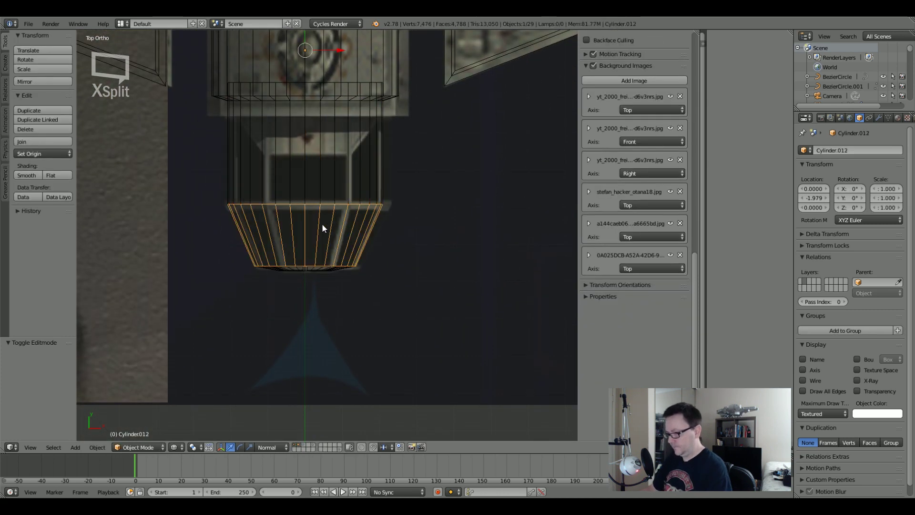
{"action": "scroll", "coordinate": [318, 252], "scroll_direction": "down", "scroll_amount": 1}
{"action": "key", "text": "Tab"}
{"action": "key", "text": "a"}
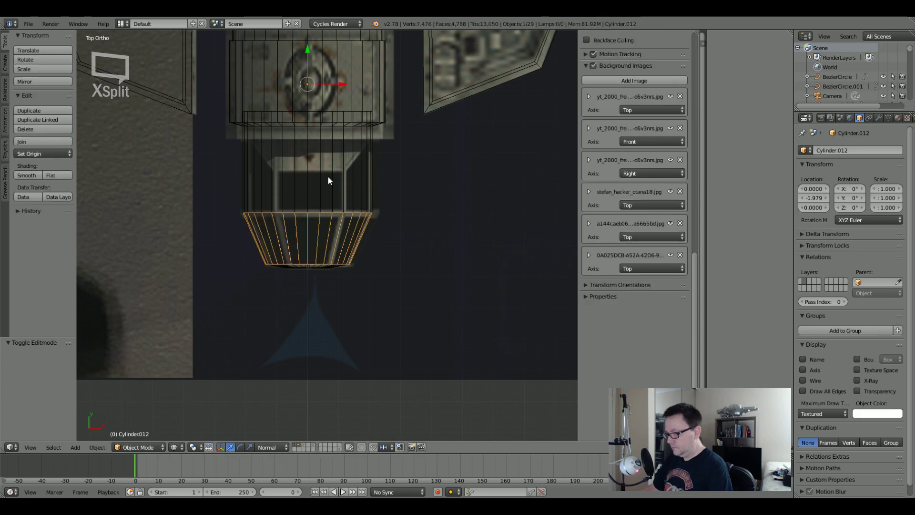
{"action": "key", "text": "a"}
{"action": "scroll", "coordinate": [319, 275], "scroll_direction": "up", "scroll_amount": 3}
{"action": "key", "text": "a"}
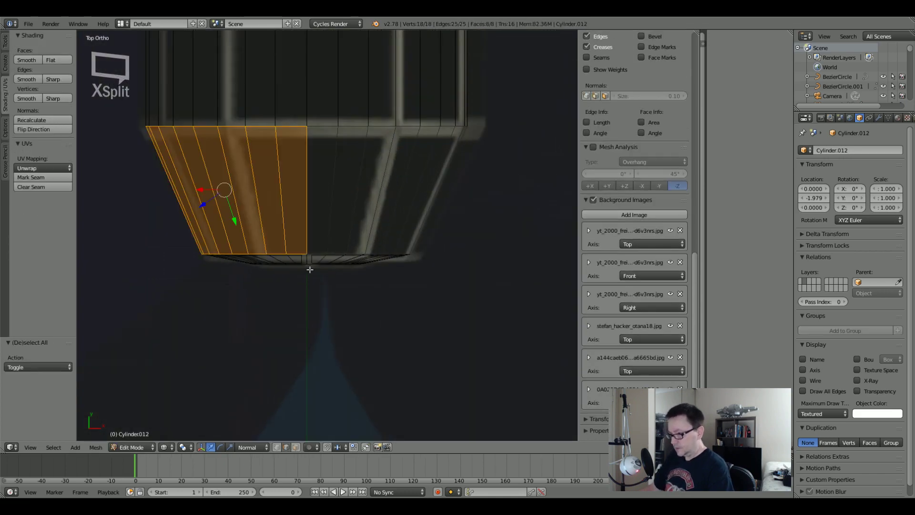
Cut a centred edge loop through the third face up on the sloped section, at the window divider in the front reference.
{"action": "key", "text": "z"}
{"action": "middle_click_drag", "start_coordinate": [314, 267], "coordinate": [324, 160]}
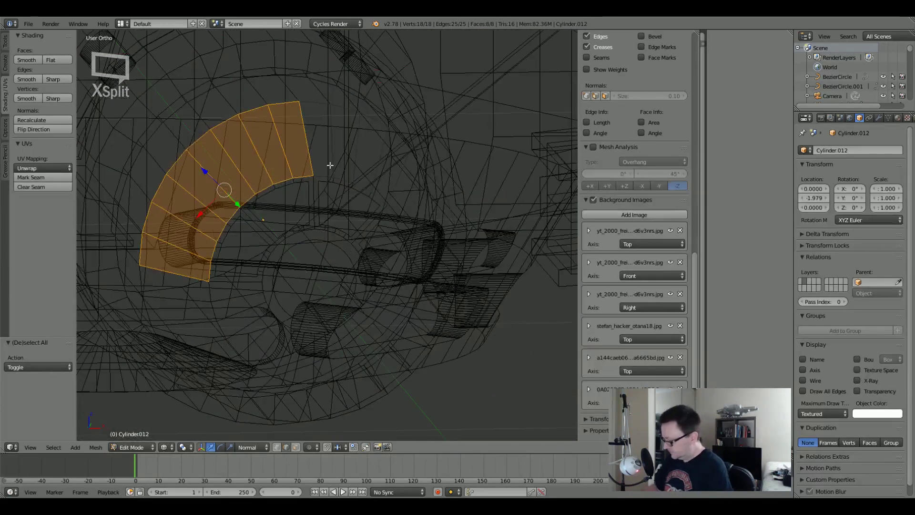
{"action": "key", "text": "KP_1"}
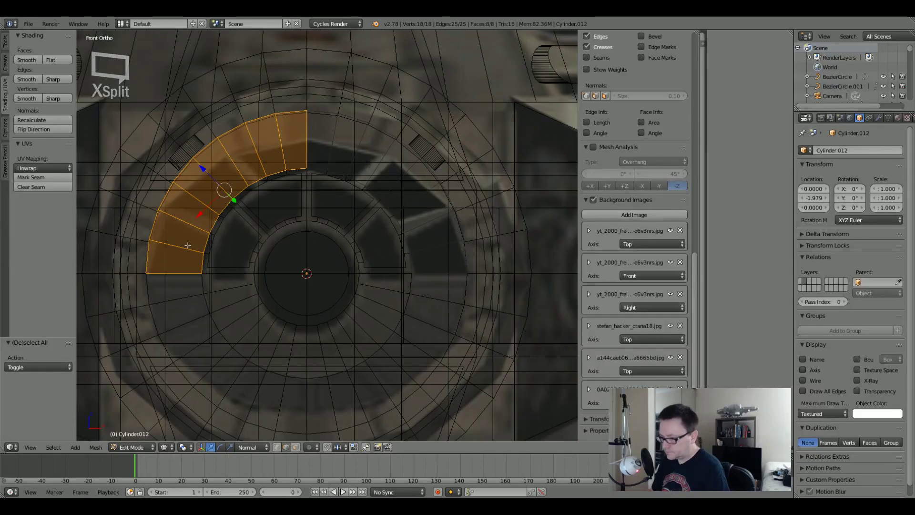
{"action": "scroll", "coordinate": [187, 245], "scroll_direction": "up", "scroll_amount": 2}
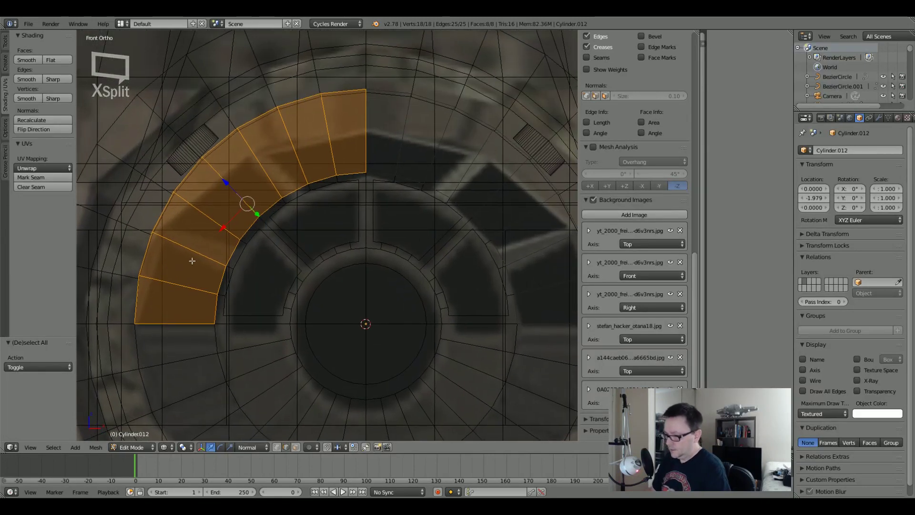
{"action": "scroll", "coordinate": [192, 261], "scroll_direction": "up", "scroll_amount": 1}
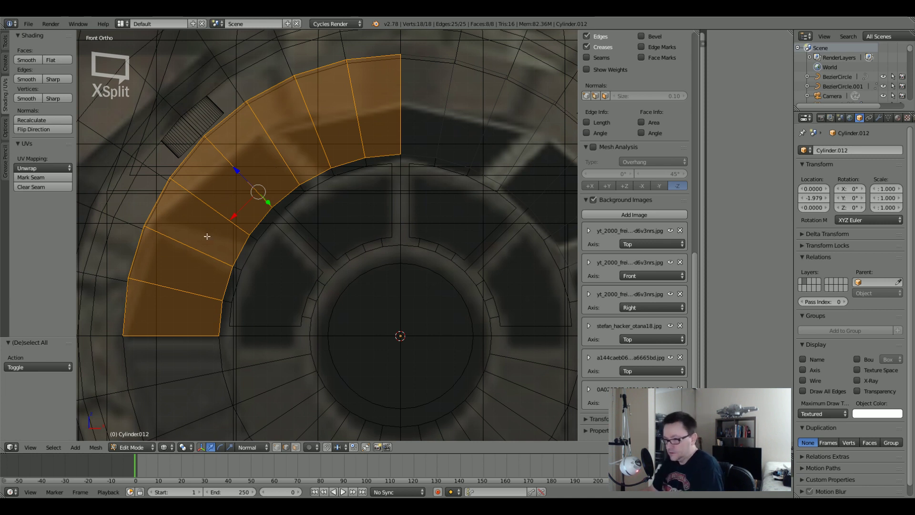
{"action": "key", "text": "ctrl+r"}
{"action": "left_click", "coordinate": [166, 209]}
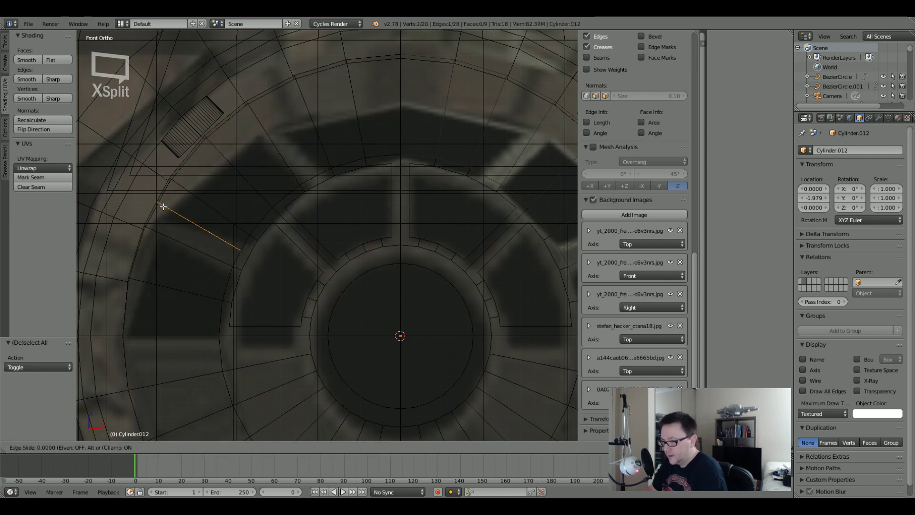
{"action": "left_click", "coordinate": [171, 207]}
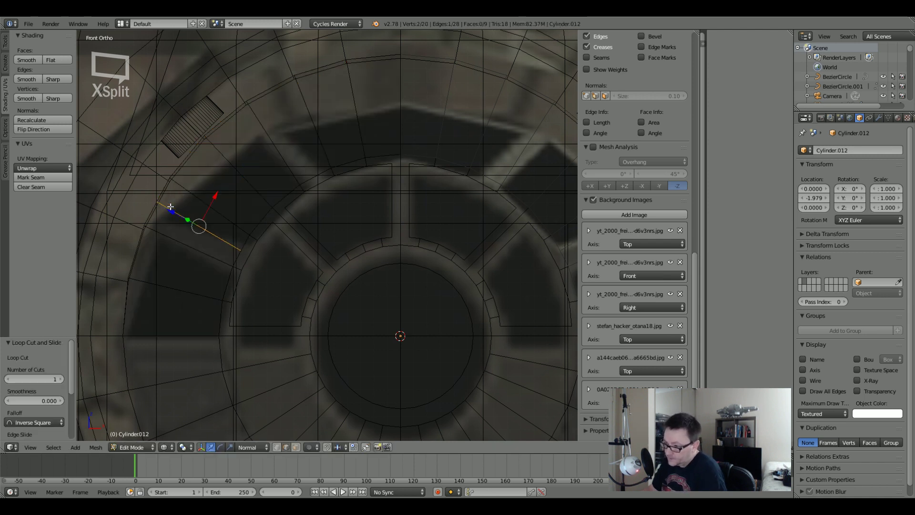
Select the three faces of the lowest window area in face mode and hide the front background image.
{"action": "left_click", "coordinate": [295, 447]}
{"action": "right_click", "coordinate": [199, 242]}
{"action": "right_click", "coordinate": [181, 261], "text": "shift"}
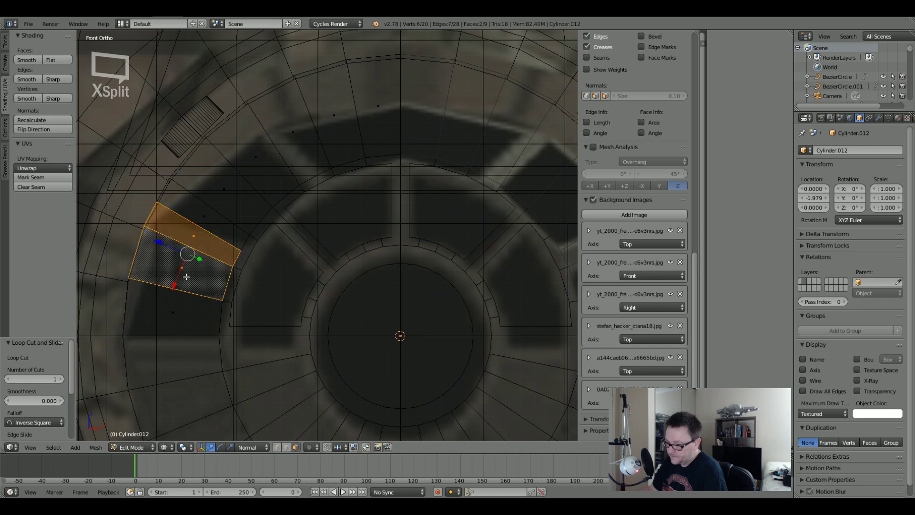
{"action": "right_click", "coordinate": [172, 309], "text": "shift"}
{"action": "scroll", "coordinate": [263, 272], "scroll_direction": "up", "scroll_amount": 4}
{"action": "middle_click_drag", "start_coordinate": [263, 272], "coordinate": [245, 281], "text": "shift"}
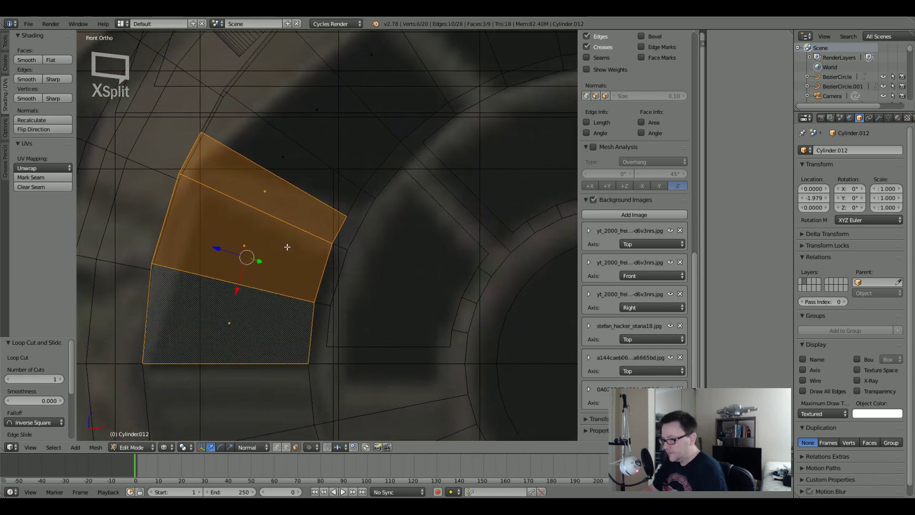
{"action": "scroll", "coordinate": [324, 245], "scroll_direction": "down", "scroll_amount": 5}
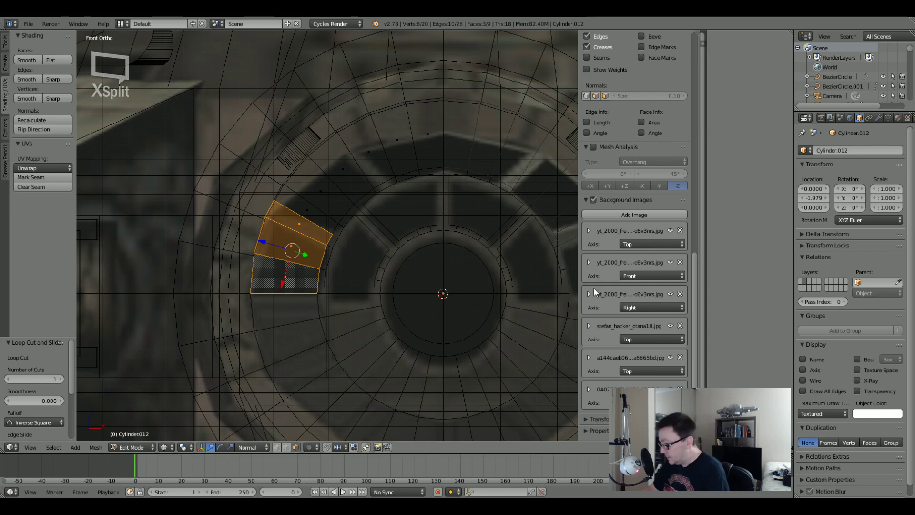
{"action": "left_click", "coordinate": [670, 263]}
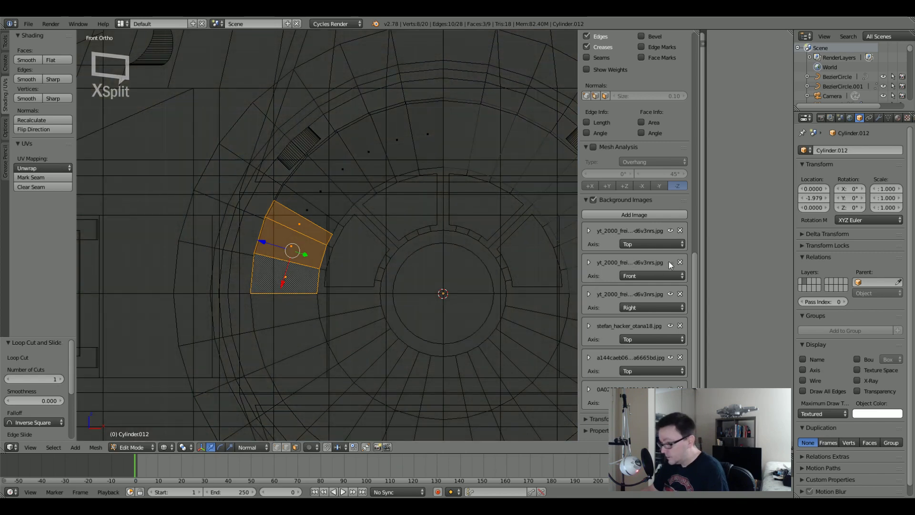
{"action": "scroll", "coordinate": [414, 260], "scroll_direction": "up", "scroll_amount": 4}
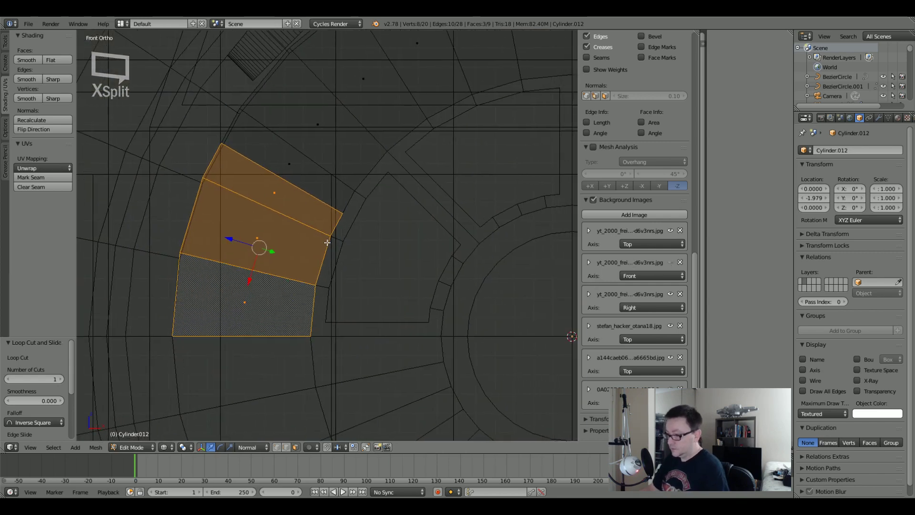
Apply the sloped section's rotation and scale, and return to mesh editing.
{"action": "key", "text": "i"}
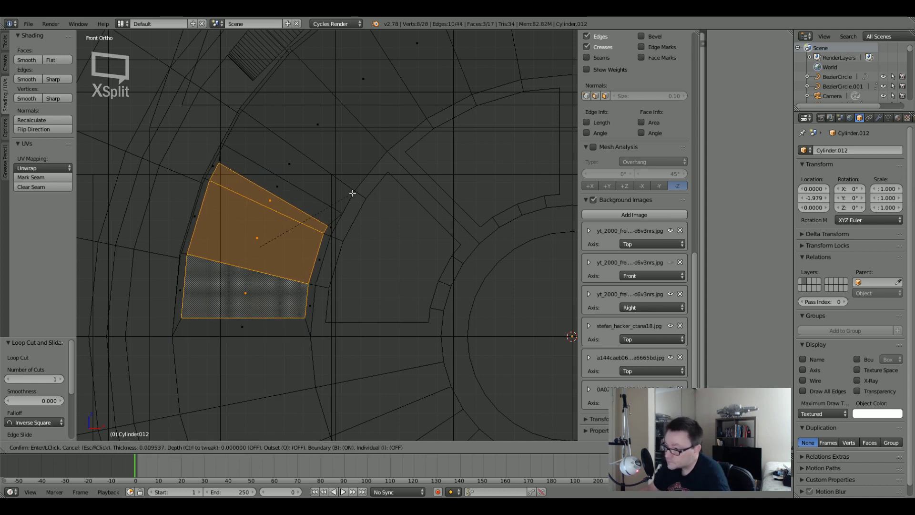
{"action": "key", "text": "Escape"}
{"action": "key", "text": "Tab"}
{"action": "key", "text": "ctrl+a"}
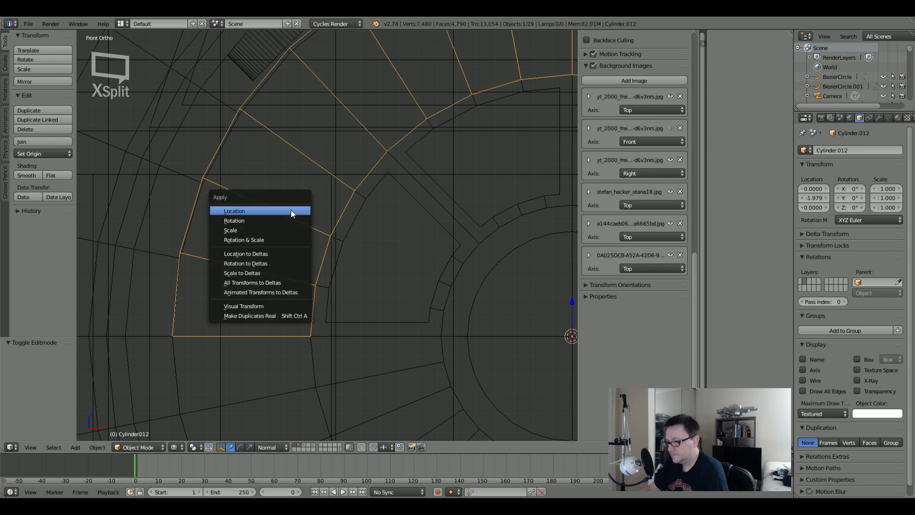
{"action": "left_click", "coordinate": [280, 239]}
{"action": "key", "text": "Tab"}
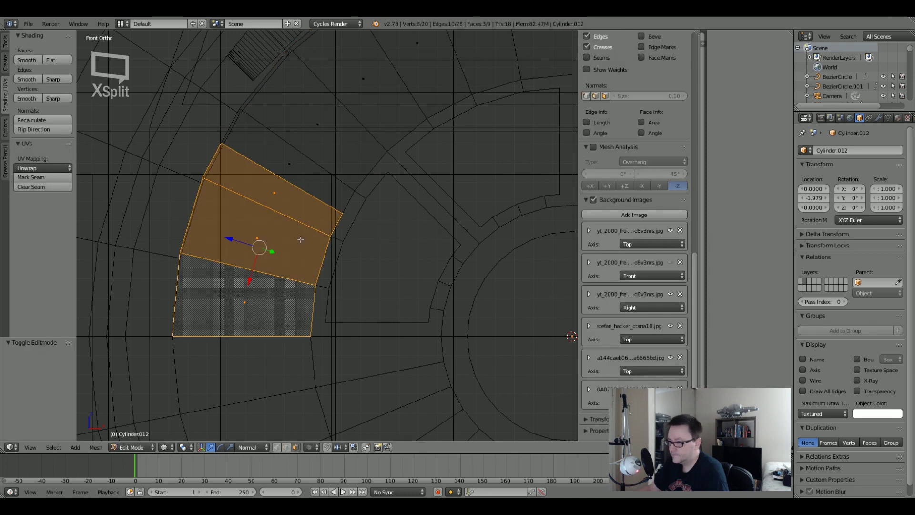
{"action": "key", "text": "i"}
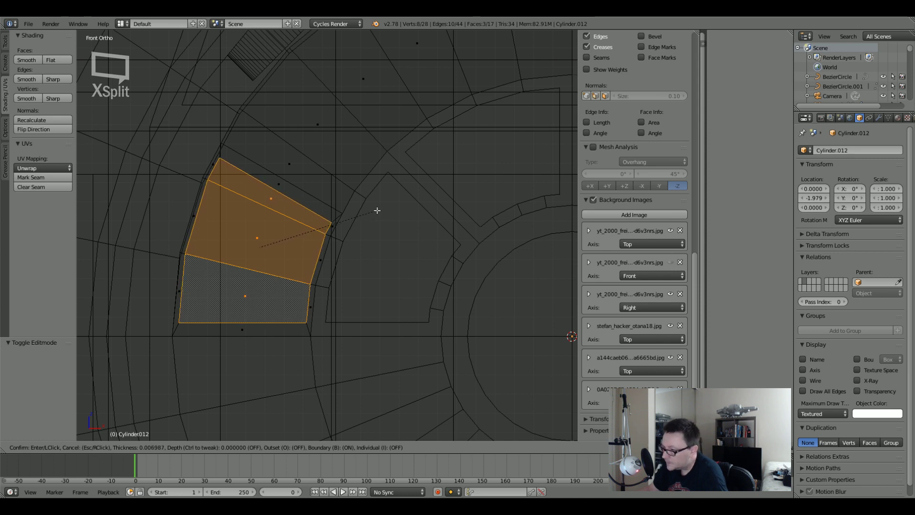
{"action": "key", "text": "Escape"}
{"action": "middle_click_drag", "start_coordinate": [339, 225], "coordinate": [430, 243]}
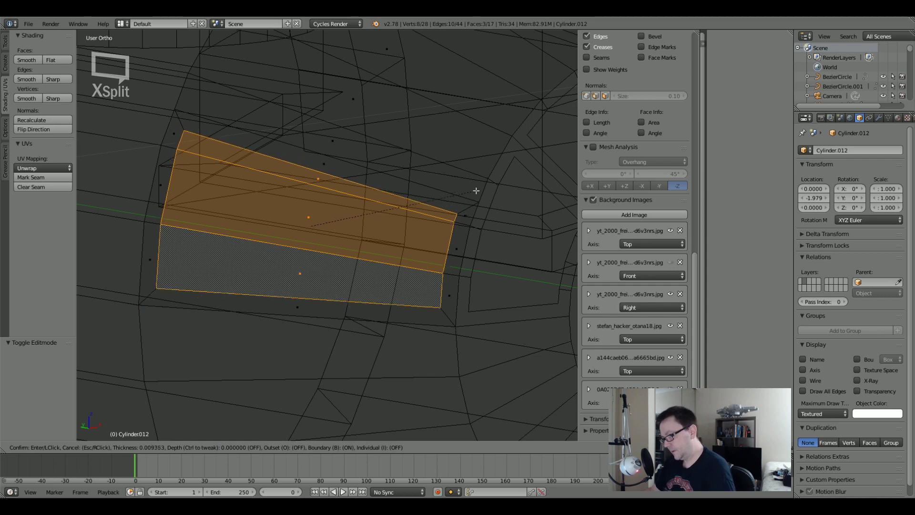
{"action": "key", "text": "Escape"}
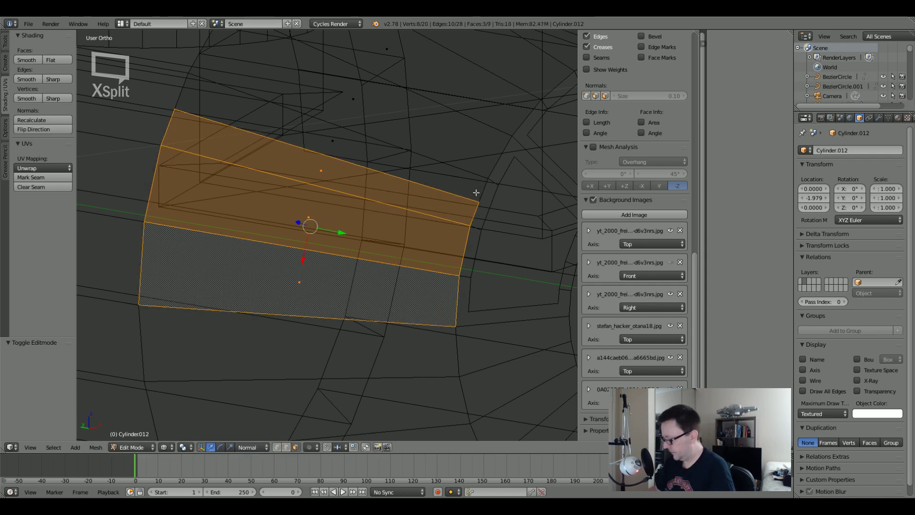
Inset the three selected faces of the lowest window as one region with a thickness of about 0.0072.
{"action": "key", "text": "KP_3"}
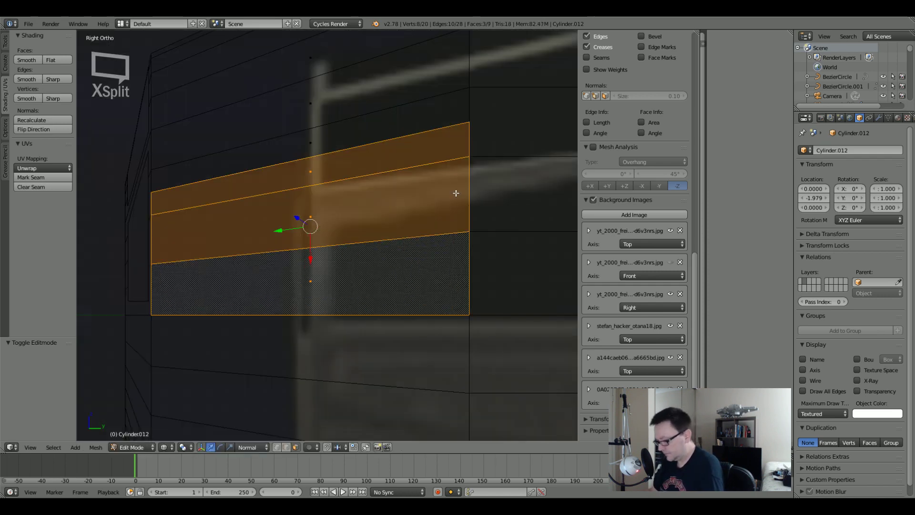
{"action": "key", "text": "i"}
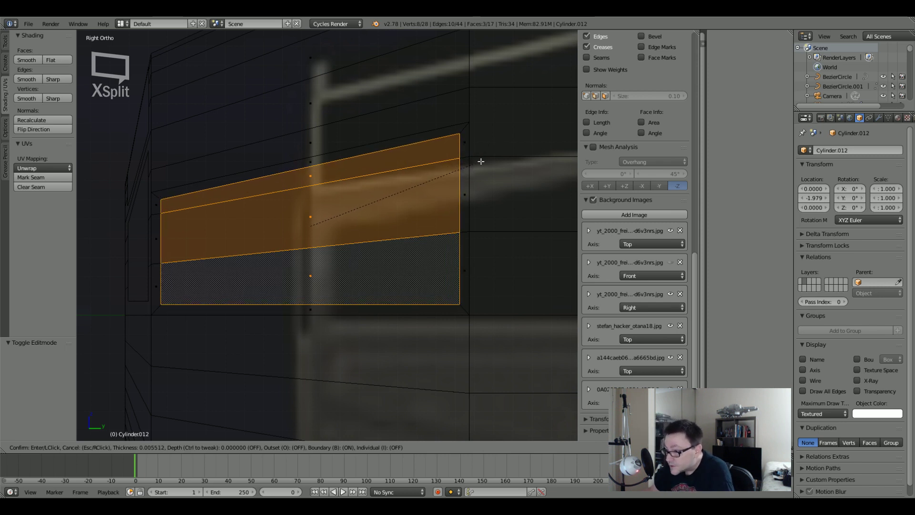
{"action": "left_click", "coordinate": [453, 180]}
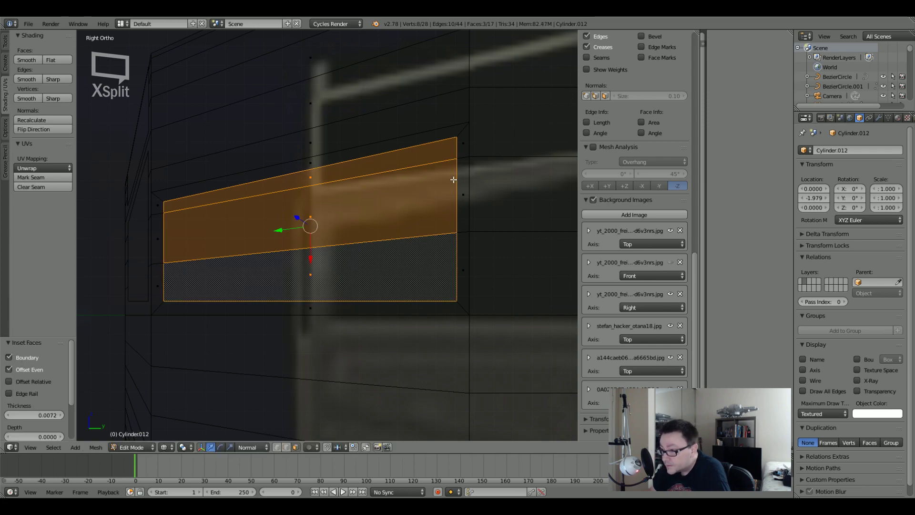
{"action": "mouse_move", "coordinate": [363, 186]}
{"action": "middle_mouse_down"}
{"action": "mouse_move", "coordinate": [398, 190]}
{"action": "mouse_move", "coordinate": [337, 164]}
{"action": "mouse_move", "coordinate": [392, 205]}
{"action": "mouse_move", "coordinate": [402, 200]}
{"action": "mouse_move", "coordinate": [371, 191]}
{"action": "mouse_move", "coordinate": [379, 154]}
{"action": "mouse_move", "coordinate": [347, 208]}
{"action": "mouse_move", "coordinate": [310, 233]}
{"action": "middle_mouse_up"}
{"action": "key", "text": "z"}
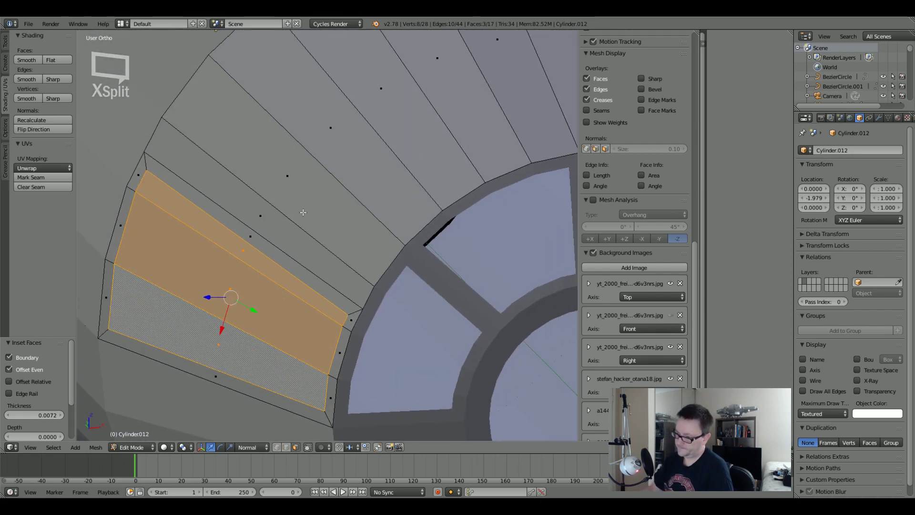
Inset the next three faces above the lowest window by about 0.0068 to frame the second window.
{"action": "middle_click_drag", "start_coordinate": [265, 214], "coordinate": [338, 257]}
{"action": "scroll", "coordinate": [328, 261], "scroll_direction": "up", "scroll_amount": 4}
{"action": "key", "text": "i"}
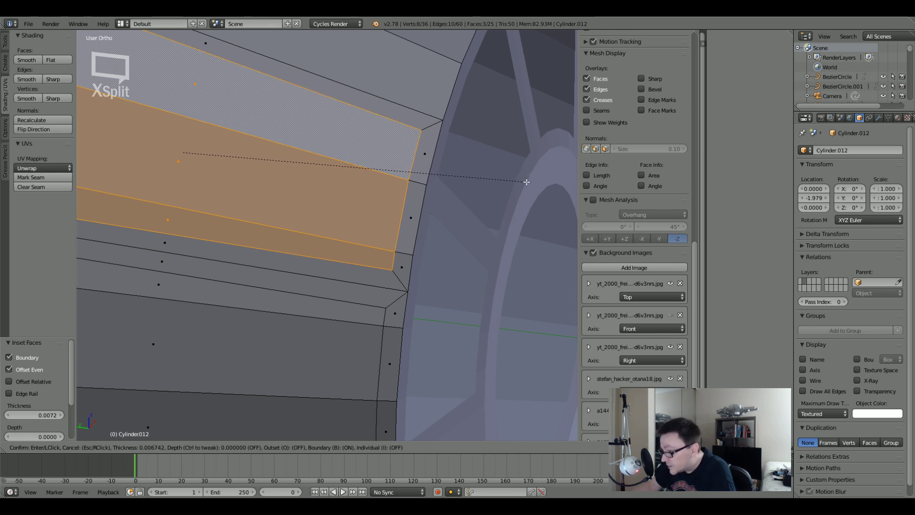
{"action": "scroll", "coordinate": [525, 181], "scroll_direction": "down", "scroll_amount": 5}
{"action": "middle_click_drag", "start_coordinate": [477, 186], "coordinate": [319, 193]}
{"action": "scroll", "coordinate": [319, 192], "scroll_direction": "up", "scroll_amount": 4}
{"action": "scroll", "coordinate": [334, 209], "scroll_direction": "down", "scroll_amount": 4}
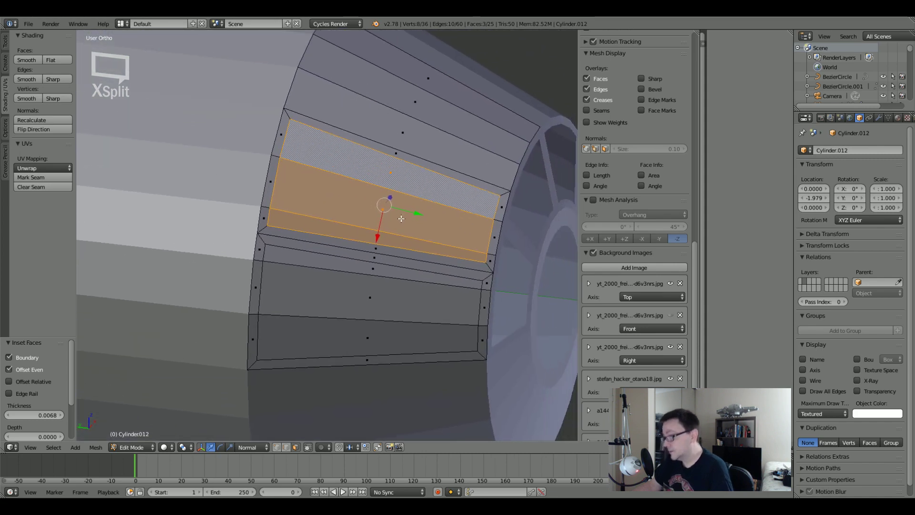
Select the three faces above the second window and inset them by about 0.0065 to frame the third window.
{"action": "scroll", "coordinate": [357, 239], "scroll_direction": "up", "scroll_amount": 2}
{"action": "middle_click_drag", "start_coordinate": [357, 239], "coordinate": [473, 212]}
{"action": "right_click", "coordinate": [410, 173]}
{"action": "right_click", "coordinate": [440, 157], "text": "shift"}
{"action": "right_click", "coordinate": [494, 155], "text": "shift"}
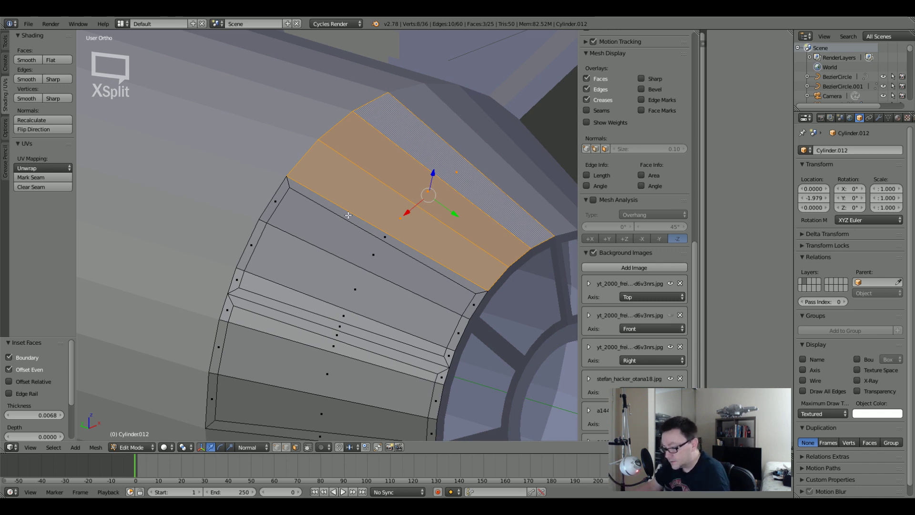
{"action": "middle_click_drag", "start_coordinate": [385, 230], "coordinate": [447, 269]}
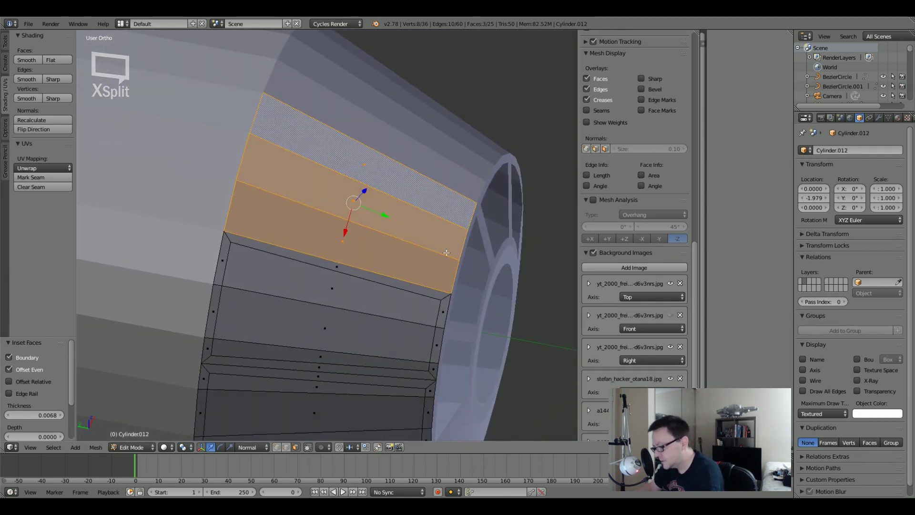
{"action": "key", "text": "i"}
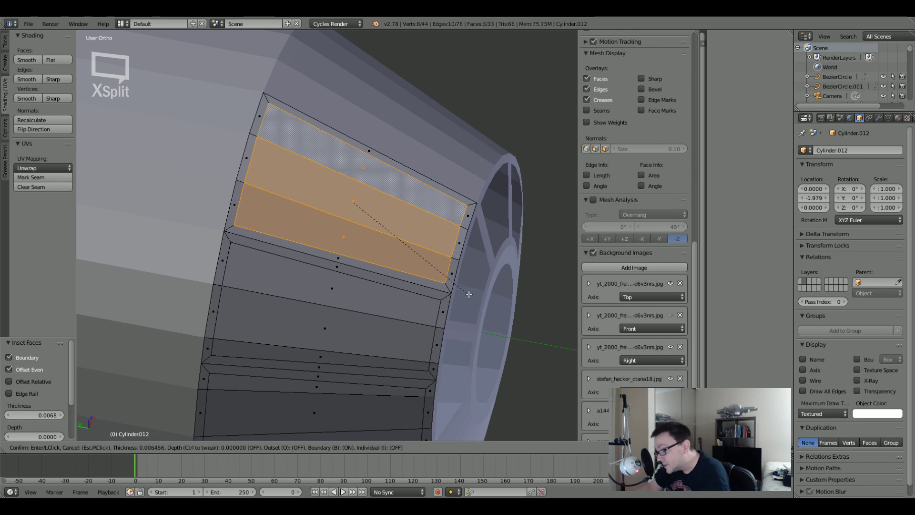
{"action": "key", "text": "Escape"}
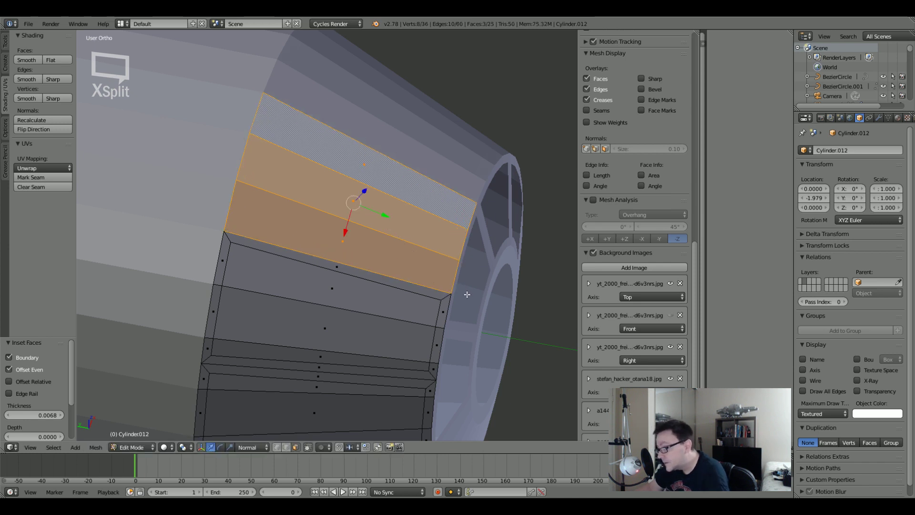
{"action": "scroll", "coordinate": [457, 276], "scroll_direction": "up", "scroll_amount": 5}
{"action": "scroll", "coordinate": [454, 266], "scroll_direction": "down", "scroll_amount": 2}
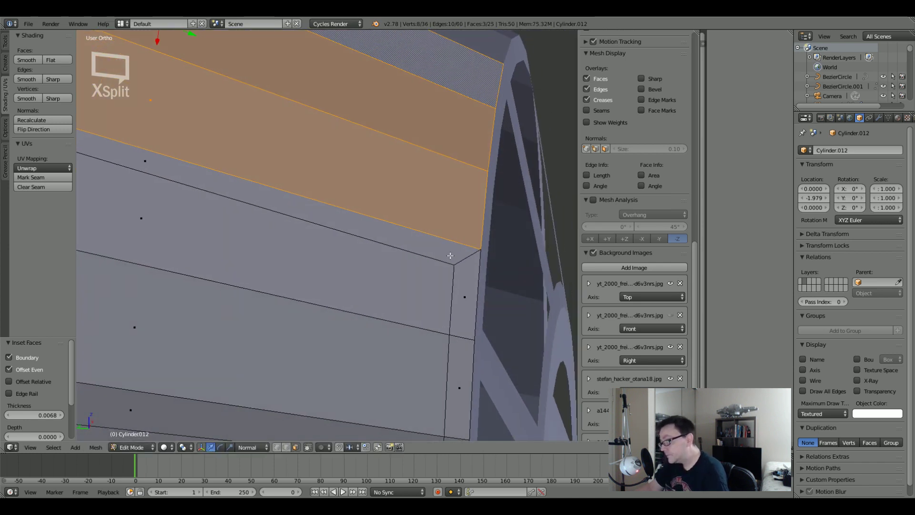
{"action": "key", "text": "i"}
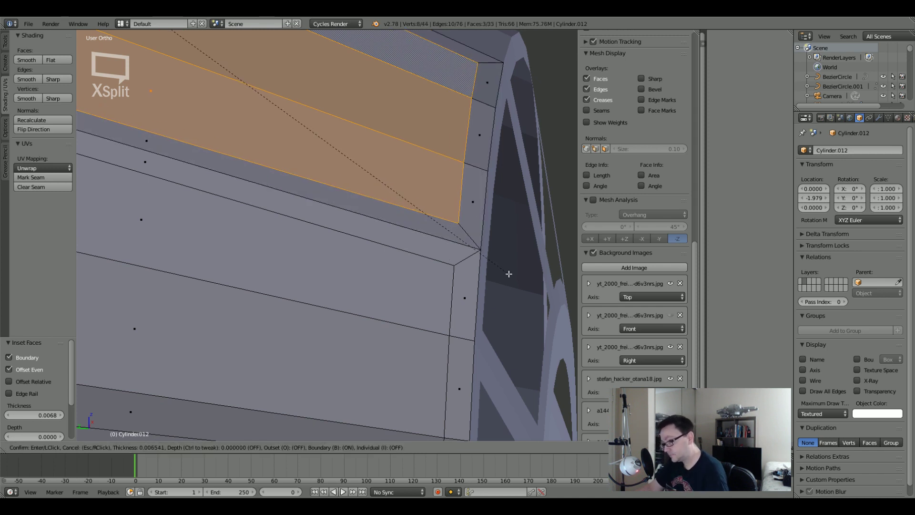
{"action": "middle_click_drag", "start_coordinate": [509, 273], "coordinate": [366, 269]}
{"action": "scroll", "coordinate": [482, 306], "scroll_direction": "down", "scroll_amount": 4}
Delete the third window's inner faces to leave an open frame.
{"action": "key", "text": "i"}
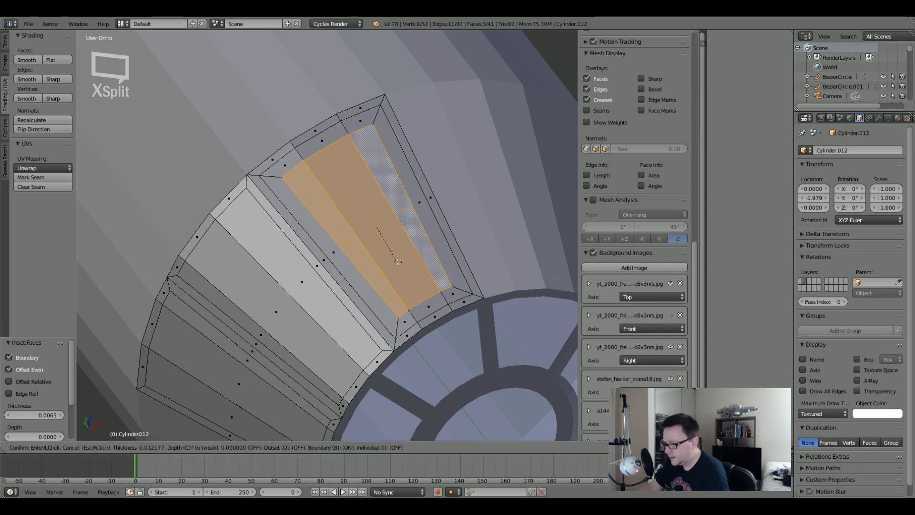
{"action": "key", "text": "Escape"}
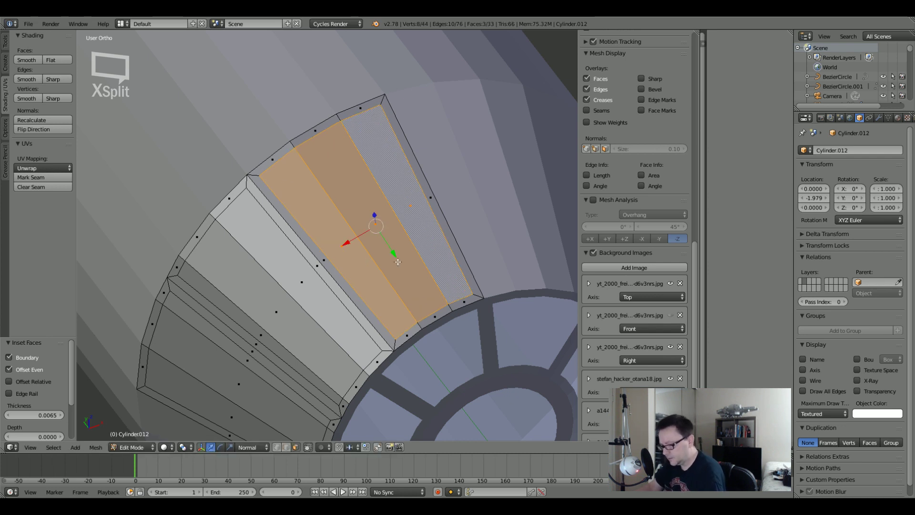
{"action": "key", "text": "x"}
{"action": "left_click", "coordinate": [400, 264]}
{"action": "scroll", "coordinate": [437, 252], "scroll_direction": "down", "scroll_amount": 5}
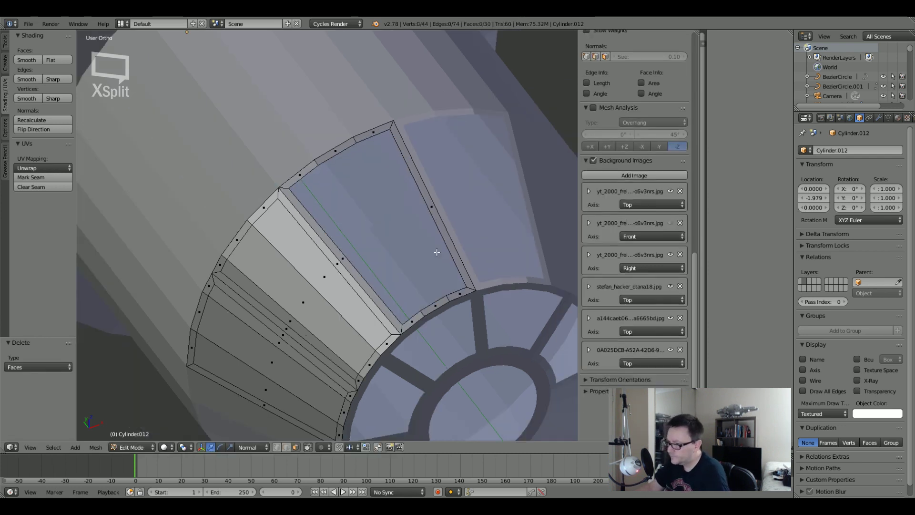
Delete the inner faces of the cone's second and lowest windows to leave open frames, and return to Object Mode.
{"action": "scroll", "coordinate": [346, 271], "scroll_direction": "up", "scroll_amount": 5}
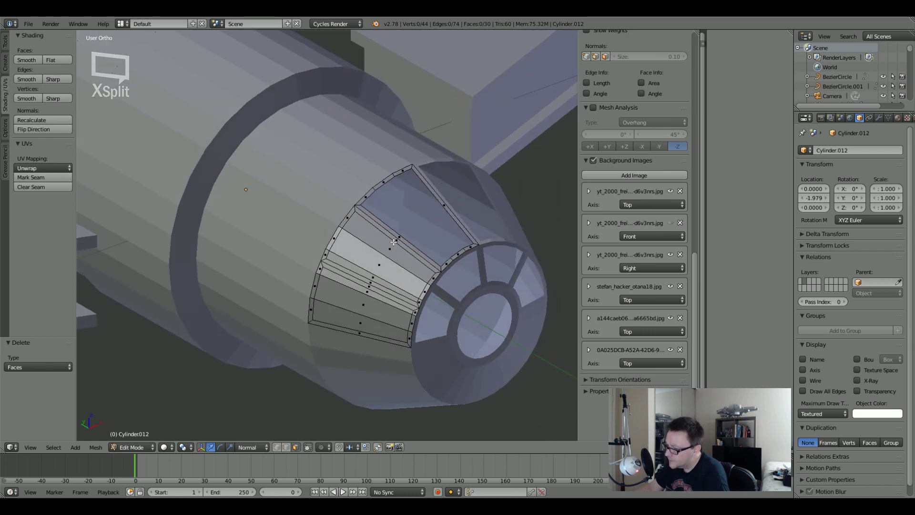
{"action": "right_click", "coordinate": [381, 228]}
{"action": "right_click", "coordinate": [379, 275], "text": "shift"}
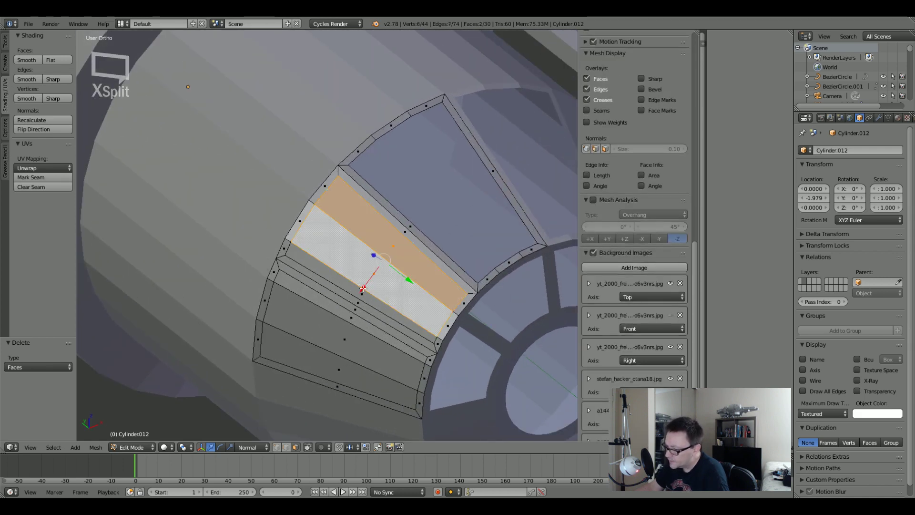
{"action": "right_click", "coordinate": [360, 303], "text": "shift"}
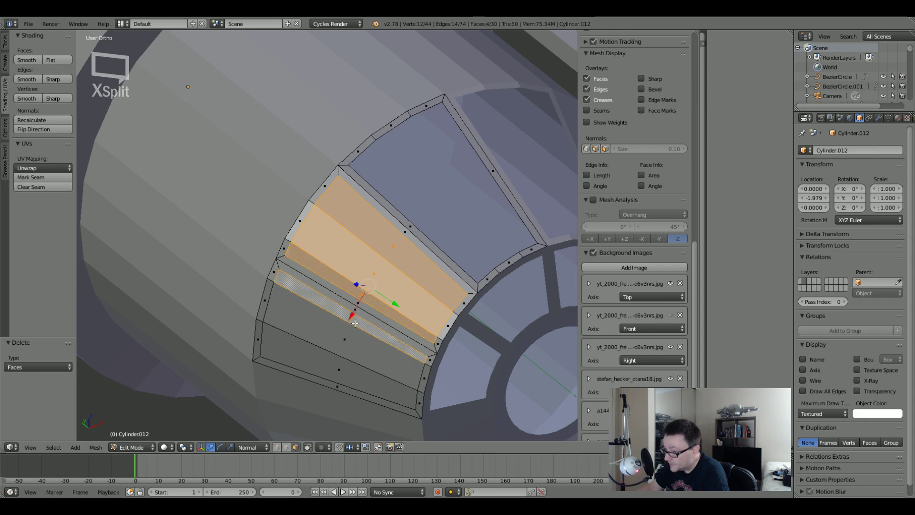
{"action": "right_click", "coordinate": [347, 339], "text": "shift"}
{"action": "right_click", "coordinate": [340, 369], "text": "shift"}
{"action": "key", "text": "x"}
{"action": "left_click", "coordinate": [339, 372]}
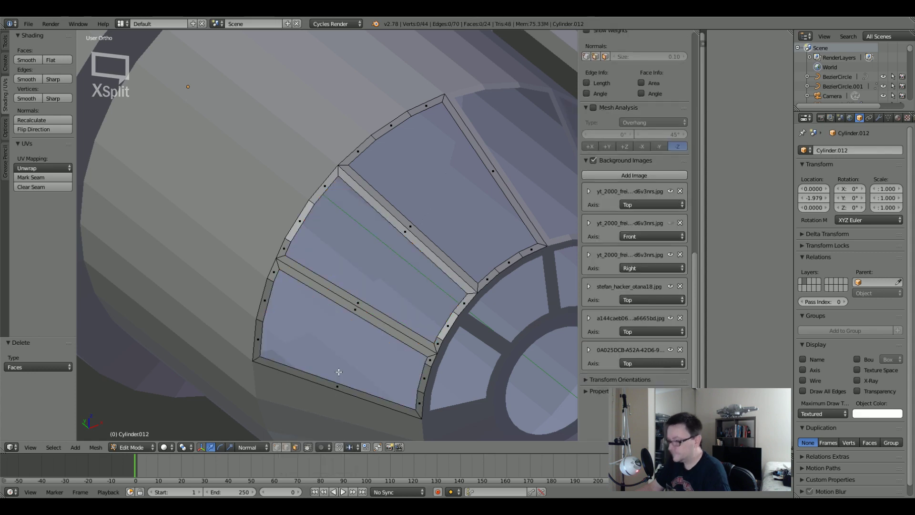
{"action": "middle_click_drag", "start_coordinate": [468, 348], "coordinate": [328, 288], "text": "shift"}
{"action": "key", "text": "a"}
{"action": "key", "text": "Tab"}
Knife-cut straight across the central bar's nose end on the cone window frame, level with the window's front edge.
{"action": "middle_click_drag", "start_coordinate": [324, 127], "coordinate": [360, 264]}
{"action": "scroll", "coordinate": [391, 175], "scroll_direction": "down", "scroll_amount": 5}
{"action": "scroll", "coordinate": [397, 149], "scroll_direction": "up", "scroll_amount": 4}
{"action": "key", "text": "a"}
{"action": "scroll", "coordinate": [332, 191], "scroll_direction": "up", "scroll_amount": 4}
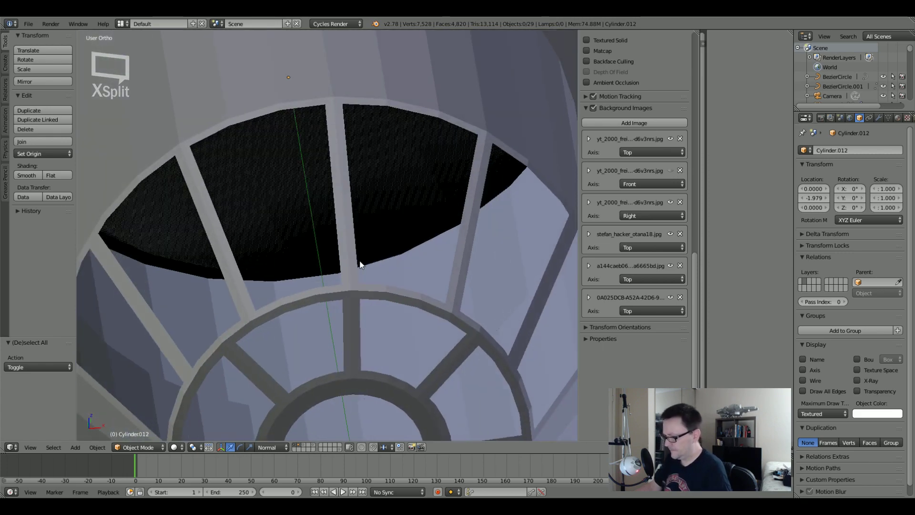
{"action": "right_click", "coordinate": [349, 239]}
{"action": "key", "text": "Tab"}
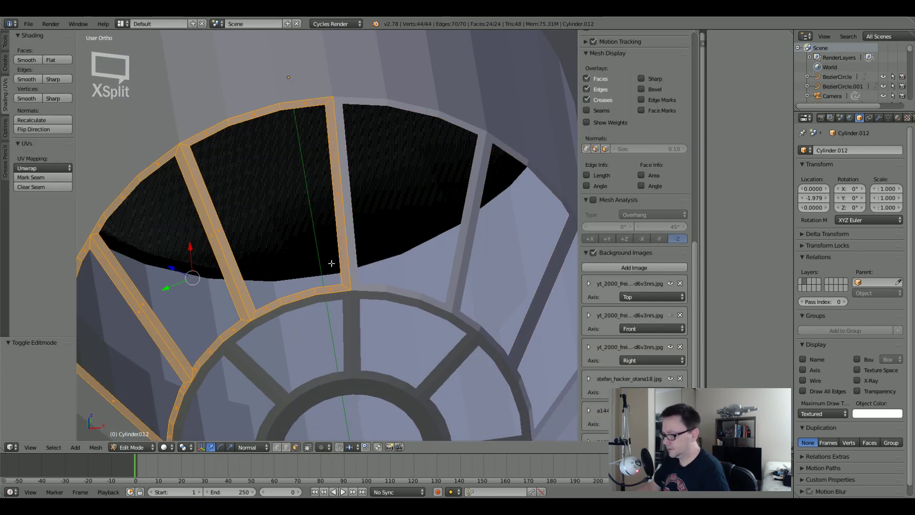
{"action": "scroll", "coordinate": [346, 277], "scroll_direction": "up", "scroll_amount": 2}
{"action": "right_click", "coordinate": [337, 165]}
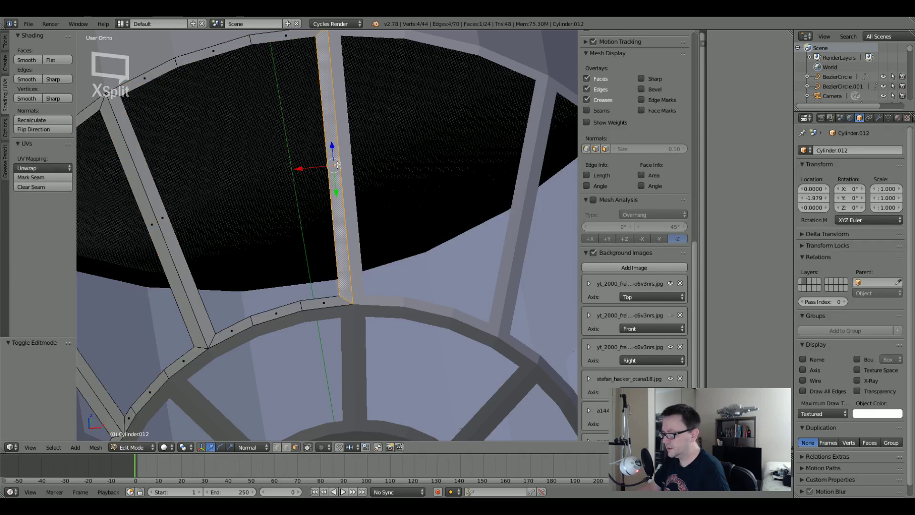
{"action": "middle_click_drag", "start_coordinate": [346, 239], "coordinate": [327, 268]}
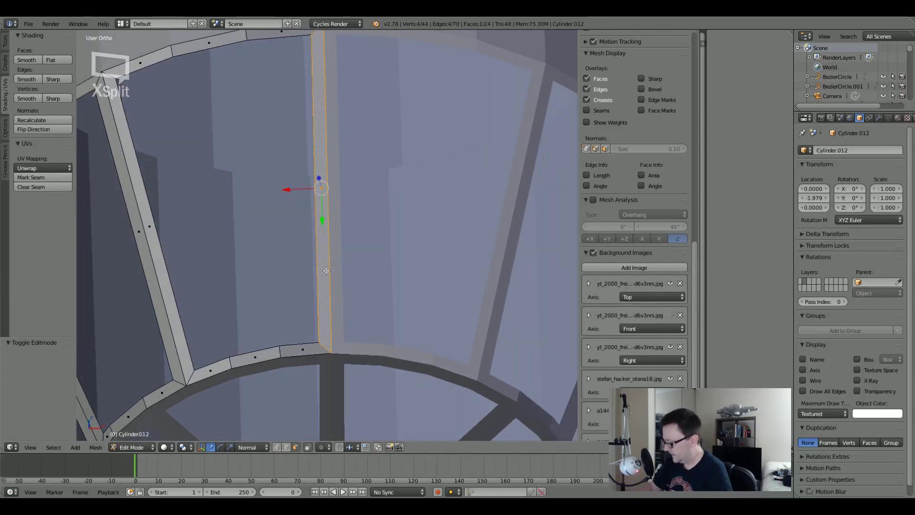
{"action": "key", "text": "KP_7"}
{"action": "scroll", "coordinate": [326, 366], "scroll_direction": "up", "scroll_amount": 5}
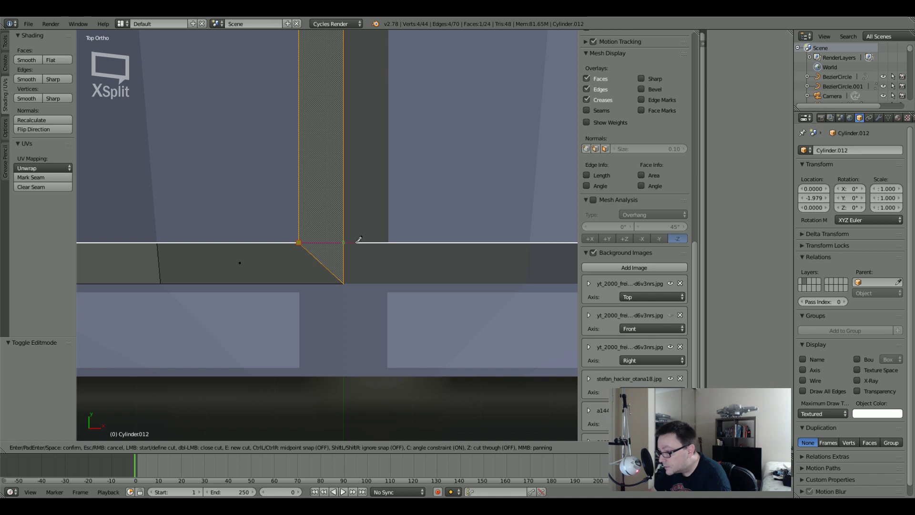
{"action": "key", "text": "Return"}
Knife-cut straight across the central bar's rear end, level with the window's rear edge.
{"action": "middle_click_drag", "start_coordinate": [362, 197], "coordinate": [346, 294], "text": "shift"}
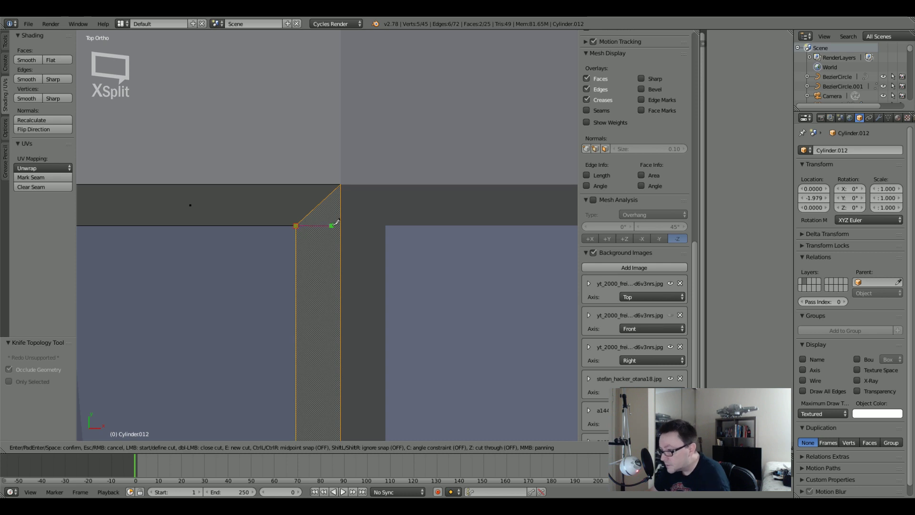
{"action": "left_click", "coordinate": [359, 222]}
{"action": "key", "text": "Return"}
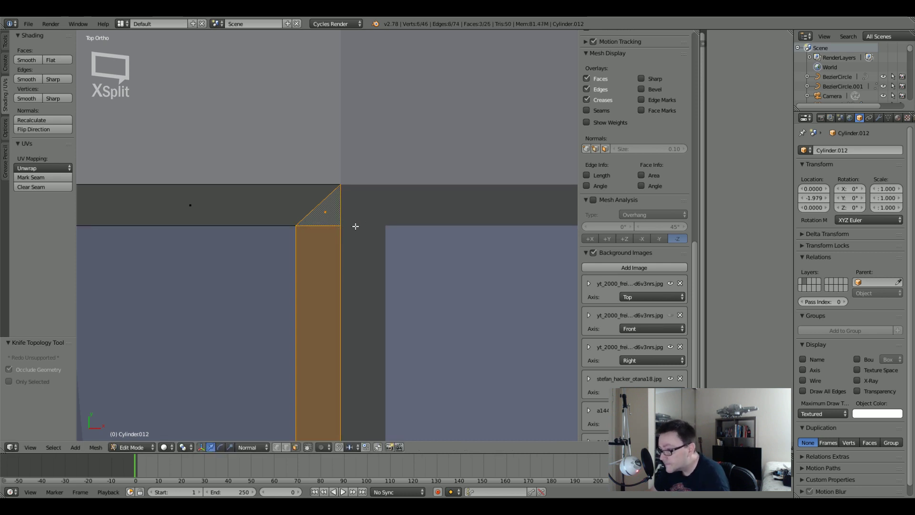
Delete the central bar's face between the two cuts to merge the top windows, and return to Object Mode.
{"action": "left_click", "coordinate": [324, 212]}
{"action": "left_click", "coordinate": [322, 256]}
{"action": "key", "text": "x"}
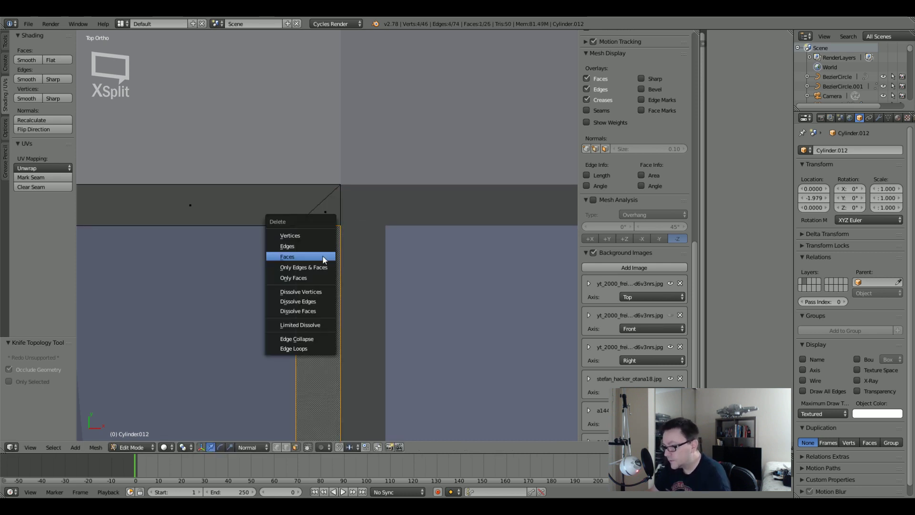
{"action": "left_click", "coordinate": [322, 256]}
{"action": "middle_click_drag", "start_coordinate": [322, 256], "coordinate": [335, 238]}
{"action": "scroll", "coordinate": [343, 153], "scroll_direction": "down", "scroll_amount": 5}
{"action": "key", "text": "Tab"}
{"action": "scroll", "coordinate": [388, 224], "scroll_direction": "down", "scroll_amount": 3}
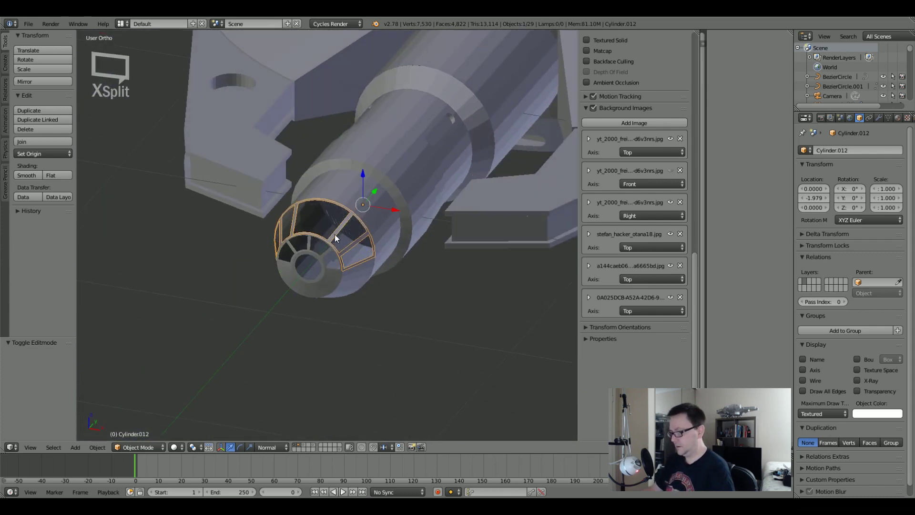
Examine the cockpit windows in the background reference images from the top view in wireframe.
{"action": "key", "text": "KP_7"}
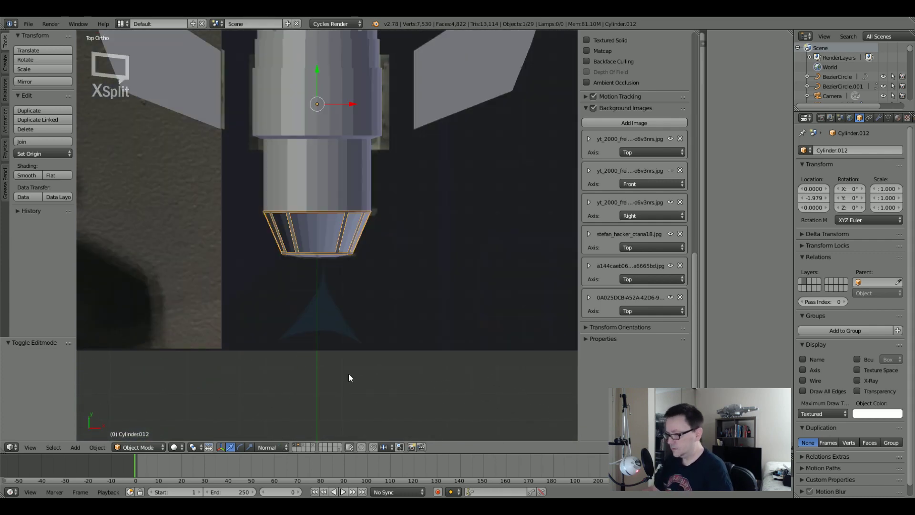
{"action": "key", "text": "z"}
{"action": "scroll", "coordinate": [316, 218], "scroll_direction": "down", "scroll_amount": 4}
{"action": "scroll", "coordinate": [315, 213], "scroll_direction": "down", "scroll_amount": 3}
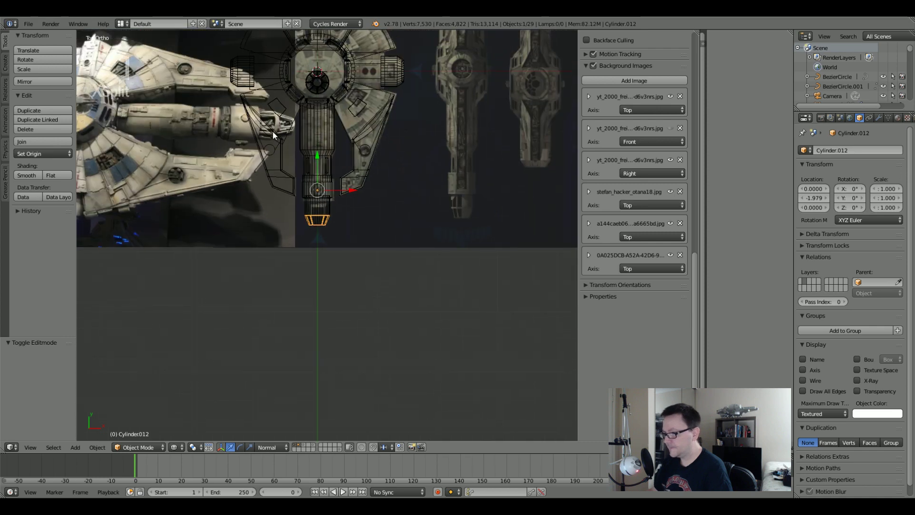
{"action": "middle_click_drag", "start_coordinate": [273, 131], "coordinate": [276, 217], "text": "shift"}
{"action": "scroll", "coordinate": [274, 176], "scroll_direction": "up", "scroll_amount": 8}
{"action": "scroll", "coordinate": [274, 177], "scroll_direction": "down", "scroll_amount": 6}
{"action": "middle_click_drag", "start_coordinate": [352, 353], "coordinate": [426, 215], "text": "shift"}
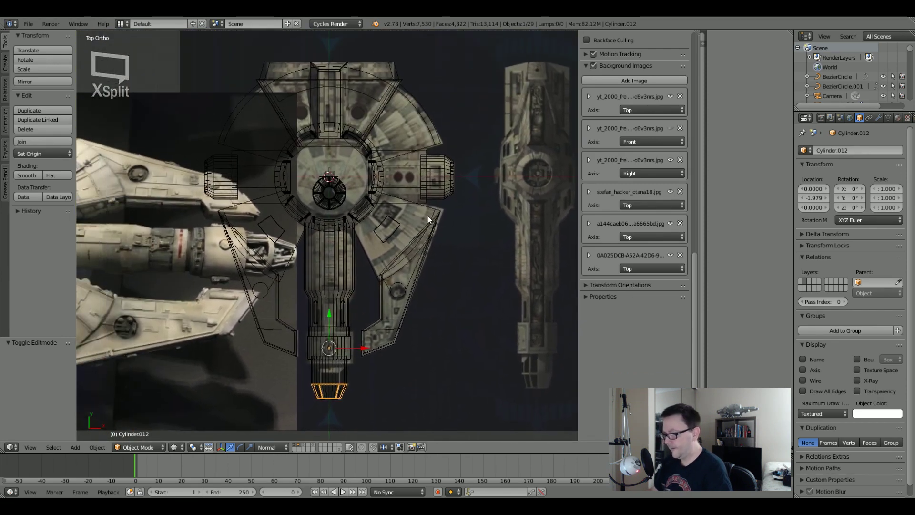
{"action": "scroll", "coordinate": [293, 253], "scroll_direction": "up", "scroll_amount": 6}
{"action": "scroll", "coordinate": [294, 252], "scroll_direction": "down", "scroll_amount": 6}
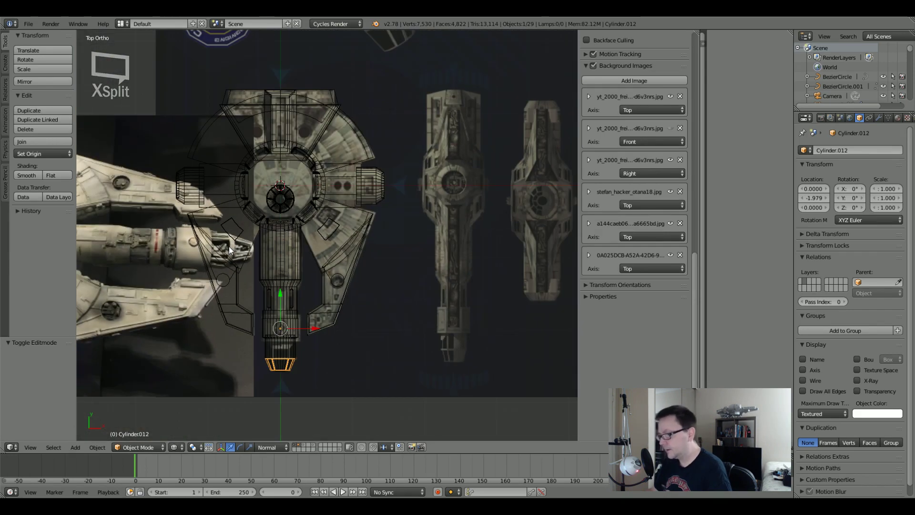
{"action": "middle_click_drag", "start_coordinate": [294, 335], "coordinate": [347, 273], "text": "shift"}
{"action": "scroll", "coordinate": [375, 301], "scroll_direction": "up", "scroll_amount": 8}
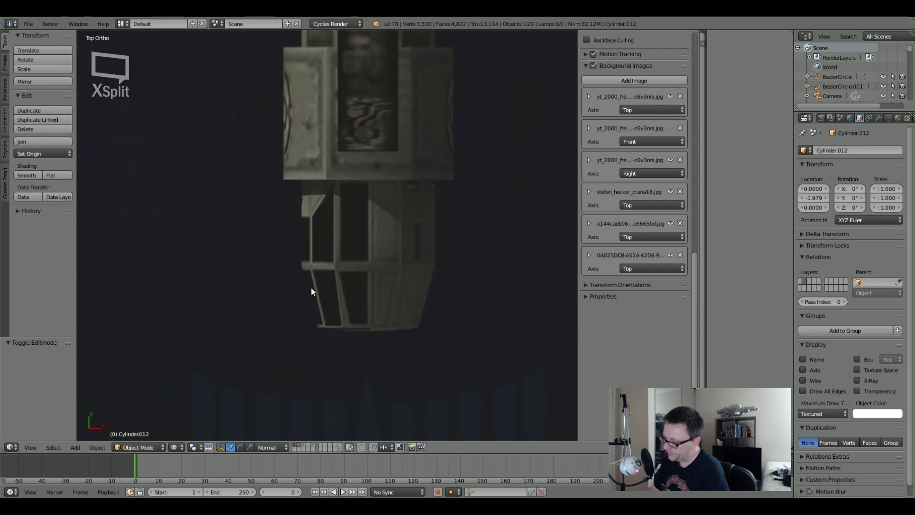
{"action": "scroll", "coordinate": [304, 299], "scroll_direction": "down", "scroll_amount": 6}
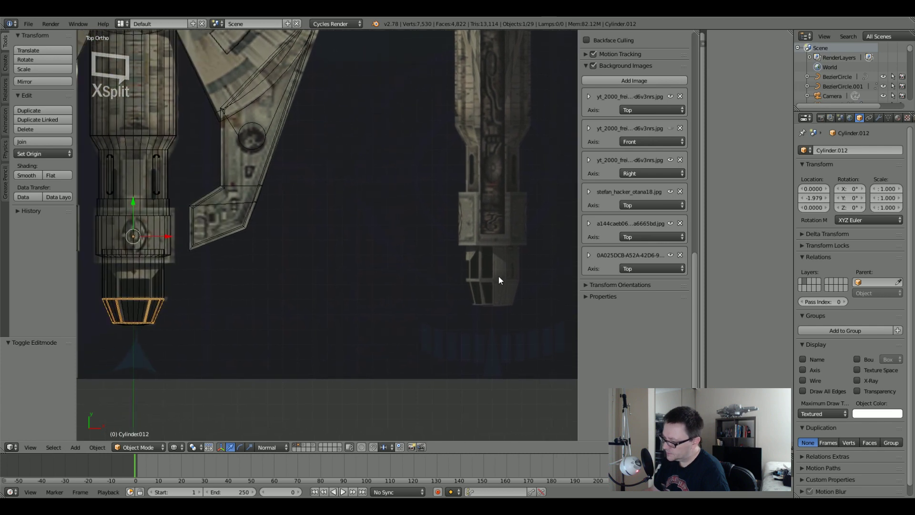
{"action": "scroll", "coordinate": [251, 225], "scroll_direction": "up", "scroll_amount": 6}
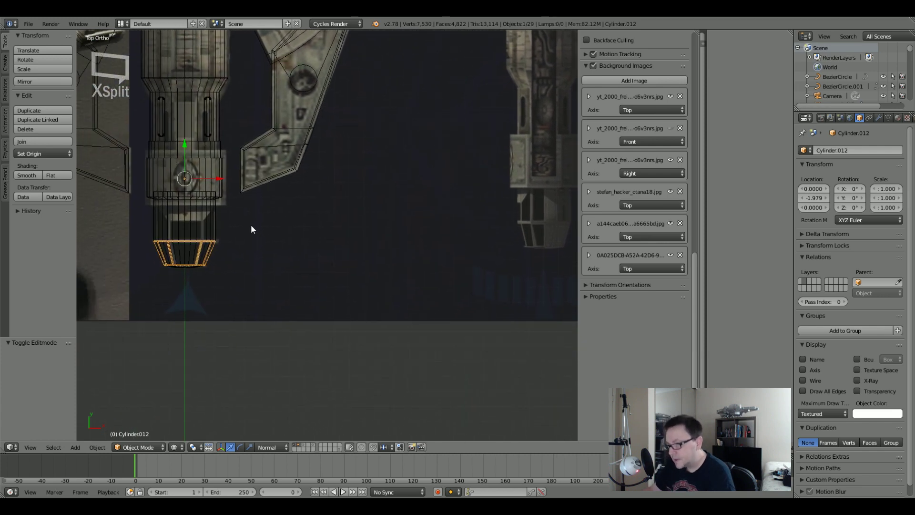
{"action": "middle_click_drag", "start_coordinate": [181, 236], "coordinate": [316, 212], "text": "shift"}
Edit the cylindrical section behind the cone and select its three upper faces nearest the centre line.
{"action": "right_click", "coordinate": [228, 200]}
{"action": "key", "text": "Tab"}
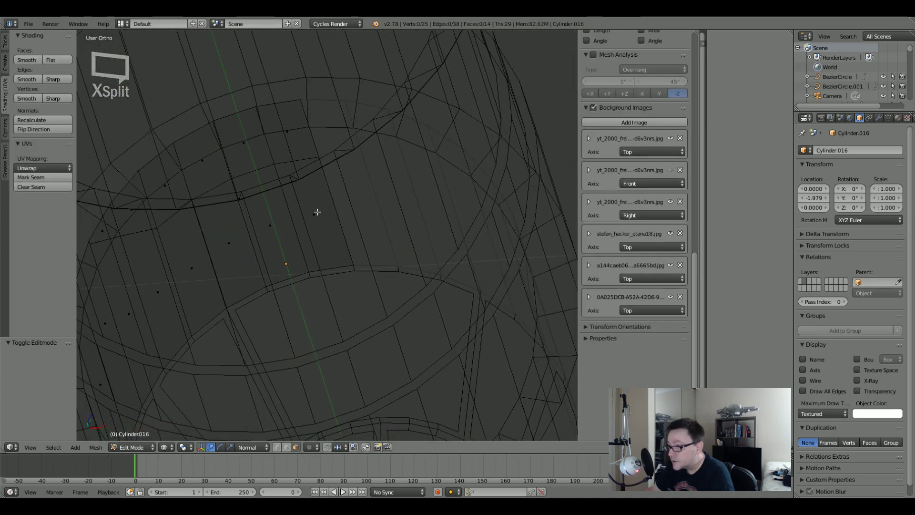
{"action": "right_click", "coordinate": [309, 212]}
{"action": "right_click", "coordinate": [272, 214], "text": "shift"}
{"action": "right_click", "coordinate": [229, 241], "text": "shift"}
{"action": "middle_click_drag", "start_coordinate": [228, 241], "coordinate": [339, 203]}
{"action": "mouse_move", "coordinate": [335, 202]}
{"action": "middle_mouse_down"}
{"action": "mouse_move", "coordinate": [253, 244]}
{"action": "mouse_move", "coordinate": [308, 245]}
{"action": "mouse_move", "coordinate": [317, 210]}
{"action": "mouse_move", "coordinate": [238, 246]}
{"action": "mouse_move", "coordinate": [281, 248]}
{"action": "mouse_move", "coordinate": [338, 230]}
{"action": "middle_mouse_up"}
Compare the cylindrical section with the side reference image from the right view, alternating wireframe and solid shading.
{"action": "key", "text": "z"}
{"action": "key", "text": "KP_3"}
{"action": "key", "text": "z"}
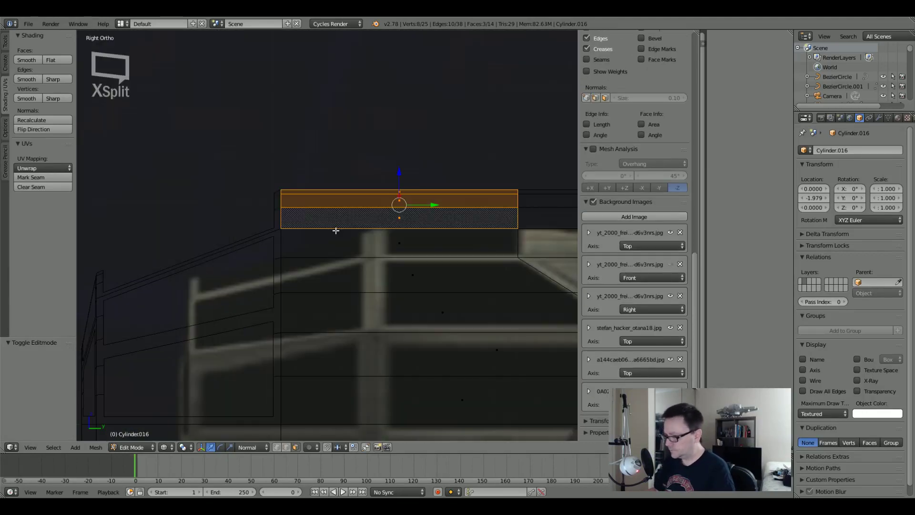
{"action": "middle_click_drag", "start_coordinate": [448, 294], "coordinate": [302, 236], "text": "shift"}
{"action": "scroll", "coordinate": [460, 284], "scroll_direction": "up", "scroll_amount": 5}
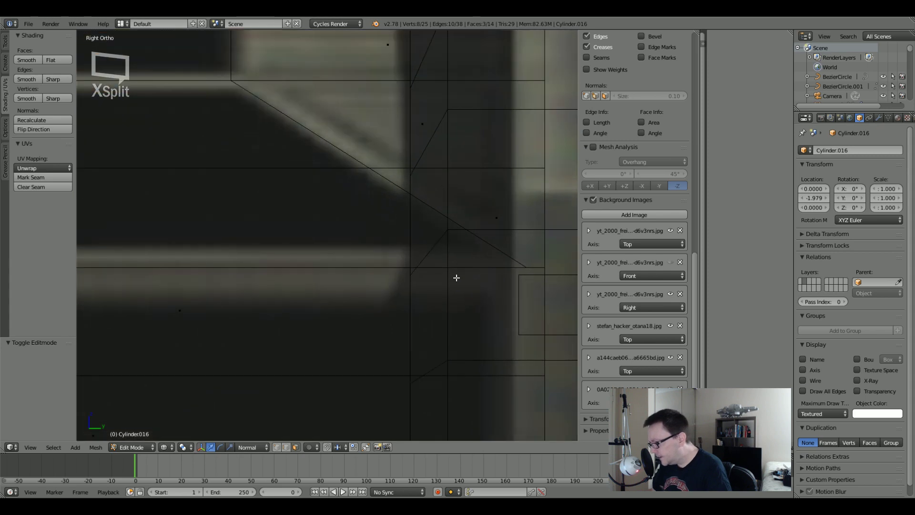
{"action": "scroll", "coordinate": [460, 237], "scroll_direction": "down", "scroll_amount": 4}
{"action": "key", "text": "z"}
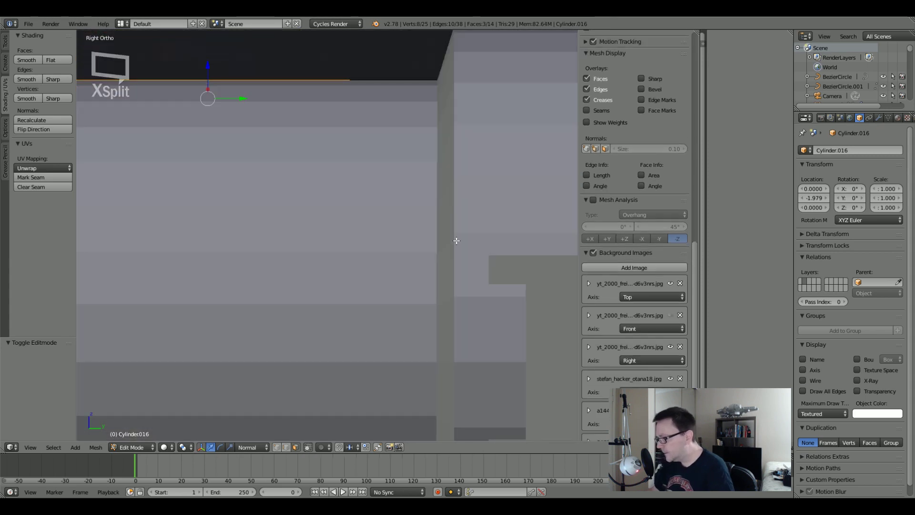
{"action": "key", "text": "z"}
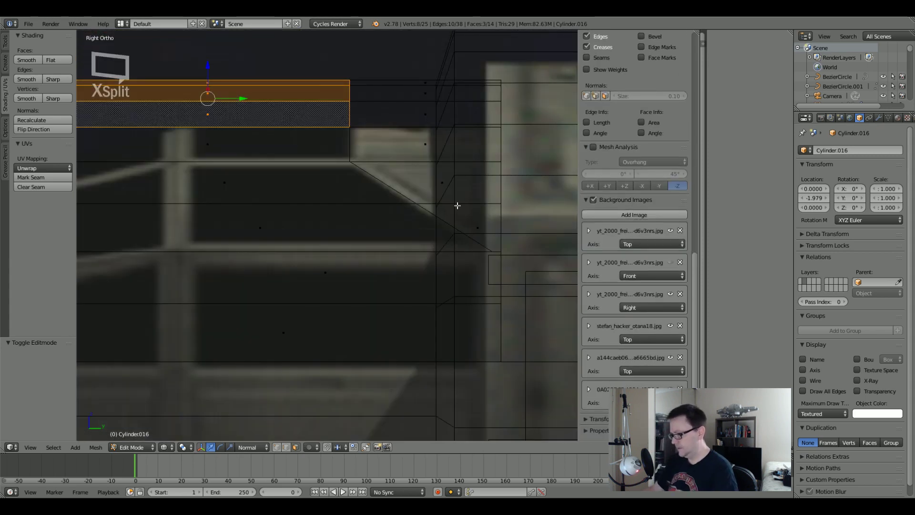
{"action": "key", "text": "z"}
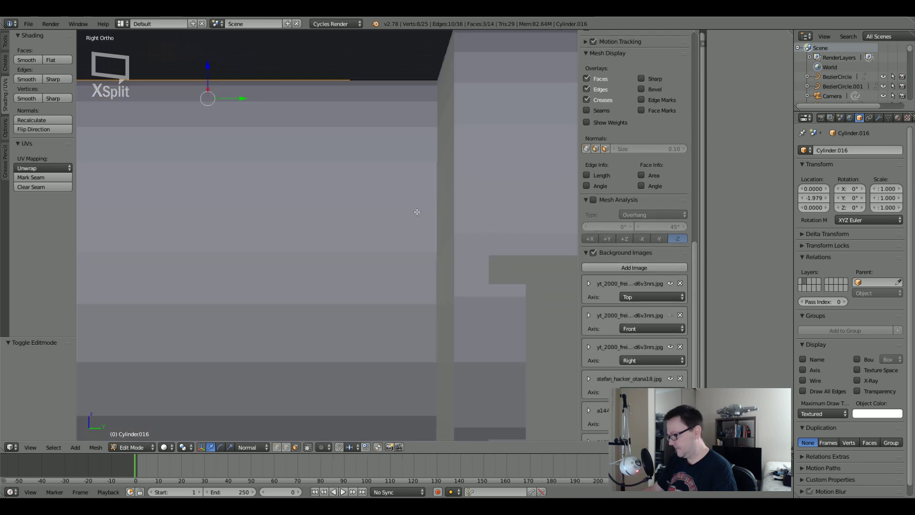
{"action": "key", "text": "z"}
{"action": "scroll", "coordinate": [415, 217], "scroll_direction": "down", "scroll_amount": 5}
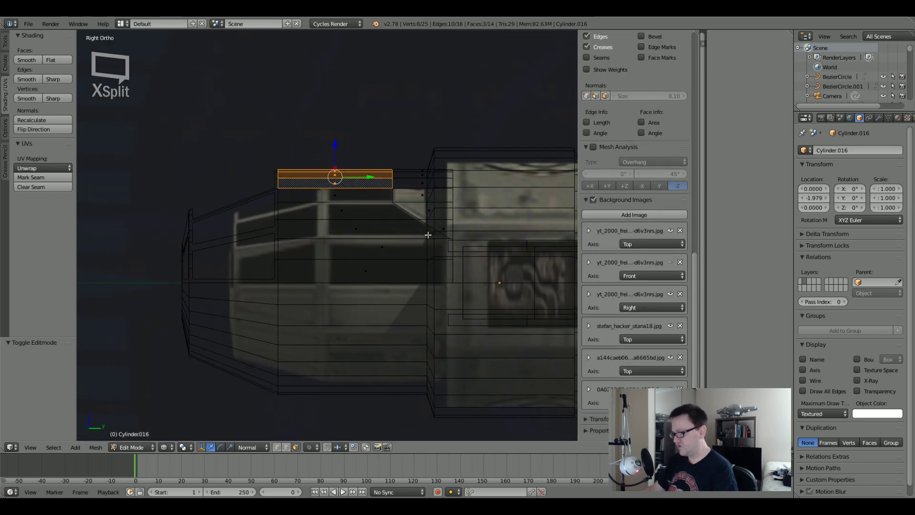
{"action": "key", "text": "z"}
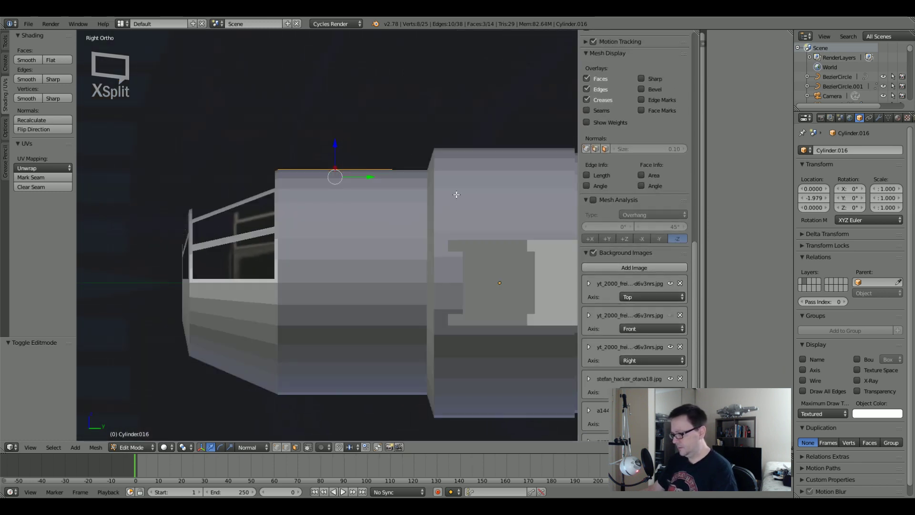
{"action": "middle_click_drag", "start_coordinate": [456, 195], "coordinate": [361, 188], "text": "shift"}
{"action": "key", "text": "z"}
{"action": "scroll", "coordinate": [326, 229], "scroll_direction": "up", "scroll_amount": 3}
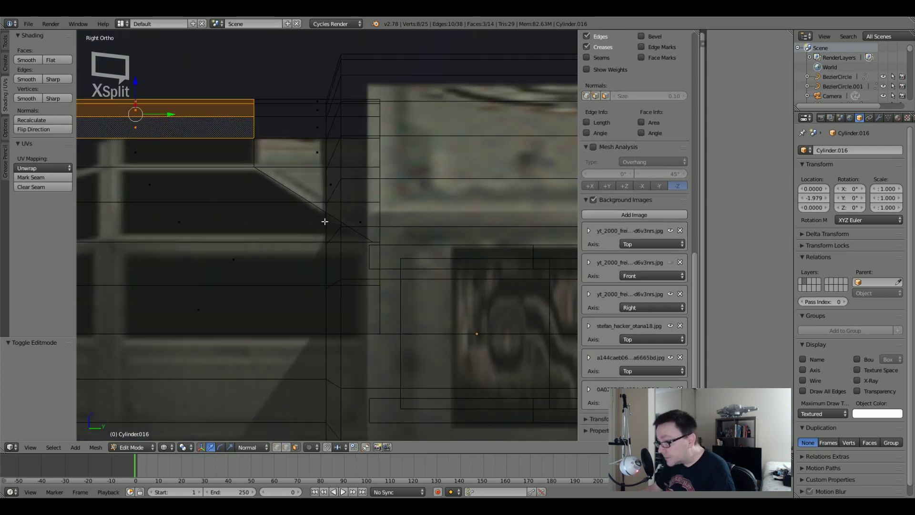
Inset the three selected upper faces of the cylindrical section as one region with a thickness of about 0.0062.
{"action": "mouse_move", "coordinate": [415, 206]}
{"action": "middle_mouse_down"}
{"action": "mouse_move", "coordinate": [368, 193]}
{"action": "mouse_move", "coordinate": [423, 267]}
{"action": "middle_mouse_up"}
{"action": "key", "text": "z"}
{"action": "scroll", "coordinate": [396, 232], "scroll_direction": "up", "scroll_amount": 2}
{"action": "scroll", "coordinate": [423, 267], "scroll_direction": "up", "scroll_amount": 3}
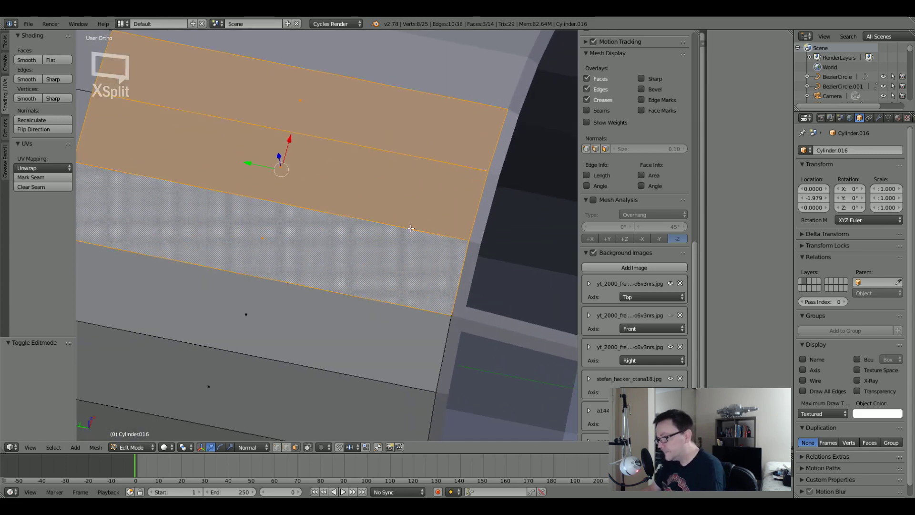
{"action": "key", "text": "i"}
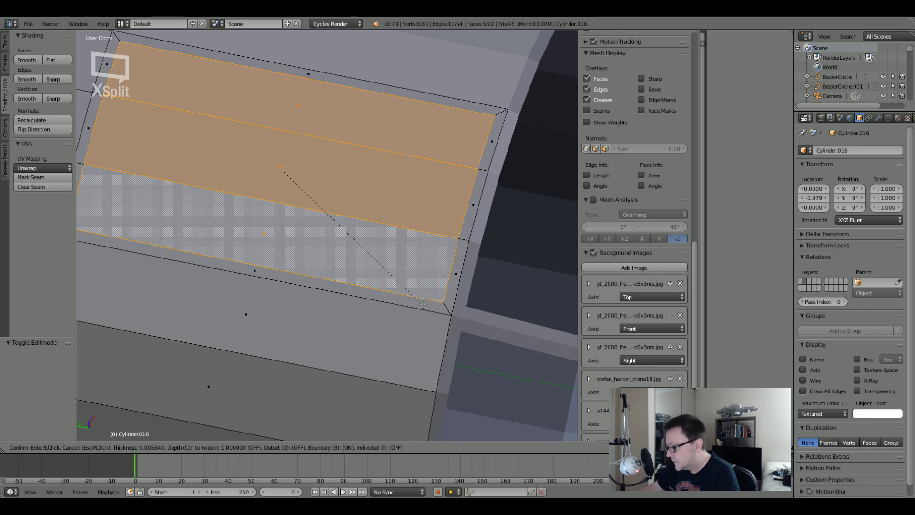
{"action": "left_click", "coordinate": [421, 303]}
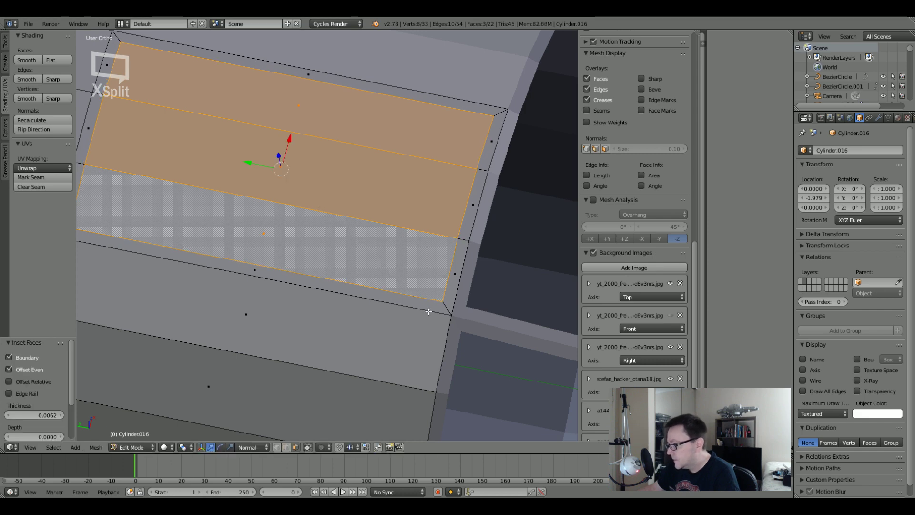
Delete the inset faces on the cylindrical section to open the window, and check it from the top view.
{"action": "middle_click_drag", "start_coordinate": [422, 305], "coordinate": [374, 307]}
{"action": "scroll", "coordinate": [389, 290], "scroll_direction": "down", "scroll_amount": 5}
{"action": "key", "text": "x"}
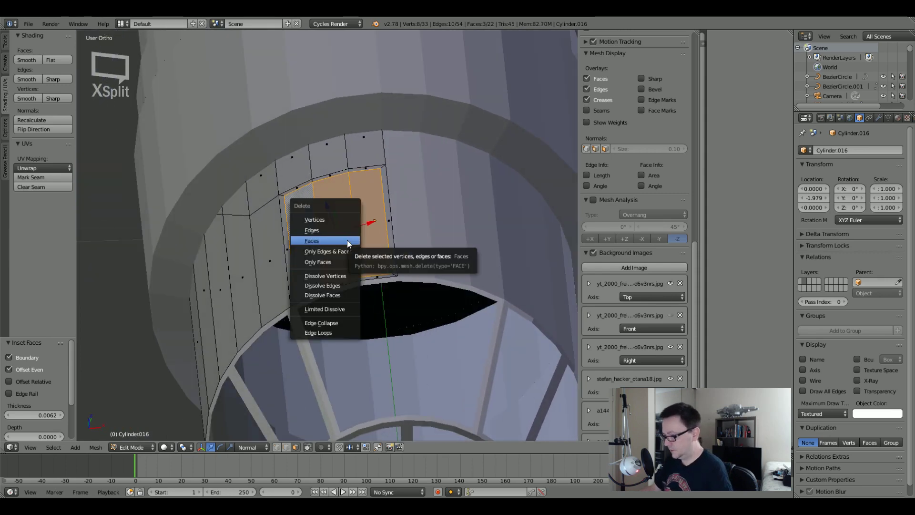
{"action": "left_click", "coordinate": [335, 242]}
{"action": "middle_click_drag", "start_coordinate": [389, 247], "coordinate": [361, 282]}
{"action": "key", "text": "KP_7"}
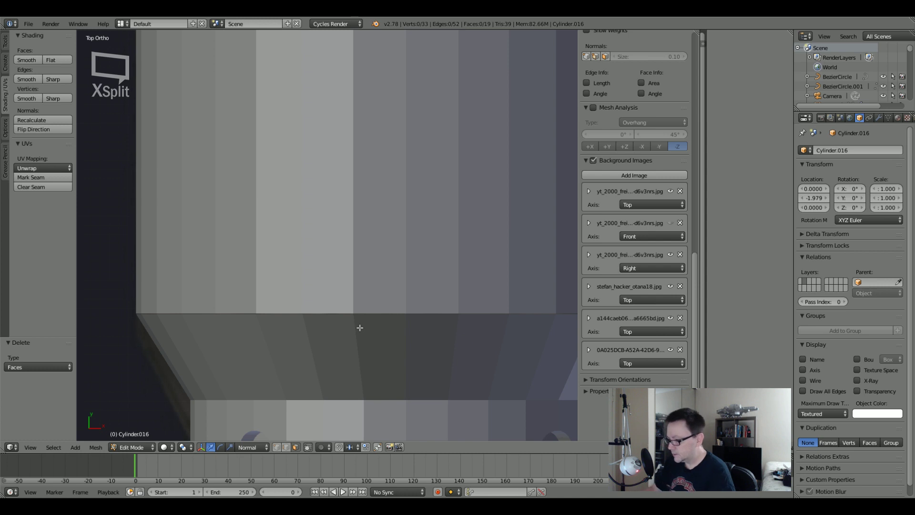
{"action": "scroll", "coordinate": [359, 327], "scroll_direction": "down", "scroll_amount": 6}
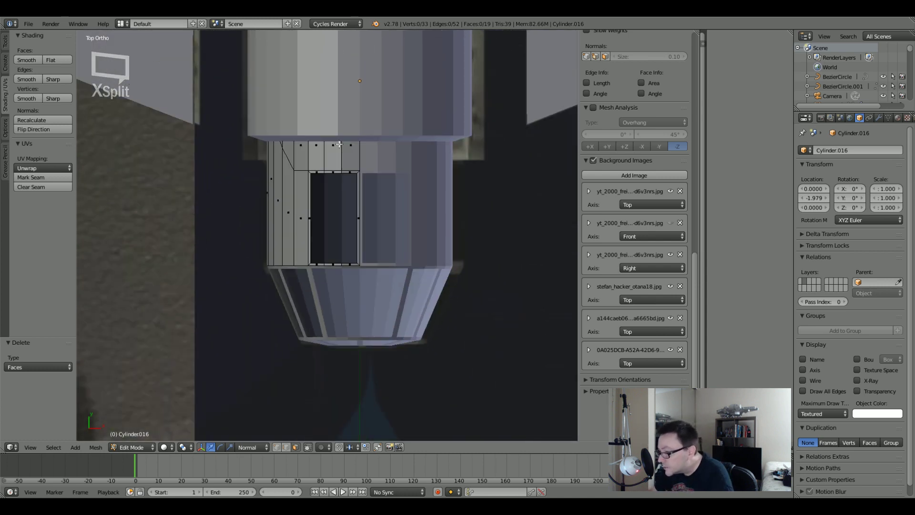
Knife-cut the window frame of the cylindrical section straight across from its rear inner corner to the centre line.
{"action": "scroll", "coordinate": [339, 143], "scroll_direction": "up", "scroll_amount": 6}
{"action": "key", "text": "k"}
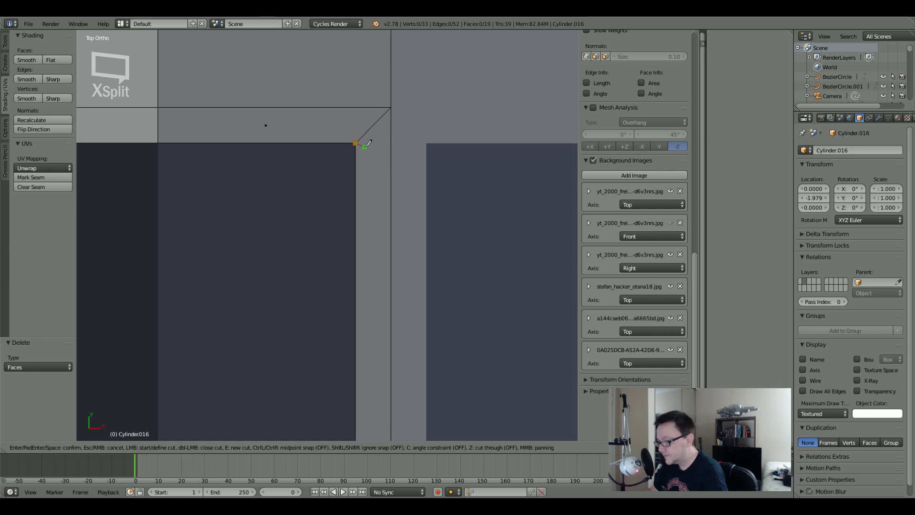
{"action": "left_click", "coordinate": [366, 144]}
{"action": "key", "text": "Return"}
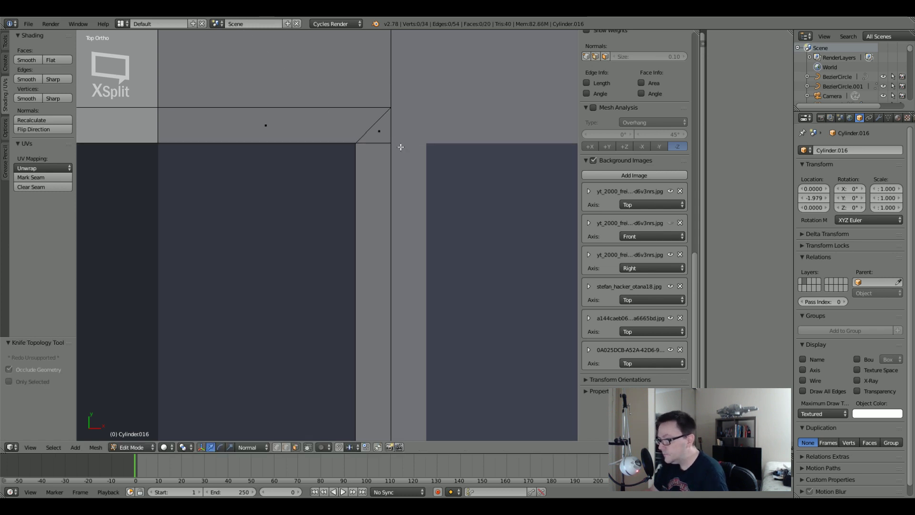
Make a matching angle-constrained knife cut from the window frame's front inner corner to the centre line.
{"action": "scroll", "coordinate": [401, 147], "scroll_direction": "down", "scroll_amount": 4}
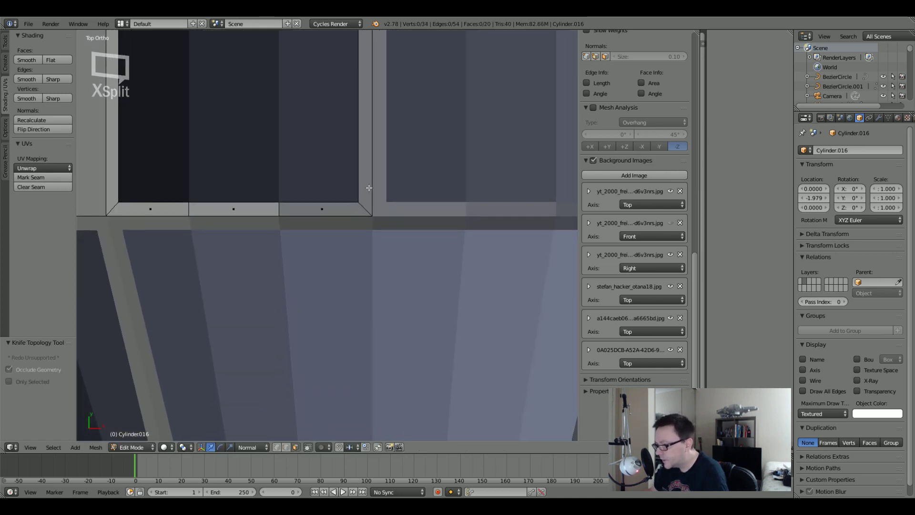
{"action": "scroll", "coordinate": [369, 187], "scroll_direction": "up", "scroll_amount": 5}
{"action": "key", "text": "k"}
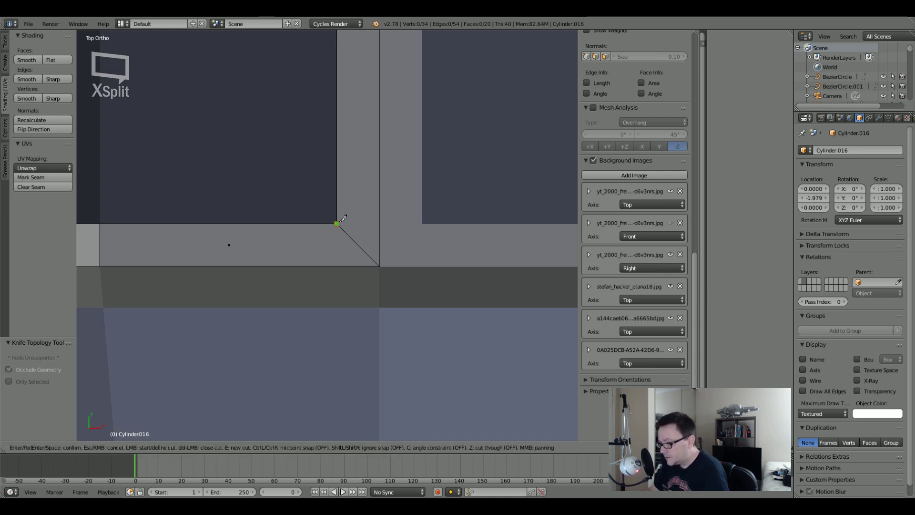
{"action": "left_click", "coordinate": [380, 224]}
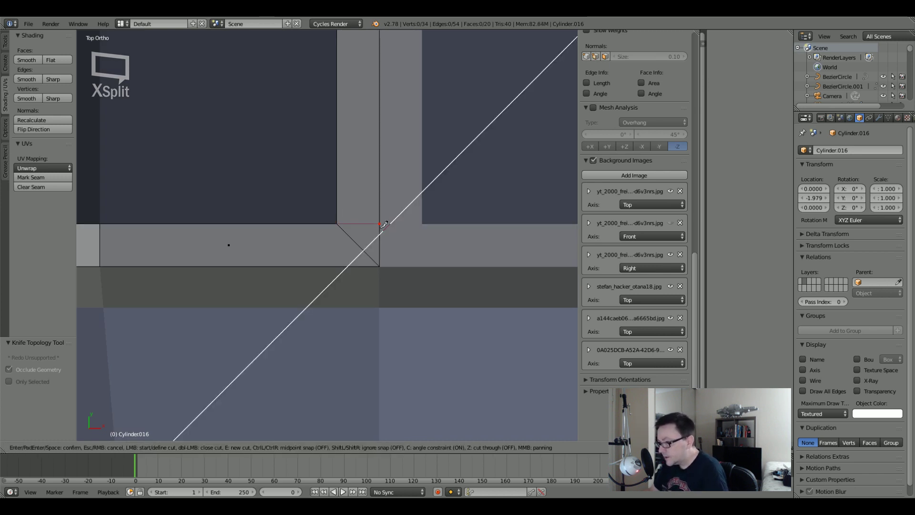
{"action": "key", "text": "Return"}
Delete the narrow frame face along the centre line between the two knife cuts.
{"action": "middle_click_drag", "start_coordinate": [339, 165], "coordinate": [345, 275], "text": "shift"}
{"action": "right_click", "coordinate": [356, 211]}
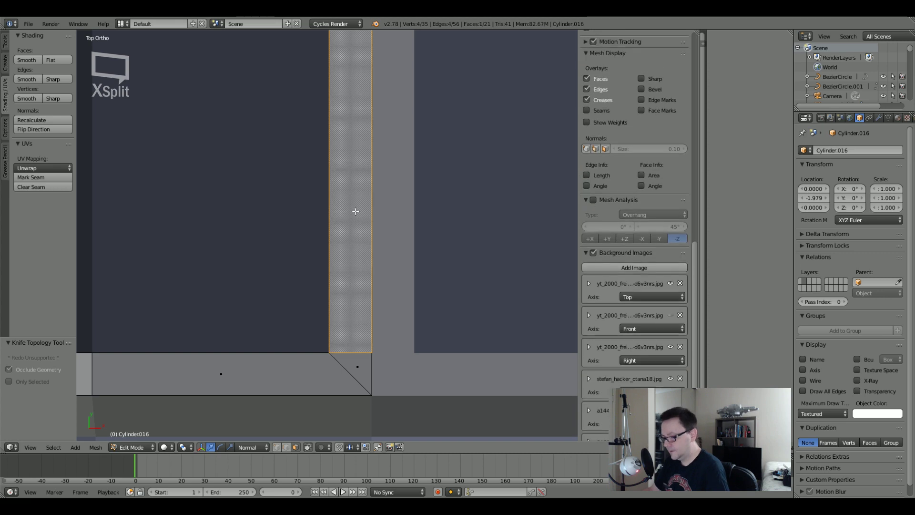
{"action": "key", "text": "x"}
{"action": "left_click", "coordinate": [356, 211]}
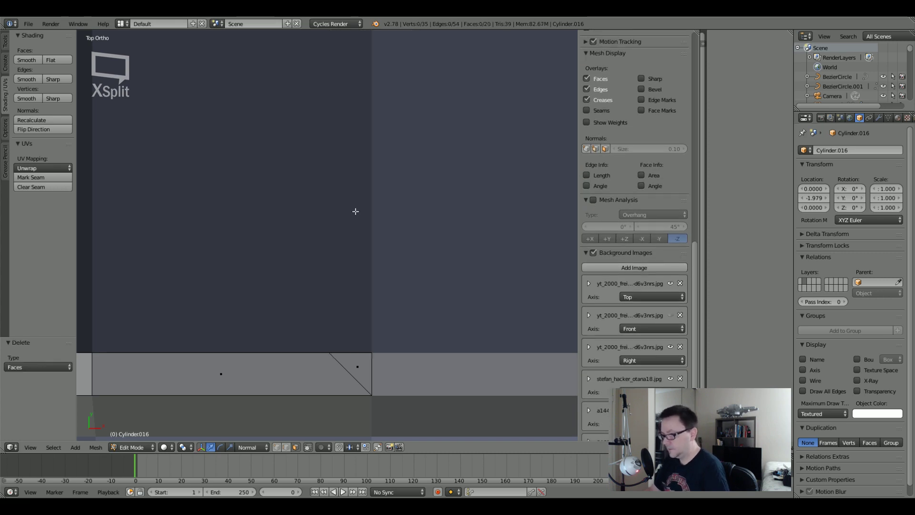
Inspect the opened window on the cylindrical section from several angles, in wireframe and in solid object mode.
{"action": "middle_click_drag", "start_coordinate": [356, 211], "coordinate": [359, 220]}
{"action": "scroll", "coordinate": [359, 220], "scroll_direction": "down", "scroll_amount": 5}
{"action": "key", "text": "z"}
{"action": "mouse_move", "coordinate": [360, 253]}
{"action": "middle_mouse_down"}
{"action": "mouse_move", "coordinate": [357, 217]}
{"action": "mouse_move", "coordinate": [330, 237]}
{"action": "mouse_move", "coordinate": [374, 229]}
{"action": "mouse_move", "coordinate": [321, 214]}
{"action": "mouse_move", "coordinate": [410, 207]}
{"action": "mouse_move", "coordinate": [469, 229]}
{"action": "middle_mouse_up"}
{"action": "key", "text": "z"}
{"action": "key", "text": "Tab"}
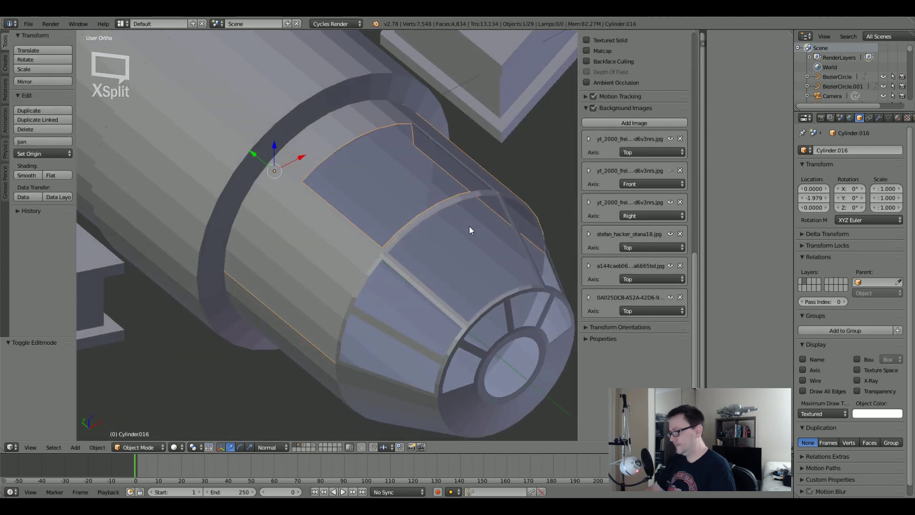
{"action": "scroll", "coordinate": [469, 226], "scroll_direction": "down", "scroll_amount": 5}
{"action": "key", "text": "Tab"}
{"action": "key", "text": "Tab"}
{"action": "key", "text": "a"}
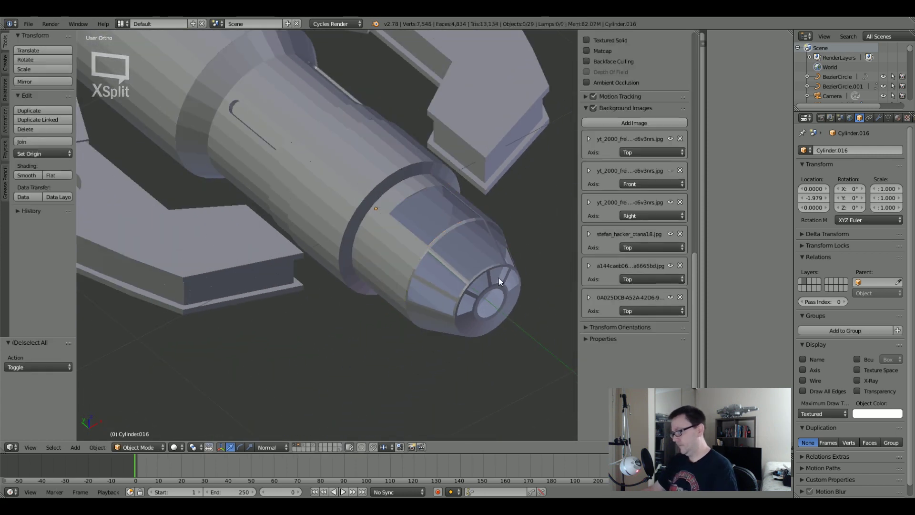
{"action": "middle_click_drag", "start_coordinate": [498, 277], "coordinate": [393, 257]}
{"action": "scroll", "coordinate": [446, 261], "scroll_direction": "down", "scroll_amount": 5}
{"action": "scroll", "coordinate": [361, 270], "scroll_direction": "up", "scroll_amount": 5}
Edit the cylindrical section and compare the side face bordering the window opening with the side reference image.
{"action": "key", "text": "Tab"}
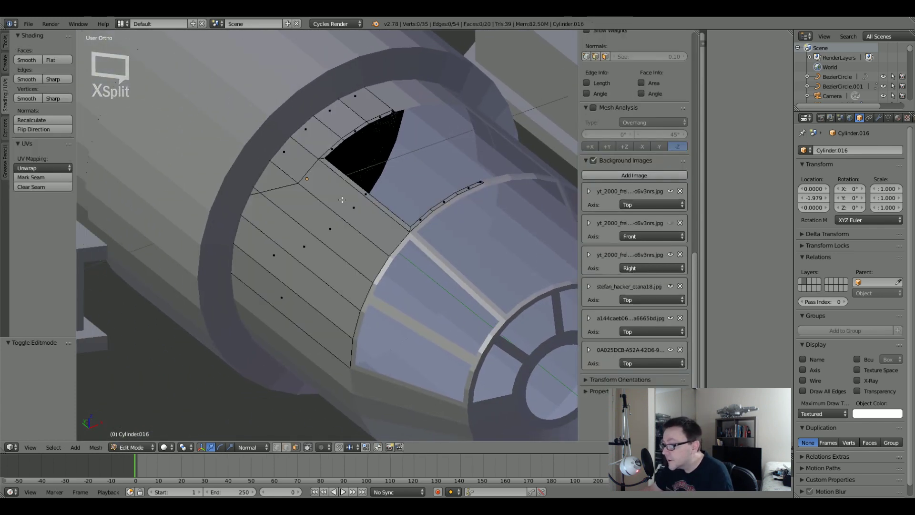
{"action": "right_click", "coordinate": [341, 200]}
{"action": "middle_click_drag", "start_coordinate": [346, 234], "coordinate": [361, 237]}
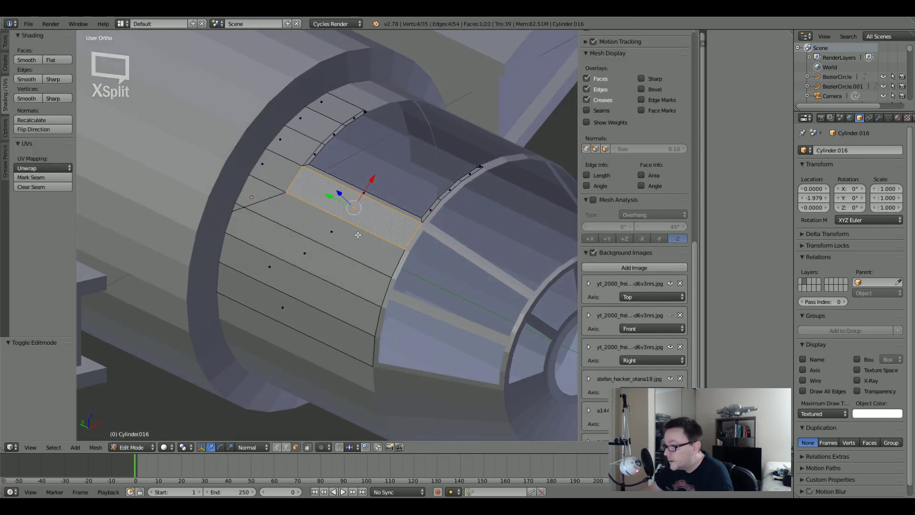
{"action": "key", "text": "z"}
{"action": "key", "text": "KP_3"}
{"action": "key", "text": "z"}
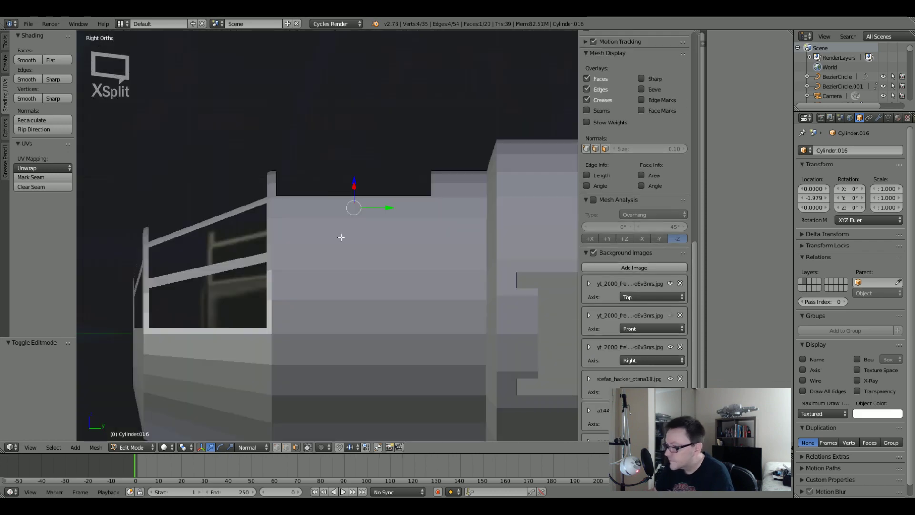
{"action": "key", "text": "z"}
{"action": "key", "text": "a"}
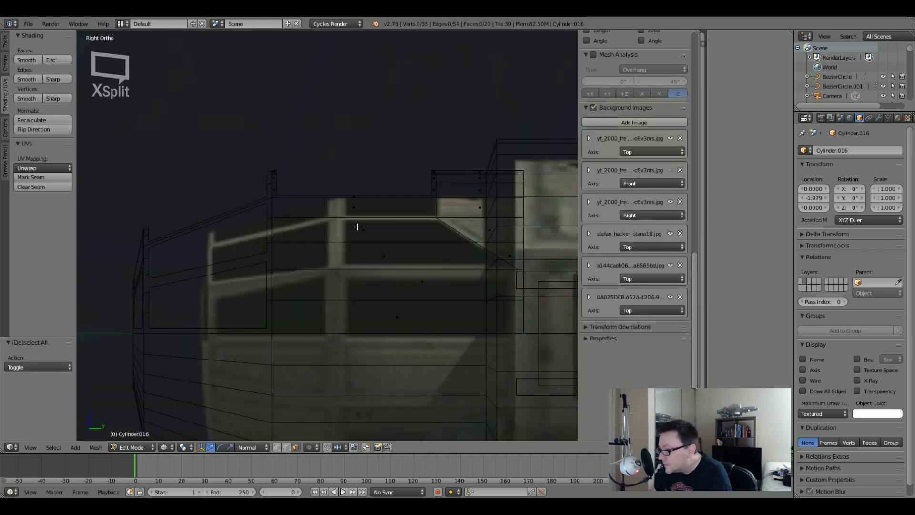
Check individual side faces of the cylindrical section against the window bars in the side reference, alternating right and angled views.
{"action": "right_click", "coordinate": [357, 227]}
{"action": "middle_click_drag", "start_coordinate": [357, 226], "coordinate": [470, 259]}
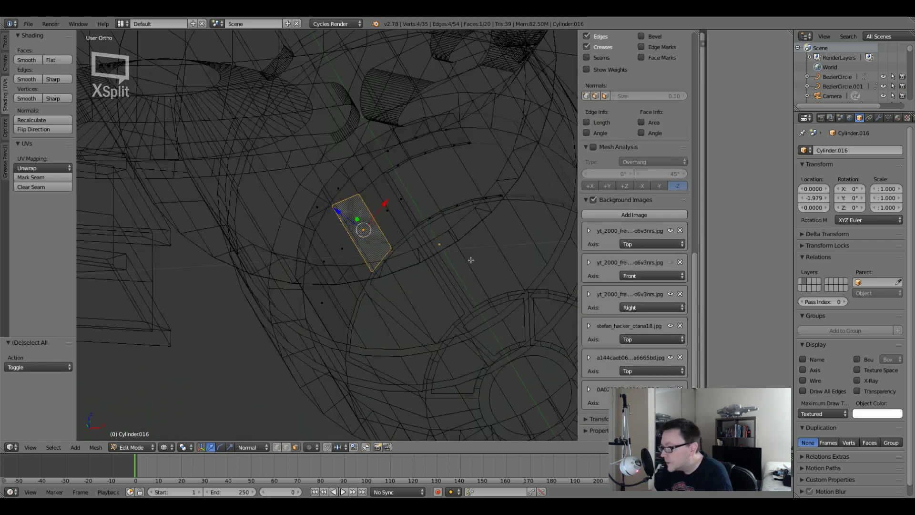
{"action": "key", "text": "a"}
{"action": "key", "text": "KP_3"}
{"action": "key", "text": "z"}
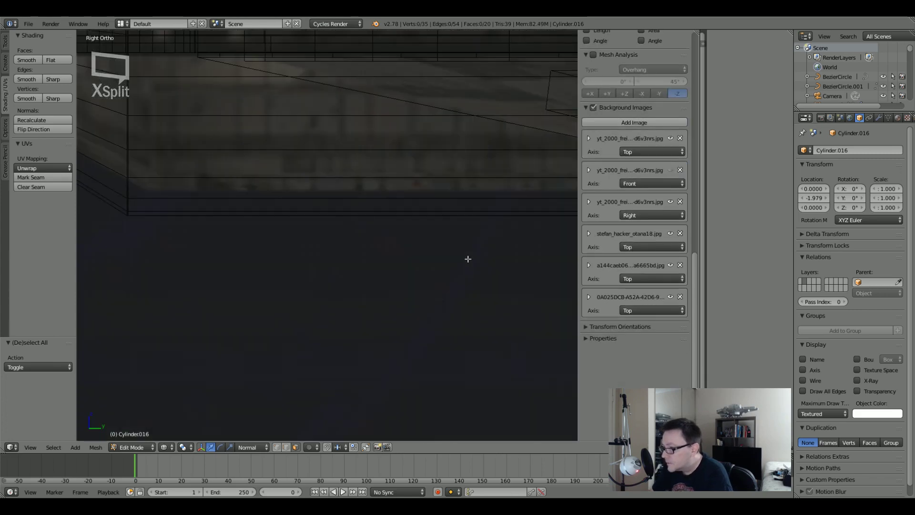
{"action": "scroll", "coordinate": [468, 259], "scroll_direction": "down", "scroll_amount": 4}
{"action": "scroll", "coordinate": [351, 238], "scroll_direction": "up", "scroll_amount": 4}
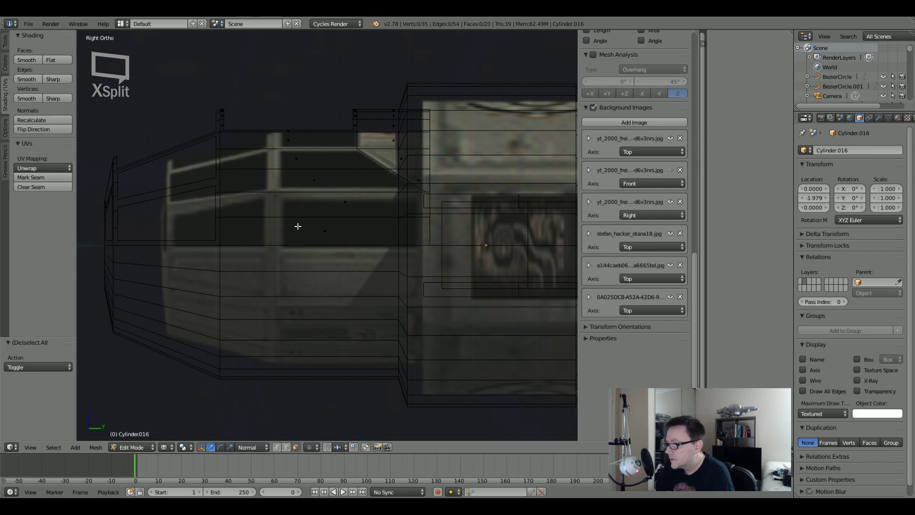
{"action": "right_click", "coordinate": [292, 144]}
{"action": "key", "text": "z"}
{"action": "mouse_move", "coordinate": [292, 144]}
{"action": "middle_mouse_down"}
{"action": "mouse_move", "coordinate": [314, 190]}
{"action": "mouse_move", "coordinate": [300, 175]}
{"action": "middle_mouse_up"}
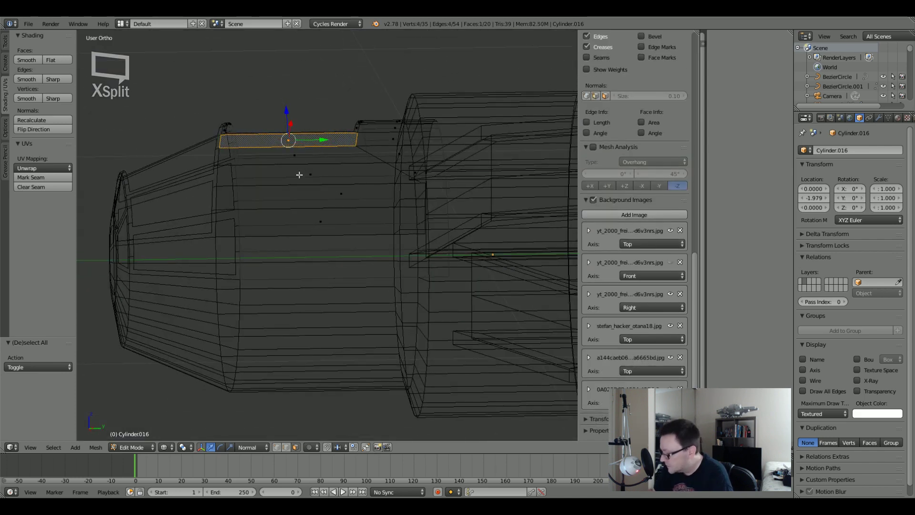
{"action": "key", "text": "KP_3"}
{"action": "key", "text": "a"}
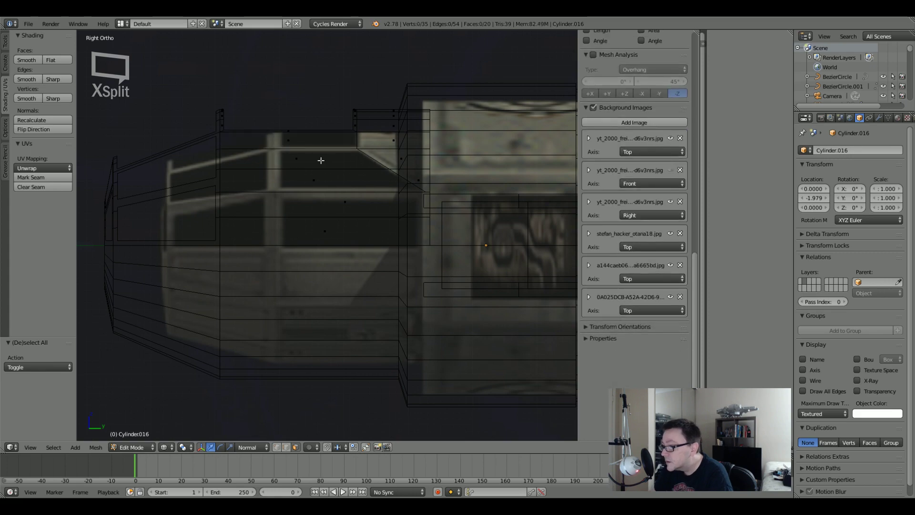
{"action": "mouse_move", "coordinate": [337, 106]}
{"action": "middle_mouse_down"}
{"action": "mouse_move", "coordinate": [326, 151]}
{"action": "mouse_move", "coordinate": [364, 170]}
{"action": "mouse_move", "coordinate": [426, 175]}
{"action": "mouse_move", "coordinate": [381, 174]}
{"action": "mouse_move", "coordinate": [378, 215]}
{"action": "middle_mouse_up"}
{"action": "key", "text": "z"}
Select the two side faces directly below the window opening and compare them with the side reference in wireframe.
{"action": "right_click", "coordinate": [306, 172]}
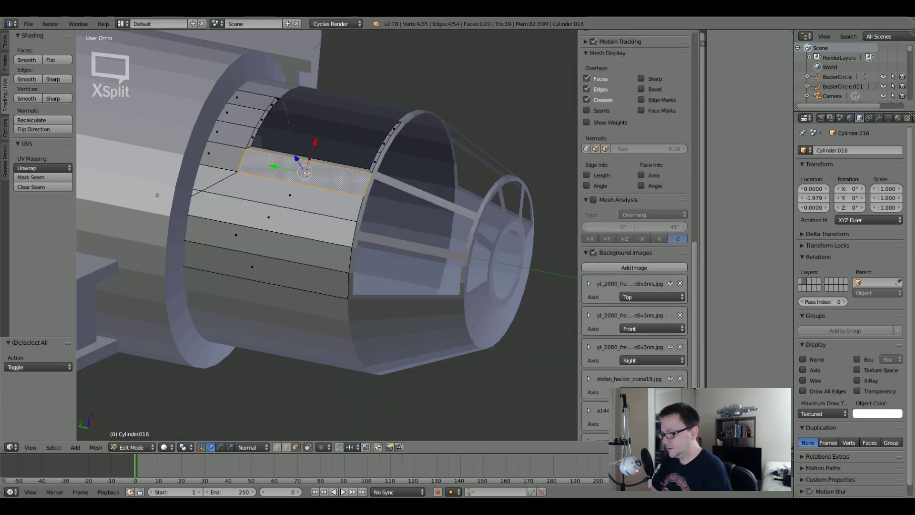
{"action": "right_click", "coordinate": [301, 189], "text": "shift"}
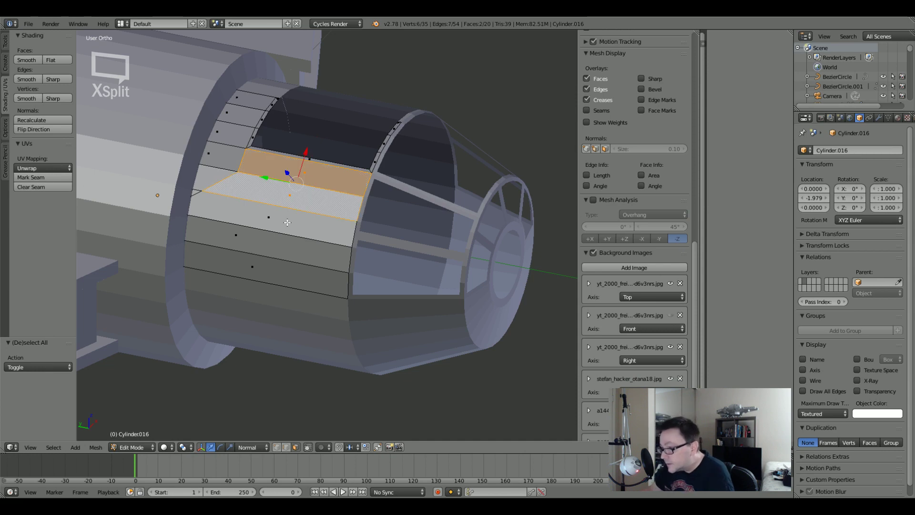
{"action": "middle_click_drag", "start_coordinate": [287, 222], "coordinate": [254, 237]}
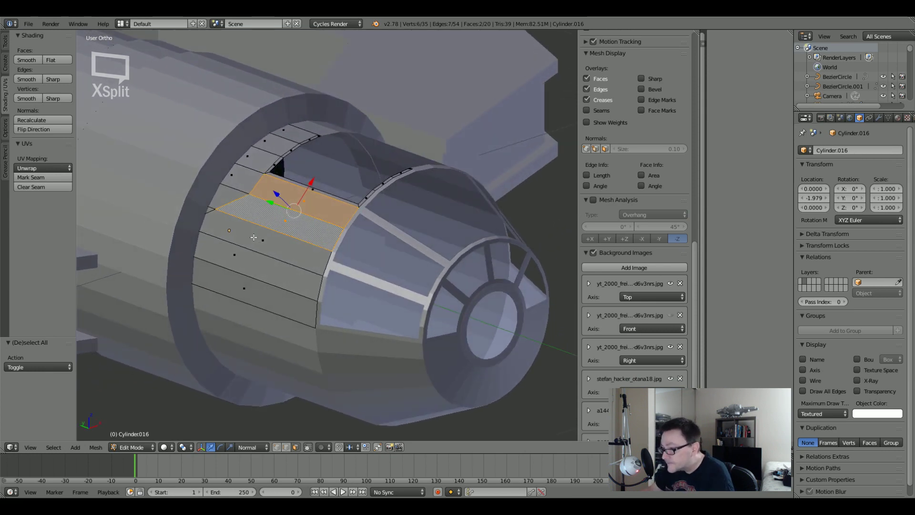
{"action": "key", "text": "KP_3"}
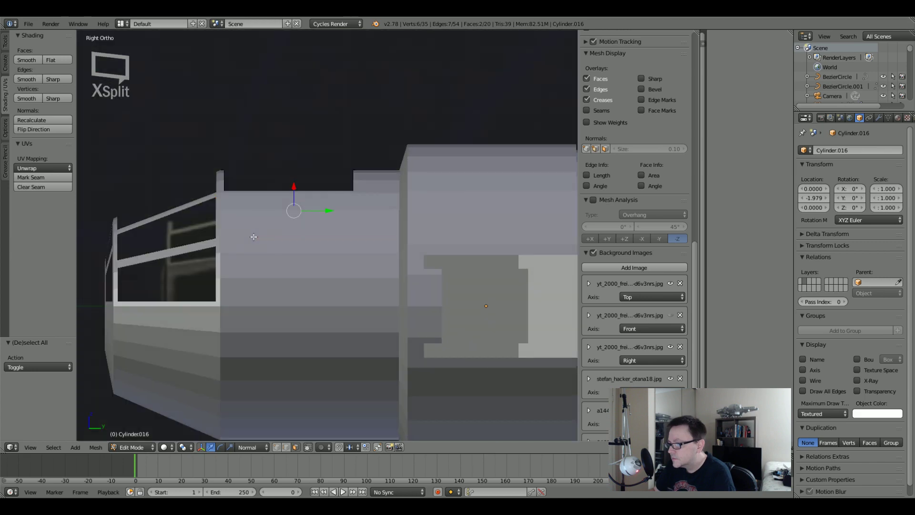
{"action": "key", "text": "z"}
{"action": "mouse_move", "coordinate": [323, 257]}
{"action": "middle_mouse_down", "text": "shift"}
{"action": "mouse_move", "coordinate": [299, 243]}
{"action": "mouse_move", "coordinate": [442, 253]}
{"action": "mouse_move", "coordinate": [259, 236]}
{"action": "middle_mouse_up", "text": "shift"}
{"action": "key", "text": "z"}
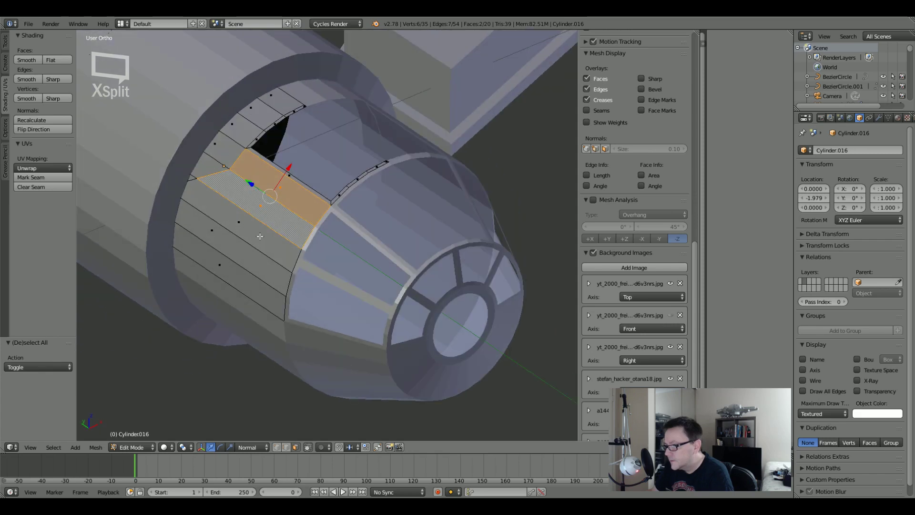
{"action": "key", "text": "z"}
{"action": "key", "text": "KP_3"}
{"action": "key", "text": "z"}
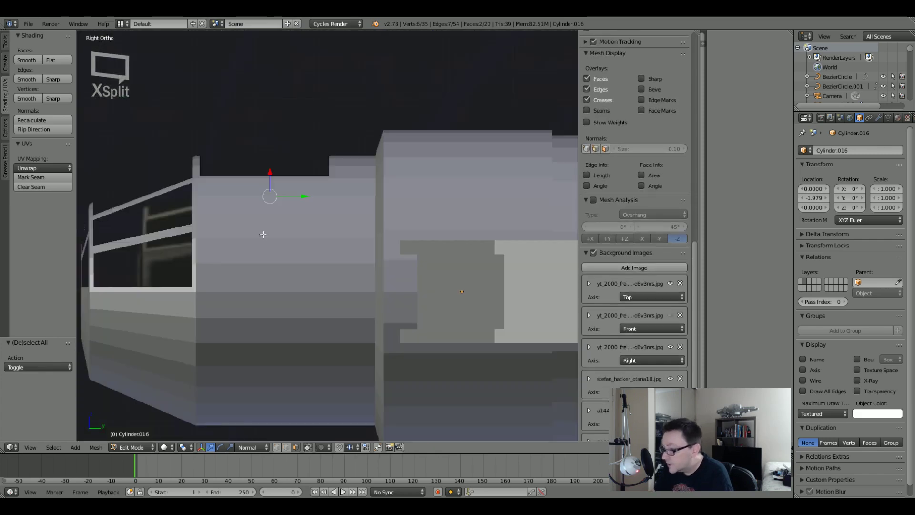
{"action": "key", "text": "z"}
{"action": "scroll", "coordinate": [263, 234], "scroll_direction": "up", "scroll_amount": 3, "text": "shift"}
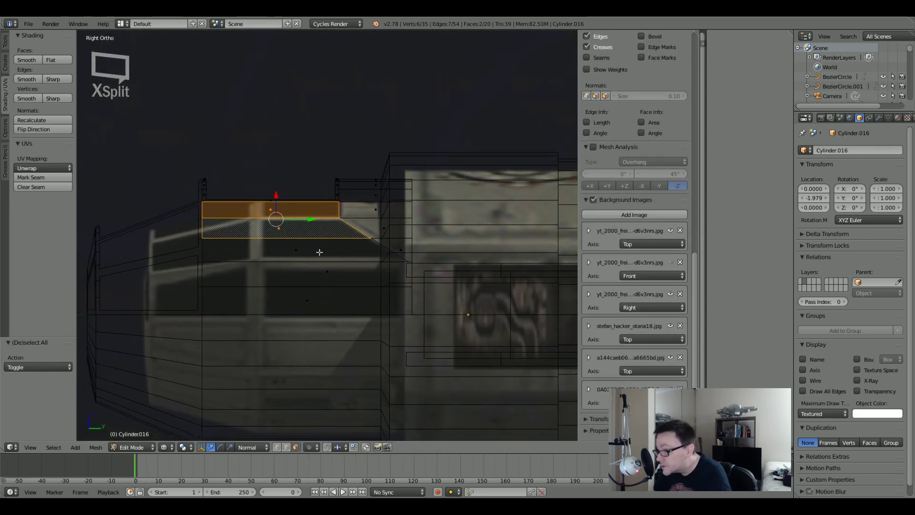
Compare the two side faces with the top reference image, switching between wireframe and solid shading.
{"action": "middle_click_drag", "start_coordinate": [289, 234], "coordinate": [320, 223]}
{"action": "key", "text": "z"}
{"action": "key", "text": "z"}
{"action": "key", "text": "KP_7"}
{"action": "key", "text": "z"}
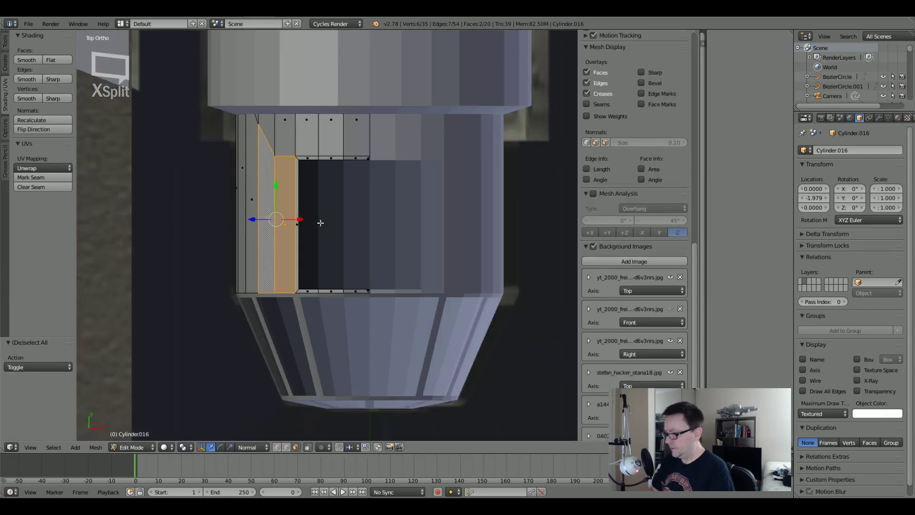
{"action": "key", "text": "z"}
{"action": "key", "text": "Tab"}
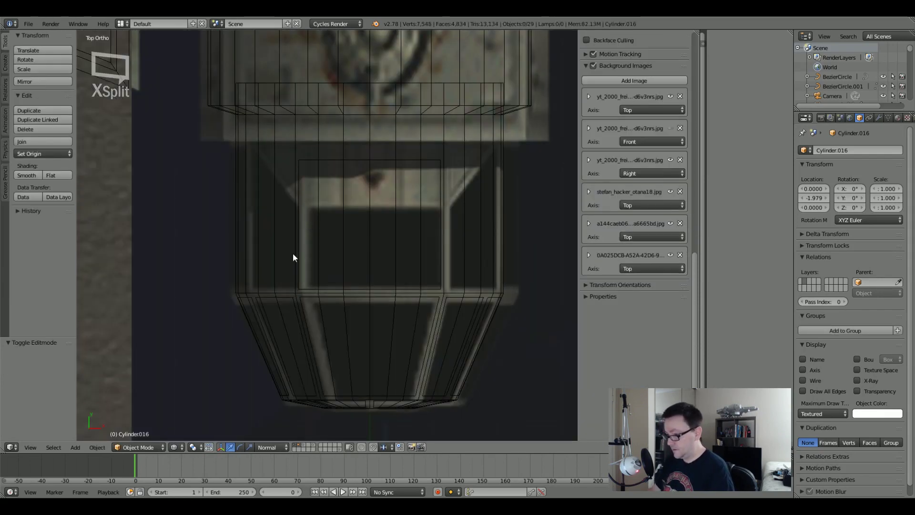
Add the third side face below the opening to the selection and check the three faces against the side reference.
{"action": "key", "text": "Tab"}
{"action": "middle_click_drag", "start_coordinate": [293, 258], "coordinate": [244, 215]}
{"action": "right_click", "coordinate": [269, 263], "text": "shift"}
{"action": "mouse_move", "coordinate": [270, 264]}
{"action": "middle_mouse_down"}
{"action": "mouse_move", "coordinate": [267, 249]}
{"action": "mouse_move", "coordinate": [241, 247]}
{"action": "mouse_move", "coordinate": [298, 267]}
{"action": "mouse_move", "coordinate": [297, 275]}
{"action": "middle_mouse_up"}
{"action": "key", "text": "z"}
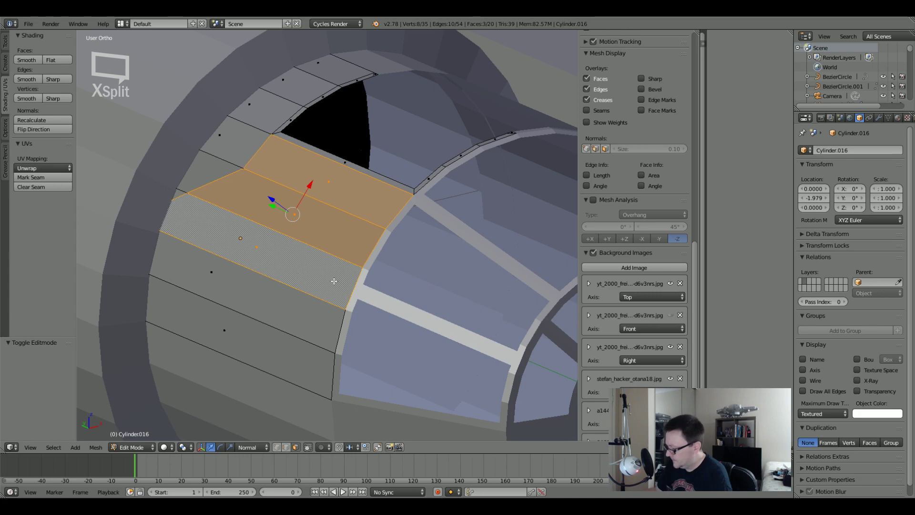
{"action": "key", "text": "KP_3"}
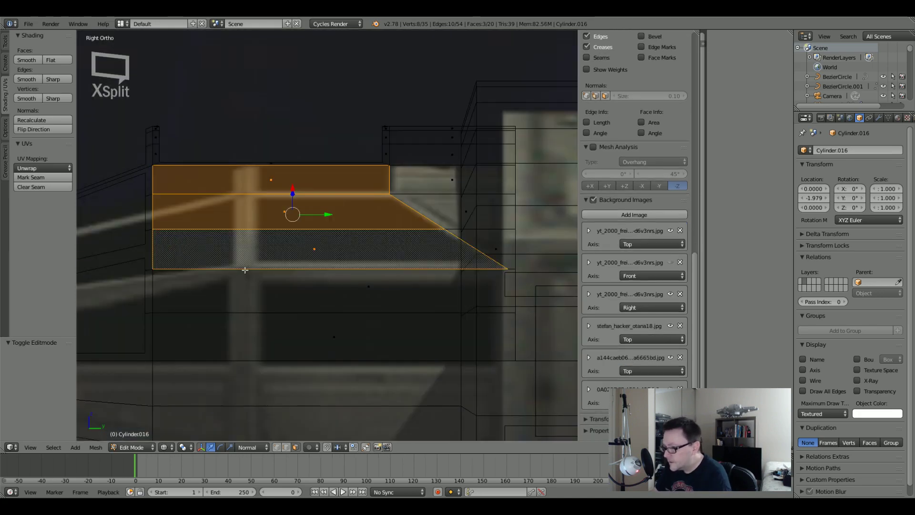
{"action": "mouse_move", "coordinate": [270, 256]}
{"action": "middle_mouse_down"}
{"action": "mouse_move", "coordinate": [379, 261]}
{"action": "mouse_move", "coordinate": [369, 270]}
{"action": "middle_mouse_up"}
Add a centred lengthwise loop cut through the third side face below the window opening.
{"action": "key", "text": "ctrl+r"}
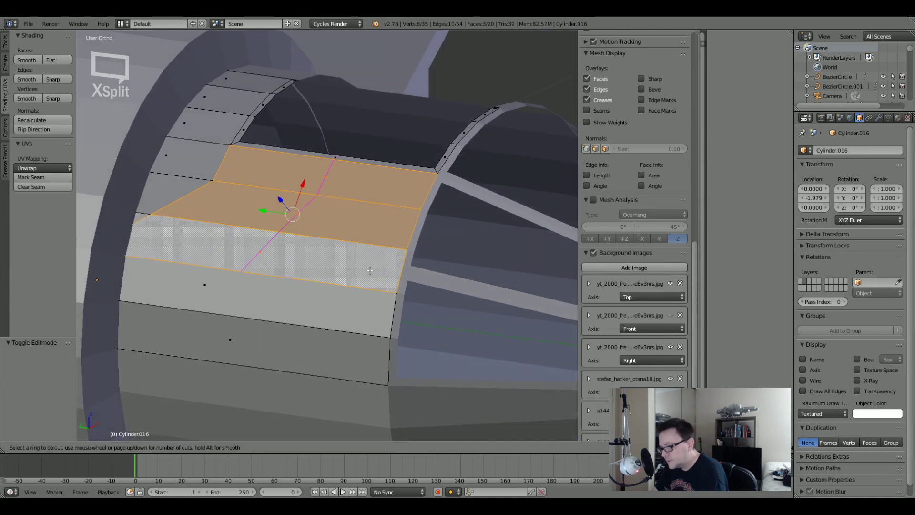
{"action": "left_click", "coordinate": [395, 272]}
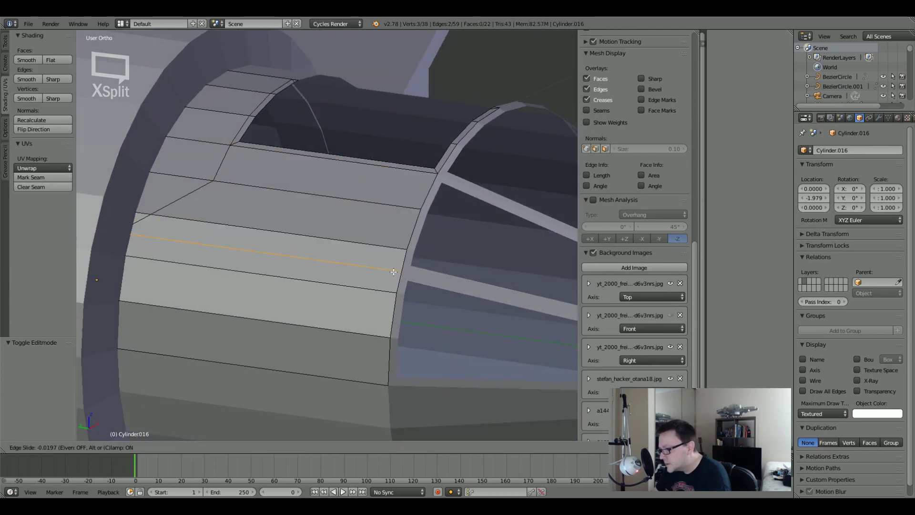
{"action": "right_click", "coordinate": [394, 272]}
Leave mesh editing and select the five objects forming the front cockpit: the cylindrical section, cone and nose parts.
{"action": "key", "text": "z"}
{"action": "mouse_move", "coordinate": [280, 273]}
{"action": "middle_mouse_down"}
{"action": "mouse_move", "coordinate": [281, 252]}
{"action": "mouse_move", "coordinate": [311, 269]}
{"action": "mouse_move", "coordinate": [276, 273]}
{"action": "middle_mouse_up"}
{"action": "key", "text": "Tab"}
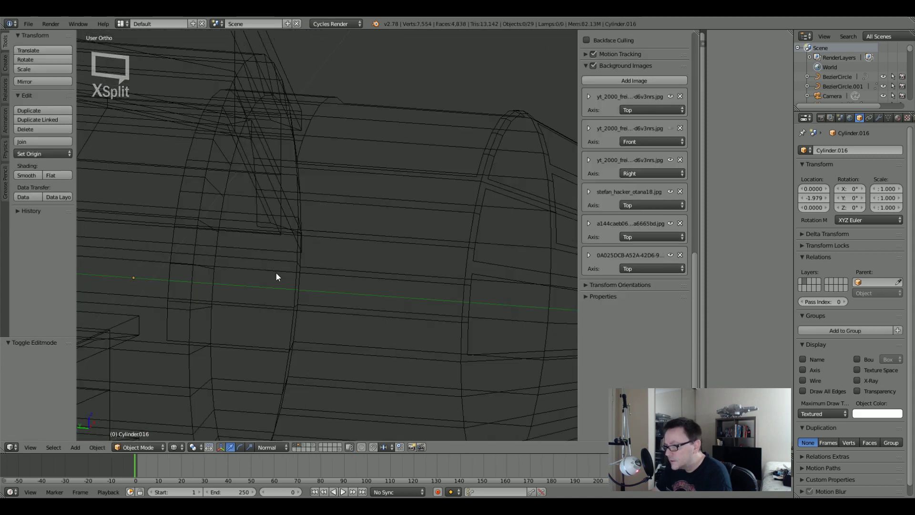
{"action": "scroll", "coordinate": [276, 272], "scroll_direction": "down", "scroll_amount": 3}
{"action": "right_click", "coordinate": [350, 260]}
{"action": "right_click", "coordinate": [285, 256], "text": "shift"}
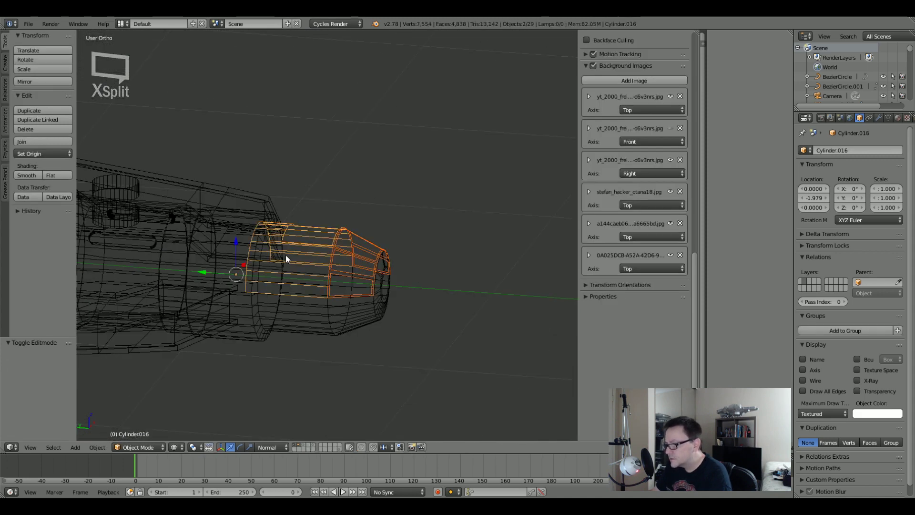
{"action": "right_click", "coordinate": [336, 306], "text": "shift"}
{"action": "right_click", "coordinate": [369, 282], "text": "shift"}
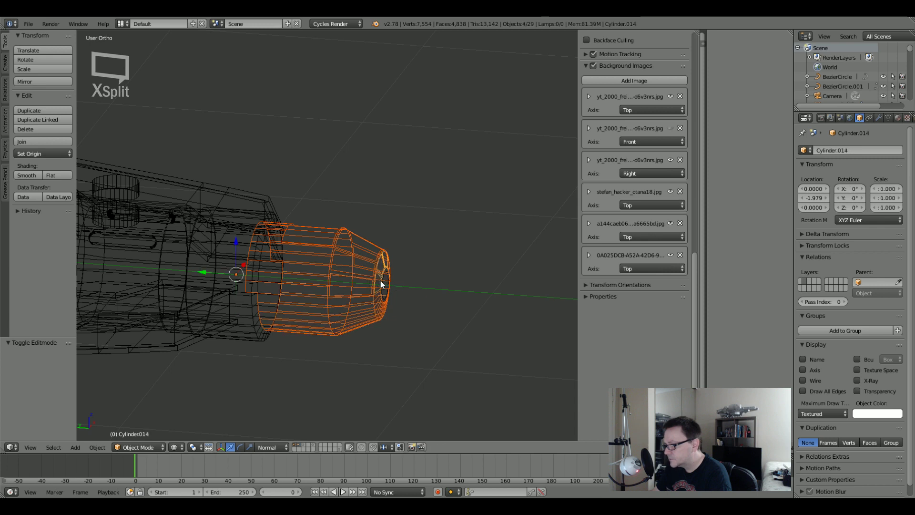
{"action": "right_click", "coordinate": [382, 285], "text": "shift"}
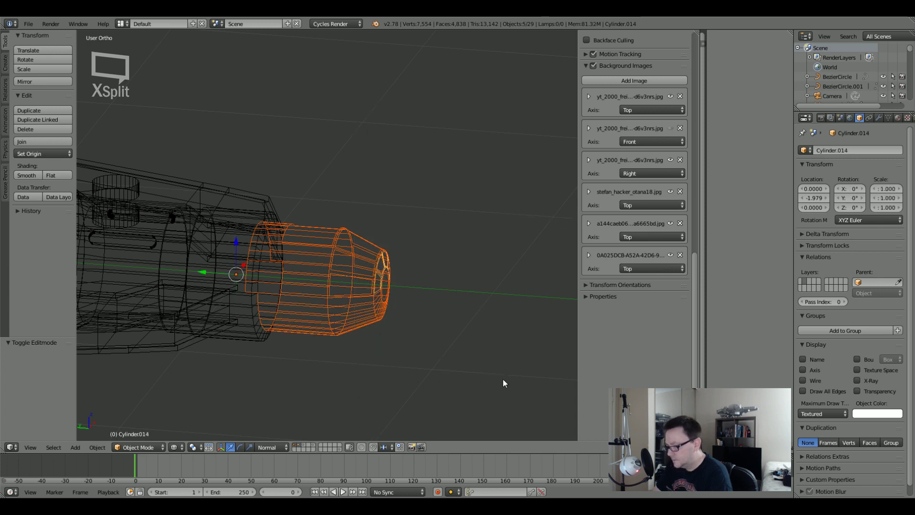
Show only the layer holding the front cockpit parts and open the cylindrical section for mesh editing in solid shading.
{"action": "left_click", "coordinate": [303, 448]}
{"action": "left_click", "coordinate": [297, 444]}
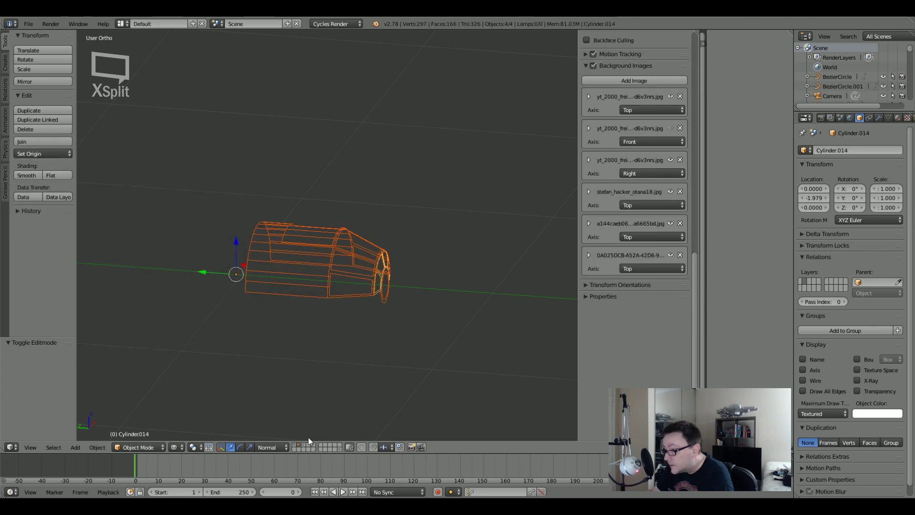
{"action": "scroll", "coordinate": [357, 286], "scroll_direction": "up", "scroll_amount": 4}
{"action": "right_click", "coordinate": [240, 256]}
{"action": "key", "text": "z"}
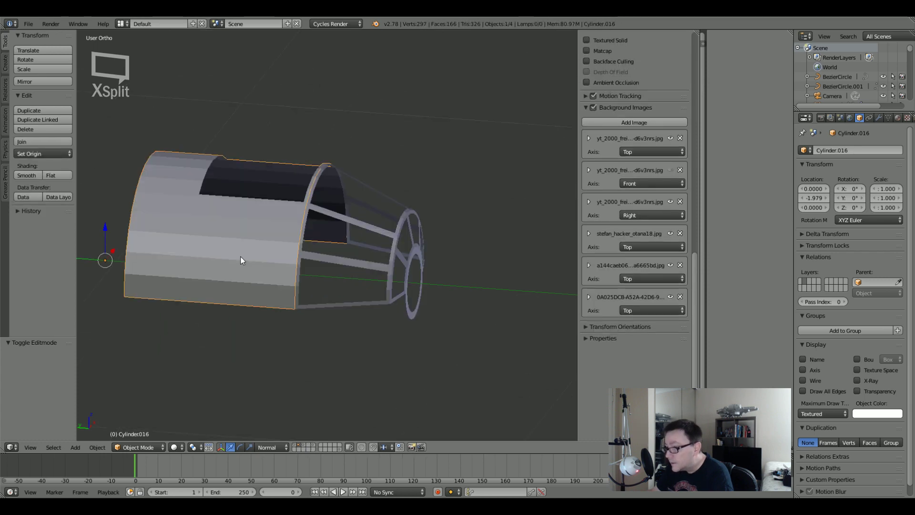
{"action": "key", "text": "Tab"}
Select the three adjoining lengthwise side faces directly below the existing window opening, using face selection.
{"action": "middle_click_drag", "start_coordinate": [240, 256], "coordinate": [212, 264], "text": "shift"}
{"action": "right_click", "coordinate": [276, 278], "text": "alt"}
{"action": "scroll", "coordinate": [276, 278], "scroll_direction": "up", "scroll_amount": 2}
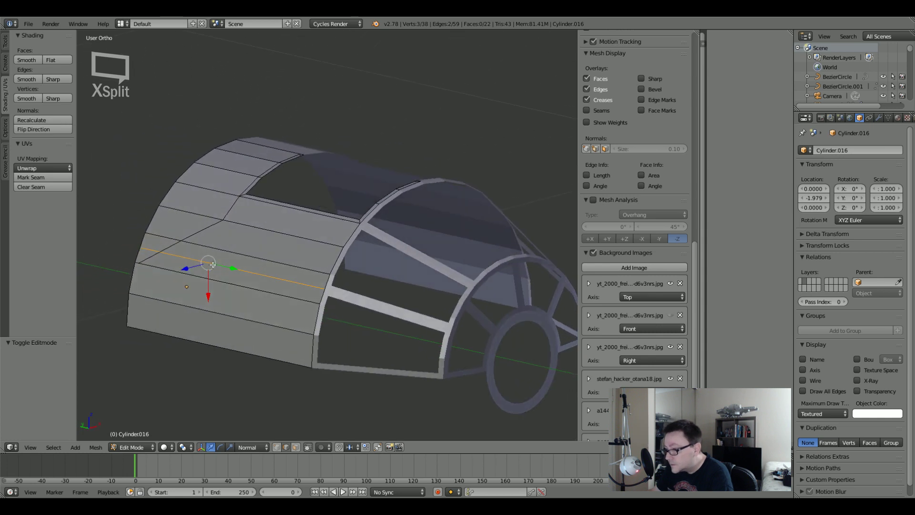
{"action": "right_click", "coordinate": [298, 233], "text": "alt"}
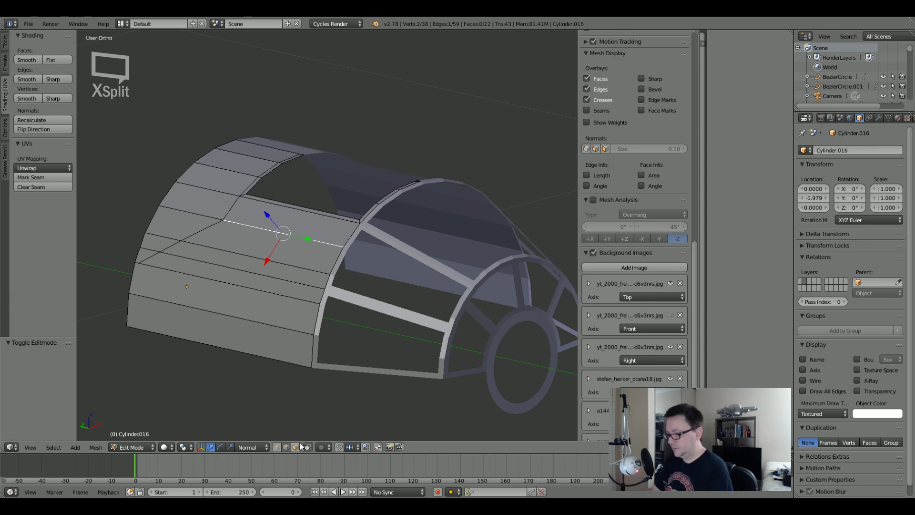
{"action": "left_click", "coordinate": [295, 447]}
{"action": "right_click", "coordinate": [270, 227]}
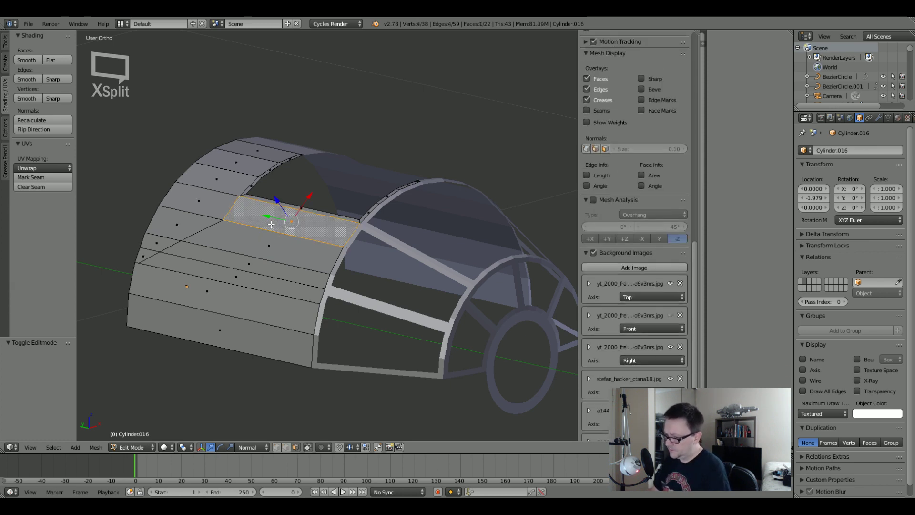
{"action": "middle_click_drag", "start_coordinate": [271, 230], "coordinate": [273, 239]}
{"action": "right_click", "coordinate": [260, 262], "text": "shift"}
{"action": "right_click", "coordinate": [237, 283], "text": "shift"}
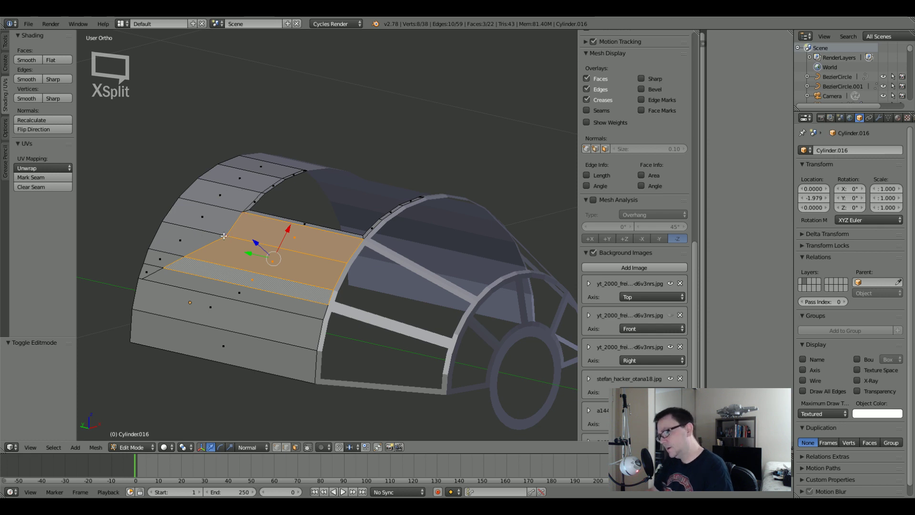
Try insetting the three selected side faces with a thickness of 0.0075, and undo the inset.
{"action": "middle_click_drag", "start_coordinate": [234, 249], "coordinate": [252, 281]}
{"action": "scroll", "coordinate": [349, 291], "scroll_direction": "up", "scroll_amount": 3}
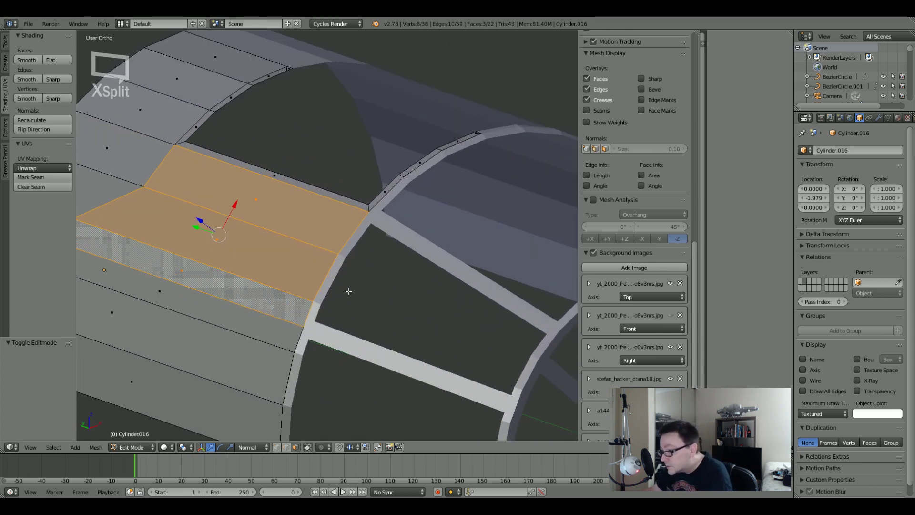
{"action": "key", "text": "i"}
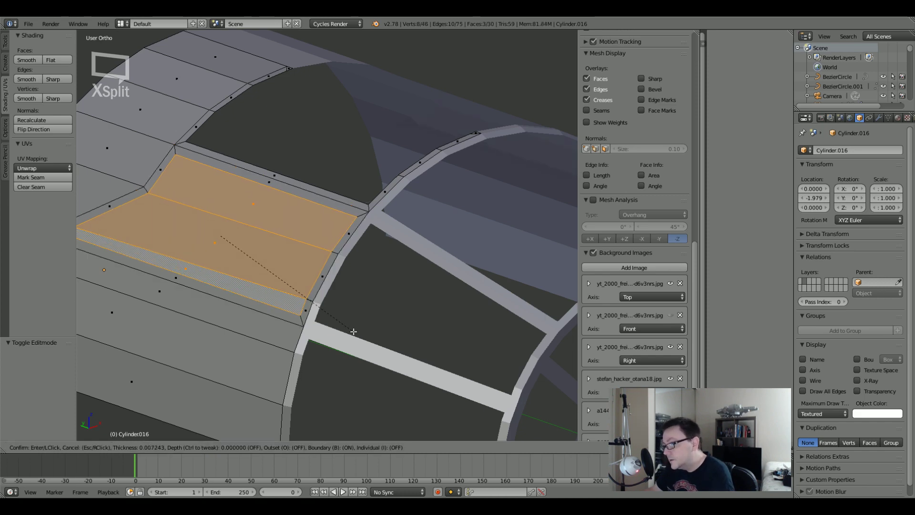
{"action": "left_click", "coordinate": [353, 331]}
{"action": "key", "text": "shift+KP_7"}
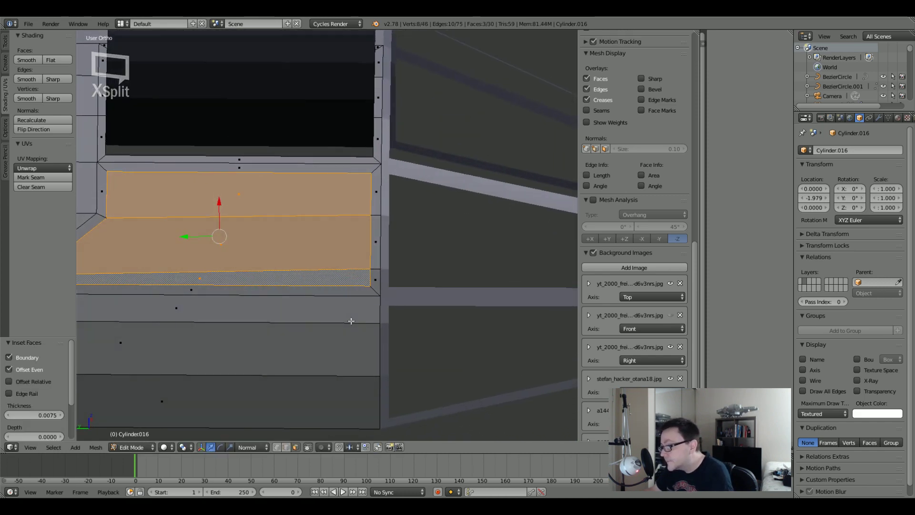
{"action": "key", "text": "ctrl+z"}
Inset the three side faces by about 0.0058 and delete the inner faces, opening a second framed window.
{"action": "scroll", "coordinate": [381, 241], "scroll_direction": "up", "scroll_amount": 2}
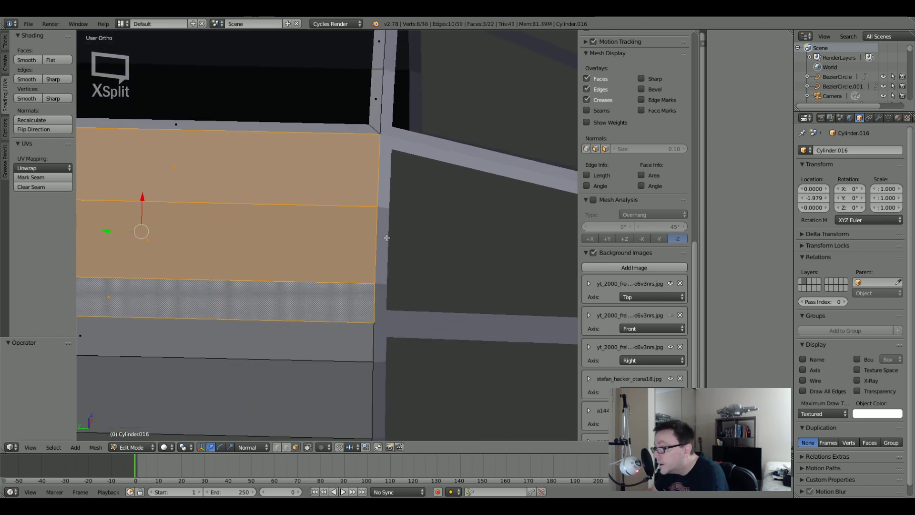
{"action": "key", "text": "i"}
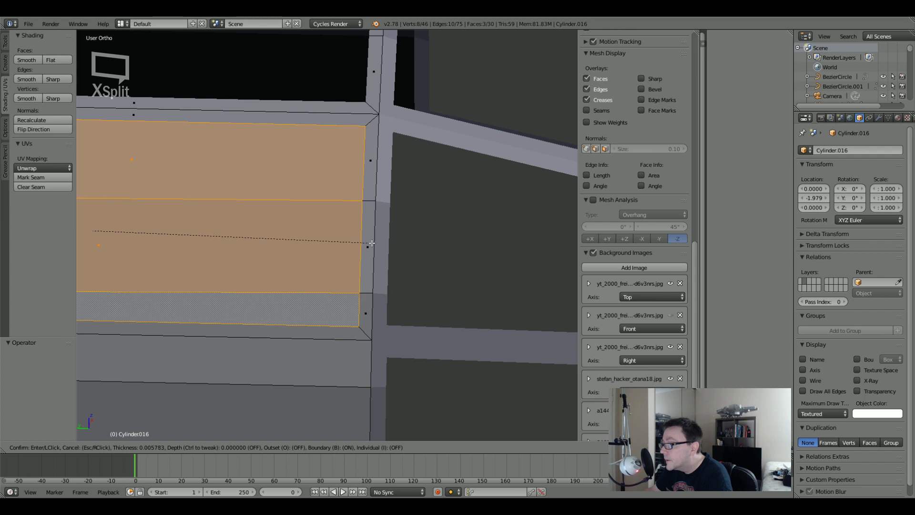
{"action": "left_click", "coordinate": [372, 243]}
{"action": "middle_click_drag", "start_coordinate": [371, 243], "coordinate": [260, 271]}
{"action": "key", "text": "x"}
{"action": "left_click", "coordinate": [311, 271]}
Select the three lowest side faces beneath the second window opening, checking their extent against the side reference image.
{"action": "right_click", "coordinate": [257, 286]}
{"action": "right_click", "coordinate": [195, 253], "text": "shift"}
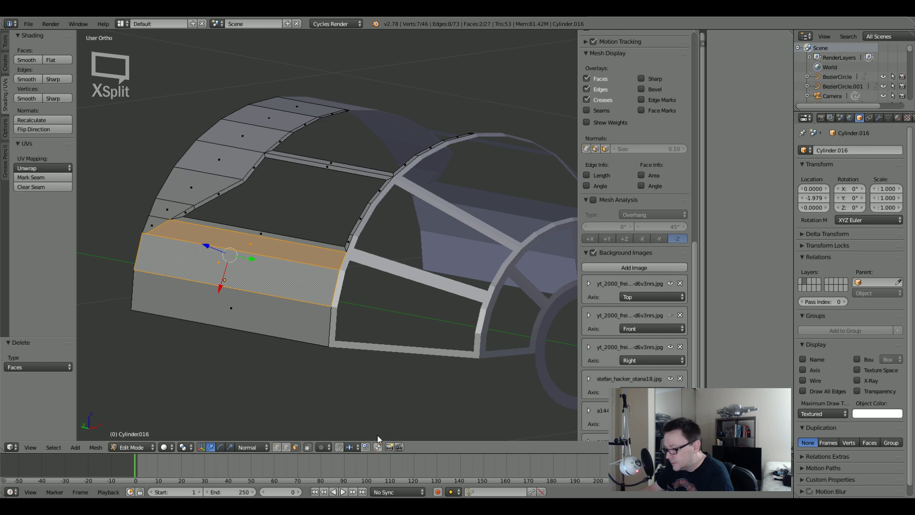
{"action": "key", "text": "KP_3"}
{"action": "middle_click_drag", "start_coordinate": [382, 370], "coordinate": [498, 348], "text": "shift"}
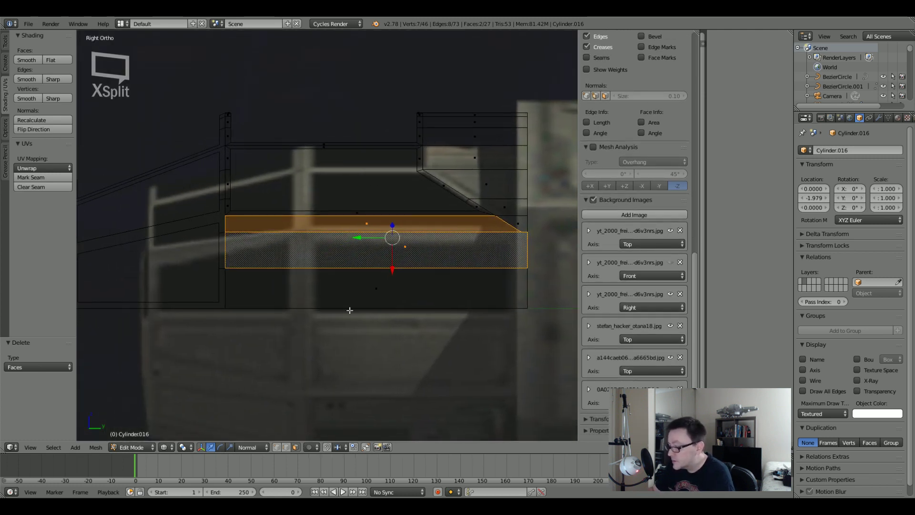
{"action": "key", "text": "z"}
{"action": "mouse_move", "coordinate": [350, 310]}
{"action": "middle_mouse_down"}
{"action": "mouse_move", "coordinate": [426, 296]}
{"action": "mouse_move", "coordinate": [324, 283]}
{"action": "middle_mouse_up"}
{"action": "right_click", "coordinate": [427, 296], "text": "shift"}
{"action": "scroll", "coordinate": [323, 277], "scroll_direction": "up", "scroll_amount": 3}
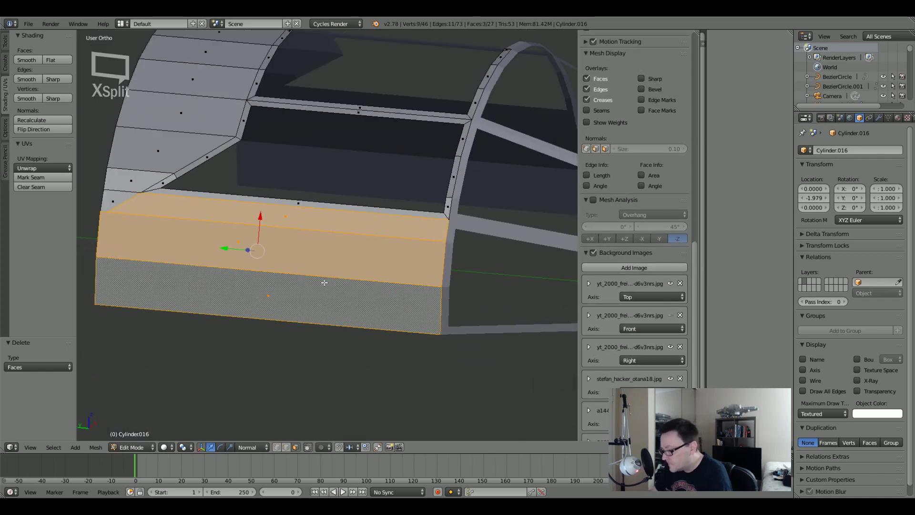
Inset the three lowest side faces with a thickness of 0.0055 and delete the inner faces, opening the lower window.
{"action": "middle_click_drag", "start_coordinate": [401, 319], "coordinate": [448, 229]}
{"action": "scroll", "coordinate": [448, 229], "scroll_direction": "up", "scroll_amount": 2}
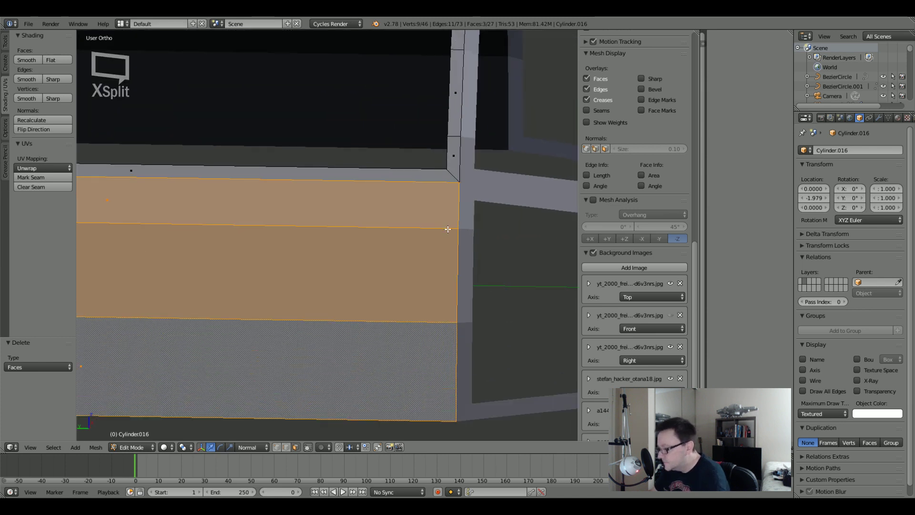
{"action": "key", "text": "i"}
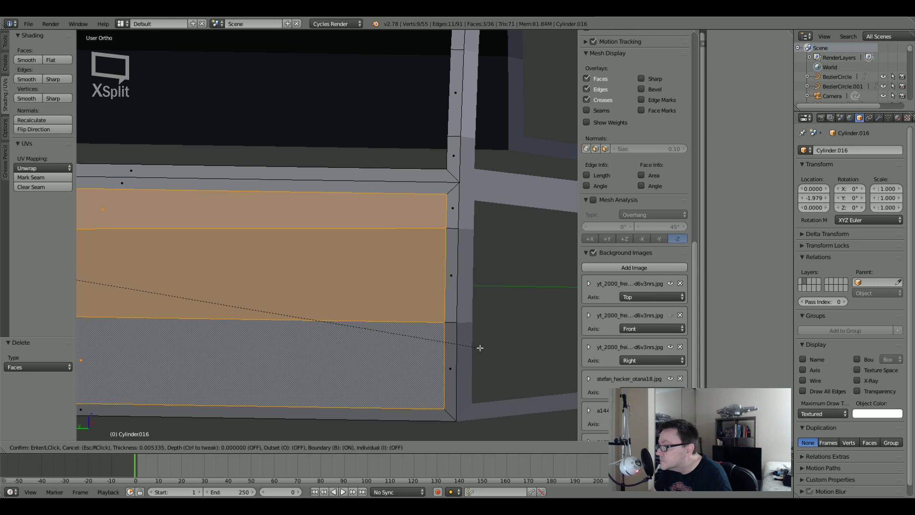
{"action": "left_click", "coordinate": [476, 349]}
{"action": "scroll", "coordinate": [476, 349], "scroll_direction": "down", "scroll_amount": 4}
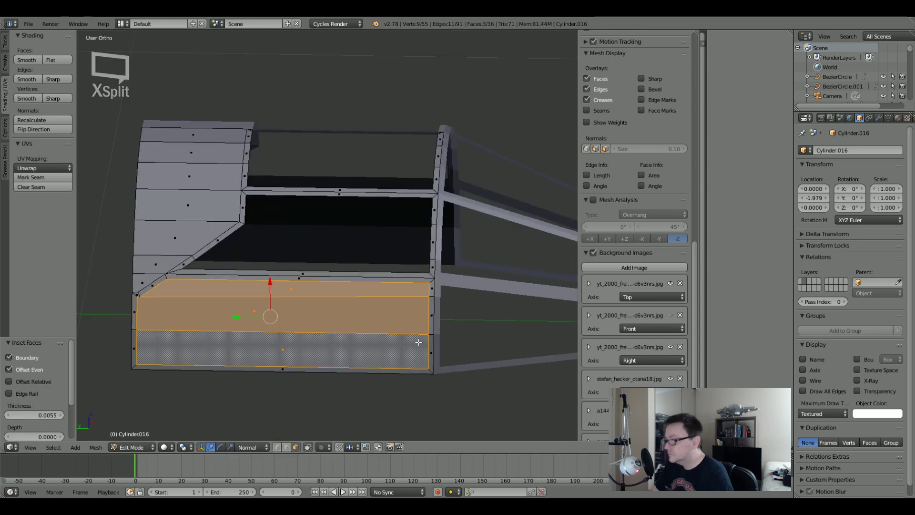
{"action": "middle_click_drag", "start_coordinate": [476, 348], "coordinate": [336, 311]}
{"action": "key", "text": "x"}
{"action": "left_click", "coordinate": [341, 324]}
Add a loop cut across the lower window's rear vertical frame strip, slid close beneath the upper corner face.
{"action": "scroll", "coordinate": [216, 320], "scroll_direction": "up", "scroll_amount": 6}
{"action": "left_click", "coordinate": [319, 301]}
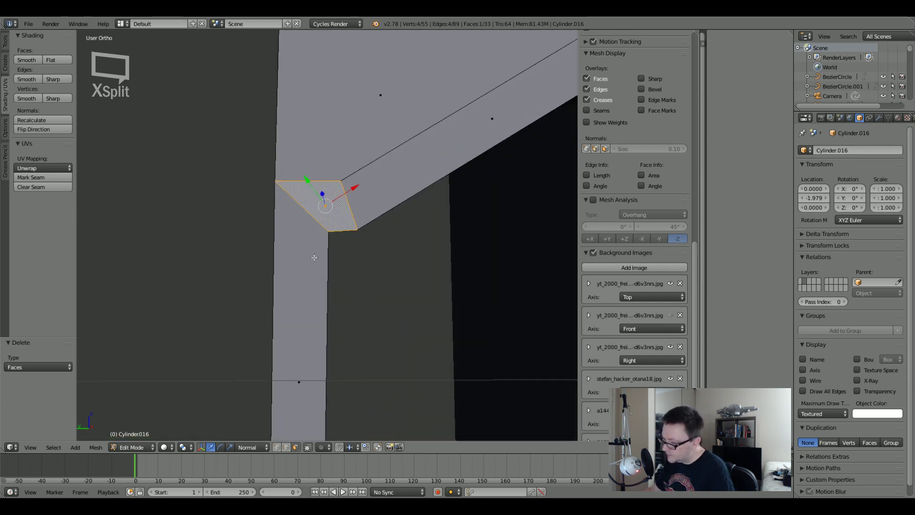
{"action": "key", "text": "a"}
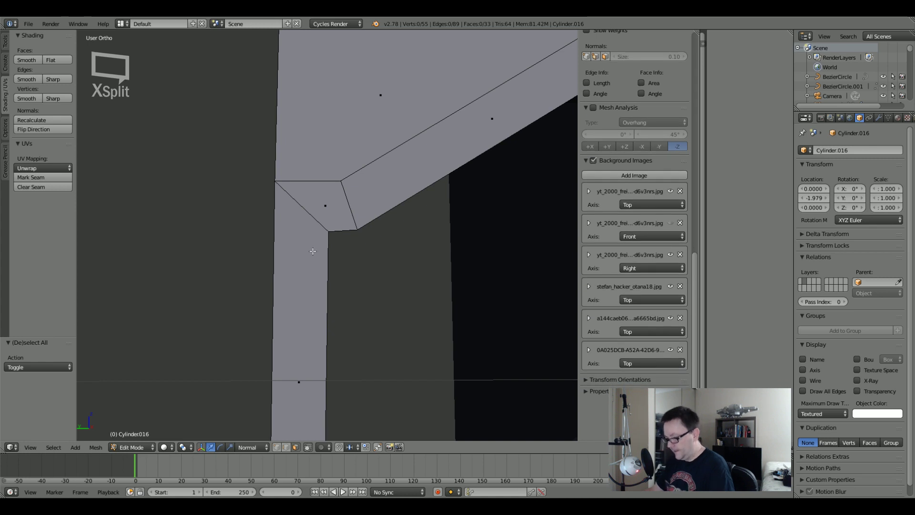
{"action": "key", "text": "ctrl+r"}
{"action": "middle_click_drag", "start_coordinate": [296, 340], "coordinate": [293, 355]}
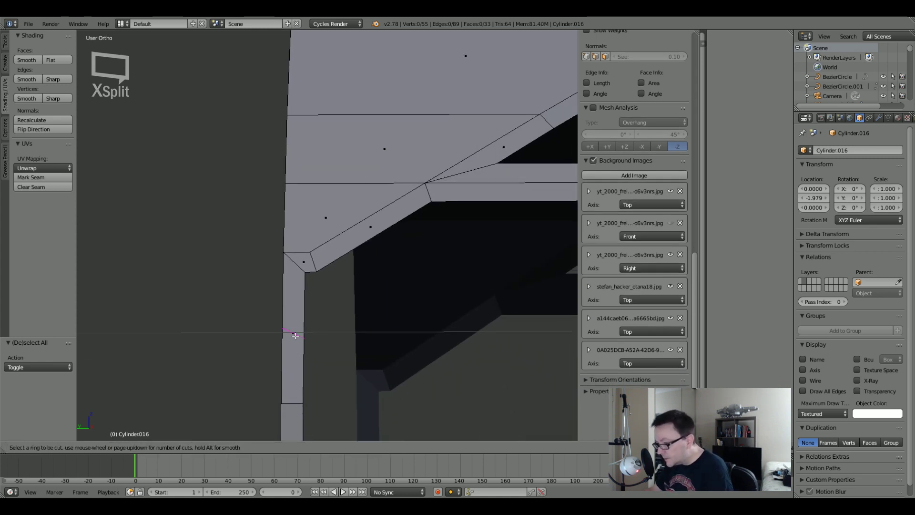
{"action": "left_click", "coordinate": [295, 335]}
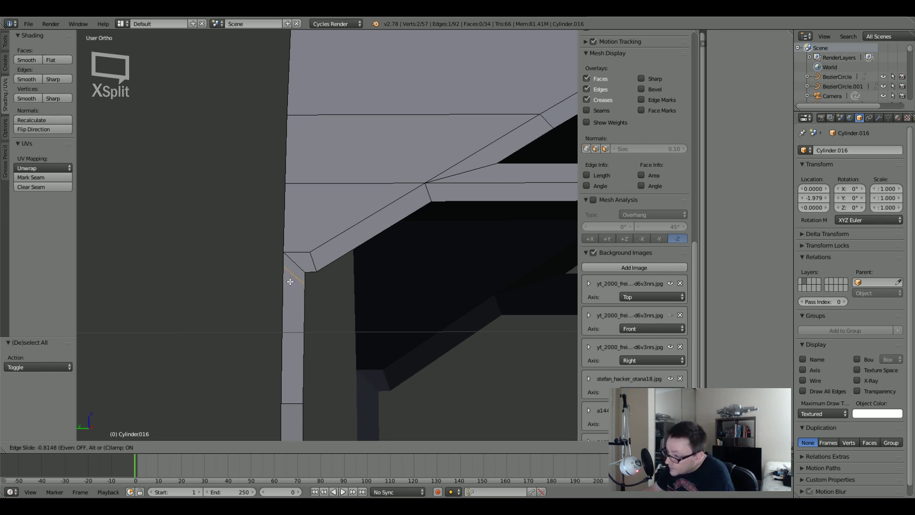
{"action": "left_click", "coordinate": [289, 280]}
{"action": "scroll", "coordinate": [312, 283], "scroll_direction": "up", "scroll_amount": 4}
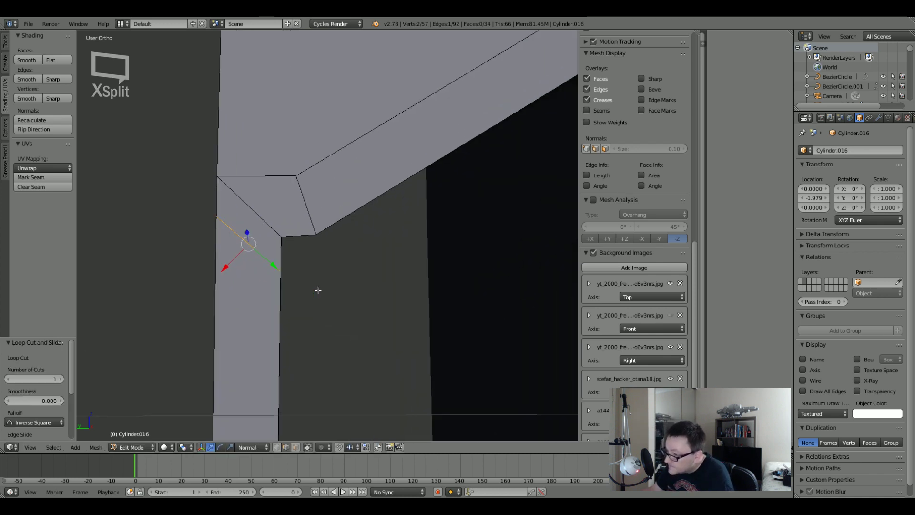
Join the cut's inner vertex to the sloped bar's lower vertex with an edge and slide it toward the corner, factor 0.391.
{"action": "left_click", "coordinate": [277, 446]}
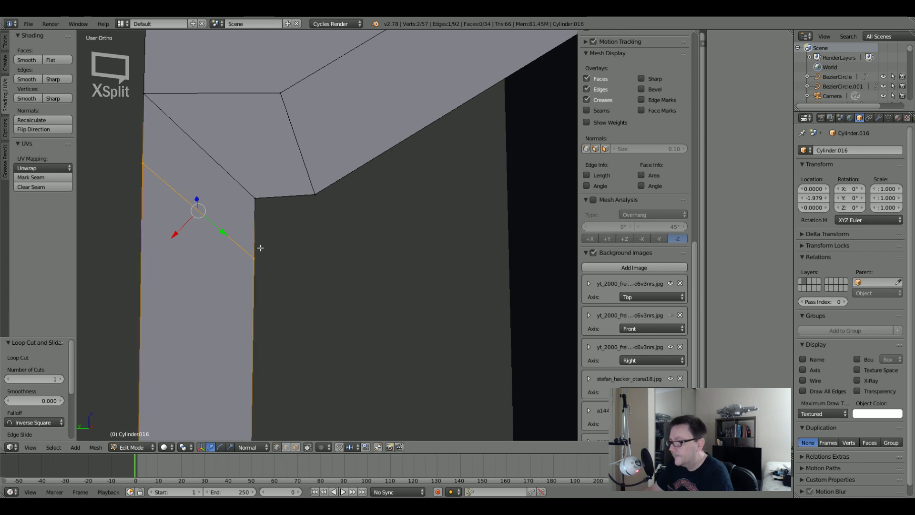
{"action": "right_click", "coordinate": [253, 260]}
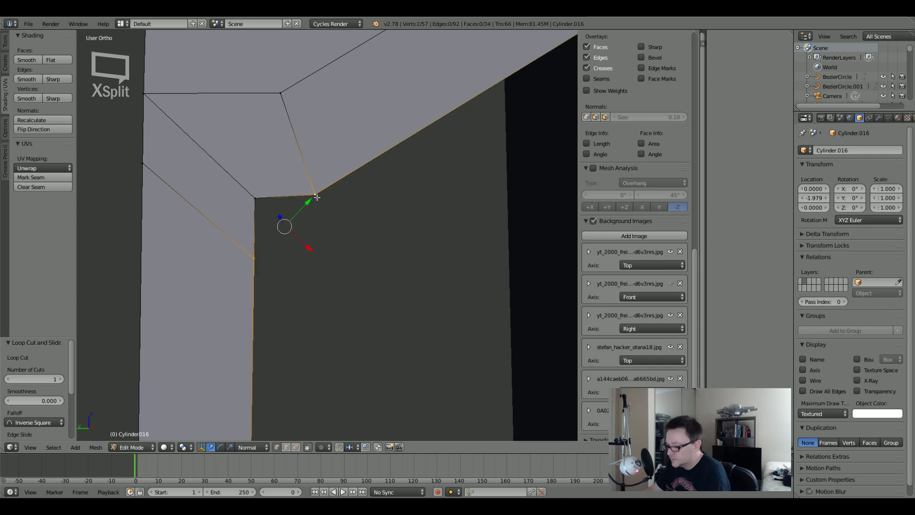
{"action": "key", "text": "f"}
{"action": "right_click", "coordinate": [253, 253]}
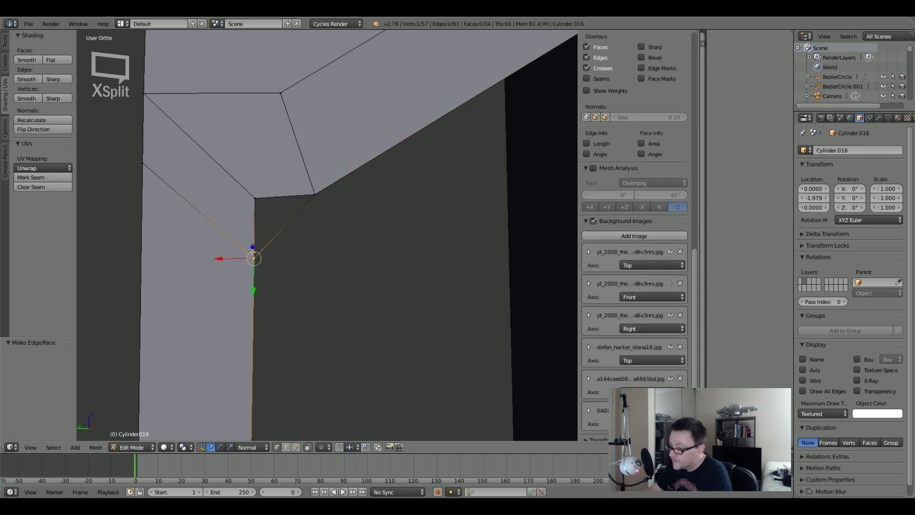
{"action": "key", "text": "shift+v"}
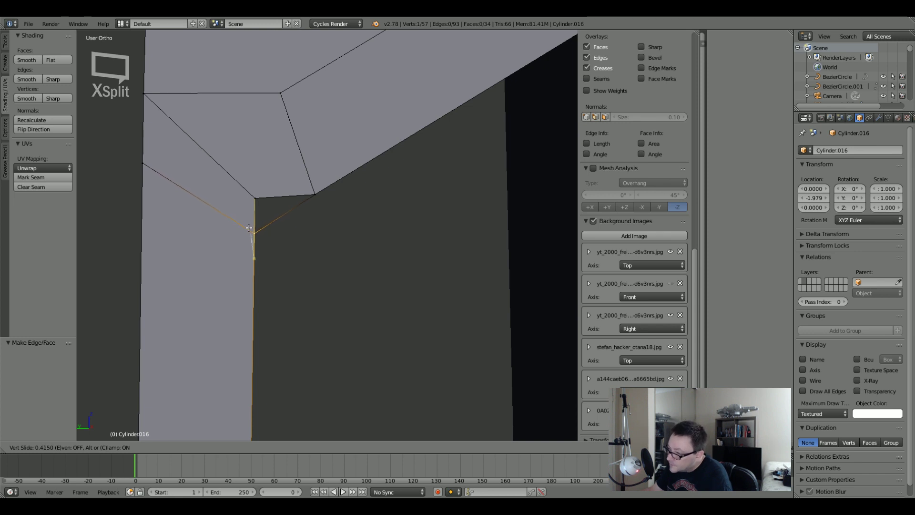
{"action": "left_click", "coordinate": [249, 229]}
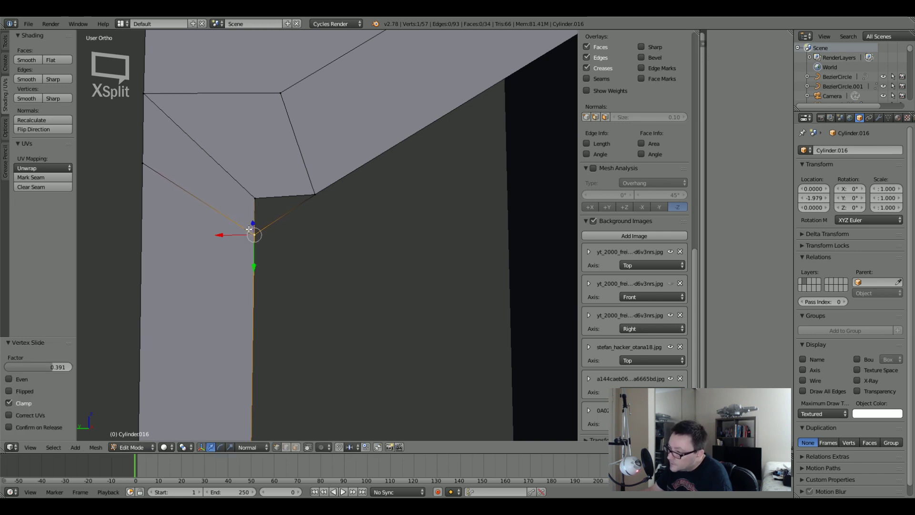
Merge the old inner corner vertex into the slid vertex using At Last, and clear the selection.
{"action": "right_click", "coordinate": [253, 198]}
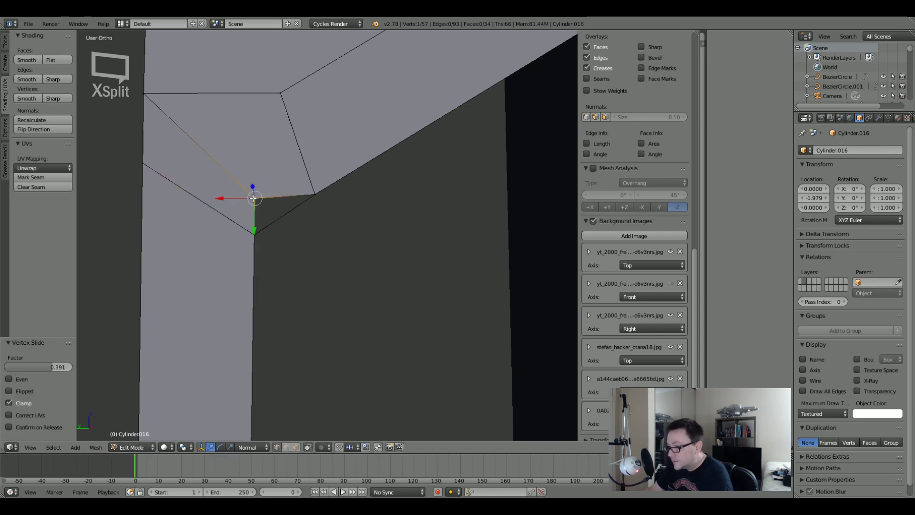
{"action": "right_click", "coordinate": [252, 234], "text": "shift"}
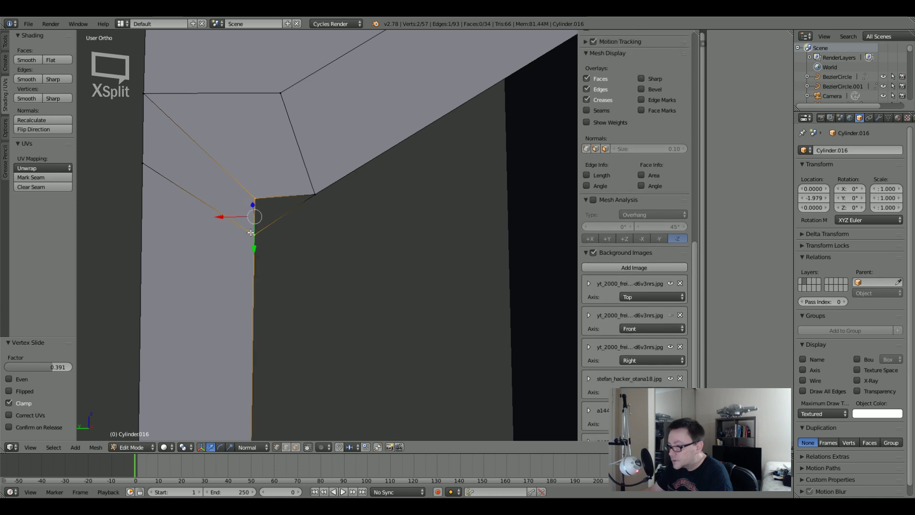
{"action": "key", "text": "alt+m"}
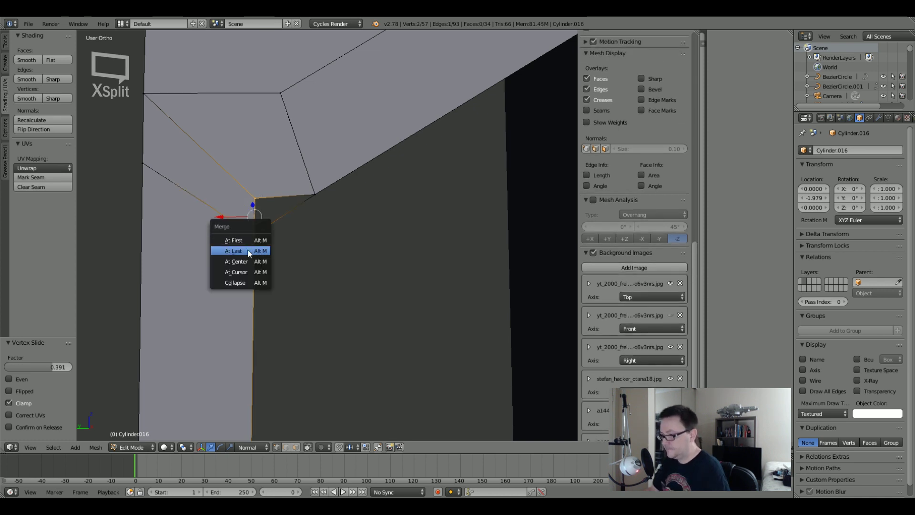
{"action": "left_click", "coordinate": [248, 252]}
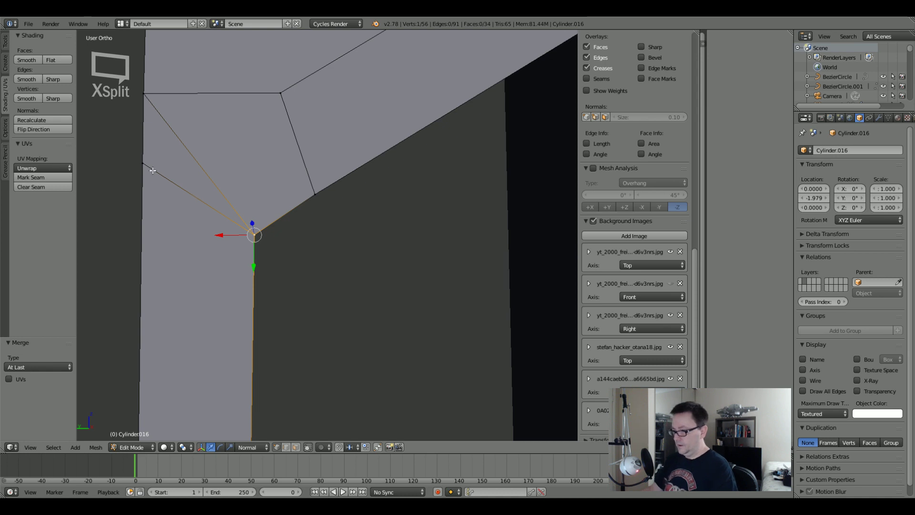
{"action": "key", "text": "a"}
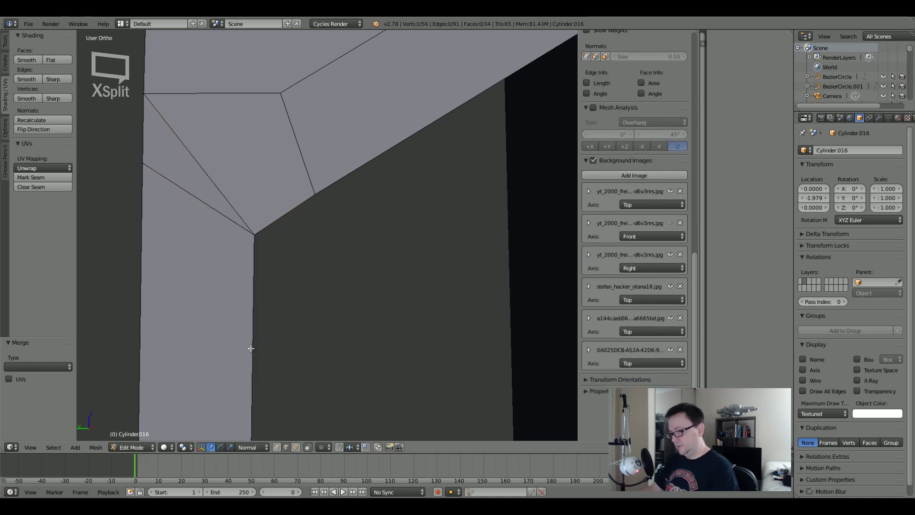
Dissolve the loop cut's leftover vertex on the outer edge of the rear frame strip.
{"action": "right_click", "coordinate": [145, 168]}
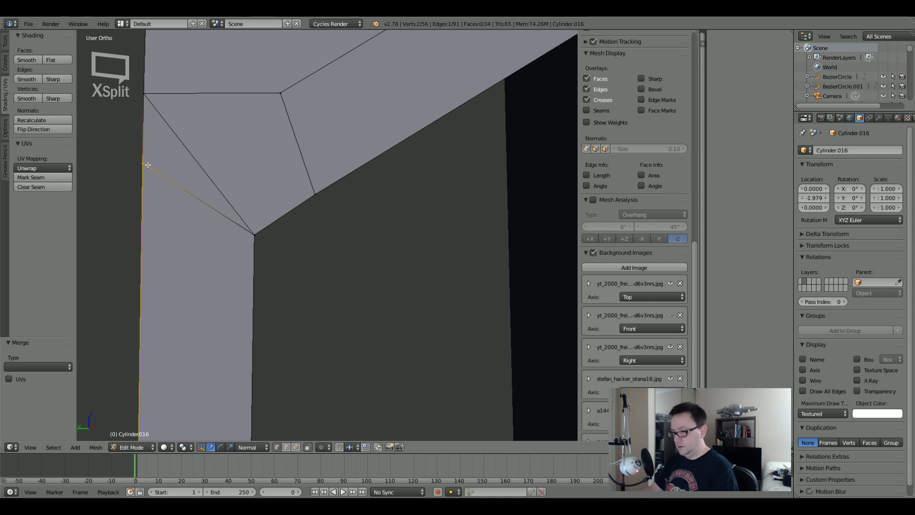
{"action": "key", "text": "x"}
{"action": "left_click", "coordinate": [135, 193]}
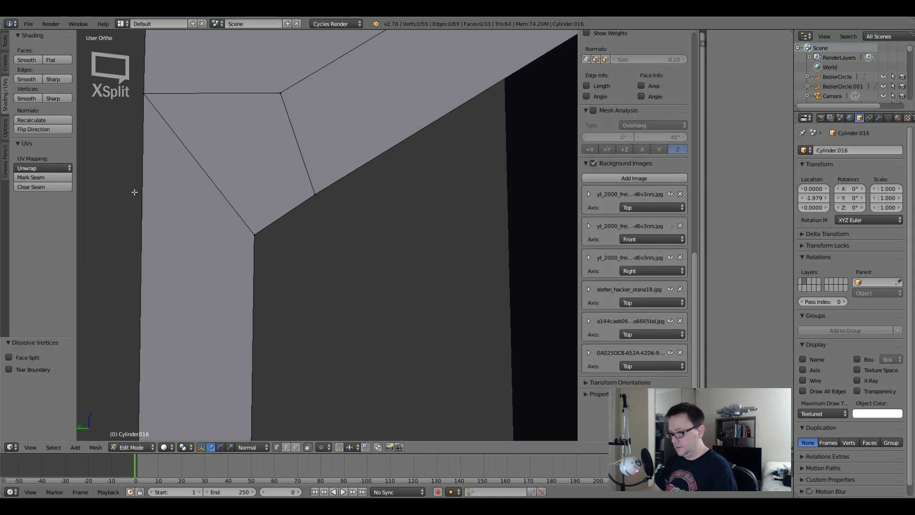
{"action": "scroll", "coordinate": [135, 192], "scroll_direction": "down", "scroll_amount": 3}
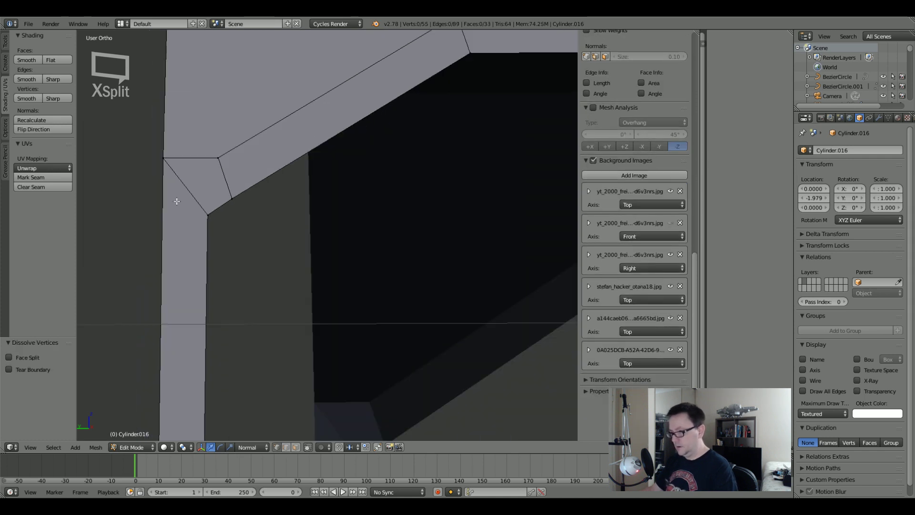
Examine how the lower window corner's inner vertex lines up with the frame profile from behind, shaded and in wireframe.
{"action": "middle_click_drag", "start_coordinate": [177, 199], "coordinate": [236, 229]}
{"action": "key", "text": "a"}
{"action": "right_click", "coordinate": [210, 280]}
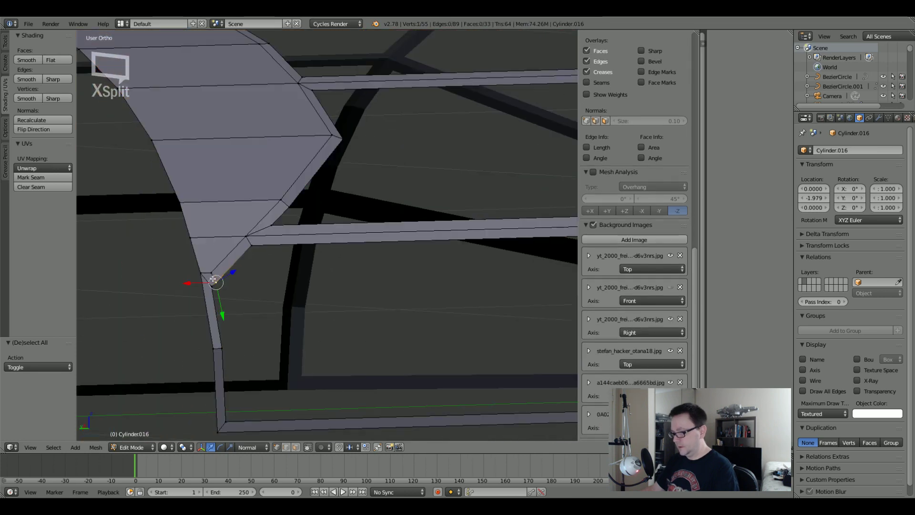
{"action": "mouse_move", "coordinate": [210, 280]}
{"action": "middle_mouse_down"}
{"action": "mouse_move", "coordinate": [200, 288]}
{"action": "mouse_move", "coordinate": [223, 285]}
{"action": "mouse_move", "coordinate": [197, 286]}
{"action": "middle_mouse_up"}
{"action": "scroll", "coordinate": [199, 288], "scroll_direction": "up", "scroll_amount": 5}
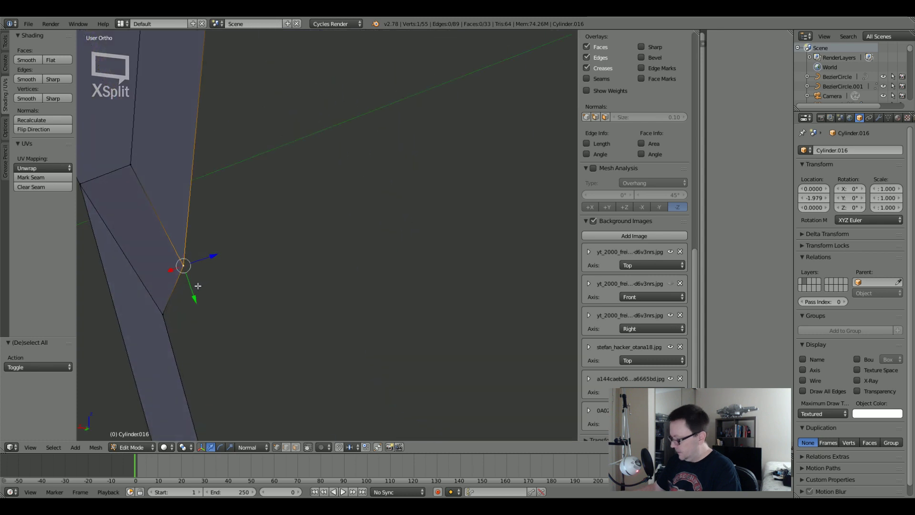
{"action": "key", "text": "ctrl+KP_1"}
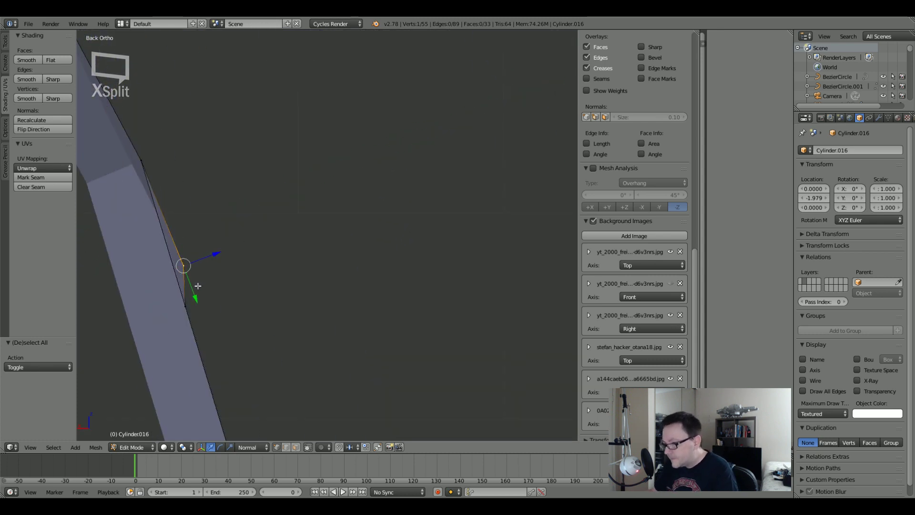
{"action": "scroll", "coordinate": [208, 266], "scroll_direction": "up", "scroll_amount": 4}
{"action": "scroll", "coordinate": [209, 265], "scroll_direction": "down", "scroll_amount": 2}
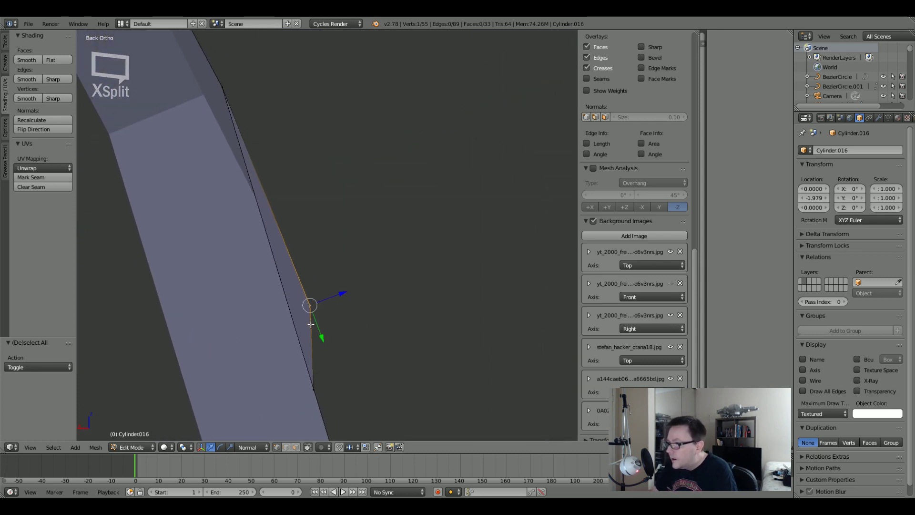
{"action": "key", "text": "z"}
{"action": "scroll", "coordinate": [297, 237], "scroll_direction": "down", "scroll_amount": 2}
{"action": "middle_click_drag", "start_coordinate": [297, 238], "coordinate": [284, 248]}
Undo the vertex dissolve, merge, slide and edge connection at the corner, back to the rear frame strip's loop cut.
{"action": "key", "text": "ctrl+z"}
{"action": "key", "text": "ctrl+z"}
{"action": "key", "text": "ctrl+z"}
{"action": "key", "text": "ctrl+z"}
{"action": "key", "text": "ctrl+z"}
{"action": "key", "text": "ctrl+z"}
{"action": "key", "text": "ctrl+z"}
{"action": "key", "text": "ctrl+z"}
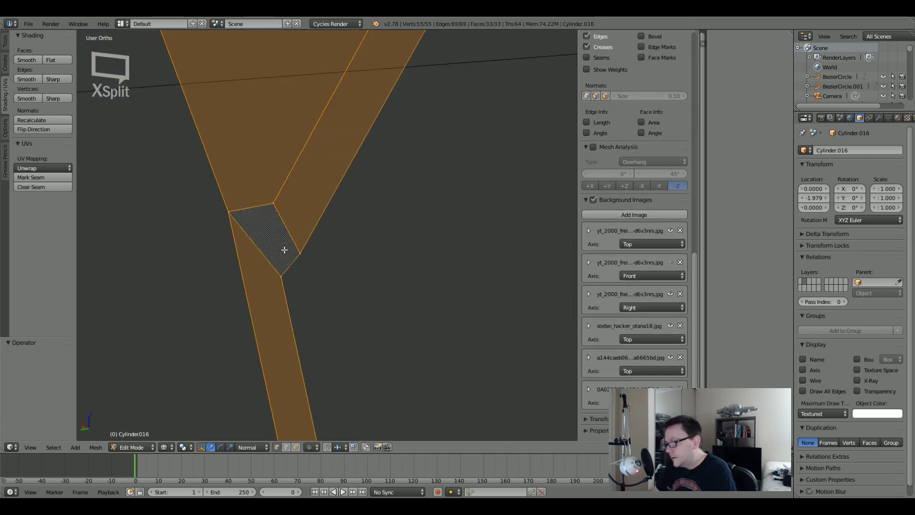
{"action": "key", "text": "ctrl+z"}
{"action": "key", "text": "ctrl+z"}
{"action": "key", "text": "ctrl+z"}
{"action": "key", "text": "ctrl+z"}
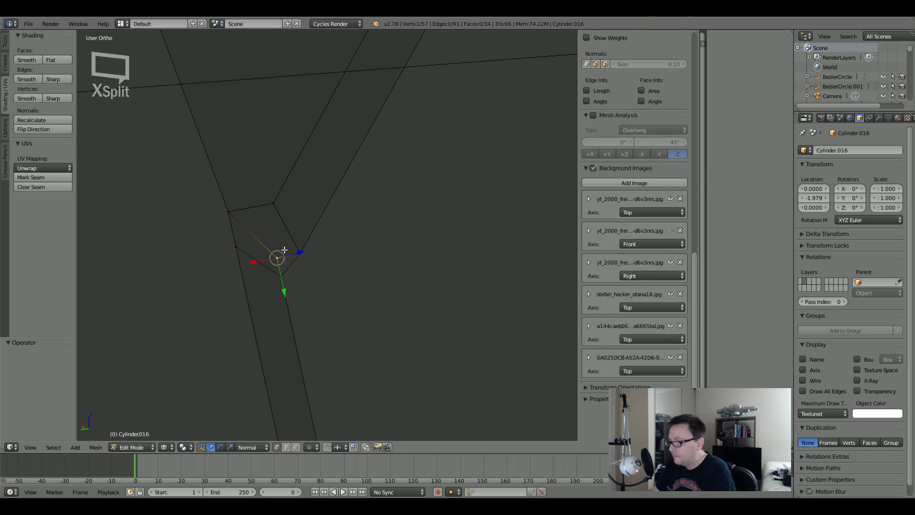
{"action": "key", "text": "ctrl+z"}
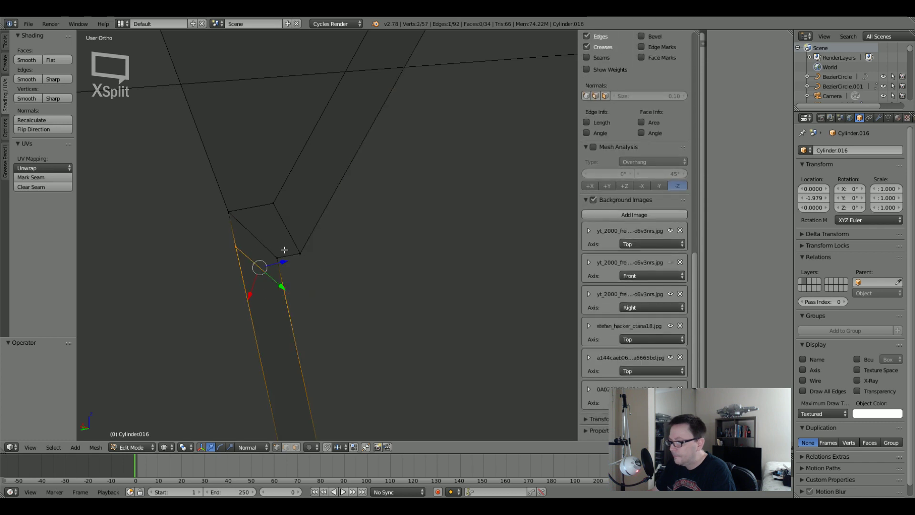
Move the sloped bar's lower window-side vertex onto the frame's outer profile in back view, about 0.002 in X and 0.005 in Z.
{"action": "middle_click_drag", "start_coordinate": [283, 249], "coordinate": [346, 261]}
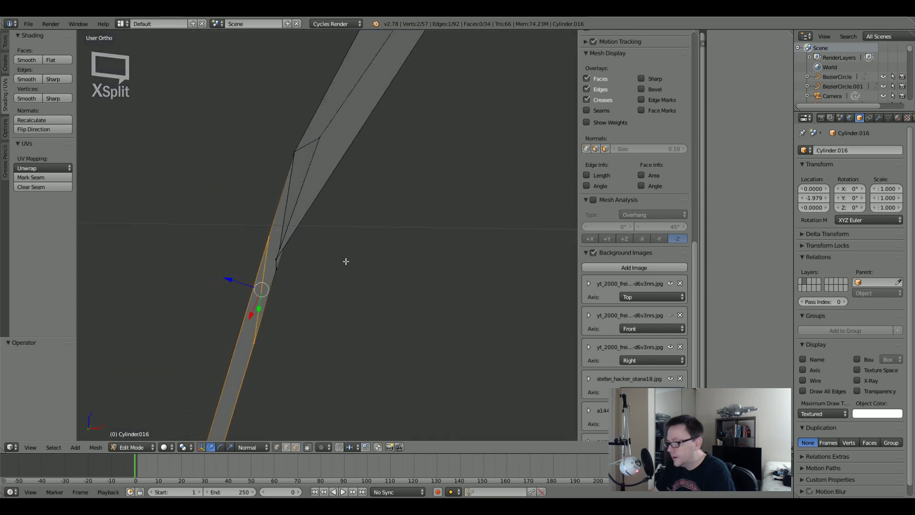
{"action": "right_click", "coordinate": [269, 237]}
{"action": "scroll", "coordinate": [367, 268], "scroll_direction": "up", "scroll_amount": 5}
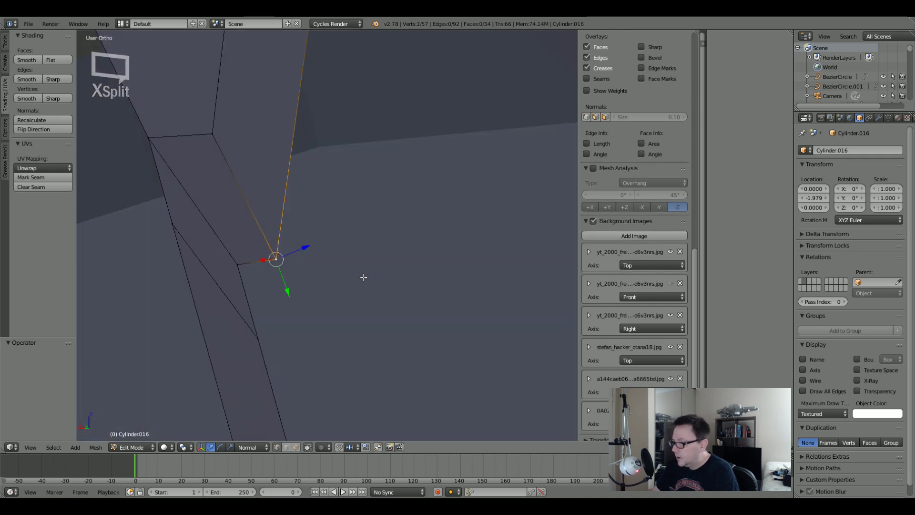
{"action": "middle_click_drag", "start_coordinate": [363, 277], "coordinate": [364, 314]}
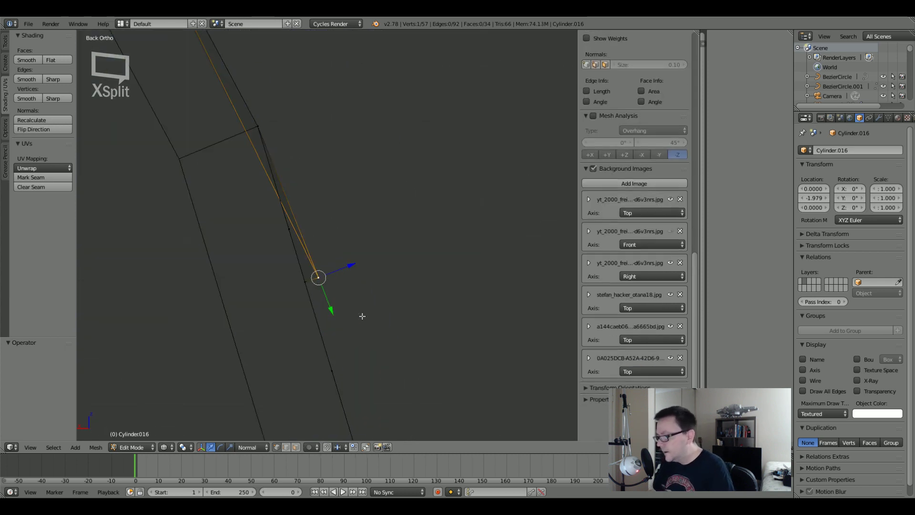
{"action": "scroll", "coordinate": [319, 275], "scroll_direction": "down", "scroll_amount": 5}
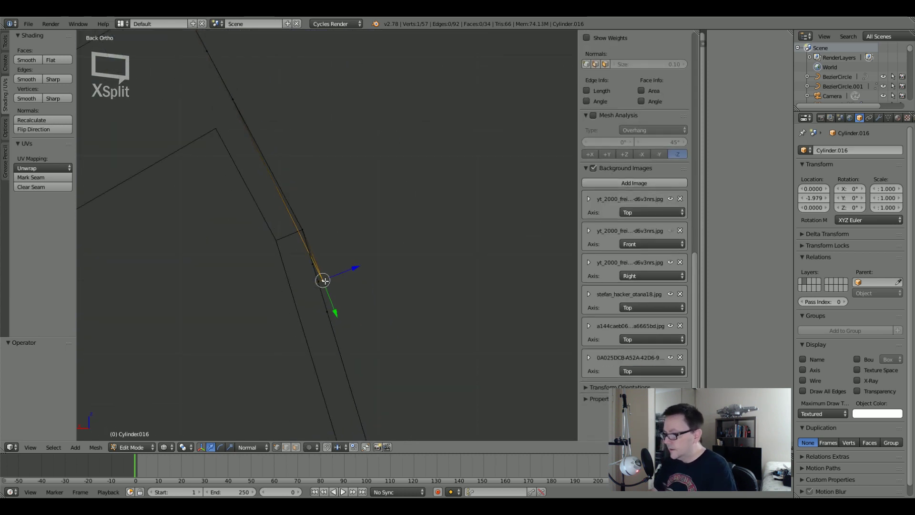
{"action": "scroll", "coordinate": [323, 281], "scroll_direction": "up", "scroll_amount": 3}
{"action": "key", "text": "g"}
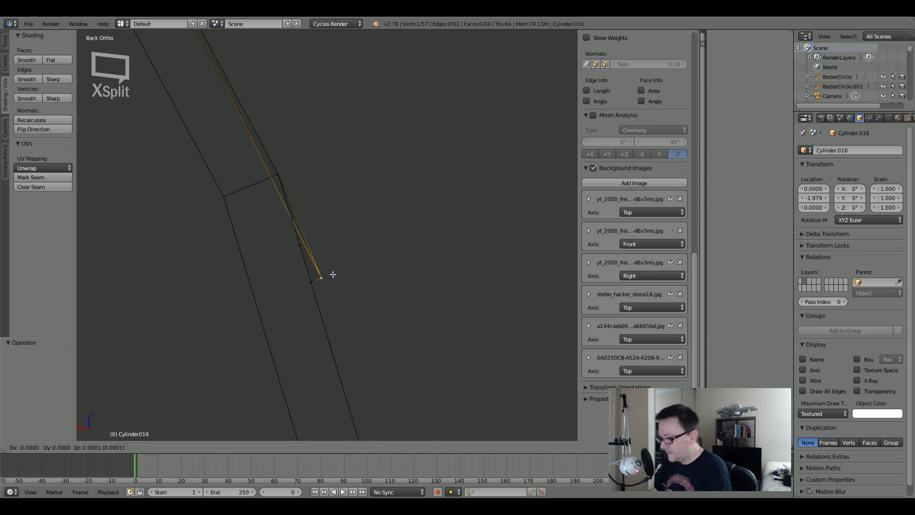
{"action": "left_click", "coordinate": [302, 152]}
{"action": "scroll", "coordinate": [280, 161], "scroll_direction": "up", "scroll_amount": 4}
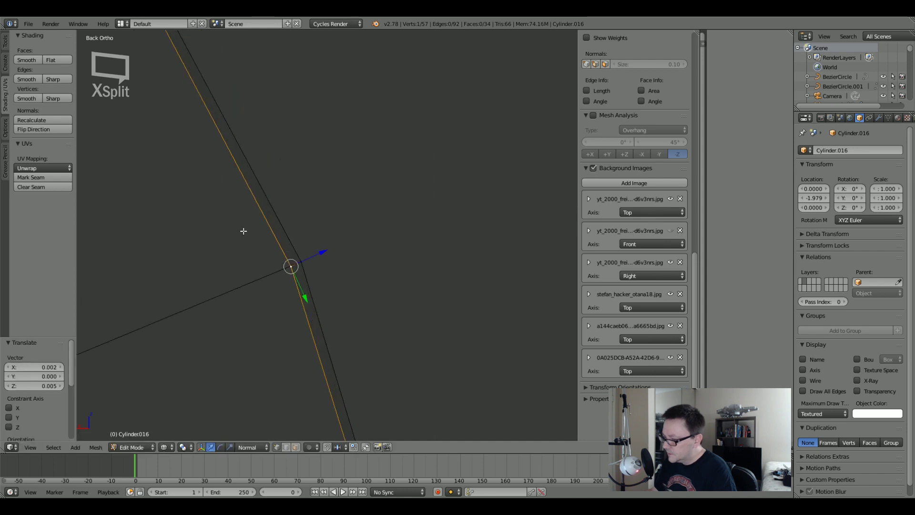
{"action": "key", "text": "g"}
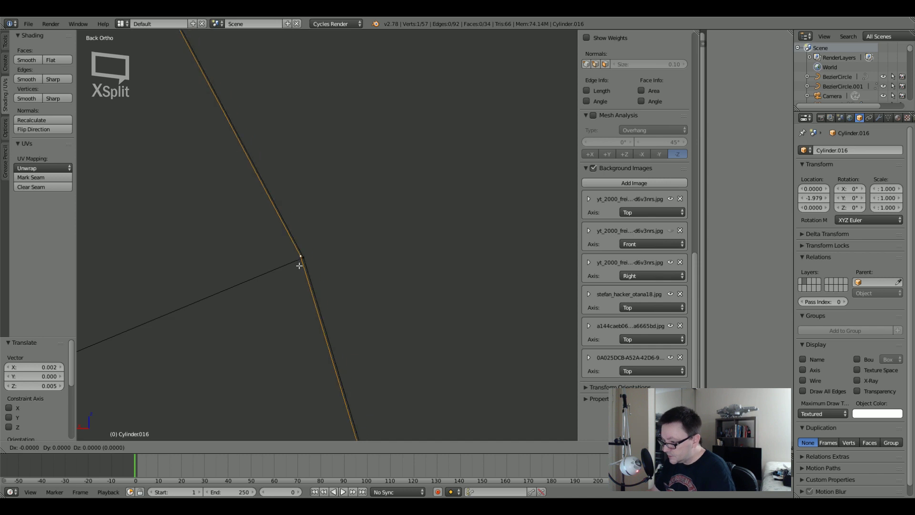
{"action": "left_click", "coordinate": [326, 284]}
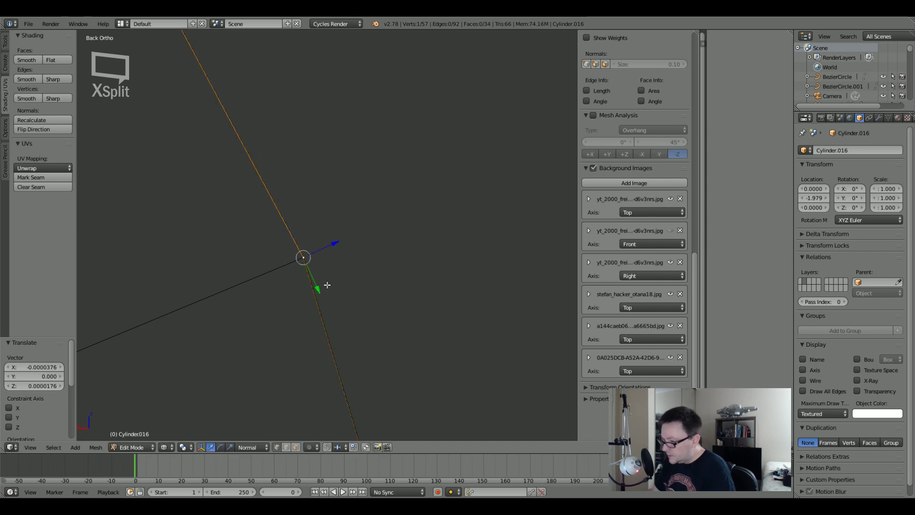
Dissolve the upper of the two diagonal edges across the lower window's rear frame corner.
{"action": "middle_click_drag", "start_coordinate": [326, 284], "coordinate": [286, 278]}
{"action": "key", "text": "z"}
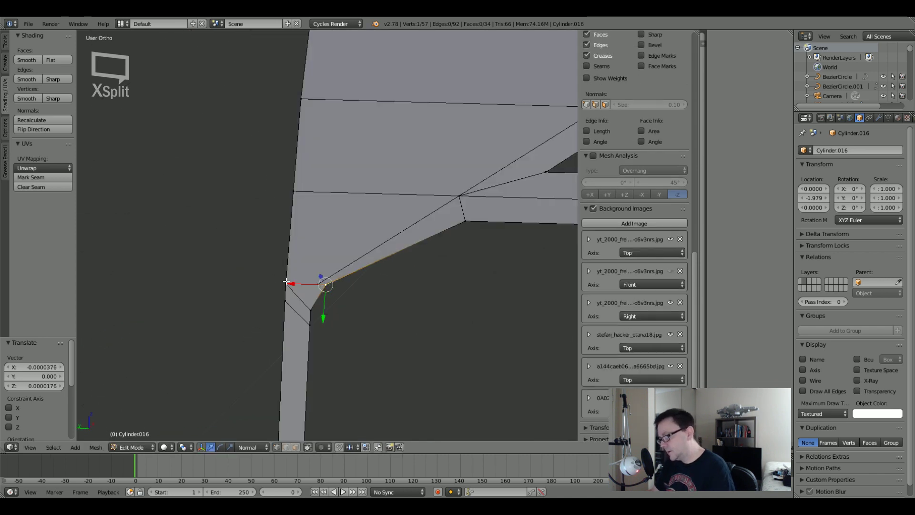
{"action": "mouse_move", "coordinate": [370, 292]}
{"action": "middle_mouse_down"}
{"action": "mouse_move", "coordinate": [357, 311]}
{"action": "mouse_move", "coordinate": [418, 256]}
{"action": "mouse_move", "coordinate": [504, 275]}
{"action": "mouse_move", "coordinate": [453, 282]}
{"action": "mouse_move", "coordinate": [467, 247]}
{"action": "mouse_move", "coordinate": [484, 256]}
{"action": "mouse_move", "coordinate": [465, 210]}
{"action": "mouse_move", "coordinate": [363, 278]}
{"action": "mouse_move", "coordinate": [310, 278]}
{"action": "middle_mouse_up"}
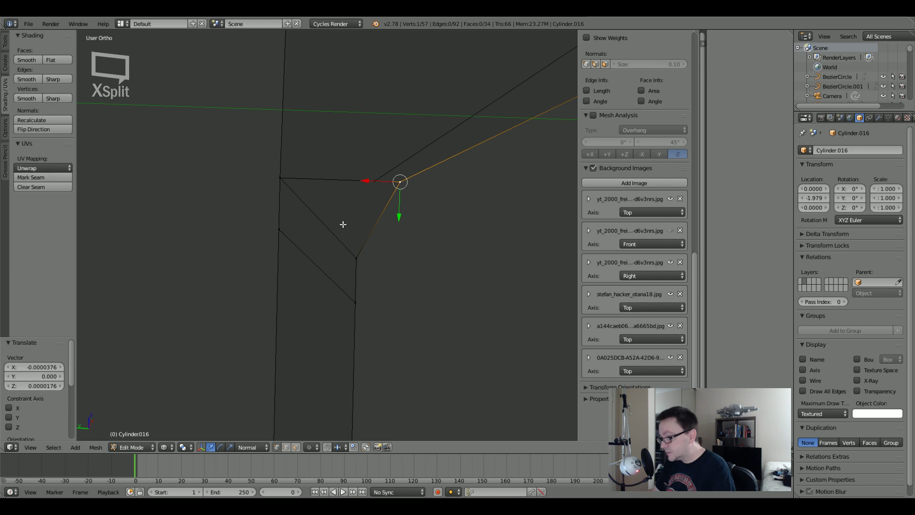
{"action": "left_click", "coordinate": [284, 446]}
{"action": "right_click", "coordinate": [324, 224]}
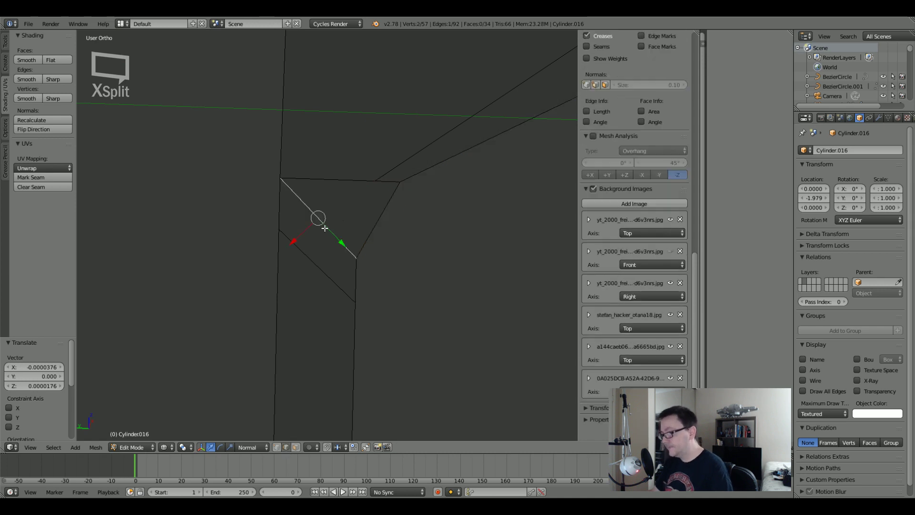
{"action": "key", "text": "x"}
{"action": "left_click", "coordinate": [305, 238]}
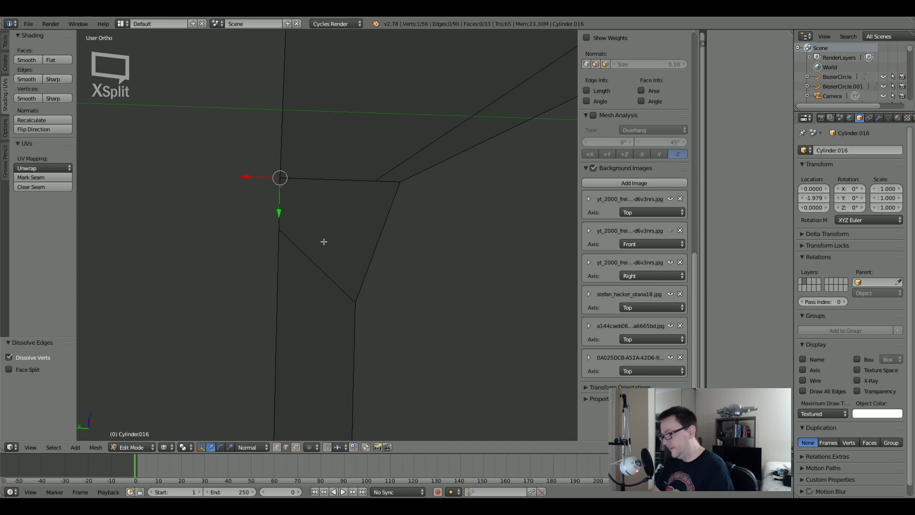
{"action": "scroll", "coordinate": [323, 257], "scroll_direction": "down", "scroll_amount": 5}
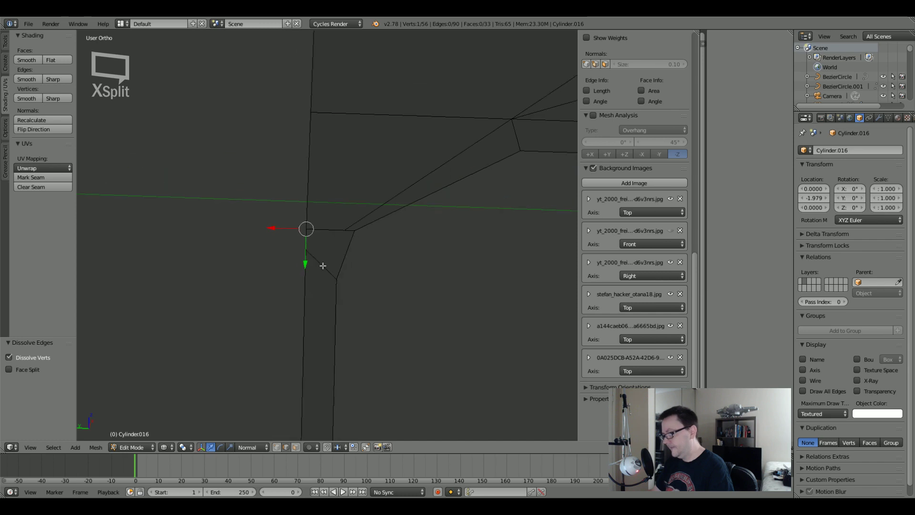
{"action": "key", "text": "KP_6"}
{"action": "key", "text": "ctrl+KP_1"}
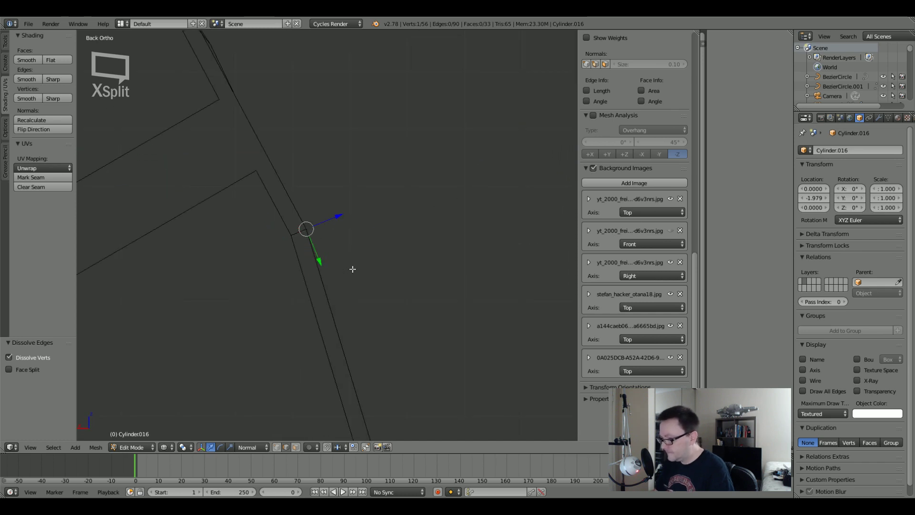
Dissolve the sloped bar's inner edge between the rear corner and the junction with the horizontal bar.
{"action": "mouse_move", "coordinate": [307, 270]}
{"action": "middle_mouse_down"}
{"action": "mouse_move", "coordinate": [343, 208]}
{"action": "mouse_move", "coordinate": [317, 212]}
{"action": "mouse_move", "coordinate": [330, 217]}
{"action": "mouse_move", "coordinate": [282, 196]}
{"action": "mouse_move", "coordinate": [291, 240]}
{"action": "mouse_move", "coordinate": [326, 190]}
{"action": "mouse_move", "coordinate": [352, 215]}
{"action": "mouse_move", "coordinate": [329, 205]}
{"action": "mouse_move", "coordinate": [339, 201]}
{"action": "middle_mouse_up"}
{"action": "key", "text": "z"}
{"action": "key", "text": "a"}
{"action": "scroll", "coordinate": [339, 200], "scroll_direction": "up", "scroll_amount": 2}
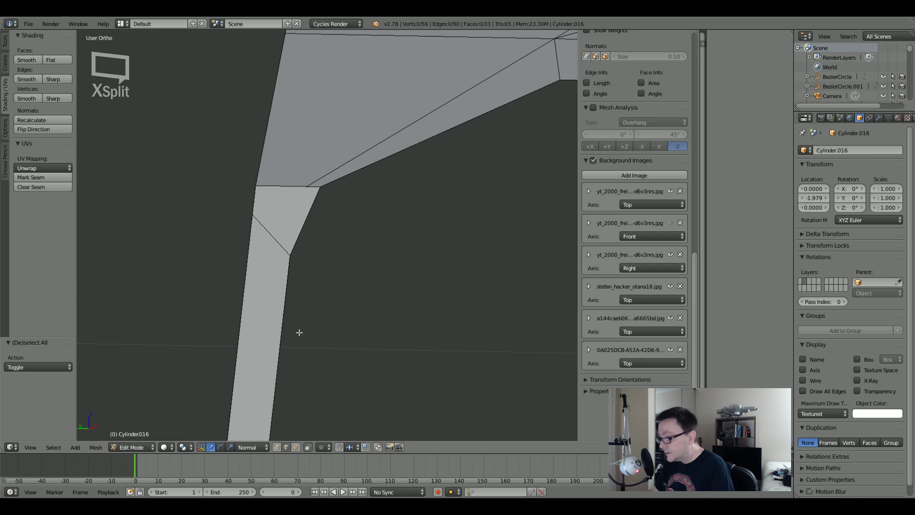
{"action": "right_click", "coordinate": [304, 185]}
{"action": "left_click", "coordinate": [277, 446]}
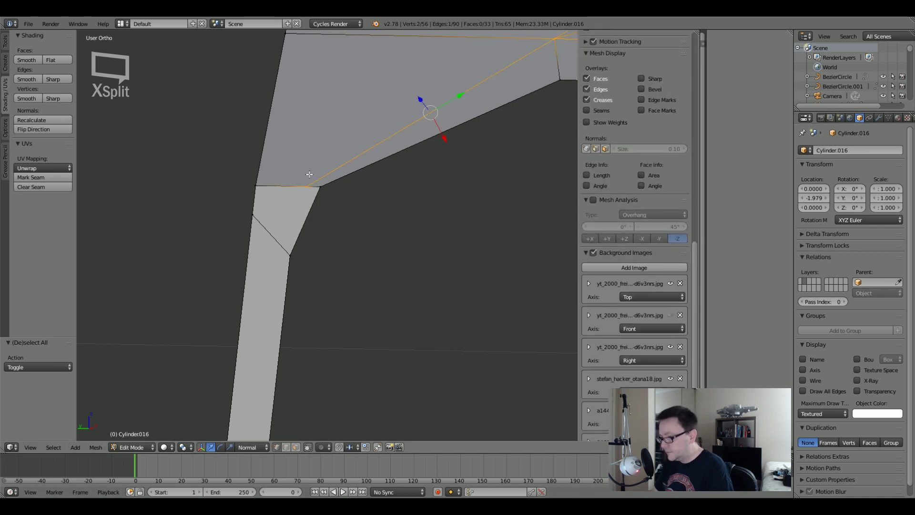
{"action": "right_click", "coordinate": [304, 186]}
{"action": "middle_click_drag", "start_coordinate": [305, 185], "coordinate": [309, 250]}
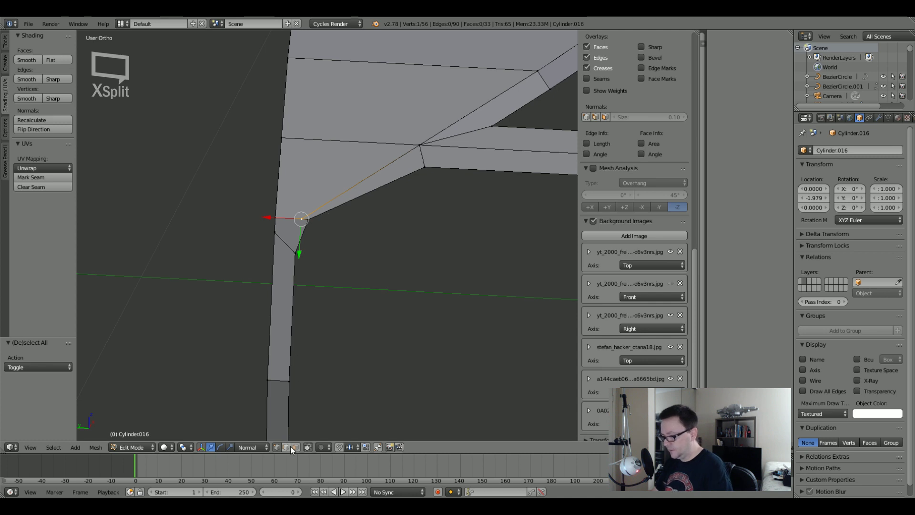
{"action": "right_click", "coordinate": [419, 144], "text": "shift"}
{"action": "key", "text": "x"}
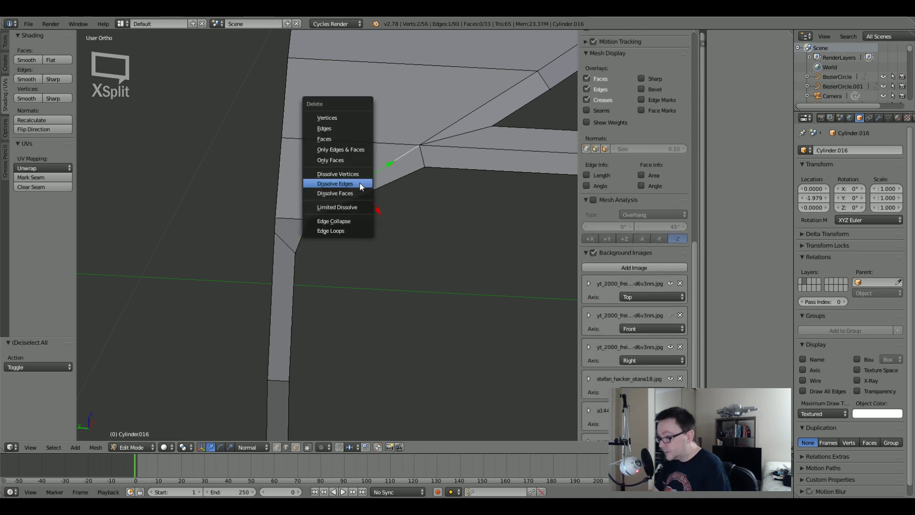
{"action": "left_click", "coordinate": [360, 184]}
Examine the frame's outer profile along the upper corners in back wireframe view for vertices off the curve.
{"action": "mouse_move", "coordinate": [362, 185]}
{"action": "middle_mouse_down"}
{"action": "mouse_move", "coordinate": [443, 174]}
{"action": "mouse_move", "coordinate": [431, 163]}
{"action": "mouse_move", "coordinate": [403, 270]}
{"action": "middle_mouse_up"}
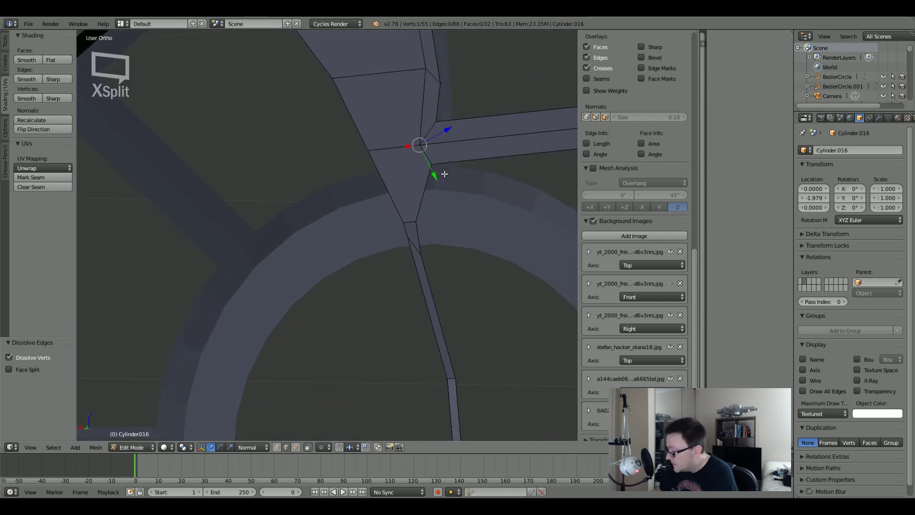
{"action": "key", "text": "ctrl+KP_1"}
{"action": "key", "text": "z"}
{"action": "scroll", "coordinate": [363, 231], "scroll_direction": "down", "scroll_amount": 6}
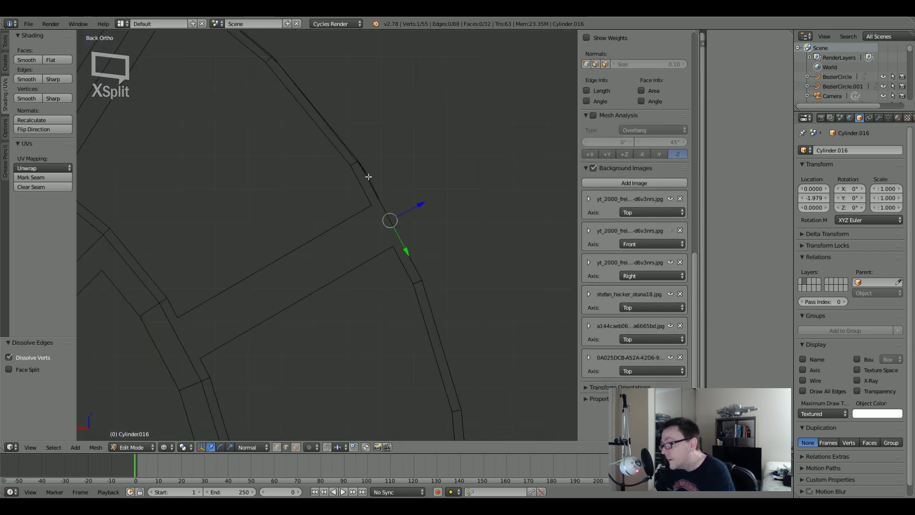
{"action": "scroll", "coordinate": [367, 184], "scroll_direction": "up", "scroll_amount": 6}
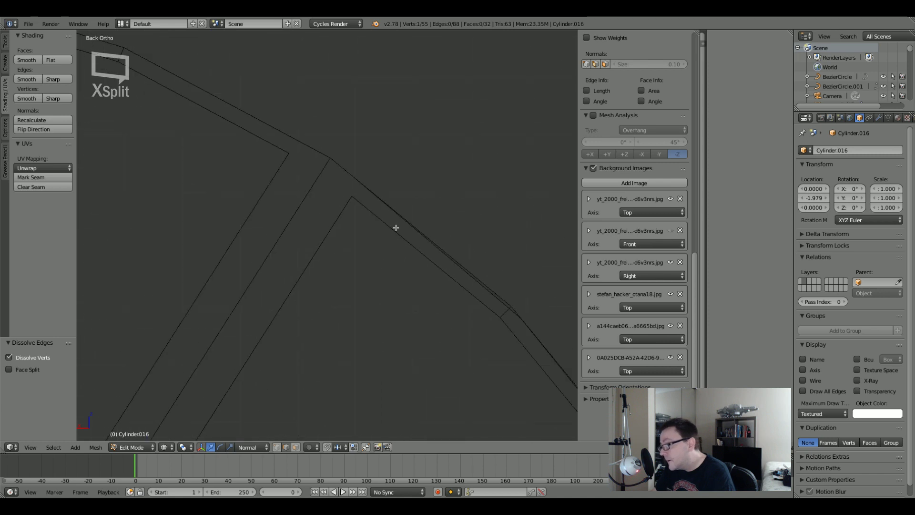
{"action": "key", "text": "Tab"}
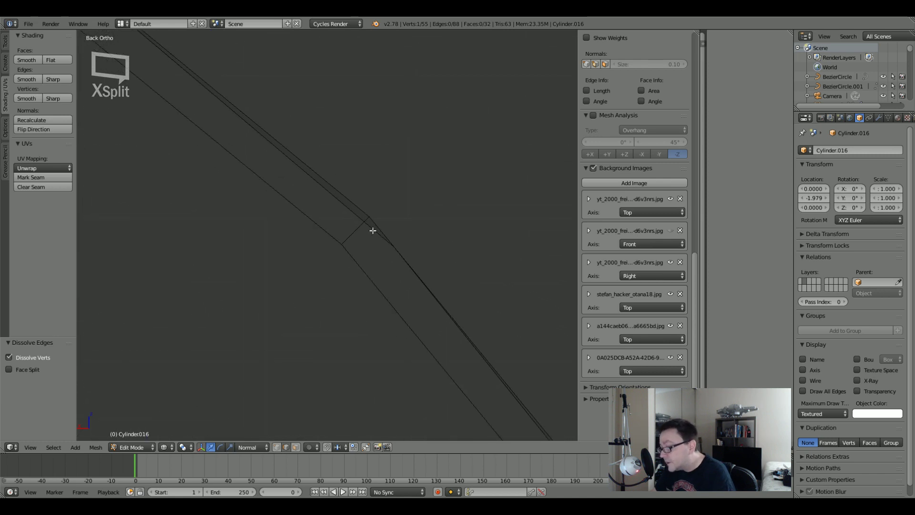
{"action": "key", "text": "Tab"}
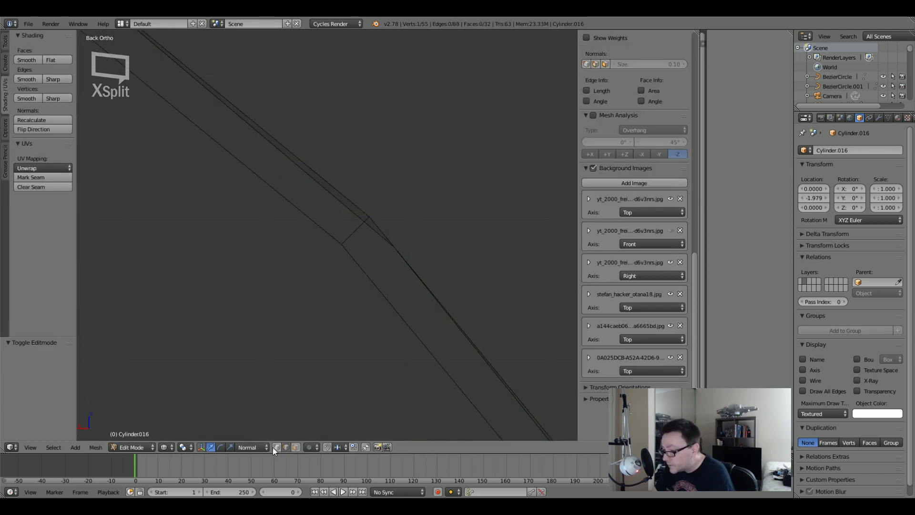
Move the upper window-side frame vertex onto the outer profile corner in back view, about 0.002 in X and 0.002 in Z.
{"action": "middle_click_drag", "start_coordinate": [358, 222], "coordinate": [484, 224]}
{"action": "scroll", "coordinate": [331, 260], "scroll_direction": "up", "scroll_amount": 6}
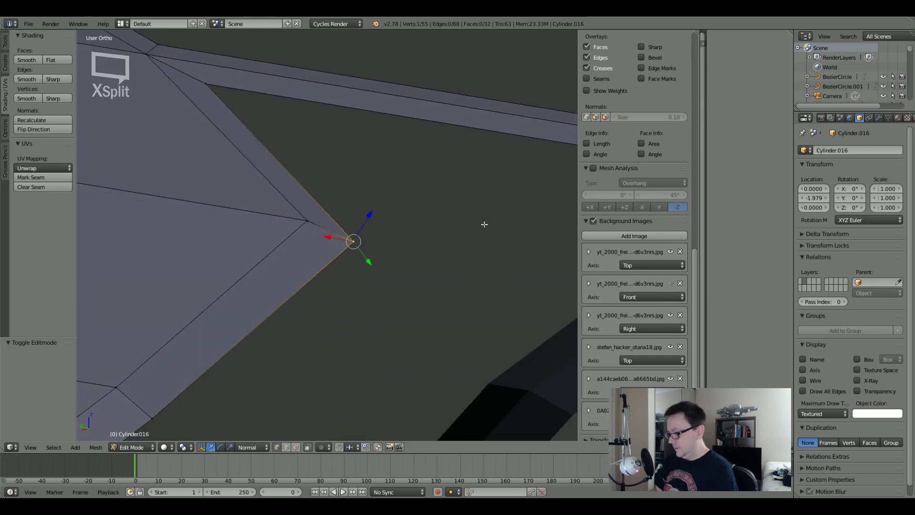
{"action": "key", "text": "ctrl+KP_1"}
{"action": "scroll", "coordinate": [290, 199], "scroll_direction": "up", "scroll_amount": 6}
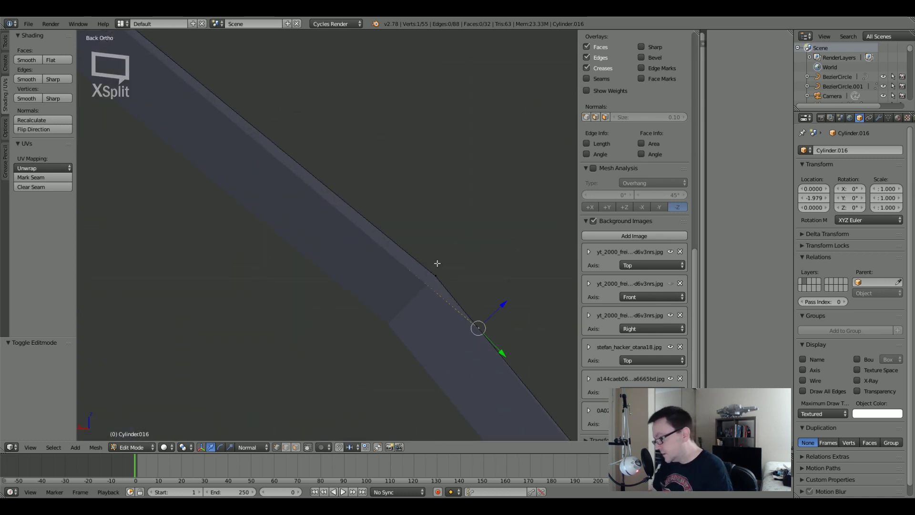
{"action": "middle_click_drag", "start_coordinate": [449, 304], "coordinate": [449, 321]}
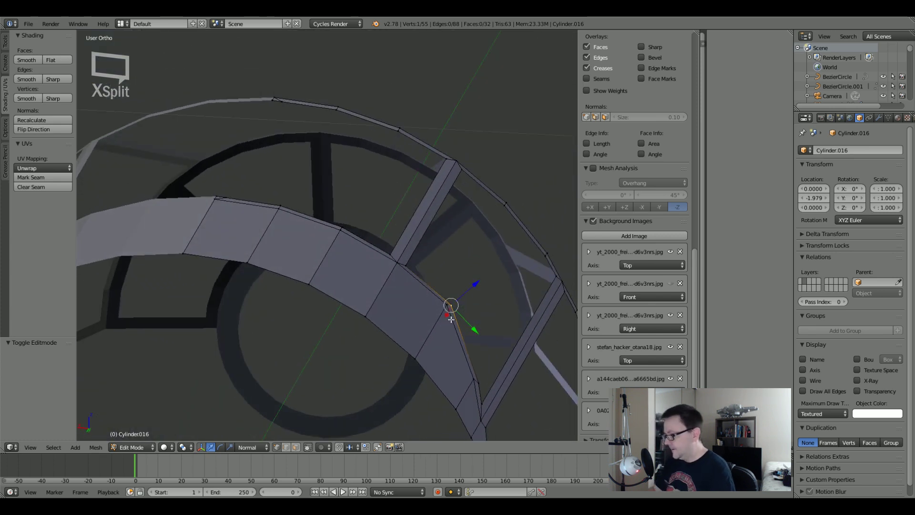
{"action": "key", "text": "ctrl+KP_1"}
{"action": "scroll", "coordinate": [450, 320], "scroll_direction": "up", "scroll_amount": 5}
{"action": "scroll", "coordinate": [634, 238], "scroll_direction": "down", "scroll_amount": 3}
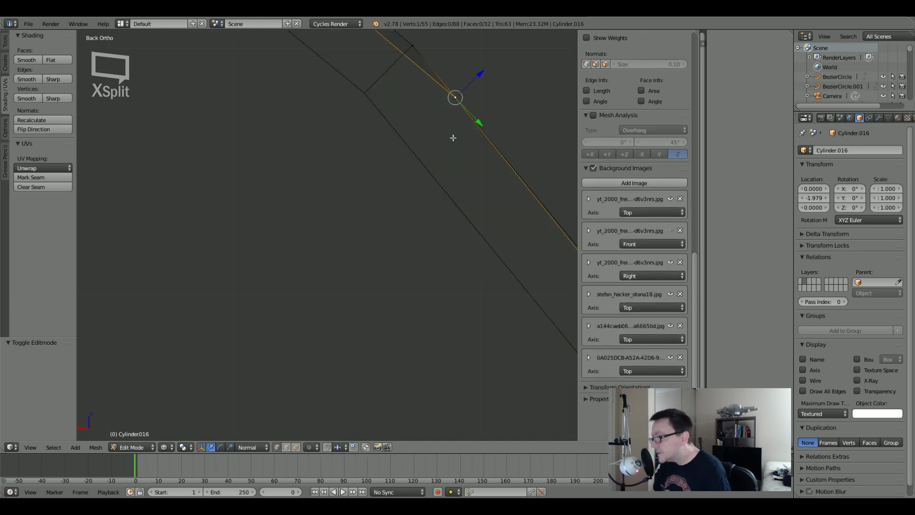
{"action": "scroll", "coordinate": [433, 301], "scroll_direction": "up", "scroll_amount": 3}
{"action": "key", "text": "g"}
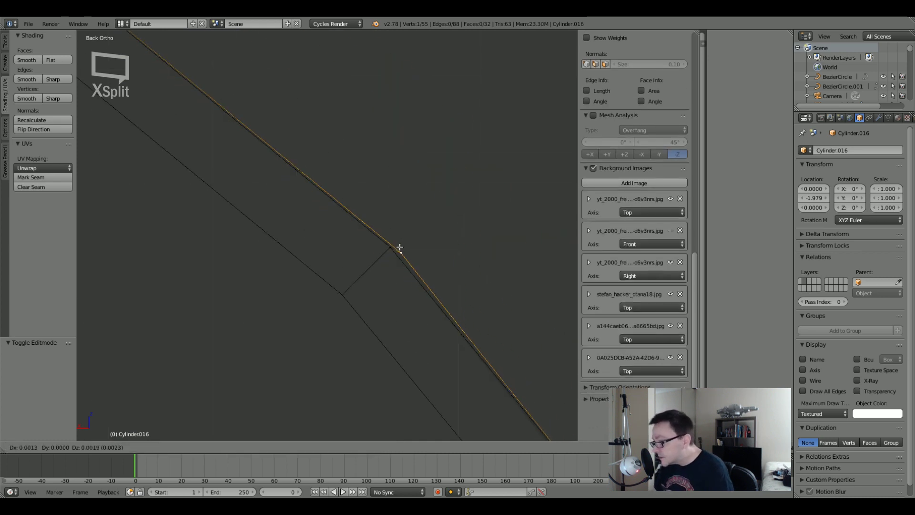
{"action": "left_click", "coordinate": [333, 191]}
{"action": "scroll", "coordinate": [334, 191], "scroll_direction": "down", "scroll_amount": 4}
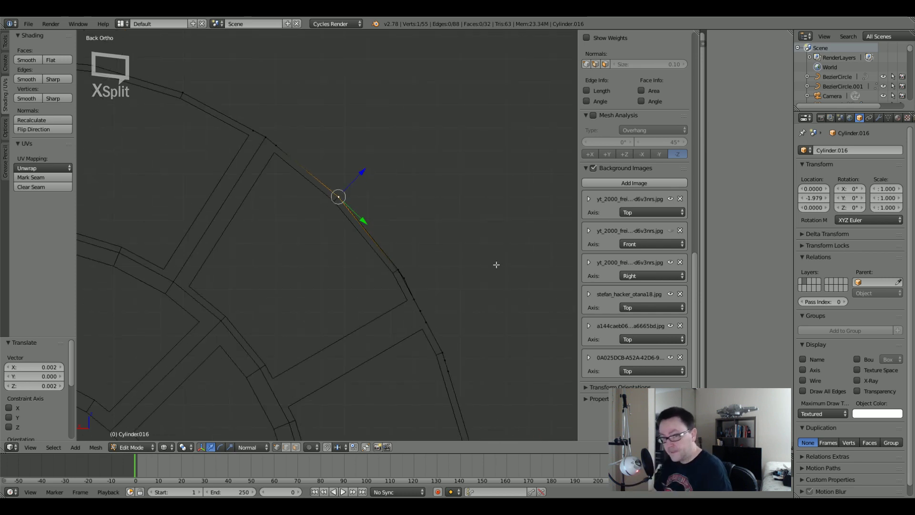
Move the next window-side vertex down the frame onto the profile corner in back view, about 0.0025 in X and 0.0038 in Z.
{"action": "mouse_move", "coordinate": [496, 264]}
{"action": "middle_mouse_down"}
{"action": "mouse_move", "coordinate": [521, 270]}
{"action": "mouse_move", "coordinate": [403, 281]}
{"action": "mouse_move", "coordinate": [413, 261]}
{"action": "mouse_move", "coordinate": [388, 255]}
{"action": "mouse_move", "coordinate": [373, 235]}
{"action": "mouse_move", "coordinate": [409, 249]}
{"action": "mouse_move", "coordinate": [364, 237]}
{"action": "mouse_move", "coordinate": [407, 221]}
{"action": "mouse_move", "coordinate": [295, 298]}
{"action": "mouse_move", "coordinate": [281, 293]}
{"action": "mouse_move", "coordinate": [367, 292]}
{"action": "mouse_move", "coordinate": [296, 283]}
{"action": "mouse_move", "coordinate": [304, 291]}
{"action": "middle_mouse_up"}
{"action": "key", "text": "a"}
{"action": "key", "text": "z"}
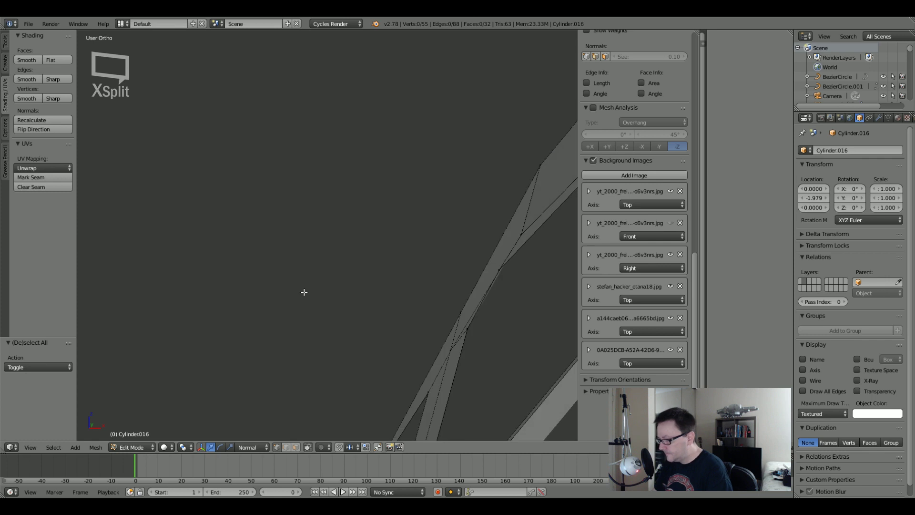
{"action": "right_click", "coordinate": [483, 255]}
{"action": "middle_click_drag", "start_coordinate": [483, 255], "coordinate": [389, 280]}
{"action": "key", "text": "ctrl+KP_1"}
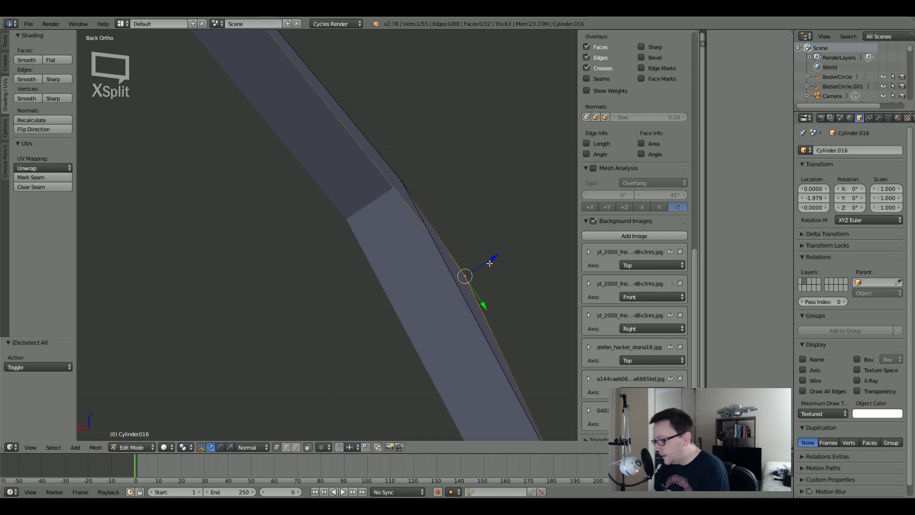
{"action": "key", "text": "g"}
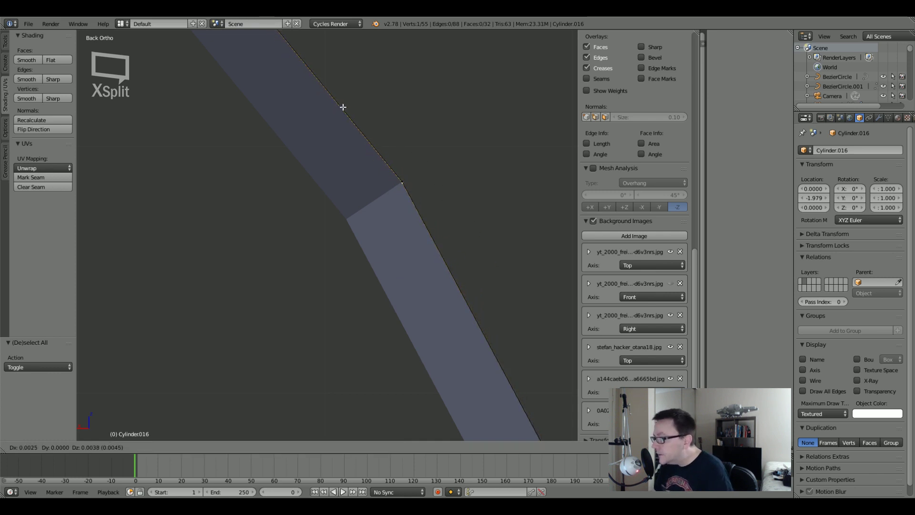
{"action": "left_click", "coordinate": [343, 107]}
{"action": "scroll", "coordinate": [444, 226], "scroll_direction": "up", "scroll_amount": 3}
{"action": "key", "text": "g"}
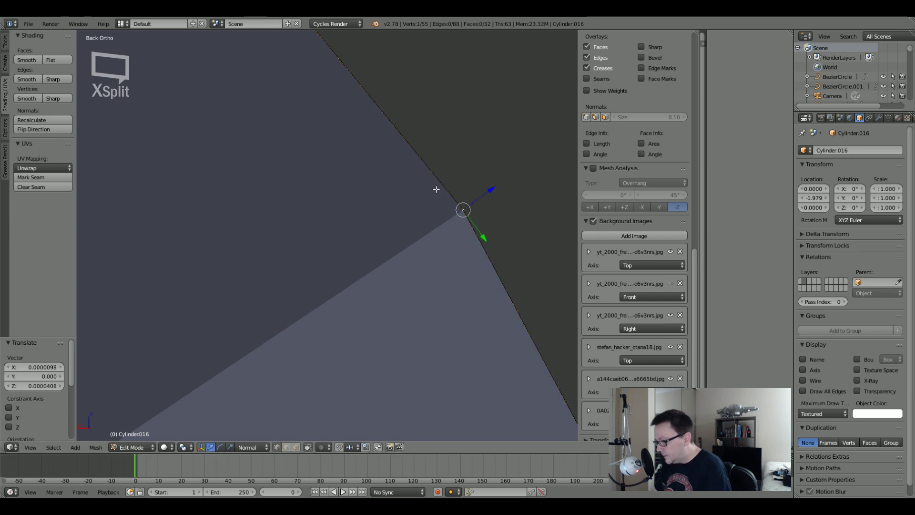
Straighten the sloped bar's window-side edge in right view by shifting its middle vertex about 0.0062 toward the nose along the normal-oriented X axis.
{"action": "scroll", "coordinate": [436, 189], "scroll_direction": "down", "scroll_amount": 6}
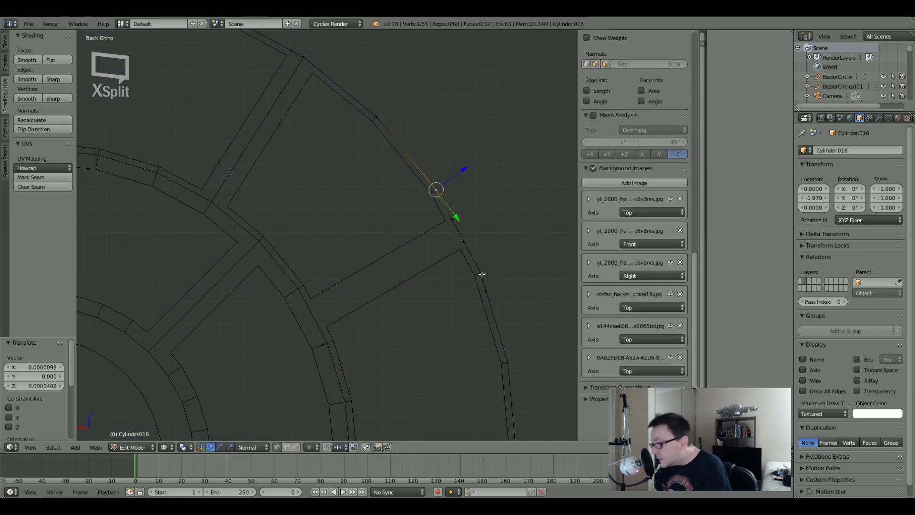
{"action": "scroll", "coordinate": [467, 262], "scroll_direction": "up", "scroll_amount": 4}
{"action": "scroll", "coordinate": [468, 262], "scroll_direction": "down", "scroll_amount": 5}
{"action": "scroll", "coordinate": [444, 189], "scroll_direction": "up", "scroll_amount": 3}
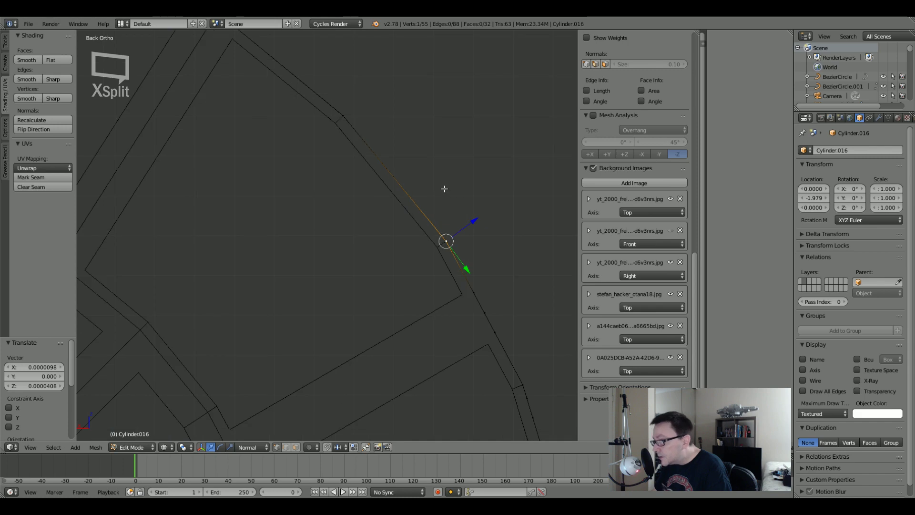
{"action": "middle_click_drag", "start_coordinate": [444, 188], "coordinate": [381, 228]}
{"action": "scroll", "coordinate": [392, 228], "scroll_direction": "up", "scroll_amount": 6}
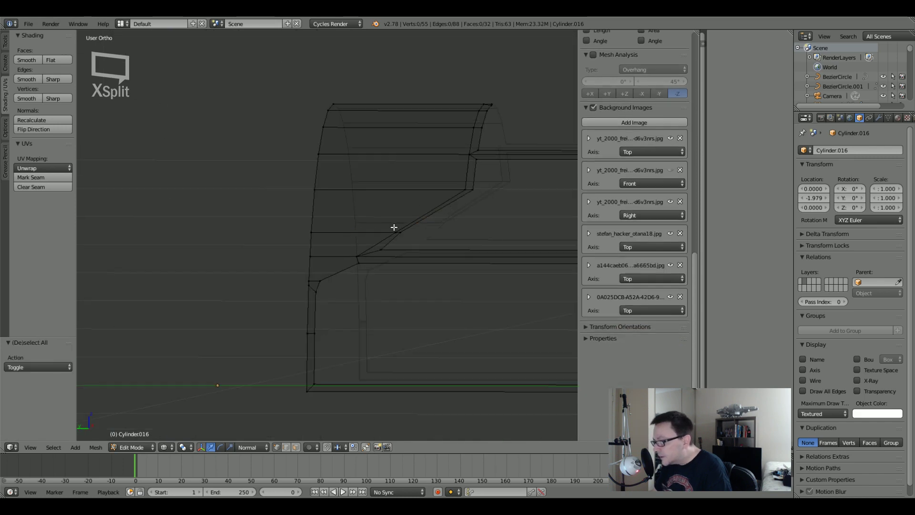
{"action": "key", "text": "z"}
{"action": "key", "text": "a"}
{"action": "mouse_move", "coordinate": [467, 272]}
{"action": "middle_mouse_down"}
{"action": "mouse_move", "coordinate": [490, 259]}
{"action": "mouse_move", "coordinate": [439, 260]}
{"action": "middle_mouse_up"}
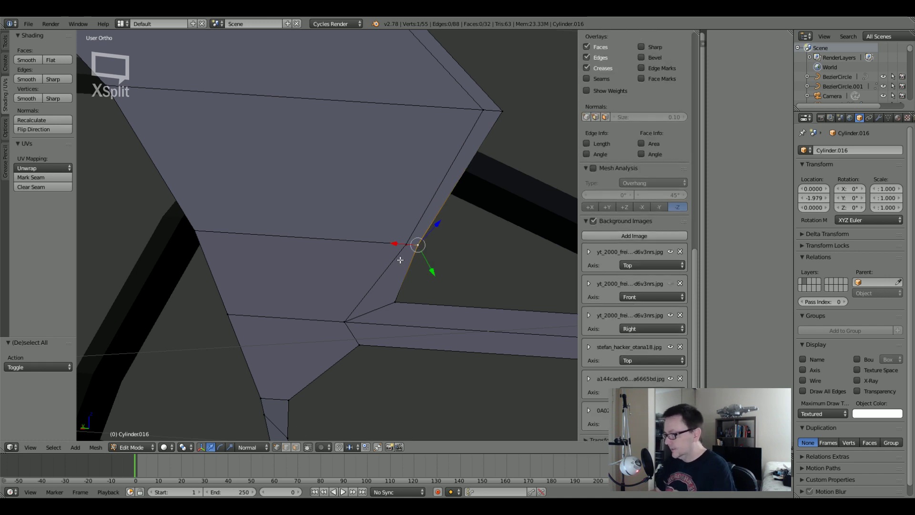
{"action": "key", "text": "KP_3"}
{"action": "key", "text": "z"}
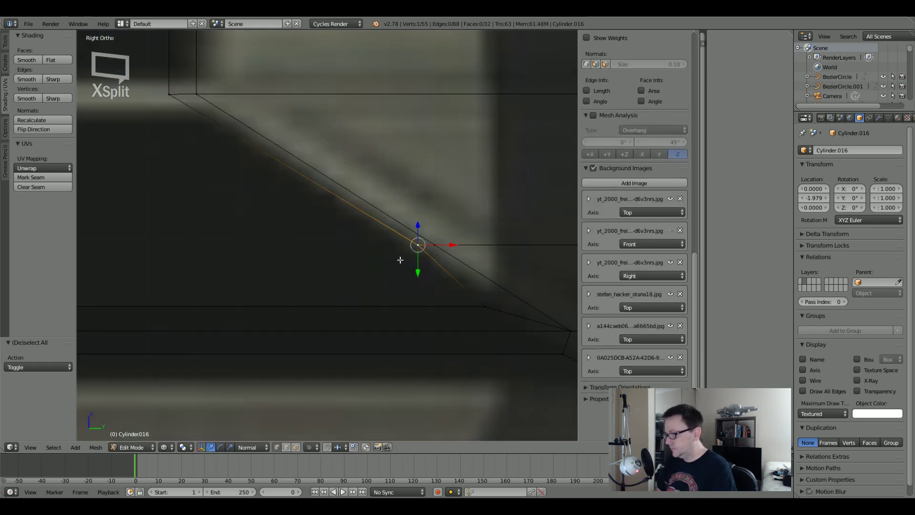
{"action": "scroll", "coordinate": [417, 250], "scroll_direction": "up", "scroll_amount": 2}
{"action": "key", "text": "g"}
{"action": "key", "text": "x"}
{"action": "key", "text": "x"}
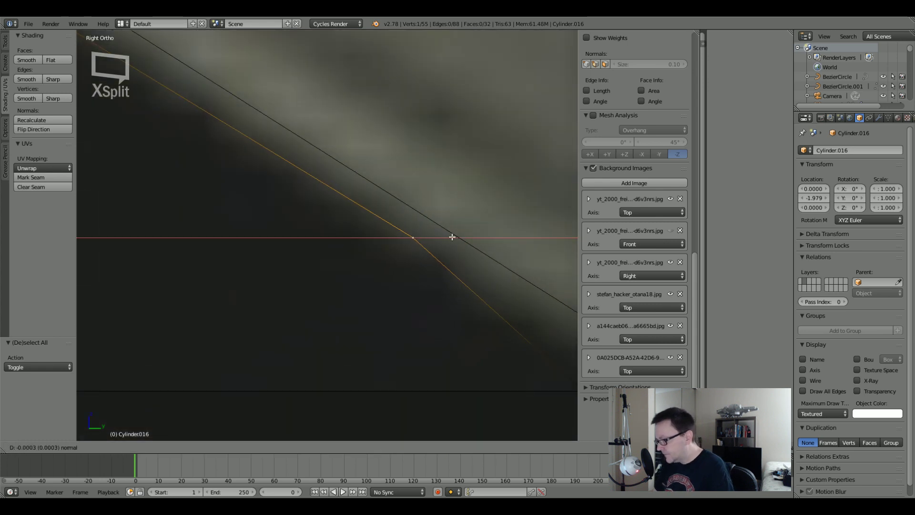
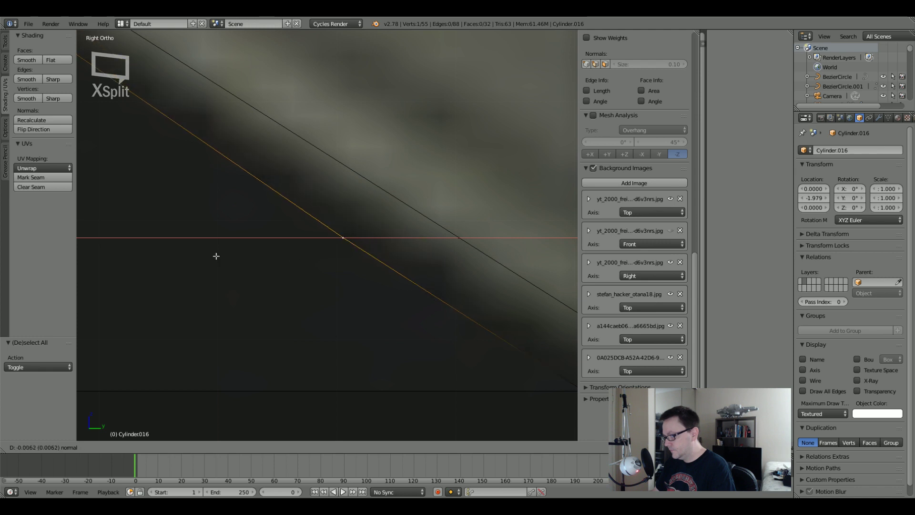
{"action": "left_click", "coordinate": [354, 266]}
{"action": "scroll", "coordinate": [353, 266], "scroll_direction": "down", "scroll_amount": 5}
{"action": "key", "text": "a"}
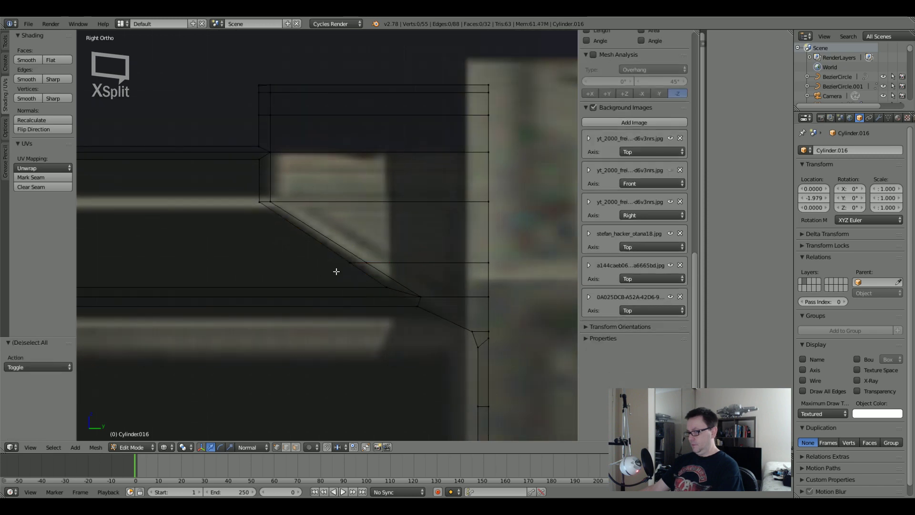
Examine the sloped bar's straightened edge and its junction with the horizontal bar in shaded and side views.
{"action": "scroll", "coordinate": [336, 271], "scroll_direction": "up", "scroll_amount": 1}
{"action": "key", "text": "z"}
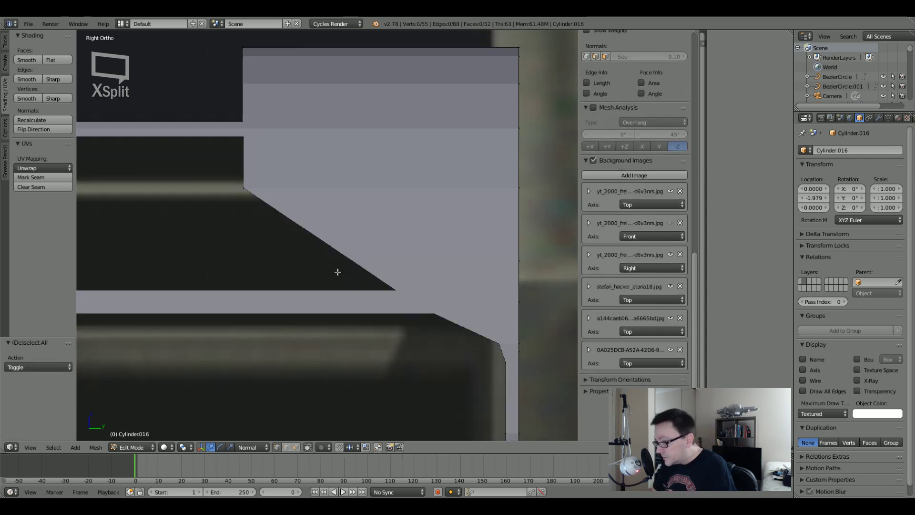
{"action": "middle_click_drag", "start_coordinate": [374, 256], "coordinate": [304, 238]}
{"action": "scroll", "coordinate": [334, 253], "scroll_direction": "down", "scroll_amount": 3}
{"action": "scroll", "coordinate": [341, 254], "scroll_direction": "up", "scroll_amount": 8}
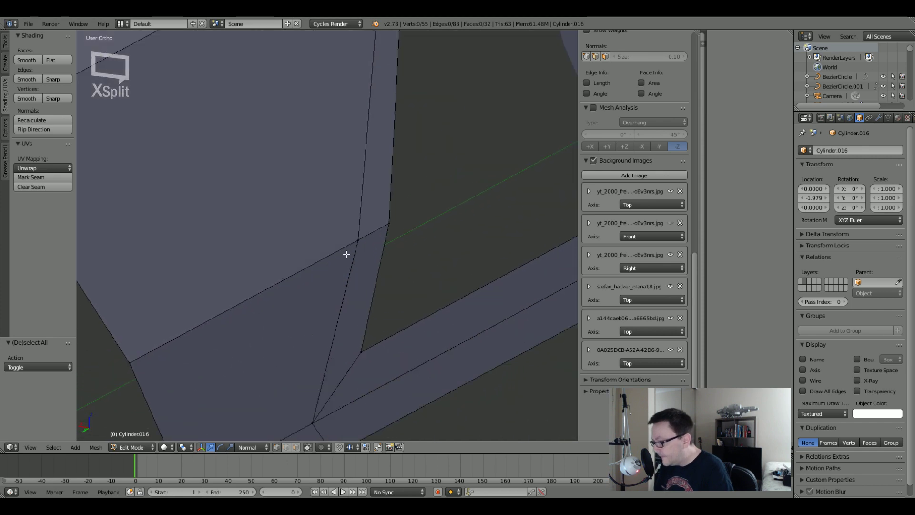
{"action": "right_click", "coordinate": [386, 226]}
{"action": "middle_click_drag", "start_coordinate": [386, 226], "coordinate": [417, 211]}
{"action": "key", "text": "a"}
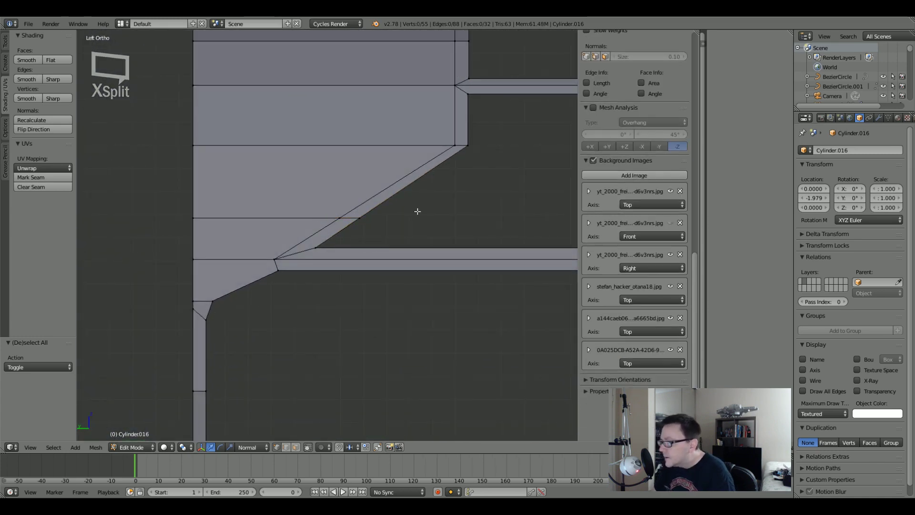
{"action": "scroll", "coordinate": [354, 226], "scroll_direction": "up", "scroll_amount": 4}
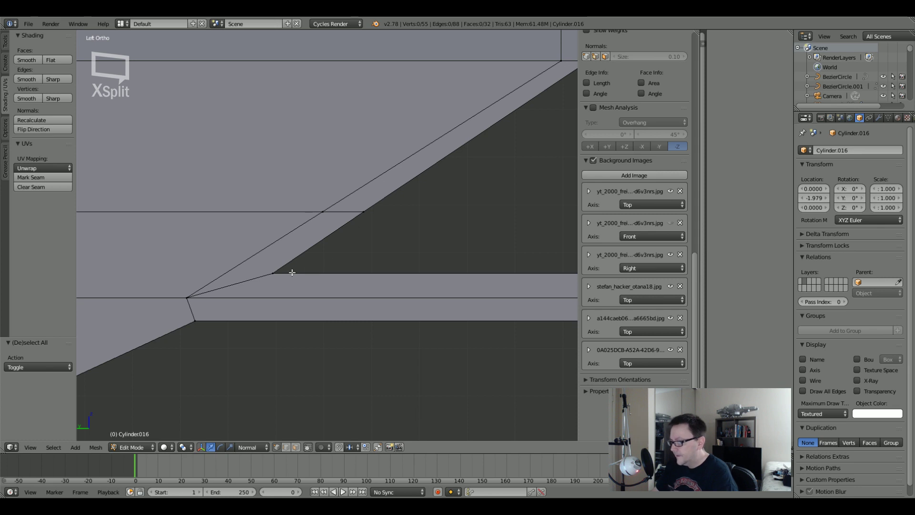
{"action": "scroll", "coordinate": [272, 275], "scroll_direction": "down", "scroll_amount": 4}
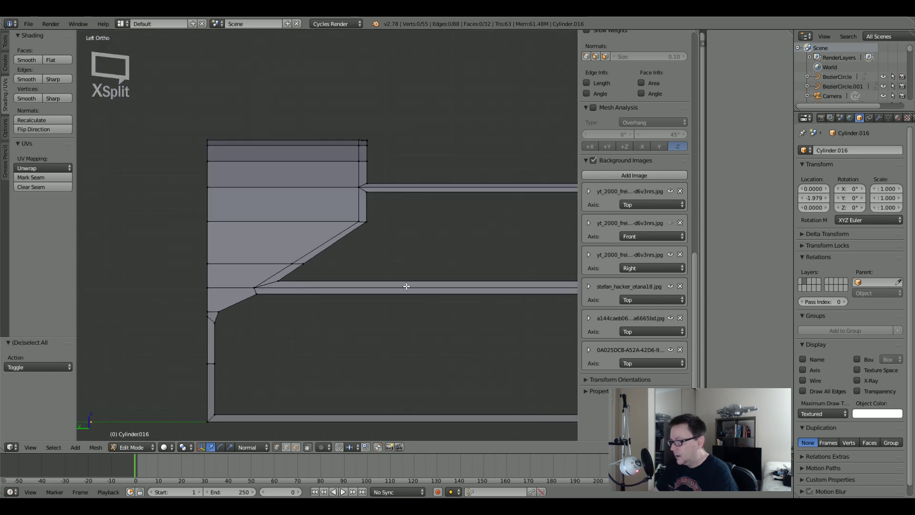
Leave mesh editing and show layer 1 with the rest of the ship alongside the cockpit frame.
{"action": "key", "text": "Tab"}
{"action": "middle_click_drag", "start_coordinate": [406, 286], "coordinate": [320, 322]}
{"action": "key", "text": "a"}
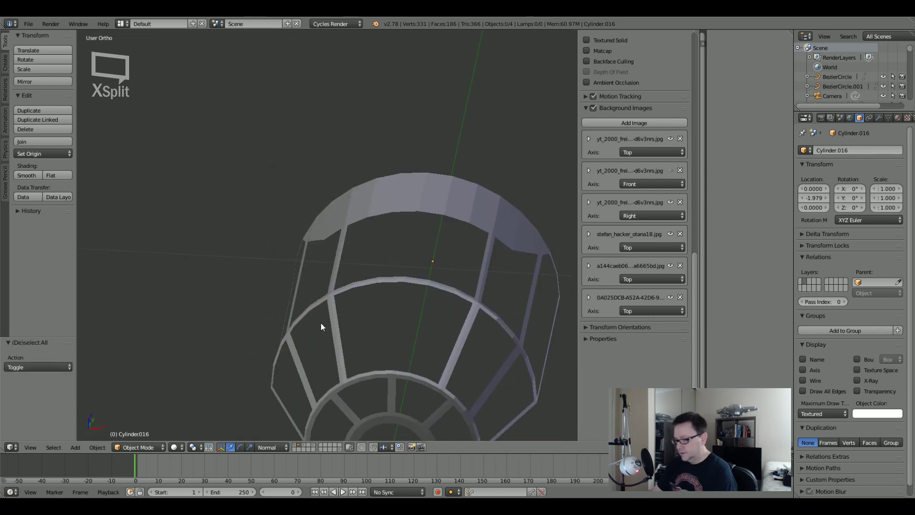
{"action": "key", "text": "shift+1"}
{"action": "scroll", "coordinate": [319, 324], "scroll_direction": "down", "scroll_amount": 5}
{"action": "middle_click_drag", "start_coordinate": [395, 340], "coordinate": [347, 297]}
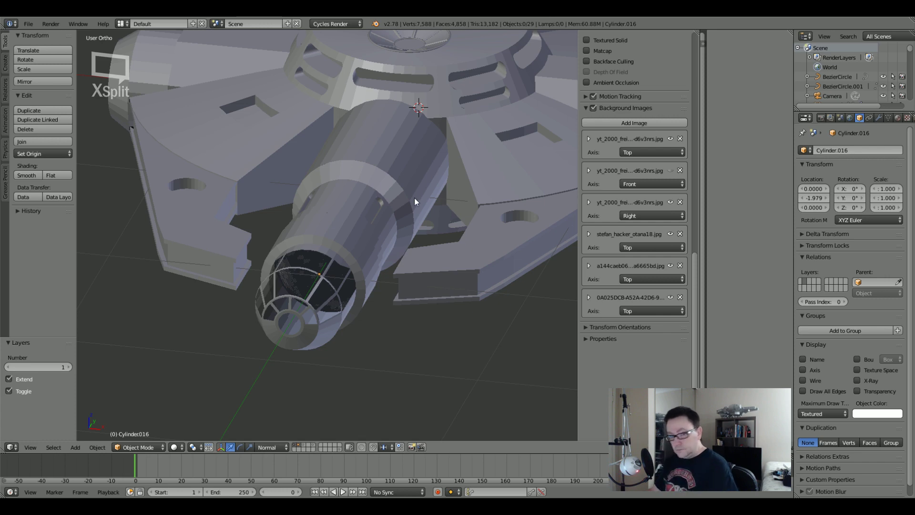
Examine the central hull's slots and the cockpit's window openings from above and up close.
{"action": "middle_click_drag", "start_coordinate": [417, 198], "coordinate": [416, 179]}
{"action": "scroll", "coordinate": [419, 180], "scroll_direction": "up", "scroll_amount": 3}
{"action": "scroll", "coordinate": [355, 255], "scroll_direction": "up", "scroll_amount": 5}
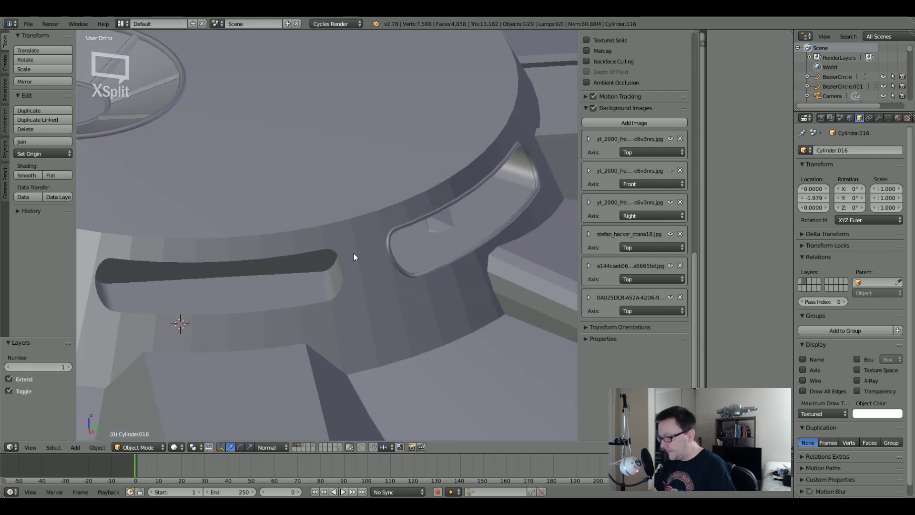
{"action": "scroll", "coordinate": [384, 256], "scroll_direction": "down", "scroll_amount": 5}
{"action": "scroll", "coordinate": [383, 254], "scroll_direction": "down", "scroll_amount": 5}
{"action": "middle_click_drag", "start_coordinate": [359, 250], "coordinate": [331, 252]}
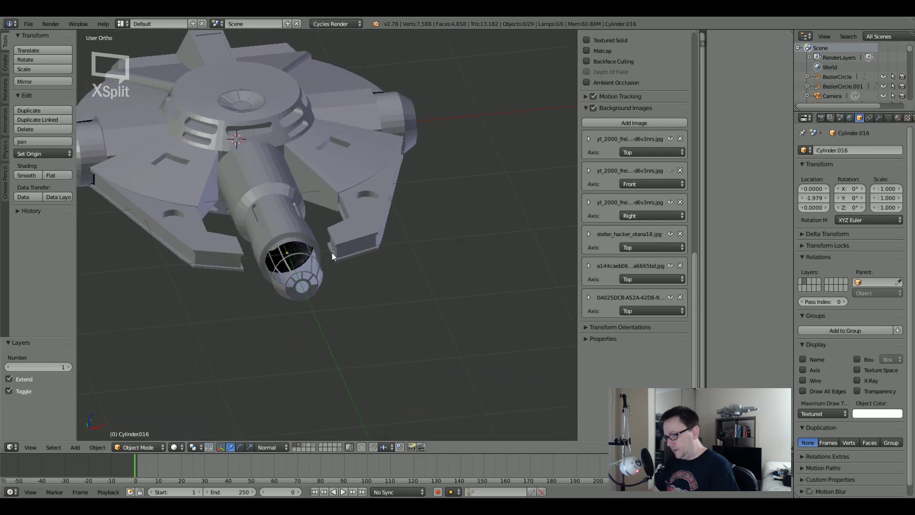
{"action": "scroll", "coordinate": [258, 256], "scroll_direction": "up", "scroll_amount": 5}
{"action": "scroll", "coordinate": [259, 255], "scroll_direction": "up", "scroll_amount": 2}
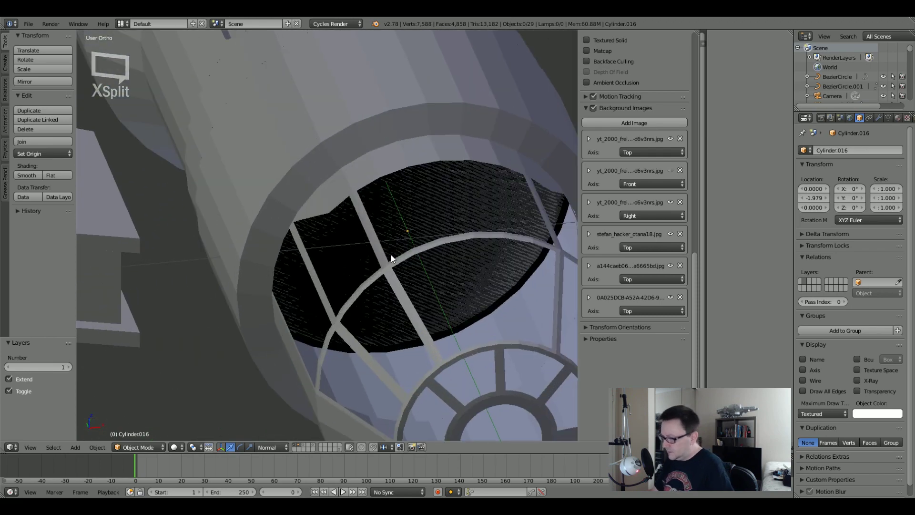
{"action": "scroll", "coordinate": [391, 254], "scroll_direction": "up", "scroll_amount": 4}
{"action": "scroll", "coordinate": [391, 253], "scroll_direction": "down", "scroll_amount": 5}
{"action": "middle_click_drag", "start_coordinate": [391, 254], "coordinate": [434, 251]}
Inspect the cylindrical section's window frame mesh in Edit Mode against the surrounding collar and cone.
{"action": "right_click", "coordinate": [347, 255]}
{"action": "key", "text": "Tab"}
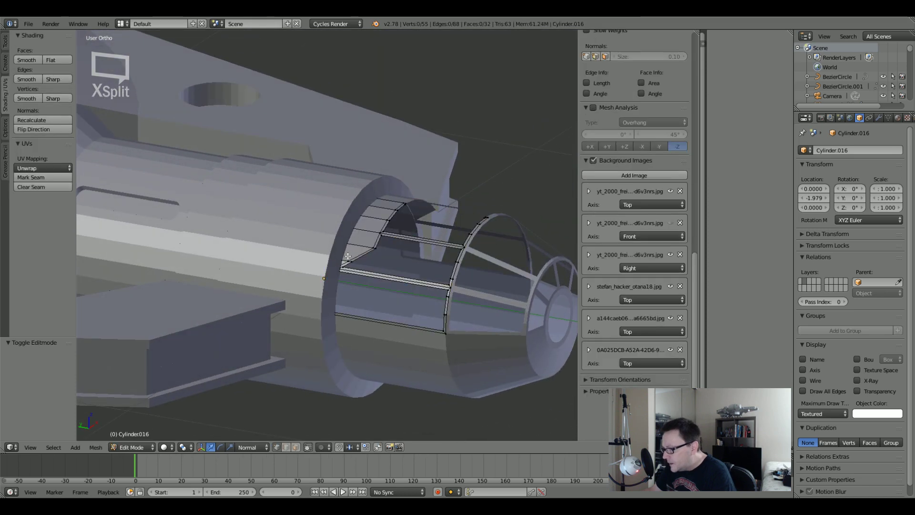
{"action": "scroll", "coordinate": [412, 280], "scroll_direction": "up", "scroll_amount": 5}
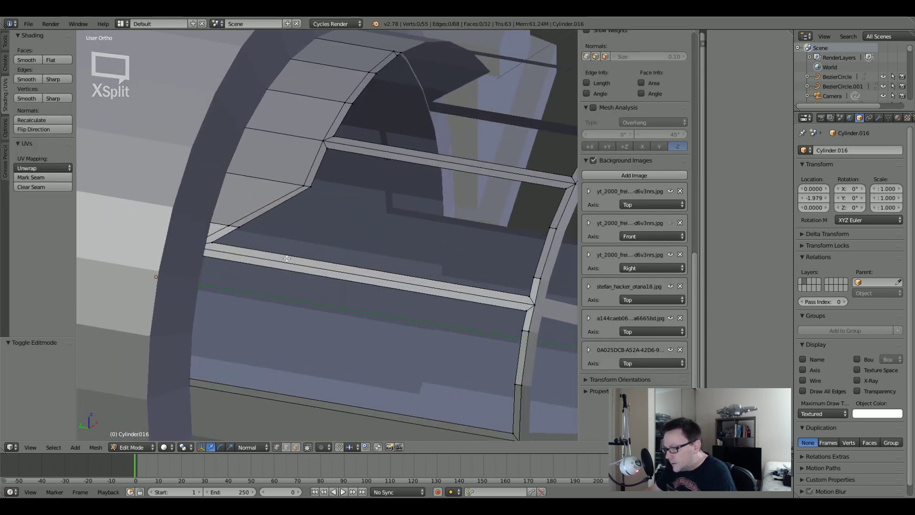
{"action": "middle_click_drag", "start_coordinate": [250, 239], "coordinate": [392, 275]}
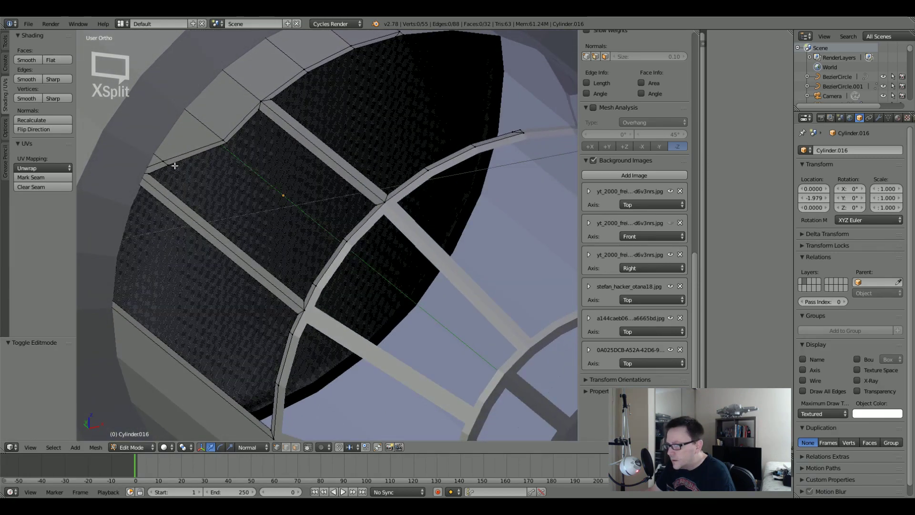
{"action": "middle_click_drag", "start_coordinate": [175, 165], "coordinate": [202, 178]}
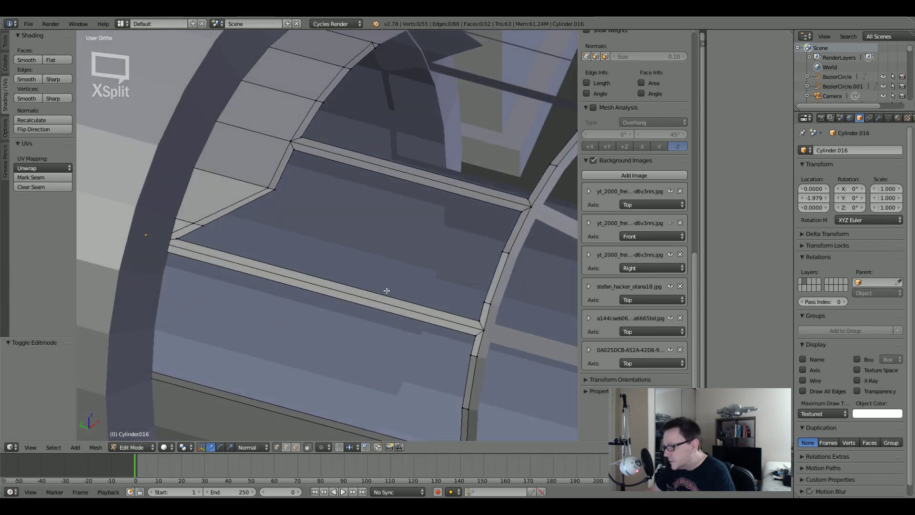
{"action": "scroll", "coordinate": [342, 266], "scroll_direction": "down", "scroll_amount": 5}
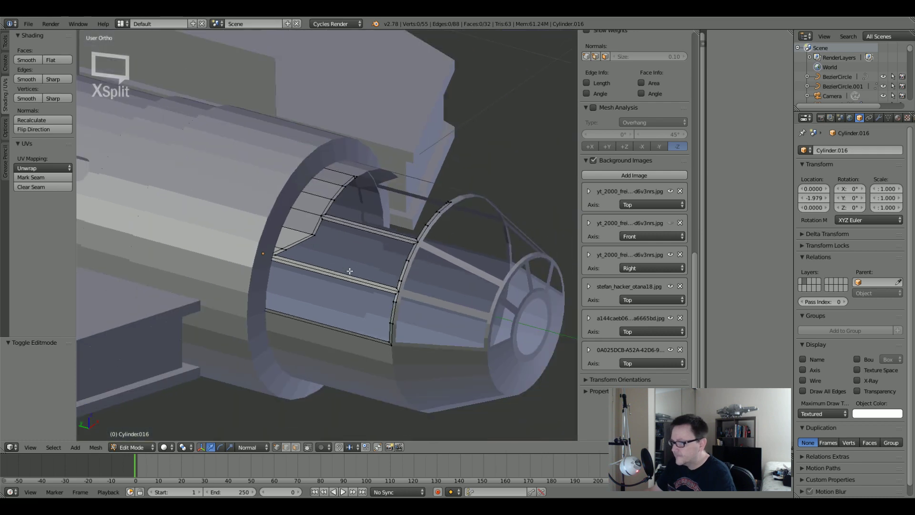
{"action": "middle_click_drag", "start_coordinate": [342, 266], "coordinate": [351, 282]}
Return to Object Mode with nothing selected and review the finished cockpit windows against the whole ship.
{"action": "key", "text": "Tab"}
{"action": "key", "text": "a"}
{"action": "scroll", "coordinate": [389, 268], "scroll_direction": "down", "scroll_amount": 8}
{"action": "scroll", "coordinate": [391, 279], "scroll_direction": "up", "scroll_amount": 2}
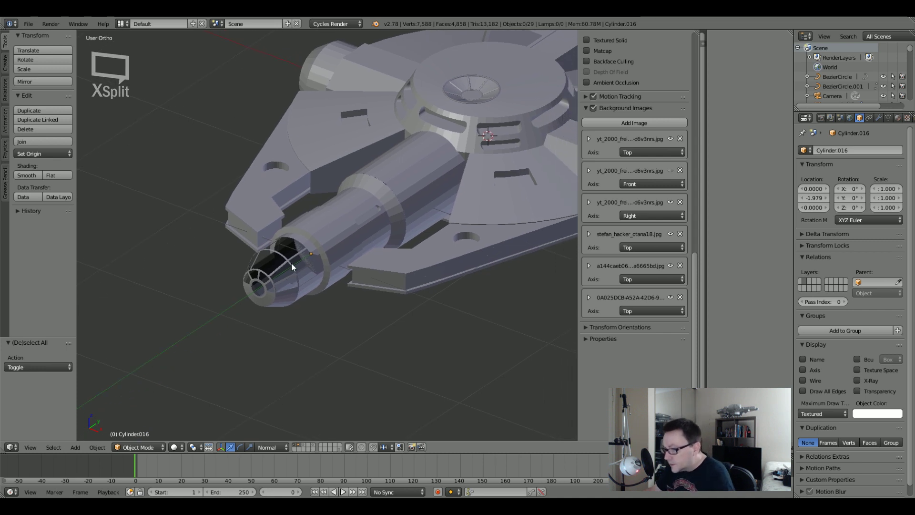
{"action": "scroll", "coordinate": [274, 277], "scroll_direction": "up", "scroll_amount": 10}
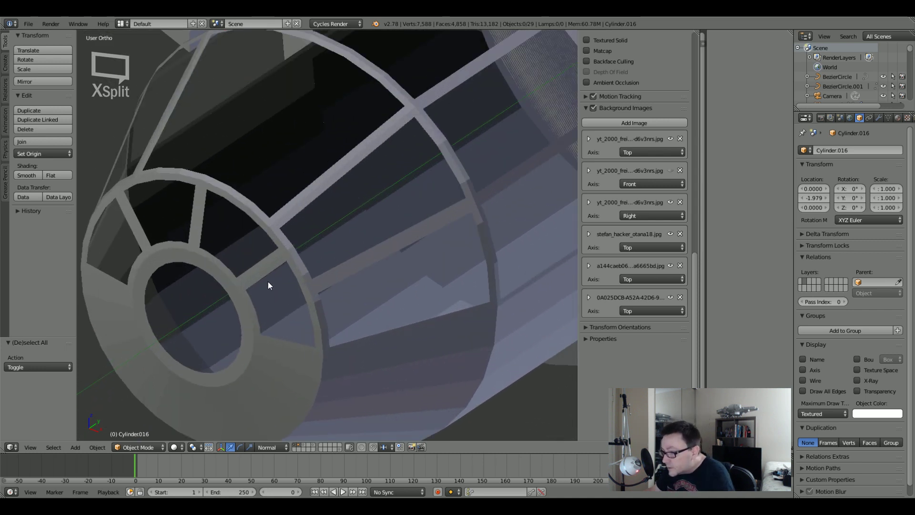
{"action": "scroll", "coordinate": [309, 237], "scroll_direction": "down", "scroll_amount": 5}
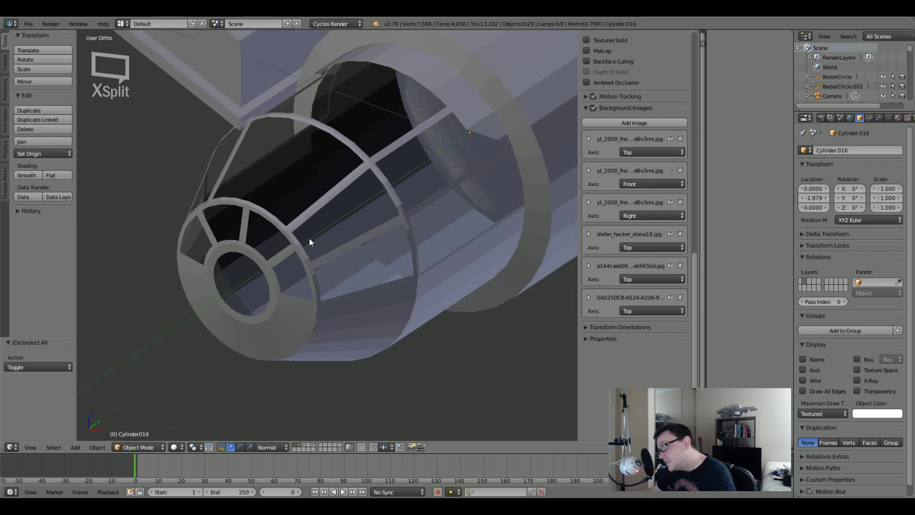
{"action": "middle_click_drag", "start_coordinate": [309, 237], "coordinate": [351, 180]}
{"action": "scroll", "coordinate": [247, 237], "scroll_direction": "down", "scroll_amount": 5}
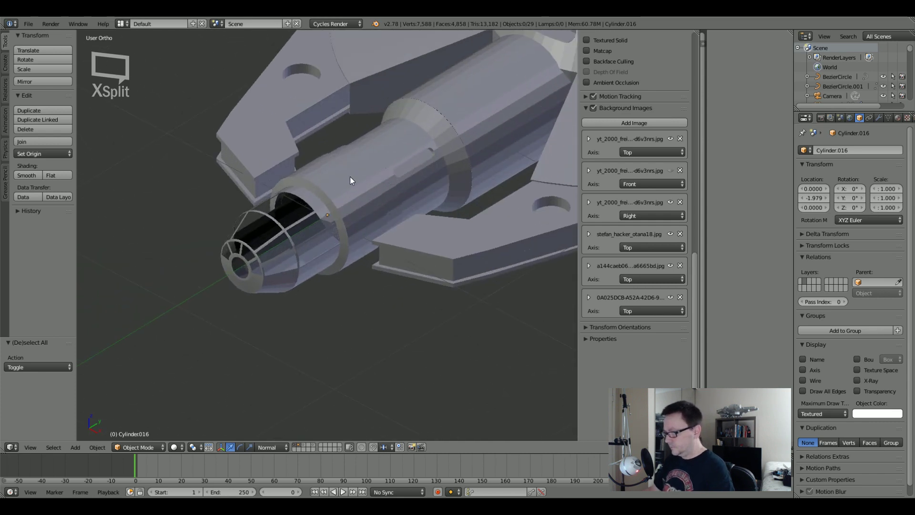
Select the collar cylinder behind the cockpit windows and compare it with the reference image in right wireframe view.
{"action": "scroll", "coordinate": [351, 179], "scroll_direction": "up", "scroll_amount": 3}
{"action": "right_click", "coordinate": [302, 214]}
{"action": "middle_click_drag", "start_coordinate": [303, 217], "coordinate": [276, 212]}
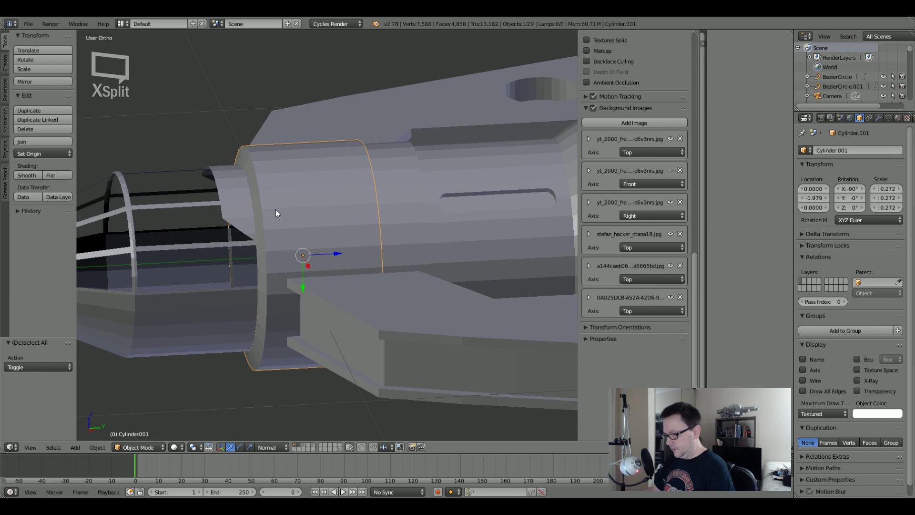
{"action": "key", "text": "KP_3"}
{"action": "key", "text": "z"}
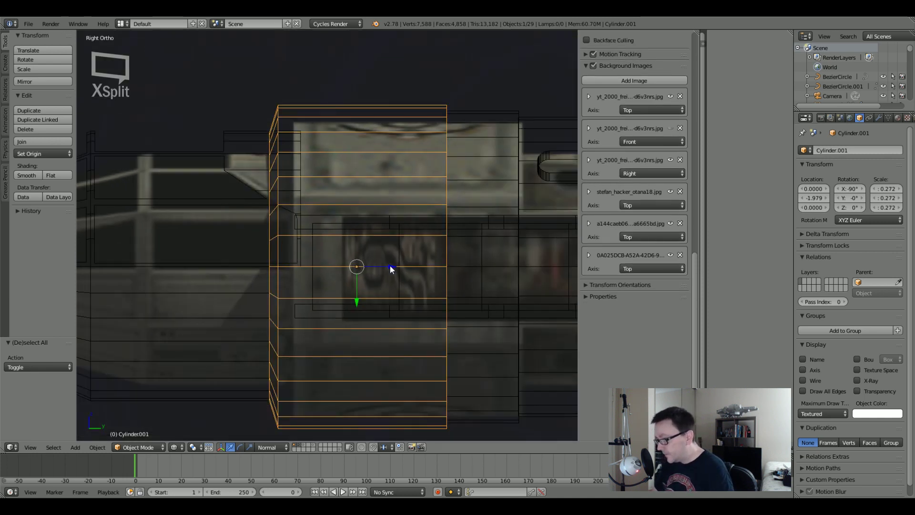
{"action": "key", "text": "z"}
{"action": "key", "text": "g"}
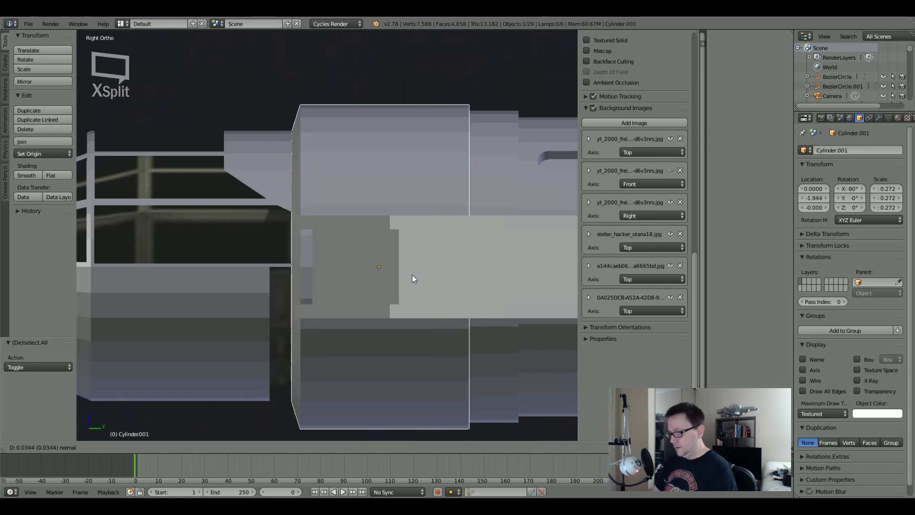
{"action": "left_click", "coordinate": [371, 273]}
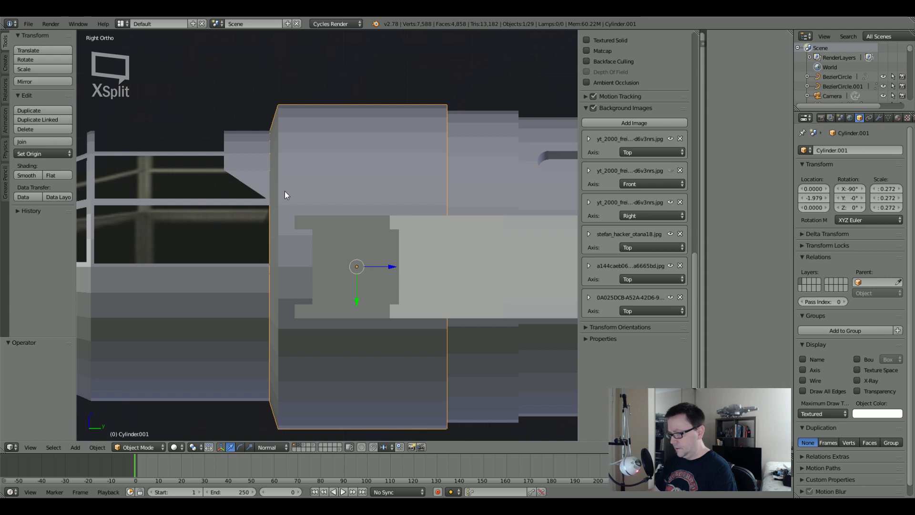
Open the cockpit canopy frame for mesh editing and select only the vertices of its rear section.
{"action": "right_click", "coordinate": [259, 178]}
{"action": "key", "text": "Tab"}
{"action": "key", "text": "z"}
{"action": "key", "text": "a"}
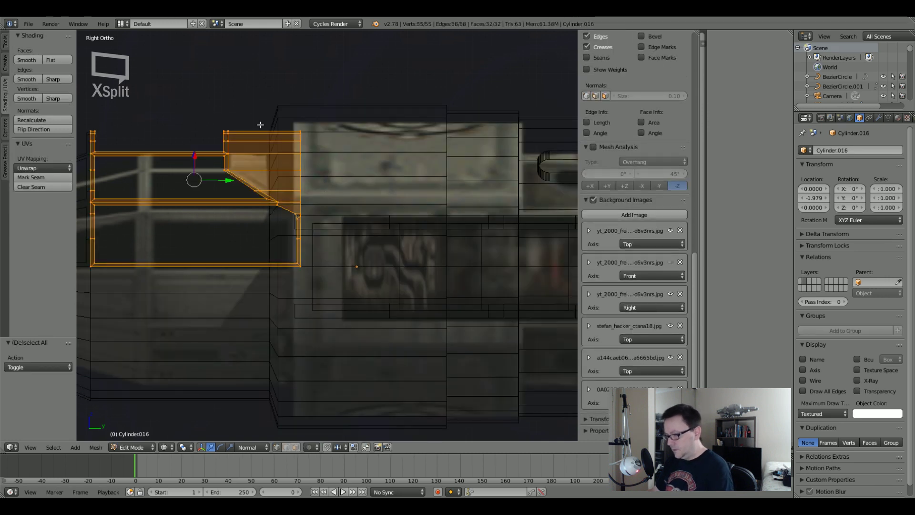
{"action": "left_click_drag", "start_coordinate": [202, 91], "coordinate": [408, 299]}
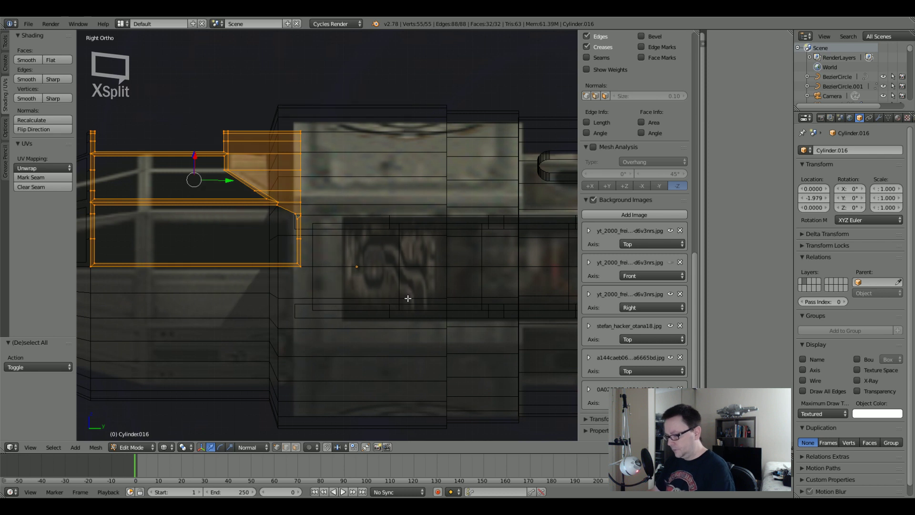
{"action": "key", "text": "a"}
{"action": "left_click_drag", "start_coordinate": [194, 78], "coordinate": [328, 317]}
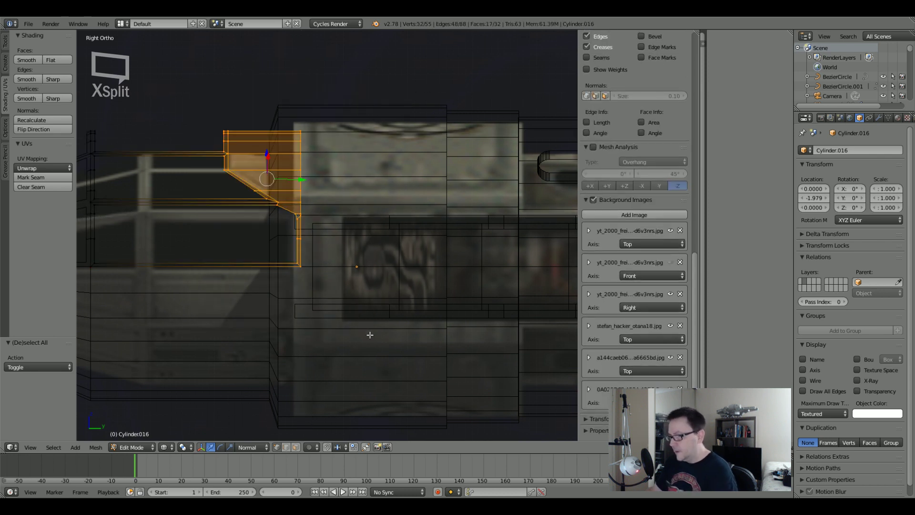
Move the selected rear section of the canopy frame about -0.054 along the Y axis.
{"action": "key", "text": "z"}
{"action": "scroll", "coordinate": [293, 218], "scroll_direction": "up", "scroll_amount": 2, "text": "ctrl"}
{"action": "key", "text": "alt+s"}
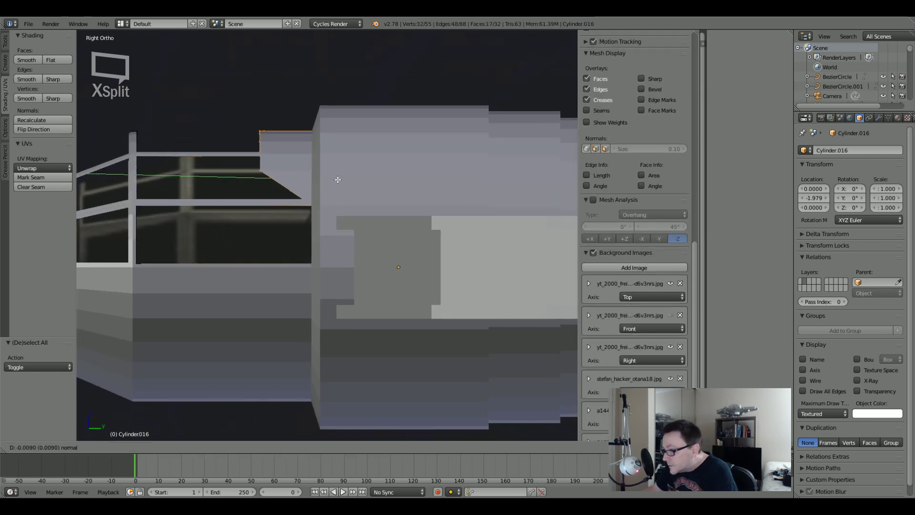
{"action": "left_click", "coordinate": [310, 180]}
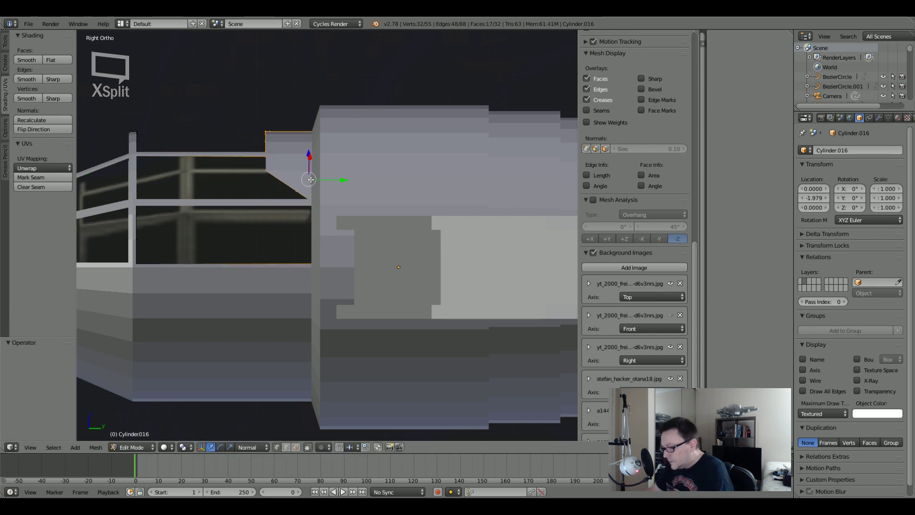
{"action": "key", "text": "g"}
{"action": "key", "text": "y"}
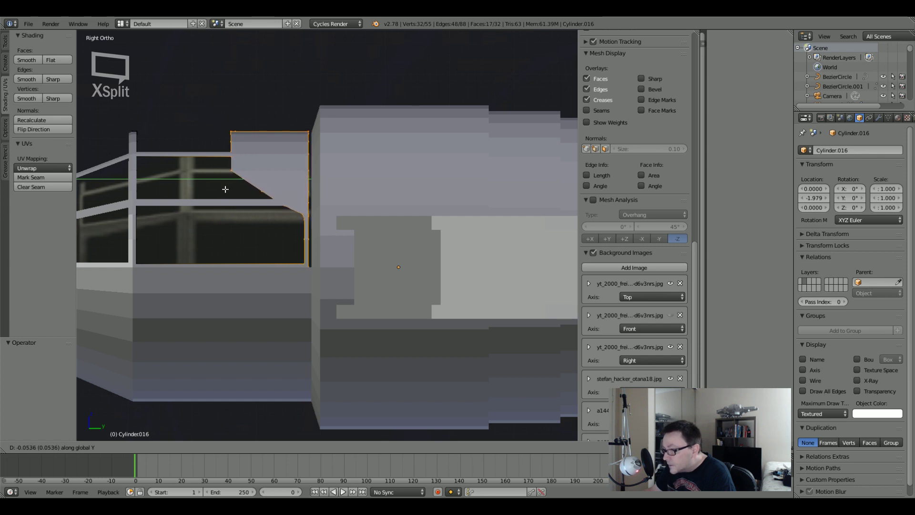
{"action": "left_click", "coordinate": [225, 190]}
{"action": "scroll", "coordinate": [286, 229], "scroll_direction": "up", "scroll_amount": 5}
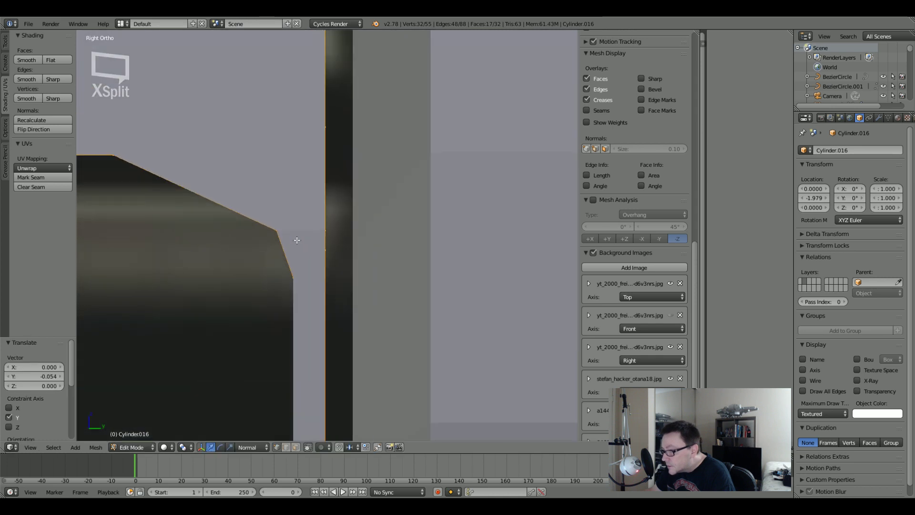
{"action": "scroll", "coordinate": [290, 238], "scroll_direction": "down", "scroll_amount": 5}
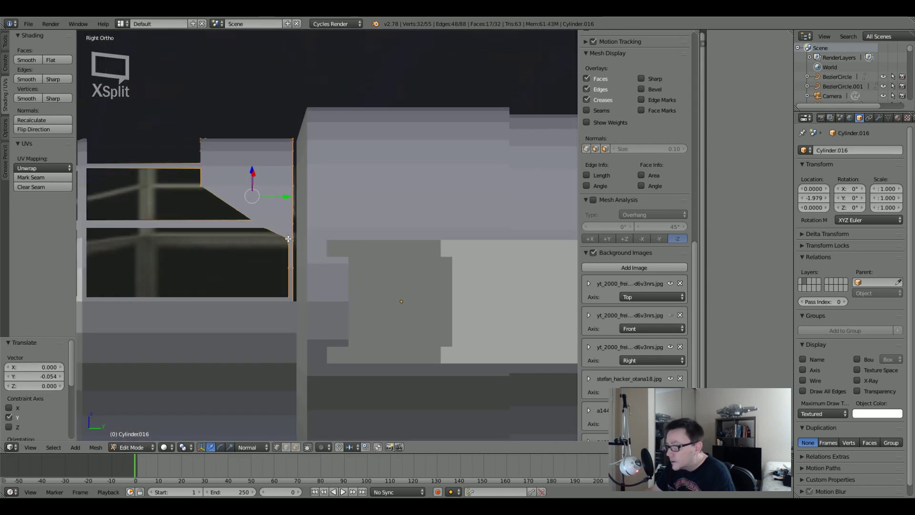
Extend the canopy frame's rear edge vertices about 0.039 into the collar behind it, and apply the object's transform.
{"action": "key", "text": "z"}
{"action": "scroll", "coordinate": [634, 214], "scroll_direction": "down", "scroll_amount": 6}
{"action": "key", "text": "a"}
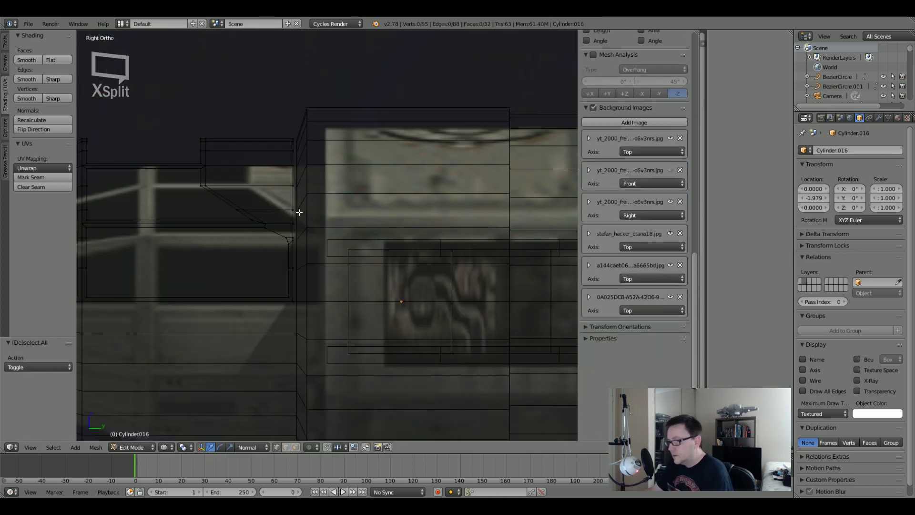
{"action": "key", "text": "b"}
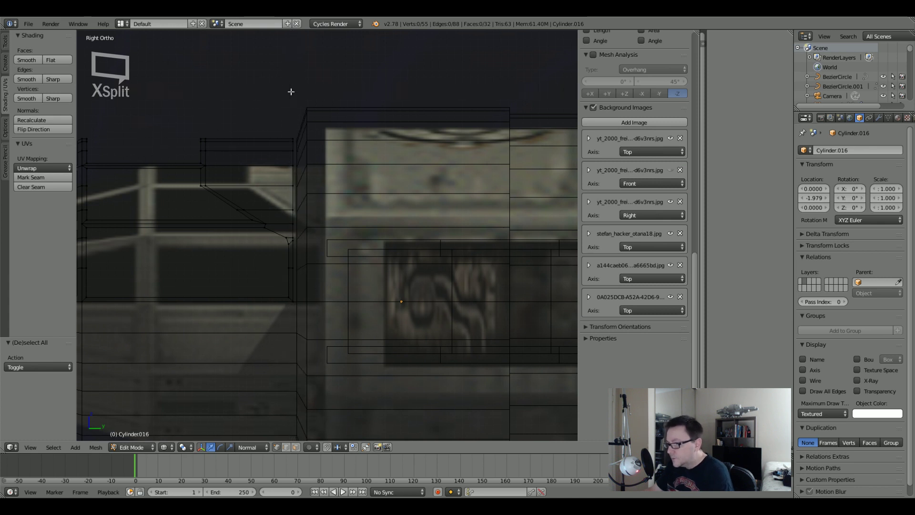
{"action": "left_click_drag", "start_coordinate": [292, 90], "coordinate": [353, 347]}
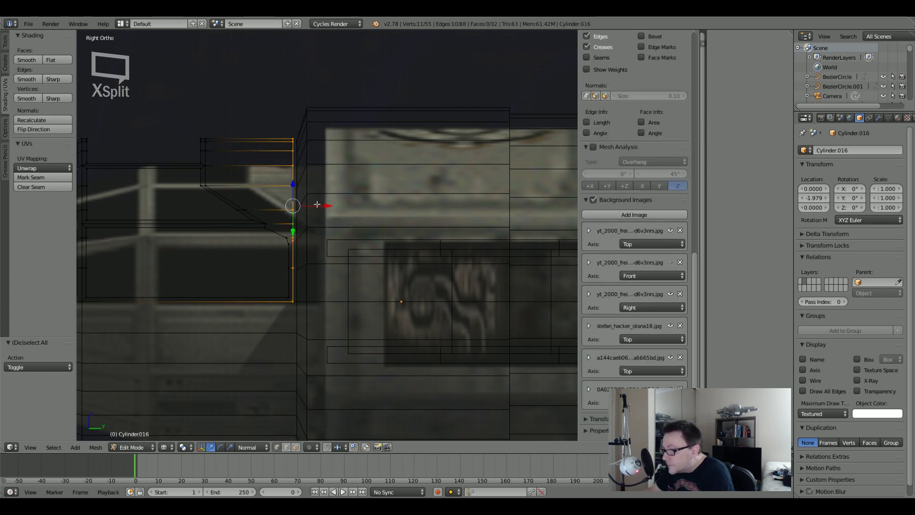
{"action": "left_click_drag", "start_coordinate": [317, 204], "coordinate": [346, 211]}
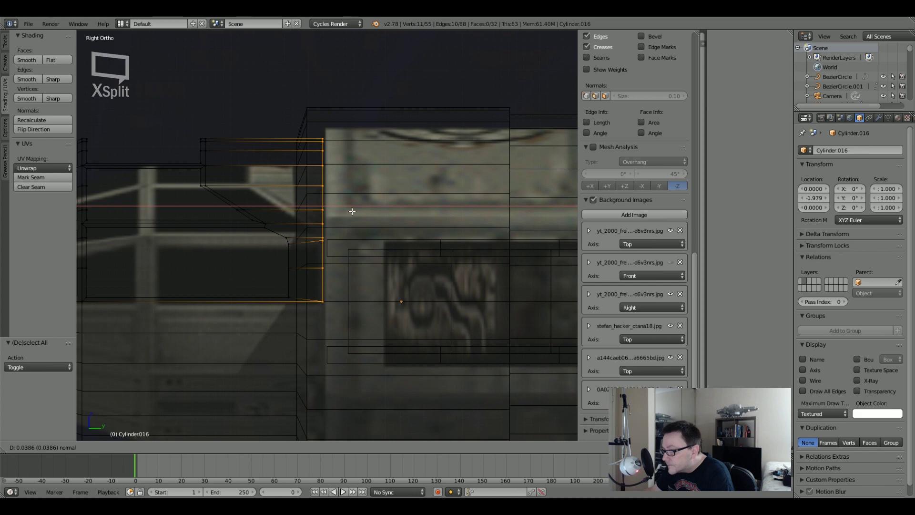
{"action": "left_click", "coordinate": [352, 211]}
{"action": "key", "text": "Tab"}
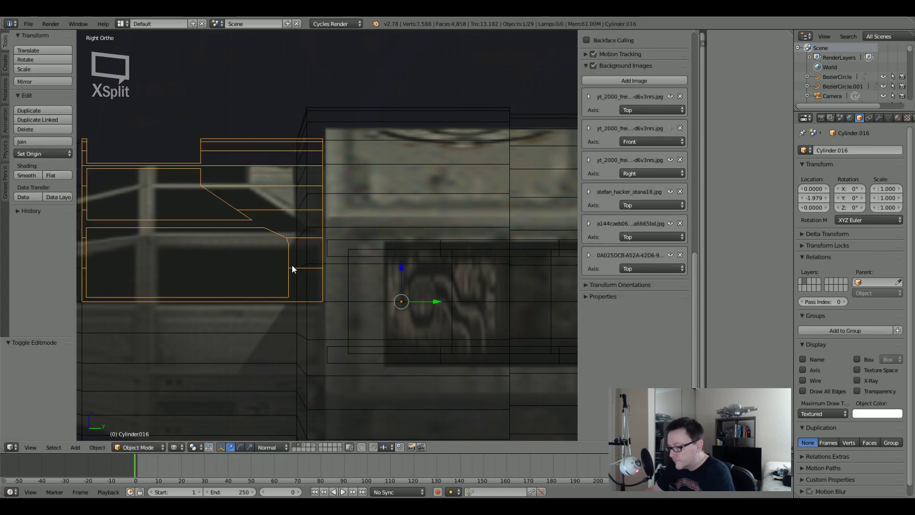
{"action": "key", "text": "ctrl+a"}
{"action": "left_click", "coordinate": [292, 264]}
Deselect the canopy frame and open the cylindrical collar behind it for mesh editing in solid shading.
{"action": "scroll", "coordinate": [236, 261], "scroll_direction": "down", "scroll_amount": 5}
{"action": "key", "text": "z"}
{"action": "middle_click_drag", "start_coordinate": [201, 250], "coordinate": [180, 286]}
{"action": "key", "text": "a"}
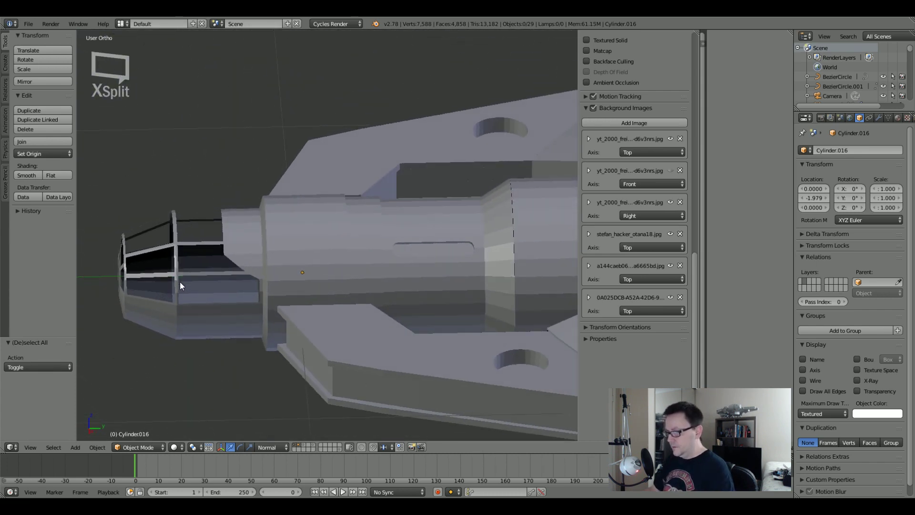
{"action": "scroll", "coordinate": [163, 305], "scroll_direction": "up", "scroll_amount": 4}
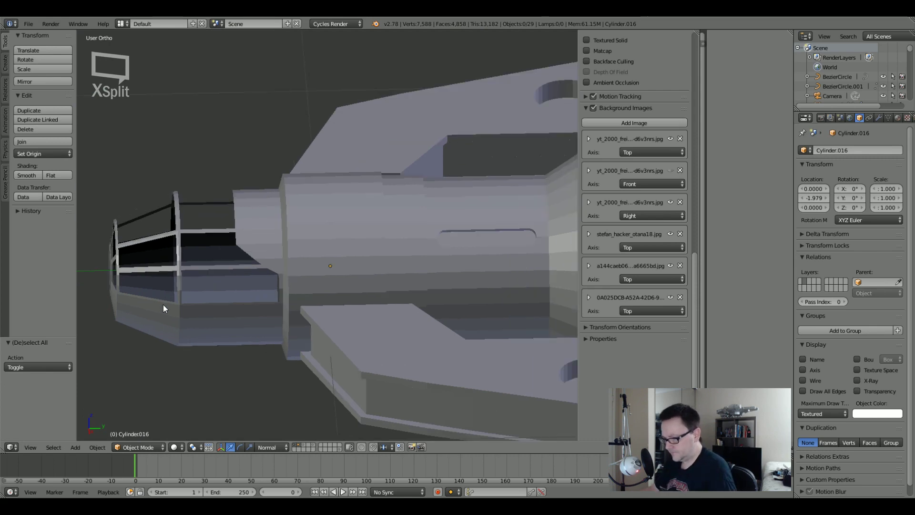
{"action": "middle_click_drag", "start_coordinate": [170, 304], "coordinate": [210, 235]}
{"action": "right_click", "coordinate": [223, 224]}
{"action": "key", "text": "Tab"}
Select the edge loop around the outer front rim of the collar and show it in right orthographic view.
{"action": "scroll", "coordinate": [298, 224], "scroll_direction": "up", "scroll_amount": 4}
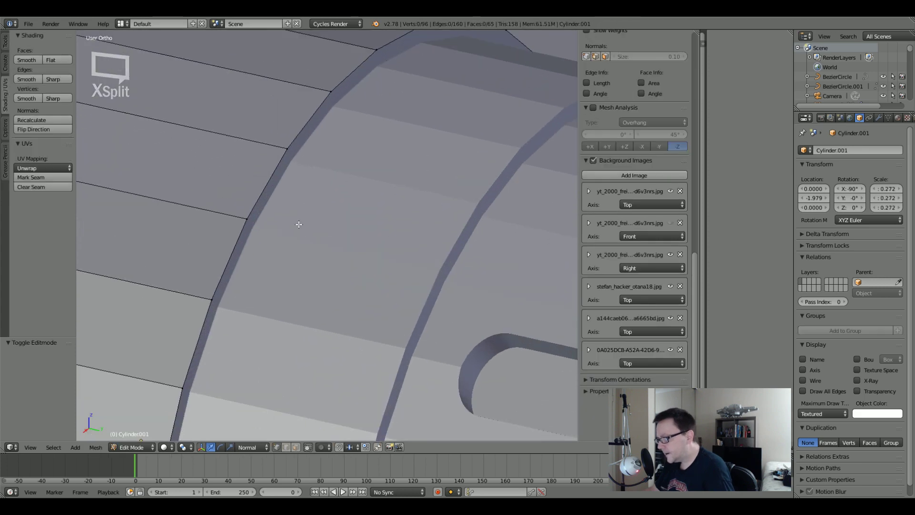
{"action": "scroll", "coordinate": [293, 187], "scroll_direction": "down", "scroll_amount": 3}
{"action": "middle_click_drag", "start_coordinate": [292, 186], "coordinate": [301, 160]}
{"action": "key", "text": "z"}
{"action": "scroll", "coordinate": [302, 173], "scroll_direction": "down", "scroll_amount": 2}
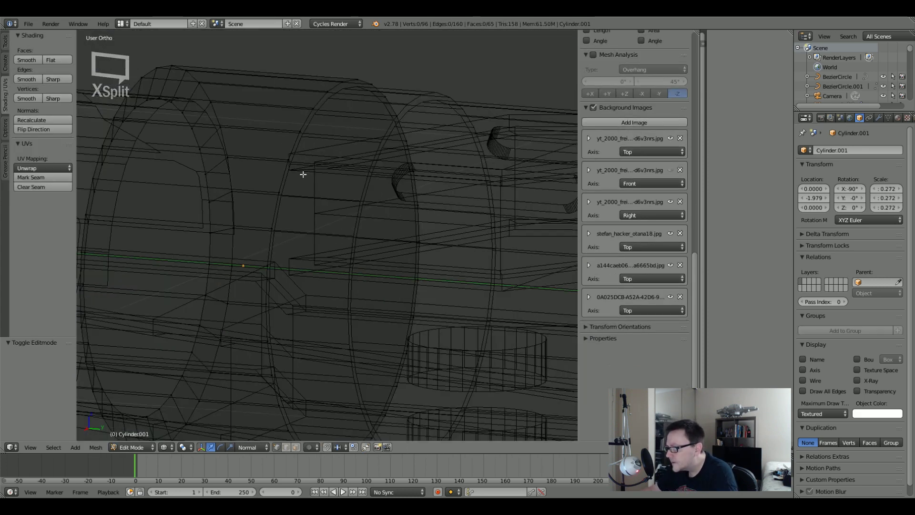
{"action": "key", "text": "z"}
{"action": "middle_click_drag", "start_coordinate": [296, 197], "coordinate": [337, 205]}
{"action": "key", "text": "KP_1"}
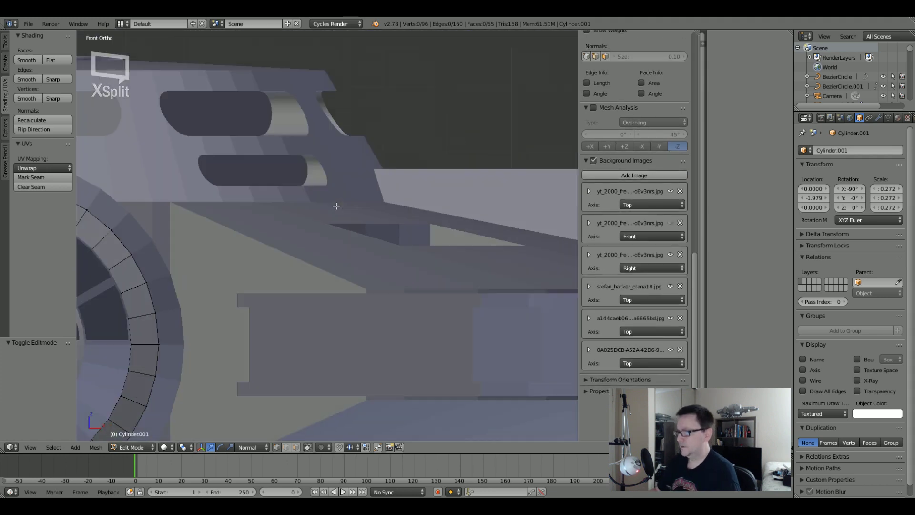
{"action": "scroll", "coordinate": [336, 206], "scroll_direction": "down", "scroll_amount": 4}
{"action": "scroll", "coordinate": [336, 205], "scroll_direction": "up", "scroll_amount": 1}
{"action": "middle_click_drag", "start_coordinate": [336, 205], "coordinate": [327, 238]}
{"action": "scroll", "coordinate": [319, 255], "scroll_direction": "up", "scroll_amount": 3}
{"action": "scroll", "coordinate": [315, 259], "scroll_direction": "up", "scroll_amount": 6}
{"action": "right_click", "coordinate": [368, 164], "text": "alt"}
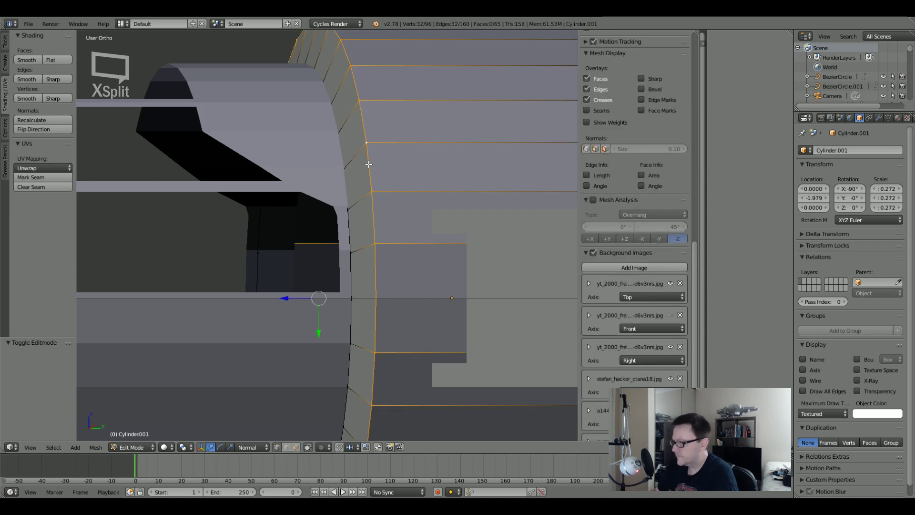
{"action": "key", "text": "KP_3"}
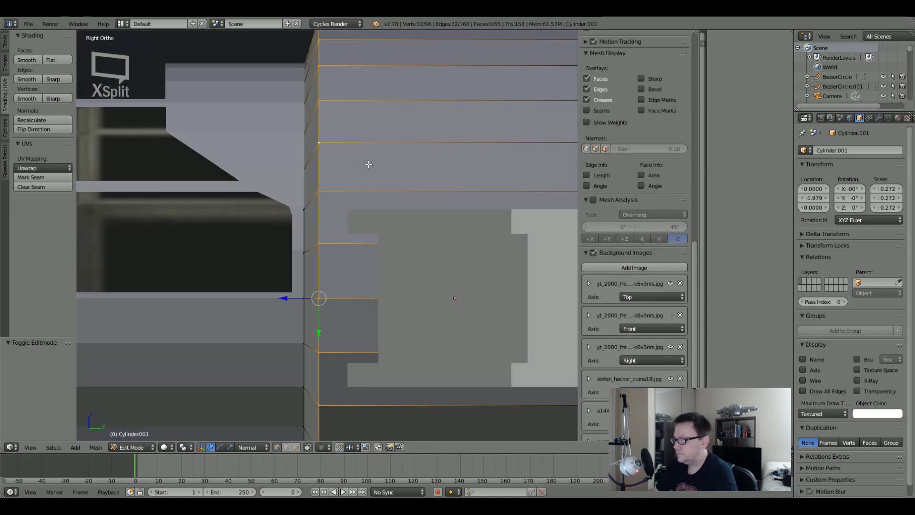
Apply rotation and scale to the collar object and return to its mesh with the rim loop selected.
{"action": "scroll", "coordinate": [369, 165], "scroll_direction": "down", "scroll_amount": 3}
{"action": "key", "text": "Tab"}
{"action": "key", "text": "ctrl+a"}
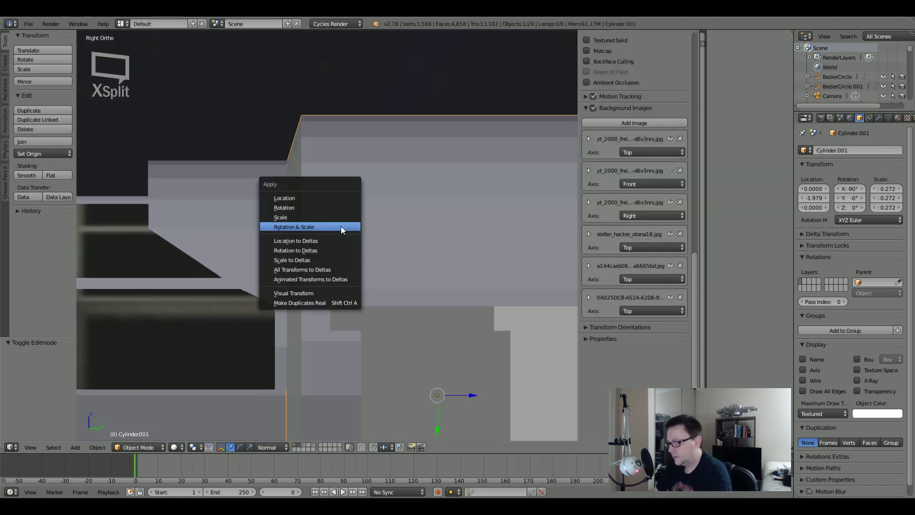
{"action": "left_click", "coordinate": [341, 226]}
{"action": "key", "text": "Tab"}
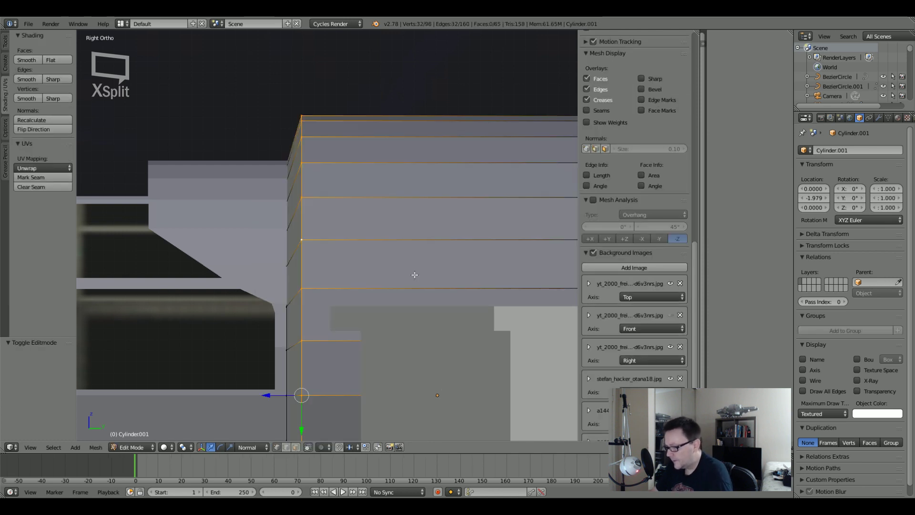
Bevel the collar's front rim edge loop with two segments and an offset of about 0.002.
{"action": "key", "text": "ctrl+b"}
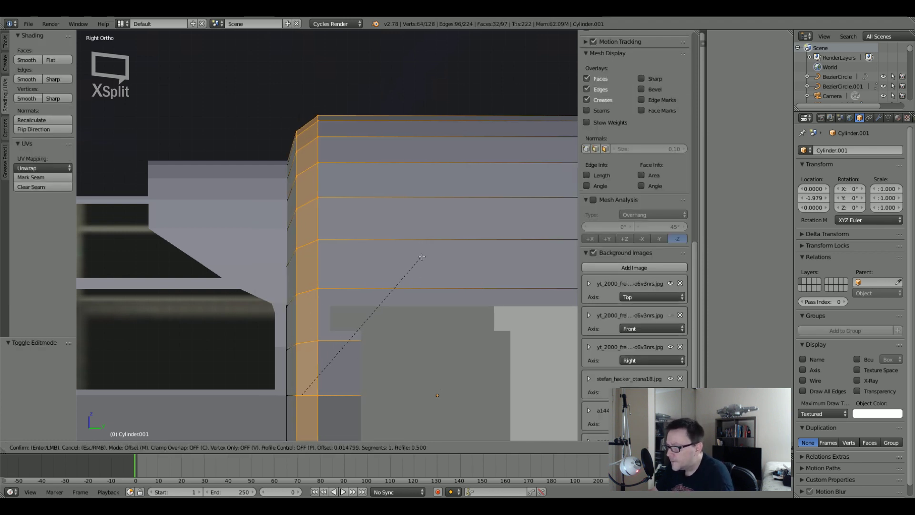
{"action": "scroll", "coordinate": [418, 257], "scroll_direction": "up", "scroll_amount": 2}
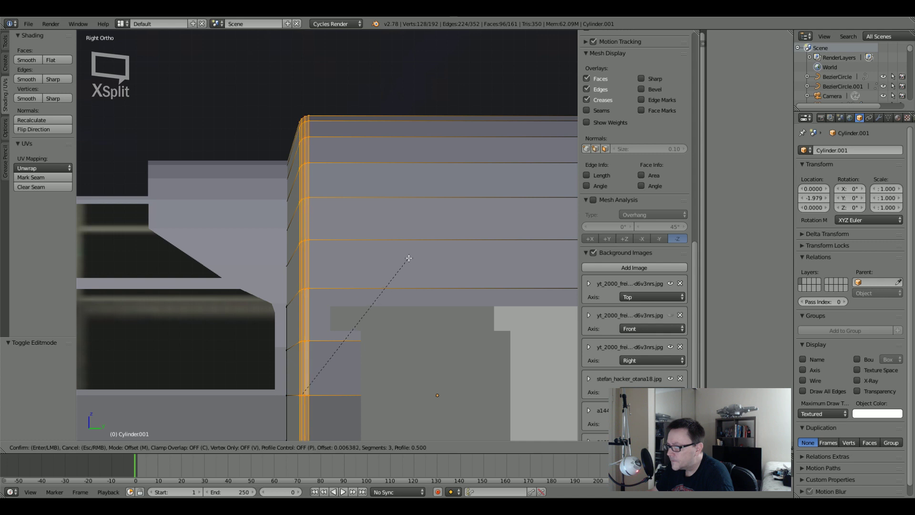
{"action": "scroll", "coordinate": [404, 260], "scroll_direction": "down", "scroll_amount": 2}
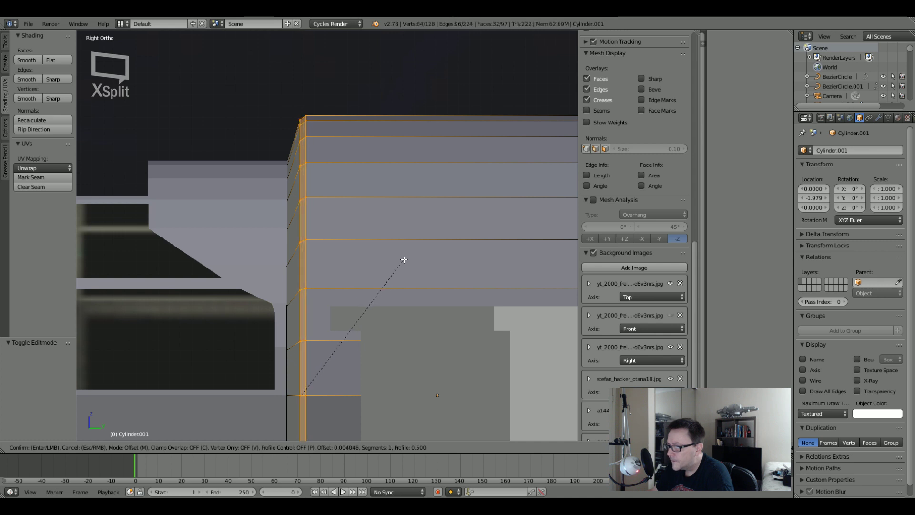
{"action": "scroll", "coordinate": [403, 260], "scroll_direction": "up", "scroll_amount": 1}
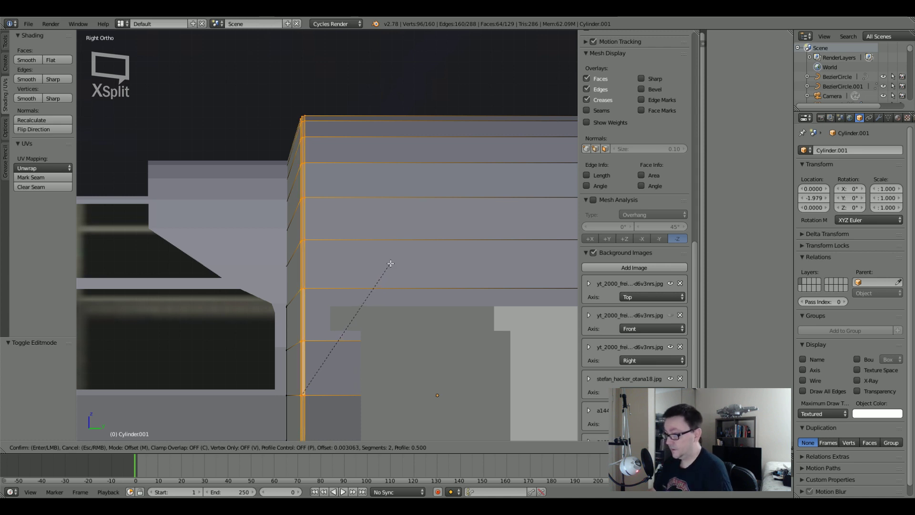
{"action": "scroll", "coordinate": [385, 268], "scroll_direction": "down", "scroll_amount": 1}
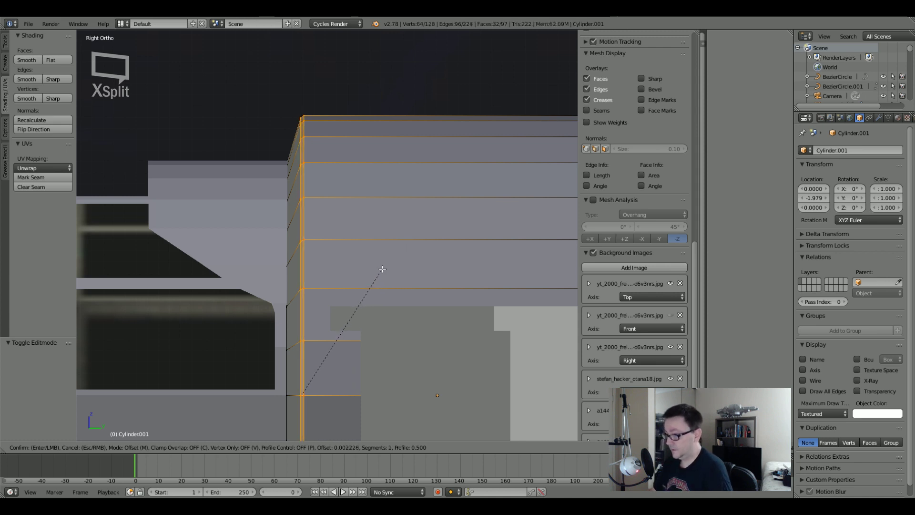
{"action": "scroll", "coordinate": [382, 268], "scroll_direction": "up", "scroll_amount": 1}
{"action": "left_click", "coordinate": [382, 267]}
{"action": "scroll", "coordinate": [382, 268], "scroll_direction": "down", "scroll_amount": 5}
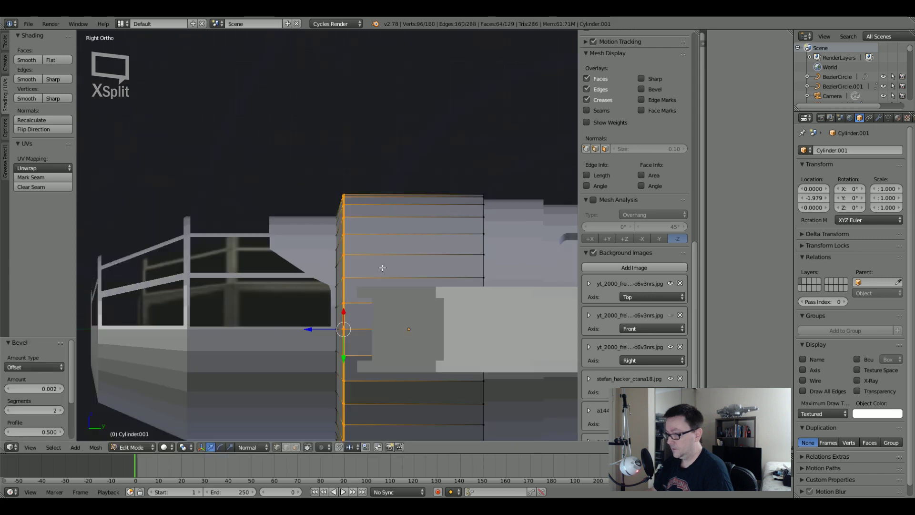
Shade the collar object smooth and add an Edge Split modifier to it.
{"action": "key", "text": "Tab"}
{"action": "scroll", "coordinate": [397, 286], "scroll_direction": "up", "scroll_amount": 3}
{"action": "middle_click_drag", "start_coordinate": [382, 267], "coordinate": [417, 288]}
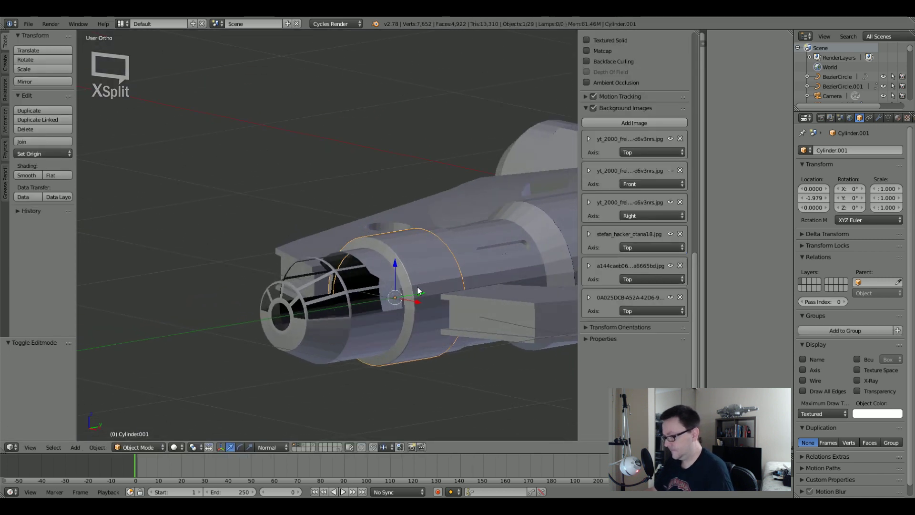
{"action": "left_click", "coordinate": [26, 181]}
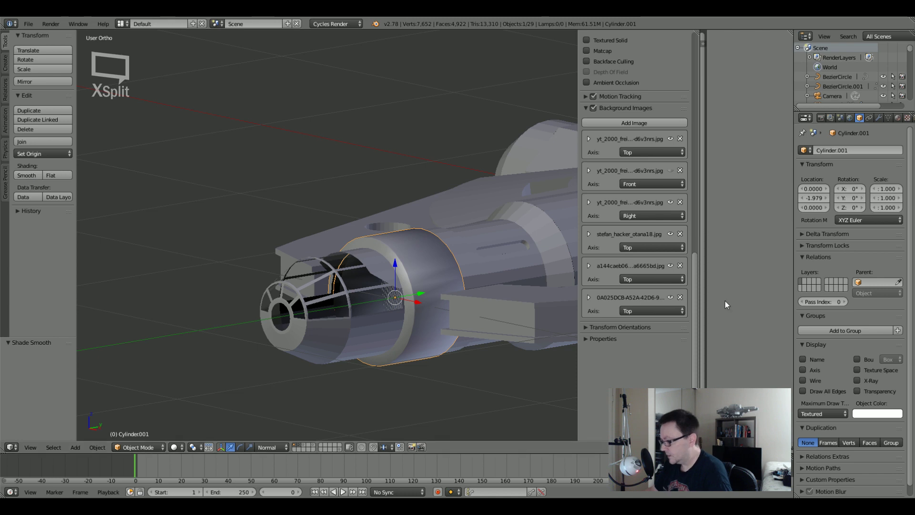
{"action": "left_click", "coordinate": [877, 119]}
{"action": "left_click", "coordinate": [816, 150]}
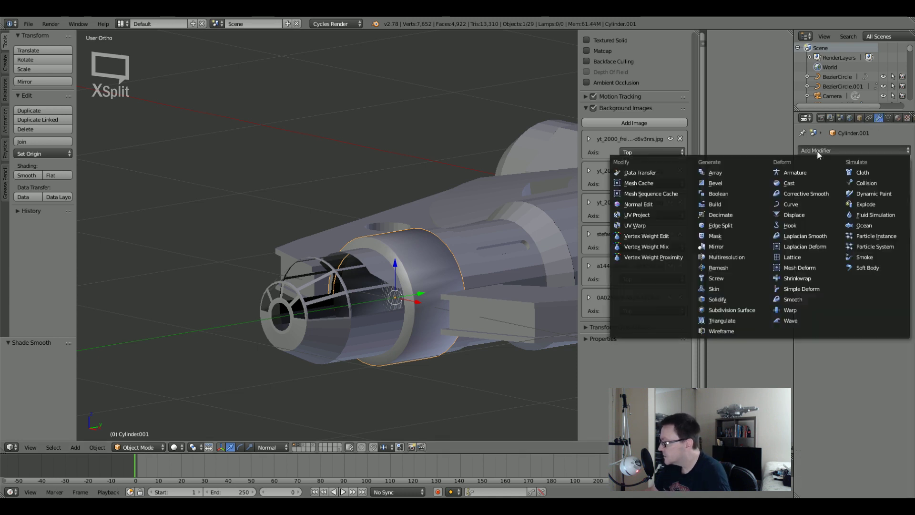
{"action": "left_click", "coordinate": [737, 224]}
Undo the two-segment bevel on the collar's front rim loop and shade the collar smooth again.
{"action": "scroll", "coordinate": [342, 281], "scroll_direction": "up", "scroll_amount": 6}
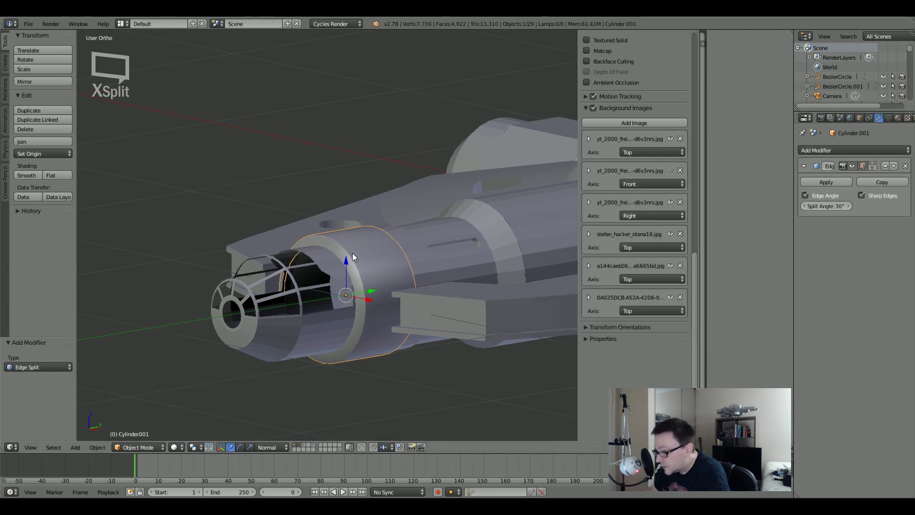
{"action": "middle_click_drag", "start_coordinate": [342, 281], "coordinate": [345, 256]}
{"action": "key", "text": "Tab"}
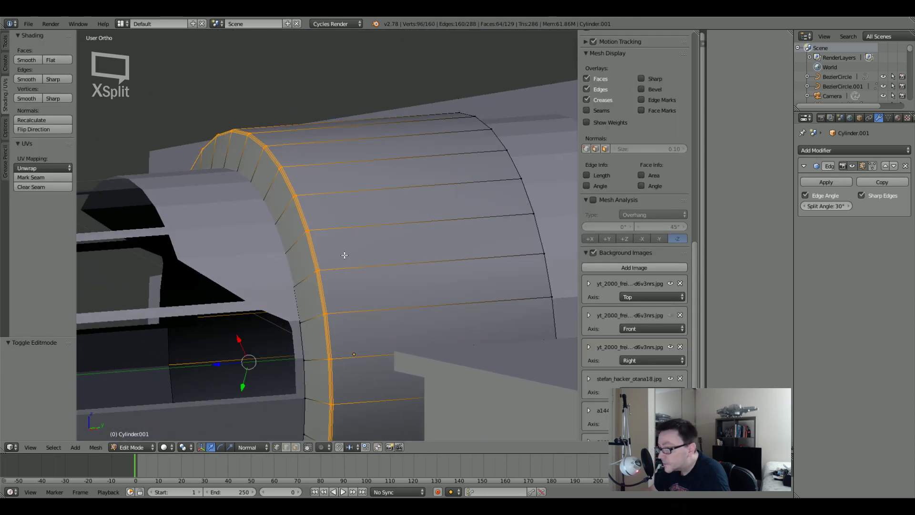
{"action": "key", "text": "w"}
{"action": "left_click", "coordinate": [304, 202]}
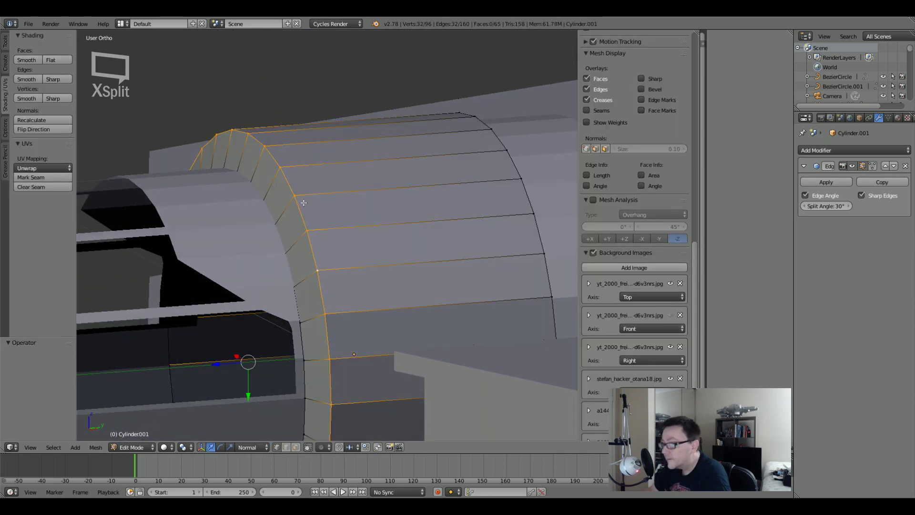
{"action": "key", "text": "Tab"}
{"action": "left_click", "coordinate": [26, 175]}
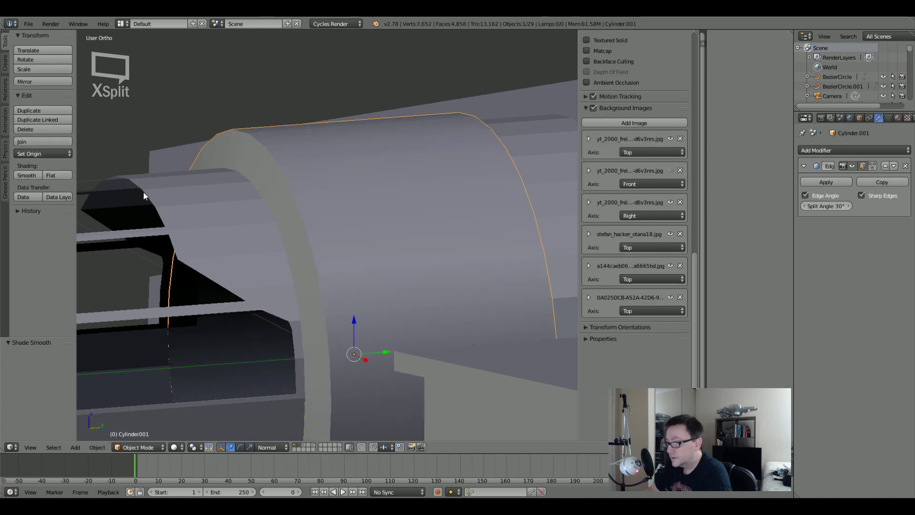
Return to the collar's mesh and frame its selected front rim loop in right orthographic view.
{"action": "key", "text": "Tab"}
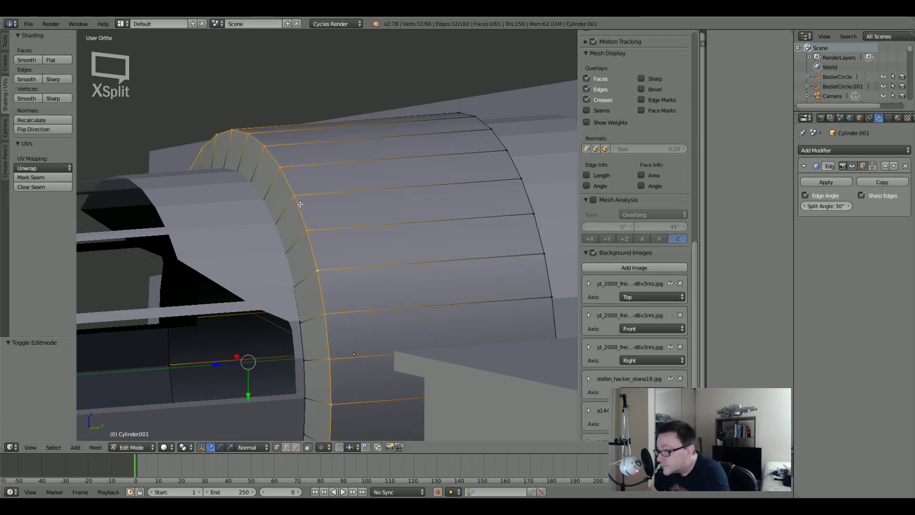
{"action": "key", "text": "KP_3"}
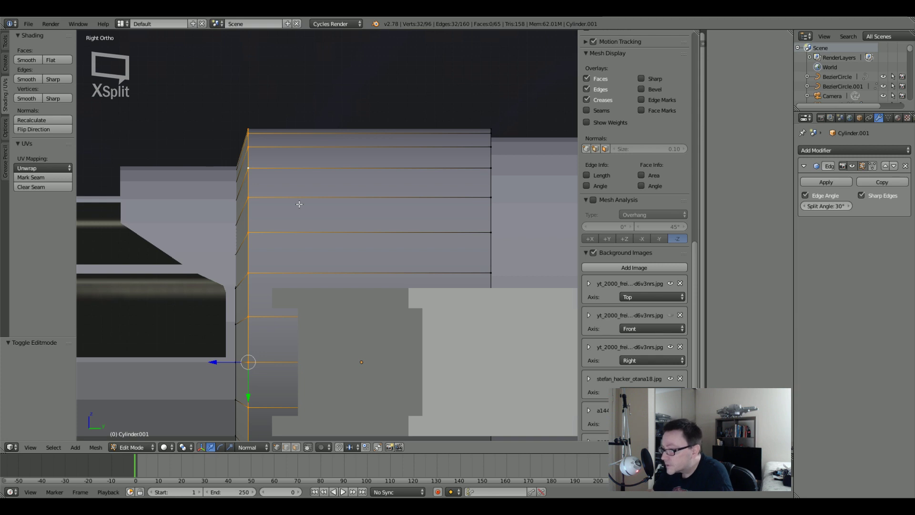
{"action": "middle_click_drag", "start_coordinate": [299, 204], "coordinate": [372, 201], "text": "shift"}
{"action": "scroll", "coordinate": [338, 186], "scroll_direction": "up", "scroll_amount": 2}
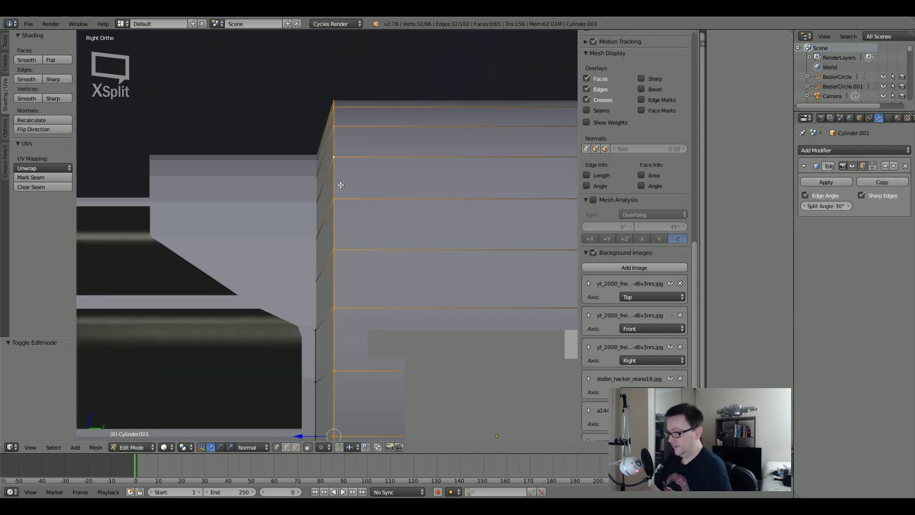
Widen the neighbouring editor area and turn it into a second 3D view showing the collar in solid shading from an angle.
{"action": "left_click_drag", "start_coordinate": [707, 179], "coordinate": [790, 184]}
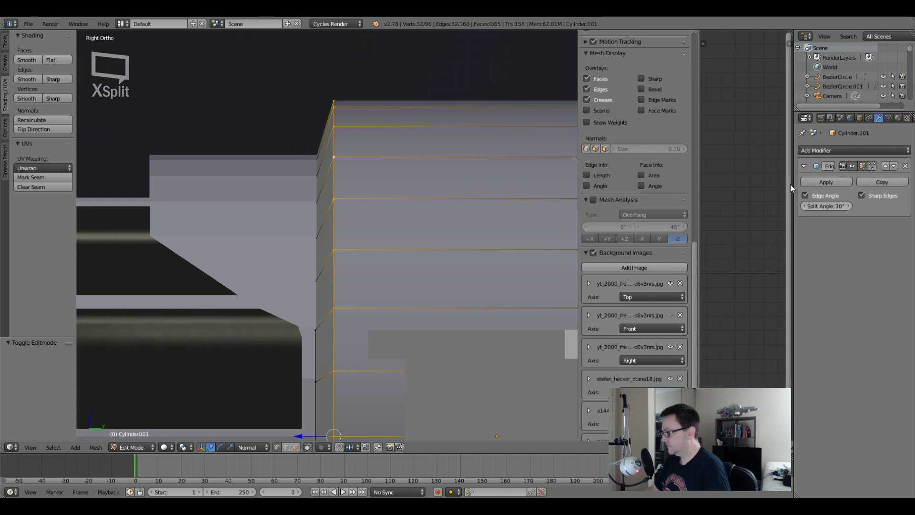
{"action": "left_click_drag", "start_coordinate": [698, 196], "coordinate": [526, 208]}
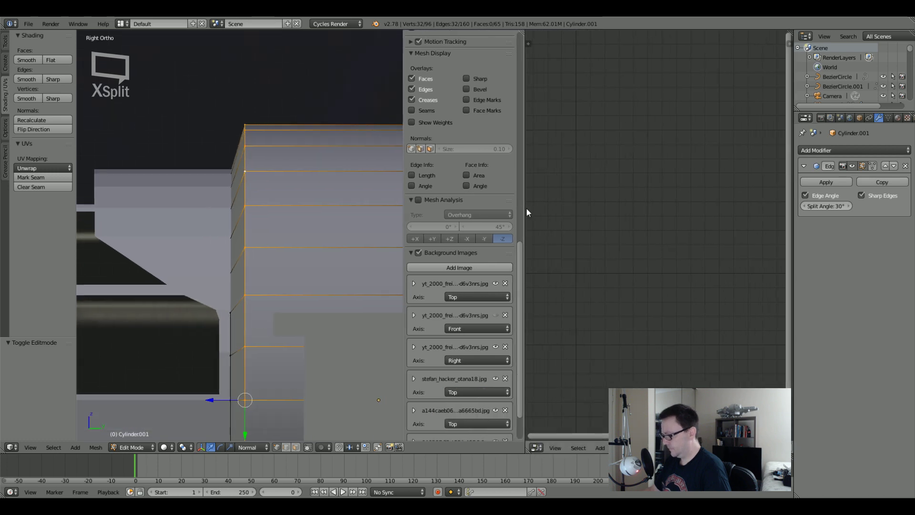
{"action": "left_click", "coordinate": [536, 447]}
{"action": "left_click", "coordinate": [536, 436]}
{"action": "scroll", "coordinate": [642, 258], "scroll_direction": "down", "scroll_amount": 5}
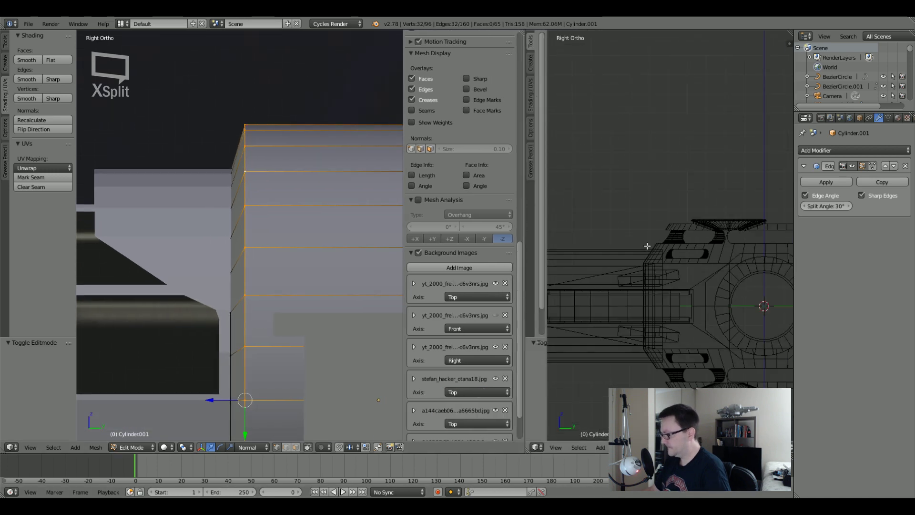
{"action": "key", "text": "z"}
{"action": "scroll", "coordinate": [642, 258], "scroll_direction": "up", "scroll_amount": 2}
{"action": "middle_click_drag", "start_coordinate": [642, 258], "coordinate": [632, 249]}
{"action": "scroll", "coordinate": [633, 248], "scroll_direction": "up", "scroll_amount": 5}
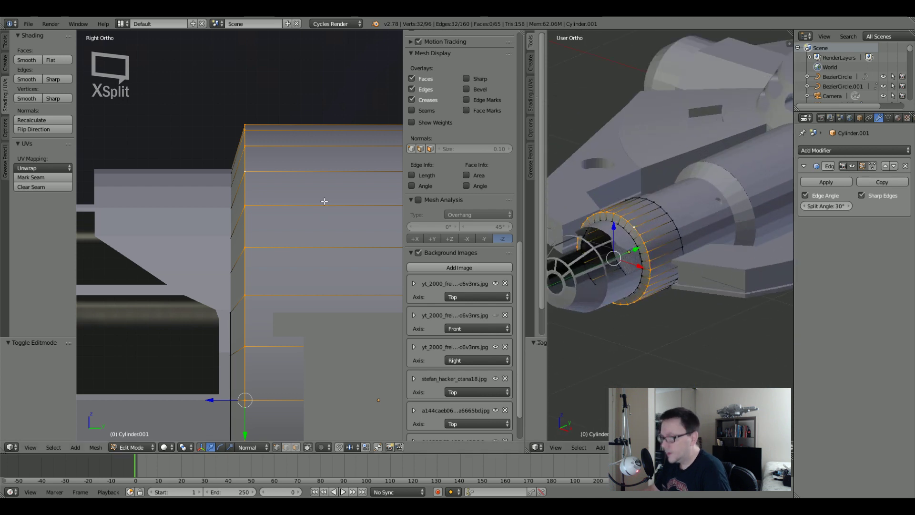
Bevel the collar's front rim loop with one segment and an offset of about 0.003, and check it in object mode.
{"action": "key", "text": "ctrl+b"}
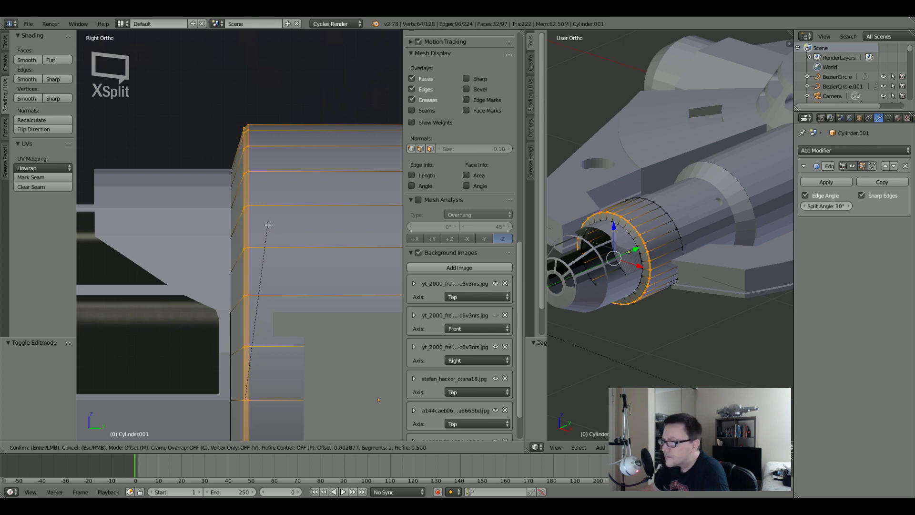
{"action": "left_click", "coordinate": [268, 224]}
{"action": "key", "text": "Tab"}
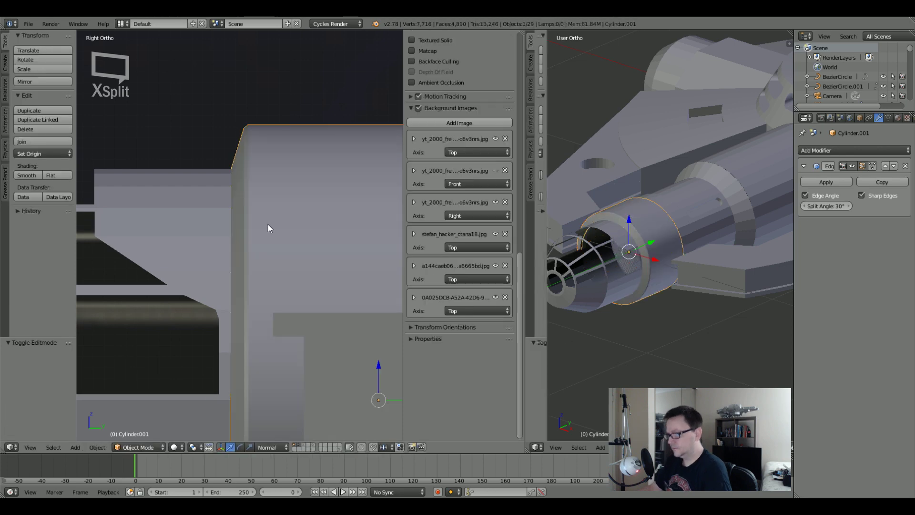
{"action": "scroll", "coordinate": [268, 224], "scroll_direction": "down", "scroll_amount": 5}
{"action": "middle_click_drag", "start_coordinate": [268, 224], "coordinate": [288, 246]}
{"action": "scroll", "coordinate": [288, 247], "scroll_direction": "up", "scroll_amount": 6}
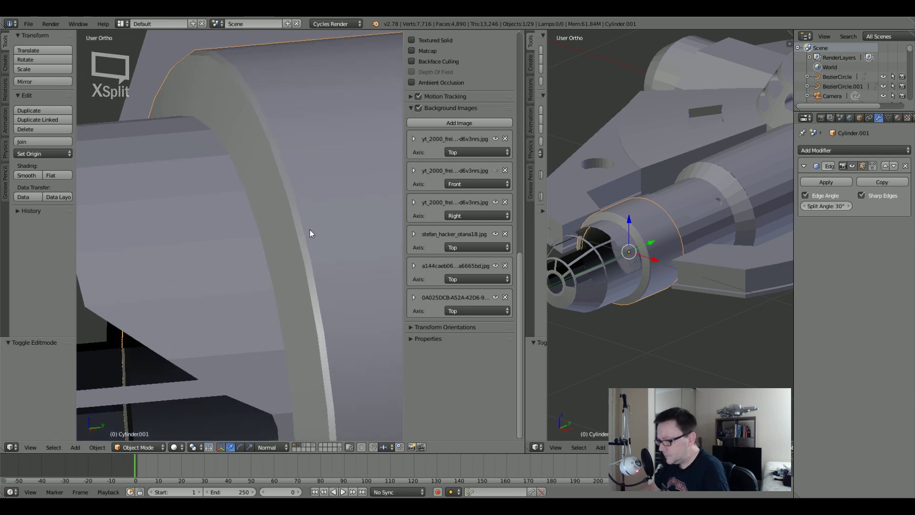
Bevel the edge loop around the collar's rear rim with one segment and an offset of about 0.003.
{"action": "scroll", "coordinate": [309, 230], "scroll_direction": "down", "scroll_amount": 4}
{"action": "middle_click_drag", "start_coordinate": [310, 230], "coordinate": [282, 213]}
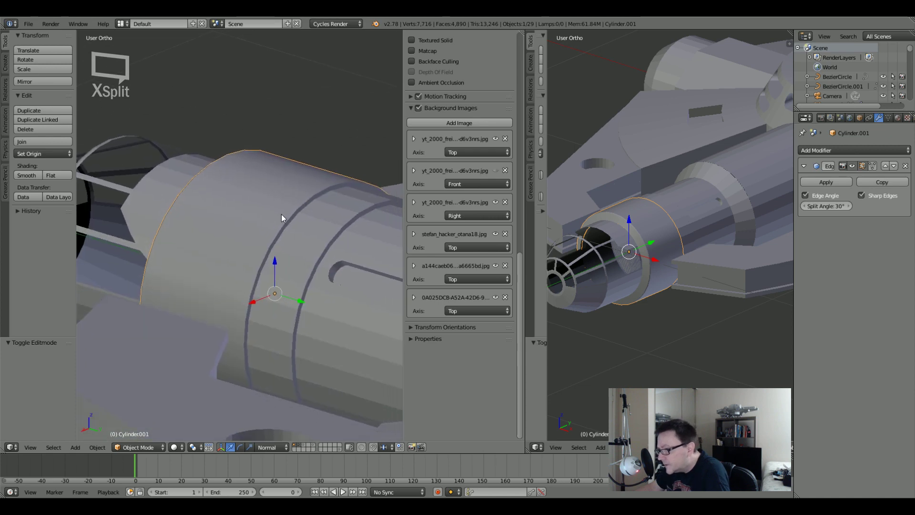
{"action": "key", "text": "Tab"}
{"action": "right_click", "coordinate": [291, 214], "text": "alt"}
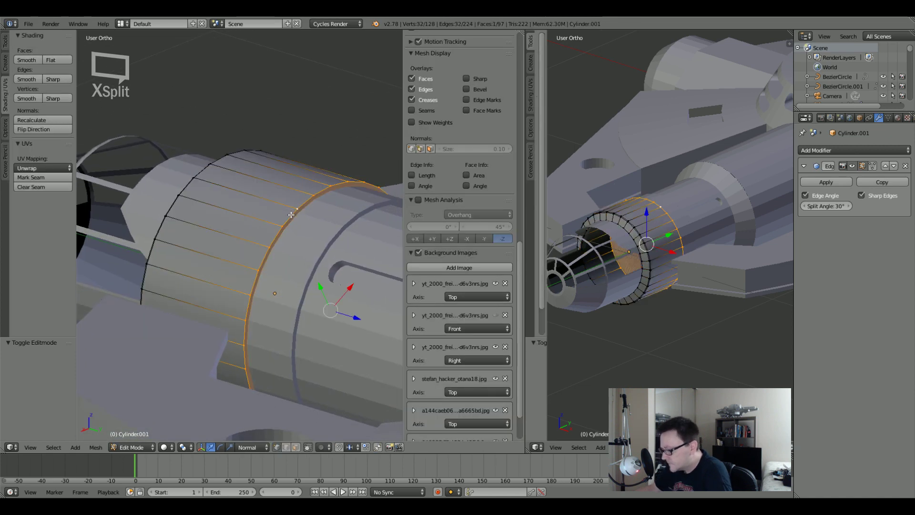
{"action": "key", "text": "KP_3"}
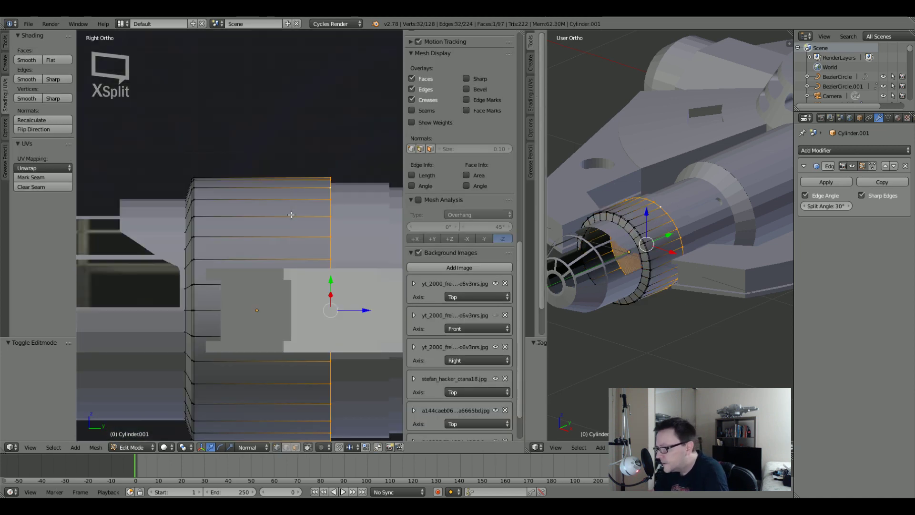
{"action": "scroll", "coordinate": [291, 214], "scroll_direction": "up", "scroll_amount": 4}
{"action": "scroll", "coordinate": [240, 240], "scroll_direction": "down", "scroll_amount": 4, "text": "ctrl"}
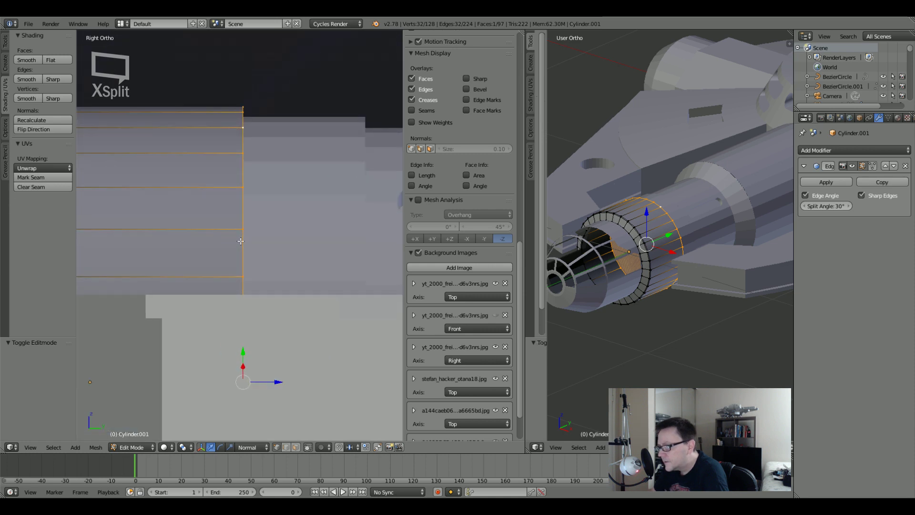
{"action": "key", "text": "ctrl+b"}
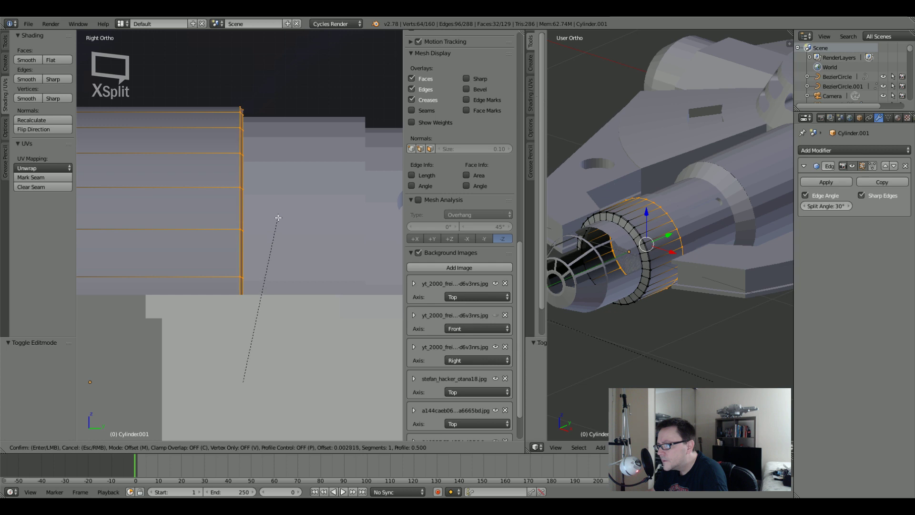
{"action": "left_click", "coordinate": [279, 216]}
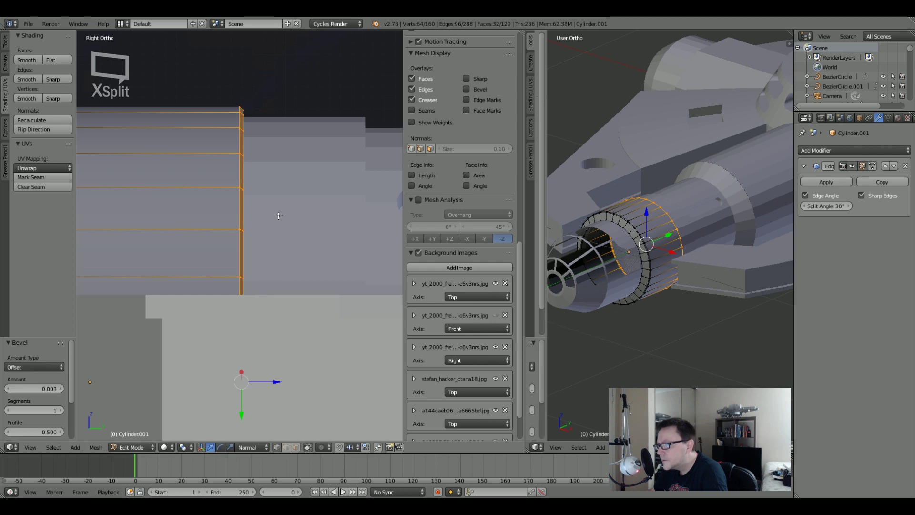
{"action": "middle_click_drag", "start_coordinate": [279, 216], "coordinate": [269, 239]}
{"action": "key", "text": "Tab"}
Shade the narrow ring behind the collar smooth and add an Edge Split modifier to it.
{"action": "right_click", "coordinate": [276, 221]}
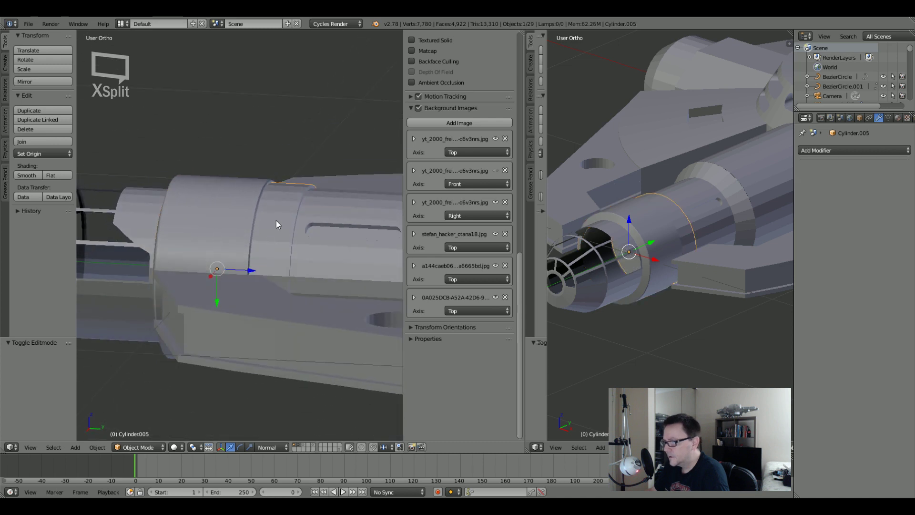
{"action": "left_click", "coordinate": [27, 175]}
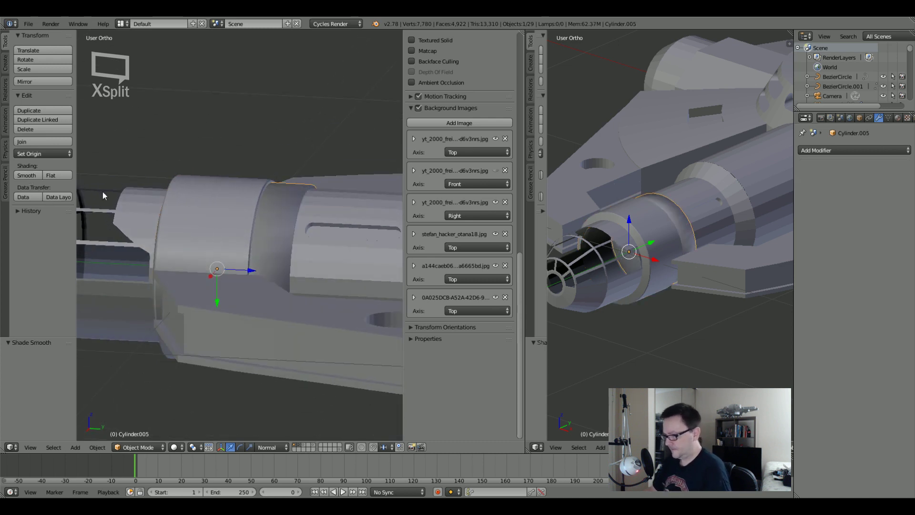
{"action": "left_click", "coordinate": [855, 151]}
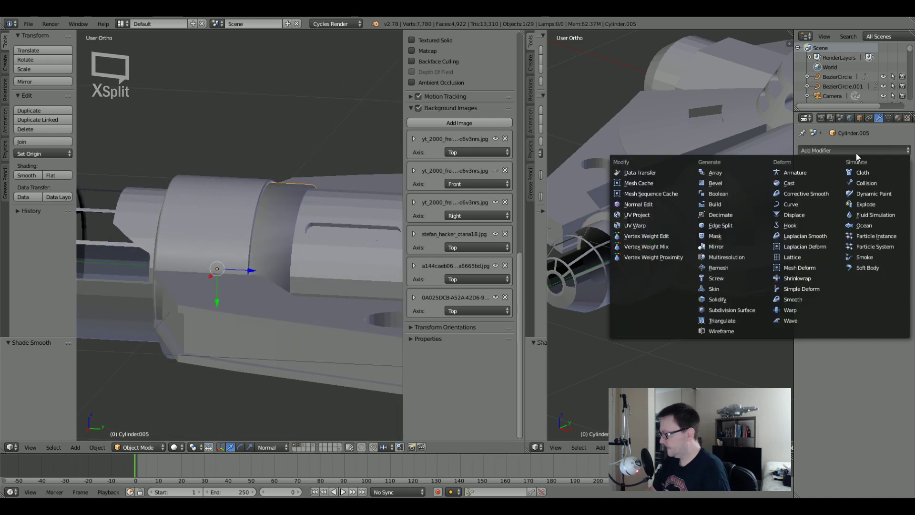
{"action": "left_click", "coordinate": [724, 225]}
Select the edge loop around the narrow ring's rear rim and show it in right orthographic view.
{"action": "scroll", "coordinate": [295, 212], "scroll_direction": "up", "scroll_amount": 8}
{"action": "middle_click_drag", "start_coordinate": [265, 217], "coordinate": [216, 195]}
{"action": "key", "text": "Tab"}
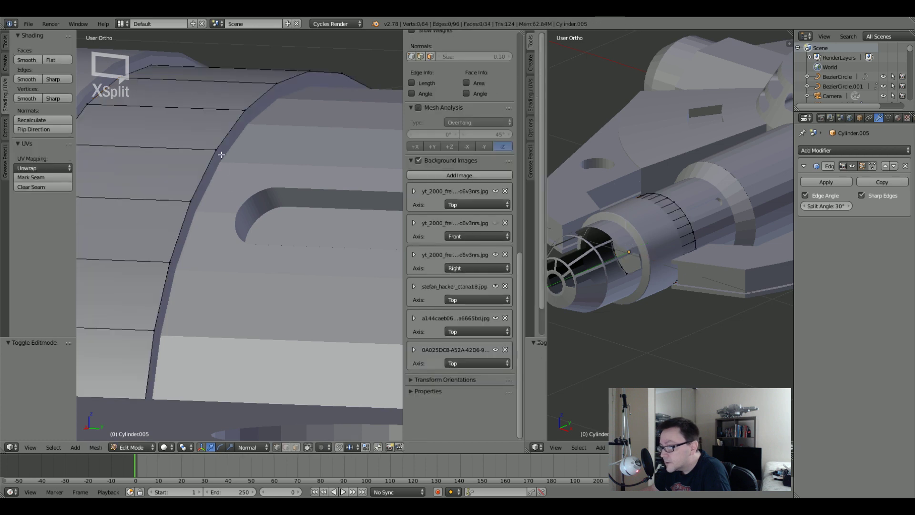
{"action": "key", "text": "KP_3"}
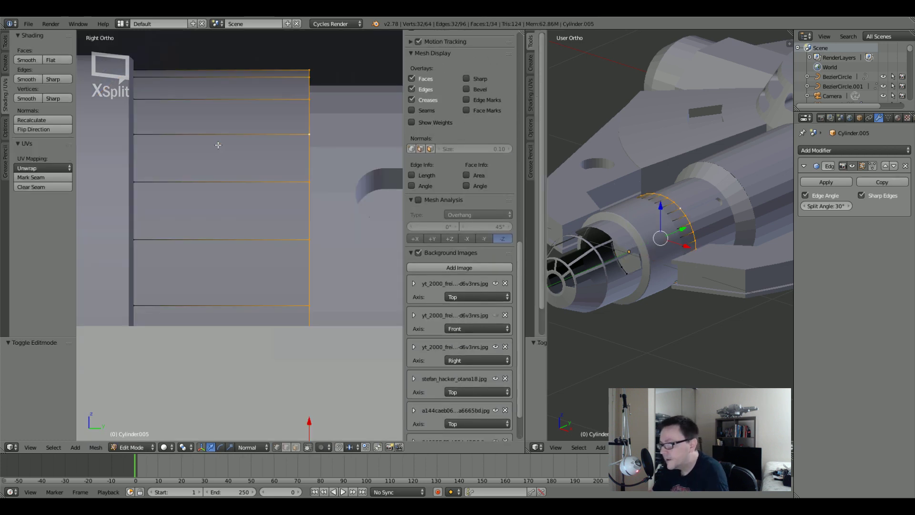
{"action": "key", "text": "ctrl+b"}
{"action": "key", "text": "Escape"}
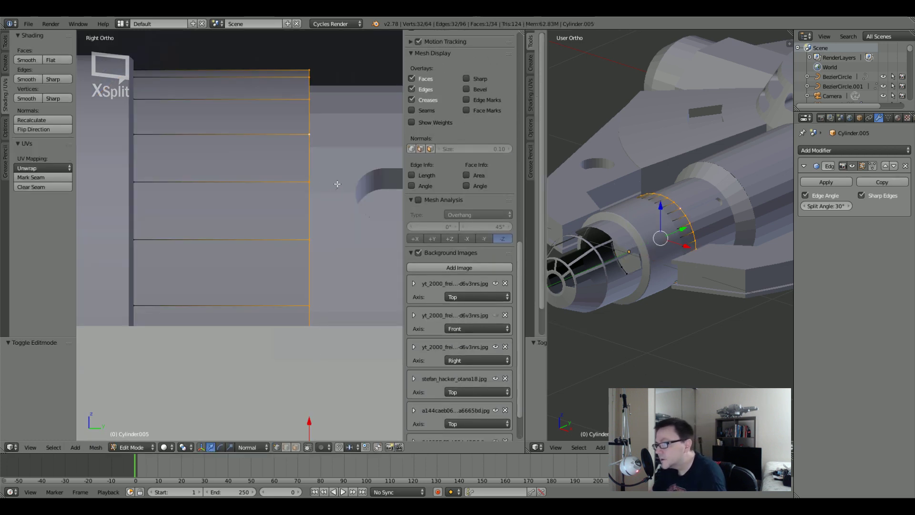
Apply the ring's rotation and scale, and bevel its rear rim loop with one segment and an offset of about 0.003.
{"action": "key", "text": "Tab"}
{"action": "key", "text": "ctrl+a"}
{"action": "left_click", "coordinate": [336, 185]}
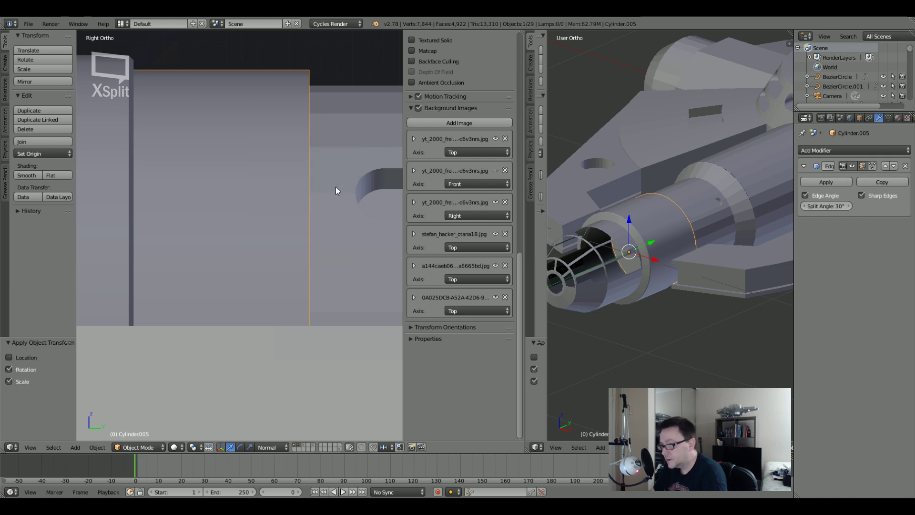
{"action": "key", "text": "Tab"}
{"action": "key", "text": "ctrl+b"}
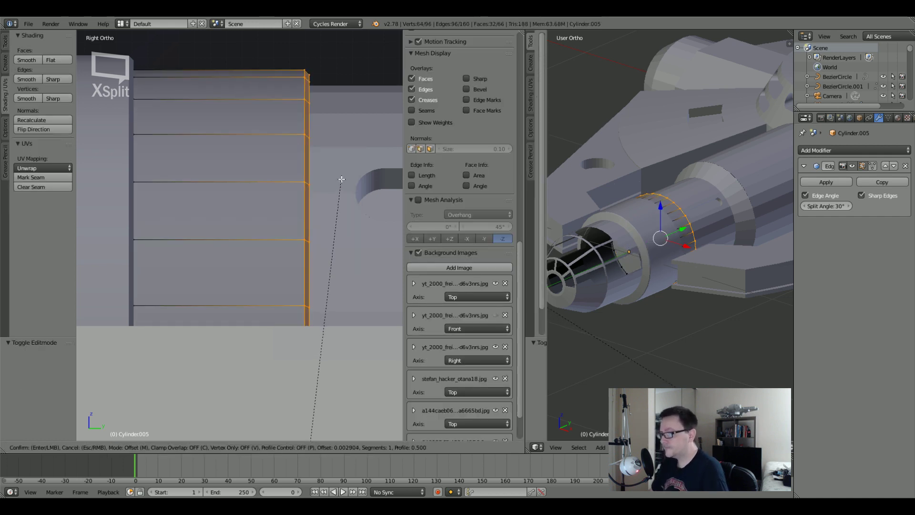
{"action": "left_click", "coordinate": [341, 181]}
{"action": "key", "text": "Tab"}
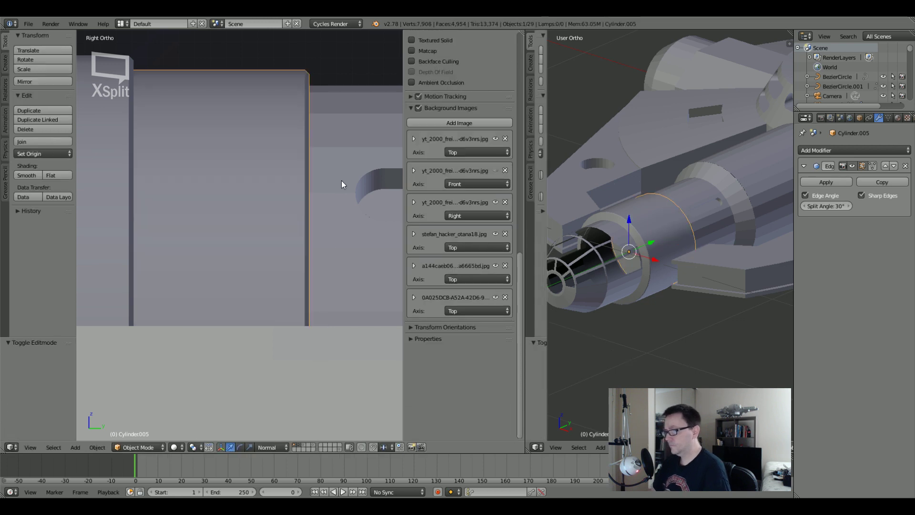
Select the cylinder object with the tapered front section behind the slotted tube.
{"action": "scroll", "coordinate": [341, 180], "scroll_direction": "down", "scroll_amount": 3}
{"action": "scroll", "coordinate": [253, 188], "scroll_direction": "up", "scroll_amount": 3}
{"action": "scroll", "coordinate": [241, 180], "scroll_direction": "down", "scroll_amount": 2}
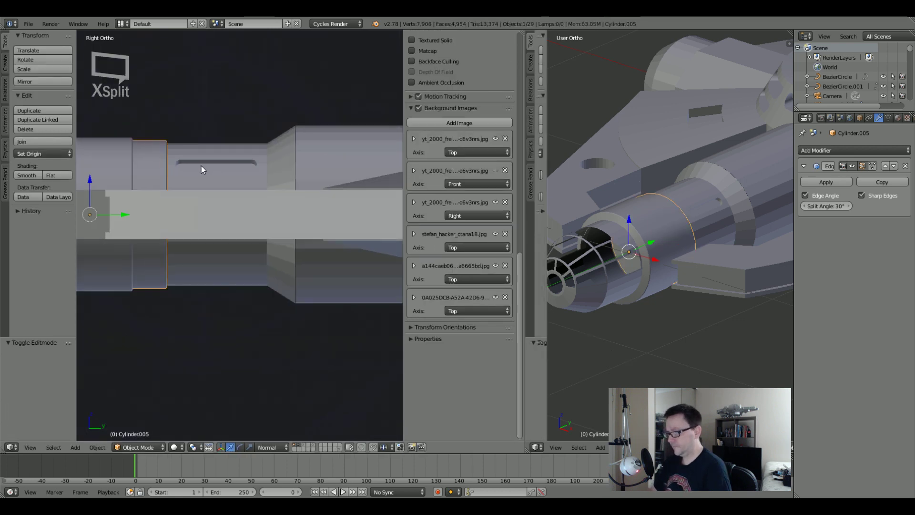
{"action": "scroll", "coordinate": [261, 171], "scroll_direction": "up", "scroll_amount": 2}
{"action": "scroll", "coordinate": [248, 162], "scroll_direction": "up", "scroll_amount": 1}
{"action": "scroll", "coordinate": [248, 161], "scroll_direction": "up", "scroll_amount": 3}
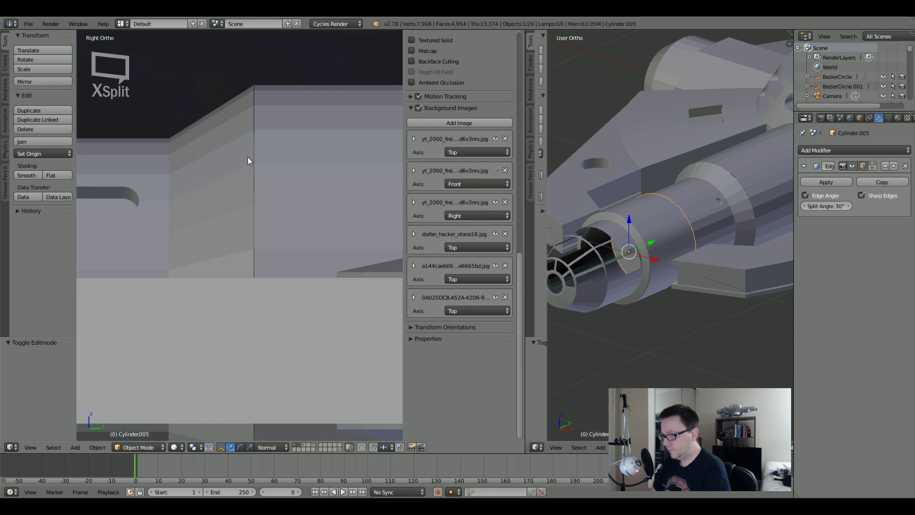
{"action": "right_click", "coordinate": [248, 161]}
Examine the seam at the tapered section's wide end and its surroundings, keeping that object selected.
{"action": "scroll", "coordinate": [258, 136], "scroll_direction": "down", "scroll_amount": 2}
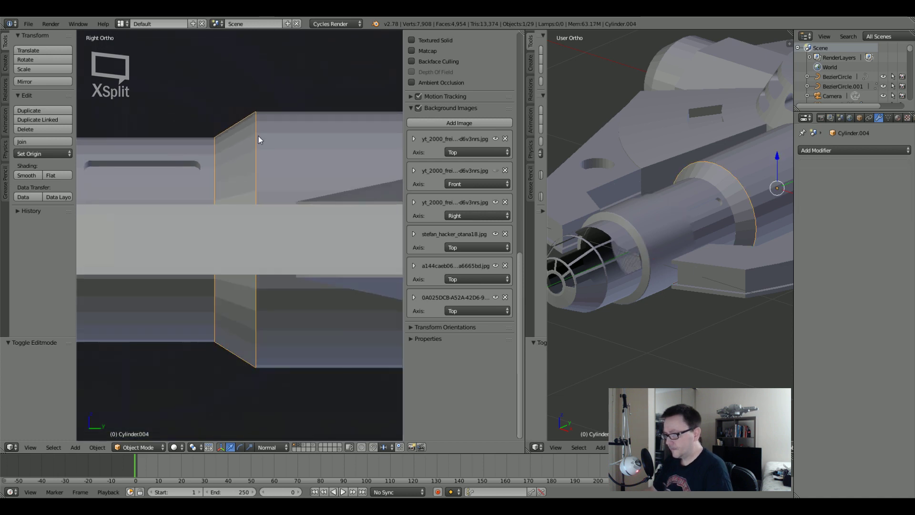
{"action": "scroll", "coordinate": [255, 113], "scroll_direction": "up", "scroll_amount": 4}
{"action": "scroll", "coordinate": [253, 119], "scroll_direction": "up", "scroll_amount": 2}
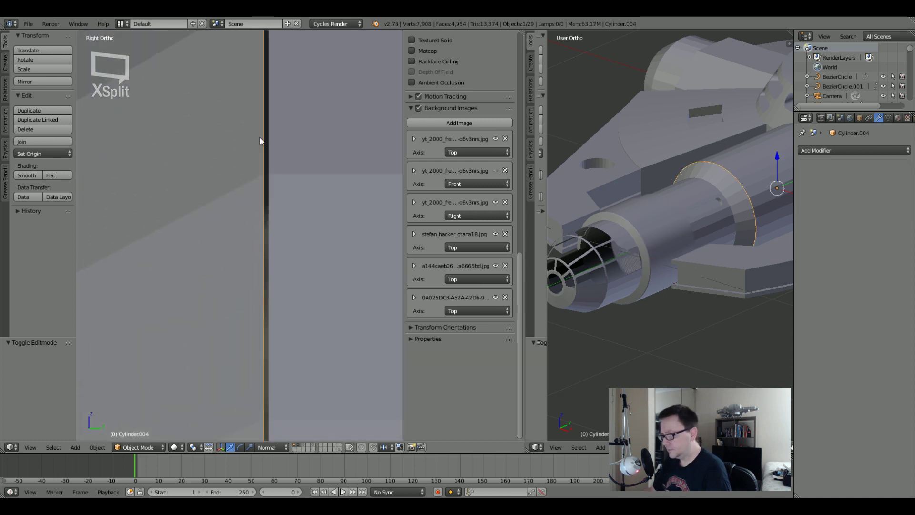
{"action": "scroll", "coordinate": [259, 139], "scroll_direction": "down", "scroll_amount": 4}
{"action": "middle_click_drag", "start_coordinate": [281, 193], "coordinate": [301, 201], "text": "shift"}
{"action": "middle_click_drag", "start_coordinate": [238, 200], "coordinate": [230, 221]}
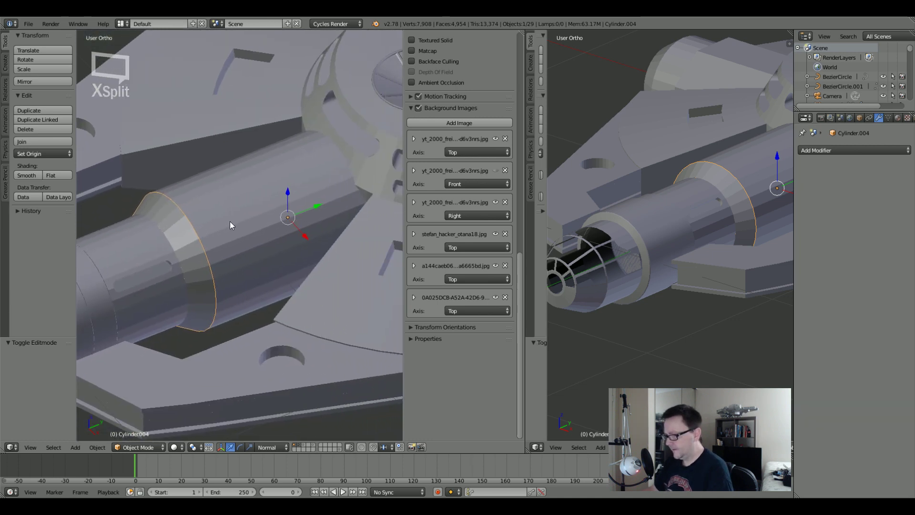
{"action": "right_click", "coordinate": [178, 235]}
{"action": "right_click", "coordinate": [178, 236]}
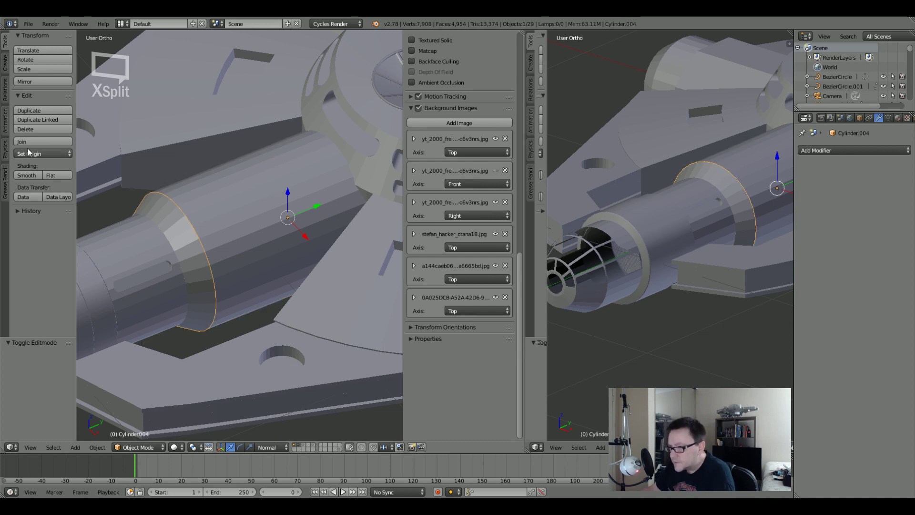
Select the large cylinder behind the tapered section and pick the flat cap face at its rear end in its mesh.
{"action": "right_click", "coordinate": [232, 189]}
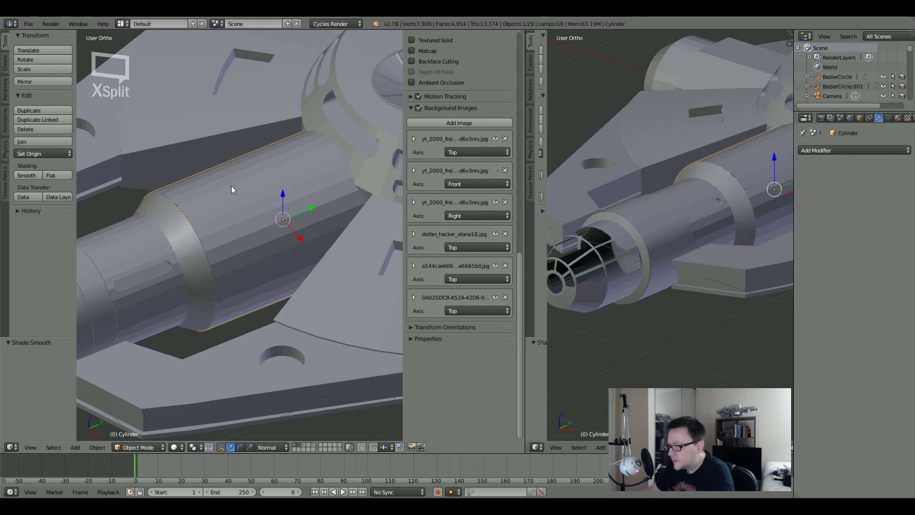
{"action": "key", "text": "KP_Decimal"}
{"action": "key", "text": "z"}
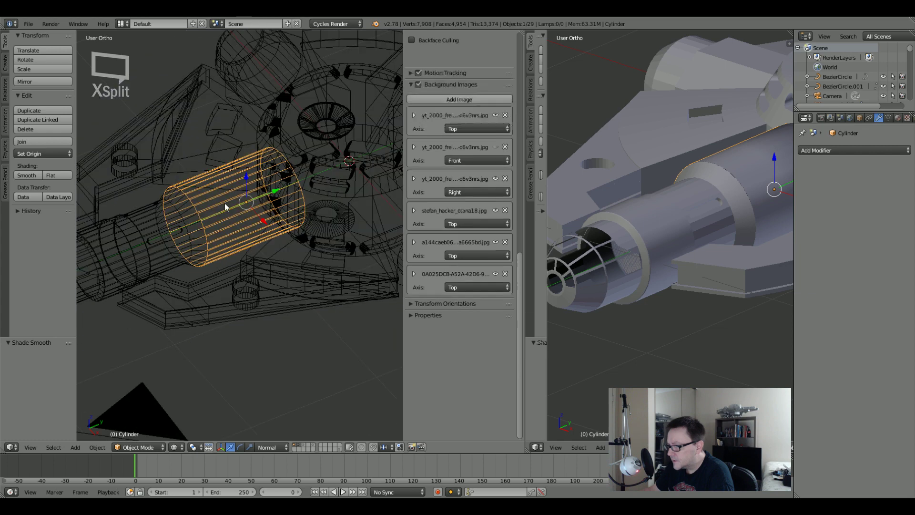
{"action": "middle_click_drag", "start_coordinate": [245, 213], "coordinate": [233, 395]}
{"action": "key", "text": "Tab"}
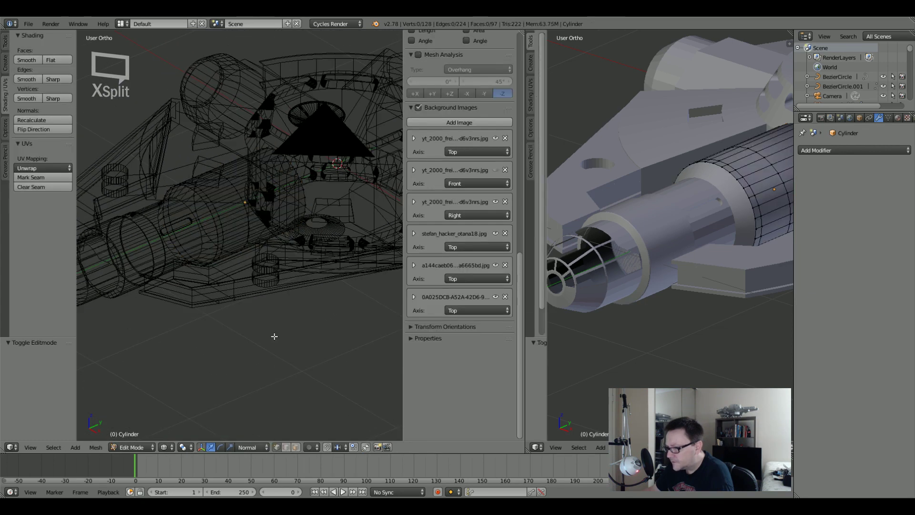
{"action": "key", "text": "a"}
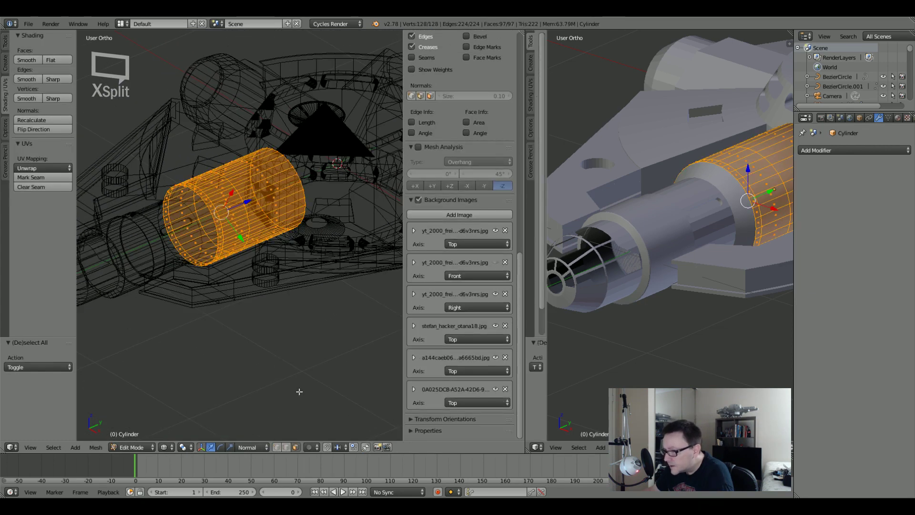
{"action": "scroll", "coordinate": [299, 391], "scroll_direction": "up", "scroll_amount": 5}
{"action": "scroll", "coordinate": [299, 392], "scroll_direction": "down", "scroll_amount": 5}
{"action": "middle_click_drag", "start_coordinate": [299, 333], "coordinate": [299, 198]}
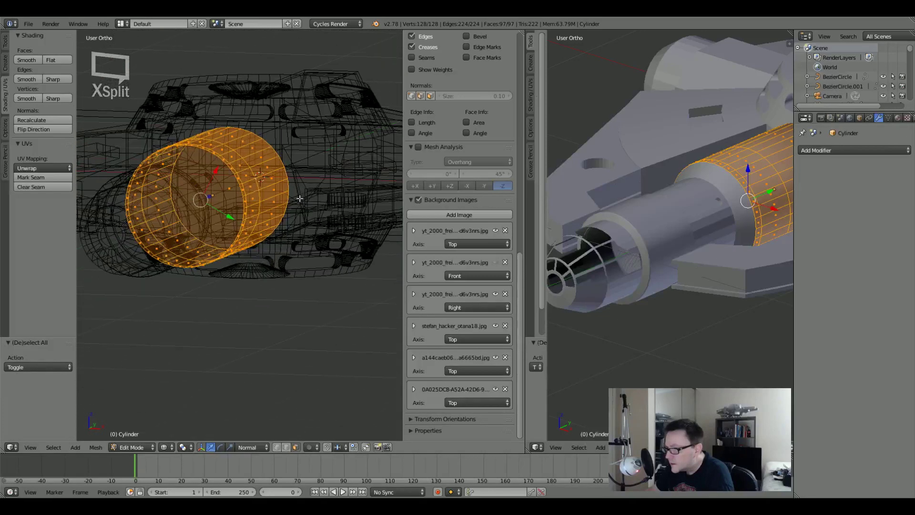
{"action": "right_click", "coordinate": [227, 189]}
{"action": "middle_click_drag", "start_coordinate": [241, 213], "coordinate": [241, 213]}
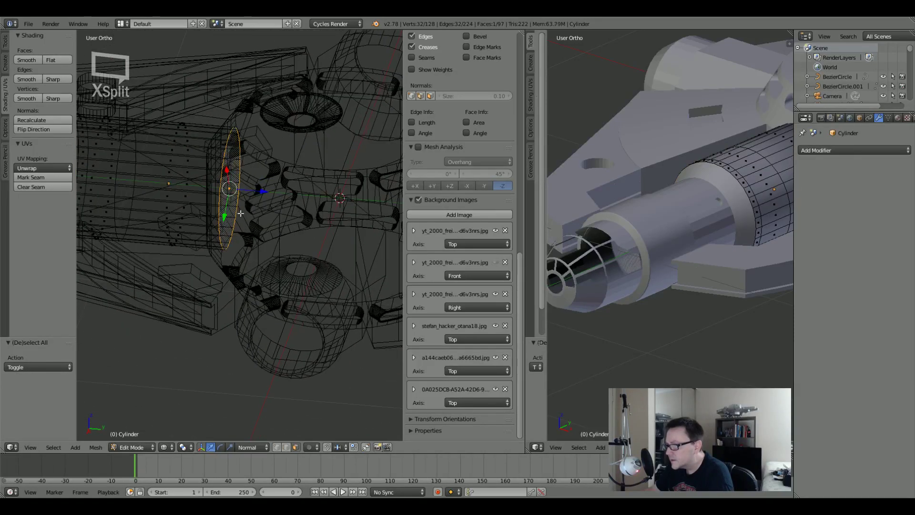
Delete the large cylinder's rear cap face using the Faces option and return to object mode.
{"action": "key", "text": "x"}
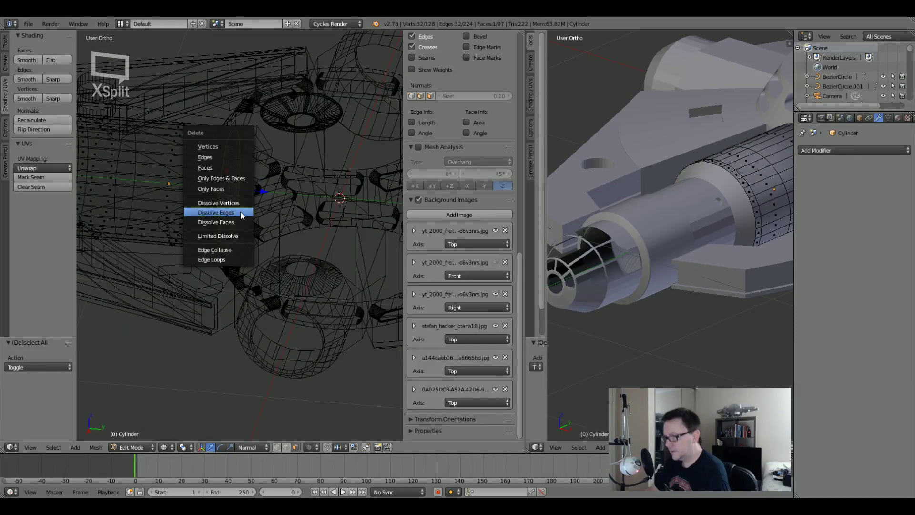
{"action": "left_click", "coordinate": [219, 178]}
{"action": "key", "text": "ctrl+z"}
{"action": "key", "text": "x"}
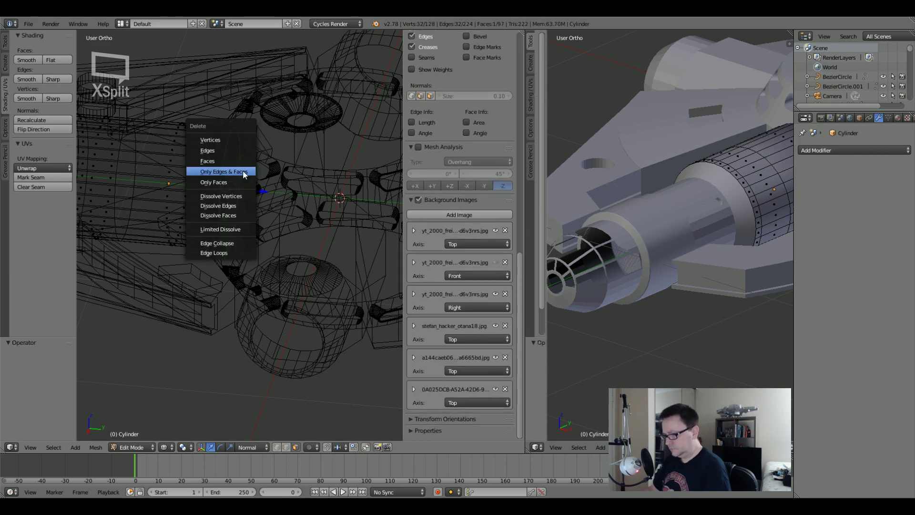
{"action": "left_click", "coordinate": [240, 168]}
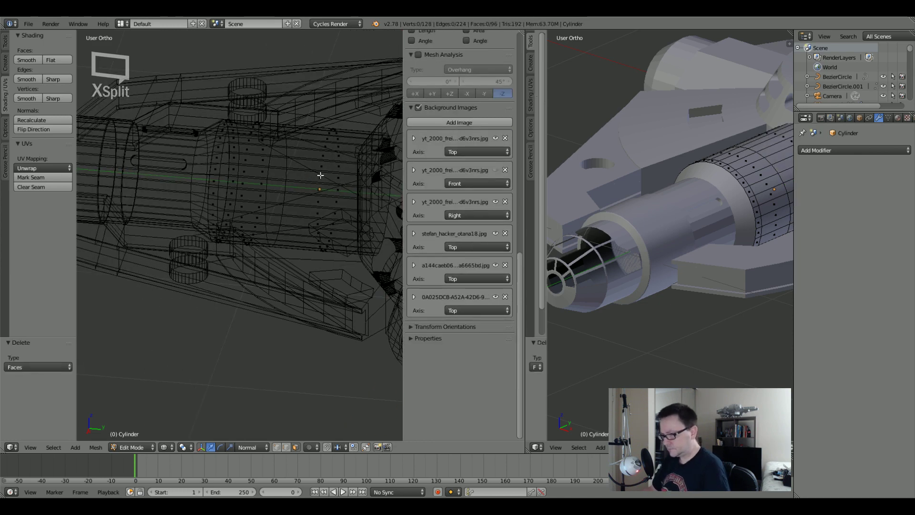
{"action": "left_click", "coordinate": [249, 177]}
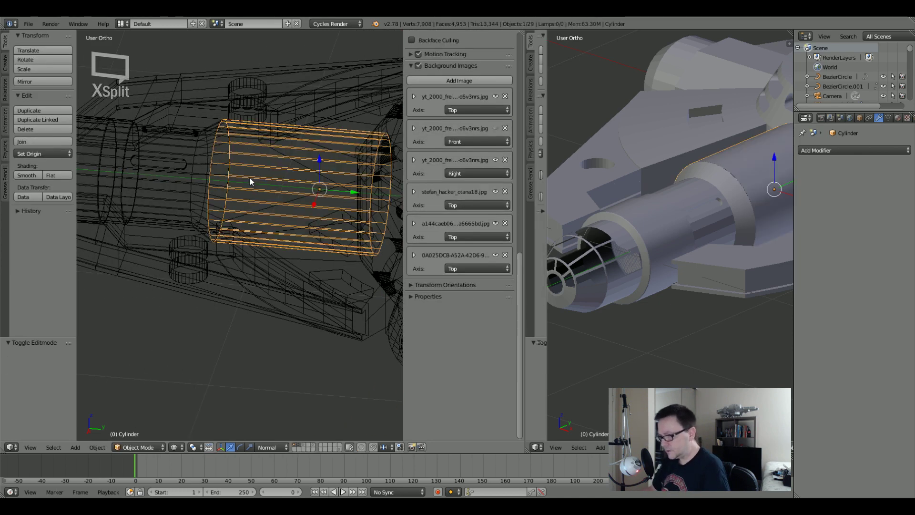
Inspect the large cylinder and the neighbouring fuselage section in wireframe for remaining cap faces.
{"action": "key", "text": "Tab"}
{"action": "middle_click_drag", "start_coordinate": [229, 169], "coordinate": [187, 162]}
{"action": "key", "text": "a"}
{"action": "key", "text": "Tab"}
{"action": "right_click", "coordinate": [220, 177]}
{"action": "key", "text": "Tab"}
{"action": "key", "text": "Tab"}
Select the front collar cylinder and pick the flat cap face at its rear end in its mesh.
{"action": "right_click", "coordinate": [136, 128]}
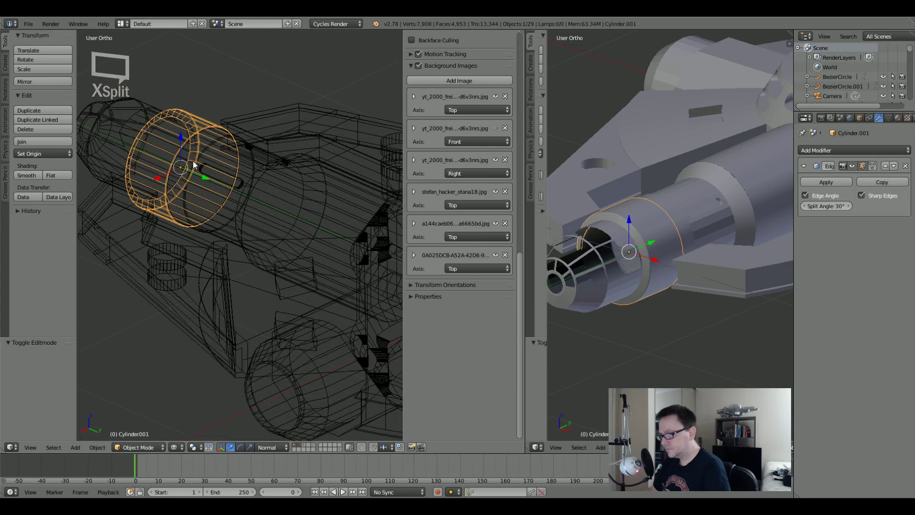
{"action": "right_click", "coordinate": [186, 161]}
{"action": "right_click", "coordinate": [190, 138]}
{"action": "key", "text": "Tab"}
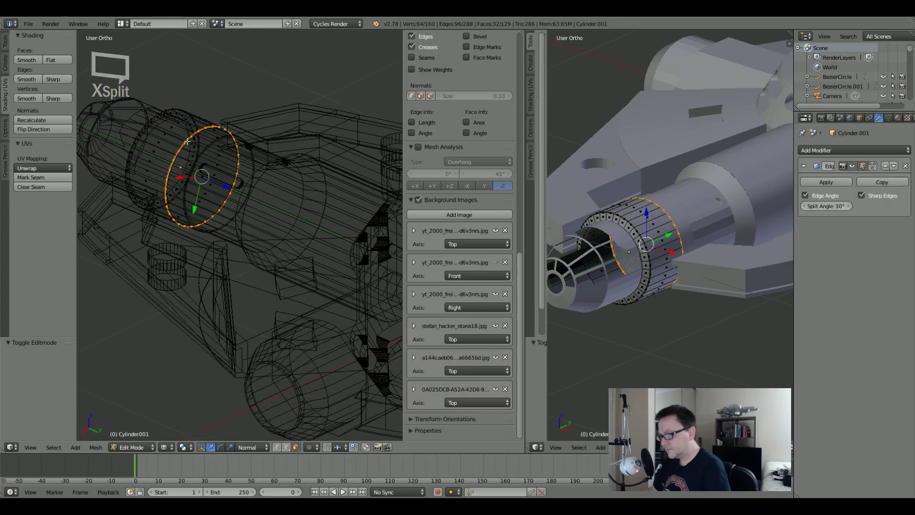
{"action": "key", "text": "KP_Decimal"}
{"action": "right_click", "coordinate": [239, 228]}
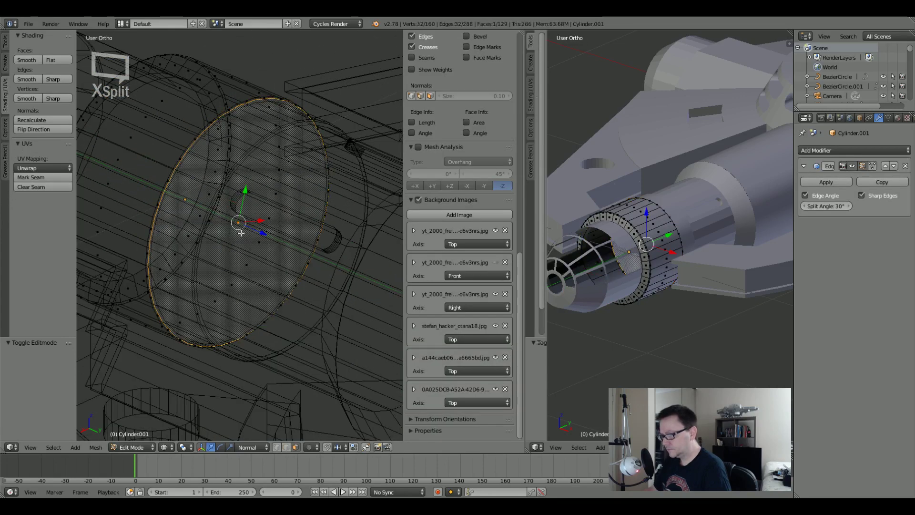
Inset the front collar's rear cap face with a thickness of about 0.0105.
{"action": "key", "text": "z"}
{"action": "middle_click_drag", "start_coordinate": [239, 228], "coordinate": [225, 198]}
{"action": "scroll", "coordinate": [224, 198], "scroll_direction": "up", "scroll_amount": 6}
{"action": "key", "text": "z"}
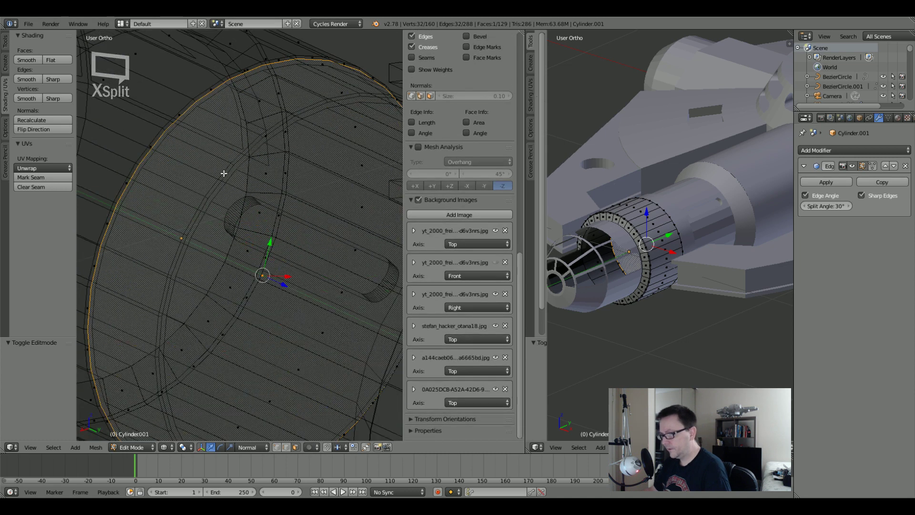
{"action": "key", "text": "z"}
{"action": "middle_click_drag", "start_coordinate": [237, 164], "coordinate": [245, 172]}
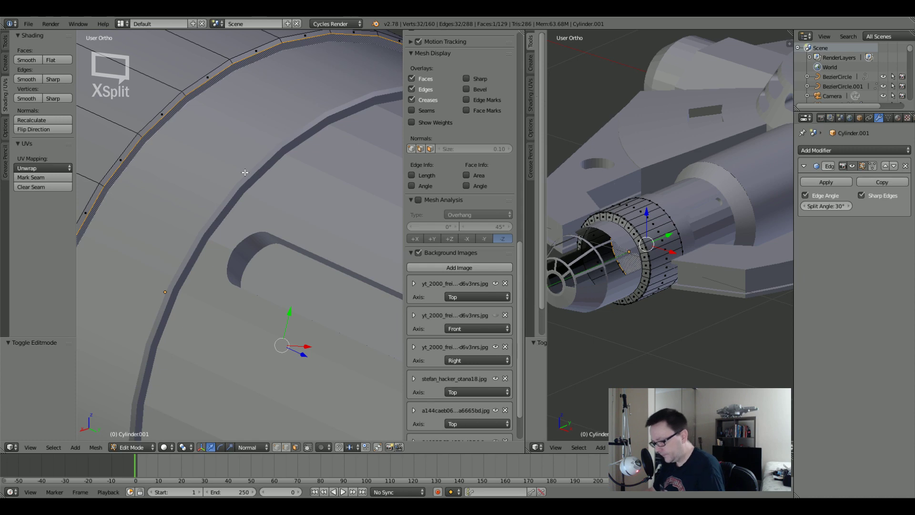
{"action": "key", "text": "i"}
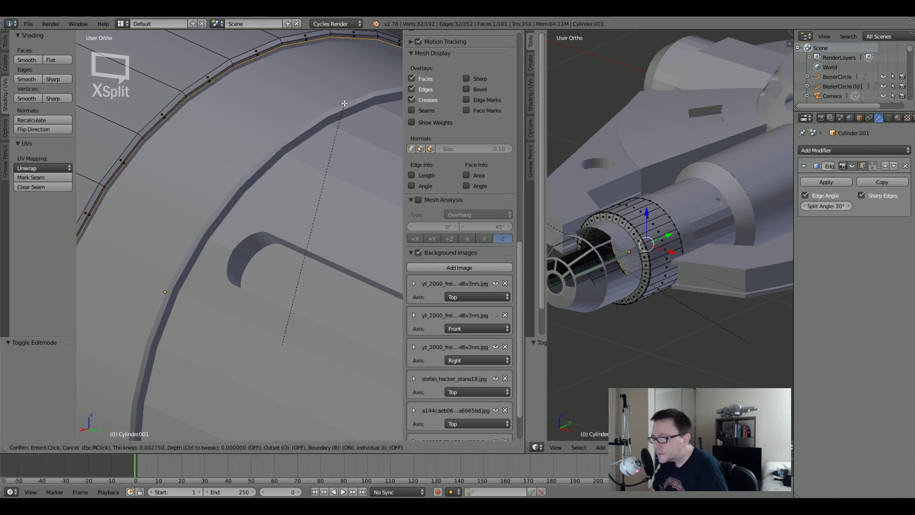
{"action": "left_click", "coordinate": [320, 192]}
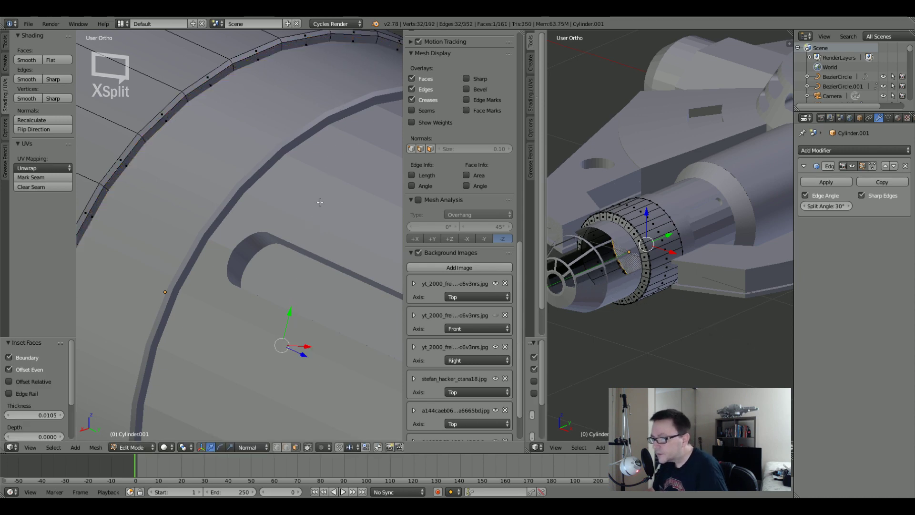
Delete the inner face left by the inset so the front collar's rear end is open.
{"action": "key", "text": "z"}
{"action": "scroll", "coordinate": [317, 200], "scroll_direction": "down", "scroll_amount": 5}
{"action": "key", "text": "x"}
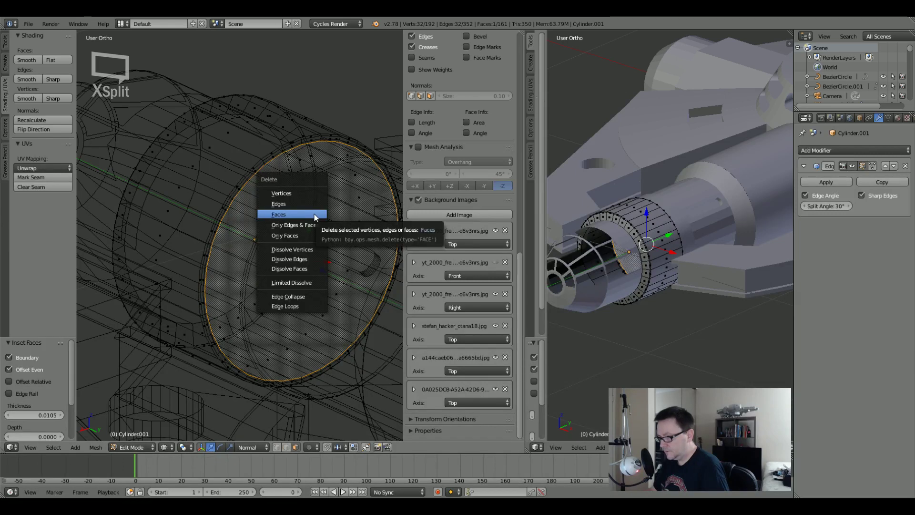
{"action": "left_click", "coordinate": [314, 218]}
Separate the linked geometry of the narrow ring behind the front collar into its own object.
{"action": "scroll", "coordinate": [286, 157], "scroll_direction": "up", "scroll_amount": 2}
{"action": "right_click", "coordinate": [277, 145]}
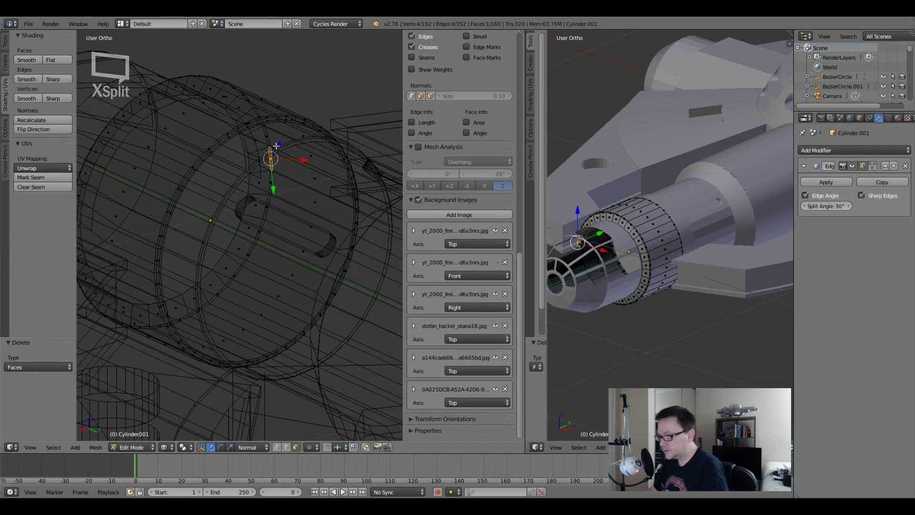
{"action": "key", "text": "l"}
{"action": "key", "text": "p"}
{"action": "left_click", "coordinate": [275, 151]}
{"action": "key", "text": "Tab"}
Select the separated narrow ring's rear cap face and inset it with a thickness of about 0.0134.
{"action": "right_click", "coordinate": [276, 151]}
{"action": "key", "text": "Tab"}
{"action": "key", "text": "a"}
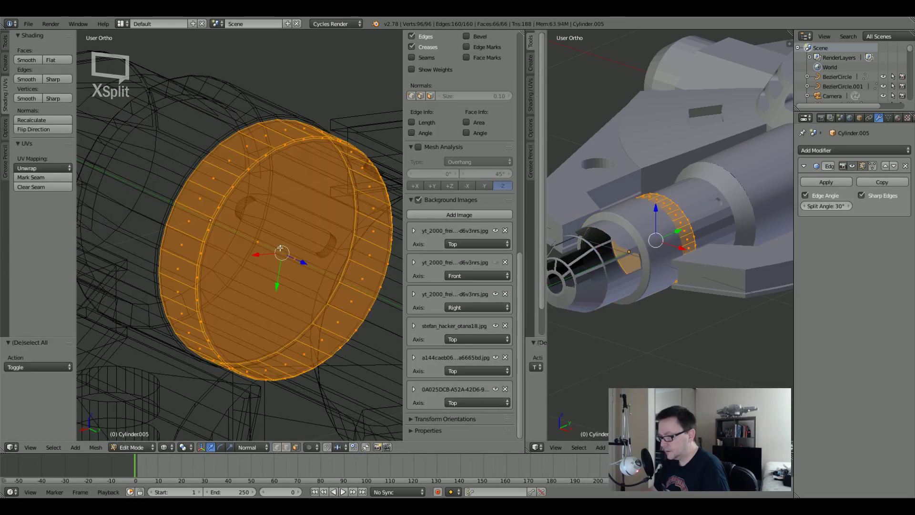
{"action": "right_click", "coordinate": [314, 250]}
{"action": "key", "text": "z"}
{"action": "scroll", "coordinate": [282, 177], "scroll_direction": "up", "scroll_amount": 6}
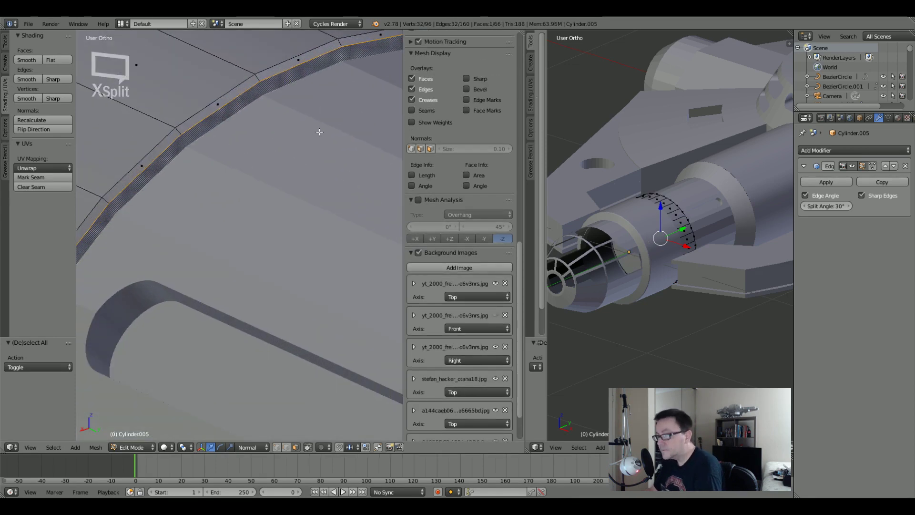
{"action": "key", "text": "i"}
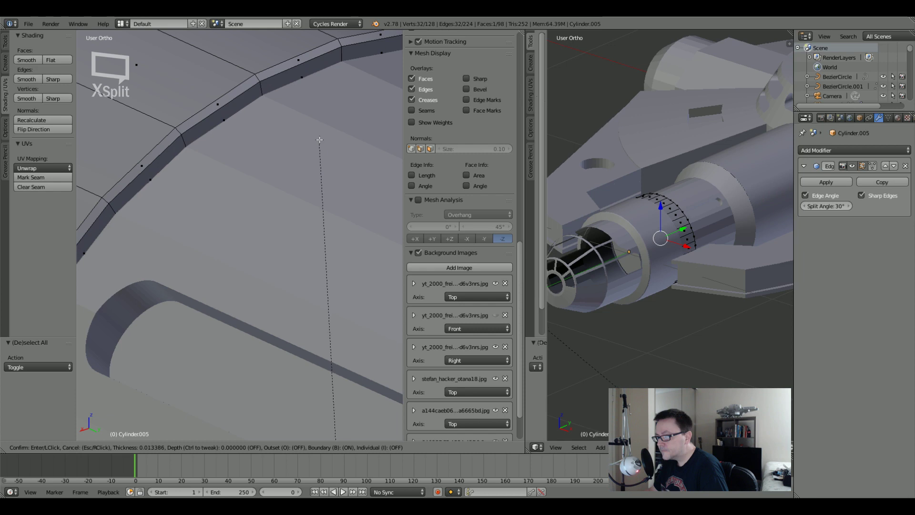
{"action": "left_click", "coordinate": [319, 140]}
Delete the narrow ring's inner cap face and return to object mode in solid shading.
{"action": "scroll", "coordinate": [317, 158], "scroll_direction": "down", "scroll_amount": 5}
{"action": "key", "text": "z"}
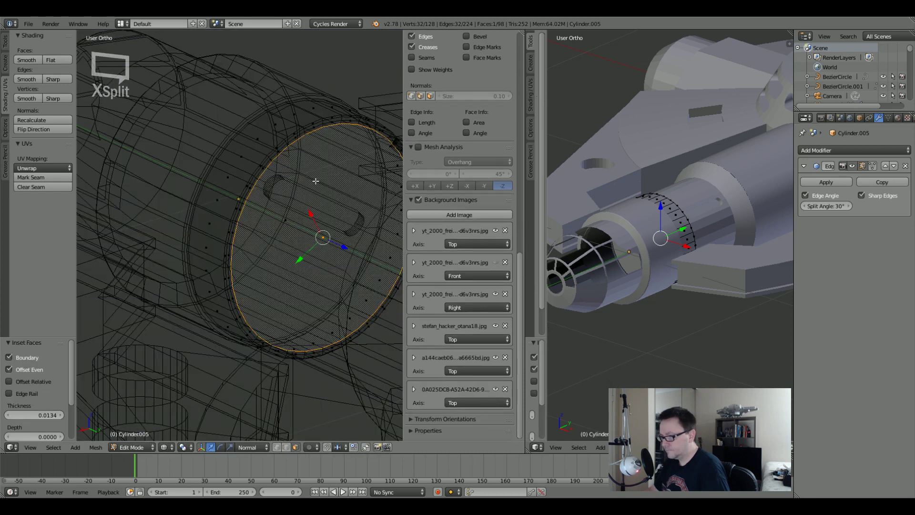
{"action": "key", "text": "x"}
{"action": "left_click", "coordinate": [315, 232]}
{"action": "key", "text": "z"}
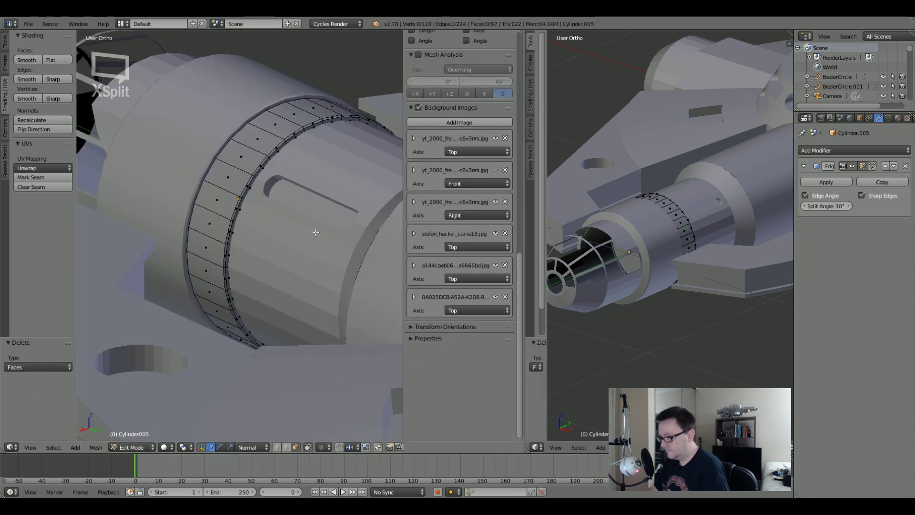
{"action": "key", "text": "a"}
{"action": "key", "text": "Tab"}
Shade the slotted tube smooth and add an Edge Split modifier to it.
{"action": "middle_click_drag", "start_coordinate": [315, 232], "coordinate": [274, 229]}
{"action": "key", "text": "a"}
{"action": "right_click", "coordinate": [256, 166]}
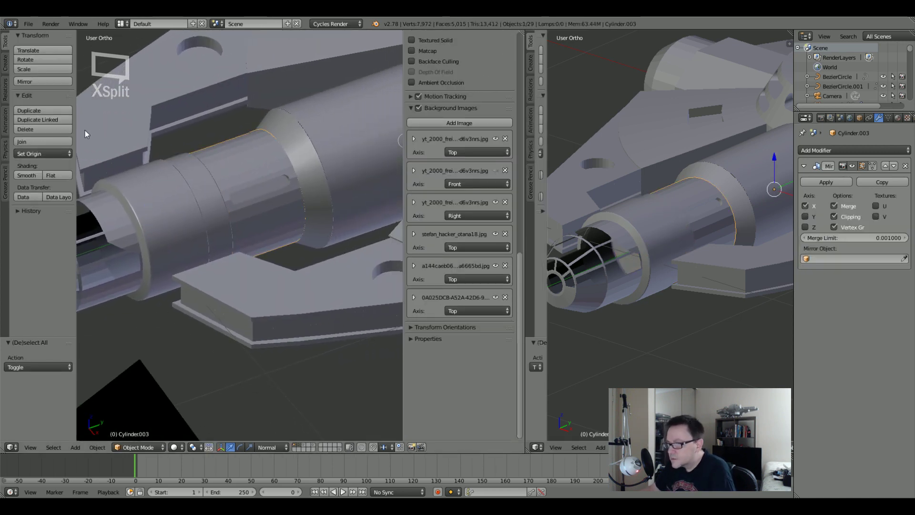
{"action": "left_click", "coordinate": [27, 176]}
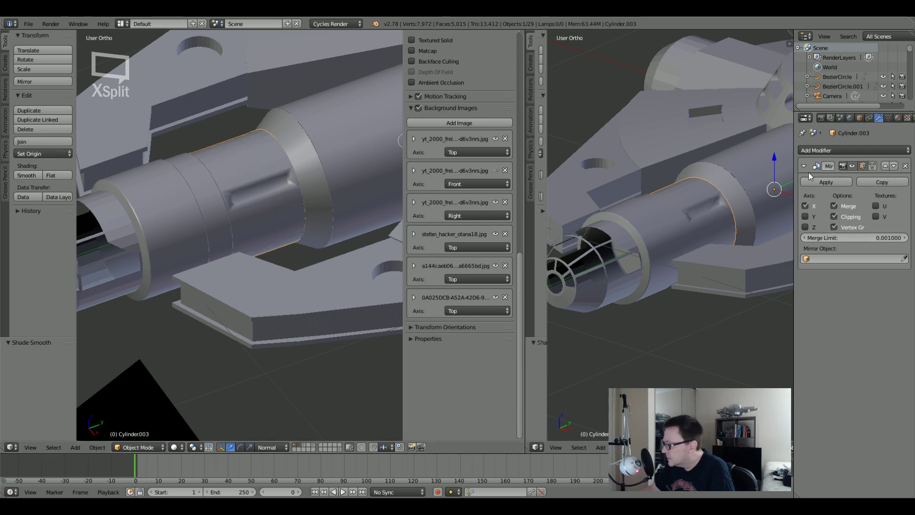
{"action": "left_click", "coordinate": [813, 150]}
{"action": "left_click", "coordinate": [717, 224]}
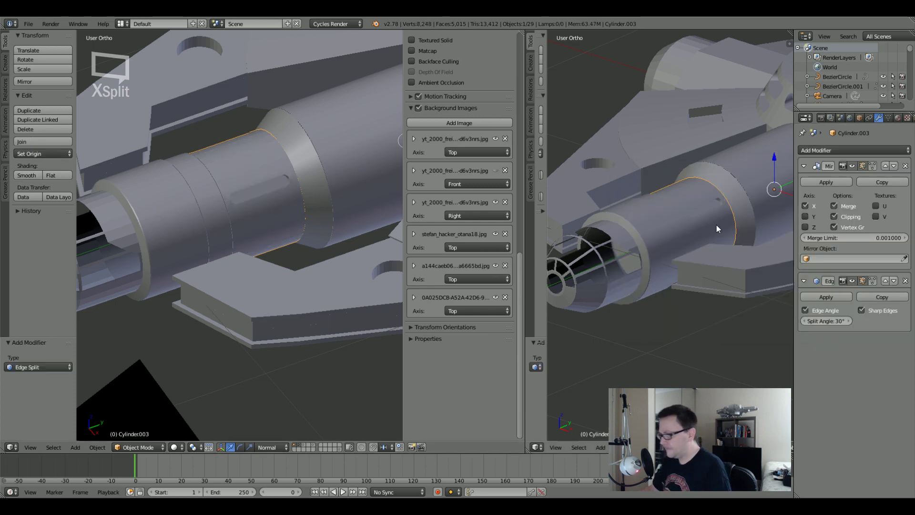
Examine the shading and mesh around the rounded end of the recessed slot on the slotted tube.
{"action": "scroll", "coordinate": [289, 168], "scroll_direction": "up", "scroll_amount": 8}
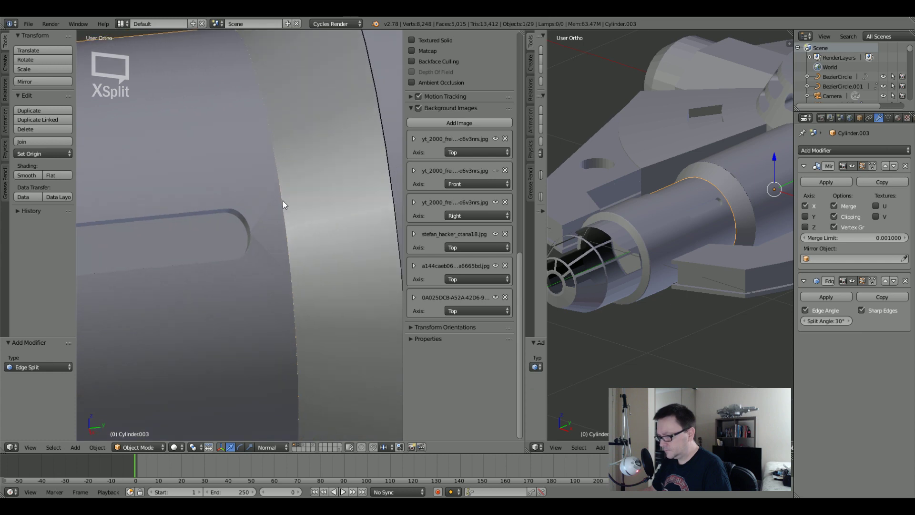
{"action": "right_click", "coordinate": [282, 201]}
{"action": "key", "text": "Tab"}
{"action": "key", "text": "Tab"}
{"action": "right_click", "coordinate": [256, 227]}
{"action": "key", "text": "Tab"}
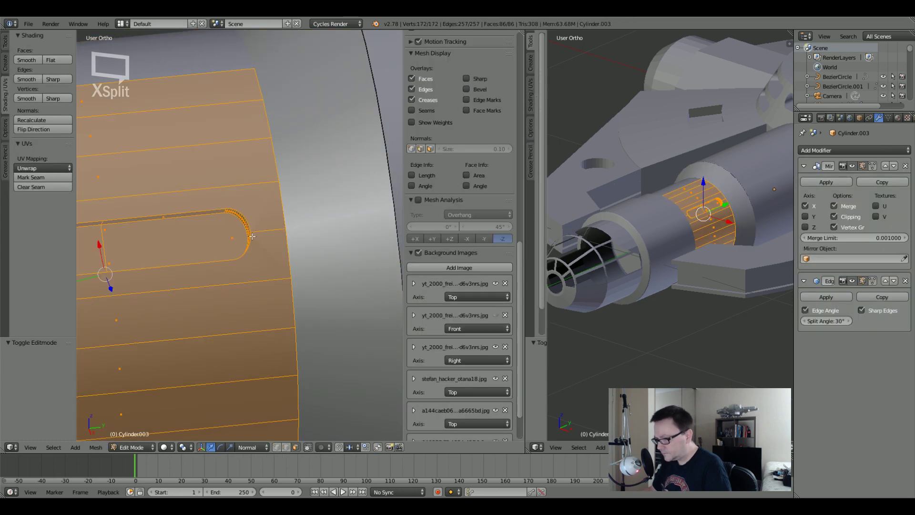
{"action": "middle_click_drag", "start_coordinate": [251, 236], "coordinate": [290, 225]}
{"action": "scroll", "coordinate": [206, 194], "scroll_direction": "up", "scroll_amount": 4}
{"action": "right_click", "coordinate": [186, 192]}
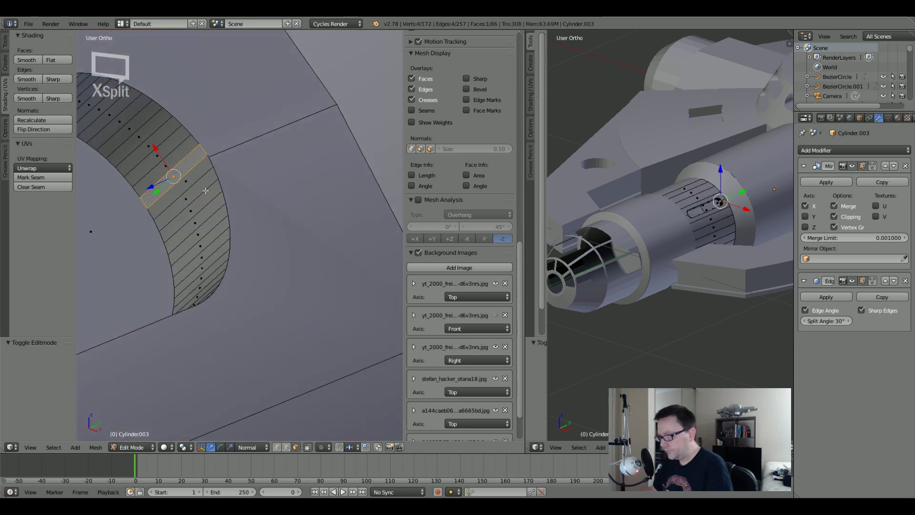
{"action": "middle_click_drag", "start_coordinate": [186, 193], "coordinate": [170, 267]}
{"action": "key", "text": "a"}
{"action": "key", "text": "Tab"}
{"action": "scroll", "coordinate": [141, 198], "scroll_direction": "down", "scroll_amount": 12}
{"action": "key", "text": "a"}
{"action": "scroll", "coordinate": [183, 249], "scroll_direction": "up", "scroll_amount": 8}
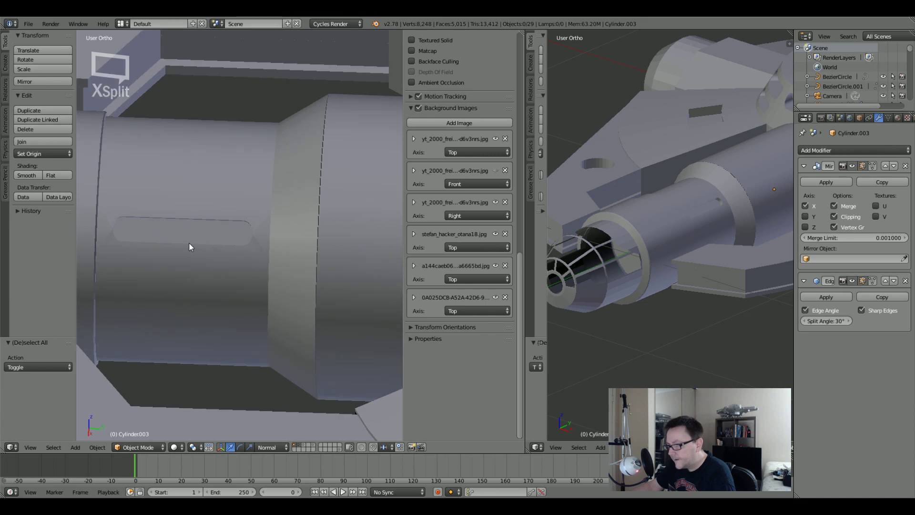
Select the outer rim edge loop around the recessed slot in the slotted tube's mesh.
{"action": "key", "text": "Tab"}
{"action": "middle_click_drag", "start_coordinate": [187, 212], "coordinate": [235, 204]}
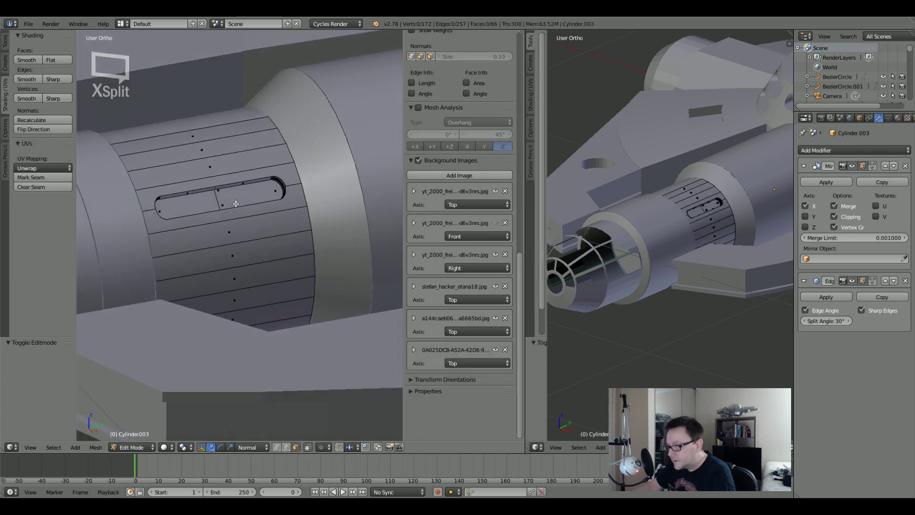
{"action": "scroll", "coordinate": [235, 203], "scroll_direction": "up", "scroll_amount": 5}
{"action": "middle_click_drag", "start_coordinate": [256, 351], "coordinate": [235, 322], "text": "shift"}
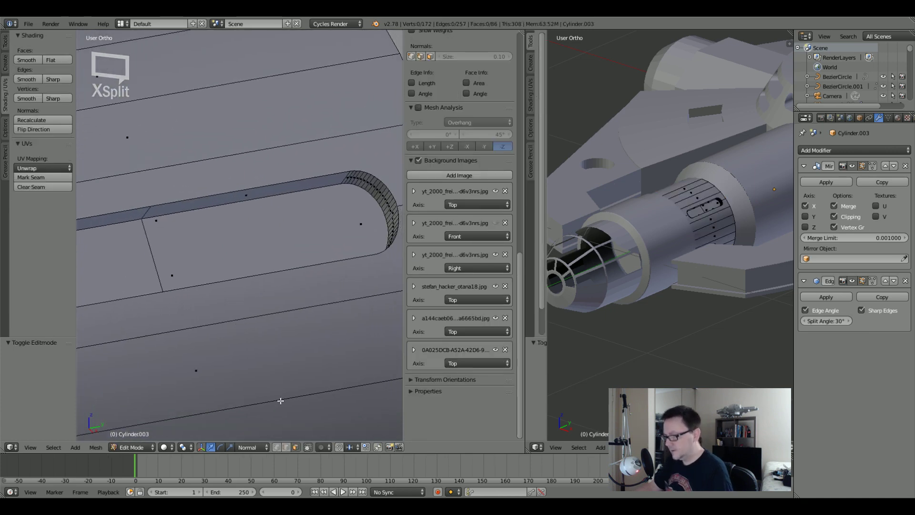
{"action": "right_click", "coordinate": [262, 185], "text": "alt"}
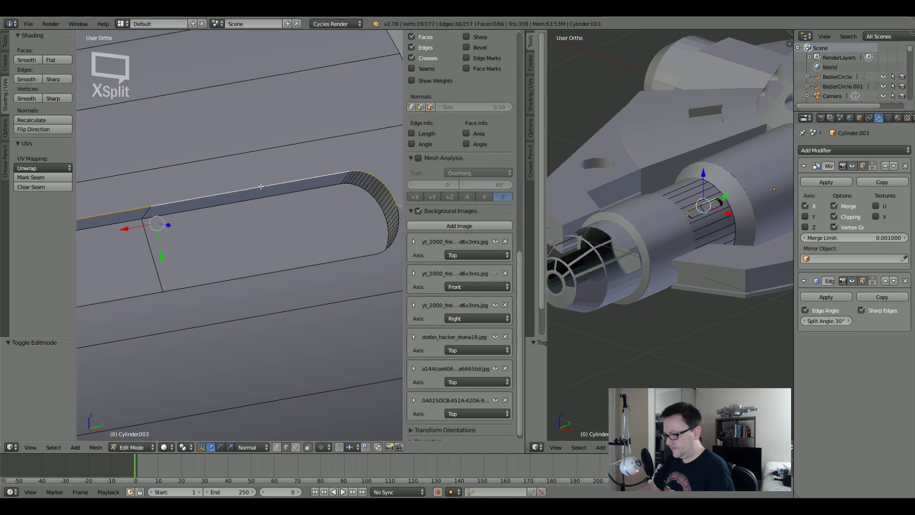
{"action": "middle_click_drag", "start_coordinate": [315, 284], "coordinate": [309, 251], "text": "shift"}
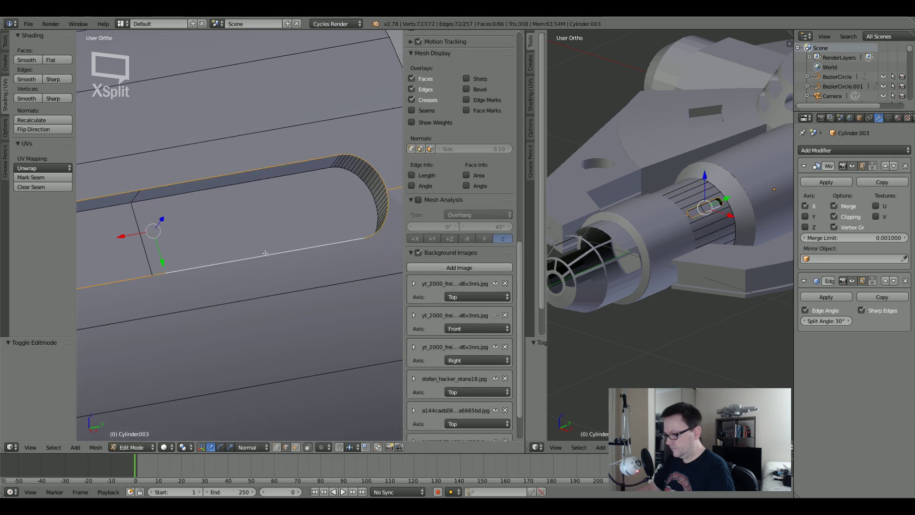
Remove the stray edges at both slot ends from the selection, keeping only the outer rim loop selected.
{"action": "scroll", "coordinate": [265, 253], "scroll_direction": "down", "scroll_amount": 3}
{"action": "scroll", "coordinate": [305, 241], "scroll_direction": "down", "scroll_amount": 2}
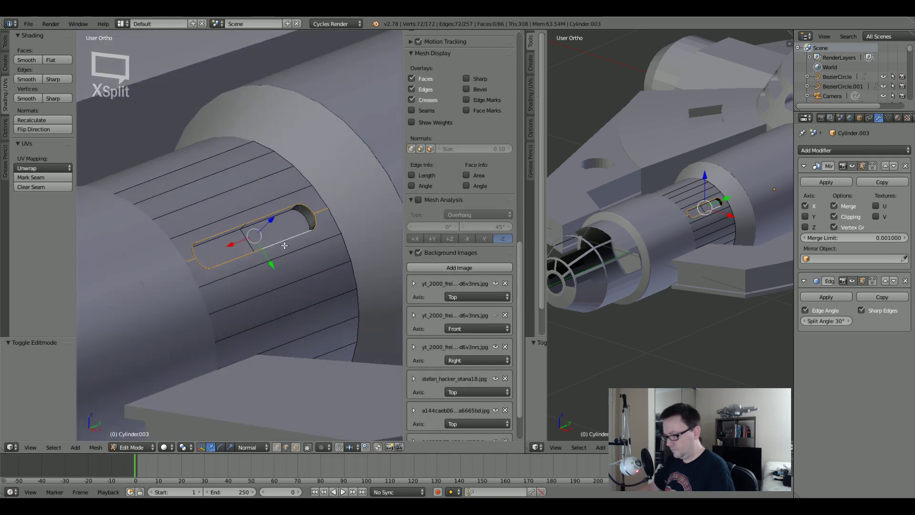
{"action": "middle_click_drag", "start_coordinate": [285, 246], "coordinate": [217, 251]}
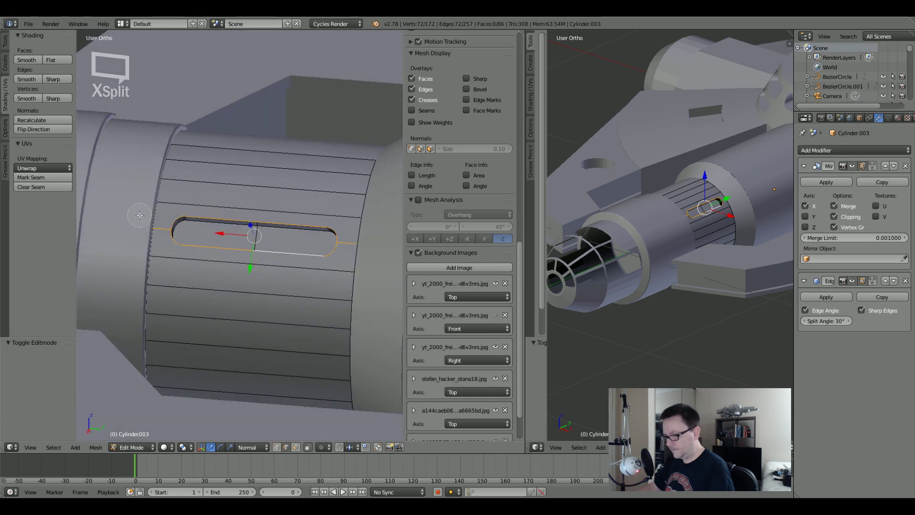
{"action": "key", "text": "z"}
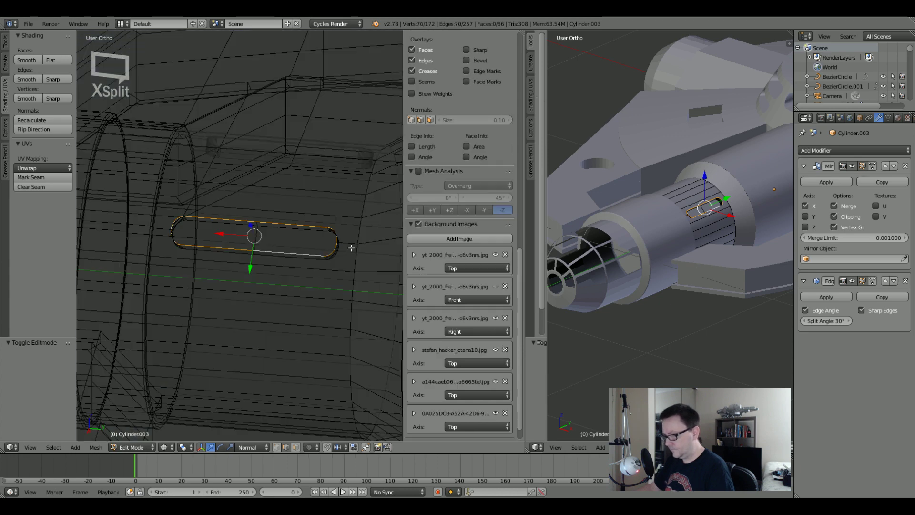
{"action": "mouse_move", "coordinate": [327, 259]}
{"action": "middle_mouse_down"}
{"action": "mouse_move", "coordinate": [257, 274]}
{"action": "mouse_move", "coordinate": [234, 255]}
{"action": "middle_mouse_up"}
{"action": "scroll", "coordinate": [262, 213], "scroll_direction": "up", "scroll_amount": 4}
{"action": "scroll", "coordinate": [210, 215], "scroll_direction": "up", "scroll_amount": 2}
{"action": "mouse_move", "coordinate": [210, 214]}
{"action": "middle_mouse_down"}
{"action": "mouse_move", "coordinate": [247, 184]}
{"action": "mouse_move", "coordinate": [358, 197]}
{"action": "mouse_move", "coordinate": [205, 214]}
{"action": "mouse_move", "coordinate": [207, 233]}
{"action": "mouse_move", "coordinate": [335, 252]}
{"action": "mouse_move", "coordinate": [202, 256]}
{"action": "mouse_move", "coordinate": [275, 252]}
{"action": "middle_mouse_up"}
{"action": "key", "text": "z"}
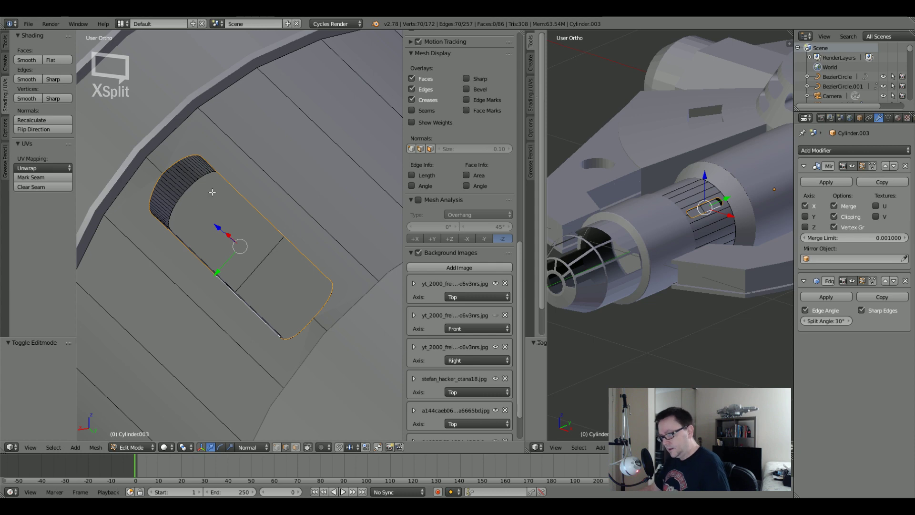
{"action": "mouse_move", "coordinate": [279, 234]}
{"action": "middle_mouse_down"}
{"action": "mouse_move", "coordinate": [278, 258]}
{"action": "mouse_move", "coordinate": [285, 259]}
{"action": "mouse_move", "coordinate": [279, 258]}
{"action": "middle_mouse_up"}
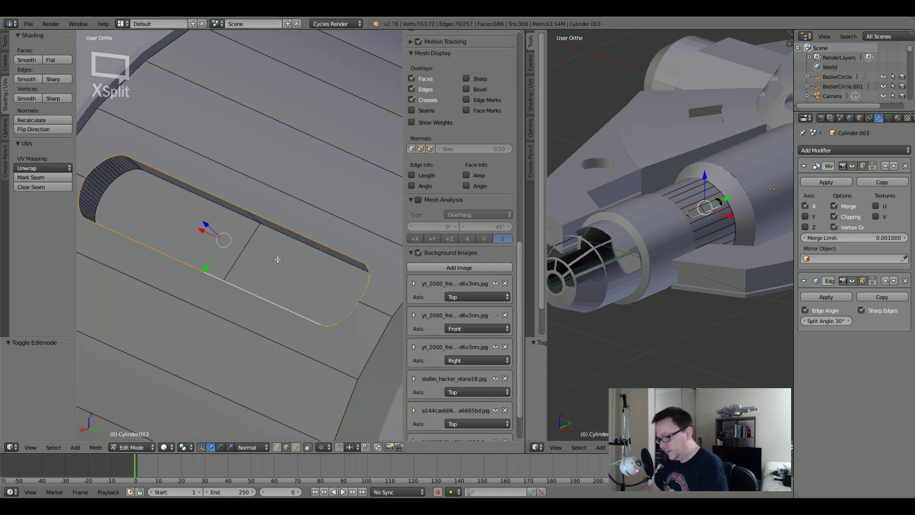
Duplicate the slot's rim loop in place, separate it into its own object and return to object mode.
{"action": "key", "text": "e"}
{"action": "right_click", "coordinate": [300, 257]}
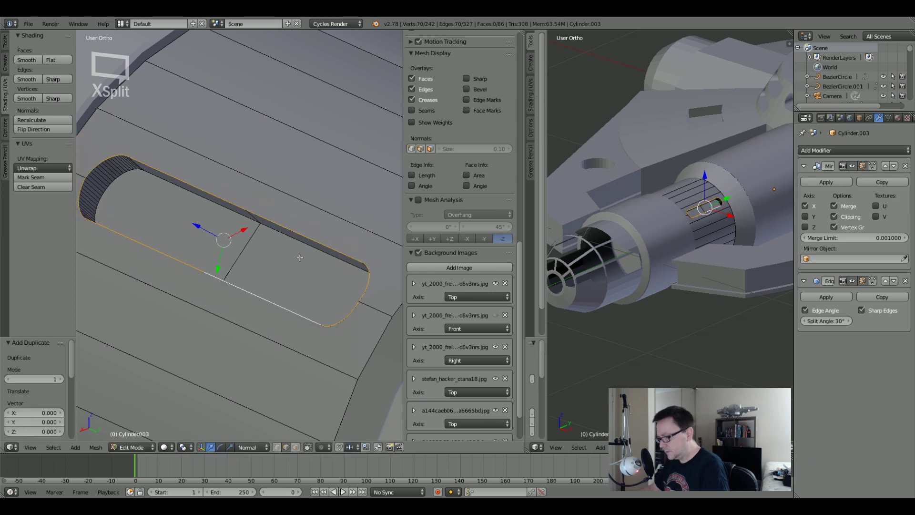
{"action": "key", "text": "alt+m"}
{"action": "left_click", "coordinate": [286, 268]}
{"action": "key", "text": "Tab"}
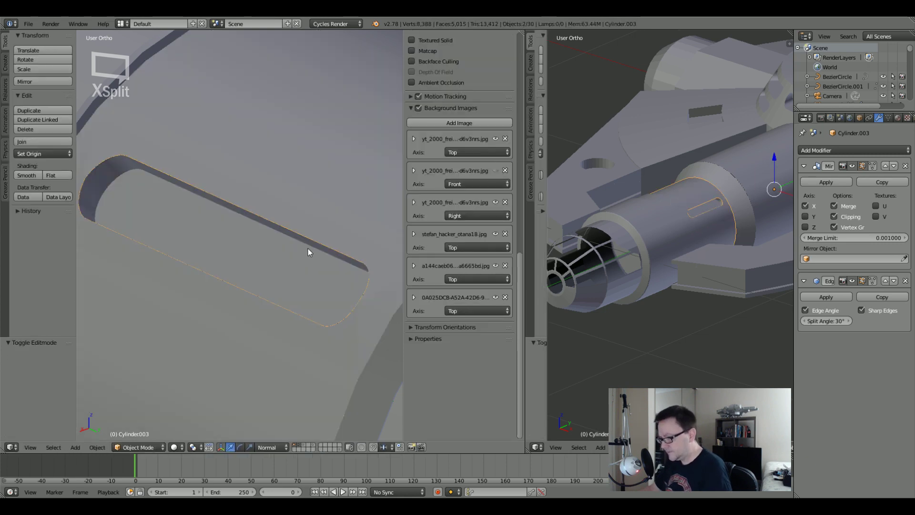
Select the separated slot outline and convert it from a mesh to a curve.
{"action": "key", "text": "z"}
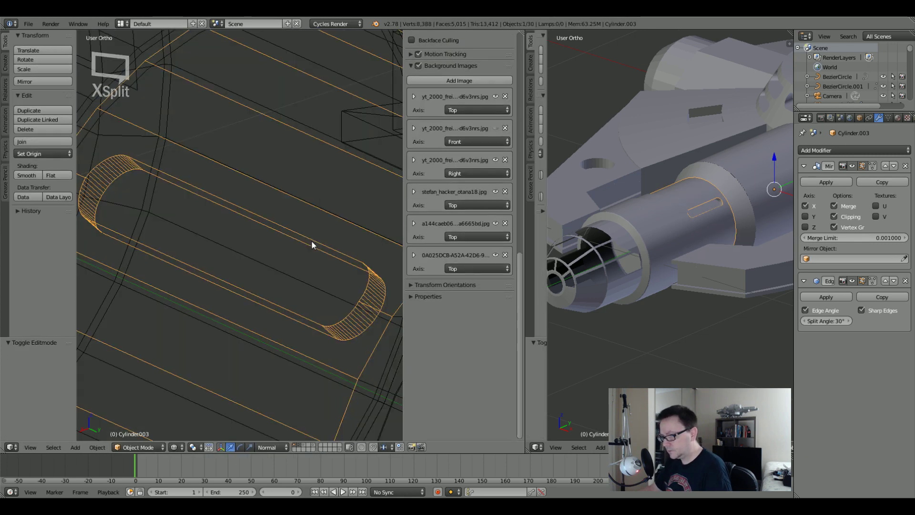
{"action": "right_click", "coordinate": [311, 241]}
{"action": "key", "text": "Tab"}
{"action": "key", "text": "Tab"}
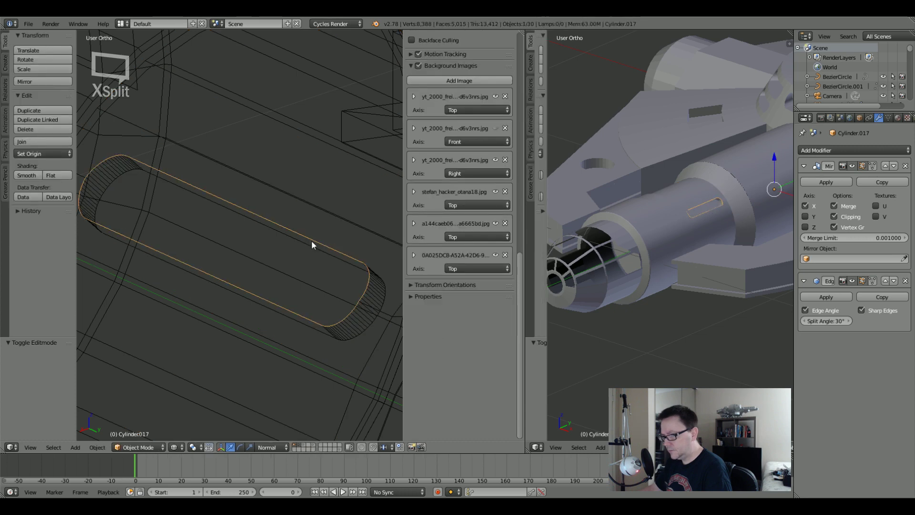
{"action": "key", "text": "z"}
{"action": "left_click", "coordinate": [97, 446]}
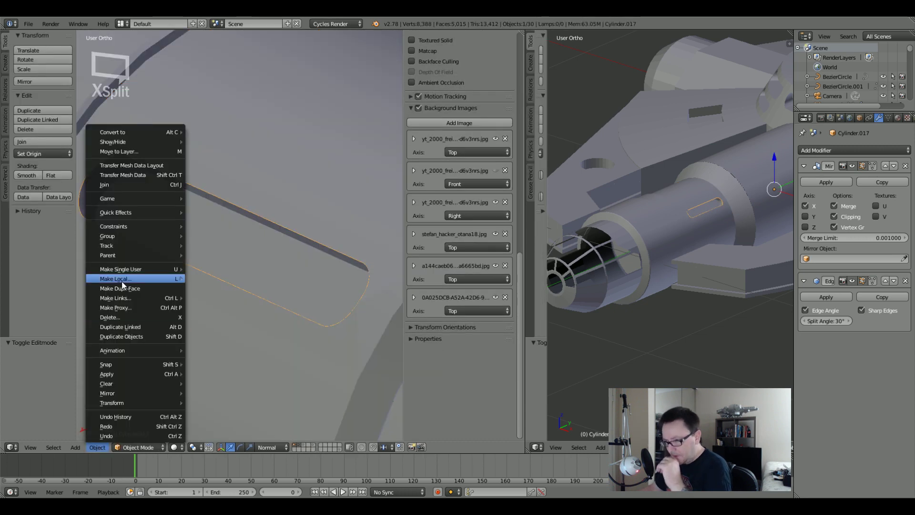
{"action": "mouse_move", "coordinate": [141, 133]}
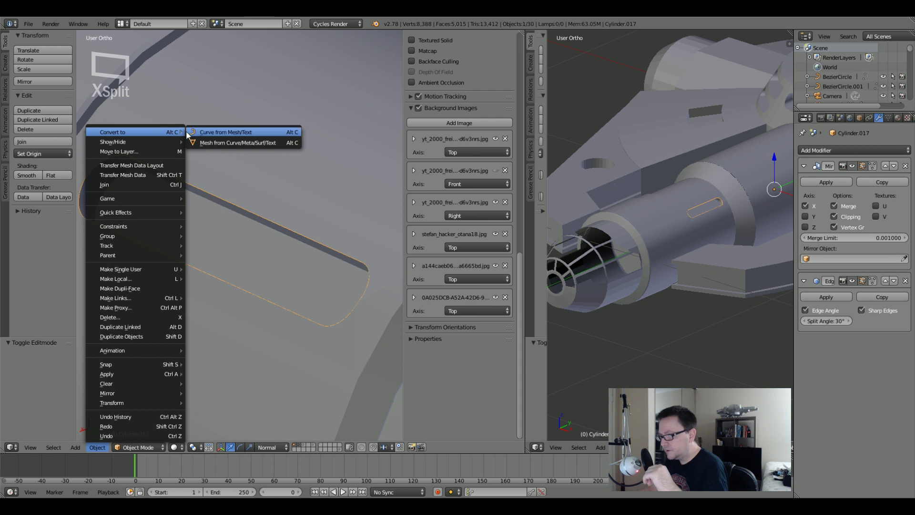
{"action": "left_click", "coordinate": [202, 132]}
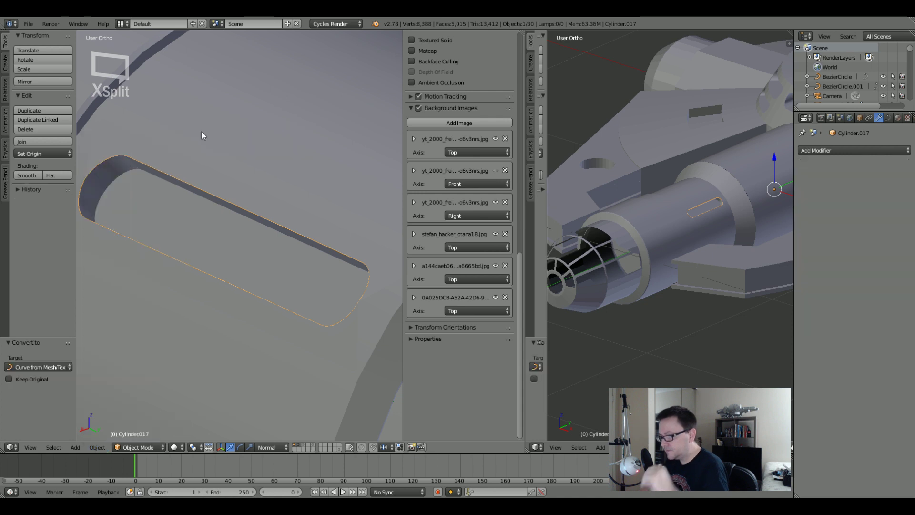
Give the slot outline curve Full fill, a bevel depth of 0.003 and a bevel resolution of 2.
{"action": "left_click", "coordinate": [887, 118]}
{"action": "left_click", "coordinate": [873, 192]}
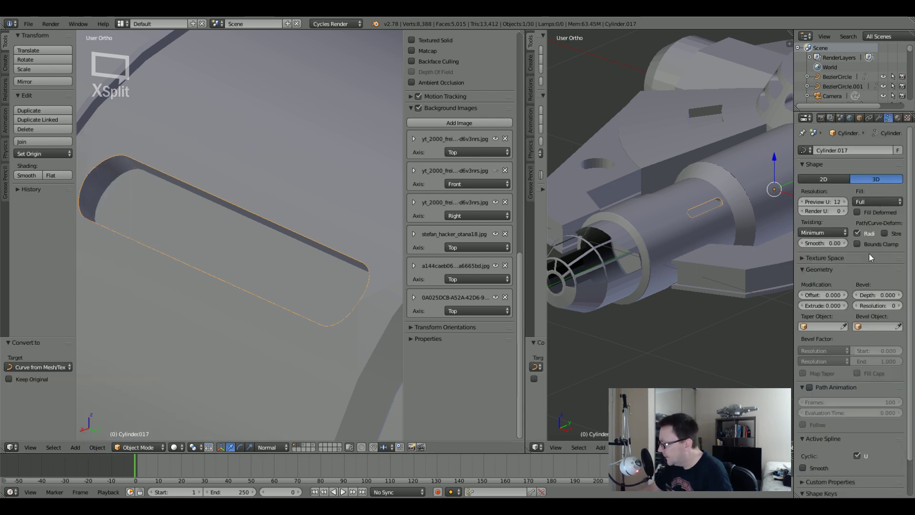
{"action": "left_click", "coordinate": [900, 295]}
{"action": "left_click", "coordinate": [900, 295]}
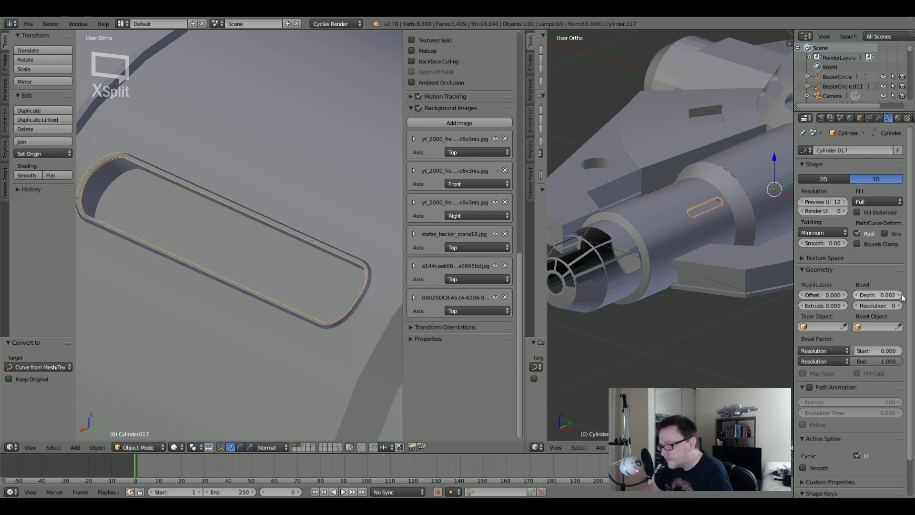
{"action": "left_click", "coordinate": [899, 306]}
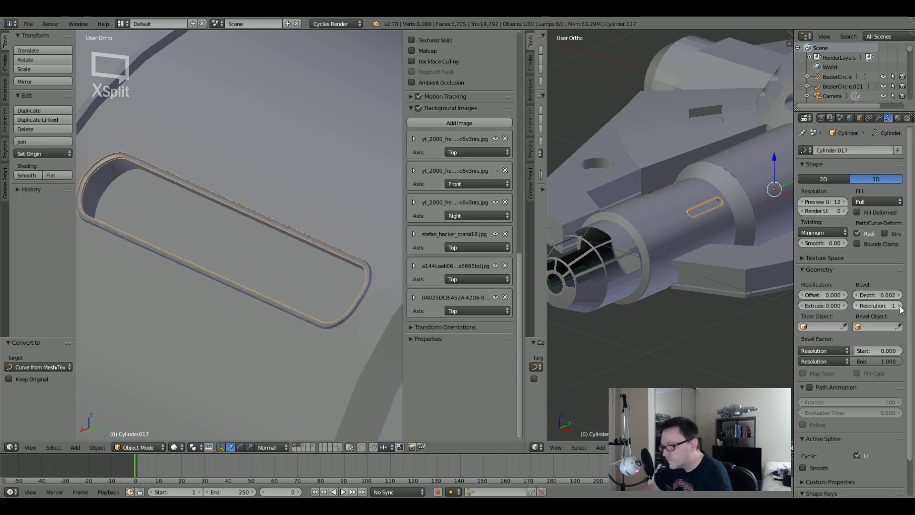
{"action": "scroll", "coordinate": [356, 292], "scroll_direction": "down", "scroll_amount": 5}
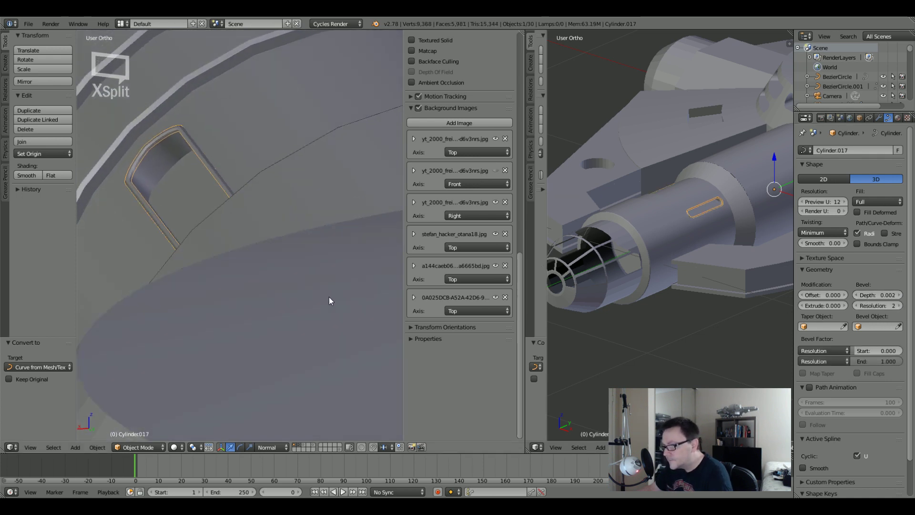
{"action": "middle_click_drag", "start_coordinate": [386, 306], "coordinate": [325, 307]}
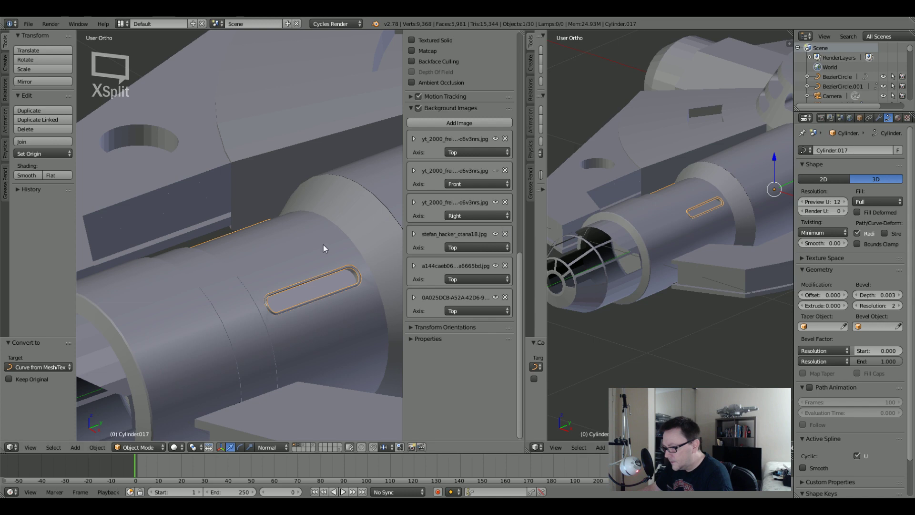
Shade the beveled slot trim smooth and deselect it.
{"action": "key", "text": "a"}
{"action": "scroll", "coordinate": [307, 287], "scroll_direction": "down", "scroll_amount": 2}
{"action": "middle_click_drag", "start_coordinate": [323, 297], "coordinate": [243, 287]}
{"action": "scroll", "coordinate": [271, 300], "scroll_direction": "up", "scroll_amount": 5}
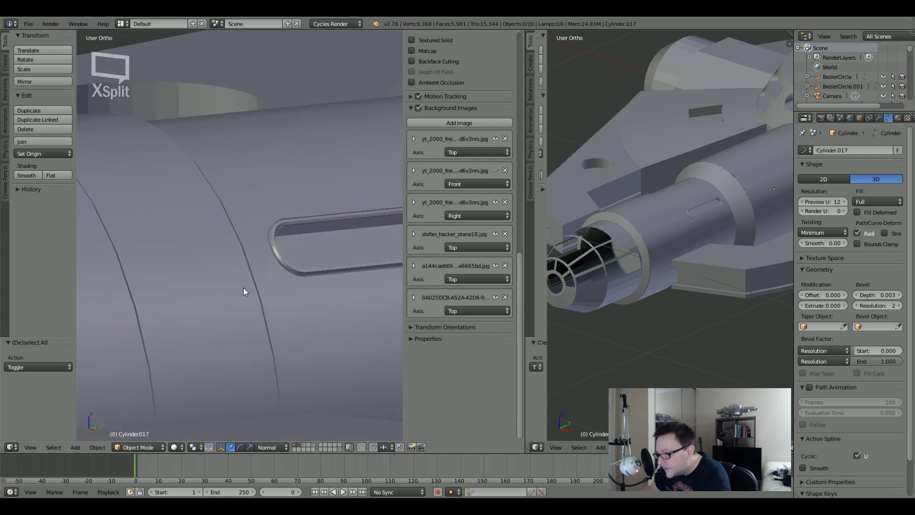
{"action": "scroll", "coordinate": [287, 261], "scroll_direction": "up", "scroll_amount": 4}
{"action": "middle_click_drag", "start_coordinate": [287, 261], "coordinate": [250, 290]}
{"action": "left_click", "coordinate": [25, 176]}
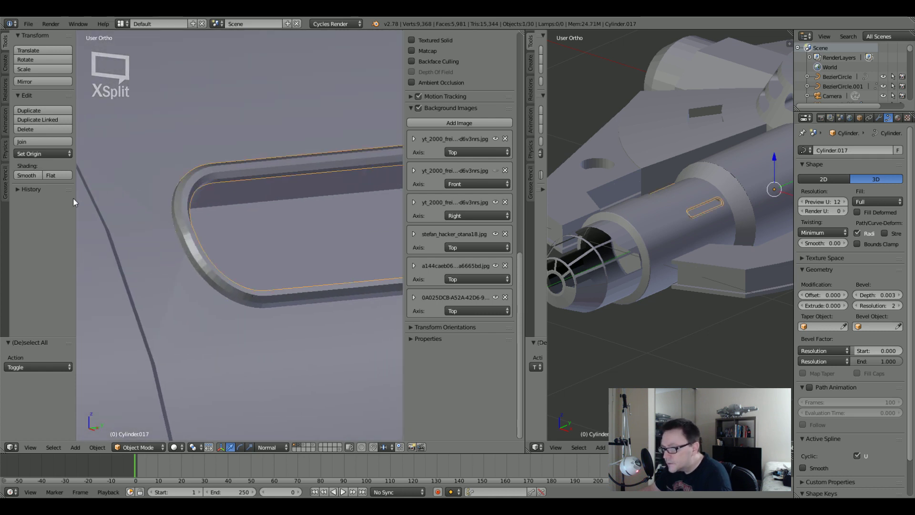
{"action": "left_click", "coordinate": [27, 175]}
{"action": "scroll", "coordinate": [181, 234], "scroll_direction": "down", "scroll_amount": 8}
{"action": "mouse_move", "coordinate": [181, 234]}
{"action": "middle_mouse_down"}
{"action": "mouse_move", "coordinate": [168, 256]}
{"action": "mouse_move", "coordinate": [145, 254]}
{"action": "mouse_move", "coordinate": [157, 270]}
{"action": "mouse_move", "coordinate": [316, 282]}
{"action": "mouse_move", "coordinate": [238, 295]}
{"action": "mouse_move", "coordinate": [212, 287]}
{"action": "mouse_move", "coordinate": [237, 279]}
{"action": "mouse_move", "coordinate": [216, 283]}
{"action": "mouse_move", "coordinate": [273, 285]}
{"action": "mouse_move", "coordinate": [228, 318]}
{"action": "mouse_move", "coordinate": [222, 257]}
{"action": "middle_mouse_up"}
{"action": "key", "text": "a"}
Select the slotted disc at the centre of the ship and enter edit mode on its mesh.
{"action": "scroll", "coordinate": [213, 254], "scroll_direction": "down", "scroll_amount": 5}
{"action": "scroll", "coordinate": [230, 282], "scroll_direction": "up", "scroll_amount": 5}
{"action": "scroll", "coordinate": [230, 282], "scroll_direction": "down", "scroll_amount": 5}
{"action": "scroll", "coordinate": [279, 274], "scroll_direction": "down", "scroll_amount": 5}
{"action": "scroll", "coordinate": [333, 294], "scroll_direction": "up", "scroll_amount": 8}
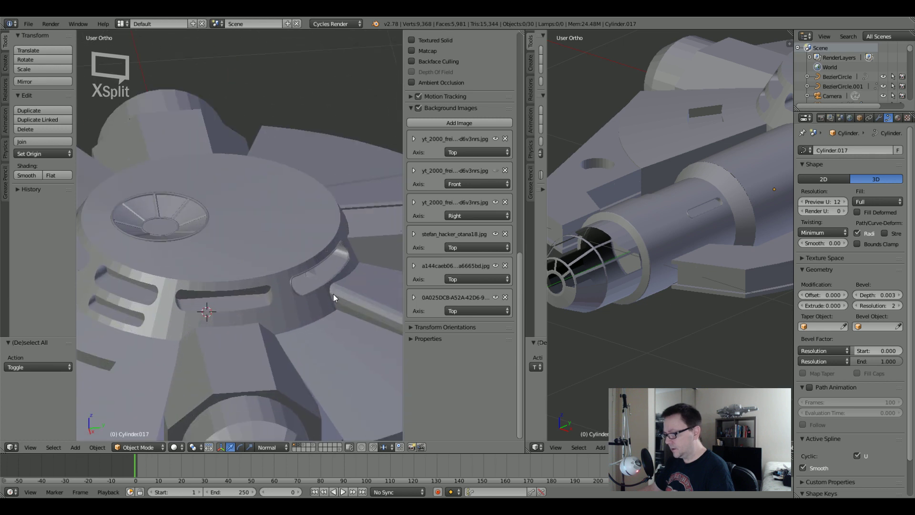
{"action": "middle_click_drag", "start_coordinate": [159, 295], "coordinate": [310, 285]}
{"action": "right_click", "coordinate": [279, 263]}
{"action": "key", "text": "Tab"}
{"action": "scroll", "coordinate": [299, 283], "scroll_direction": "up", "scroll_amount": 3}
{"action": "scroll", "coordinate": [299, 283], "scroll_direction": "down", "scroll_amount": 5}
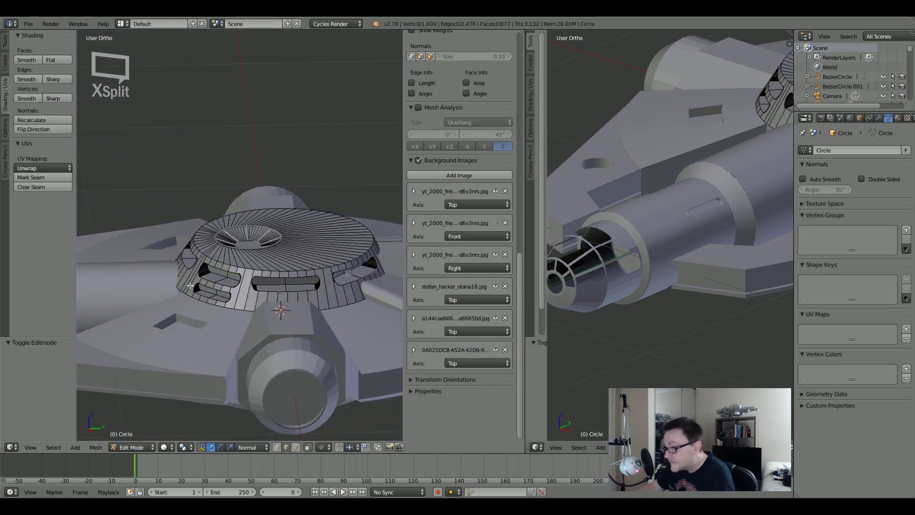
Select the outer rim edges all around the single elongated slot in the central disc's side wall.
{"action": "scroll", "coordinate": [310, 284], "scroll_direction": "up", "scroll_amount": 5}
{"action": "scroll", "coordinate": [309, 285], "scroll_direction": "up", "scroll_amount": 3}
{"action": "right_click", "coordinate": [275, 255], "text": "alt"}
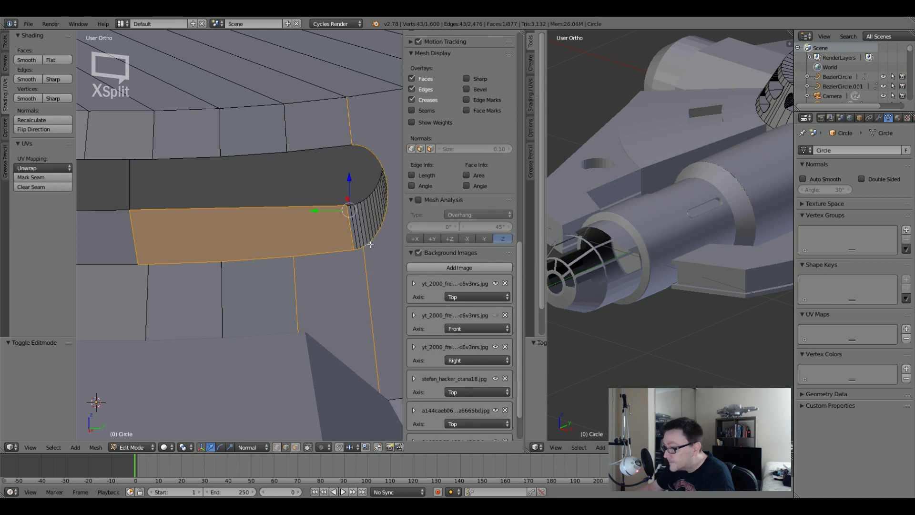
{"action": "middle_click_drag", "start_coordinate": [193, 151], "coordinate": [326, 163]}
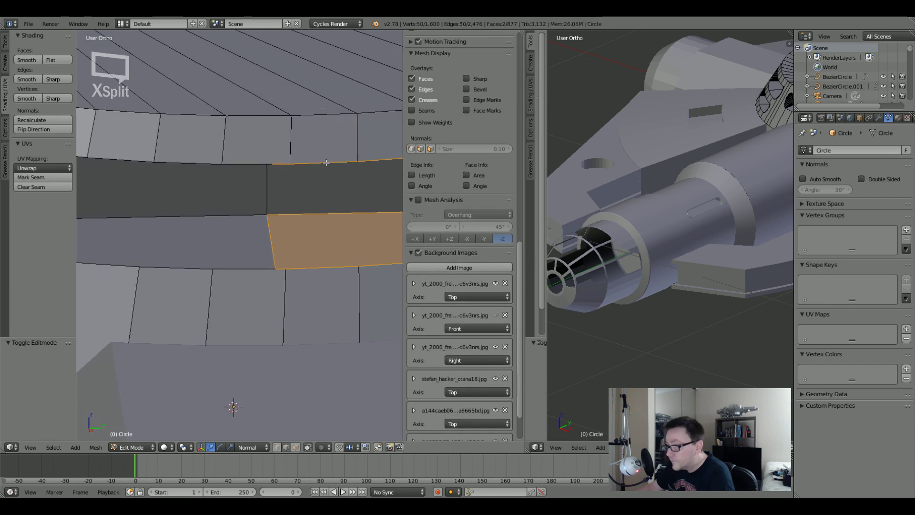
{"action": "right_click", "coordinate": [238, 264], "text": "shift"}
{"action": "middle_click_drag", "start_coordinate": [238, 266], "coordinate": [304, 275]}
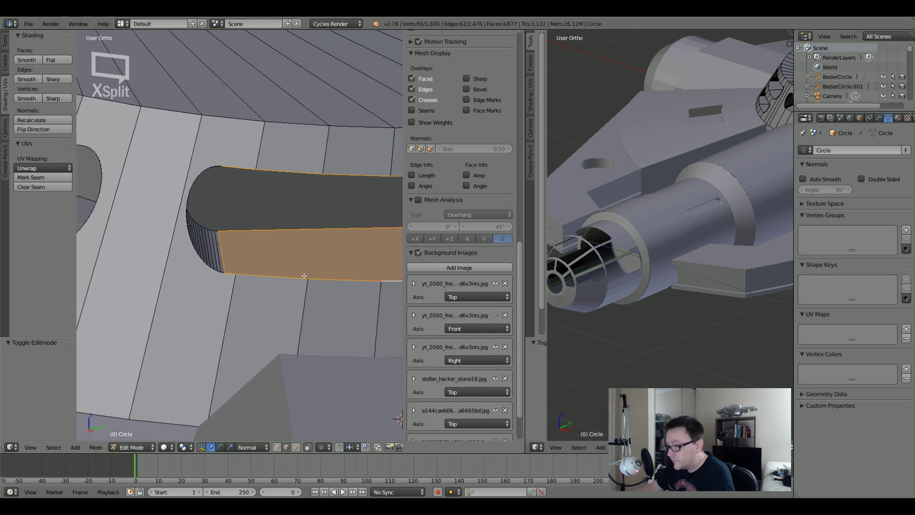
{"action": "middle_click_drag", "start_coordinate": [189, 200], "coordinate": [137, 227]}
{"action": "scroll", "coordinate": [312, 196], "scroll_direction": "up", "scroll_amount": 8}
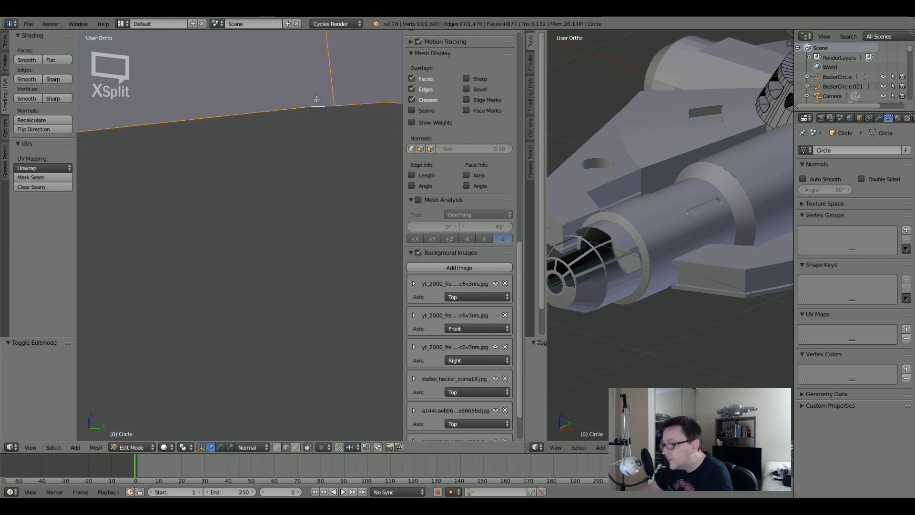
{"action": "scroll", "coordinate": [320, 104], "scroll_direction": "down", "scroll_amount": 8}
{"action": "middle_click_drag", "start_coordinate": [299, 199], "coordinate": [315, 215], "text": "shift"}
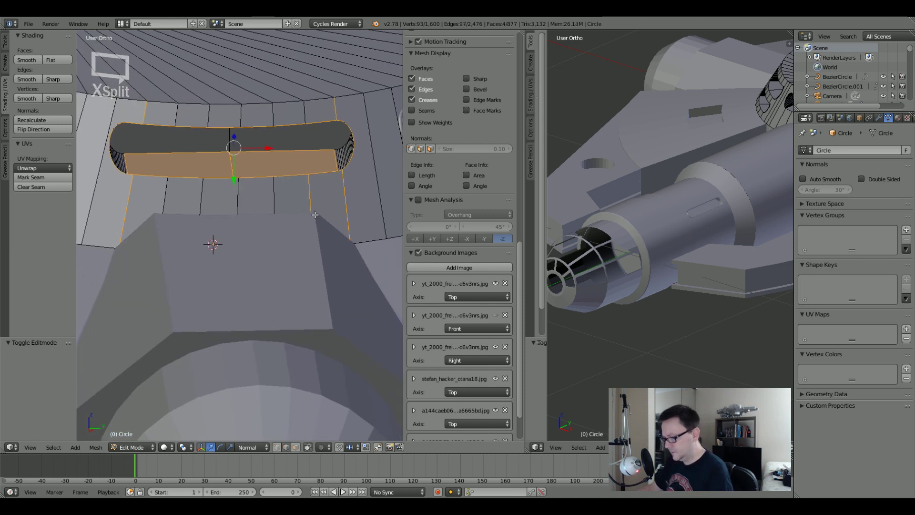
Deselect the stray vertical wall edges above and below the disc's elongated slot.
{"action": "middle_click", "coordinate": [128, 217]}
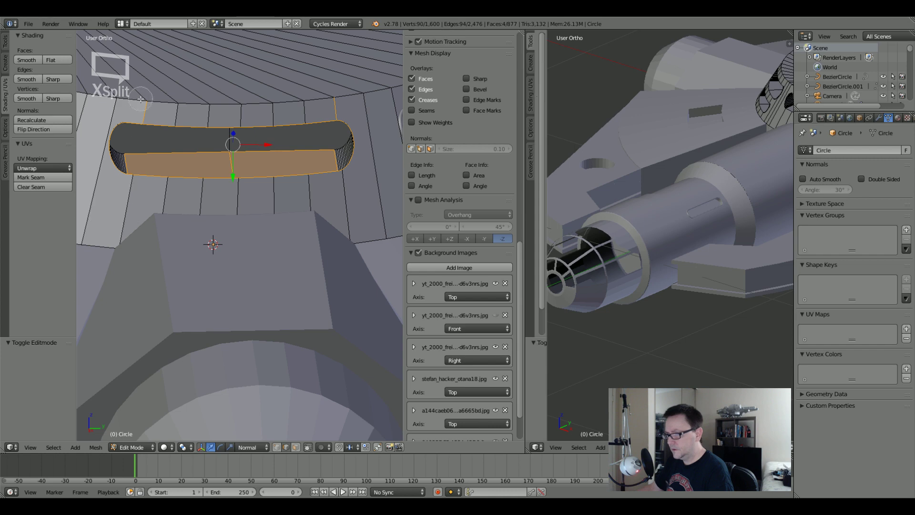
{"action": "middle_click", "coordinate": [141, 99]}
{"action": "middle_click", "coordinate": [325, 95]}
{"action": "right_click", "coordinate": [327, 99]}
Deselect the lower and upper inner faces of the disc's elongated slot, keeping the rim edges selected.
{"action": "middle_click_drag", "start_coordinate": [260, 183], "coordinate": [255, 137]}
{"action": "scroll", "coordinate": [255, 137], "scroll_direction": "up", "scroll_amount": 3}
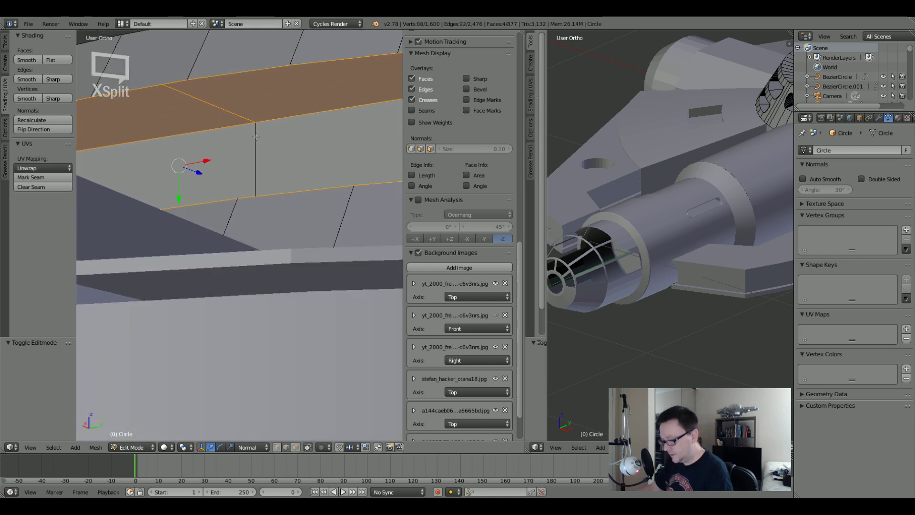
{"action": "key", "text": "v"}
{"action": "key", "text": "c"}
{"action": "middle_click", "coordinate": [258, 127]}
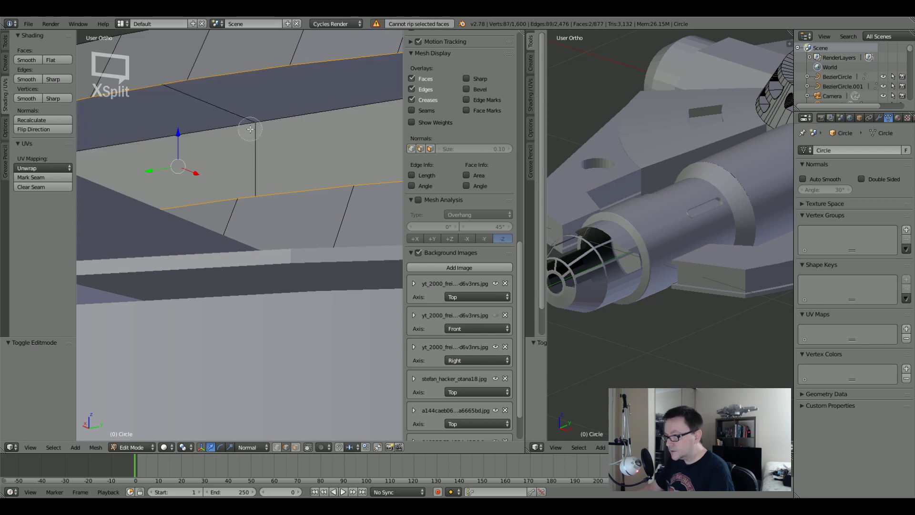
{"action": "middle_click_drag", "start_coordinate": [234, 109], "coordinate": [237, 178]}
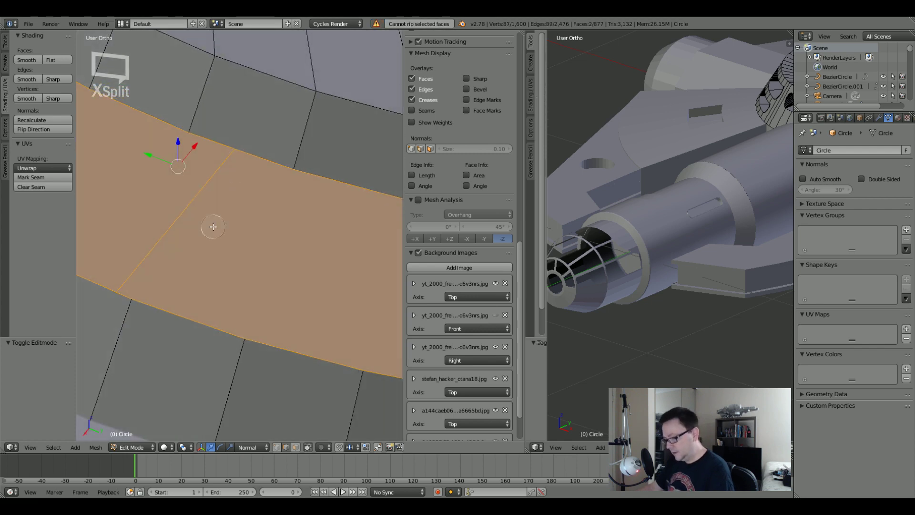
{"action": "middle_click", "coordinate": [188, 217]}
{"action": "scroll", "coordinate": [198, 219], "scroll_direction": "down", "scroll_amount": 6}
{"action": "right_click", "coordinate": [200, 219]}
{"action": "scroll", "coordinate": [200, 220], "scroll_direction": "down", "scroll_amount": 7}
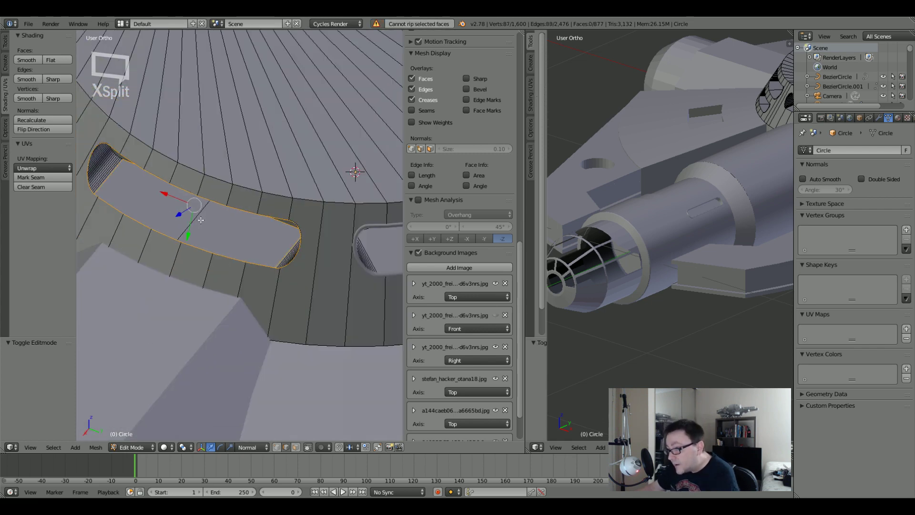
{"action": "middle_click_drag", "start_coordinate": [200, 220], "coordinate": [232, 224]}
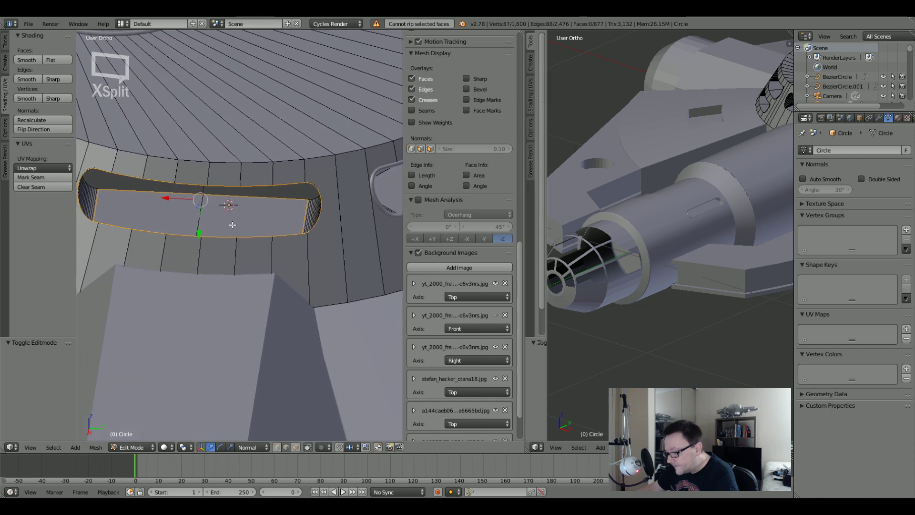
Deselect the stray inner edges across the disc's elongated slot and try to delete the selected faces.
{"action": "key", "text": "c"}
{"action": "middle_click_drag", "start_coordinate": [286, 210], "coordinate": [106, 201]}
{"action": "right_click", "coordinate": [106, 202]}
{"action": "key", "text": "x"}
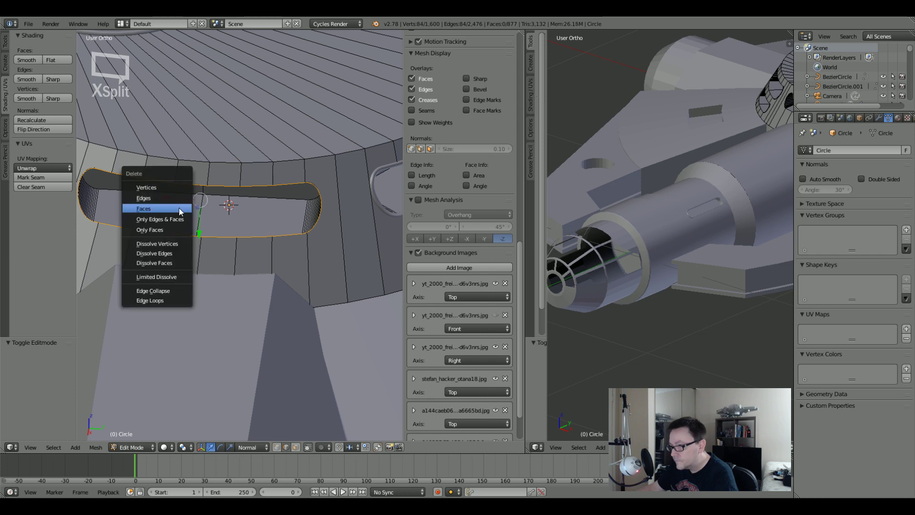
{"action": "left_click", "coordinate": [180, 212]}
Deselect the stray inner edges at both ends of the disc's single elongated slot, keeping its outer rim selected.
{"action": "key", "text": "z"}
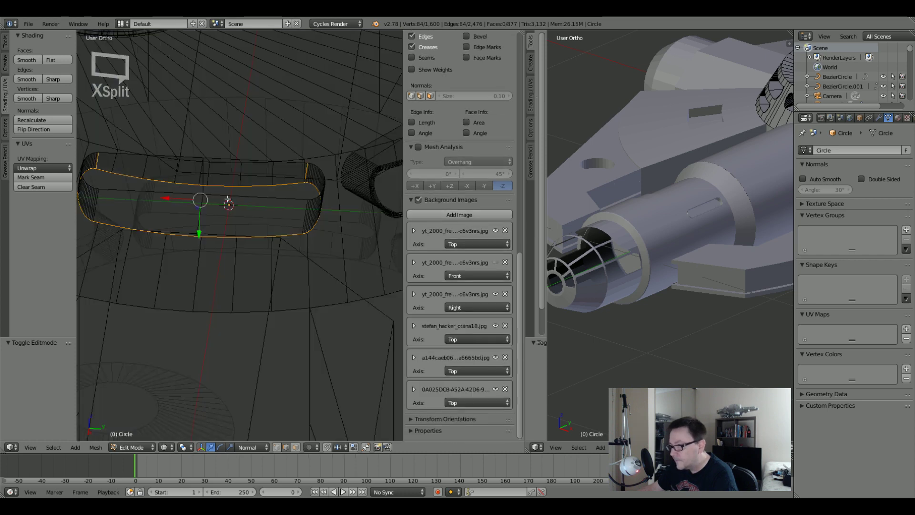
{"action": "mouse_move", "coordinate": [265, 183]}
{"action": "middle_mouse_down"}
{"action": "mouse_move", "coordinate": [276, 82]}
{"action": "mouse_move", "coordinate": [277, 213]}
{"action": "middle_mouse_up"}
{"action": "key", "text": "c"}
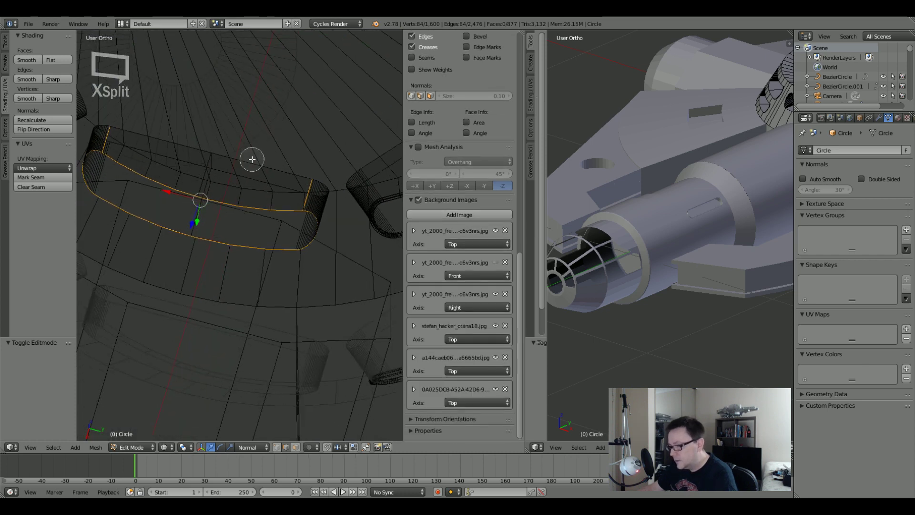
{"action": "middle_click", "coordinate": [113, 129]}
{"action": "middle_click", "coordinate": [318, 187]}
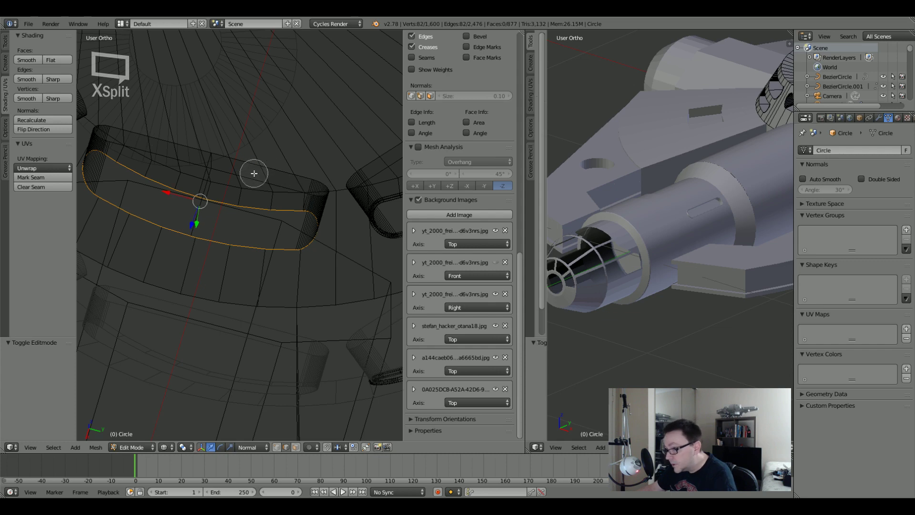
{"action": "key", "text": "Escape"}
{"action": "scroll", "coordinate": [254, 174], "scroll_direction": "down", "scroll_amount": 6}
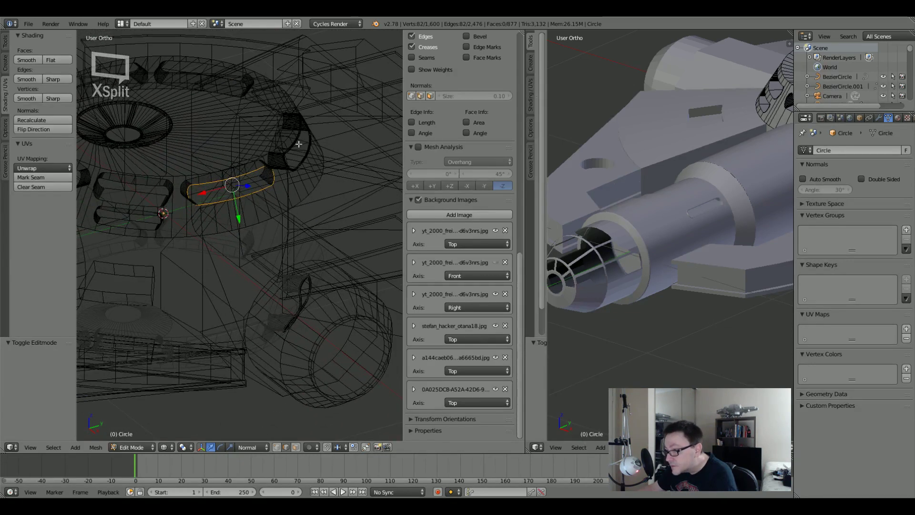
Add the bottom rim edges and one rounded end of the lower slot in the disc's stacked pair to the selection.
{"action": "key", "text": "z"}
{"action": "middle_click_drag", "start_coordinate": [298, 143], "coordinate": [225, 213]}
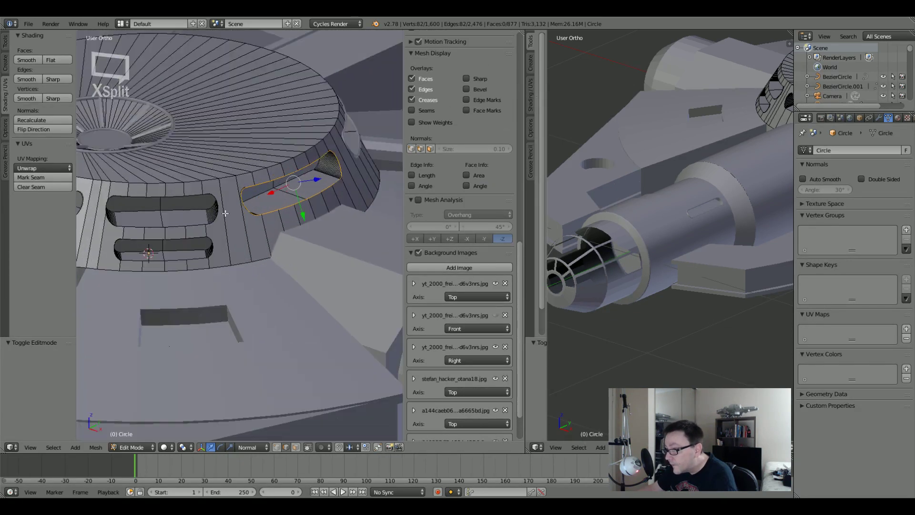
{"action": "scroll", "coordinate": [321, 198], "scroll_direction": "up", "scroll_amount": 8}
{"action": "middle_click_drag", "start_coordinate": [320, 198], "coordinate": [257, 228]}
{"action": "scroll", "coordinate": [292, 259], "scroll_direction": "down", "scroll_amount": 8}
{"action": "scroll", "coordinate": [255, 227], "scroll_direction": "up", "scroll_amount": 5}
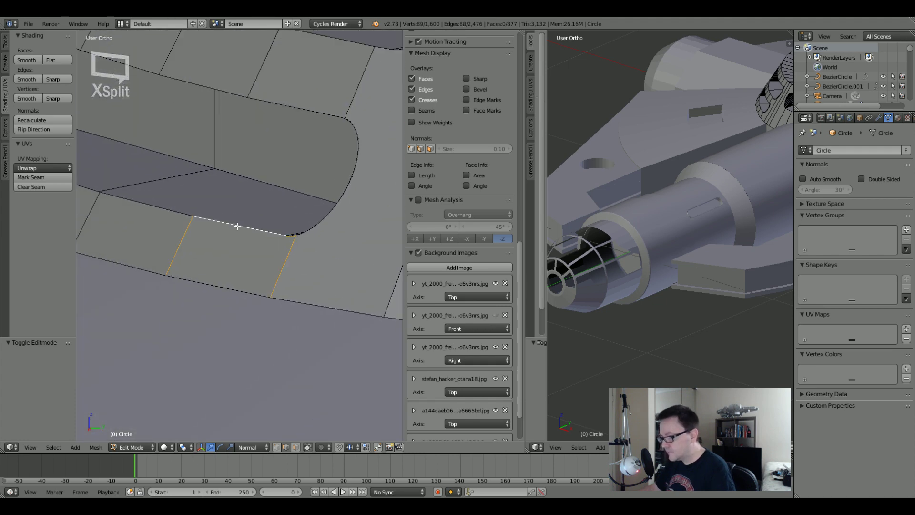
{"action": "middle_click_drag", "start_coordinate": [157, 206], "coordinate": [193, 212]}
{"action": "left_click", "coordinate": [196, 212], "text": "shift"}
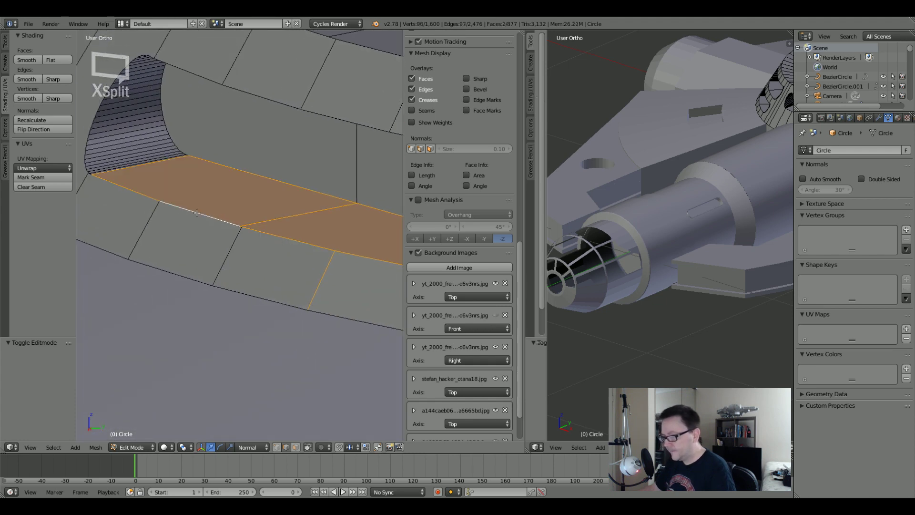
{"action": "right_click", "coordinate": [86, 140], "text": "alt+shift"}
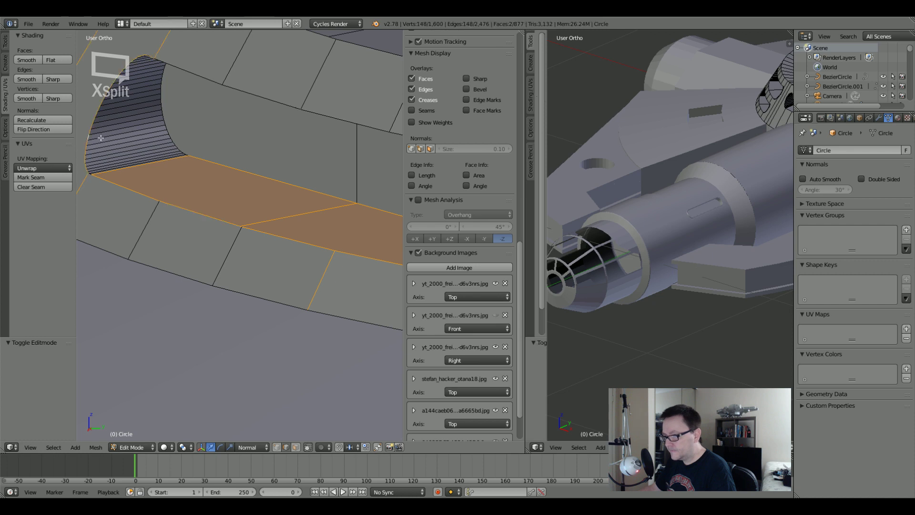
{"action": "scroll", "coordinate": [100, 138], "scroll_direction": "up", "scroll_amount": 4}
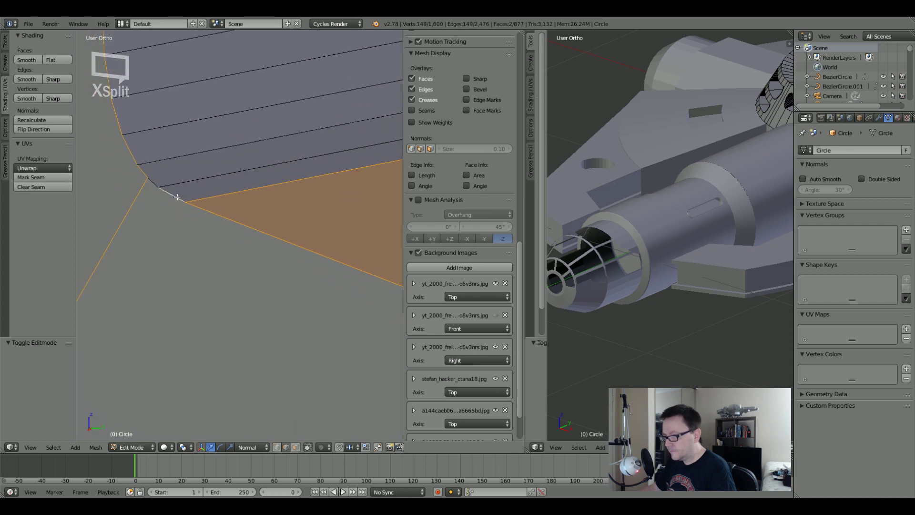
{"action": "scroll", "coordinate": [154, 183], "scroll_direction": "down", "scroll_amount": 4}
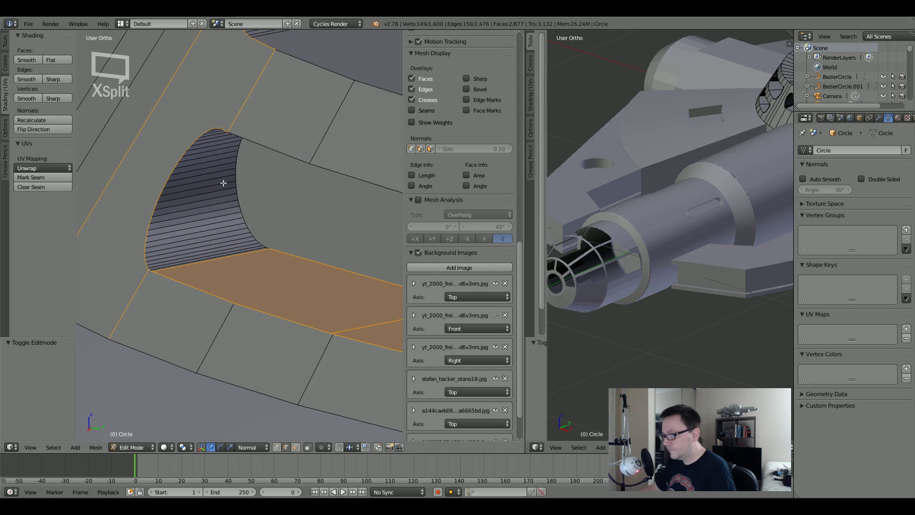
Add the top rim edges and the other rounded end of the lower stacked slot to the selection.
{"action": "right_click", "coordinate": [244, 131], "text": "shift"}
{"action": "scroll", "coordinate": [245, 131], "scroll_direction": "up", "scroll_amount": 3}
{"action": "scroll", "coordinate": [225, 138], "scroll_direction": "down", "scroll_amount": 6}
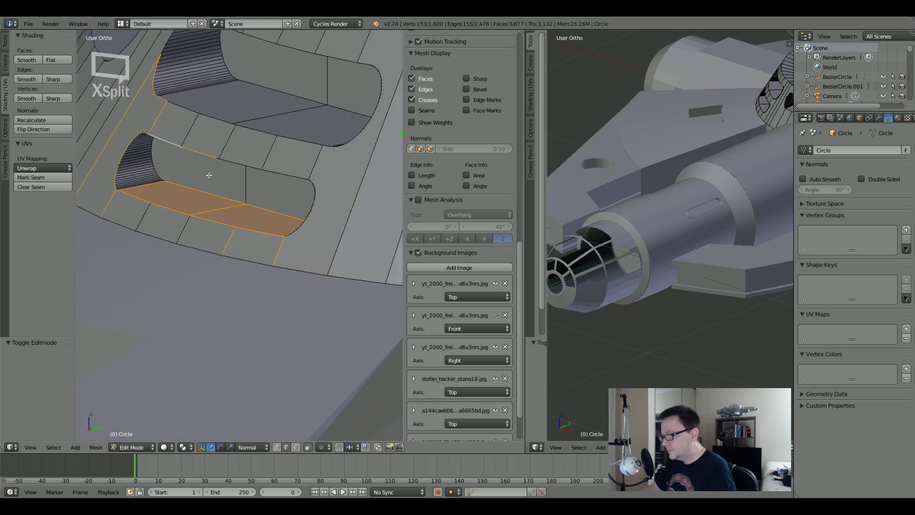
{"action": "scroll", "coordinate": [214, 161], "scroll_direction": "up", "scroll_amount": 6}
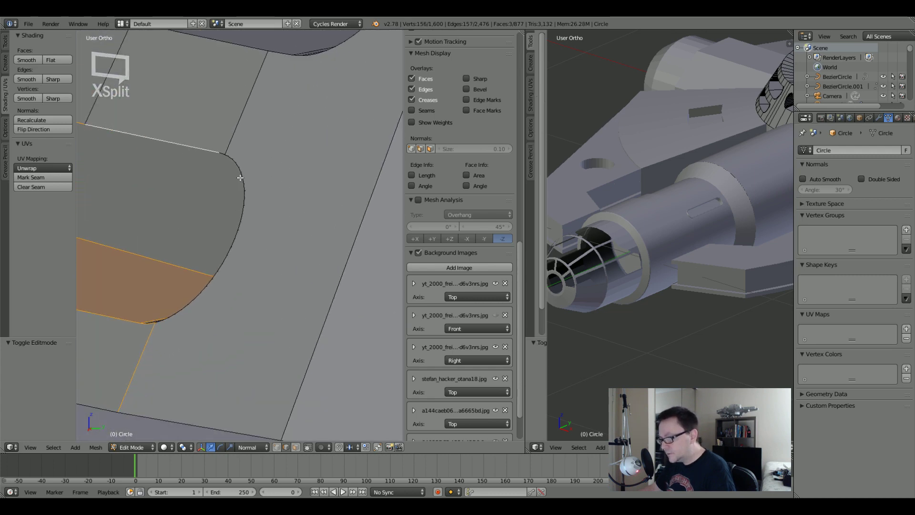
{"action": "right_click", "coordinate": [238, 153], "text": "alt+shift"}
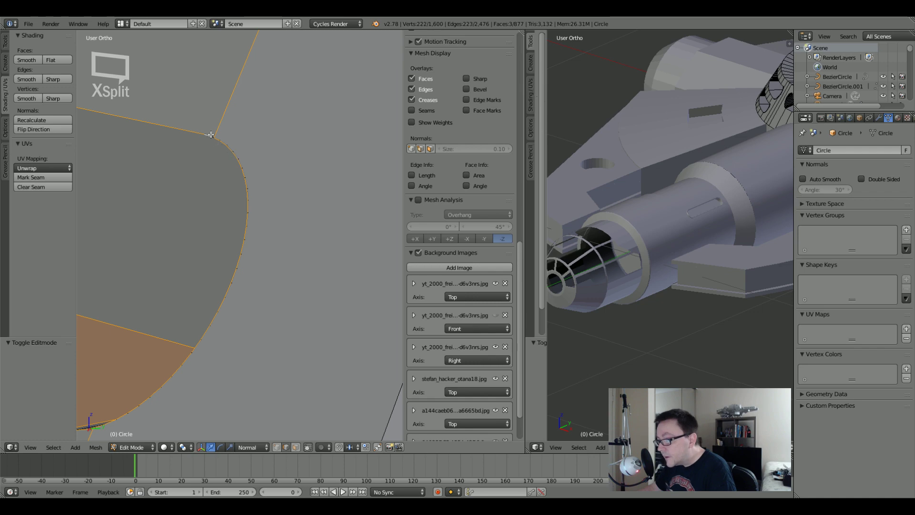
{"action": "scroll", "coordinate": [211, 135], "scroll_direction": "down", "scroll_amount": 6}
{"action": "scroll", "coordinate": [242, 205], "scroll_direction": "up", "scroll_amount": 4}
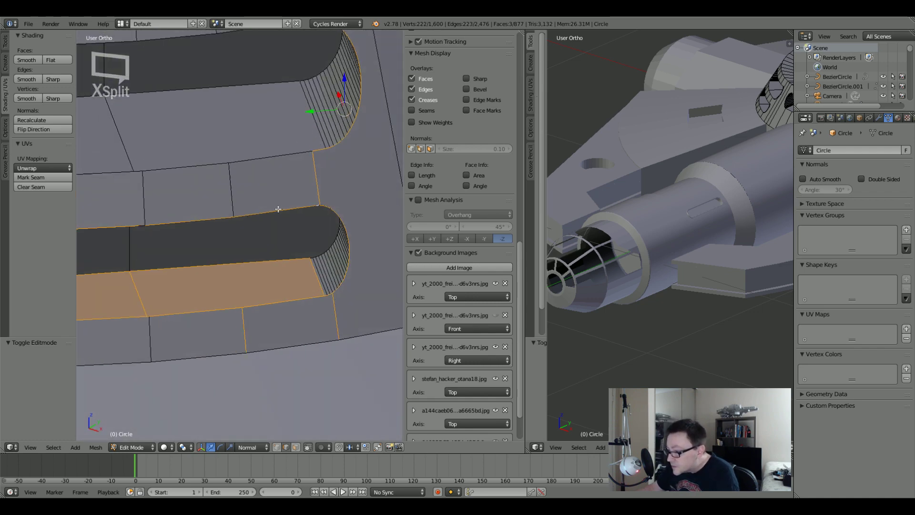
Add the bottom rim edges of the upper slot in the stacked pair to the selection.
{"action": "scroll", "coordinate": [278, 208], "scroll_direction": "down", "scroll_amount": 4}
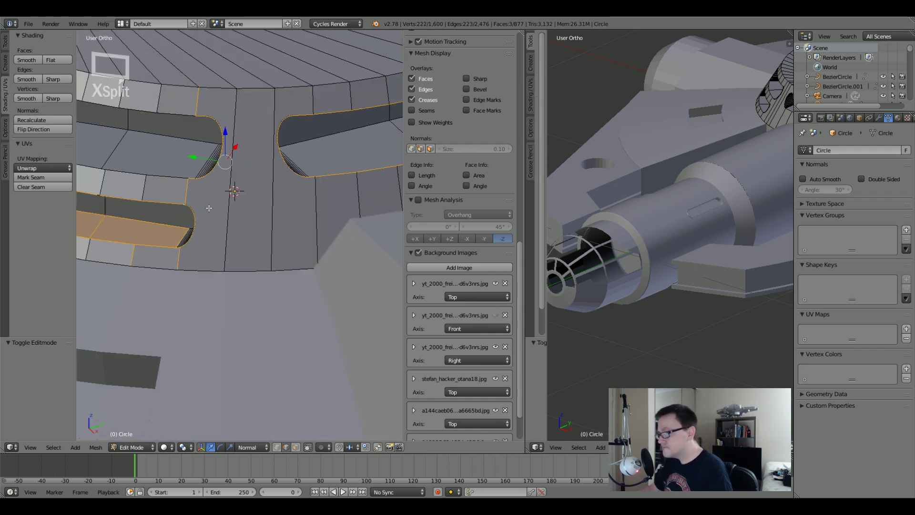
{"action": "middle_click_drag", "start_coordinate": [208, 208], "coordinate": [330, 183]}
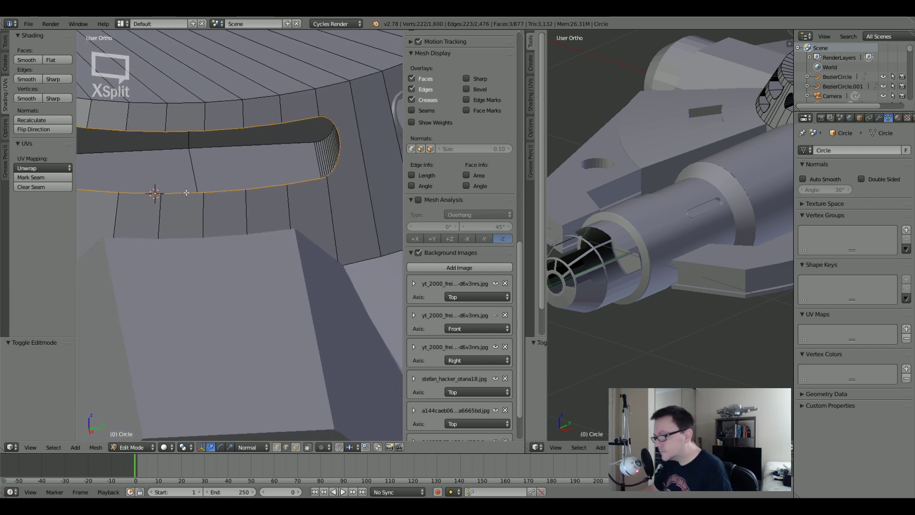
{"action": "scroll", "coordinate": [331, 183], "scroll_direction": "up", "scroll_amount": 2}
{"action": "scroll", "coordinate": [330, 183], "scroll_direction": "down", "scroll_amount": 5}
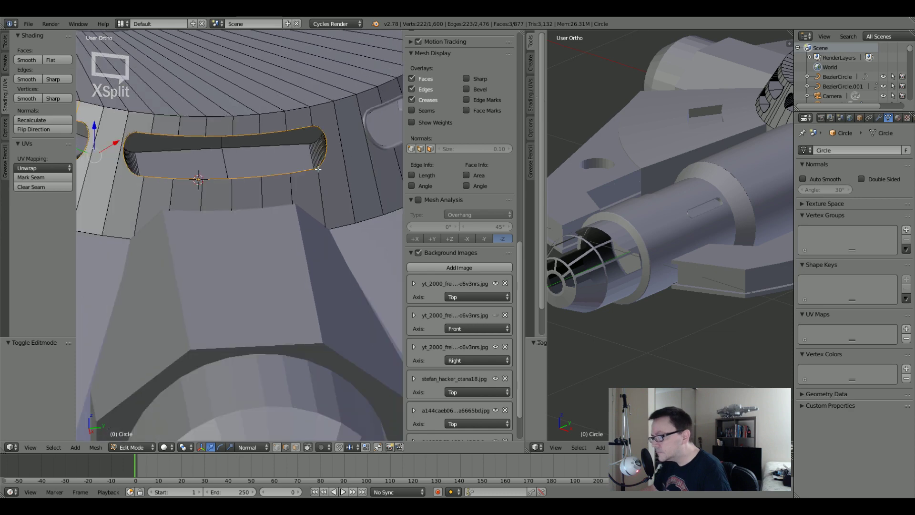
{"action": "middle_click_drag", "start_coordinate": [318, 169], "coordinate": [243, 180]}
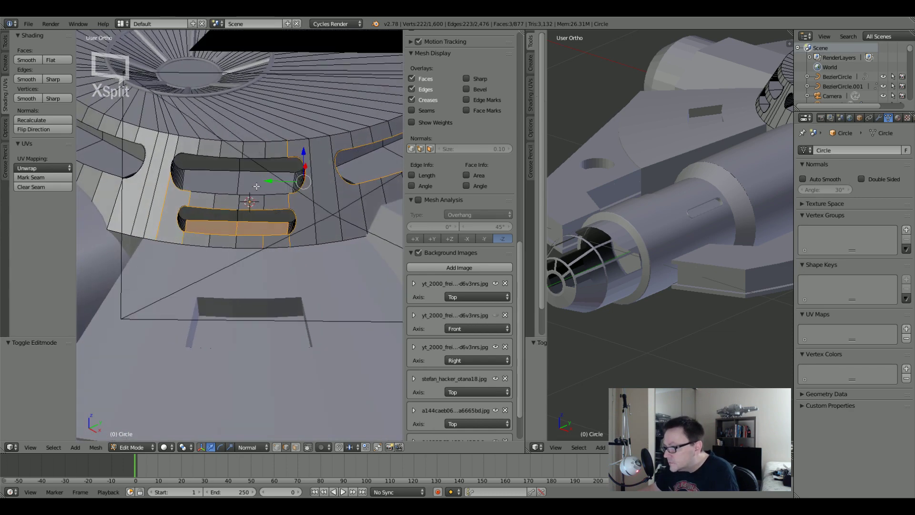
{"action": "scroll", "coordinate": [252, 181], "scroll_direction": "up", "scroll_amount": 2}
{"action": "left_click", "coordinate": [253, 182], "text": "shift"}
{"action": "left_click", "coordinate": [210, 217], "text": "shift"}
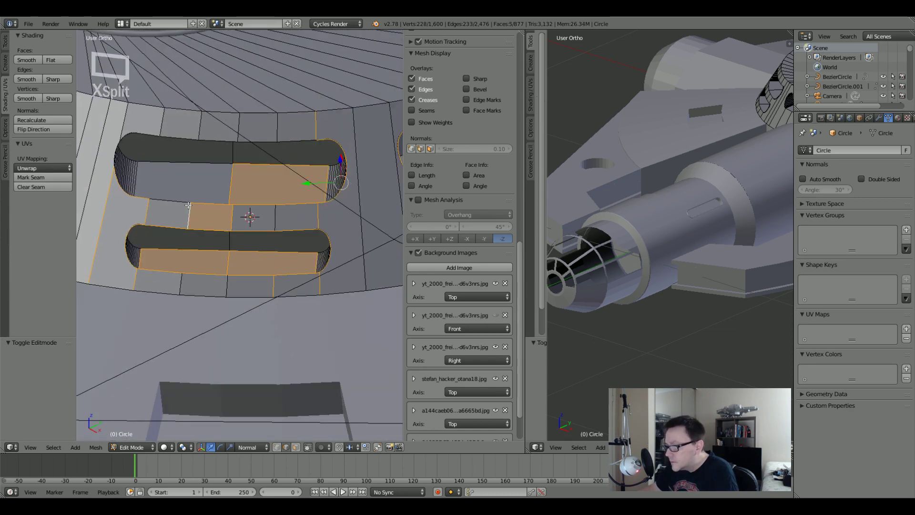
{"action": "left_click", "coordinate": [183, 183], "text": "shift"}
{"action": "left_click", "coordinate": [167, 205], "text": "shift"}
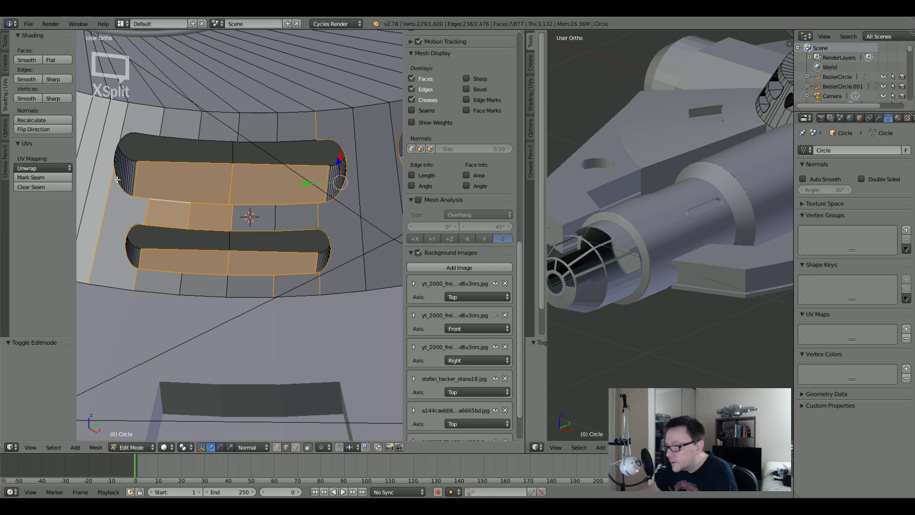
Complete the upper stacked slot's rim selection with its remaining rounded end and top edges.
{"action": "left_click", "coordinate": [112, 152], "text": "alt+shift"}
{"action": "left_click", "coordinate": [138, 134], "text": "shift"}
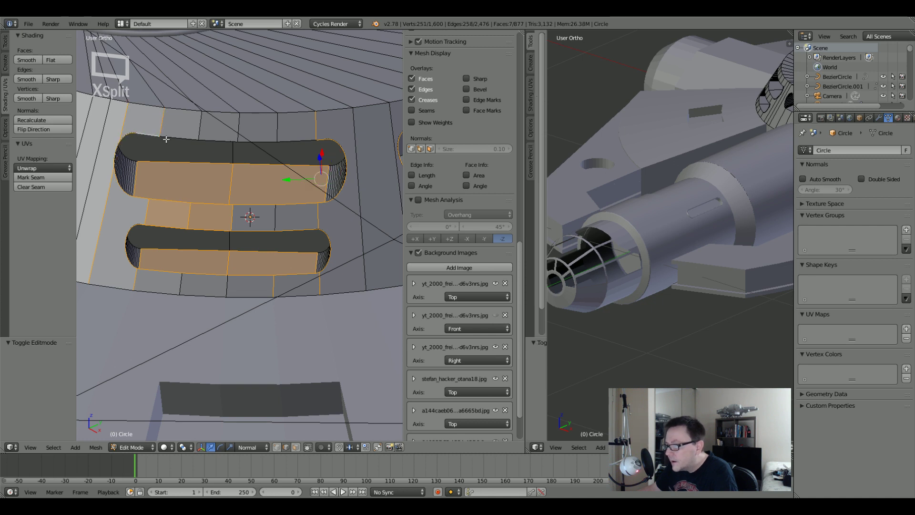
{"action": "left_click", "coordinate": [267, 141], "text": "shift"}
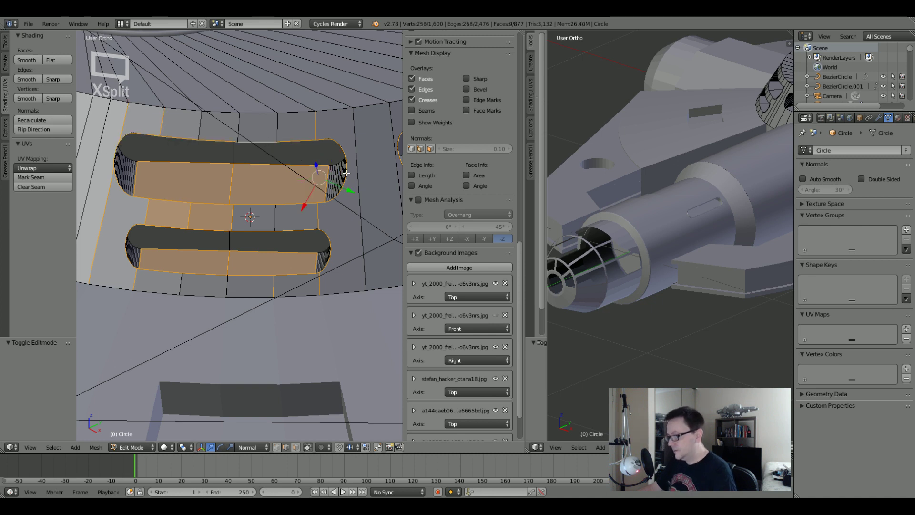
Circle-deselect the stray vertical wall edges and faces above, between and below the two stacked slots.
{"action": "key", "text": "c"}
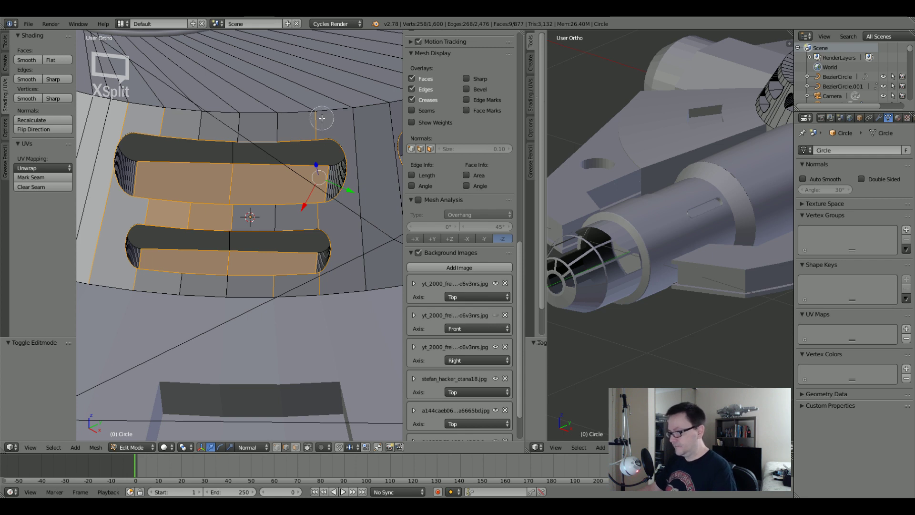
{"action": "middle_click", "coordinate": [322, 117]}
{"action": "mouse_move", "coordinate": [98, 188]}
{"action": "middle_mouse_down"}
{"action": "mouse_move", "coordinate": [97, 223]}
{"action": "mouse_move", "coordinate": [229, 217]}
{"action": "middle_mouse_up"}
{"action": "right_click", "coordinate": [258, 217]}
{"action": "key", "text": "c"}
{"action": "middle_click_drag", "start_coordinate": [286, 288], "coordinate": [252, 290]}
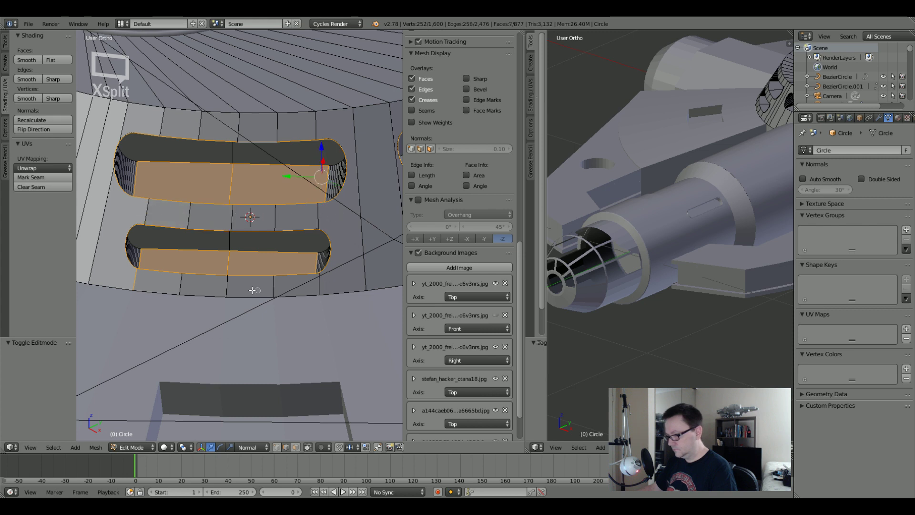
Deselect the lower inner faces of both stacked slots and undo the accidental single-edge selection.
{"action": "right_click", "coordinate": [185, 255], "text": "shift"}
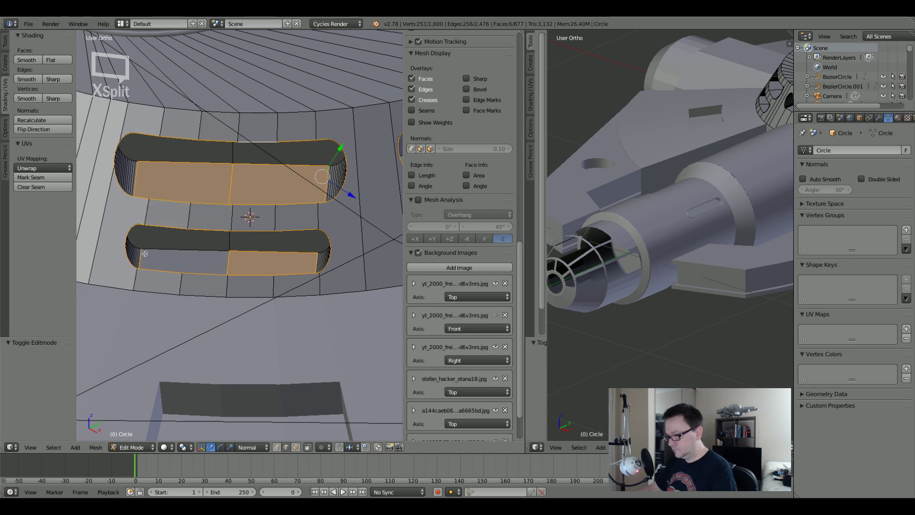
{"action": "right_click", "coordinate": [253, 253], "text": "shift"}
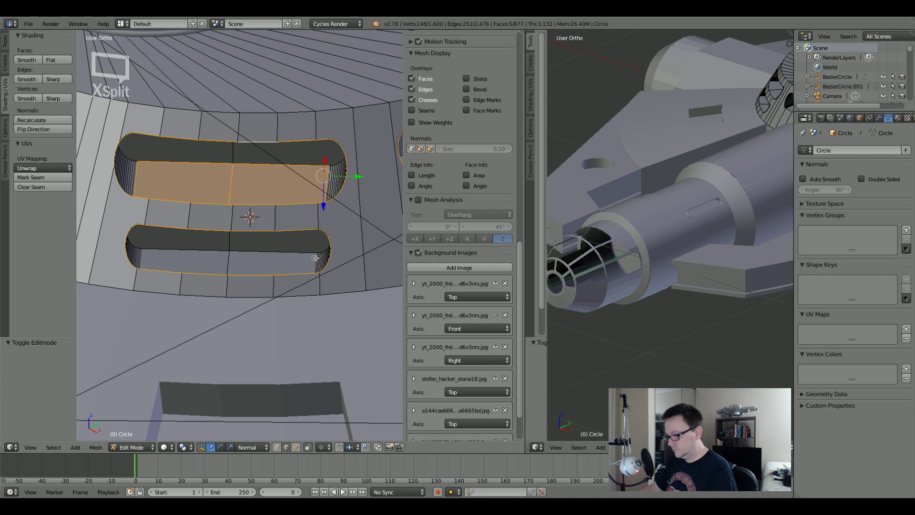
{"action": "right_click", "coordinate": [229, 188], "text": "shift"}
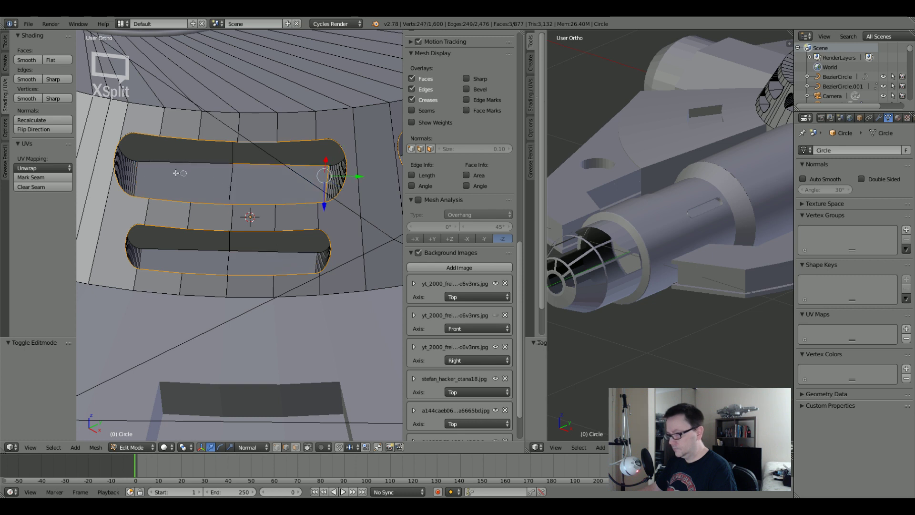
{"action": "right_click", "coordinate": [307, 165], "text": "shift"}
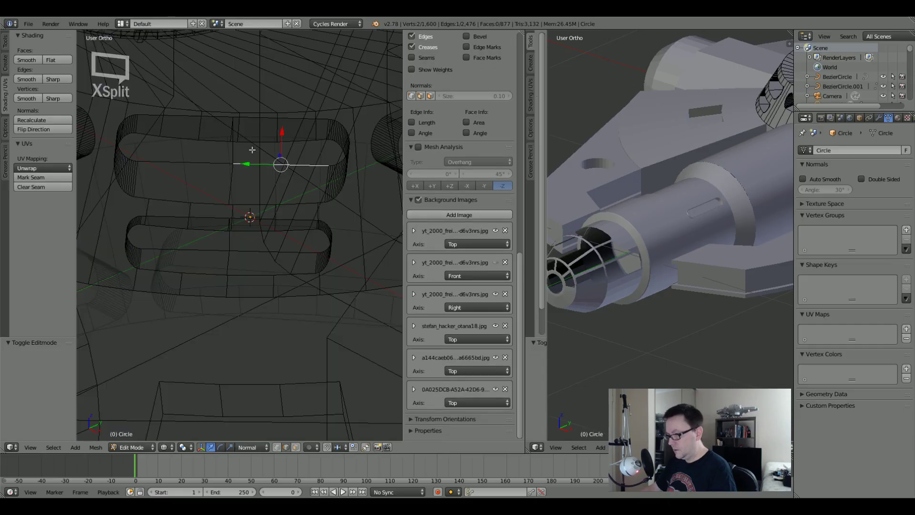
{"action": "key", "text": "ctrl+z"}
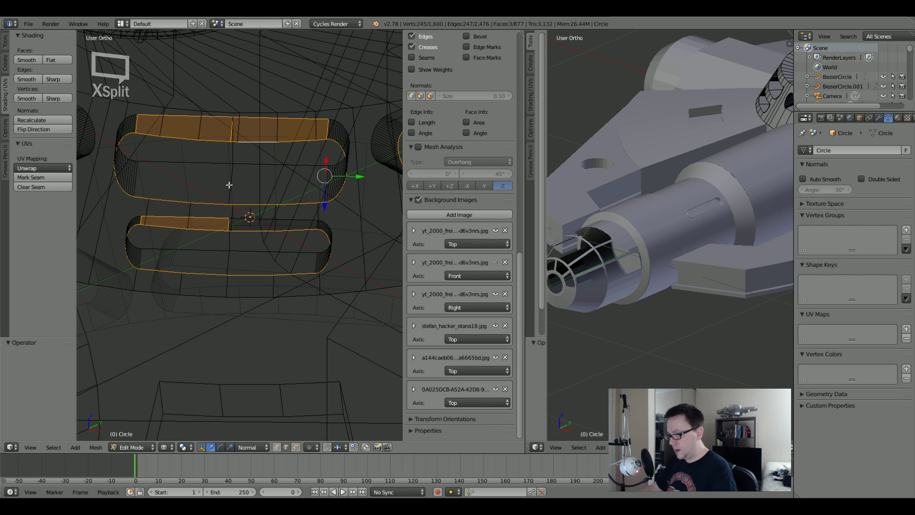
Deselect the hidden upper inner faces and back edges of both stacked slots, keeping only the rim edges selected.
{"action": "right_click", "coordinate": [203, 218], "text": "shift"}
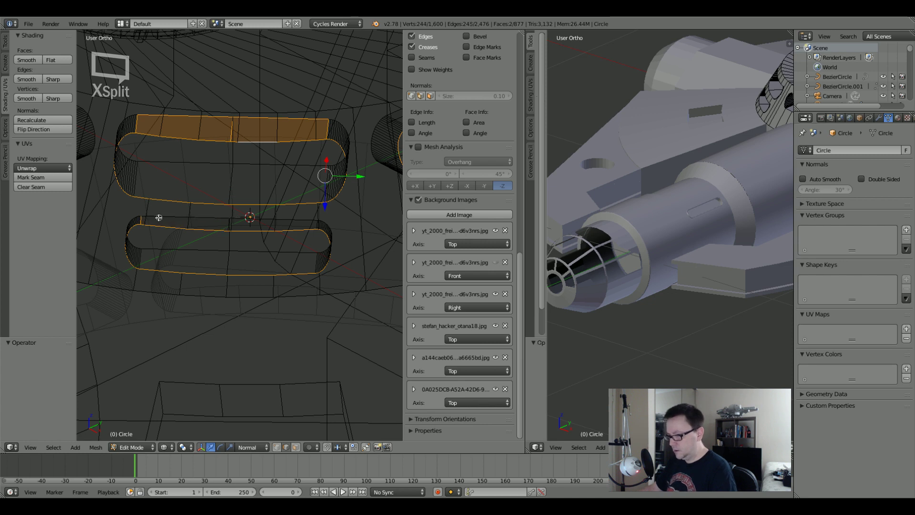
{"action": "right_click", "coordinate": [156, 118], "text": "shift"}
{"action": "right_click", "coordinate": [258, 119], "text": "shift"}
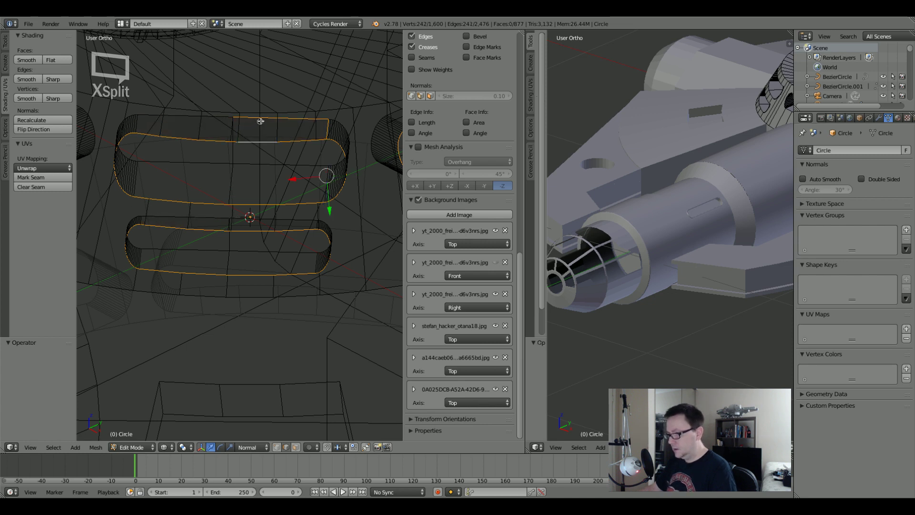
{"action": "key", "text": "z"}
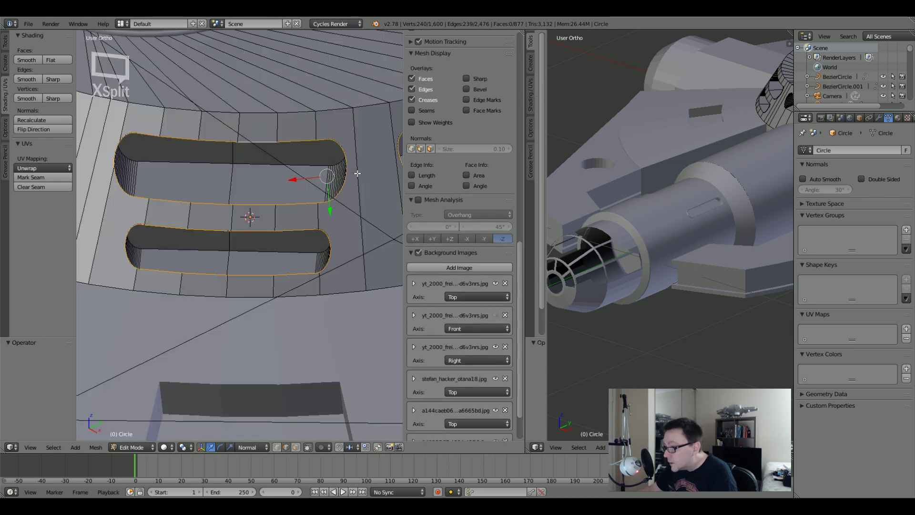
Widen the main 3D view across the second one and check the selected slot rims around the whole disc.
{"action": "scroll", "coordinate": [341, 171], "scroll_direction": "up", "scroll_amount": 1}
{"action": "middle_click_drag", "start_coordinate": [235, 237], "coordinate": [295, 229]}
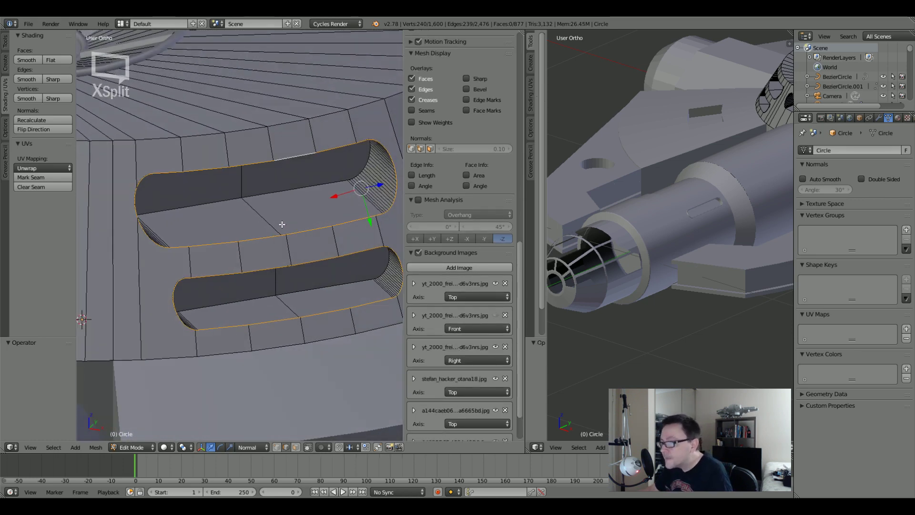
{"action": "left_click_drag", "start_coordinate": [524, 203], "coordinate": [774, 207]}
{"action": "middle_click_drag", "start_coordinate": [641, 217], "coordinate": [388, 215]}
{"action": "scroll", "coordinate": [388, 215], "scroll_direction": "down", "scroll_amount": 6}
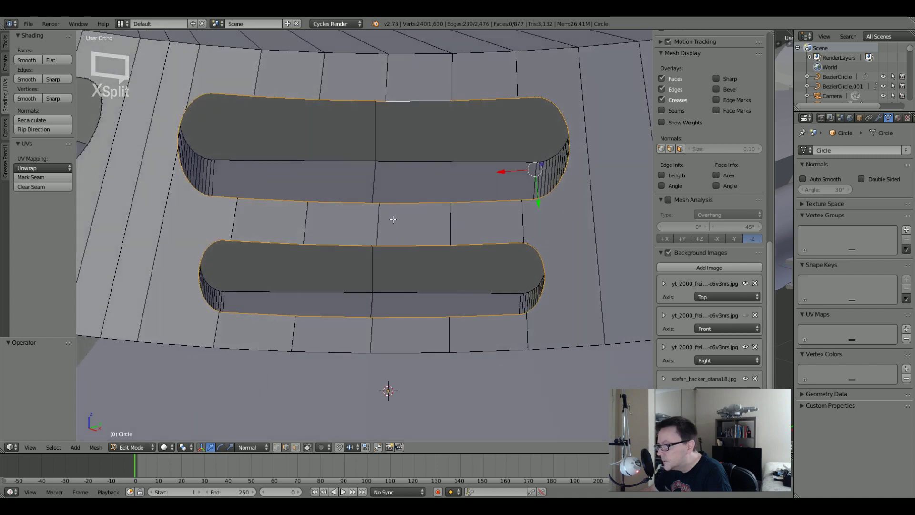
{"action": "scroll", "coordinate": [465, 228], "scroll_direction": "down", "scroll_amount": 4}
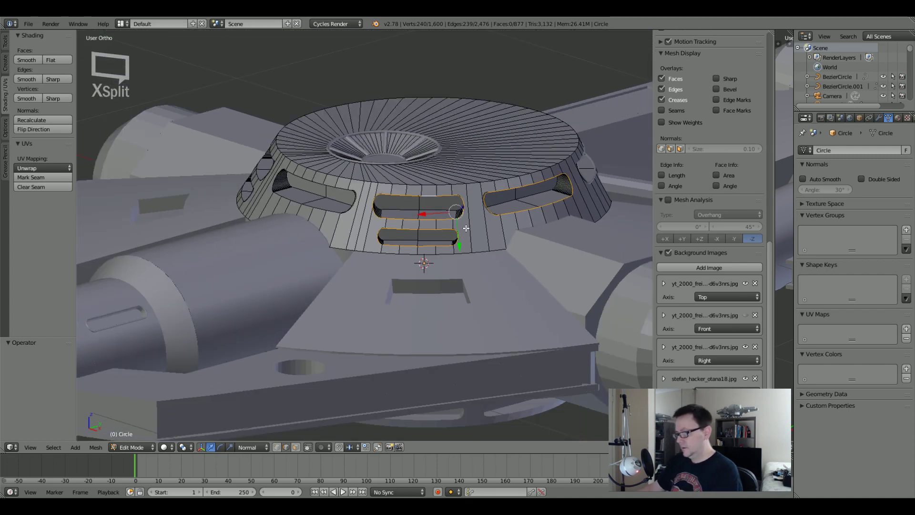
Duplicate the selected slot rim edges in place, separate them into their own object and select it in Object Mode.
{"action": "middle_click_drag", "start_coordinate": [466, 228], "coordinate": [330, 227]}
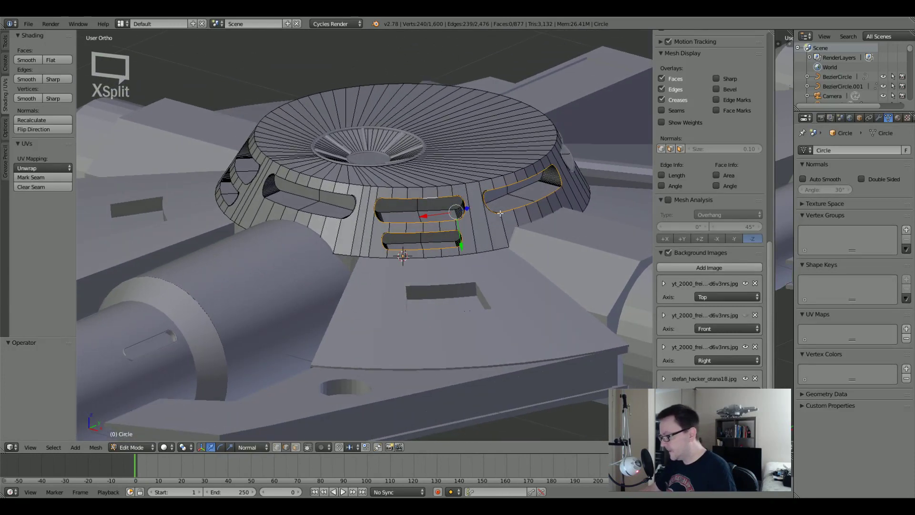
{"action": "scroll", "coordinate": [500, 213], "scroll_direction": "up", "scroll_amount": 5}
{"action": "middle_click_drag", "start_coordinate": [500, 213], "coordinate": [409, 232]}
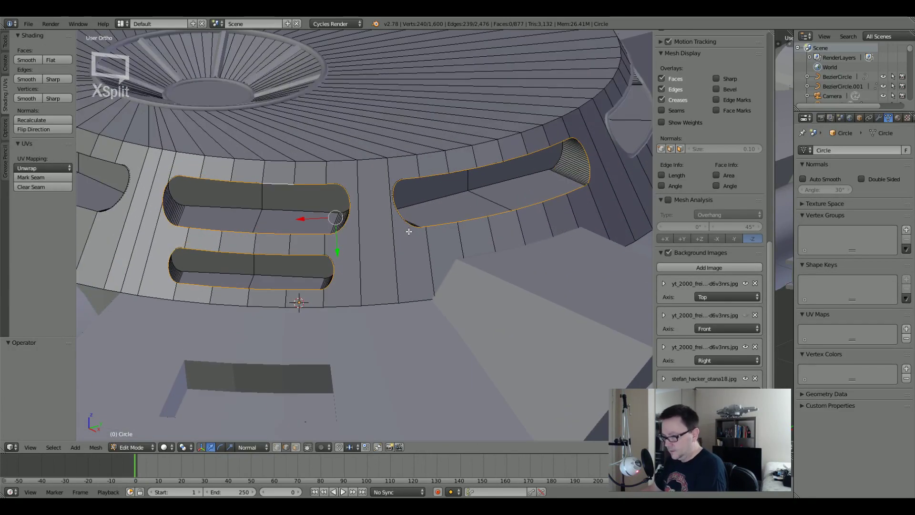
{"action": "key", "text": "shift+d"}
{"action": "right_click", "coordinate": [393, 234]}
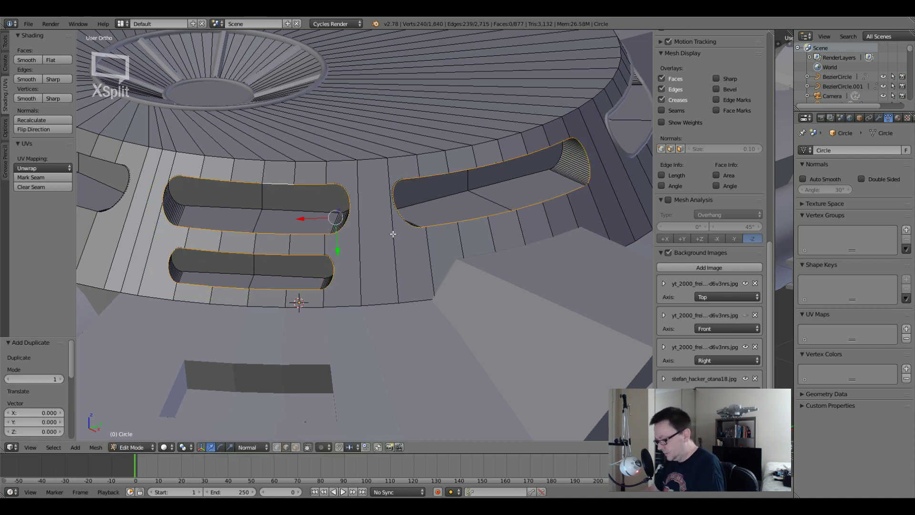
{"action": "key", "text": "p"}
{"action": "left_click", "coordinate": [393, 234]}
{"action": "key", "text": "Tab"}
{"action": "right_click", "coordinate": [410, 224]}
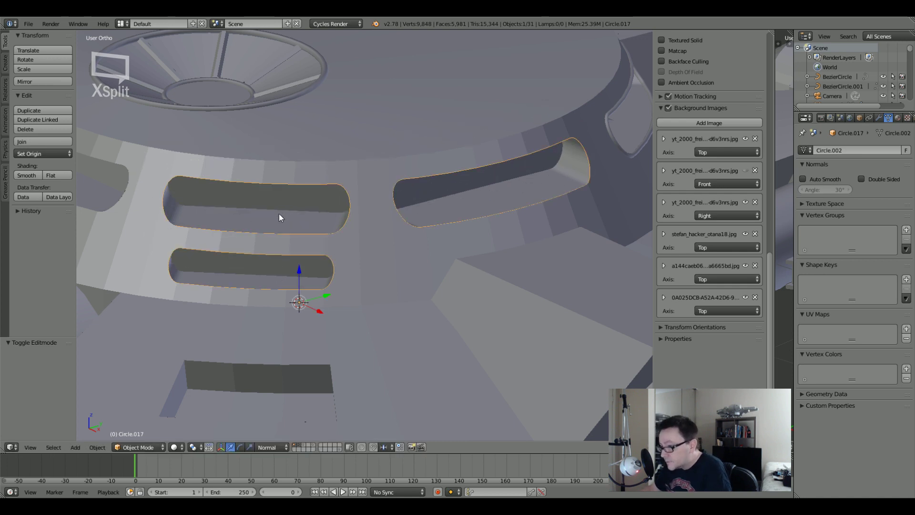
Convert the separated slot rims from mesh to a curve with Full fill, bevel depth 0.003 and bevel resolution 2.
{"action": "key", "text": "alt+c"}
{"action": "left_click", "coordinate": [239, 339]}
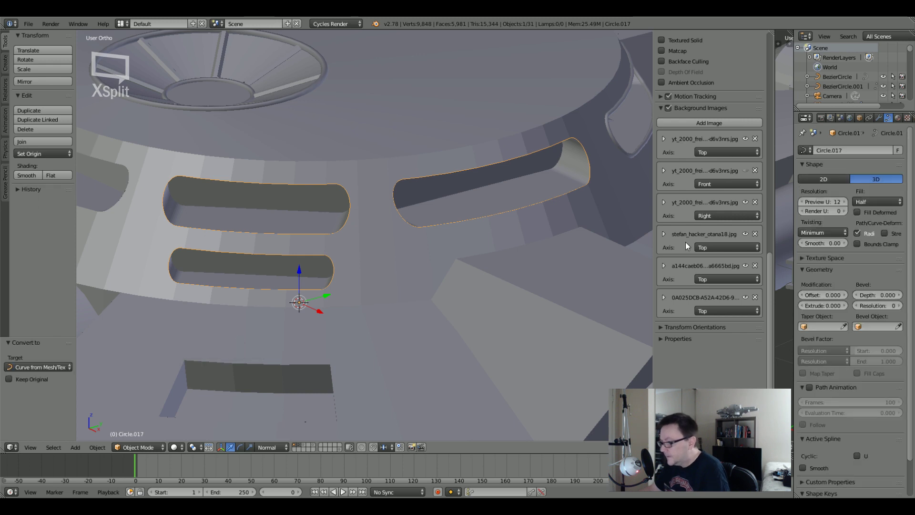
{"action": "left_click", "coordinate": [879, 201]}
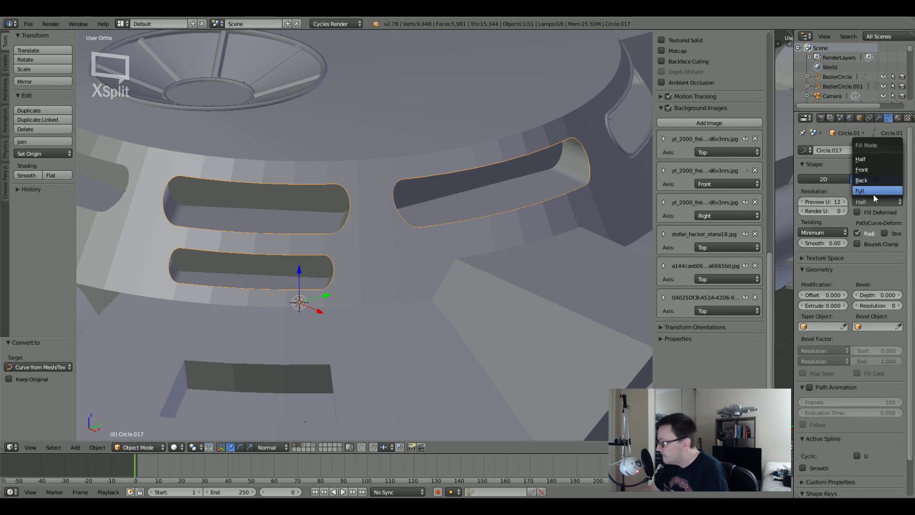
{"action": "left_click", "coordinate": [871, 192]}
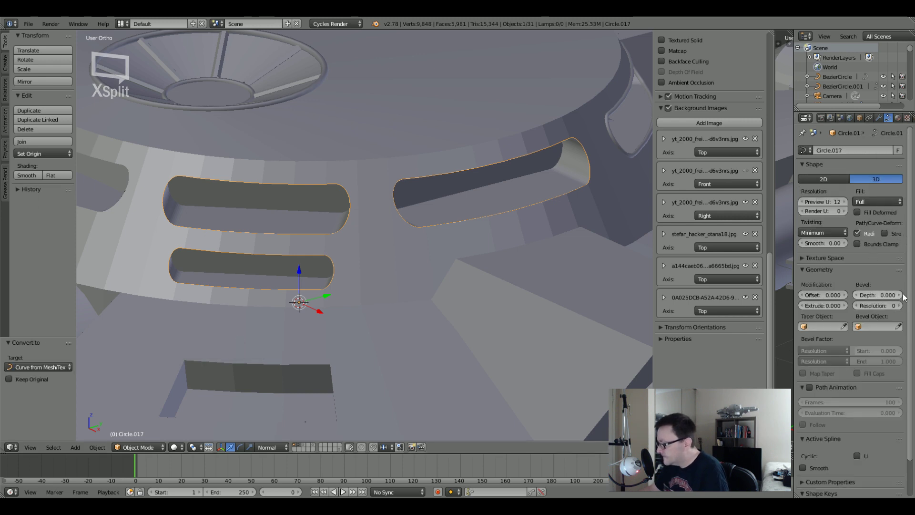
{"action": "left_click_drag", "start_coordinate": [903, 296], "coordinate": [905, 296]}
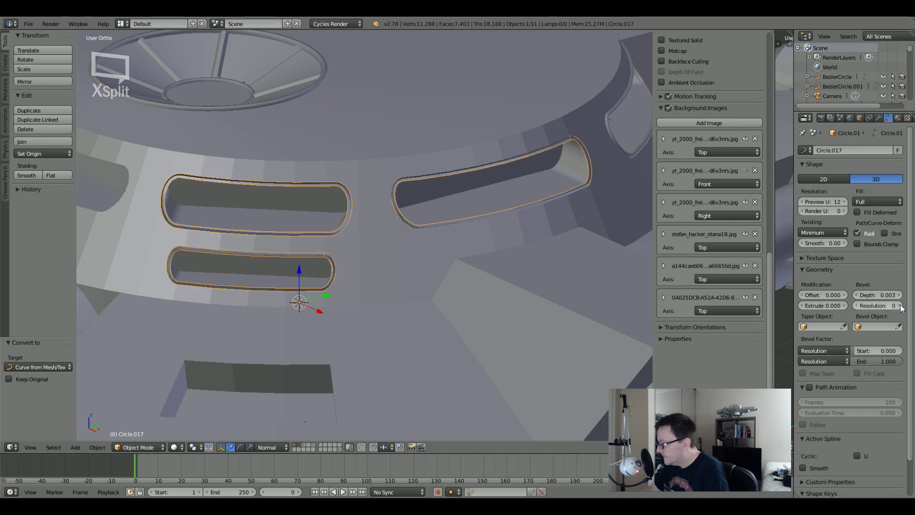
{"action": "left_click", "coordinate": [900, 305]}
{"action": "left_click", "coordinate": [900, 306]}
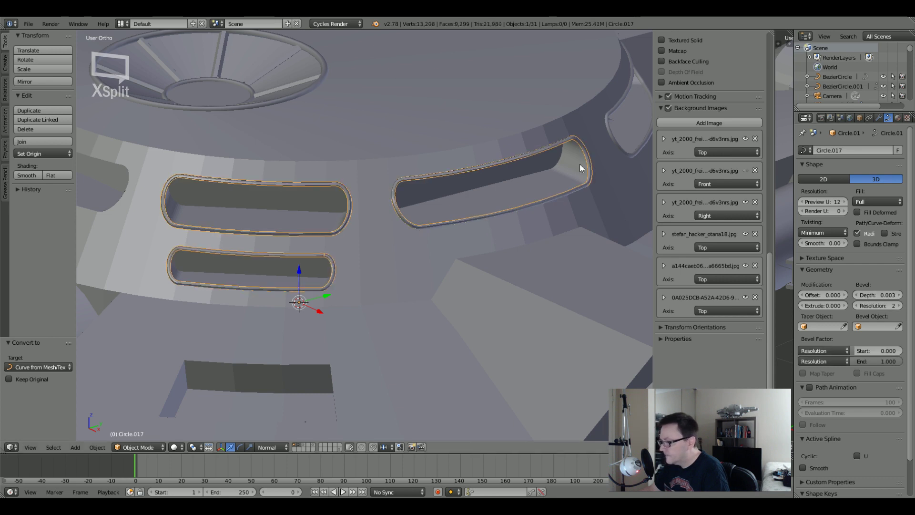
Compare the slot trims with the adjacent window trim, set their bevel depth to 0.004 and deselect everything.
{"action": "middle_click_drag", "start_coordinate": [580, 168], "coordinate": [496, 167], "text": "shift"}
{"action": "right_click", "coordinate": [533, 152]}
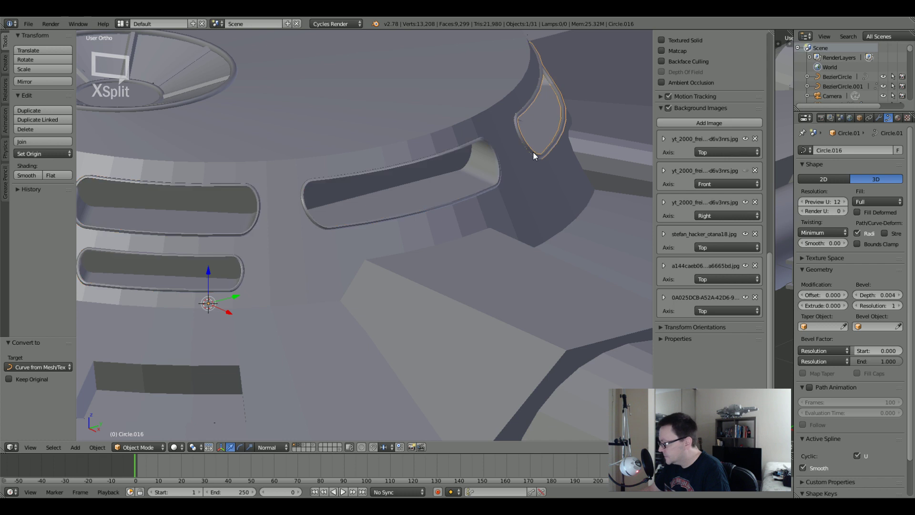
{"action": "right_click", "coordinate": [488, 150]}
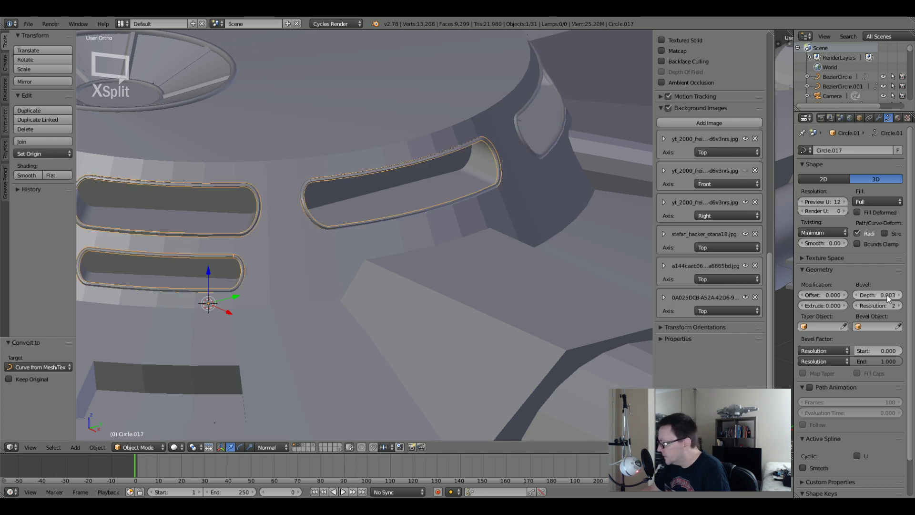
{"action": "left_click_drag", "start_coordinate": [890, 295], "coordinate": [892, 295]}
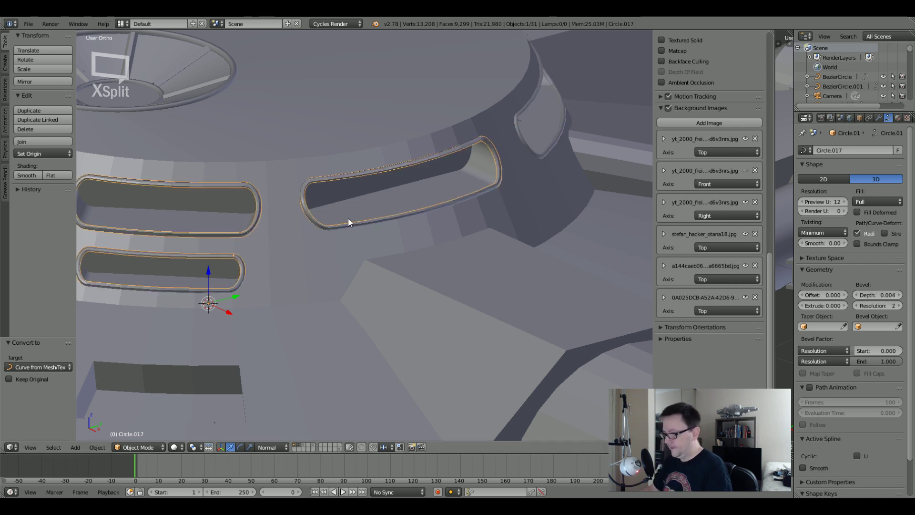
{"action": "key", "text": "a"}
Edit the disc mesh and select the rim edges along one half and rounded end of the next untrimmed single slot.
{"action": "middle_click_drag", "start_coordinate": [278, 235], "coordinate": [339, 271], "text": "shift"}
{"action": "scroll", "coordinate": [355, 247], "scroll_direction": "down", "scroll_amount": 5}
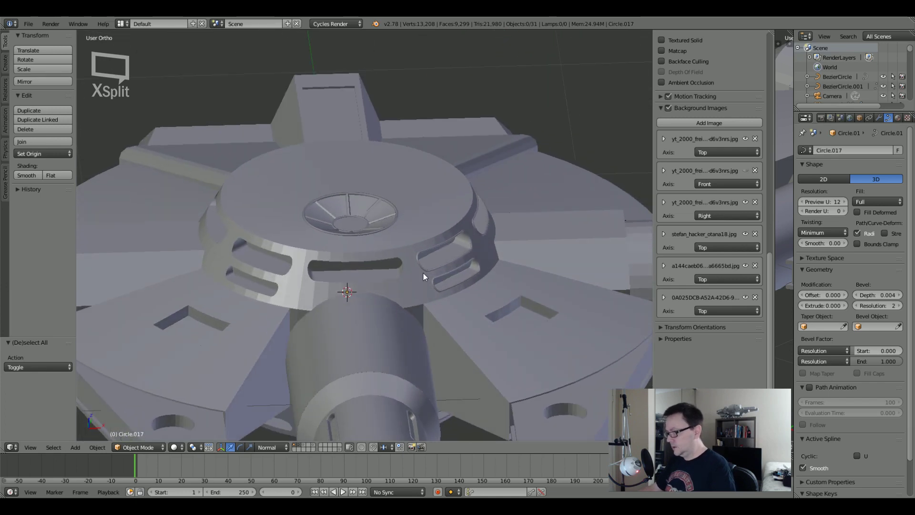
{"action": "middle_click_drag", "start_coordinate": [423, 273], "coordinate": [381, 277]}
{"action": "scroll", "coordinate": [395, 298], "scroll_direction": "up", "scroll_amount": 6}
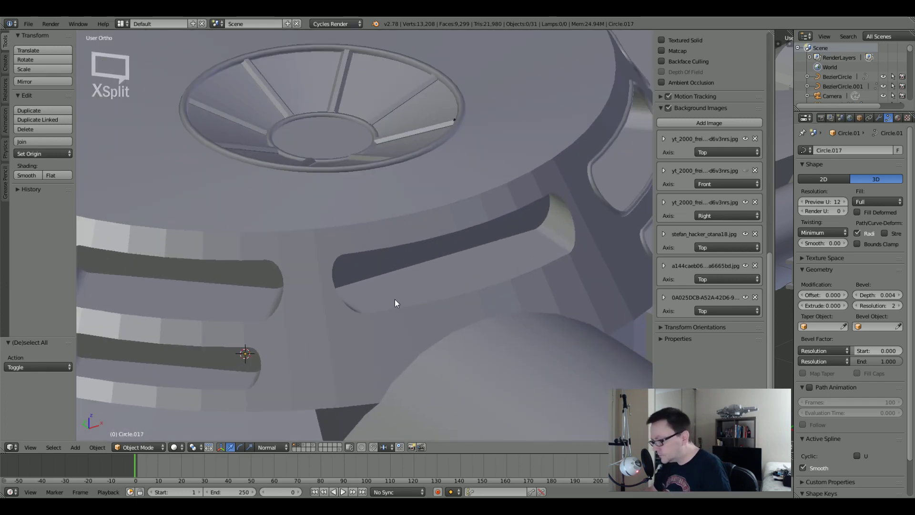
{"action": "right_click", "coordinate": [395, 299]}
{"action": "key", "text": "Tab"}
{"action": "right_click", "coordinate": [399, 308], "text": "alt"}
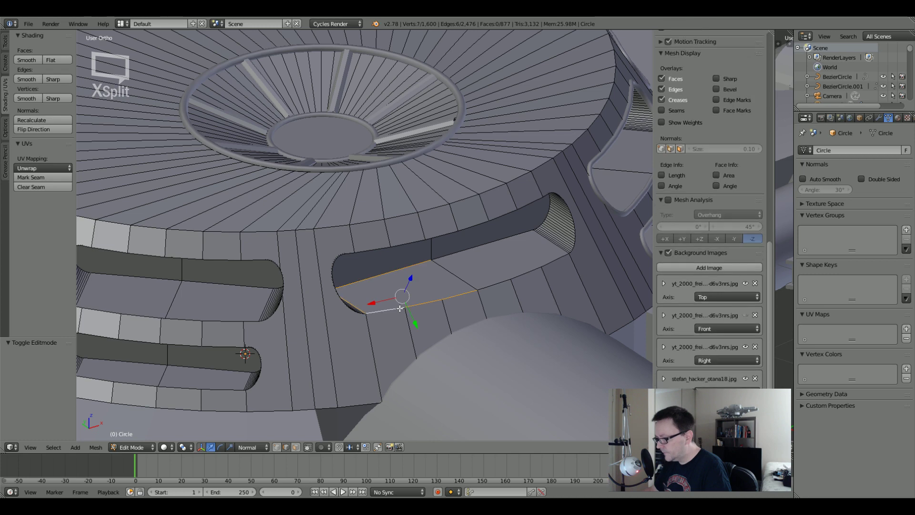
{"action": "right_click", "coordinate": [372, 248], "text": "alt+shift"}
{"action": "right_click", "coordinate": [334, 259], "text": "shift"}
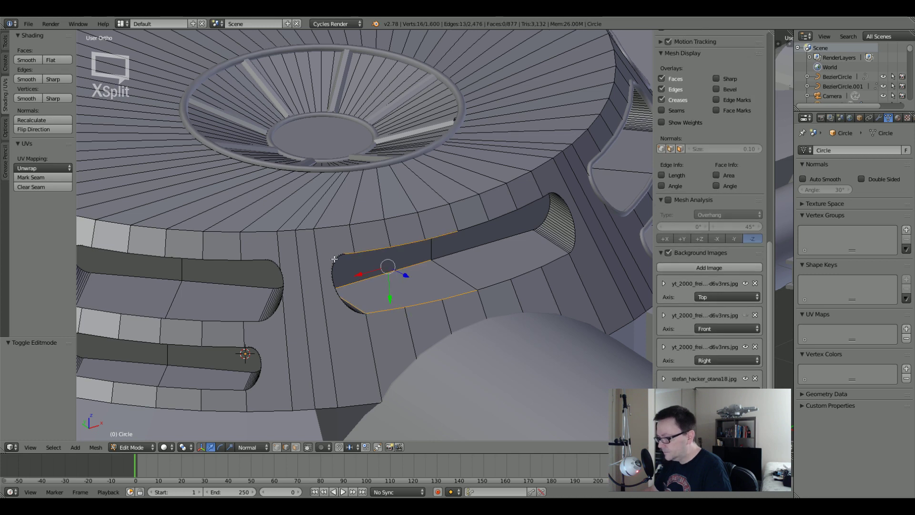
{"action": "scroll", "coordinate": [338, 258], "scroll_direction": "up", "scroll_amount": 5}
{"action": "right_click", "coordinate": [345, 246], "text": "alt+shift"}
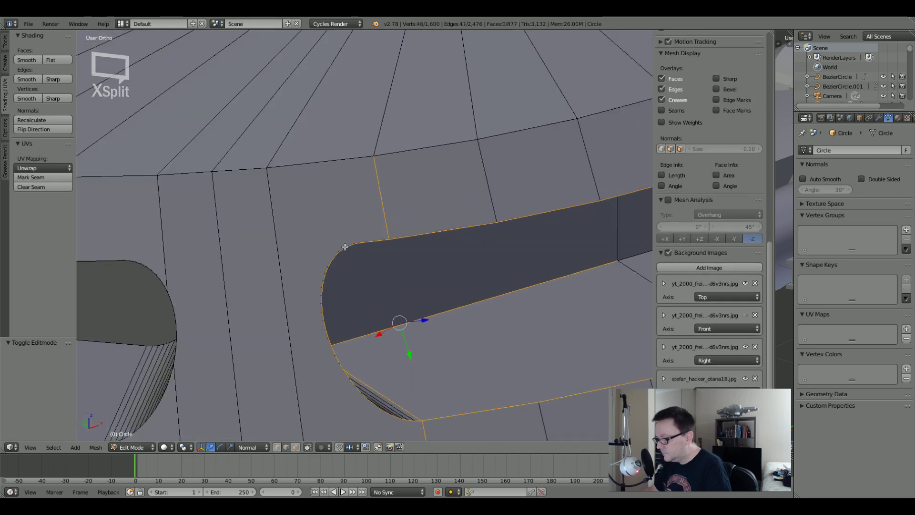
Add the single slot's remaining upper and lower rim edges and its opposite rounded end to the selection.
{"action": "middle_click_drag", "start_coordinate": [578, 314], "coordinate": [320, 310]}
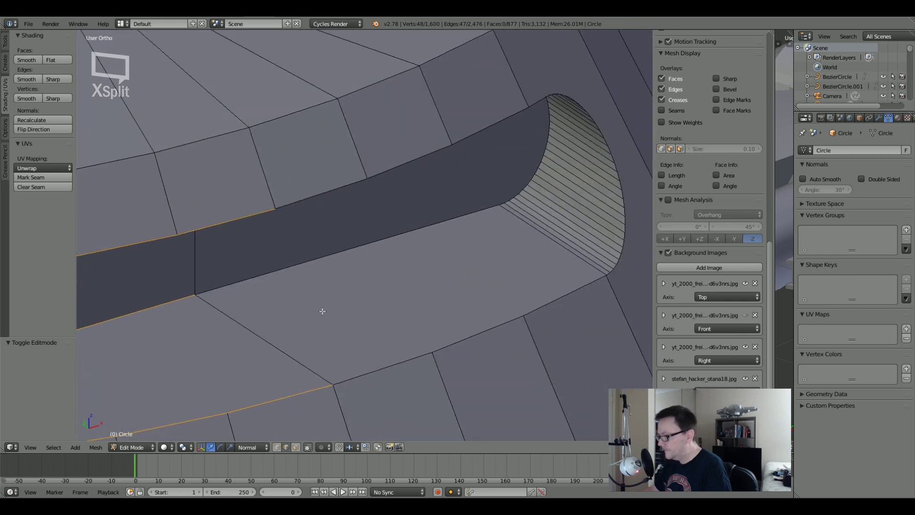
{"action": "right_click", "coordinate": [348, 184], "text": "alt+shift"}
{"action": "right_click", "coordinate": [573, 101], "text": "alt+shift"}
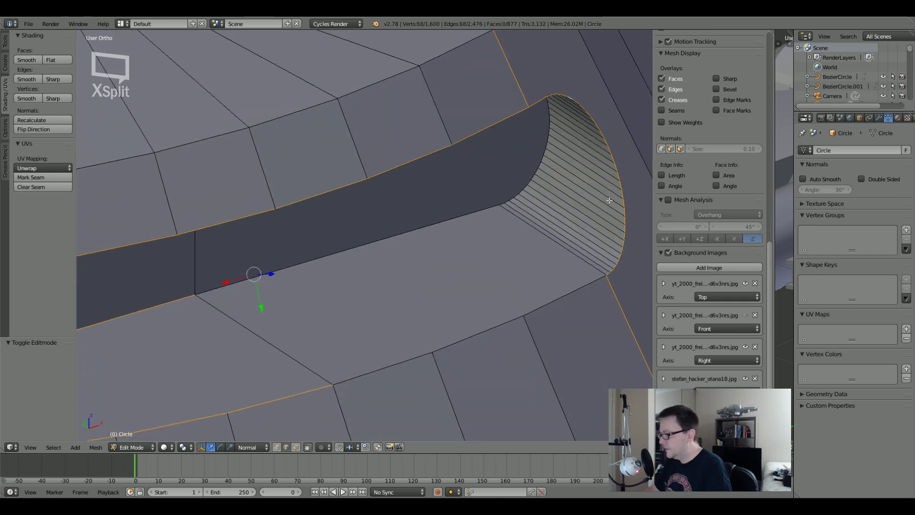
{"action": "right_click", "coordinate": [555, 305], "text": "alt+shift"}
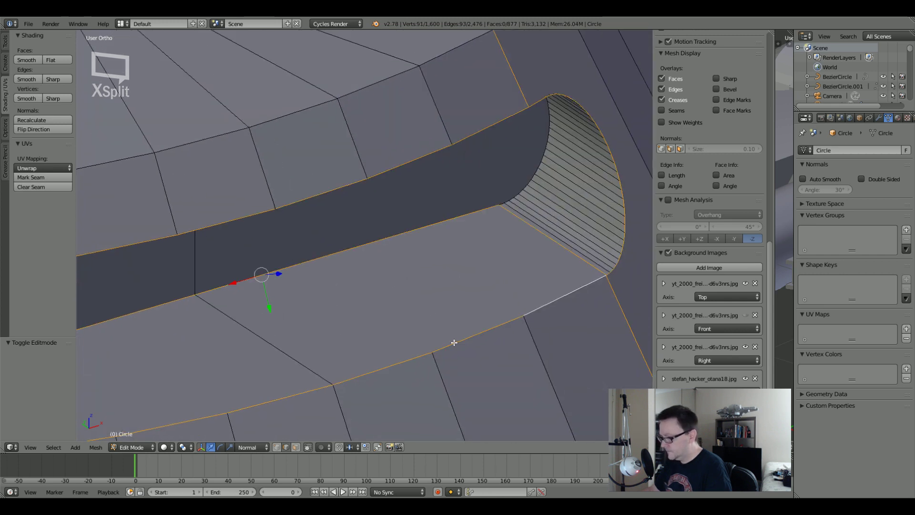
{"action": "middle_click_drag", "start_coordinate": [334, 350], "coordinate": [339, 352]}
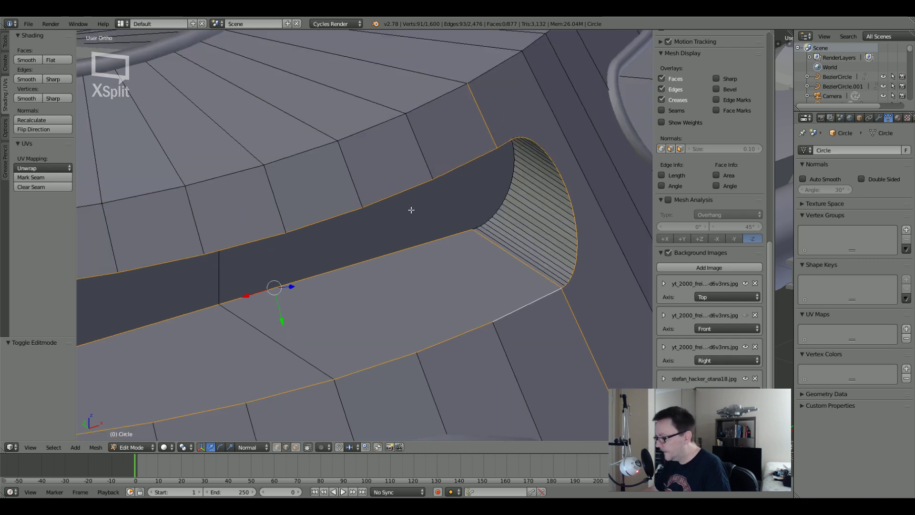
Add the rounded rim end of the neighbouring upper stacked slot, on the side facing the single slot, to the selection.
{"action": "middle_click_drag", "start_coordinate": [412, 209], "coordinate": [571, 187], "text": "shift"}
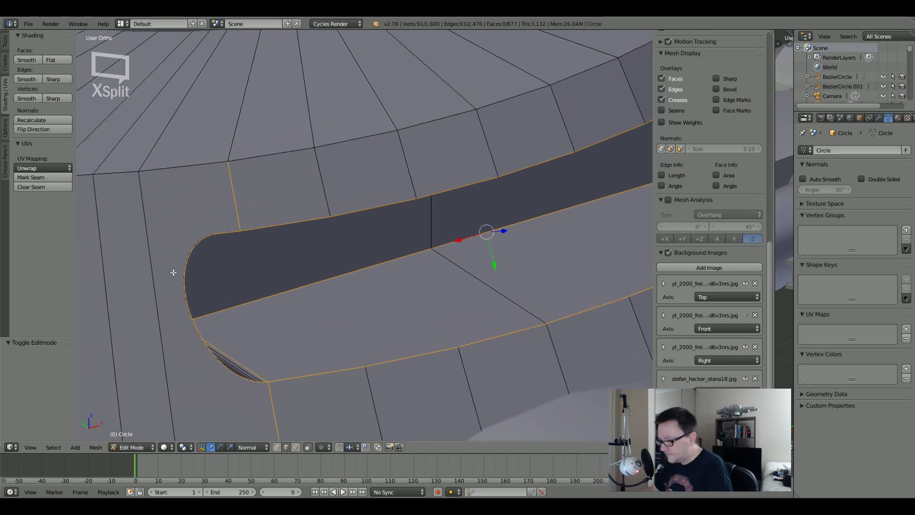
{"action": "middle_click_drag", "start_coordinate": [172, 272], "coordinate": [355, 254]}
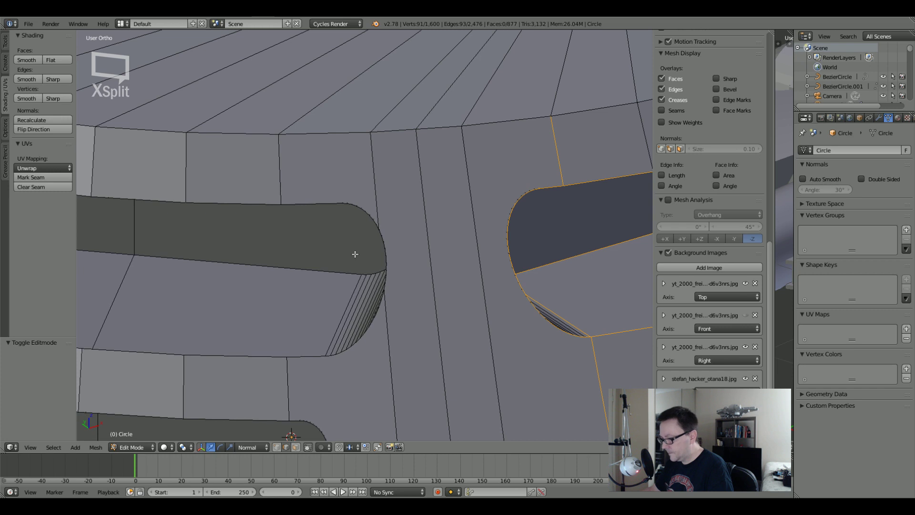
{"action": "right_click", "coordinate": [314, 356], "text": "alt+shift"}
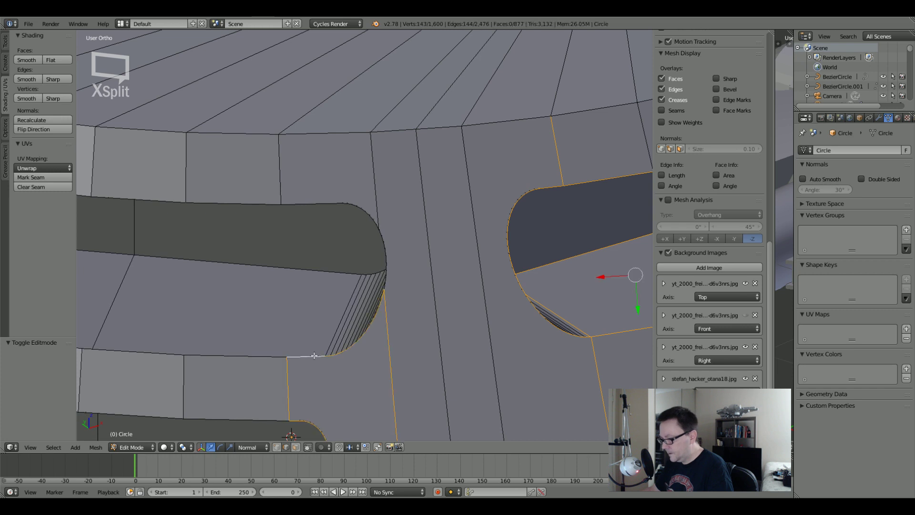
{"action": "right_click", "coordinate": [334, 204], "text": "alt+shift"}
{"action": "right_click", "coordinate": [387, 244], "text": "alt+shift"}
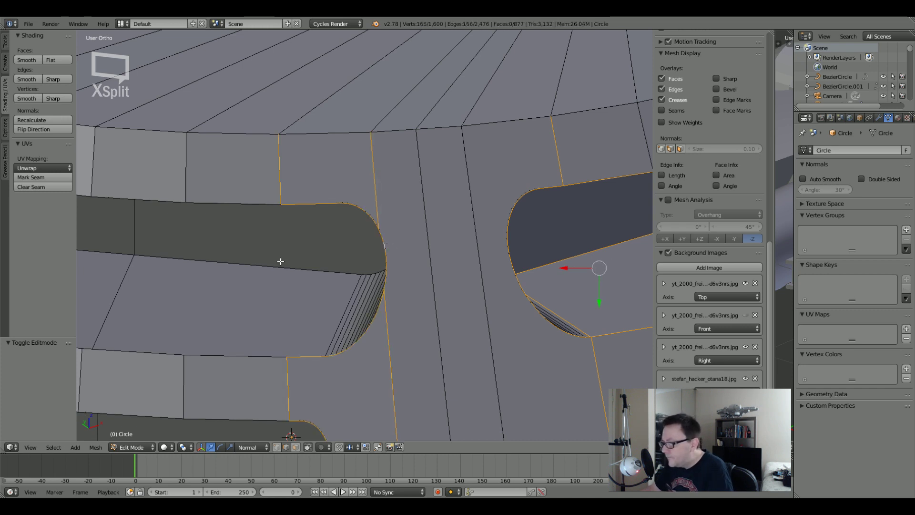
Extend the selection along the upper stacked slot's long rim edges and around its far rounded end.
{"action": "right_click", "coordinate": [222, 200], "text": "alt+shift"}
{"action": "right_click", "coordinate": [205, 355], "text": "alt+shift"}
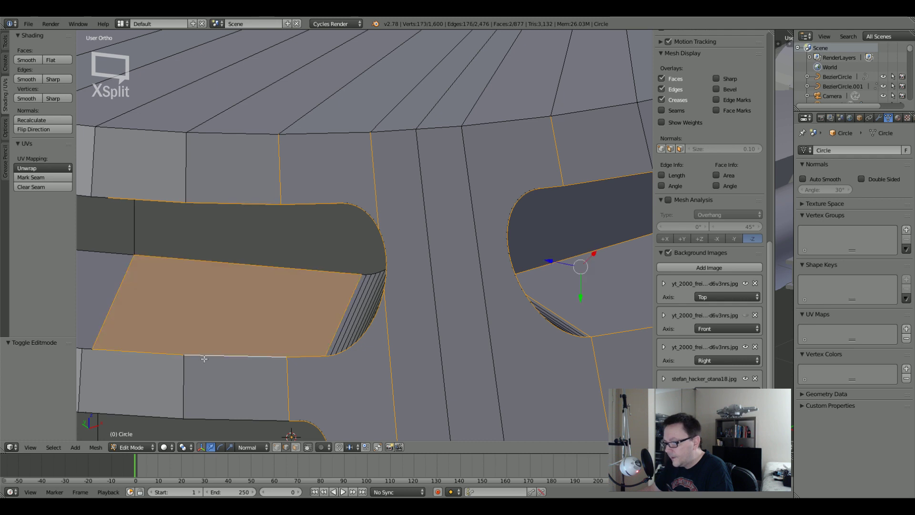
{"action": "middle_click_drag", "start_coordinate": [205, 355], "coordinate": [302, 353]}
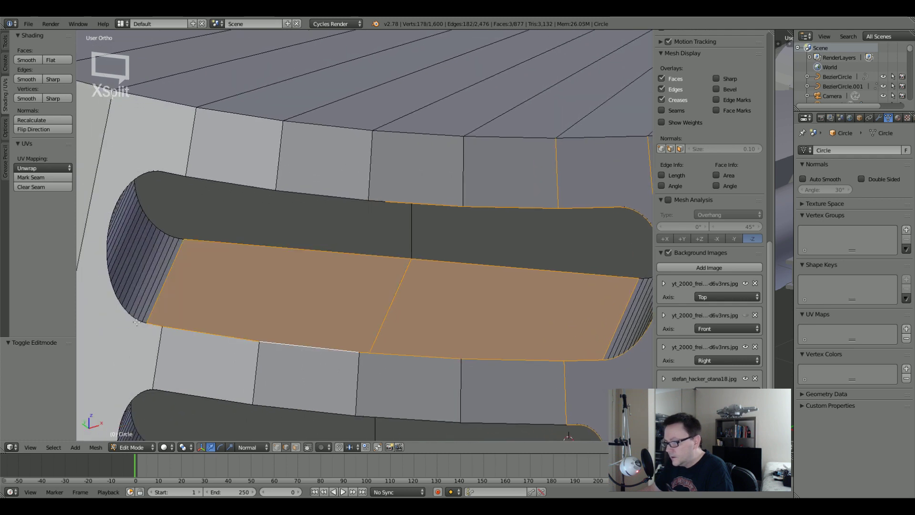
{"action": "right_click", "coordinate": [115, 313], "text": "alt+shift"}
{"action": "right_click", "coordinate": [205, 172], "text": "alt+shift"}
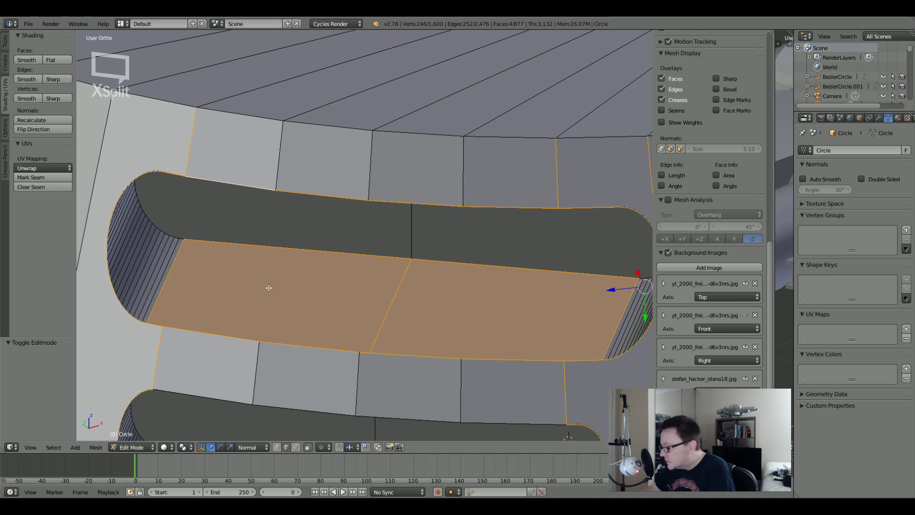
Add the lower stacked slot's upper and lower long rim edges to the selection.
{"action": "scroll", "coordinate": [269, 287], "scroll_direction": "down", "scroll_amount": 4, "text": "shift"}
{"action": "right_click", "coordinate": [216, 277], "text": "alt+shift"}
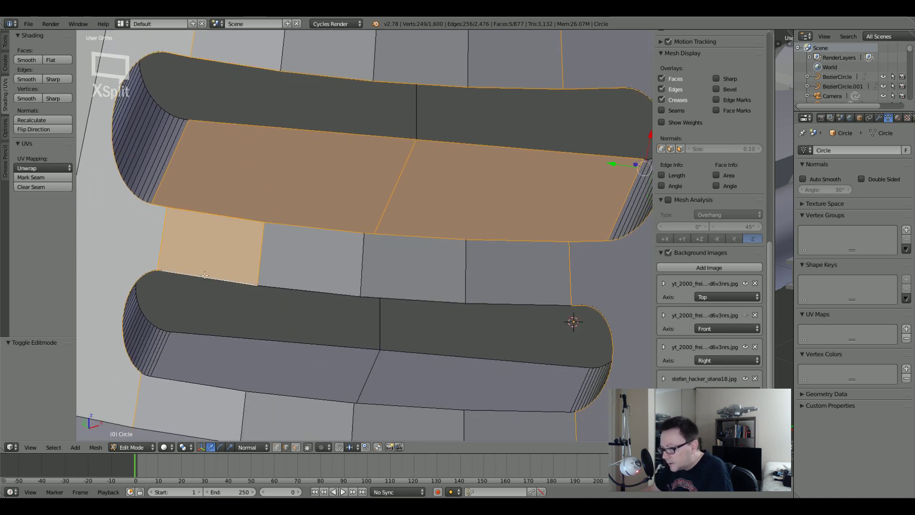
{"action": "right_click", "coordinate": [304, 289], "text": "alt+shift"}
{"action": "right_click", "coordinate": [399, 296], "text": "alt+shift"}
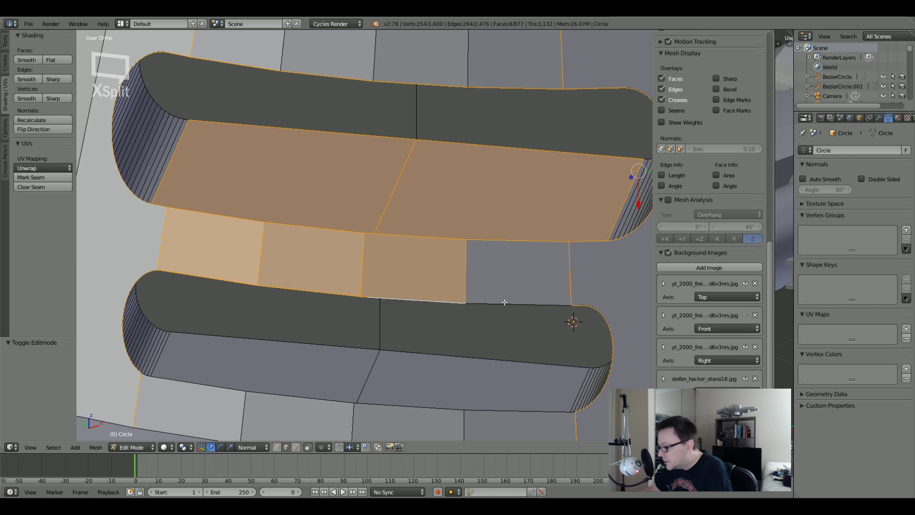
{"action": "right_click", "coordinate": [516, 302], "text": "alt+shift"}
{"action": "right_click", "coordinate": [555, 414], "text": "alt+shift"}
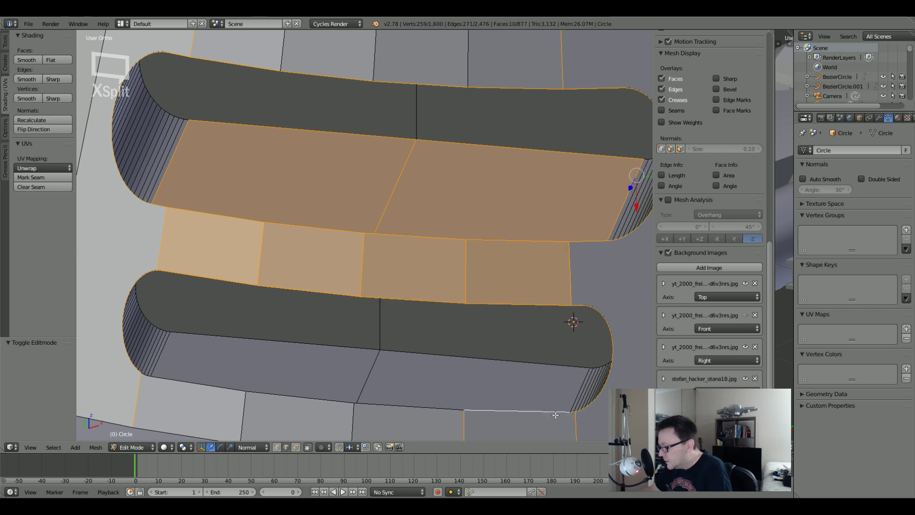
{"action": "right_click", "coordinate": [403, 410], "text": "alt+shift"}
{"action": "right_click", "coordinate": [280, 401], "text": "alt+shift"}
{"action": "right_click", "coordinate": [131, 367], "text": "alt+shift"}
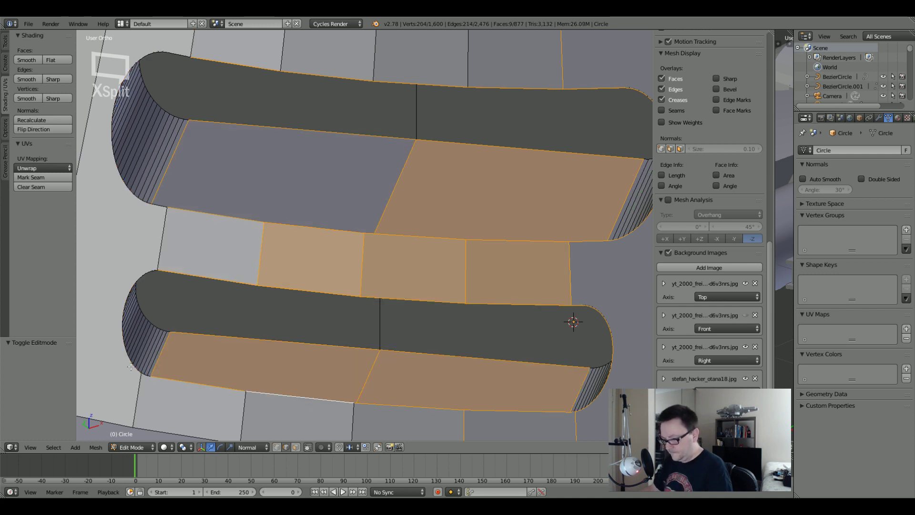
{"action": "right_click", "coordinate": [134, 364], "text": "alt+shift"}
{"action": "right_click", "coordinate": [135, 364], "text": "alt+shift"}
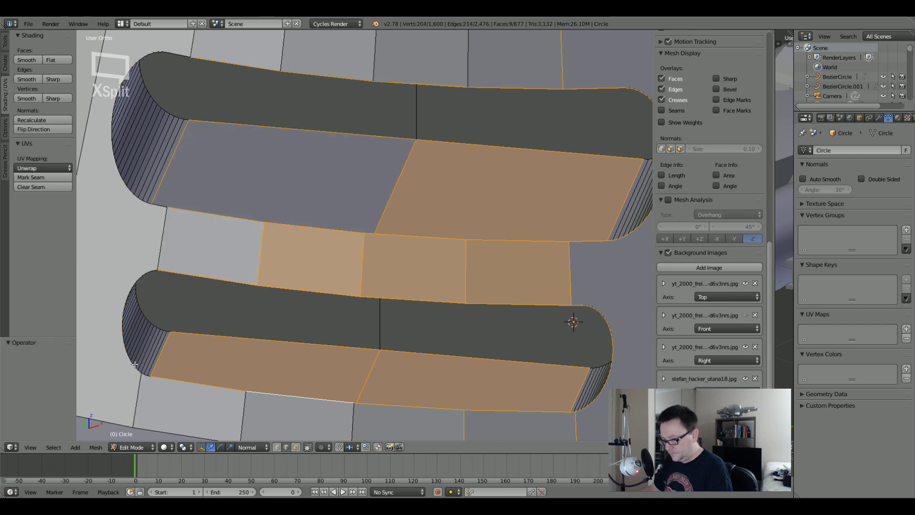
{"action": "right_click", "coordinate": [135, 365], "text": "shift"}
{"action": "key", "text": "ctrl+z"}
{"action": "key", "text": "ctrl+z"}
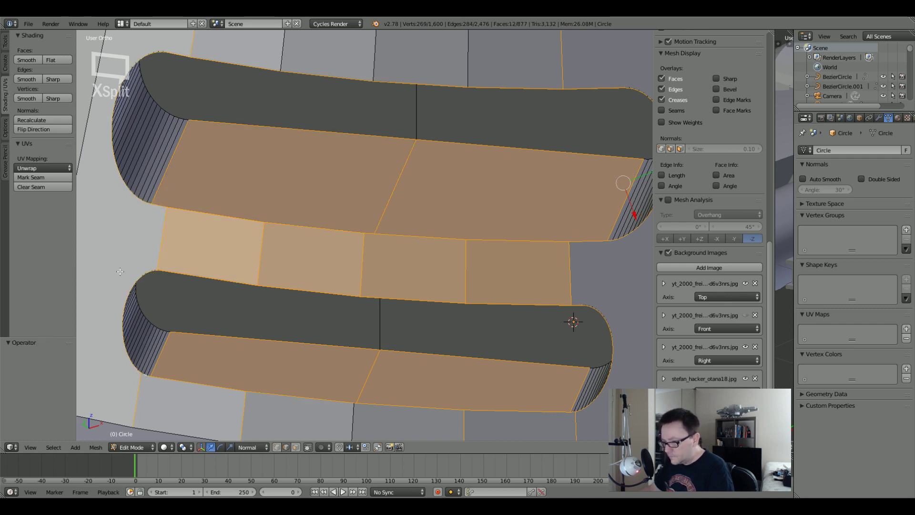
{"action": "scroll", "coordinate": [135, 328], "scroll_direction": "up", "scroll_amount": 1}
{"action": "scroll", "coordinate": [147, 363], "scroll_direction": "down", "scroll_amount": 6}
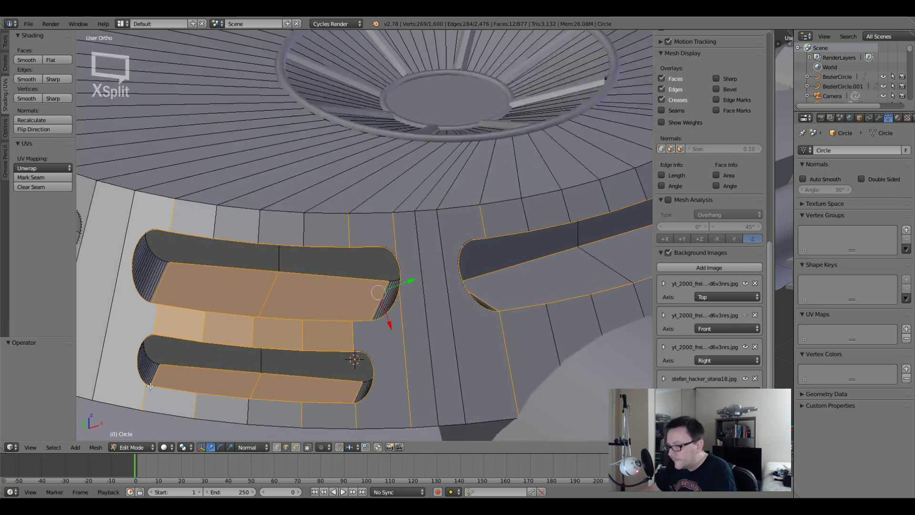
Add the next single slot's near rounded rim end and its lower and upper long rim edges to the selection.
{"action": "middle_click_drag", "start_coordinate": [150, 385], "coordinate": [334, 288]}
{"action": "scroll", "coordinate": [209, 309], "scroll_direction": "down", "scroll_amount": 6}
{"action": "scroll", "coordinate": [355, 288], "scroll_direction": "up", "scroll_amount": 8}
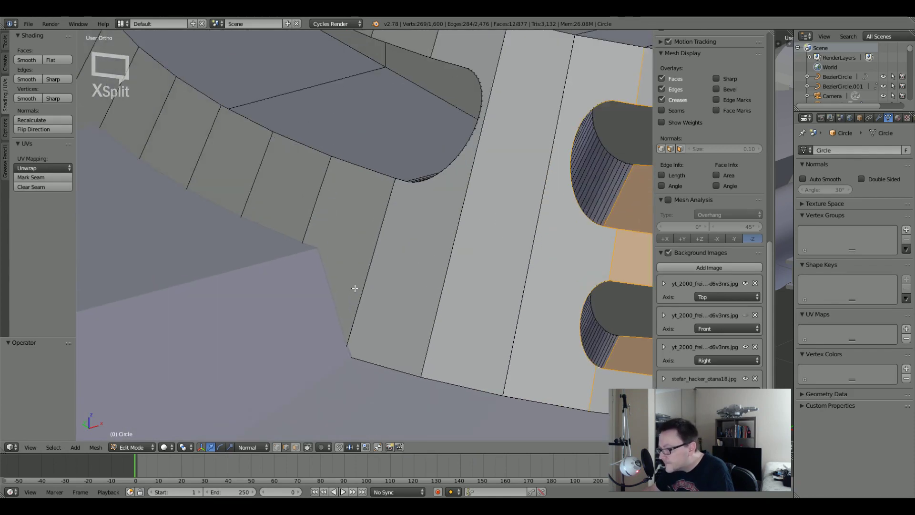
{"action": "right_click", "coordinate": [372, 174], "text": "shift"}
{"action": "middle_click_drag", "start_coordinate": [372, 174], "coordinate": [390, 300]}
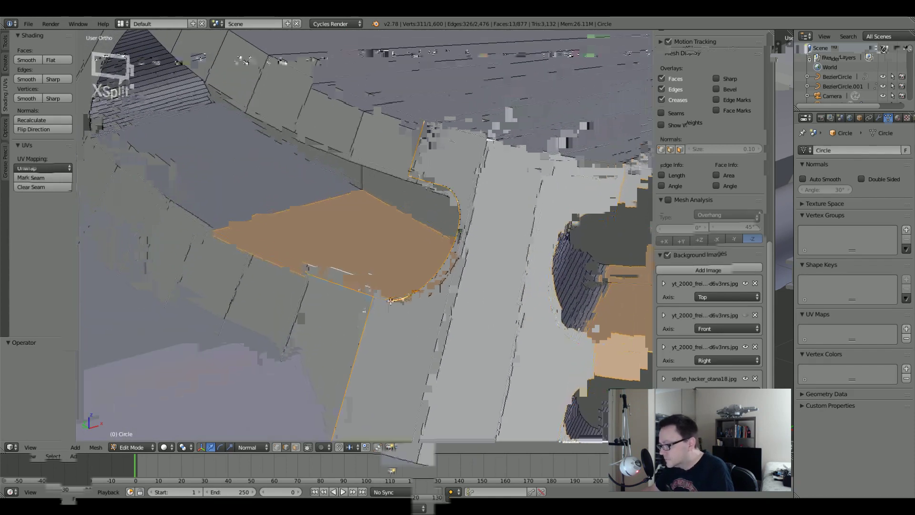
{"action": "right_click", "coordinate": [388, 168], "text": "shift"}
{"action": "right_click", "coordinate": [255, 115], "text": "shift"}
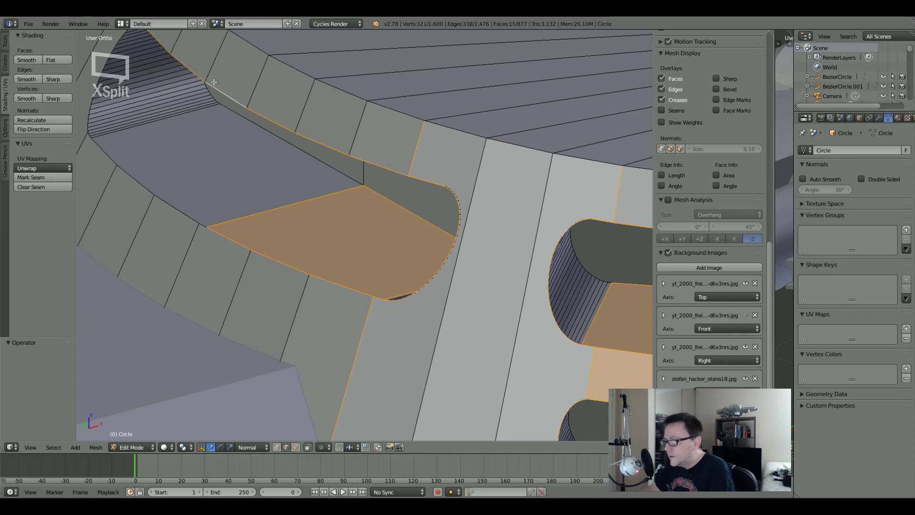
Extend the selection around that slot's far rounded end and along the rest of its lower rim.
{"action": "middle_click_drag", "start_coordinate": [128, 57], "coordinate": [137, 71]}
{"action": "right_click", "coordinate": [137, 72], "text": "alt+shift"}
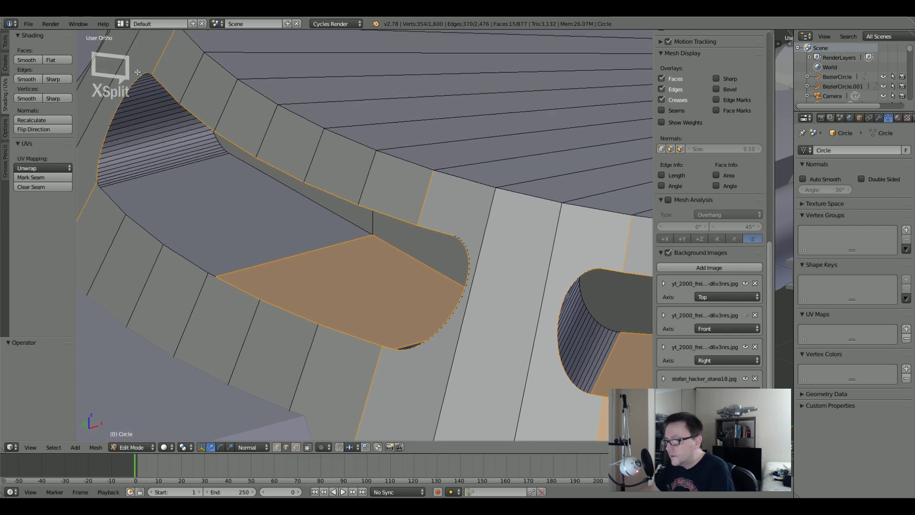
{"action": "right_click", "coordinate": [108, 199], "text": "shift"}
{"action": "scroll", "coordinate": [95, 186], "scroll_direction": "up", "scroll_amount": 3}
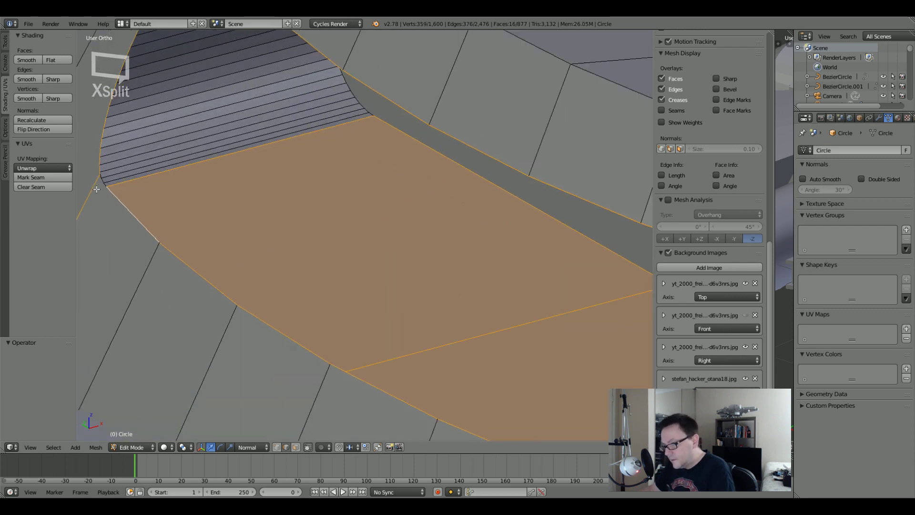
{"action": "right_click", "coordinate": [102, 177], "text": "alt+shift"}
{"action": "scroll", "coordinate": [355, 365], "scroll_direction": "down", "scroll_amount": 5}
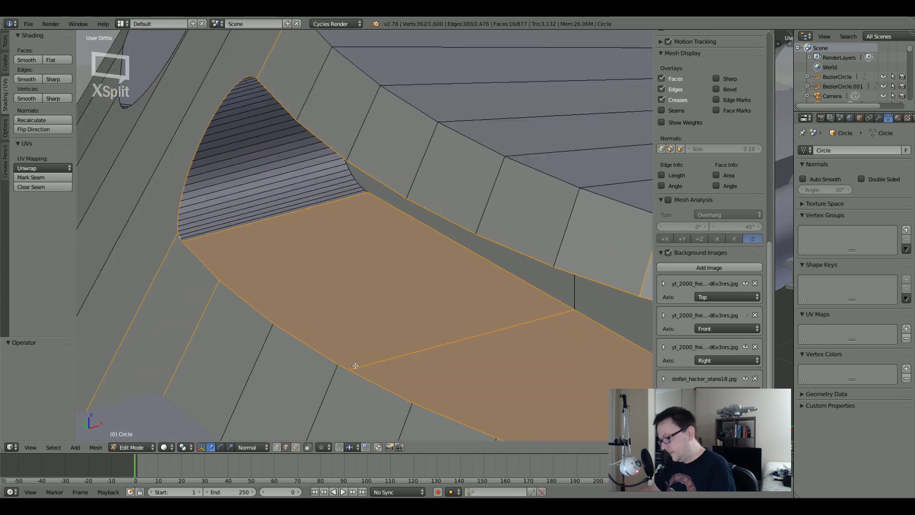
Add the near rounded rim end and adjoining lower rim edges of the following slot around the disc to the selection.
{"action": "middle_click_drag", "start_coordinate": [355, 365], "coordinate": [298, 288]}
{"action": "right_click", "coordinate": [298, 289], "text": "alt+shift"}
{"action": "right_click", "coordinate": [391, 363], "text": "alt+shift"}
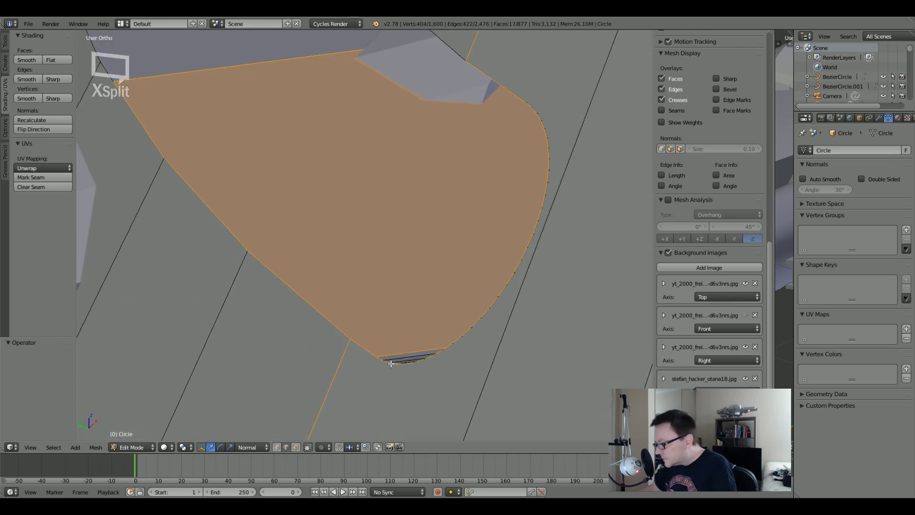
Add that slot's upper long rim edges and the remaining lower rim edges to the selection.
{"action": "middle_click_drag", "start_coordinate": [474, 227], "coordinate": [511, 298]}
{"action": "right_click", "coordinate": [451, 151], "text": "alt+shift"}
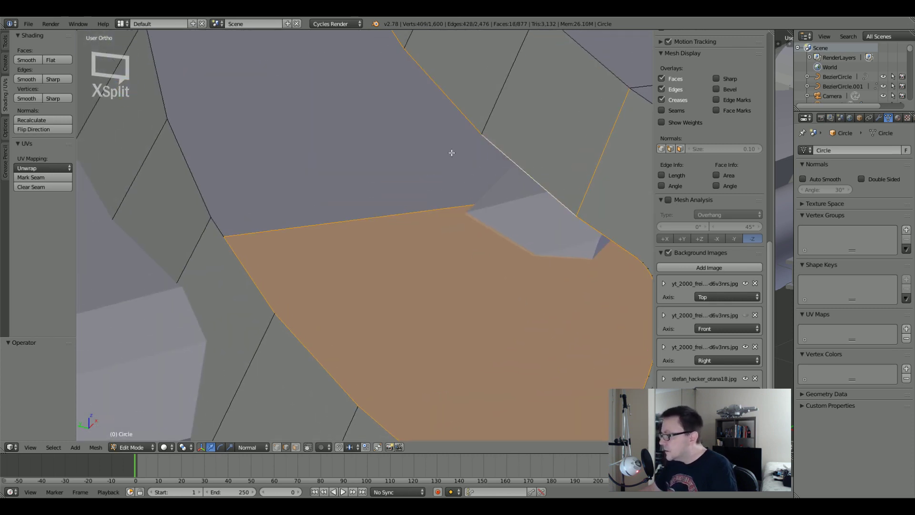
{"action": "scroll", "coordinate": [451, 151], "scroll_direction": "down", "scroll_amount": 3}
{"action": "middle_click_drag", "start_coordinate": [410, 142], "coordinate": [371, 210]}
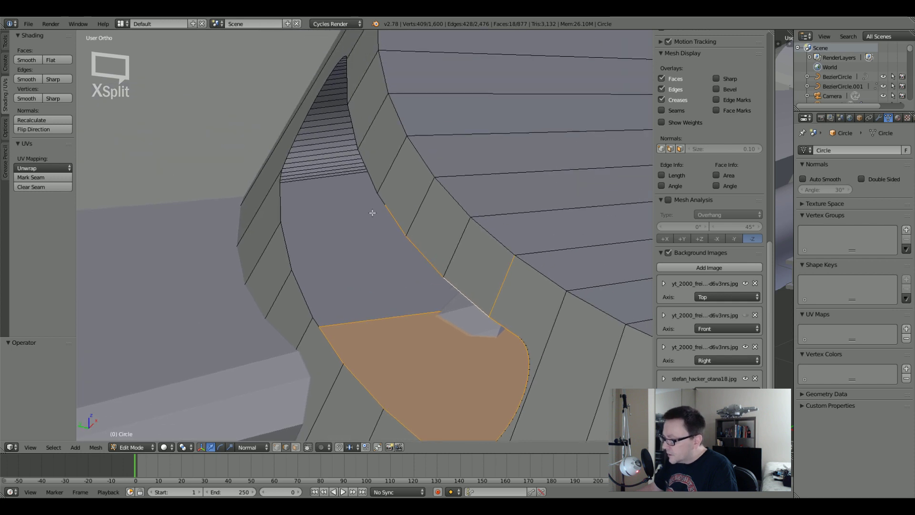
{"action": "right_click", "coordinate": [369, 171], "text": "alt+shift"}
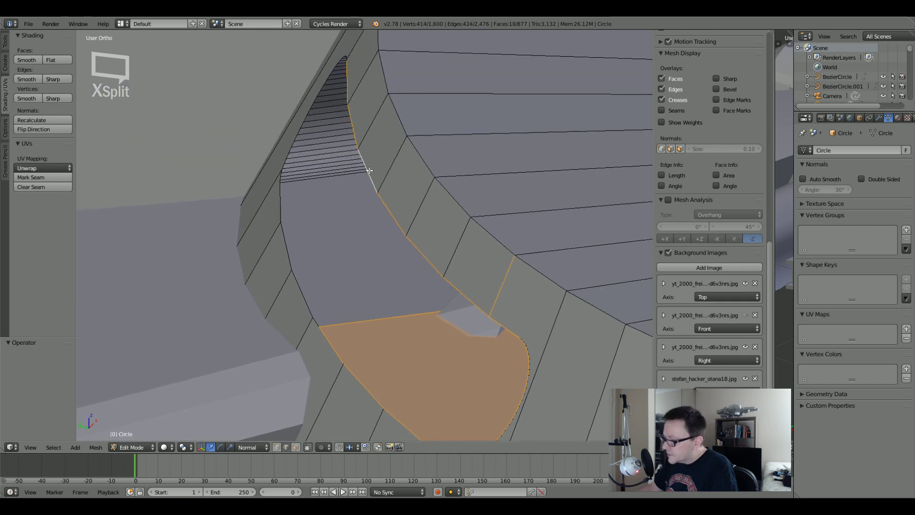
{"action": "right_click", "coordinate": [303, 293], "text": "alt+shift"}
Complete that slot's rim selection by adding the edges around its far rounded end.
{"action": "middle_click_drag", "start_coordinate": [284, 176], "coordinate": [322, 198]}
{"action": "right_click", "coordinate": [246, 217], "text": "shift"}
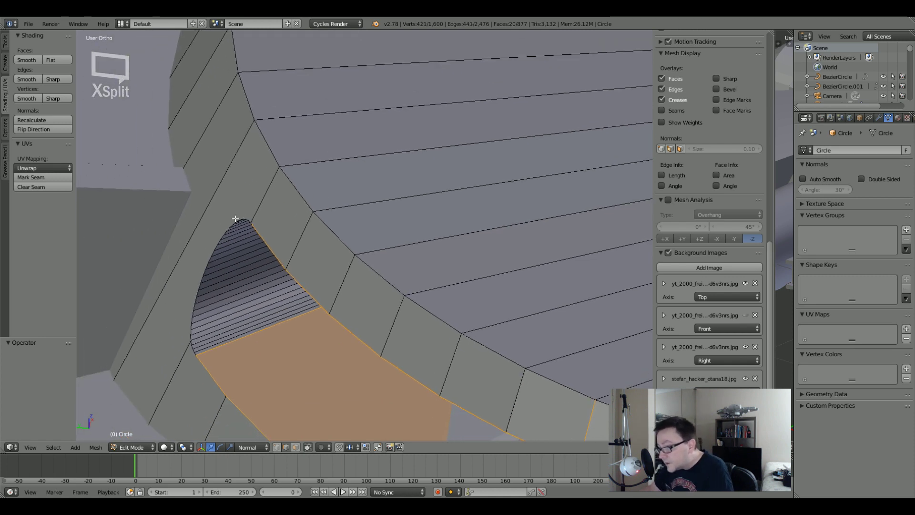
{"action": "right_click", "coordinate": [234, 224], "text": "alt+shift"}
{"action": "scroll", "coordinate": [237, 277], "scroll_direction": "up", "scroll_amount": 4}
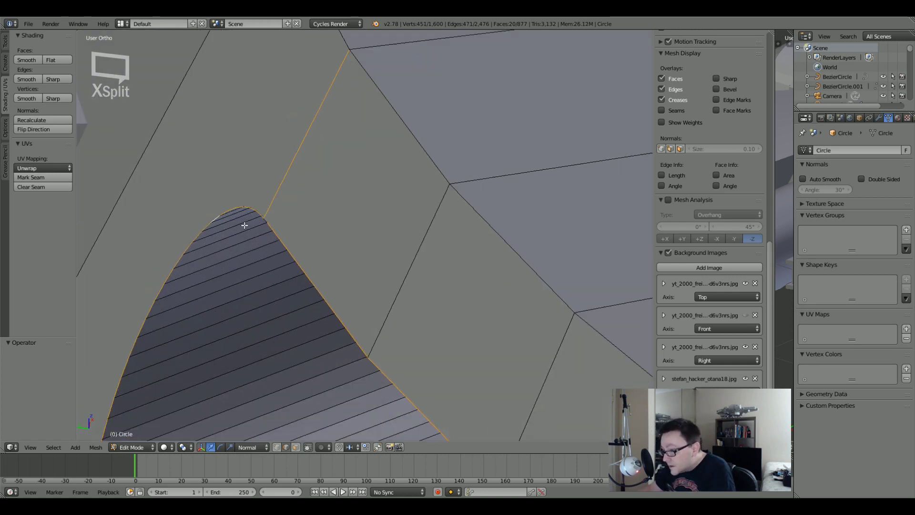
{"action": "middle_click_drag", "start_coordinate": [271, 219], "coordinate": [236, 199]}
{"action": "scroll", "coordinate": [164, 359], "scroll_direction": "down", "scroll_amount": 3}
{"action": "middle_click_drag", "start_coordinate": [164, 359], "coordinate": [243, 278]}
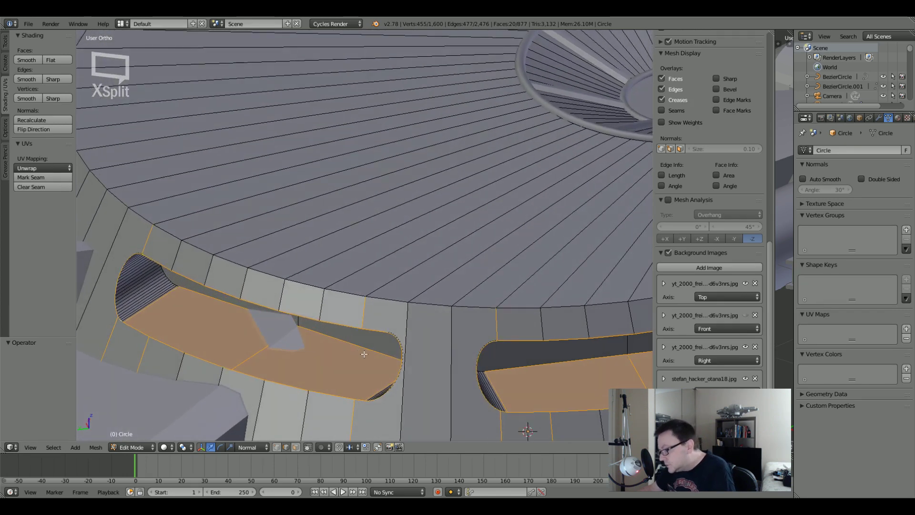
In wireframe display, deselect the stray side-wall and inner-wall edges of the last selected slot, keeping only its outer rim loop.
{"action": "scroll", "coordinate": [364, 354], "scroll_direction": "down", "scroll_amount": 4}
{"action": "key", "text": "z"}
{"action": "middle_click_drag", "start_coordinate": [364, 354], "coordinate": [370, 324]}
{"action": "right_click", "coordinate": [243, 341], "text": "shift"}
{"action": "right_click", "coordinate": [384, 364], "text": "shift"}
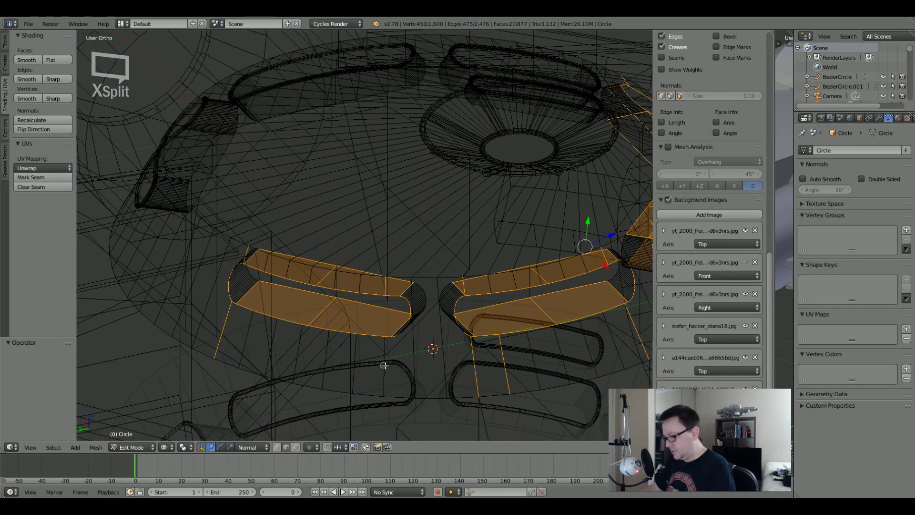
{"action": "right_click", "coordinate": [222, 333], "text": "shift"}
{"action": "right_click", "coordinate": [258, 255], "text": "shift"}
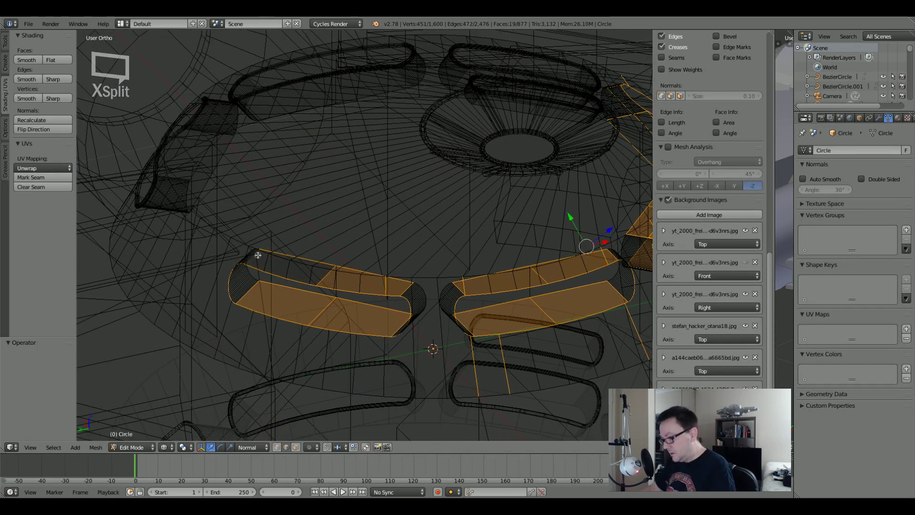
{"action": "right_click", "coordinate": [333, 272], "text": "shift"}
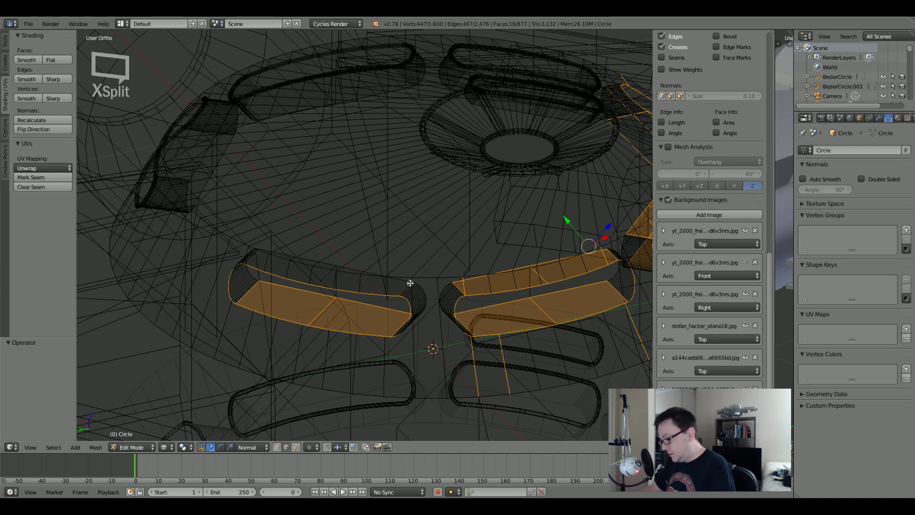
{"action": "right_click", "coordinate": [262, 294], "text": "shift"}
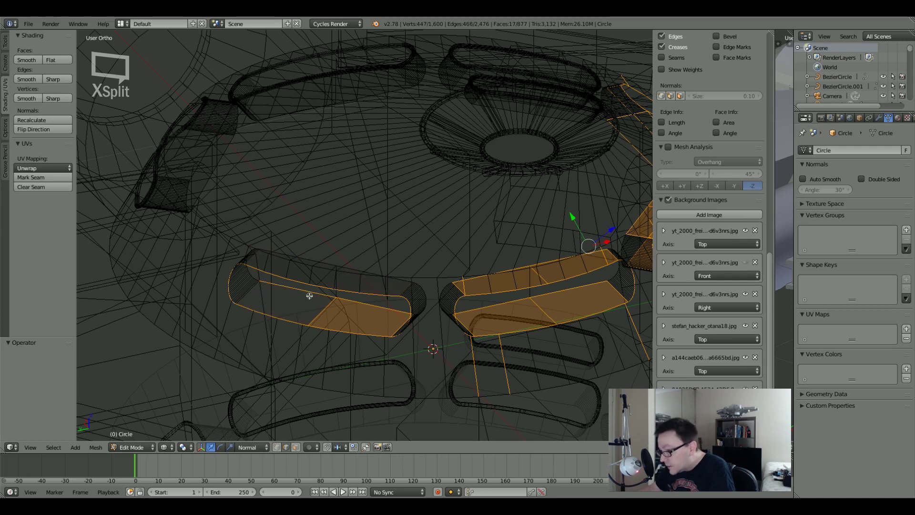
{"action": "right_click", "coordinate": [329, 299], "text": "shift"}
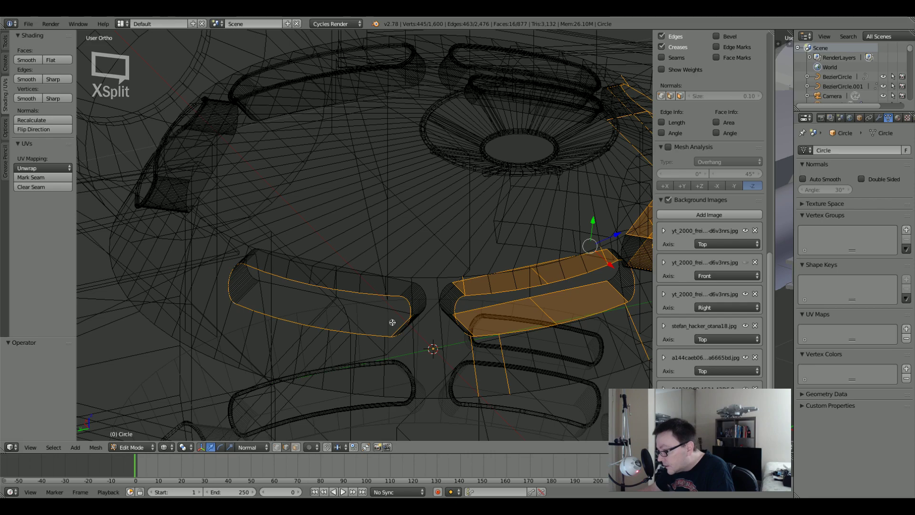
{"action": "middle_click_drag", "start_coordinate": [388, 318], "coordinate": [404, 332]}
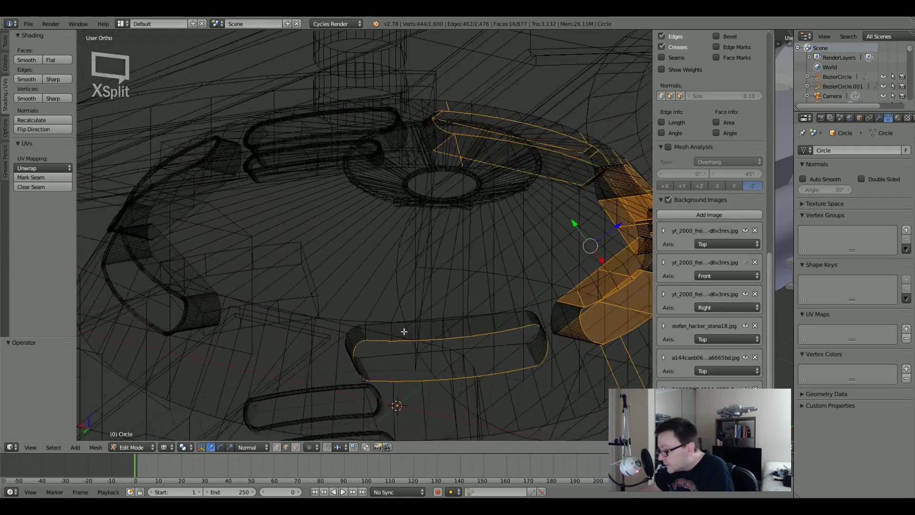
Deselect the stray side-wall and upper and lower inner-wall edges of the neighbouring single slot, leaving its outer rim selected.
{"action": "middle_click_drag", "start_coordinate": [561, 341], "coordinate": [327, 323]}
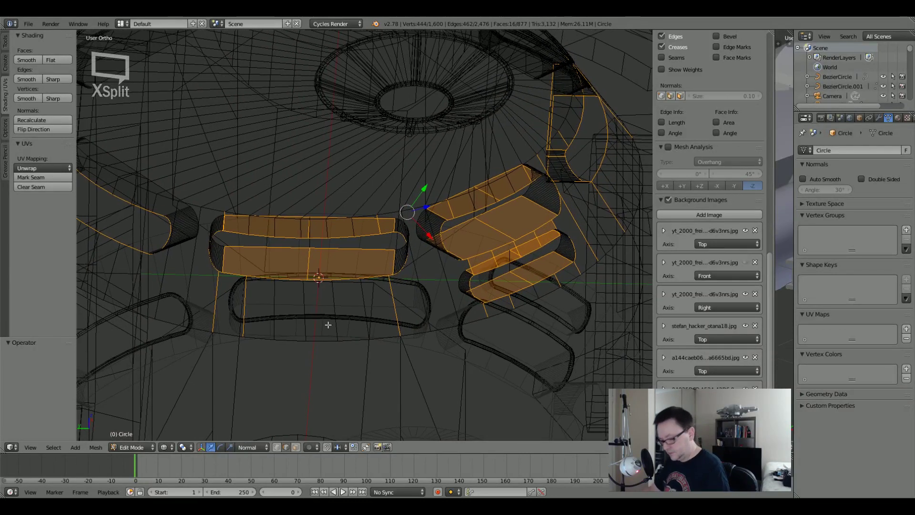
{"action": "right_click", "coordinate": [211, 294], "text": "shift"}
{"action": "right_click", "coordinate": [395, 303], "text": "shift"}
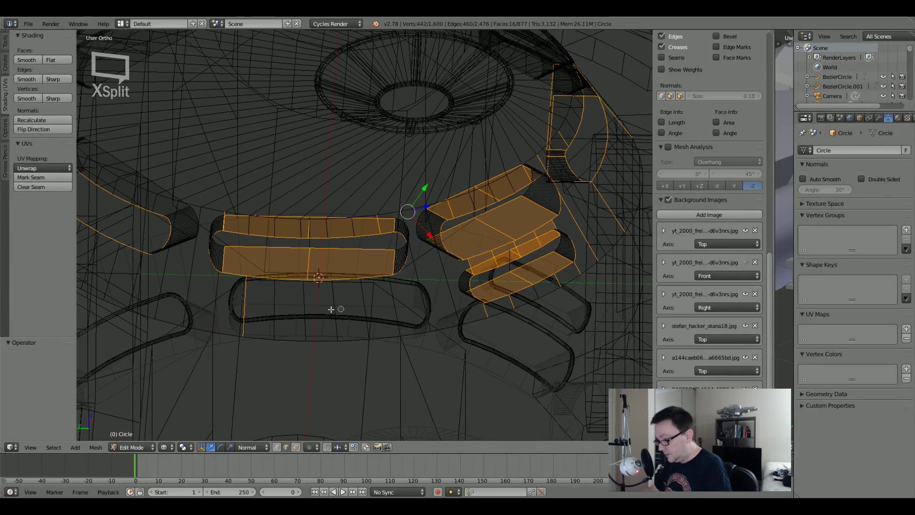
{"action": "right_click", "coordinate": [244, 306], "text": "shift"}
{"action": "right_click", "coordinate": [218, 257], "text": "shift"}
{"action": "right_click", "coordinate": [312, 256], "text": "shift"}
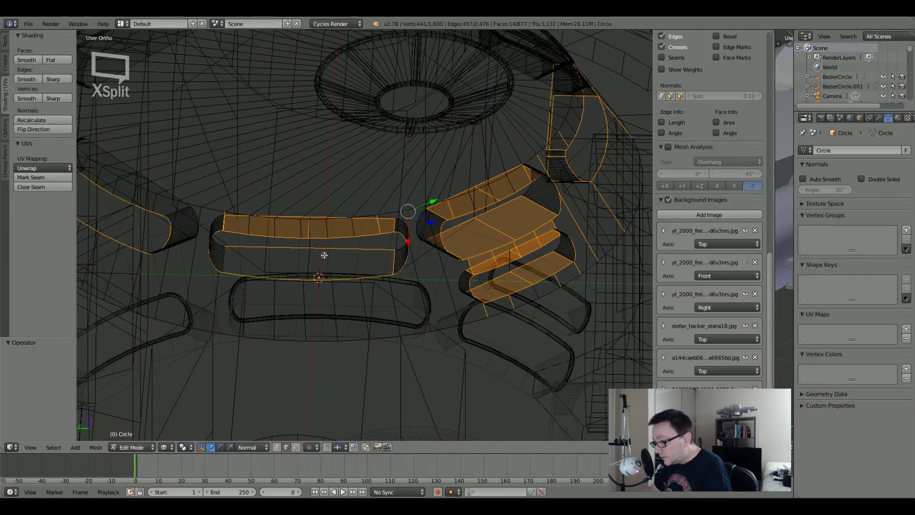
{"action": "right_click", "coordinate": [329, 250], "text": "shift"}
{"action": "right_click", "coordinate": [303, 248], "text": "shift"}
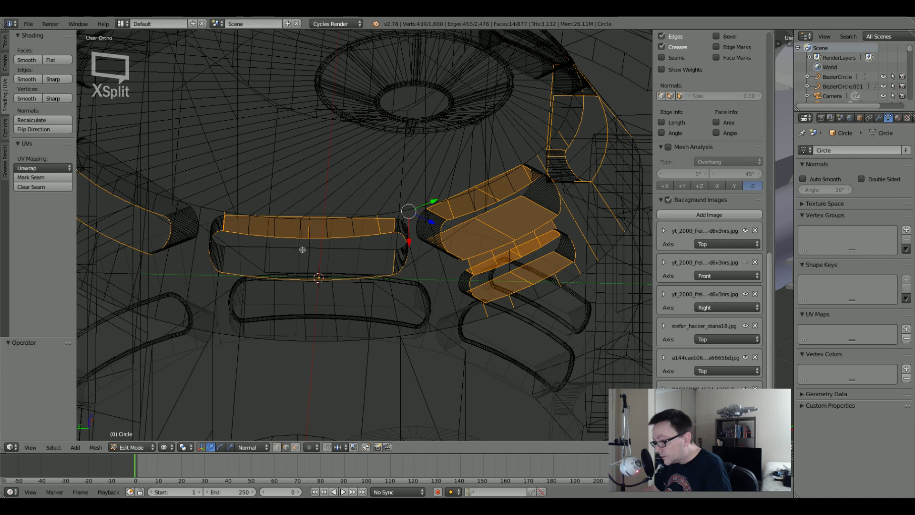
{"action": "right_click", "coordinate": [232, 212], "text": "shift"}
{"action": "right_click", "coordinate": [340, 218], "text": "shift"}
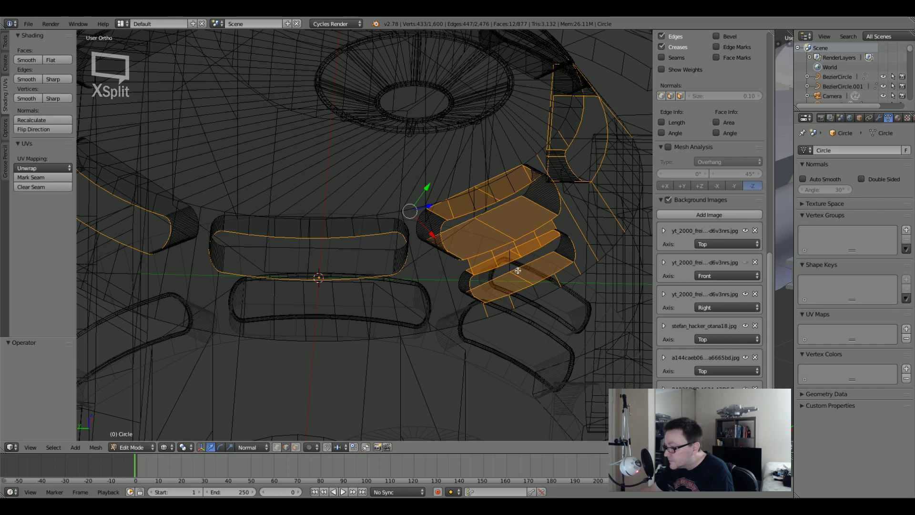
Deselect the upper stacked slot's upper inner-wall edges and the stray disc-side edges around the stacked slots.
{"action": "middle_click_drag", "start_coordinate": [579, 258], "coordinate": [499, 266]}
{"action": "key", "text": "z"}
{"action": "scroll", "coordinate": [266, 267], "scroll_direction": "up", "scroll_amount": 5}
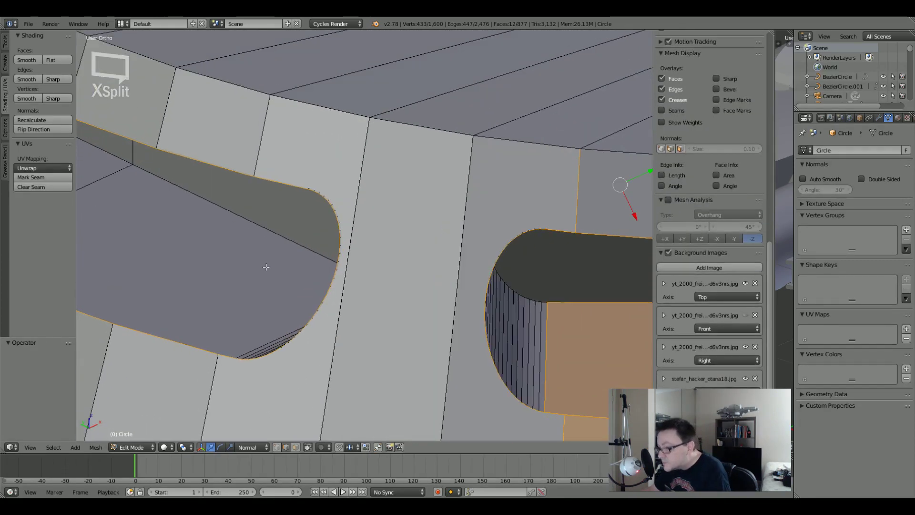
{"action": "scroll", "coordinate": [266, 286], "scroll_direction": "down", "scroll_amount": 6}
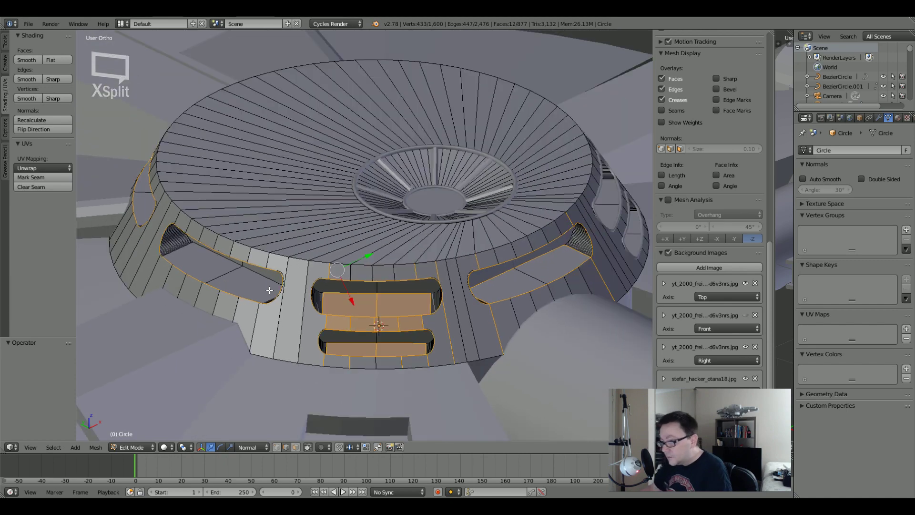
{"action": "key", "text": "z"}
{"action": "middle_click_drag", "start_coordinate": [320, 272], "coordinate": [314, 269]}
{"action": "right_click", "coordinate": [333, 267], "text": "shift"}
{"action": "right_click", "coordinate": [404, 273], "text": "shift"}
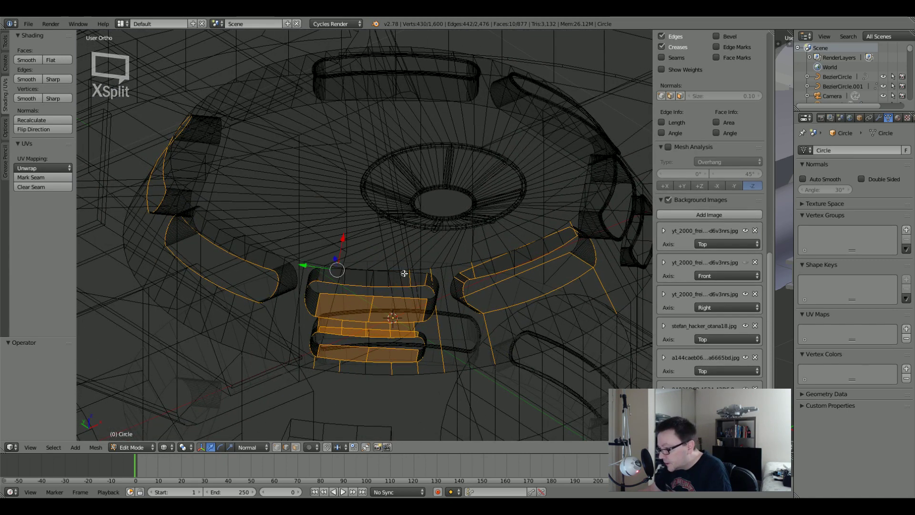
{"action": "right_click", "coordinate": [436, 341], "text": "shift"}
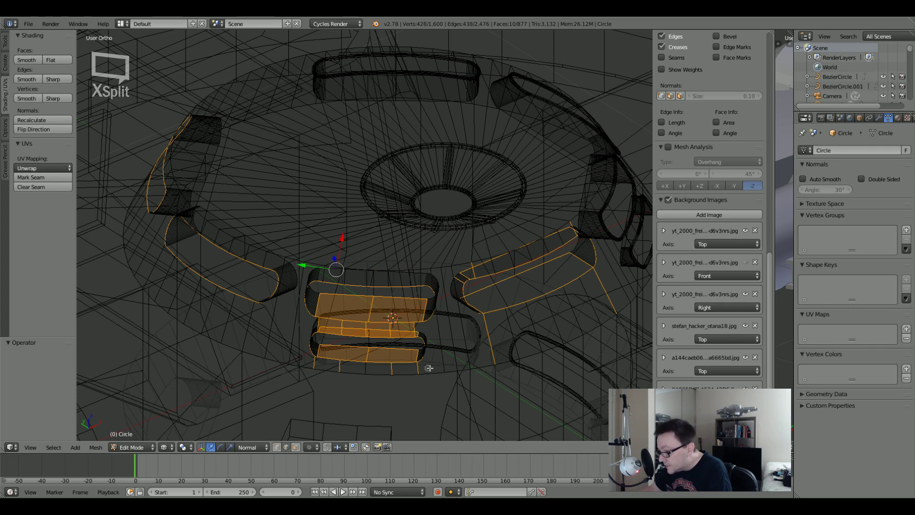
Deselect the lower inner-wall edges of both stacked slots.
{"action": "right_click", "coordinate": [336, 352], "text": "shift"}
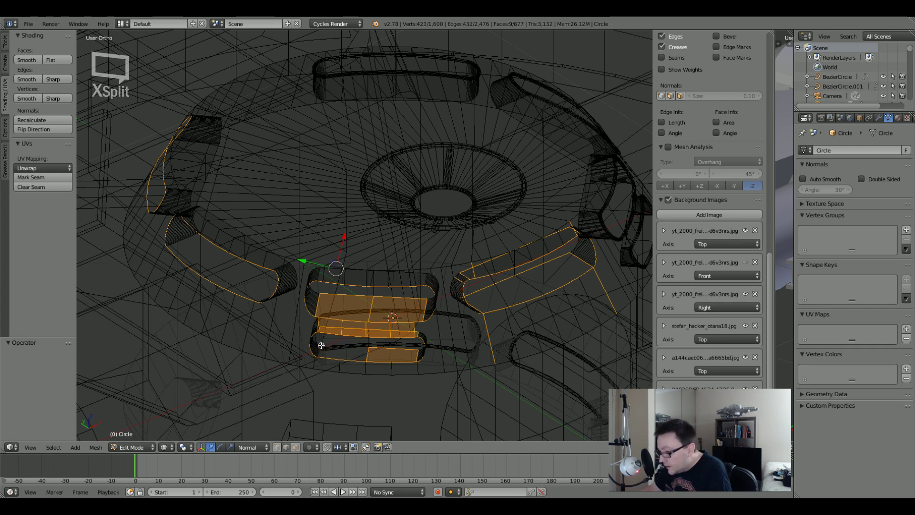
{"action": "right_click", "coordinate": [388, 352], "text": "shift"}
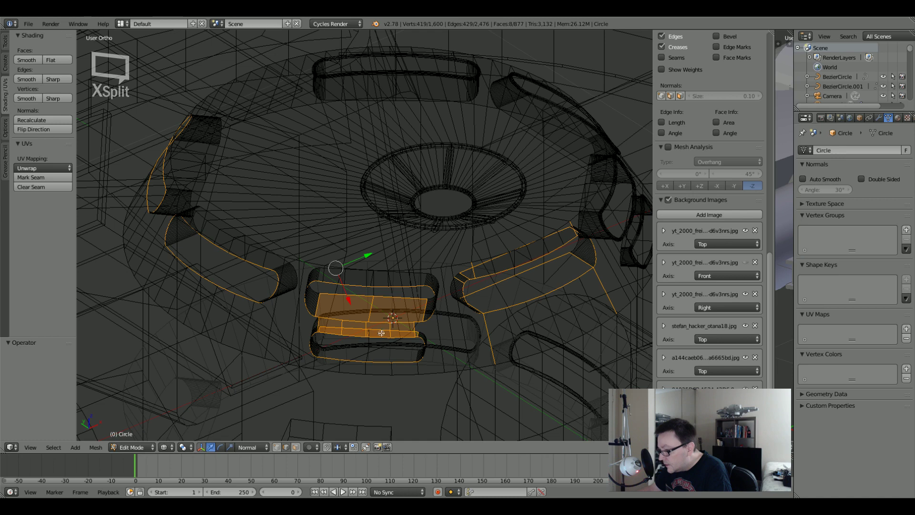
{"action": "right_click", "coordinate": [325, 299], "text": "shift"}
{"action": "right_click", "coordinate": [397, 303], "text": "shift"}
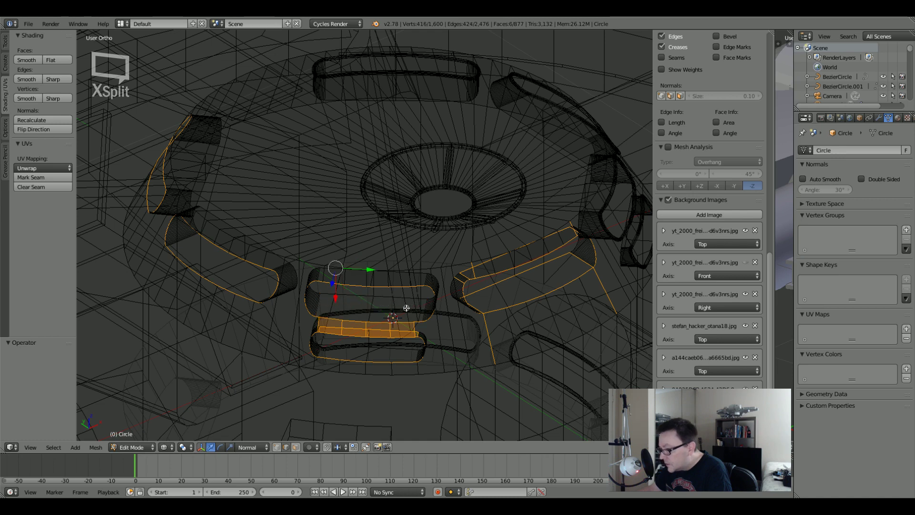
Deselect the edges of the strip between the stacked slots and the lower slot's upper inner wall, and return to solid display.
{"action": "scroll", "coordinate": [397, 329], "scroll_direction": "up", "scroll_amount": 5}
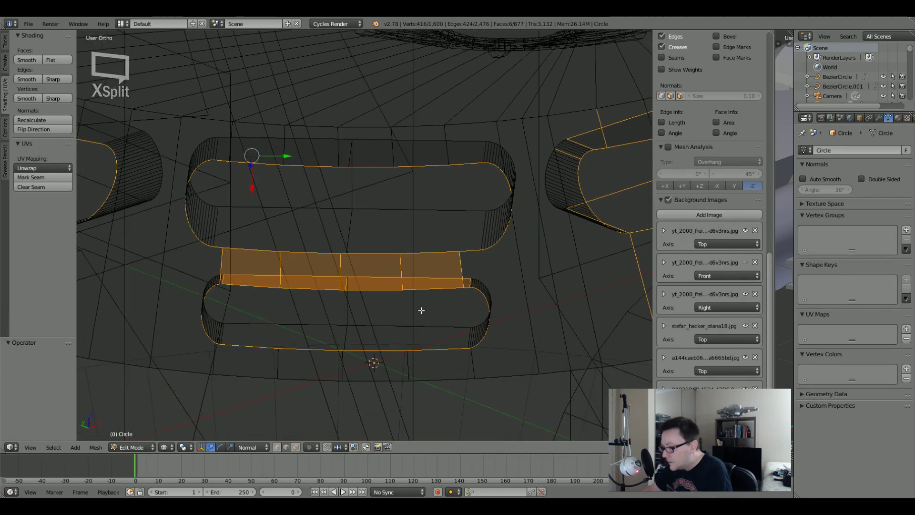
{"action": "right_click", "coordinate": [439, 272], "text": "shift"}
{"action": "right_click", "coordinate": [404, 272], "text": "shift"}
{"action": "right_click", "coordinate": [333, 271], "text": "shift"}
{"action": "right_click", "coordinate": [281, 270], "text": "shift"}
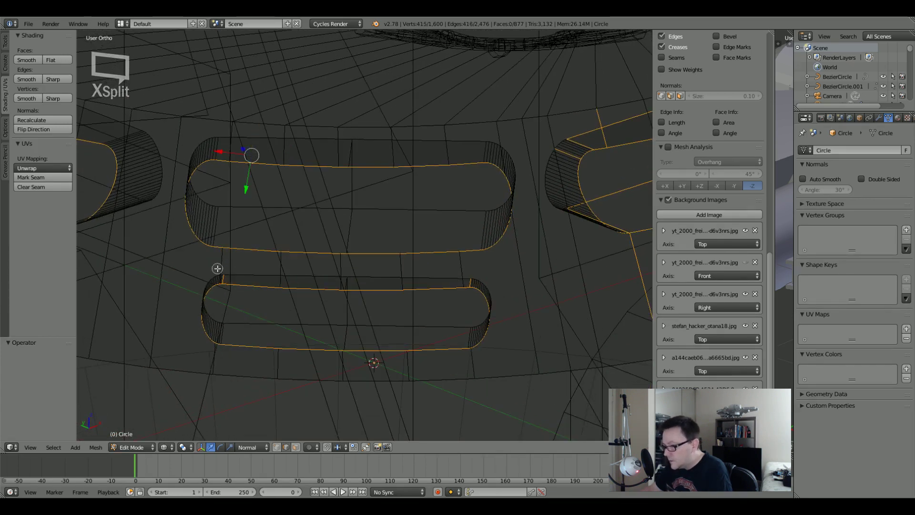
{"action": "right_click", "coordinate": [472, 277], "text": "shift"}
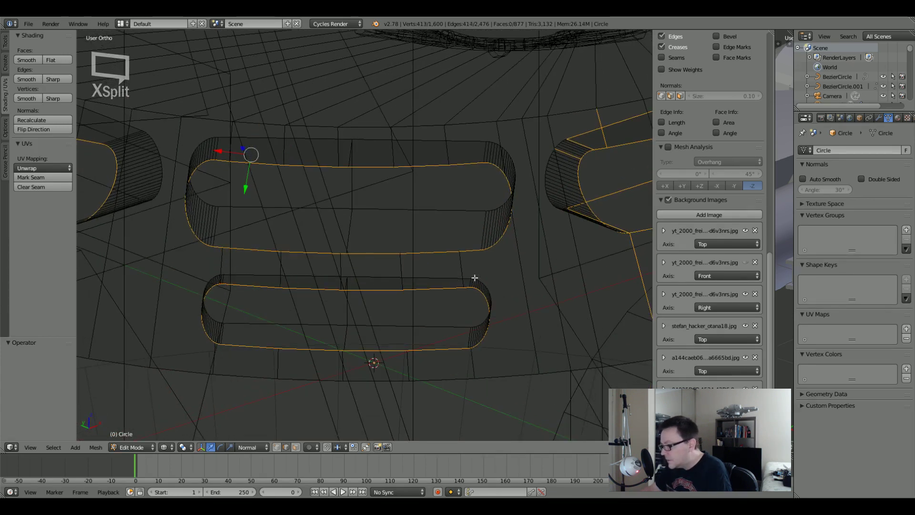
{"action": "key", "text": "z"}
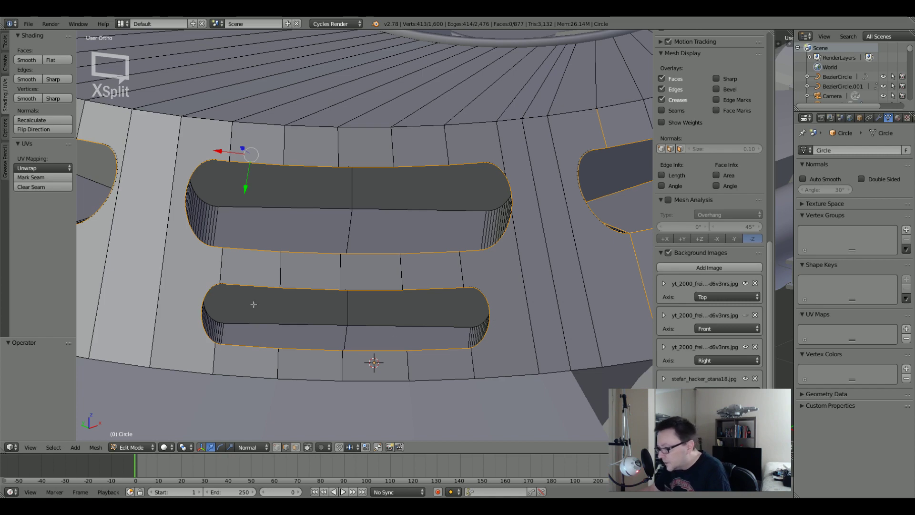
Deselect the stray upper inner-wall edges of the single slot above the cockpit tube.
{"action": "scroll", "coordinate": [253, 303], "scroll_direction": "down", "scroll_amount": 5}
{"action": "key", "text": "z"}
{"action": "mouse_move", "coordinate": [313, 304]}
{"action": "middle_mouse_down"}
{"action": "mouse_move", "coordinate": [240, 275]}
{"action": "mouse_move", "coordinate": [321, 296]}
{"action": "middle_mouse_up"}
{"action": "key", "text": "z"}
{"action": "key", "text": "z"}
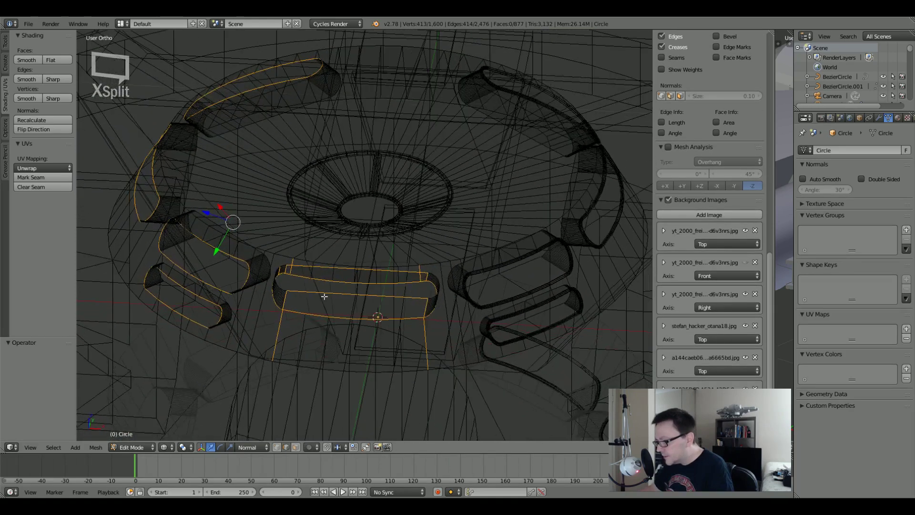
{"action": "scroll", "coordinate": [317, 282], "scroll_direction": "up", "scroll_amount": 3}
{"action": "key", "text": "c"}
{"action": "middle_click_drag", "start_coordinate": [260, 256], "coordinate": [306, 257]}
{"action": "middle_click_drag", "start_coordinate": [492, 257], "coordinate": [507, 269]}
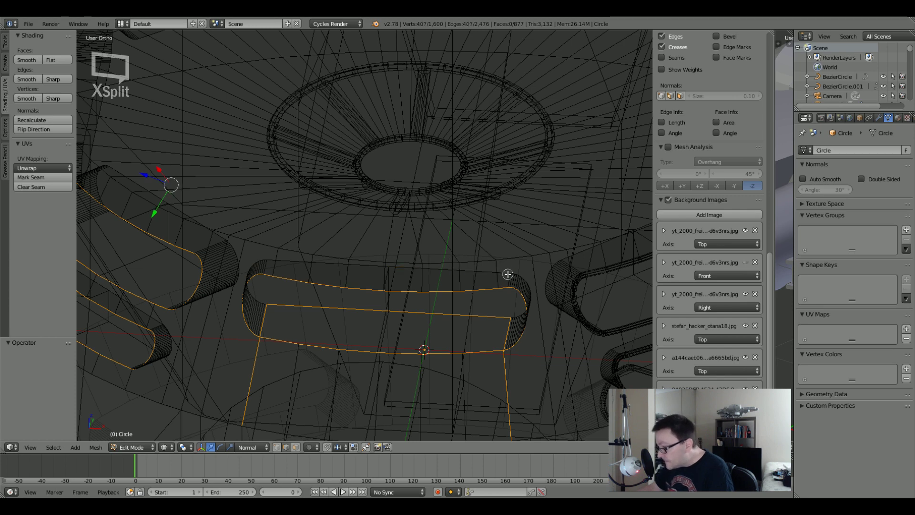
Deselect that slot's lower inner-wall and disc-side edges, leaving only its outer rim selected, and return to solid display.
{"action": "mouse_move", "coordinate": [511, 327]}
{"action": "middle_mouse_down"}
{"action": "mouse_move", "coordinate": [418, 310]}
{"action": "mouse_move", "coordinate": [295, 307]}
{"action": "mouse_move", "coordinate": [267, 319]}
{"action": "mouse_move", "coordinate": [322, 378]}
{"action": "mouse_move", "coordinate": [507, 398]}
{"action": "middle_mouse_up"}
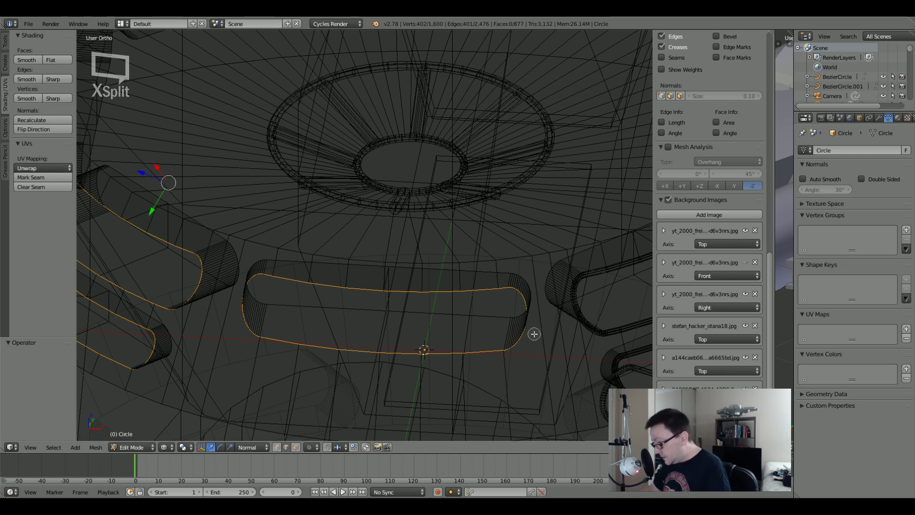
{"action": "key", "text": "z"}
{"action": "scroll", "coordinate": [458, 255], "scroll_direction": "up", "scroll_amount": 5}
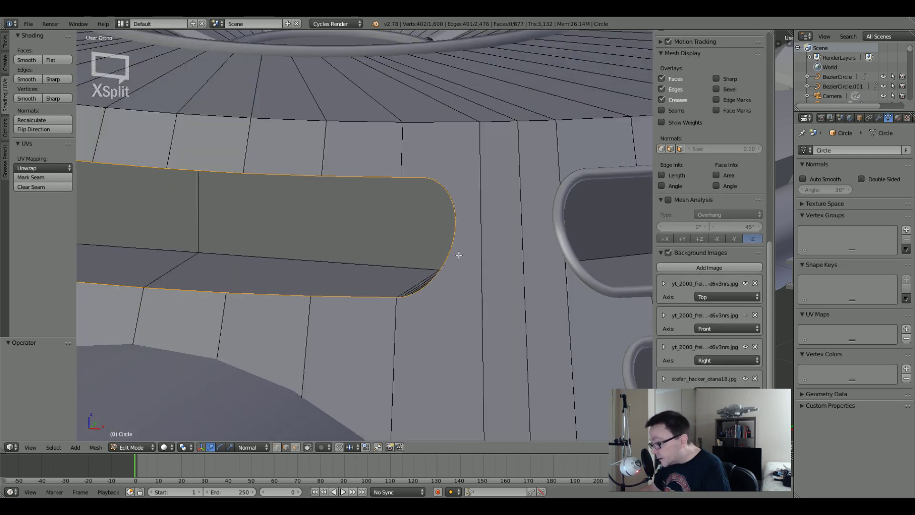
{"action": "scroll", "coordinate": [458, 255], "scroll_direction": "down", "scroll_amount": 4}
{"action": "middle_click_drag", "start_coordinate": [313, 256], "coordinate": [361, 252], "text": "shift"}
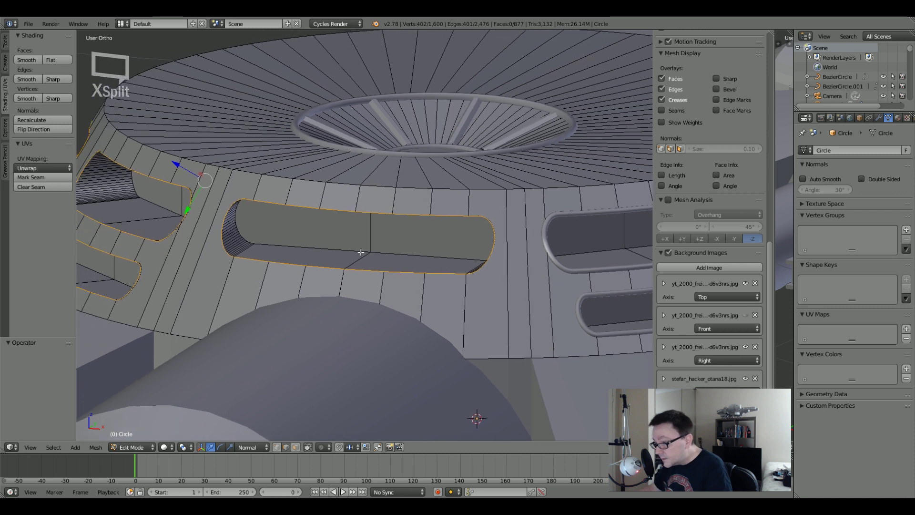
Duplicate the selected slot rims in place, separate them into their own object and select it in Object Mode.
{"action": "key", "text": "shift+d"}
{"action": "key", "text": "Escape"}
{"action": "key", "text": "p"}
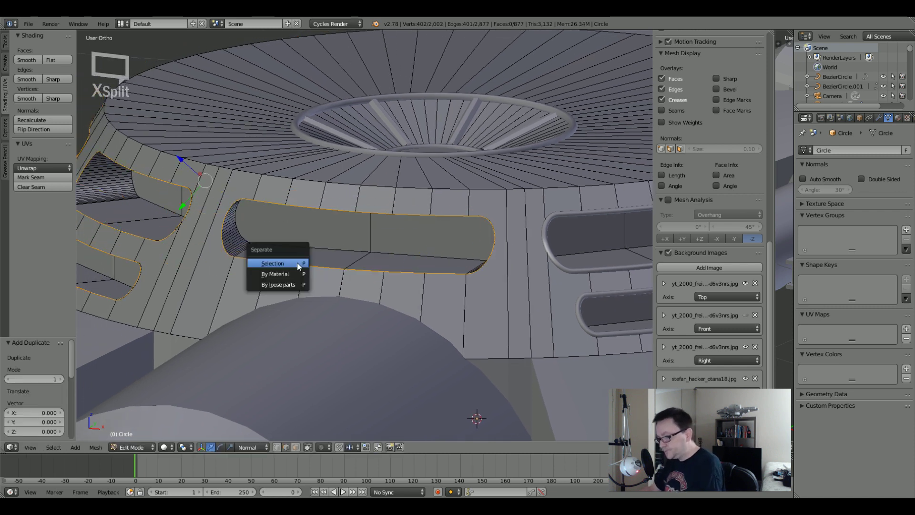
{"action": "left_click", "coordinate": [297, 263]}
{"action": "key", "text": "Tab"}
{"action": "right_click", "coordinate": [299, 208]}
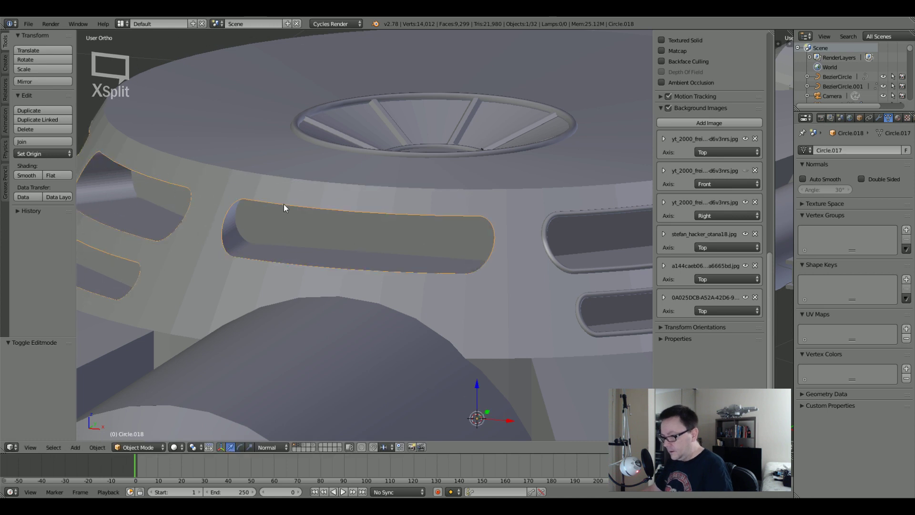
Convert the separated slot rims from mesh to a curve and set its fill to Full.
{"action": "scroll", "coordinate": [285, 206], "scroll_direction": "down", "scroll_amount": 4}
{"action": "middle_click_drag", "start_coordinate": [294, 218], "coordinate": [296, 234]}
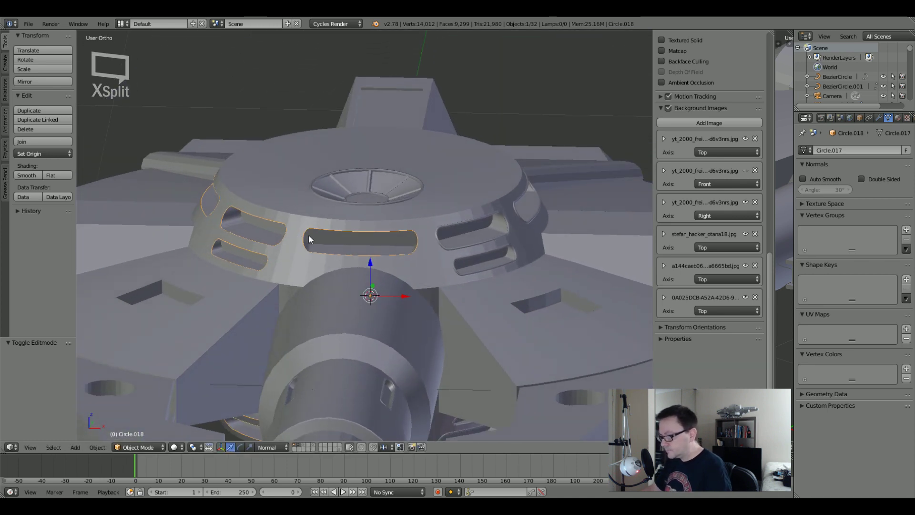
{"action": "key", "text": "alt+c"}
{"action": "left_click", "coordinate": [299, 302]}
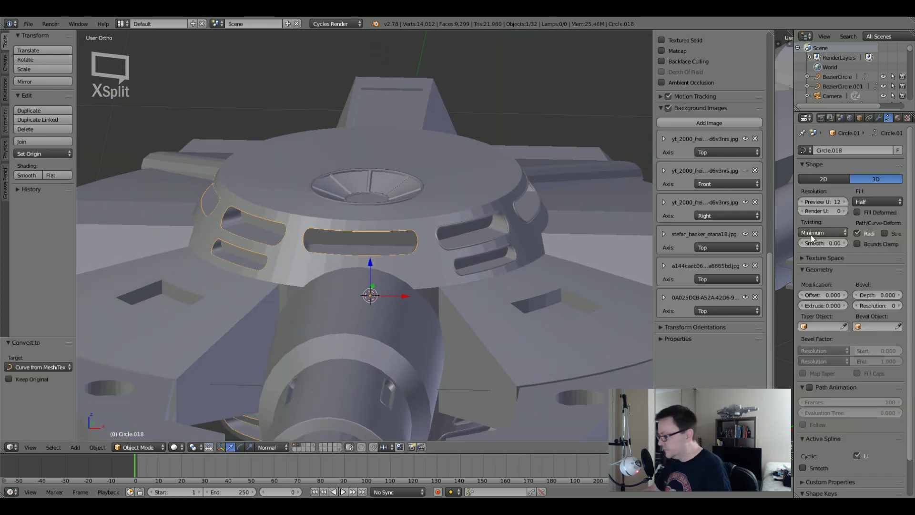
{"action": "left_click", "coordinate": [881, 200]}
{"action": "left_click", "coordinate": [874, 190]}
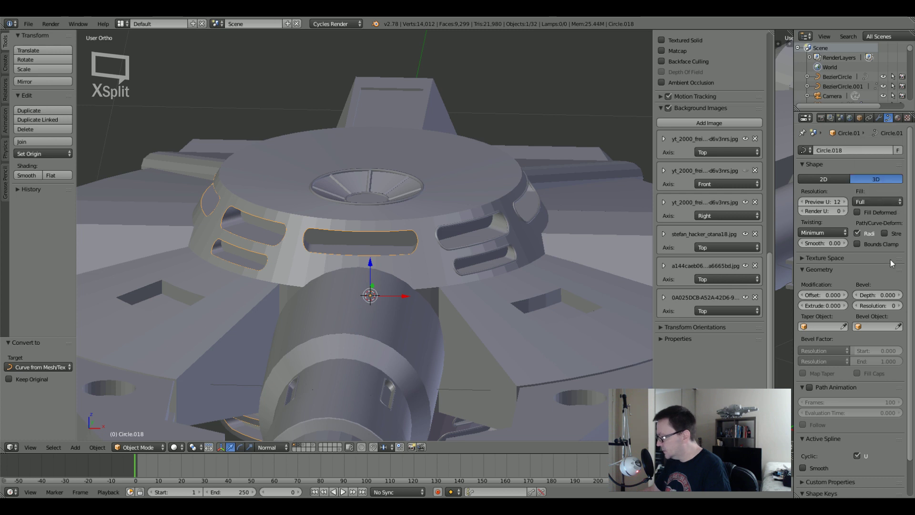
Give the rim curve a bevel depth of 0.004 and resolution of 2, shade it smooth, and deselect everything.
{"action": "left_click", "coordinate": [899, 295]}
{"action": "left_click", "coordinate": [899, 295]}
{"action": "left_click", "coordinate": [898, 295]}
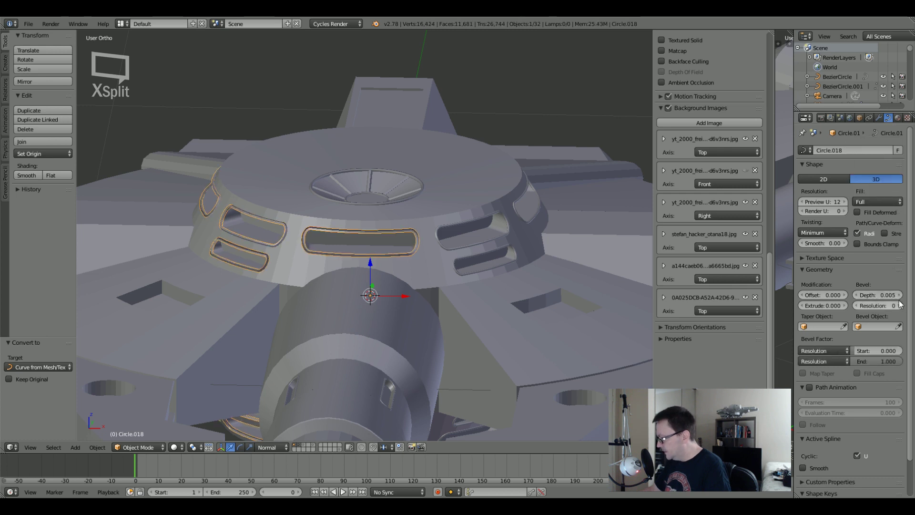
{"action": "left_click", "coordinate": [898, 295]}
{"action": "left_click", "coordinate": [898, 305]}
{"action": "left_click", "coordinate": [898, 305]}
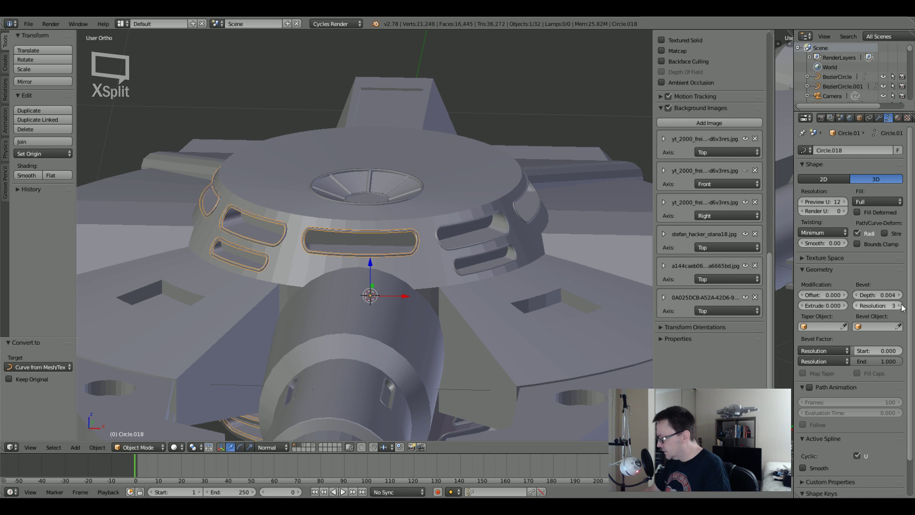
{"action": "left_click", "coordinate": [856, 306]}
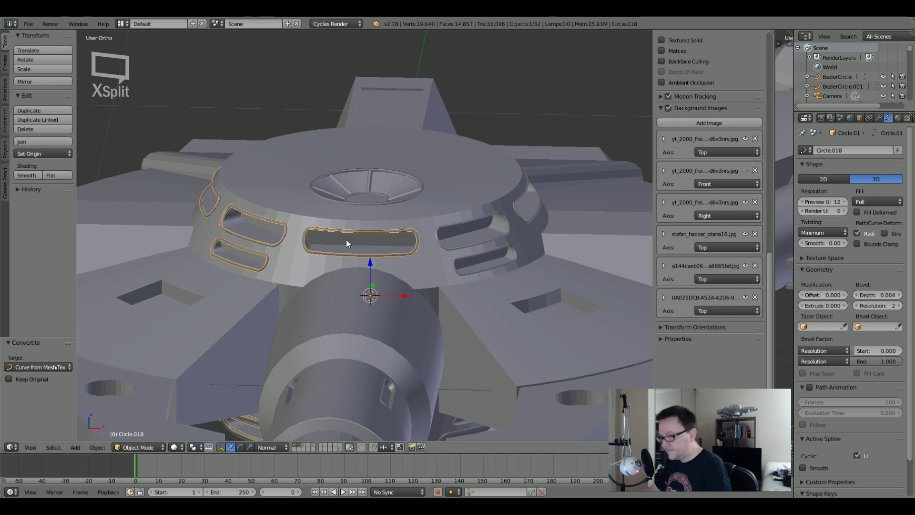
{"action": "left_click", "coordinate": [25, 174]}
{"action": "key", "text": "a"}
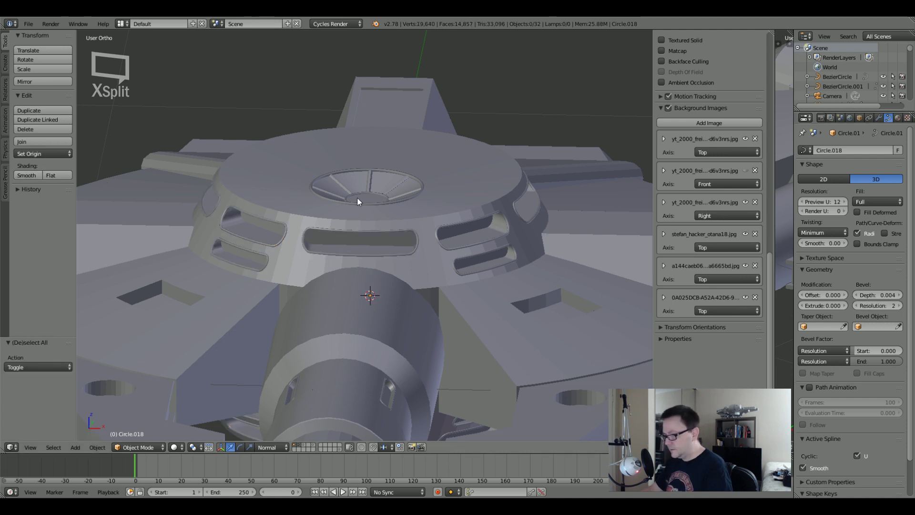
Preview the ship in rendered shading with the lamp's layer also visible, and examine the slot trims around the disc.
{"action": "scroll", "coordinate": [357, 205], "scroll_direction": "down", "scroll_amount": 4}
{"action": "scroll", "coordinate": [421, 223], "scroll_direction": "up", "scroll_amount": 2}
{"action": "middle_click_drag", "start_coordinate": [422, 223], "coordinate": [384, 231]}
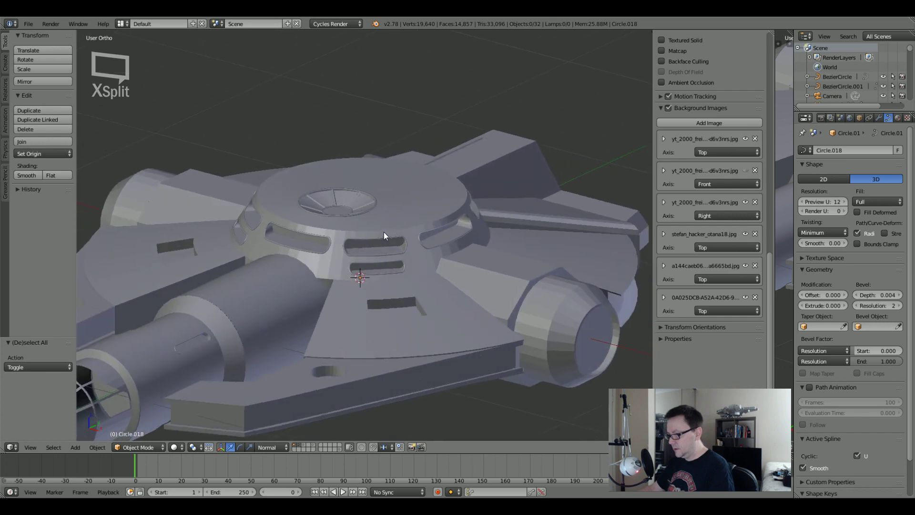
{"action": "scroll", "coordinate": [381, 232], "scroll_direction": "down", "scroll_amount": 2}
{"action": "left_click", "coordinate": [175, 447]}
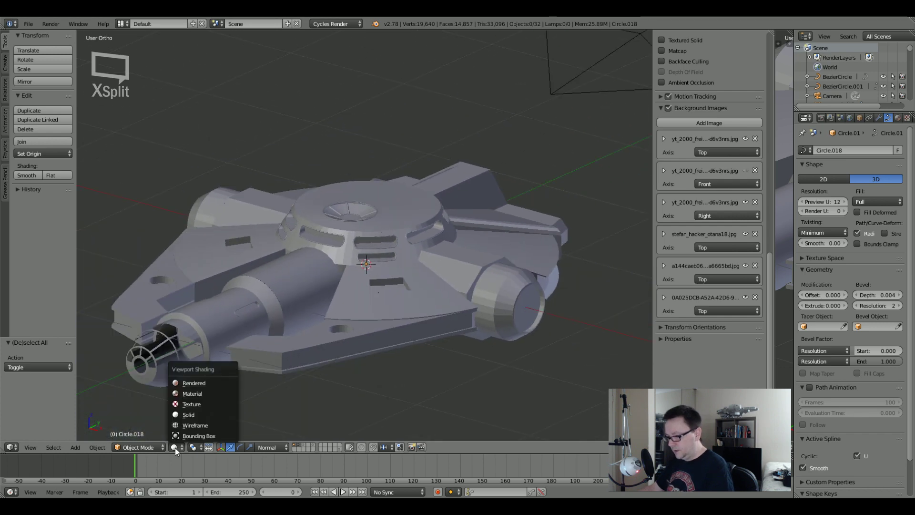
{"action": "left_click", "coordinate": [202, 383]}
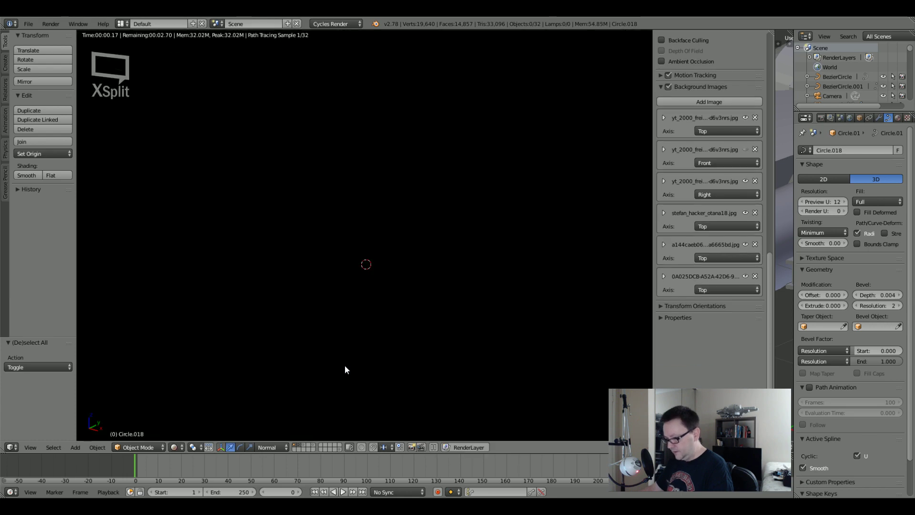
{"action": "left_click", "coordinate": [304, 447], "text": "shift"}
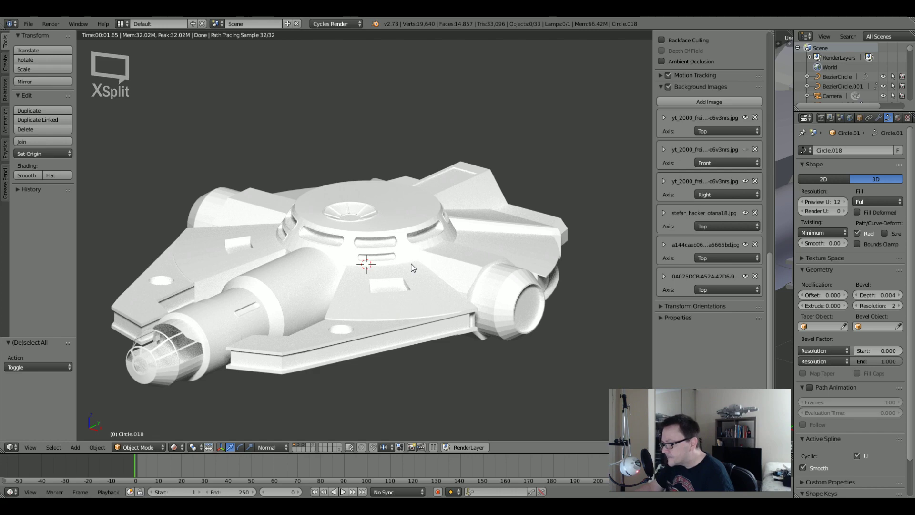
{"action": "middle_click_drag", "start_coordinate": [409, 265], "coordinate": [416, 244]}
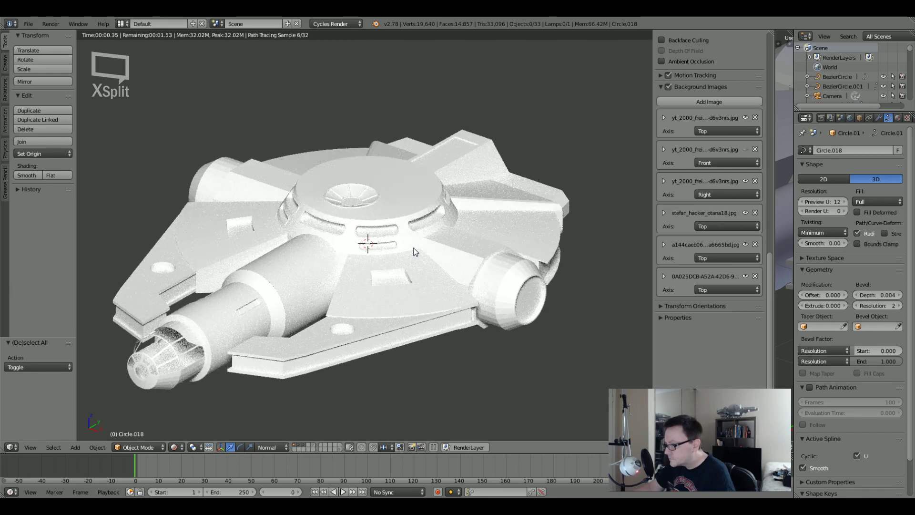
{"action": "scroll", "coordinate": [381, 253], "scroll_direction": "up", "scroll_amount": 5}
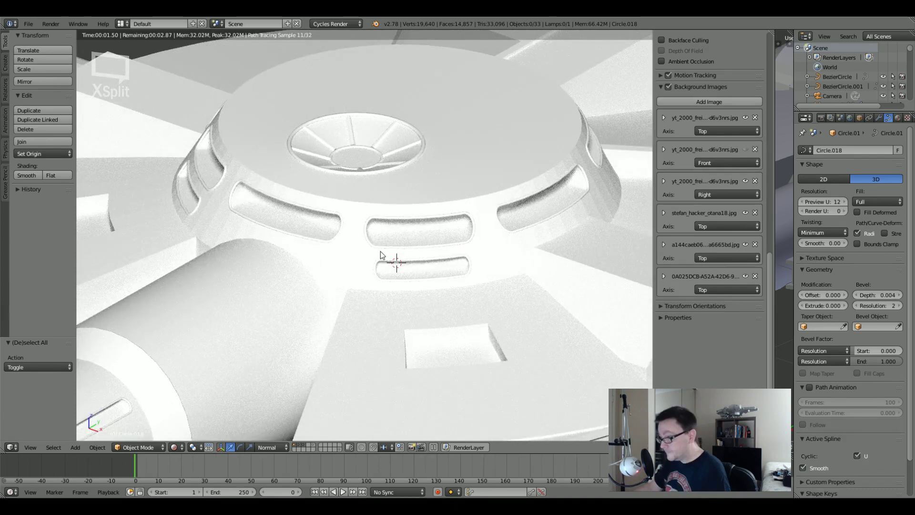
{"action": "mouse_move", "coordinate": [398, 263]}
{"action": "middle_mouse_down"}
{"action": "mouse_move", "coordinate": [402, 249]}
{"action": "mouse_move", "coordinate": [418, 251]}
{"action": "middle_mouse_up"}
{"action": "scroll", "coordinate": [697, 290], "scroll_direction": "up", "scroll_amount": 5}
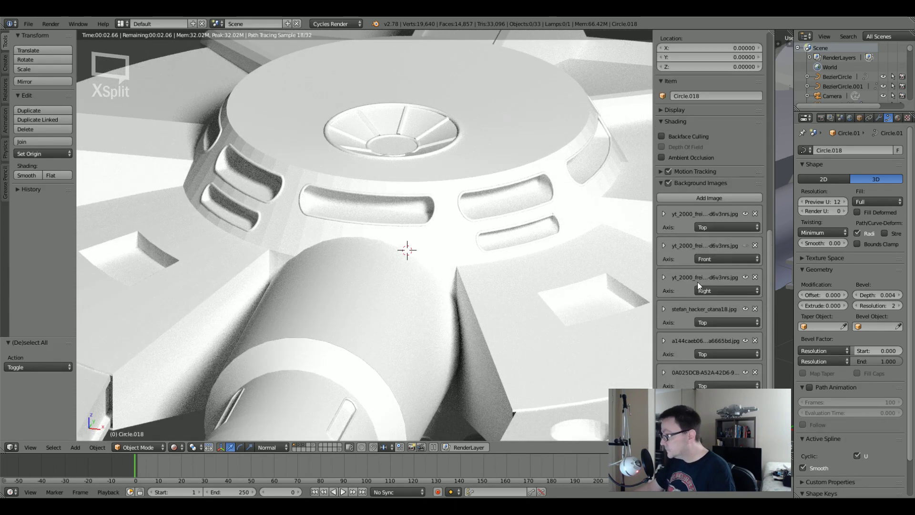
Enable viewport ambient occlusion and return to solid display, toggling the effect off and on to compare.
{"action": "left_click", "coordinate": [660, 157]}
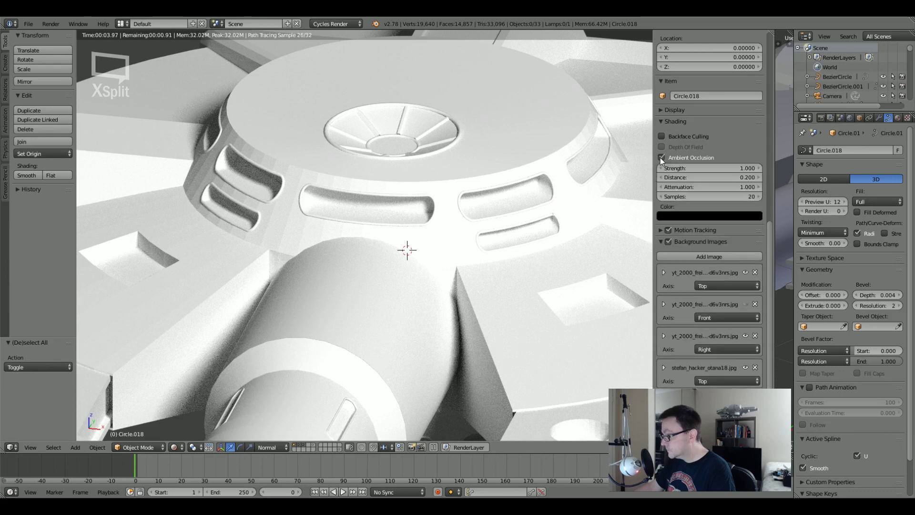
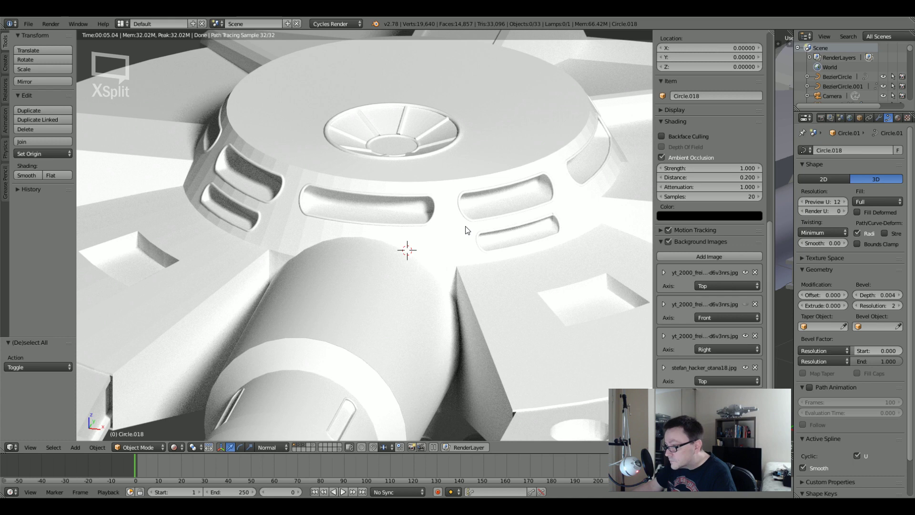
{"action": "key", "text": "shift+z"}
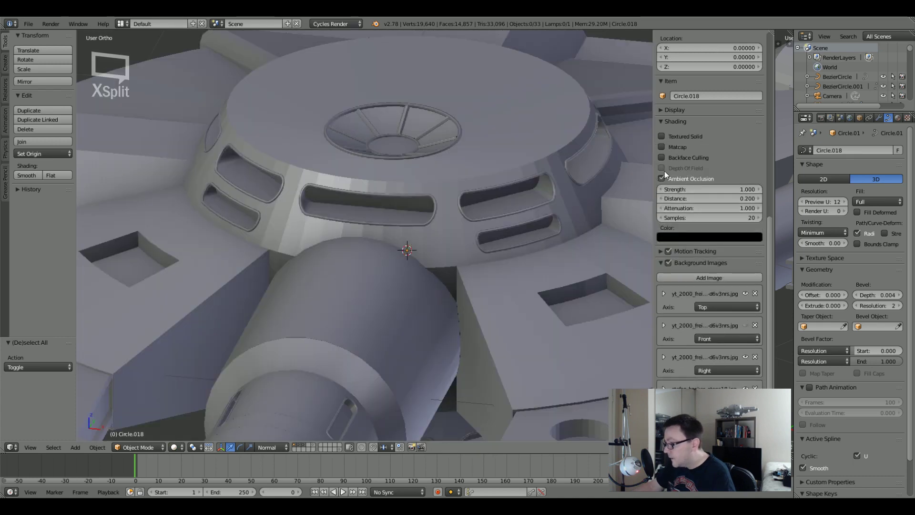
{"action": "left_click", "coordinate": [661, 179]}
{"action": "left_click", "coordinate": [661, 178]}
{"action": "middle_click_drag", "start_coordinate": [466, 248], "coordinate": [388, 273], "text": "shift"}
{"action": "scroll", "coordinate": [421, 220], "scroll_direction": "down", "scroll_amount": 5}
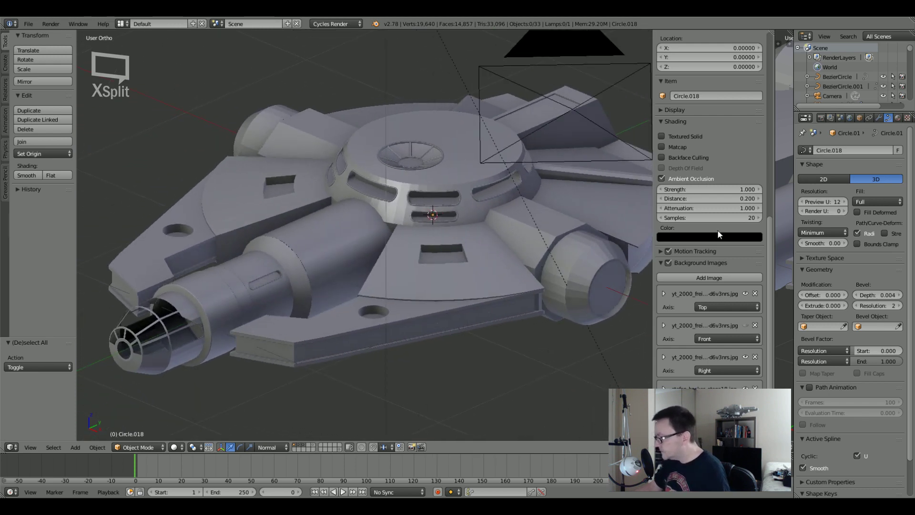
Set the ambient occlusion samples to 40 and check the effect on the ship.
{"action": "left_click", "coordinate": [749, 218]}
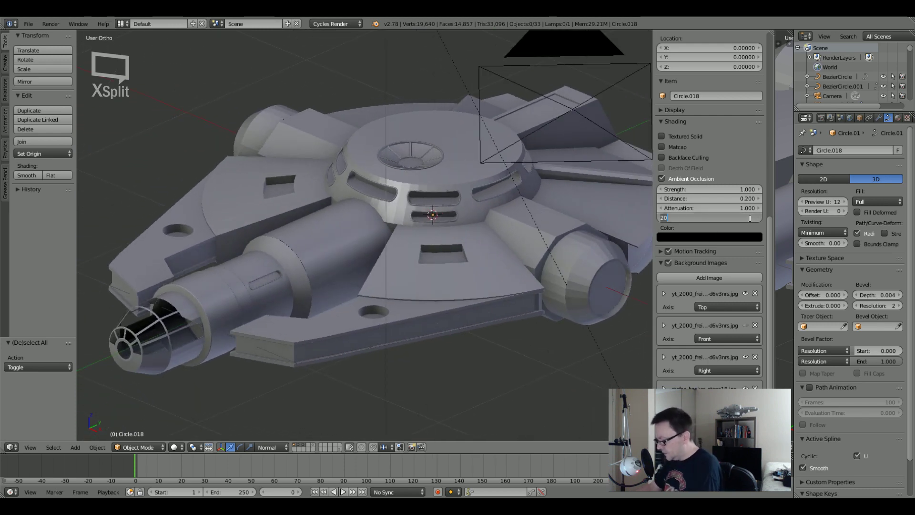
{"action": "type", "text": "40"}
{"action": "key", "text": "Return"}
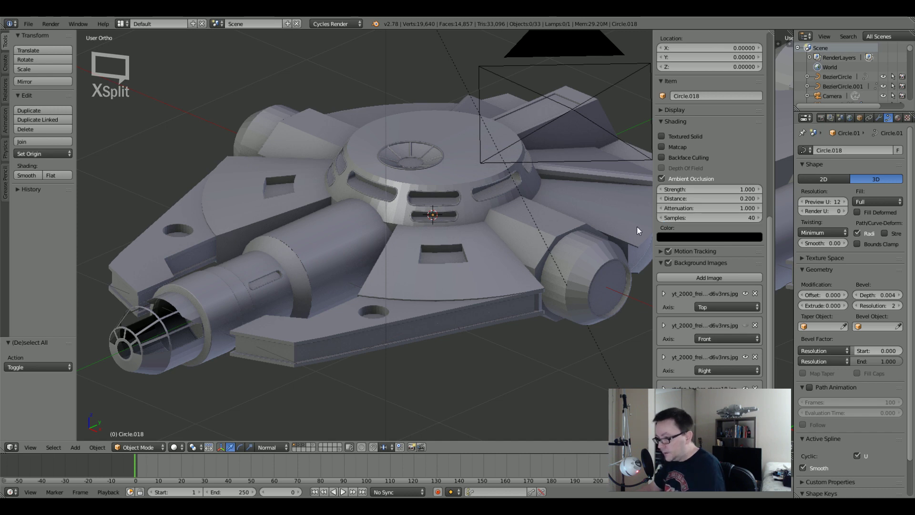
{"action": "scroll", "coordinate": [255, 150], "scroll_direction": "up", "scroll_amount": 5}
{"action": "scroll", "coordinate": [259, 153], "scroll_direction": "down", "scroll_amount": 5}
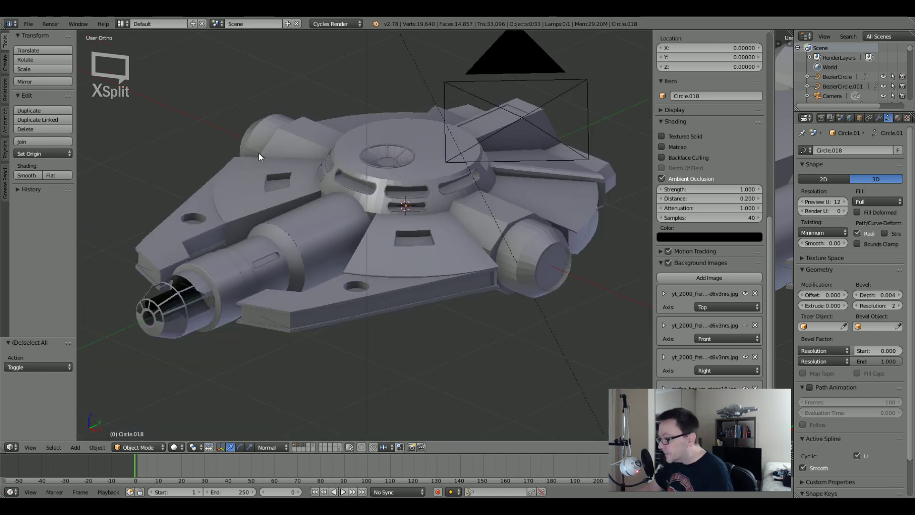
Select the slotted central disc, cancel a trial move of it, and shade it smooth.
{"action": "middle_click_drag", "start_coordinate": [258, 153], "coordinate": [350, 211]}
{"action": "scroll", "coordinate": [305, 200], "scroll_direction": "up", "scroll_amount": 5}
{"action": "scroll", "coordinate": [351, 199], "scroll_direction": "down", "scroll_amount": 5}
{"action": "right_click", "coordinate": [360, 231]}
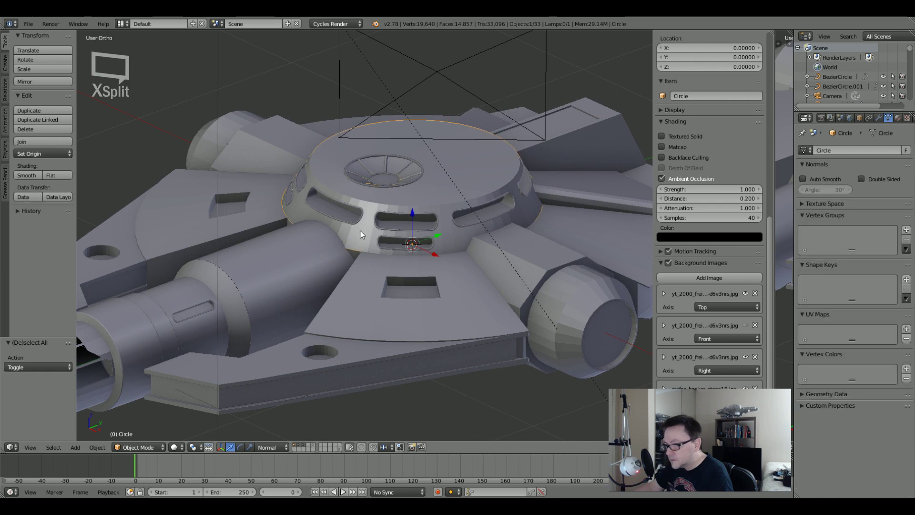
{"action": "key", "text": "g"}
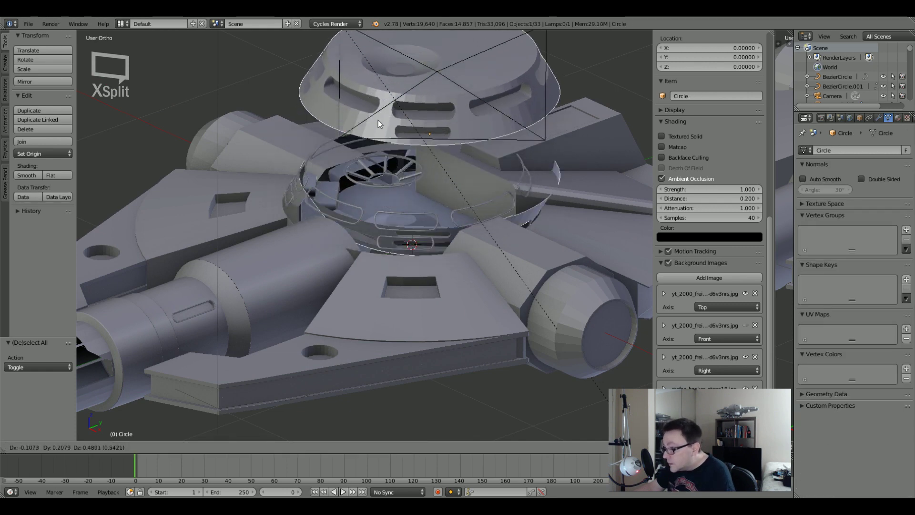
{"action": "right_click", "coordinate": [368, 45]}
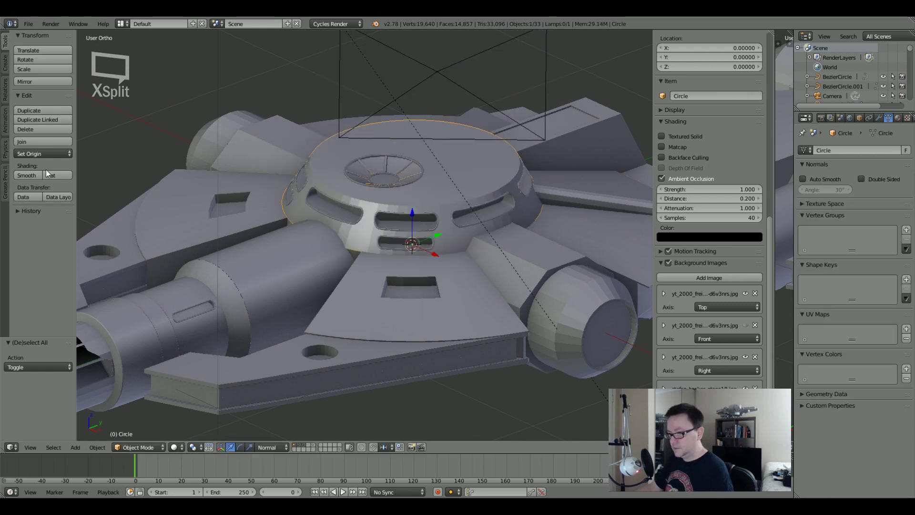
{"action": "left_click", "coordinate": [25, 175]}
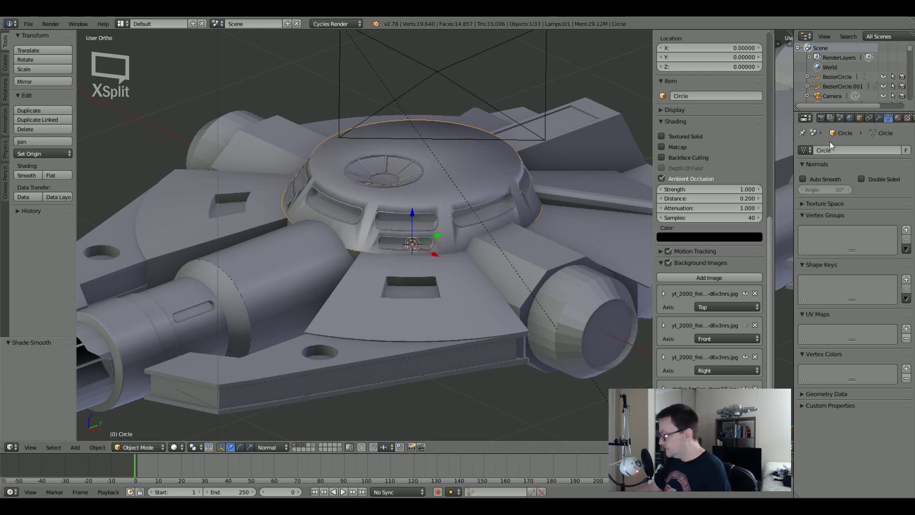
Add an Edge Split modifier to the central disc and deselect everything.
{"action": "left_click", "coordinate": [876, 119]}
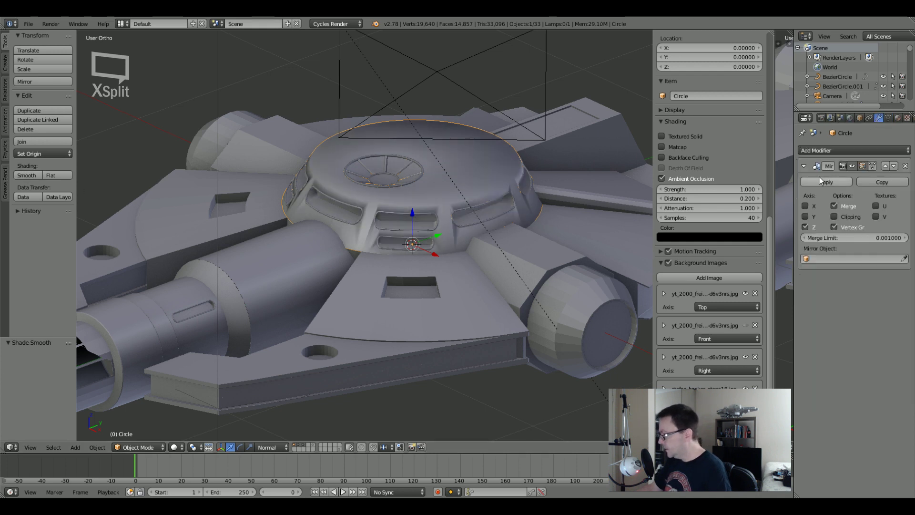
{"action": "left_click", "coordinate": [813, 149]}
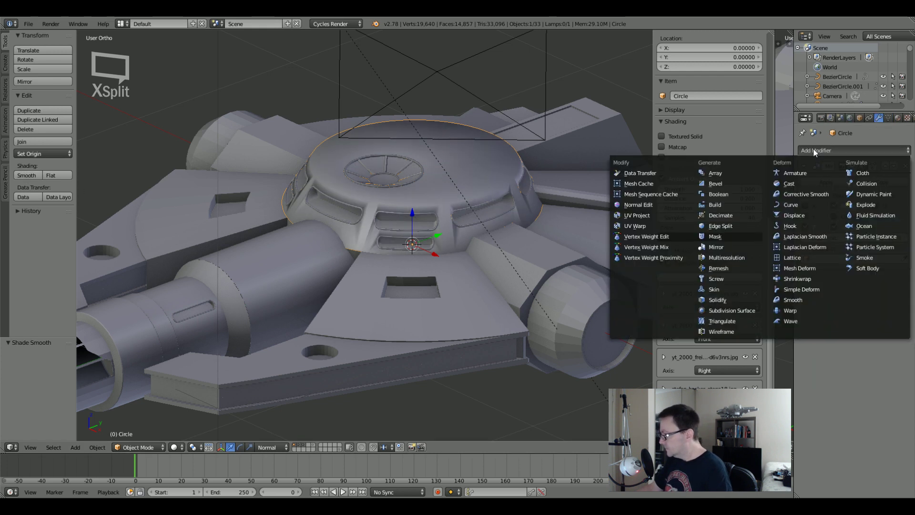
{"action": "left_click", "coordinate": [715, 228]}
{"action": "middle_click_drag", "start_coordinate": [641, 224], "coordinate": [507, 221]}
{"action": "key", "text": "a"}
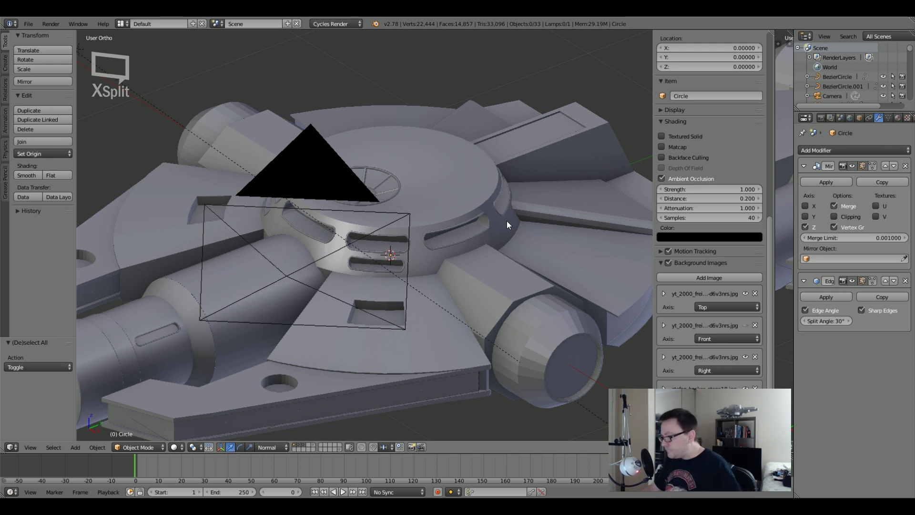
Shade the faceted cylindrical side pods smooth, add an Edge Split modifier to them, and deselect everything.
{"action": "right_click", "coordinate": [537, 320]}
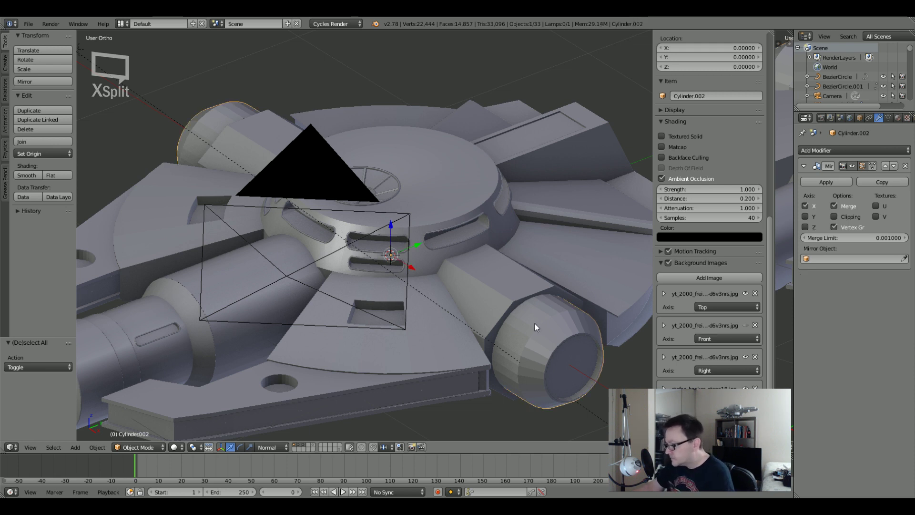
{"action": "left_click", "coordinate": [26, 175]}
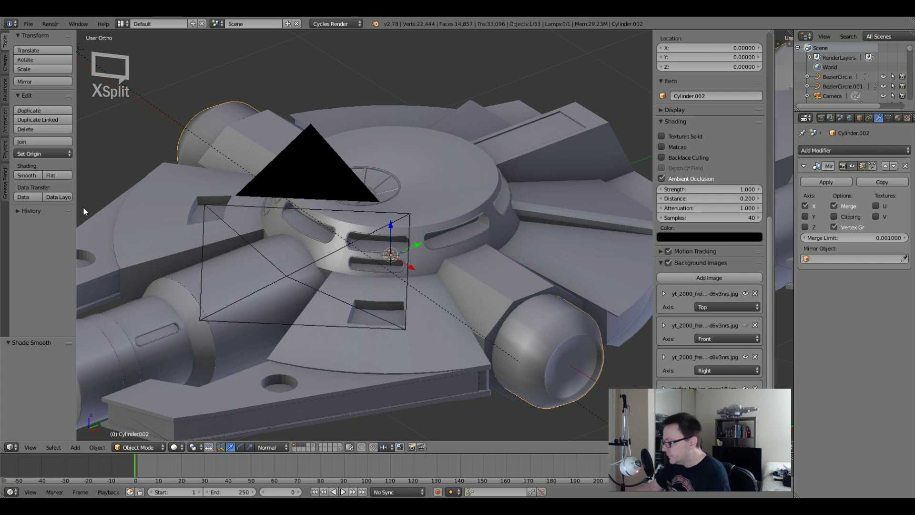
{"action": "left_click", "coordinate": [827, 150]}
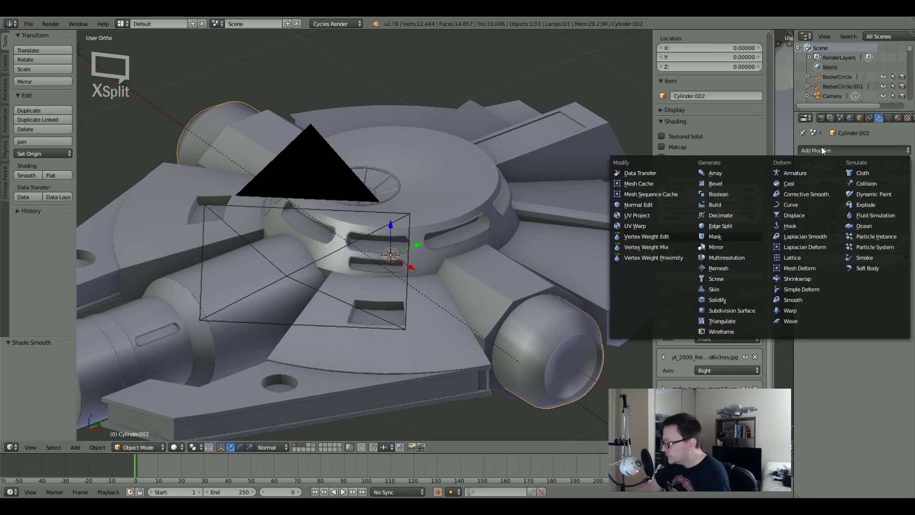
{"action": "left_click", "coordinate": [744, 222]}
{"action": "key", "text": "a"}
Examine the ship's underside from directly below, checking the central disc and the surrounding panels.
{"action": "middle_click_drag", "start_coordinate": [589, 357], "coordinate": [573, 321], "text": "shift"}
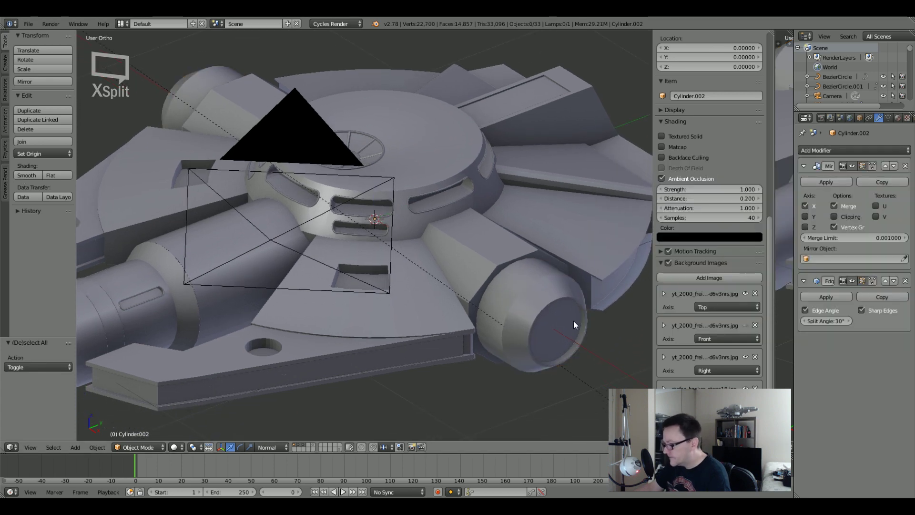
{"action": "scroll", "coordinate": [454, 278], "scroll_direction": "down", "scroll_amount": 5}
{"action": "middle_click_drag", "start_coordinate": [455, 278], "coordinate": [438, 226]}
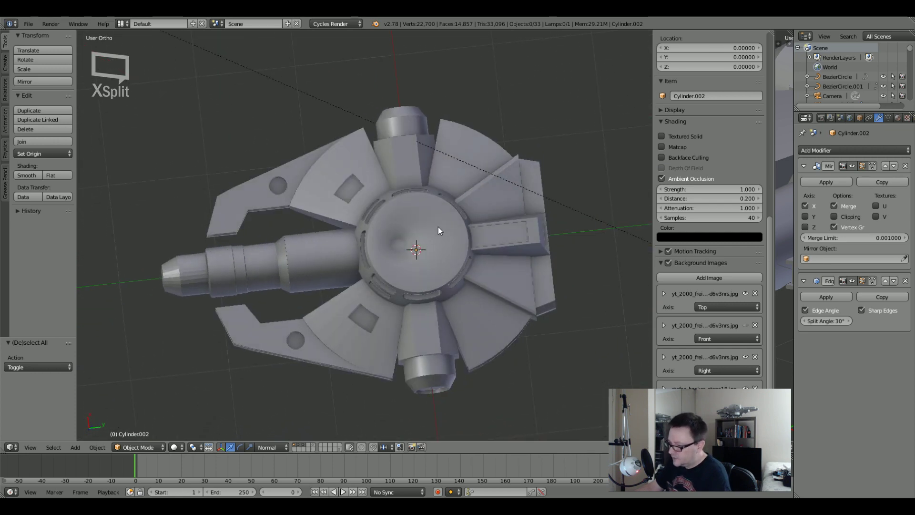
{"action": "key", "text": "ctrl+KP_7"}
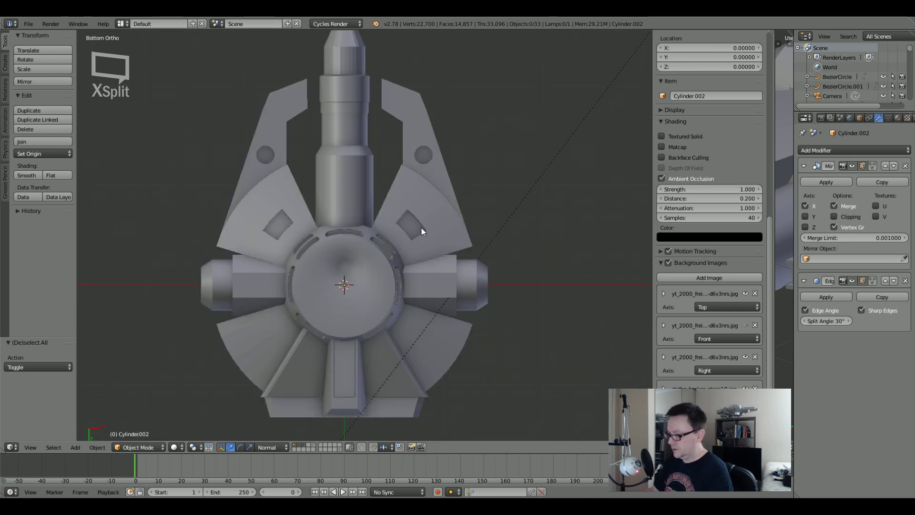
{"action": "scroll", "coordinate": [378, 213], "scroll_direction": "up", "scroll_amount": 5}
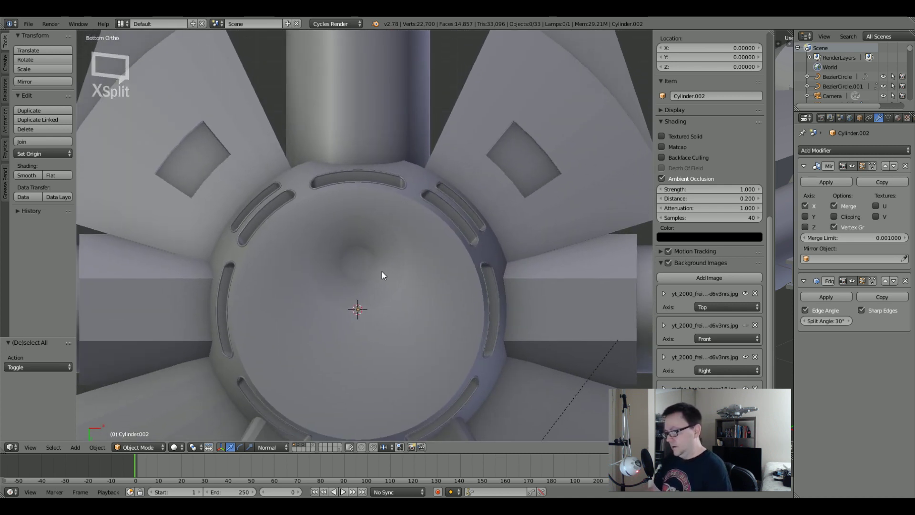
{"action": "scroll", "coordinate": [382, 271], "scroll_direction": "down", "scroll_amount": 3}
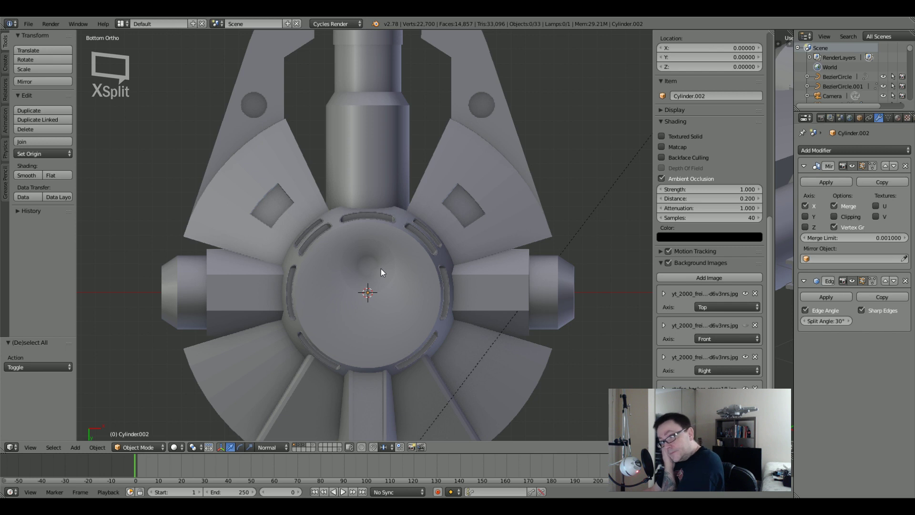
{"action": "middle_click_drag", "start_coordinate": [417, 284], "coordinate": [416, 204], "text": "shift"}
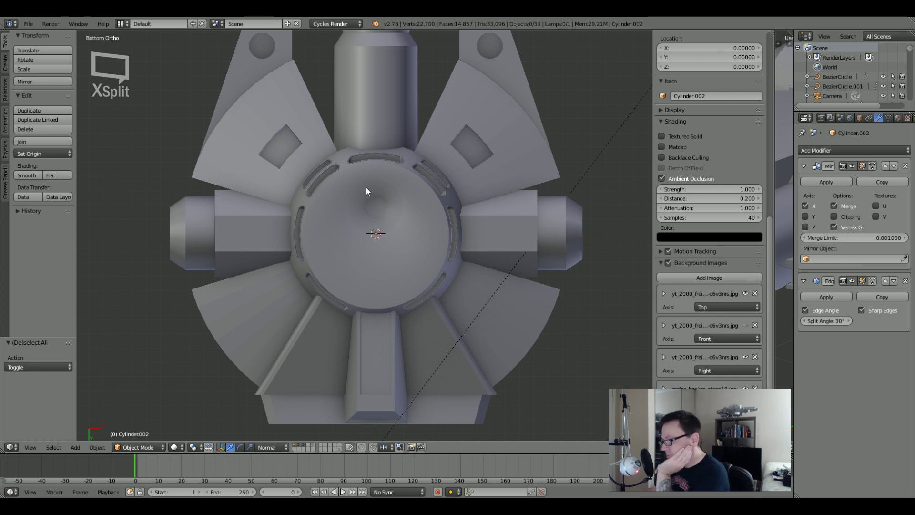
{"action": "scroll", "coordinate": [408, 192], "scroll_direction": "down", "scroll_amount": 3}
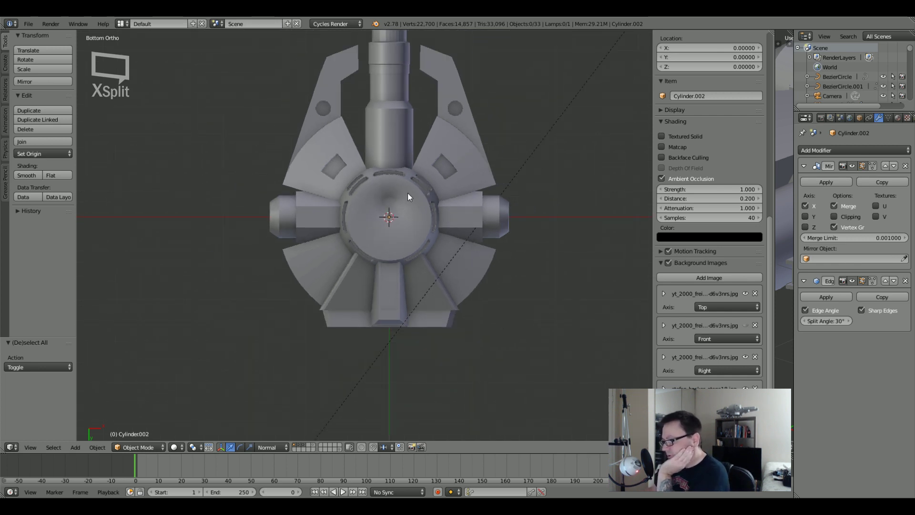
{"action": "scroll", "coordinate": [400, 184], "scroll_direction": "up", "scroll_amount": 2}
{"action": "scroll", "coordinate": [398, 177], "scroll_direction": "up", "scroll_amount": 3}
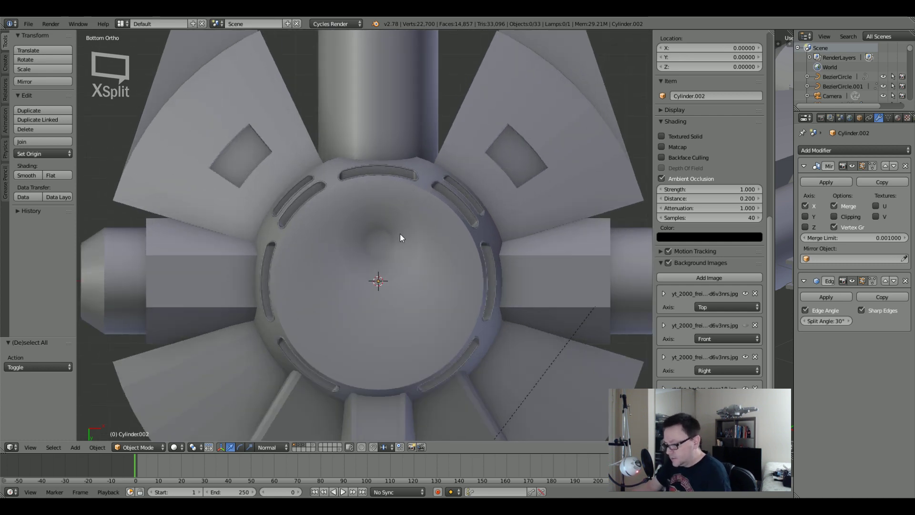
Add a cube at the ship's centre and scale it to about 0.338.
{"action": "key", "text": "shift+a"}
{"action": "mouse_move", "coordinate": [398, 235]}
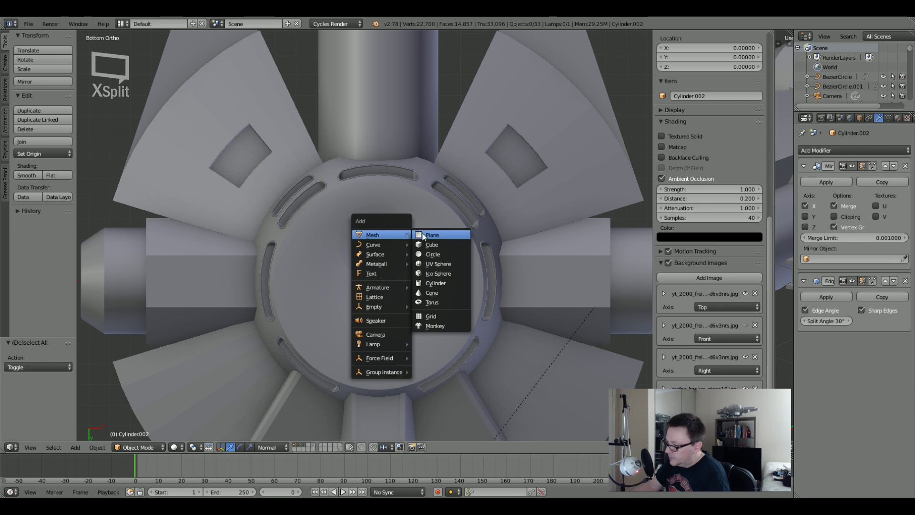
{"action": "left_click", "coordinate": [425, 245]}
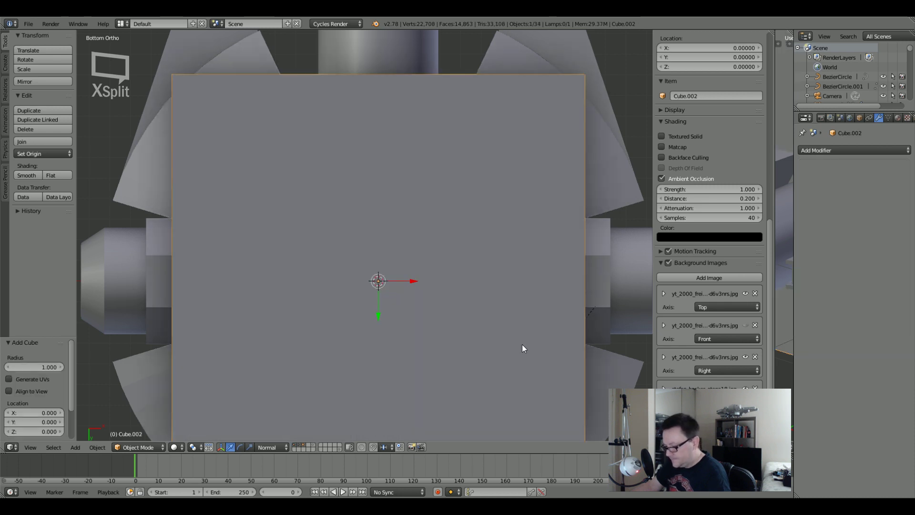
{"action": "key", "text": "s"}
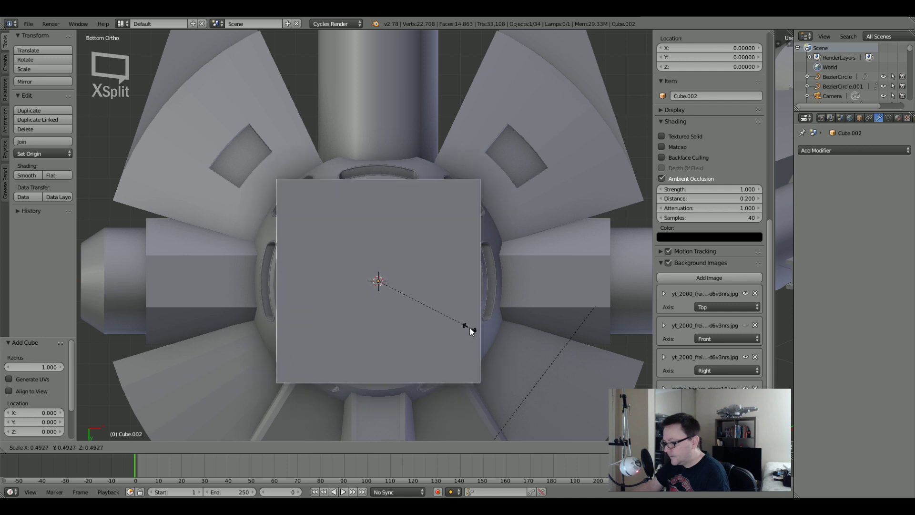
{"action": "left_click", "coordinate": [441, 313]}
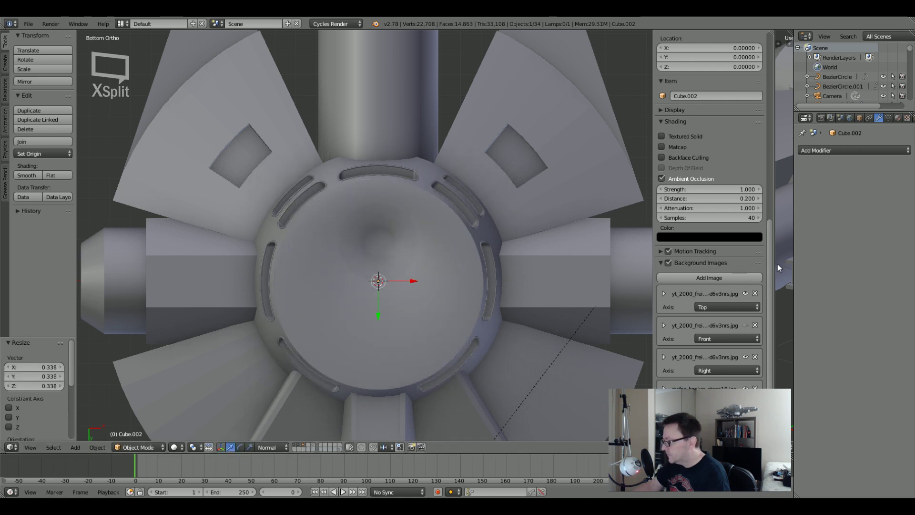
Widen the second 3D view and lower the cube about 0.497 along Z so it protrudes beneath the hull.
{"action": "left_click_drag", "start_coordinate": [775, 265], "coordinate": [599, 266]}
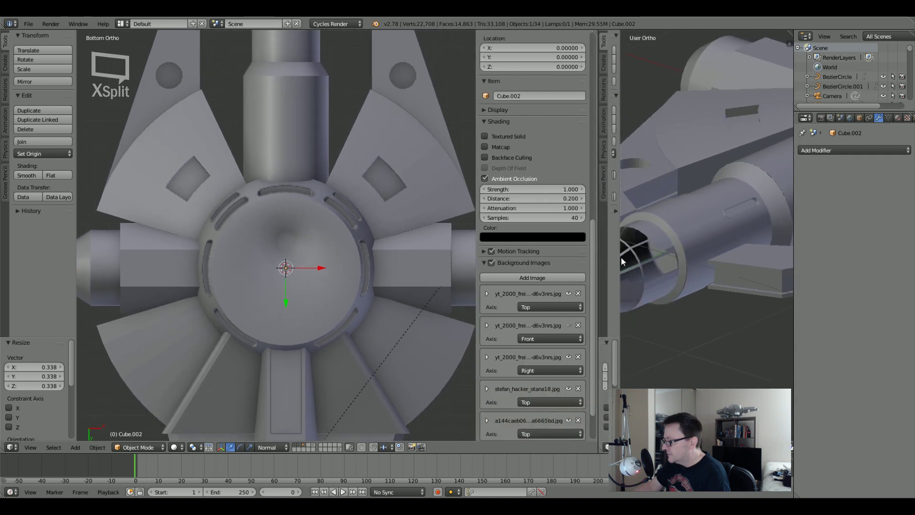
{"action": "scroll", "coordinate": [674, 223], "scroll_direction": "down", "scroll_amount": 5}
{"action": "scroll", "coordinate": [674, 223], "scroll_direction": "up", "scroll_amount": 2}
{"action": "left_click_drag", "start_coordinate": [723, 169], "coordinate": [724, 199]}
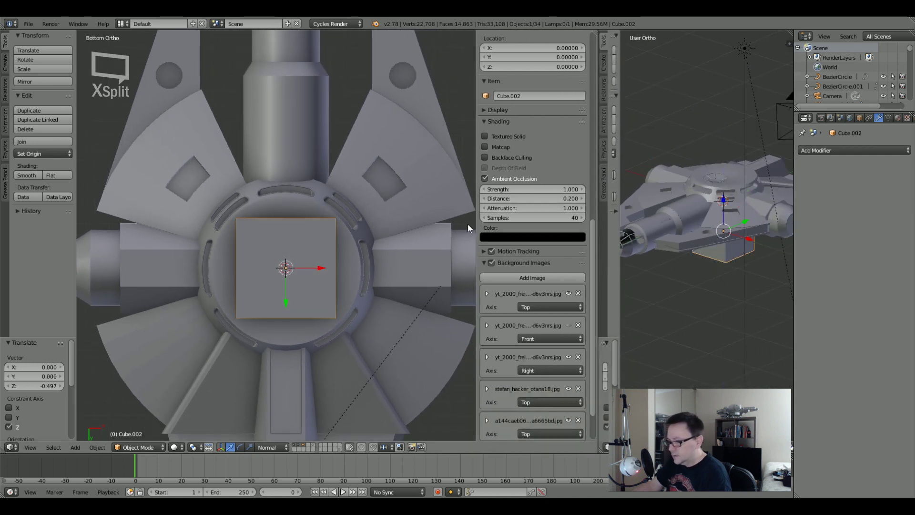
In the bottom view, move the cube about -0.496 in X and -0.454 in Y, over the central disc's rim.
{"action": "scroll", "coordinate": [290, 297], "scroll_direction": "up", "scroll_amount": 3}
{"action": "scroll", "coordinate": [333, 309], "scroll_direction": "down", "scroll_amount": 4}
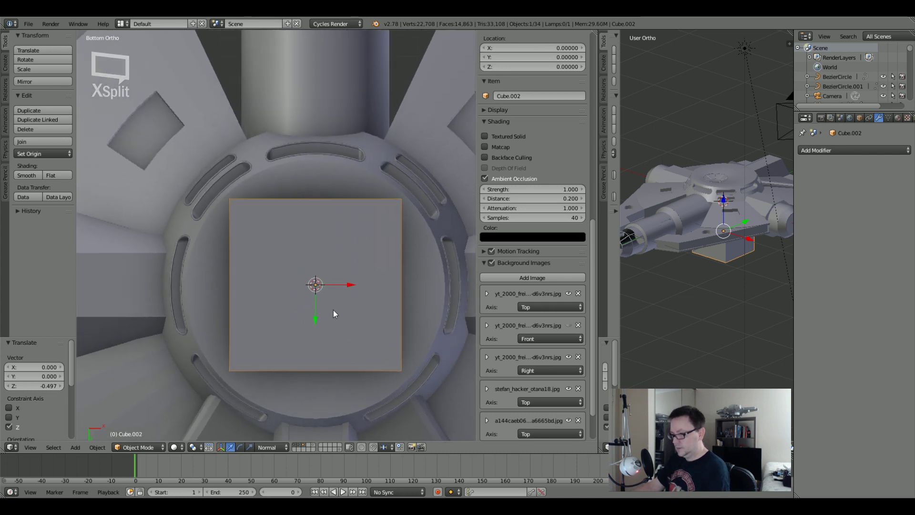
{"action": "key", "text": "g"}
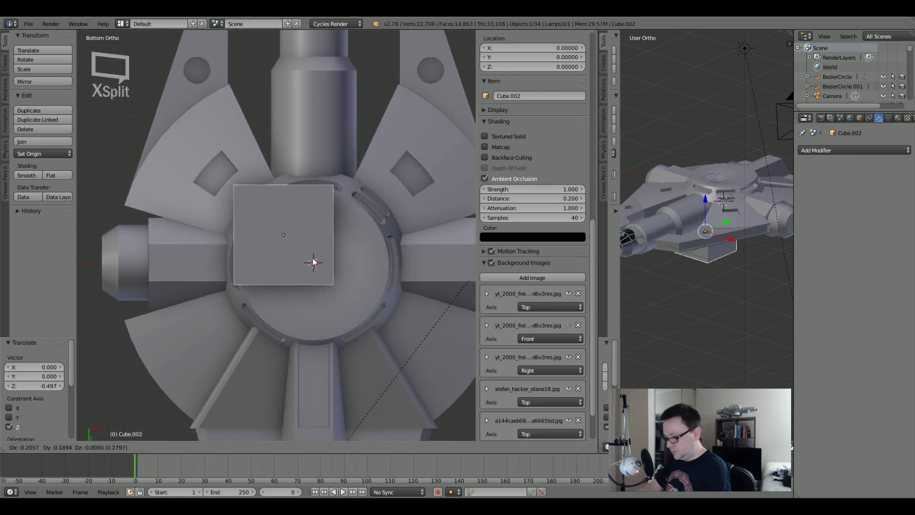
{"action": "left_click", "coordinate": [265, 216]}
{"action": "middle_click_drag", "start_coordinate": [253, 219], "coordinate": [244, 222]}
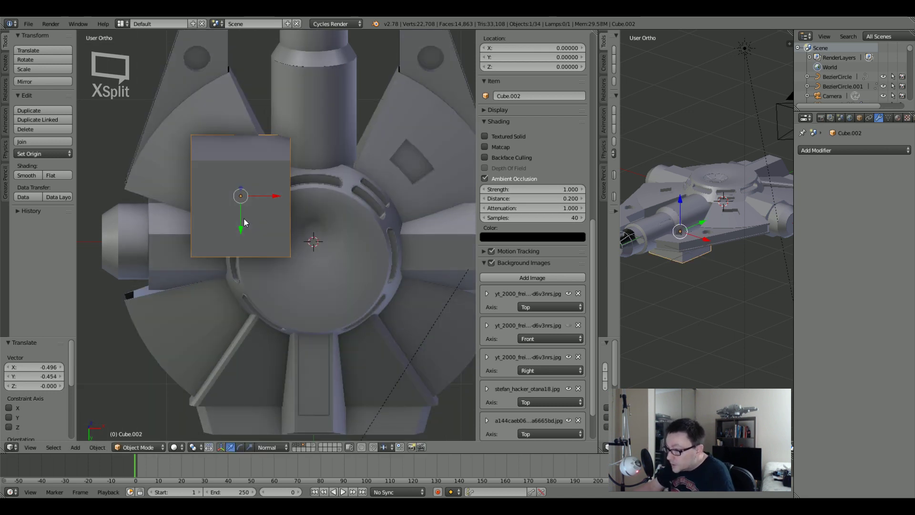
{"action": "key", "text": "KP_7"}
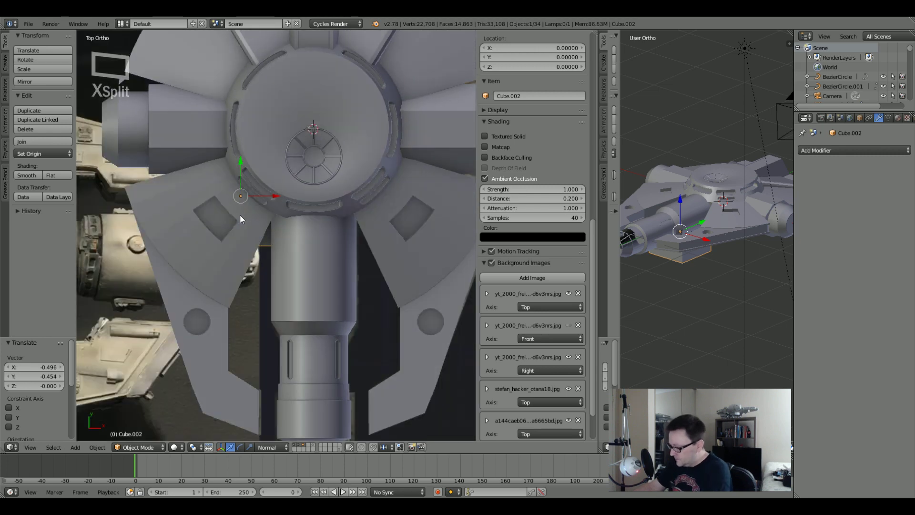
{"action": "key", "text": "ctrl+KP_7"}
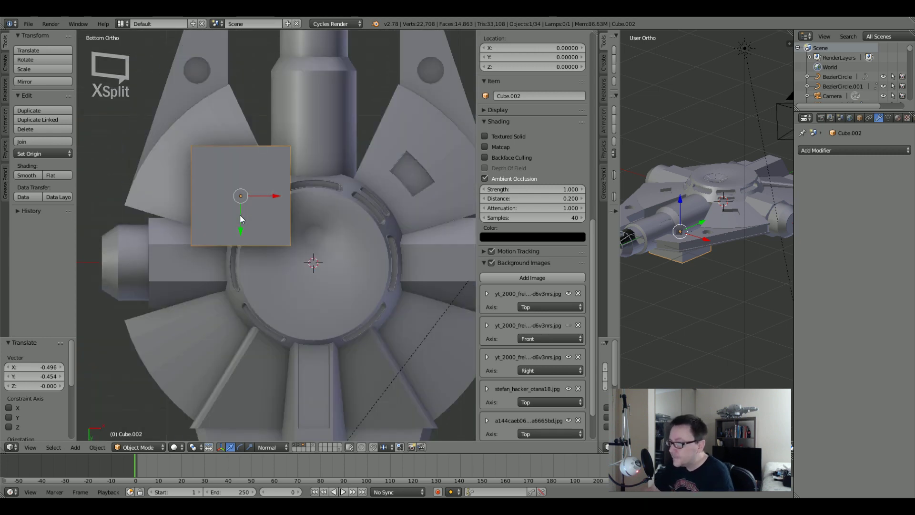
Switch to wireframe display and enter Edit Mode on the cube with all of its geometry deselected.
{"action": "scroll", "coordinate": [241, 220], "scroll_direction": "up", "scroll_amount": 2}
{"action": "key", "text": "z"}
{"action": "key", "text": "Tab"}
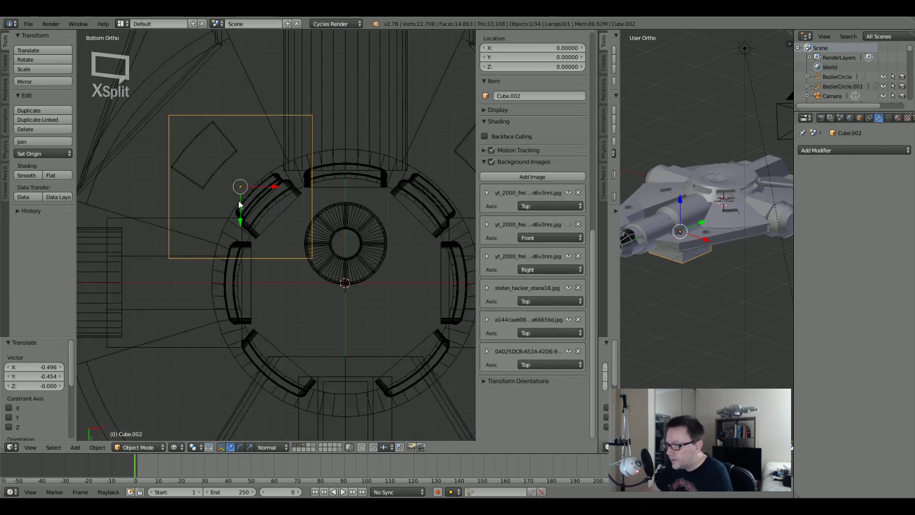
{"action": "key", "text": "a"}
{"action": "key", "text": "Tab"}
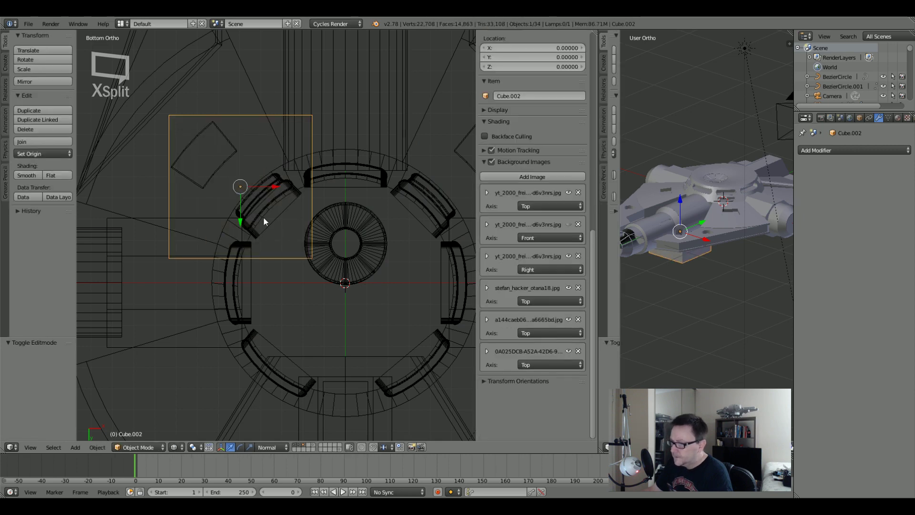
{"action": "key", "text": "Tab"}
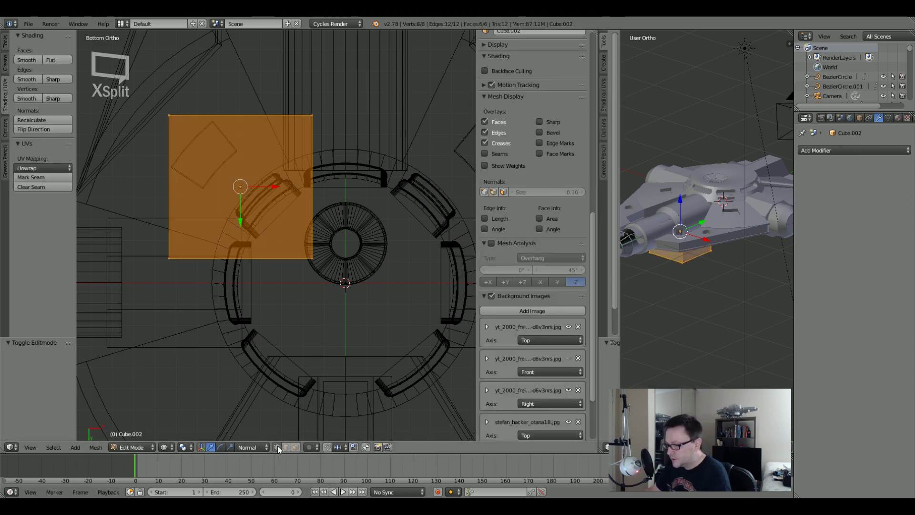
{"action": "key", "text": "a"}
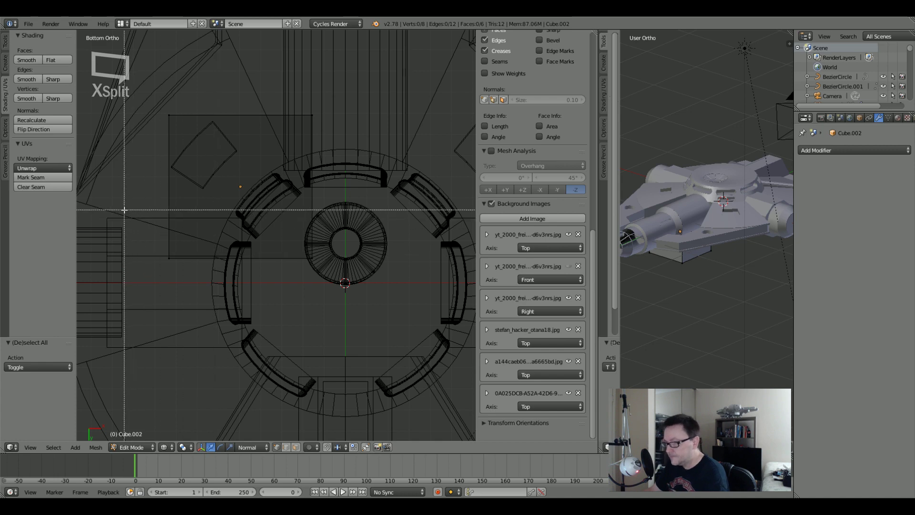
{"action": "right_click", "coordinate": [221, 258]}
{"action": "key", "text": "a"}
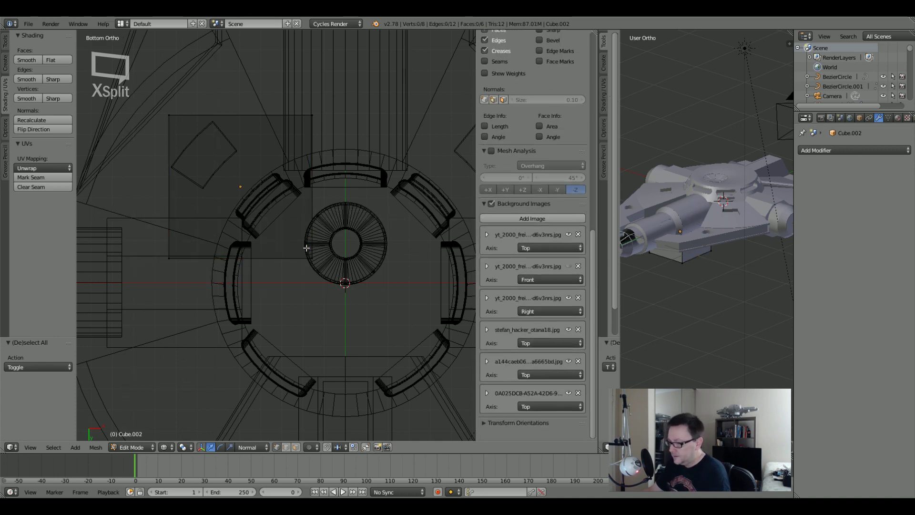
Delete the four vertices of one face of Cube.002, leaving a flat square plane beneath the hull.
{"action": "right_click", "coordinate": [309, 241]}
{"action": "key", "text": "a"}
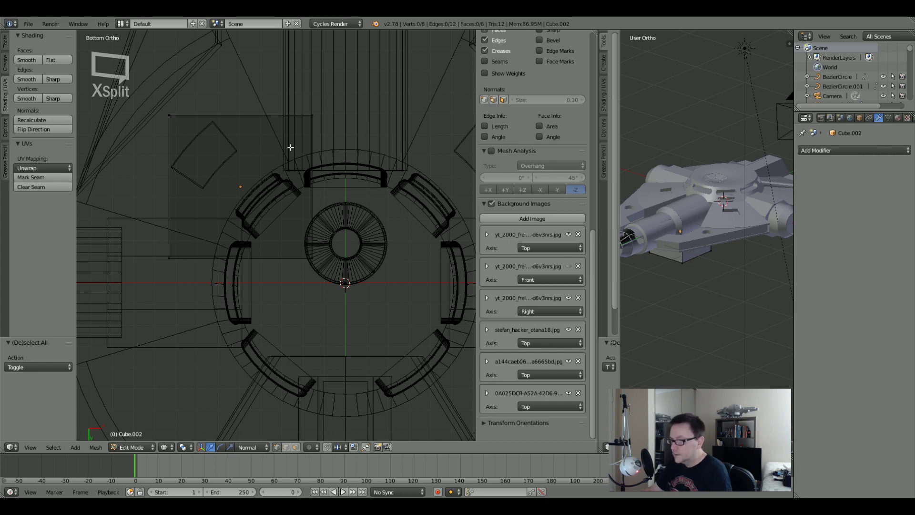
{"action": "right_click", "coordinate": [312, 258]}
{"action": "middle_click_drag", "start_coordinate": [312, 257], "coordinate": [302, 250]}
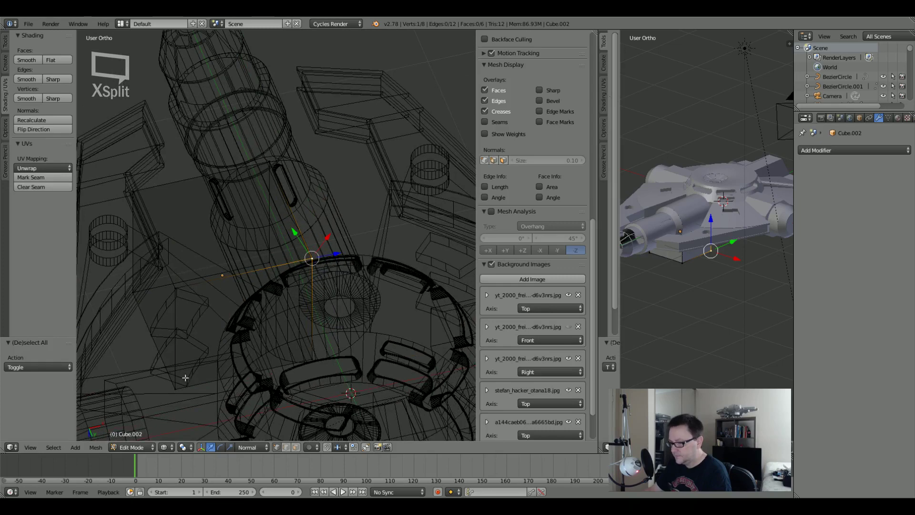
{"action": "middle_click_drag", "start_coordinate": [185, 377], "coordinate": [169, 361]}
{"action": "key", "text": "a"}
{"action": "key", "text": "b"}
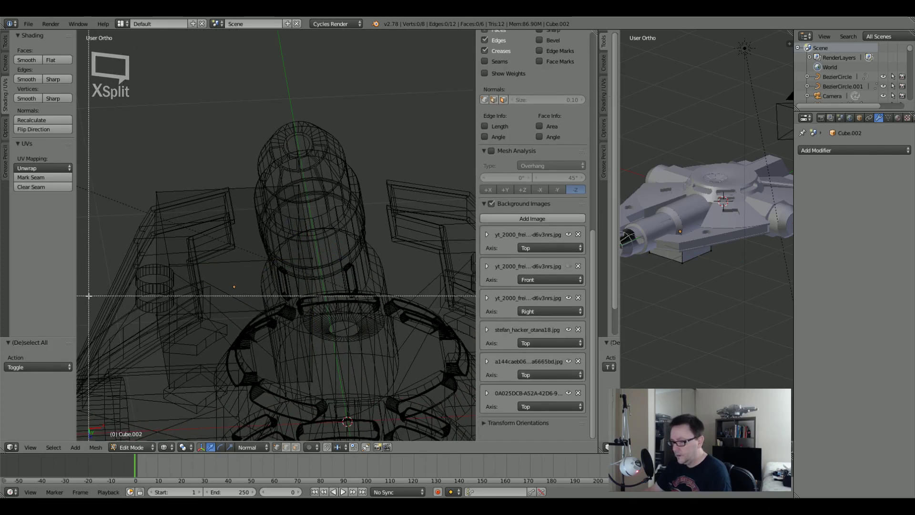
{"action": "left_click_drag", "start_coordinate": [81, 285], "coordinate": [346, 409]}
{"action": "key", "text": "z"}
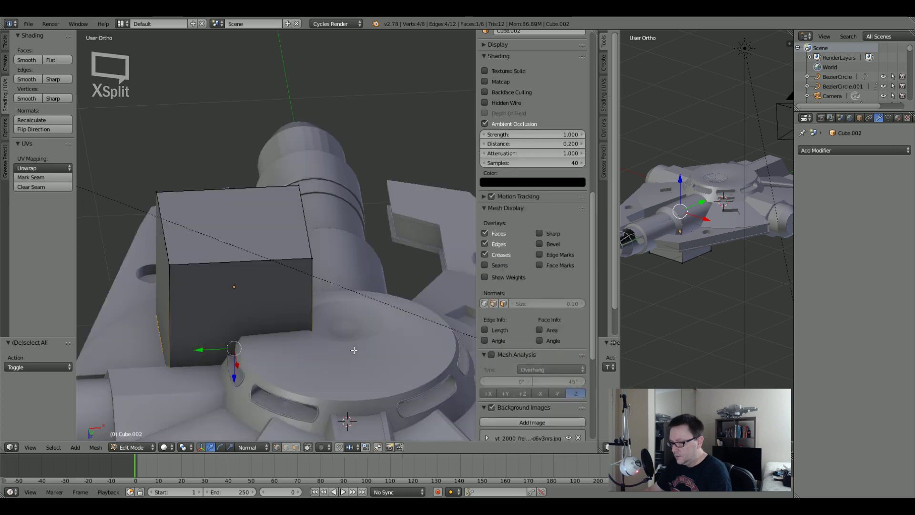
{"action": "key", "text": "z"}
{"action": "key", "text": "x"}
{"action": "left_click", "coordinate": [353, 337]}
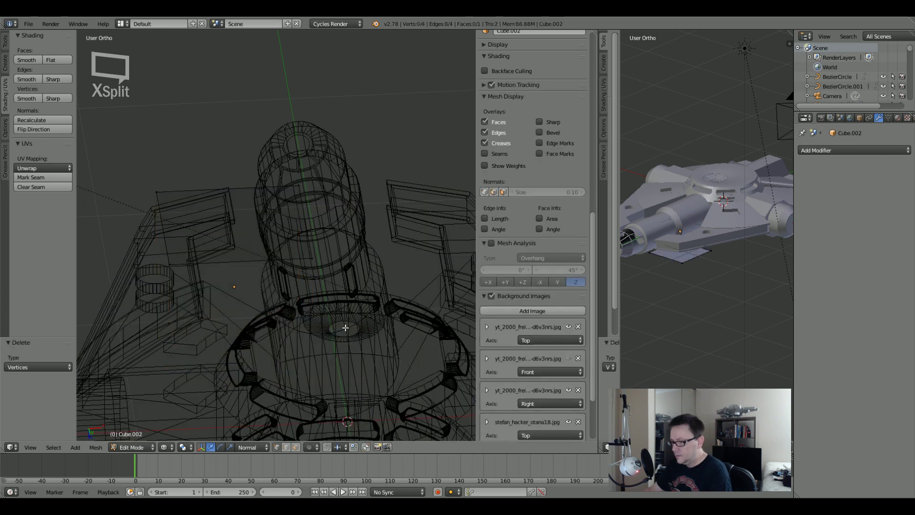
Move the plane's two corners nearest the ship's centreline by X -0.306, Y -0.057 and X -0.082, Y -0.311.
{"action": "key", "text": "KP_7"}
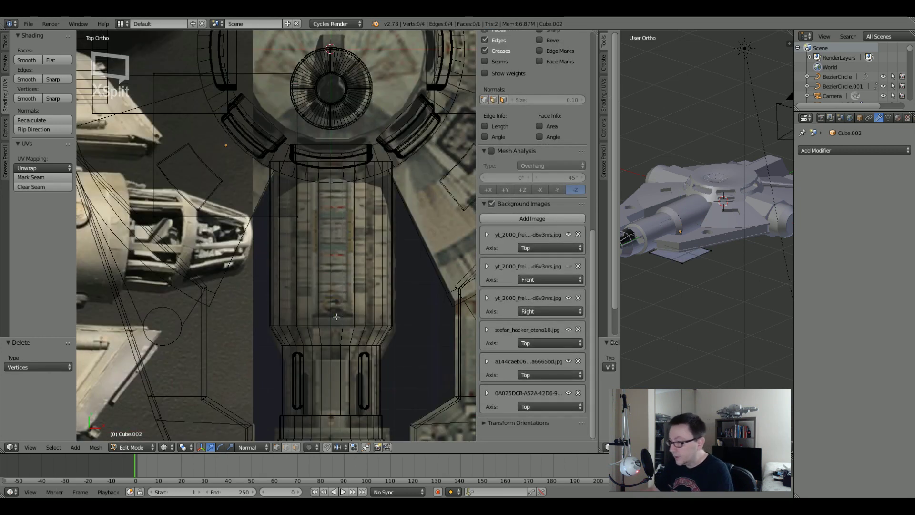
{"action": "key", "text": "ctrl+KP_7"}
{"action": "key", "text": "z"}
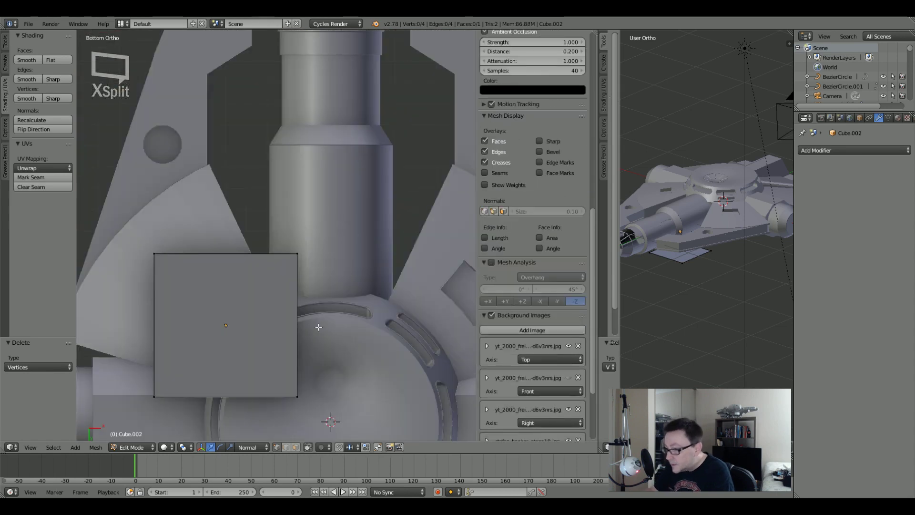
{"action": "middle_click_drag", "start_coordinate": [318, 327], "coordinate": [332, 261], "text": "shift"}
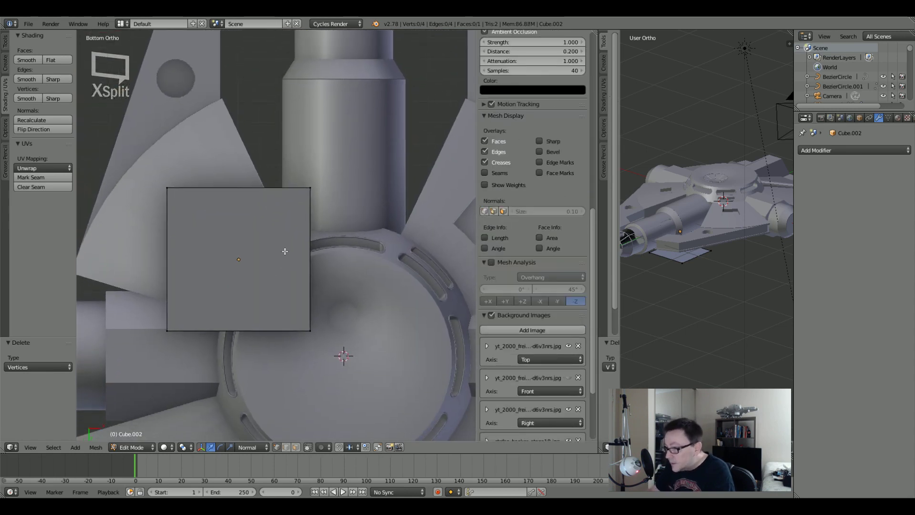
{"action": "right_click", "coordinate": [307, 195]}
{"action": "key", "text": "g"}
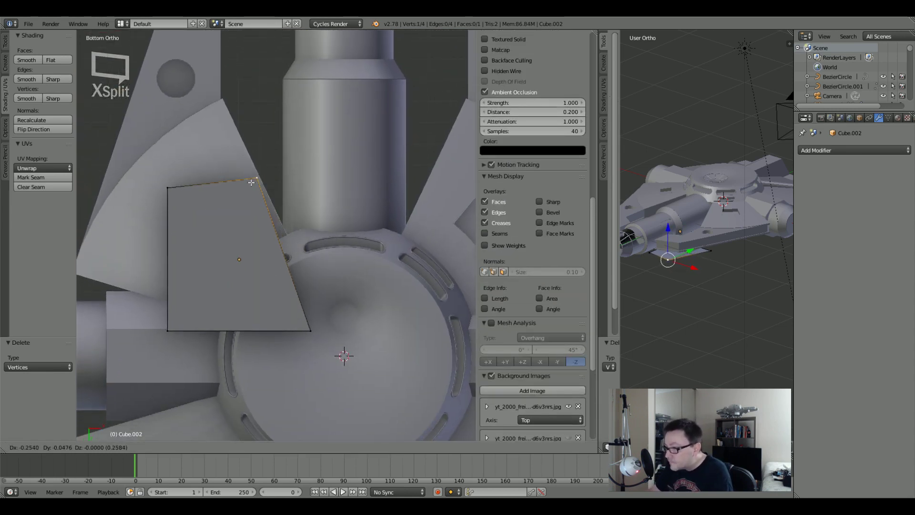
{"action": "left_click", "coordinate": [245, 177]}
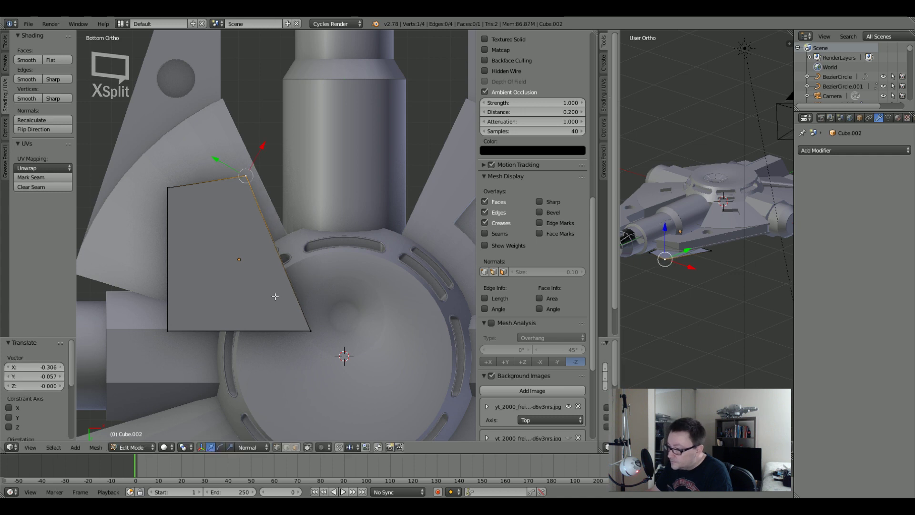
{"action": "right_click", "coordinate": [310, 330]}
{"action": "key", "text": "g"}
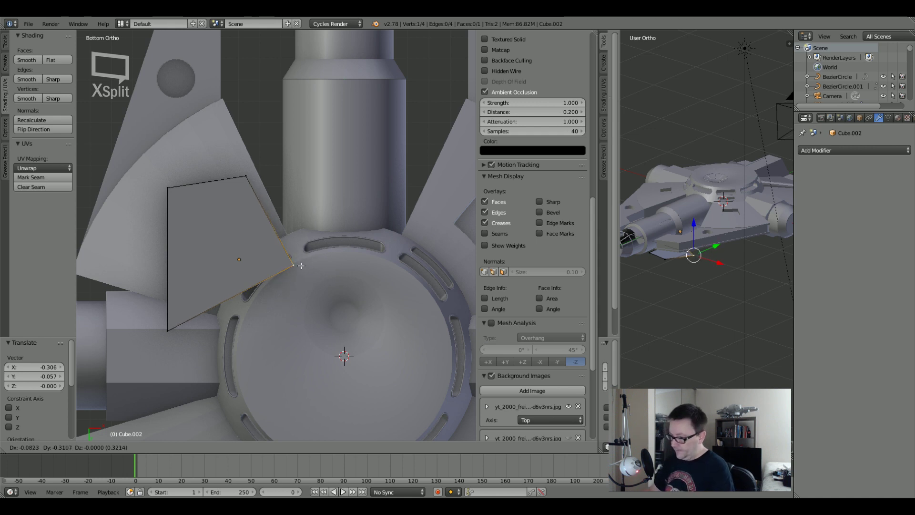
{"action": "left_click", "coordinate": [301, 265]}
Reposition the plane's remaining corners to form a tilted diamond beside the central disc, then return to Object Mode with nothing selected.
{"action": "scroll", "coordinate": [307, 260], "scroll_direction": "down", "scroll_amount": 3}
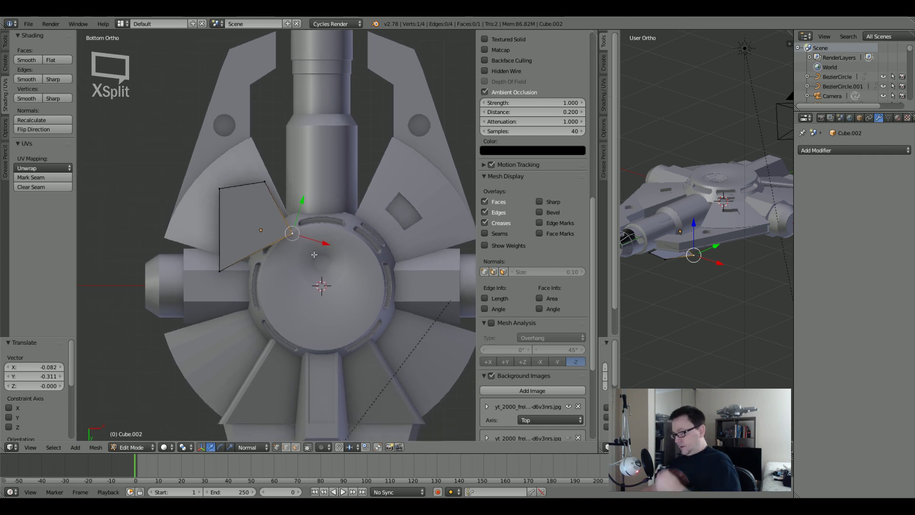
{"action": "middle_click_drag", "start_coordinate": [314, 254], "coordinate": [273, 277]}
{"action": "key", "text": "KP_3"}
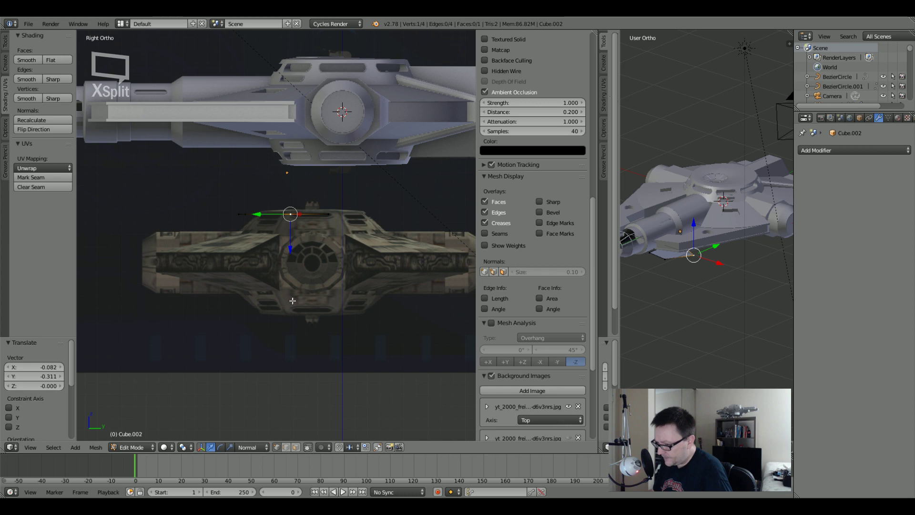
{"action": "middle_click_drag", "start_coordinate": [360, 198], "coordinate": [352, 219], "text": "shift"}
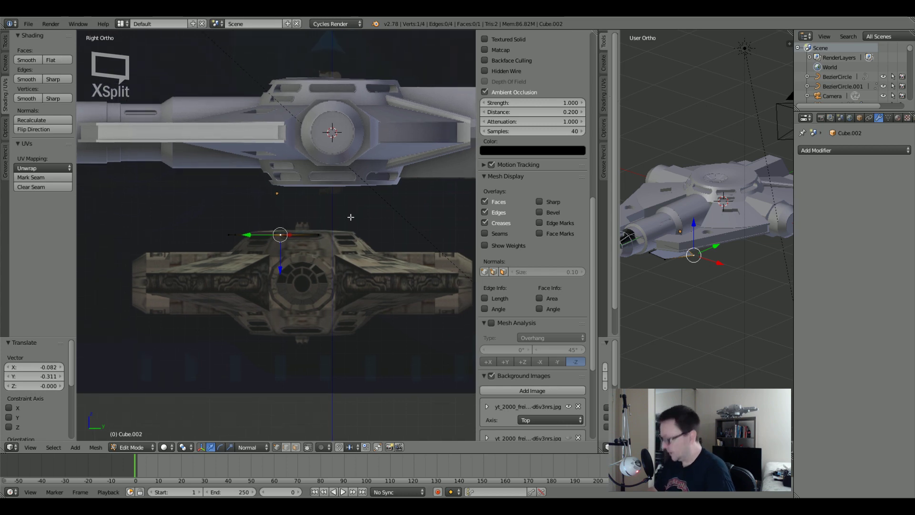
{"action": "key", "text": "ctrl+KP_7"}
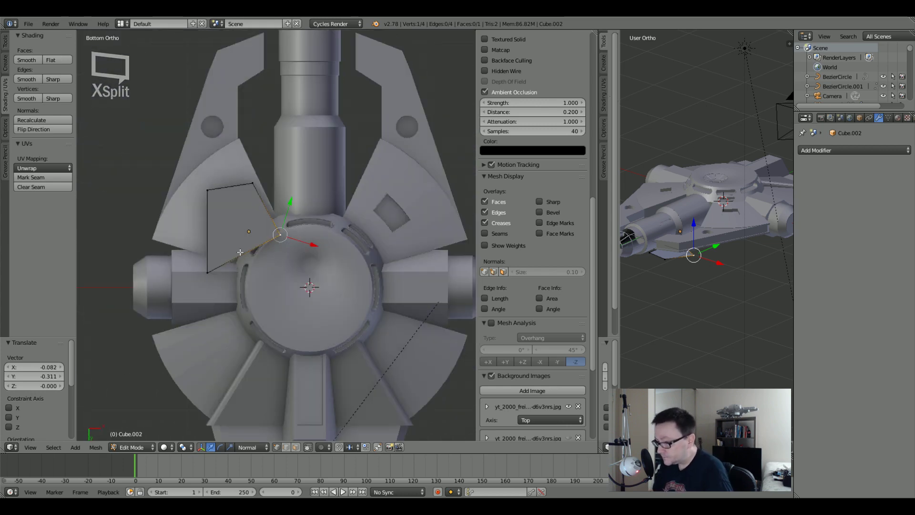
{"action": "scroll", "coordinate": [257, 254], "scroll_direction": "up", "scroll_amount": 3}
{"action": "middle_click_drag", "start_coordinate": [430, 262], "coordinate": [393, 239], "text": "shift"}
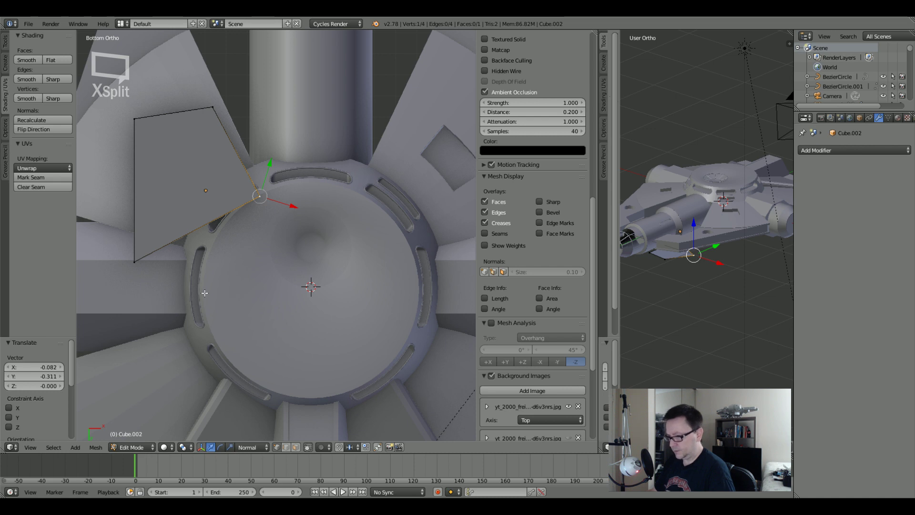
{"action": "right_click_drag", "start_coordinate": [153, 252], "coordinate": [207, 261]}
{"action": "mouse_move", "coordinate": [132, 121]}
{"action": "right_mouse_down"}
{"action": "mouse_move", "coordinate": [118, 170]}
{"action": "mouse_move", "coordinate": [138, 212]}
{"action": "mouse_move", "coordinate": [153, 149]}
{"action": "mouse_move", "coordinate": [138, 170]}
{"action": "mouse_move", "coordinate": [138, 125]}
{"action": "right_mouse_up"}
{"action": "right_click_drag", "start_coordinate": [195, 125], "coordinate": [120, 178]}
{"action": "key", "text": "a"}
{"action": "scroll", "coordinate": [121, 178], "scroll_direction": "down", "scroll_amount": 1}
{"action": "scroll", "coordinate": [532, 238], "scroll_direction": "down", "scroll_amount": 3}
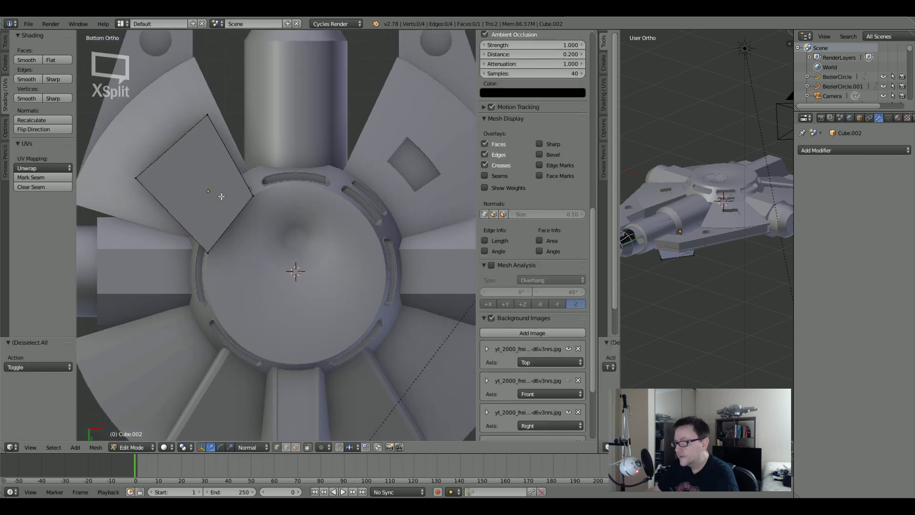
{"action": "middle_click_drag", "start_coordinate": [242, 210], "coordinate": [311, 213], "text": "shift"}
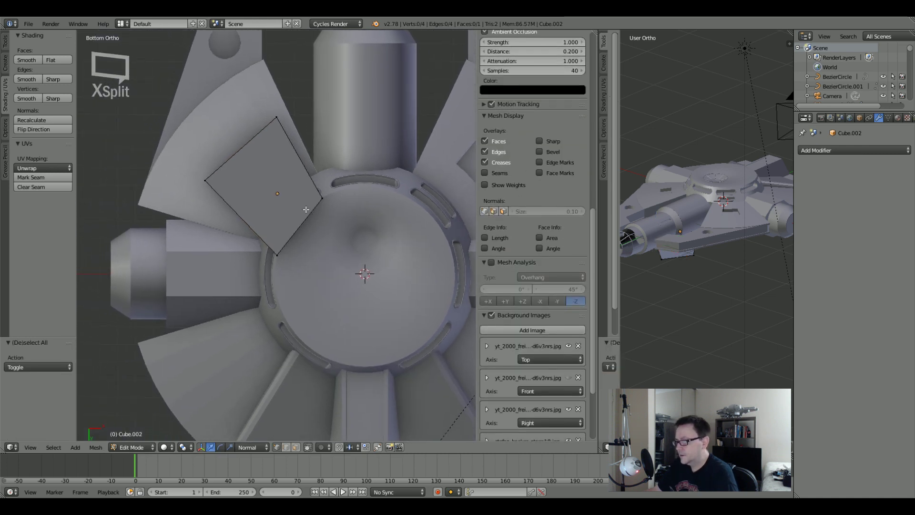
{"action": "key", "text": "Tab"}
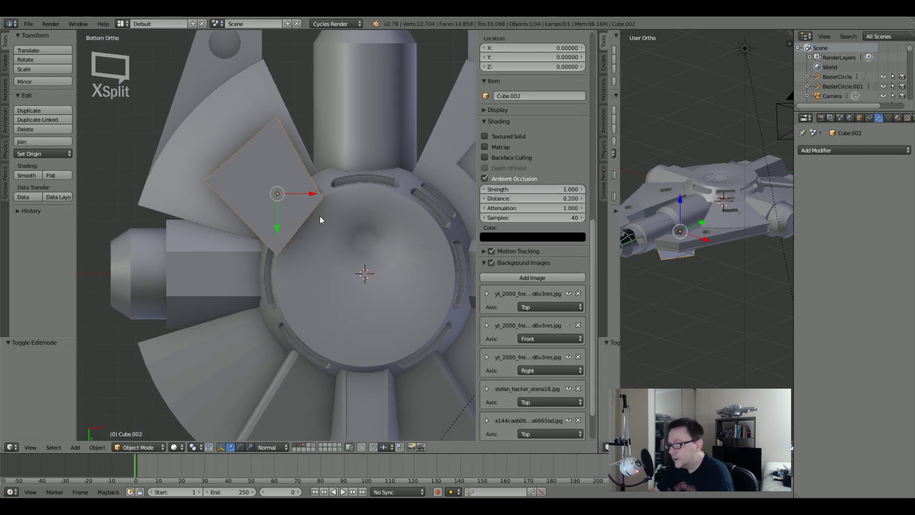
{"action": "key", "text": "a"}
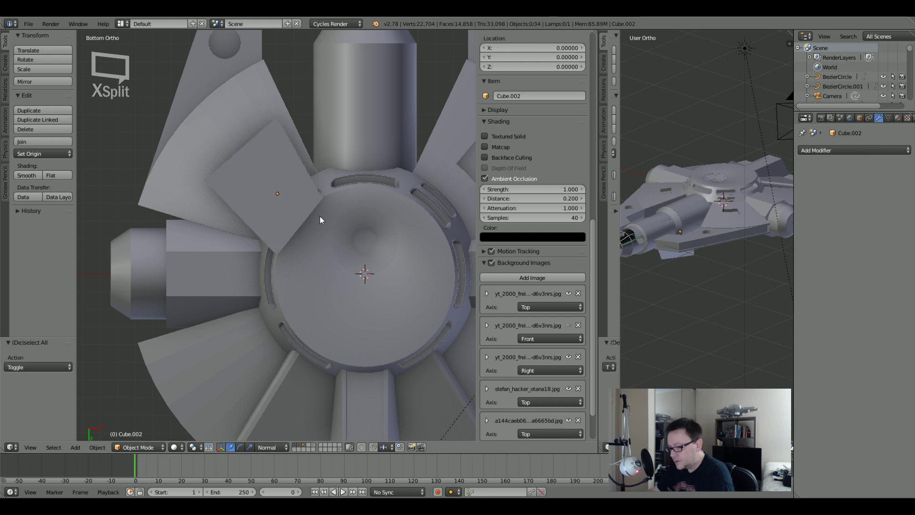
Add a new cube, scale it down uniformly and lower it along Z by -0.690 beneath the hull.
{"action": "key", "text": "shift+a"}
{"action": "left_click", "coordinate": [343, 222]}
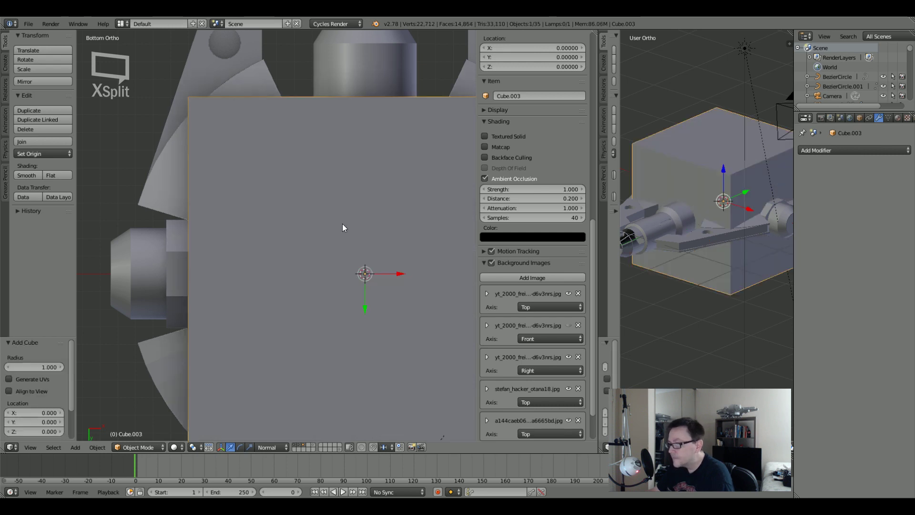
{"action": "key", "text": "s"}
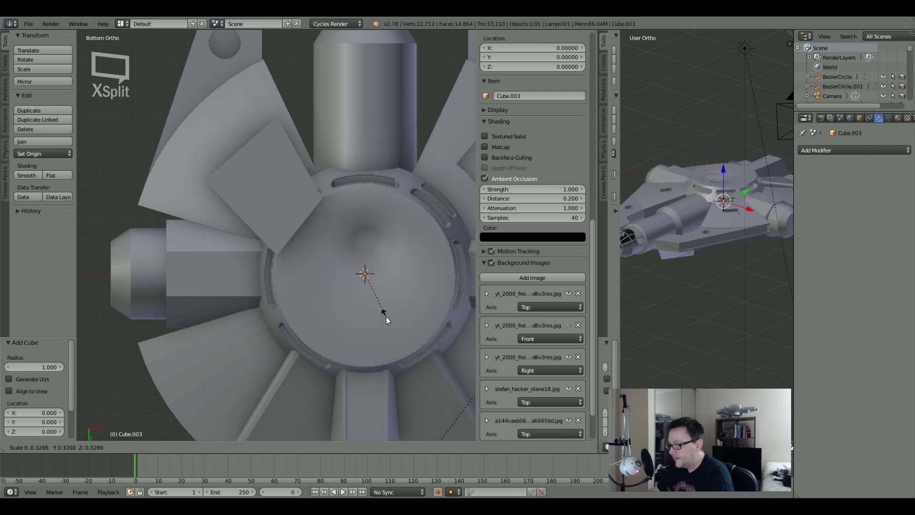
{"action": "left_click", "coordinate": [379, 307]}
{"action": "left_click_drag", "start_coordinate": [724, 172], "coordinate": [727, 212]}
Scale the new cube by 0.507 along X and 0.876 along Y, then move it X -0.533, Y -0.498 onto the diamond plane.
{"action": "key", "text": "s"}
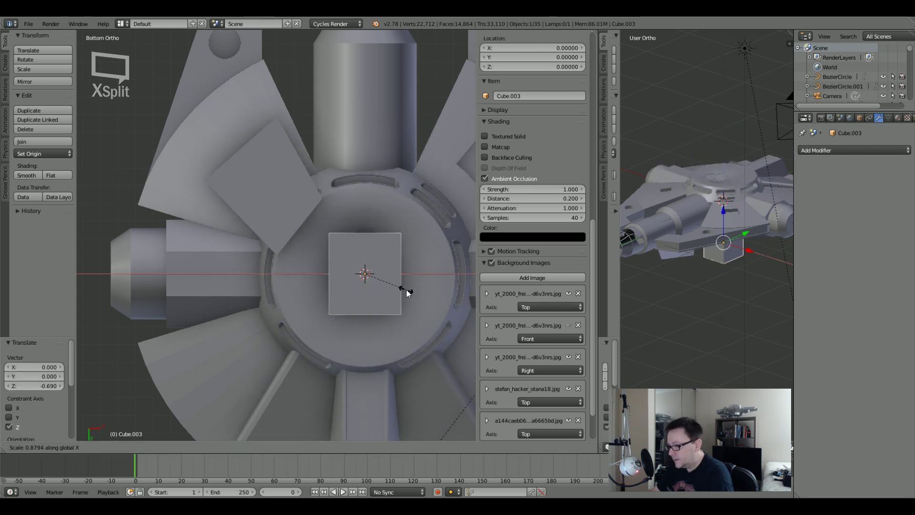
{"action": "key", "text": "x"}
{"action": "left_click", "coordinate": [387, 289]}
{"action": "key", "text": "s"}
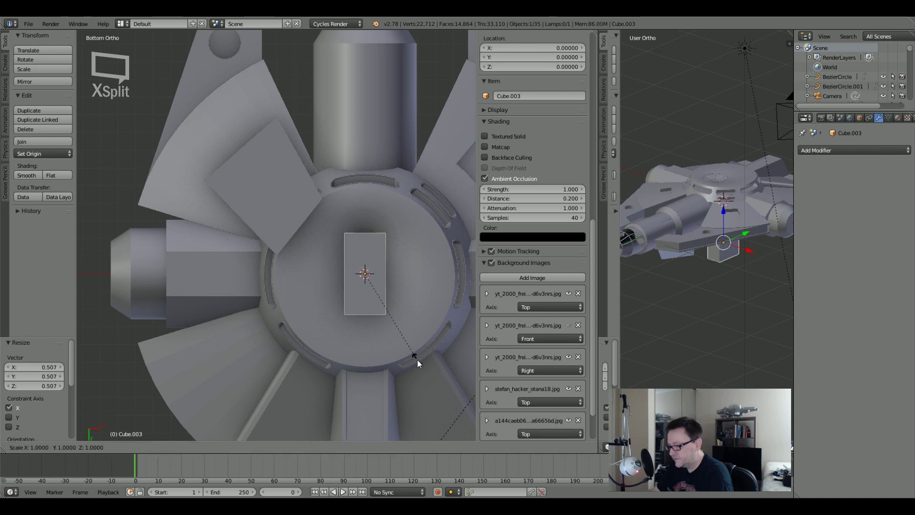
{"action": "key", "text": "y"}
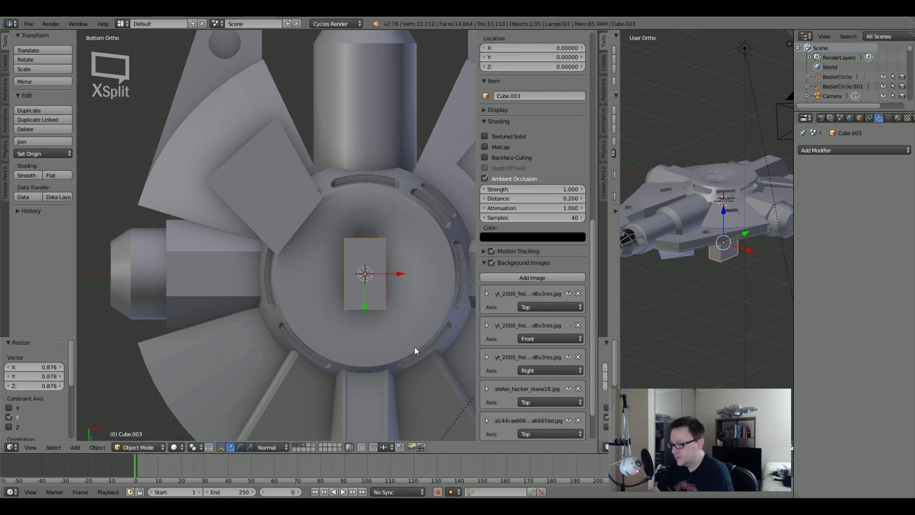
{"action": "left_click", "coordinate": [414, 346]}
{"action": "key", "text": "g"}
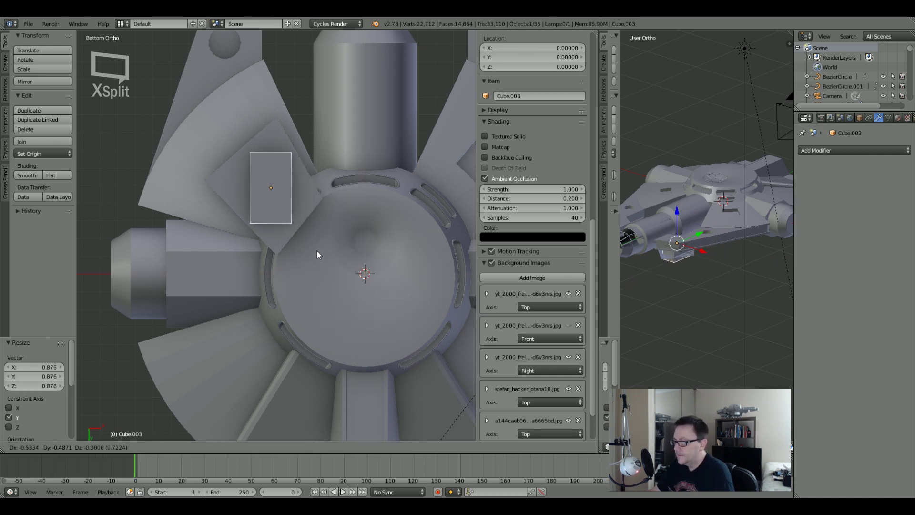
{"action": "left_click", "coordinate": [316, 248]}
Raise the diamond plane 0.344 along Z toward the underside of the hull.
{"action": "middle_click_drag", "start_coordinate": [633, 286], "coordinate": [698, 254]}
{"action": "right_click", "coordinate": [701, 257]}
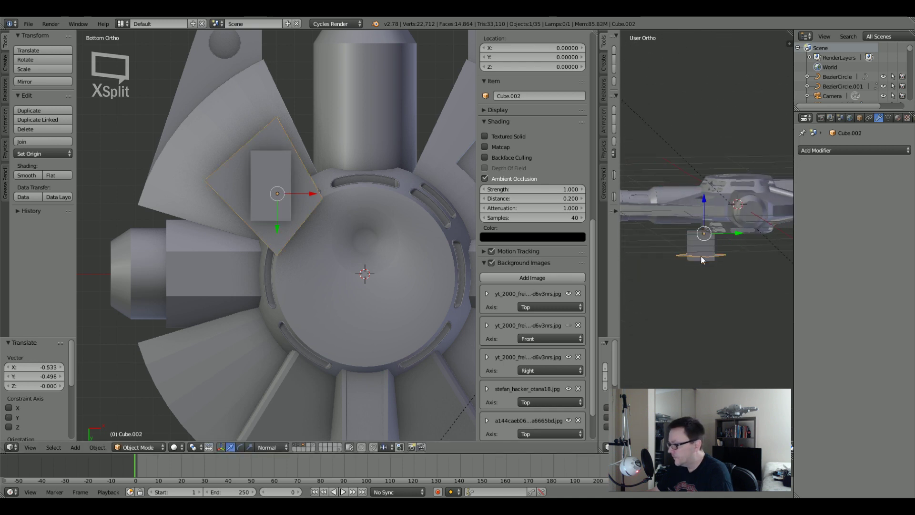
{"action": "key", "text": "g"}
{"action": "key", "text": "z"}
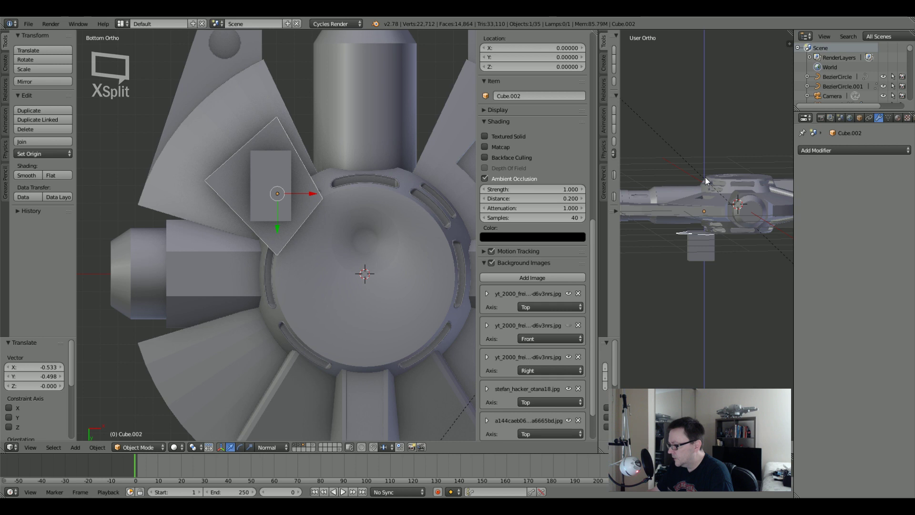
{"action": "left_click", "coordinate": [705, 177]}
Raise the small box 0.268 along Z so it overlaps the underside of the hull.
{"action": "right_click", "coordinate": [701, 245]}
{"action": "middle_click_drag", "start_coordinate": [701, 245], "coordinate": [717, 268]}
{"action": "key", "text": "KP_3"}
{"action": "key", "text": "g"}
{"action": "key", "text": "z"}
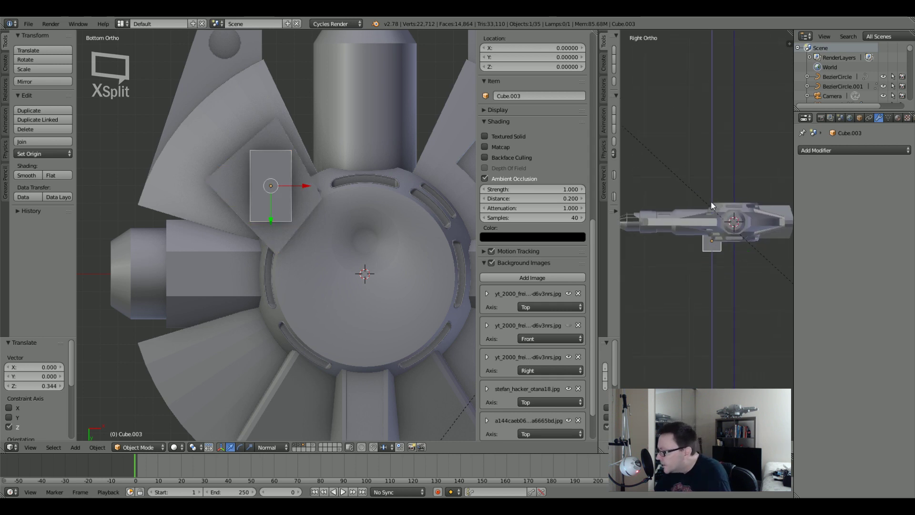
{"action": "left_click", "coordinate": [710, 202]}
{"action": "scroll", "coordinate": [709, 238], "scroll_direction": "up", "scroll_amount": 5}
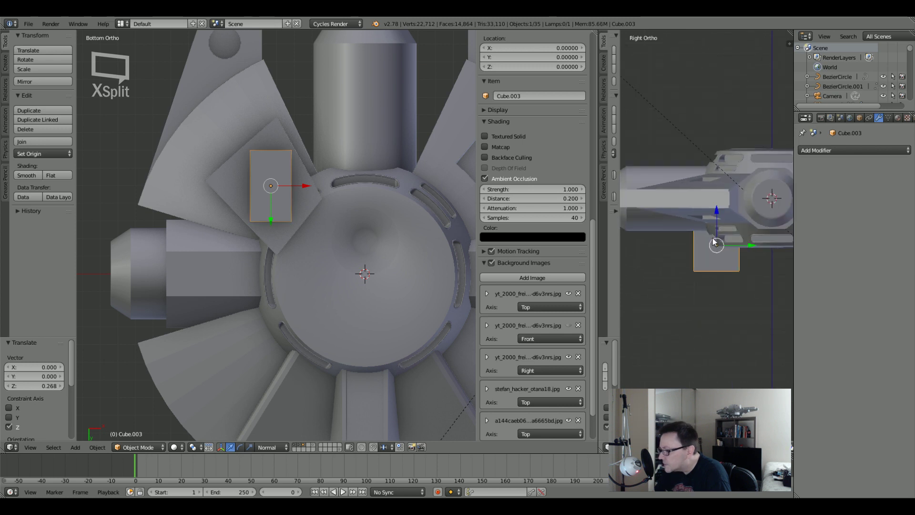
{"action": "middle_click_drag", "start_coordinate": [721, 255], "coordinate": [692, 256]}
{"action": "key", "text": "KP_3"}
{"action": "scroll", "coordinate": [761, 258], "scroll_direction": "down", "scroll_amount": 2}
{"action": "scroll", "coordinate": [692, 257], "scroll_direction": "up", "scroll_amount": 1}
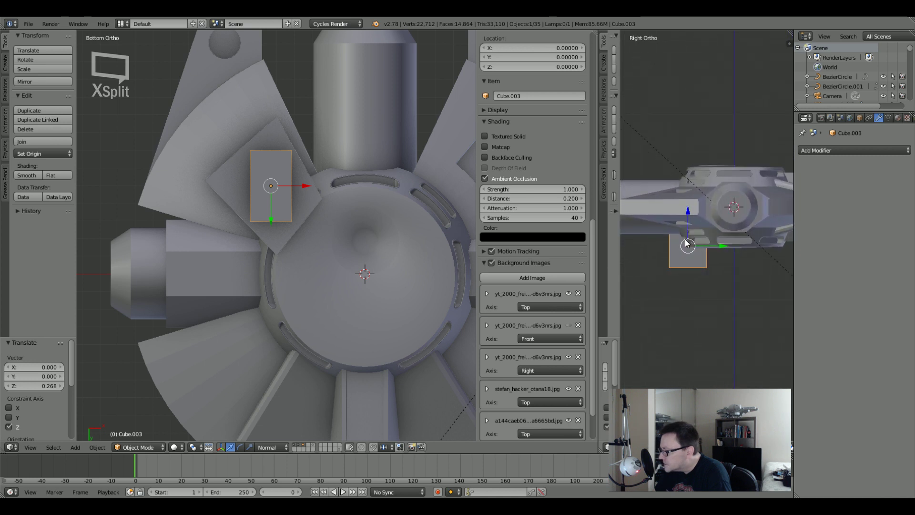
{"action": "left_click_drag", "start_coordinate": [687, 213], "coordinate": [690, 211]}
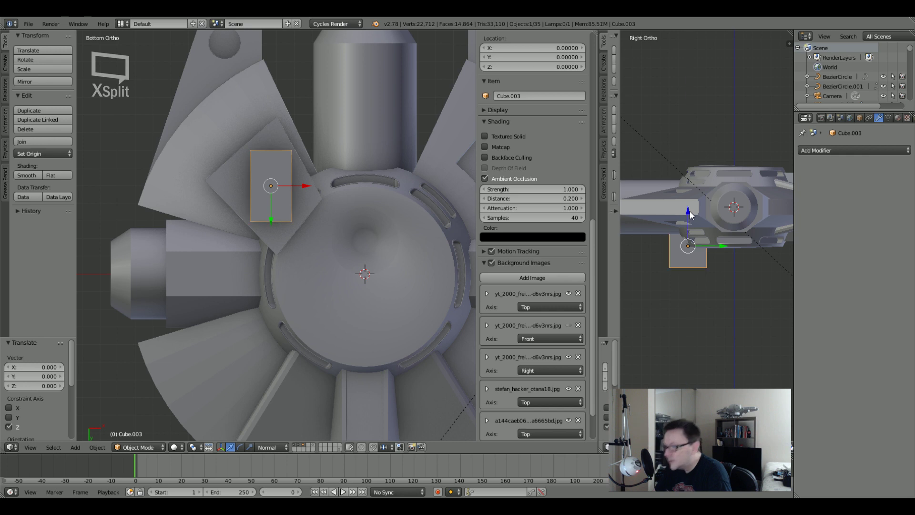
Scale the small box uniformly by 0.816.
{"action": "key", "text": "s"}
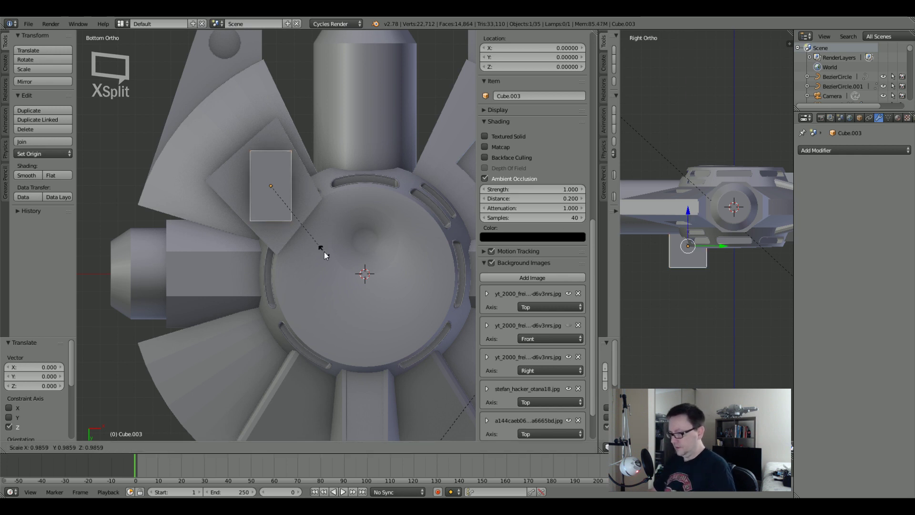
{"action": "left_click", "coordinate": [316, 240]}
{"action": "scroll", "coordinate": [316, 239], "scroll_direction": "down", "scroll_amount": 3}
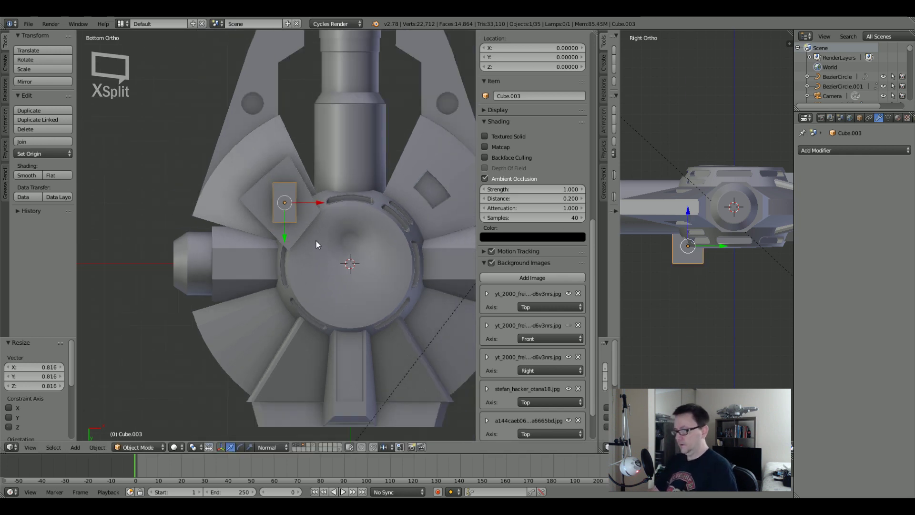
{"action": "middle_click_drag", "start_coordinate": [299, 235], "coordinate": [276, 219], "text": "shift"}
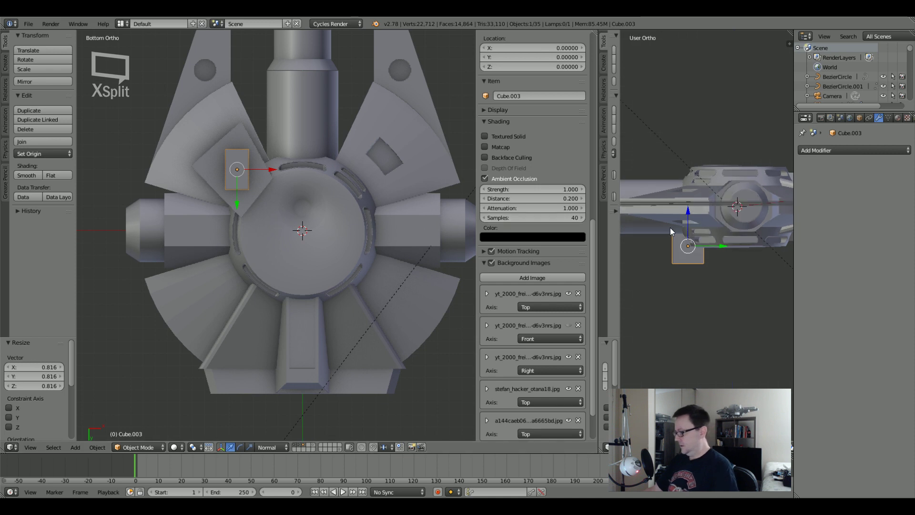
{"action": "middle_click_drag", "start_coordinate": [670, 228], "coordinate": [698, 231]}
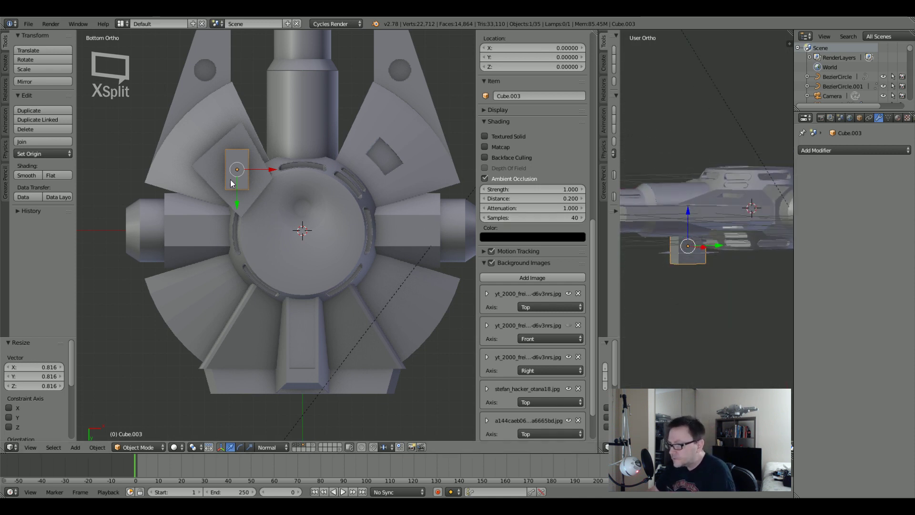
{"action": "right_click", "coordinate": [261, 184]}
{"action": "scroll", "coordinate": [260, 181], "scroll_direction": "up", "scroll_amount": 3}
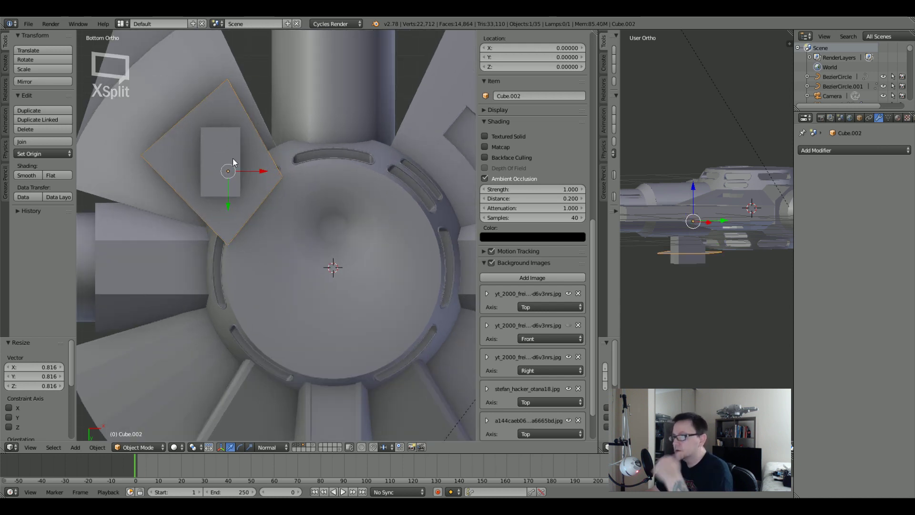
{"action": "scroll", "coordinate": [232, 159], "scroll_direction": "down", "scroll_amount": 4}
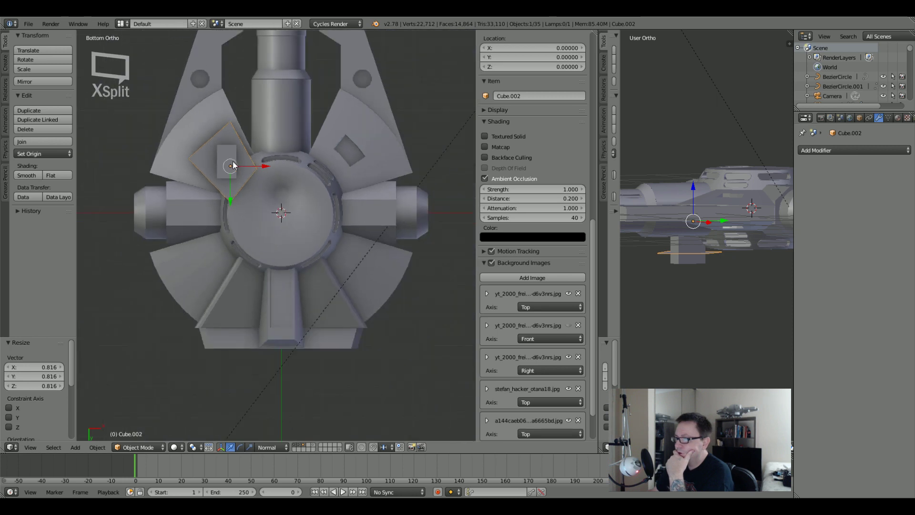
{"action": "scroll", "coordinate": [233, 165], "scroll_direction": "up", "scroll_amount": 4}
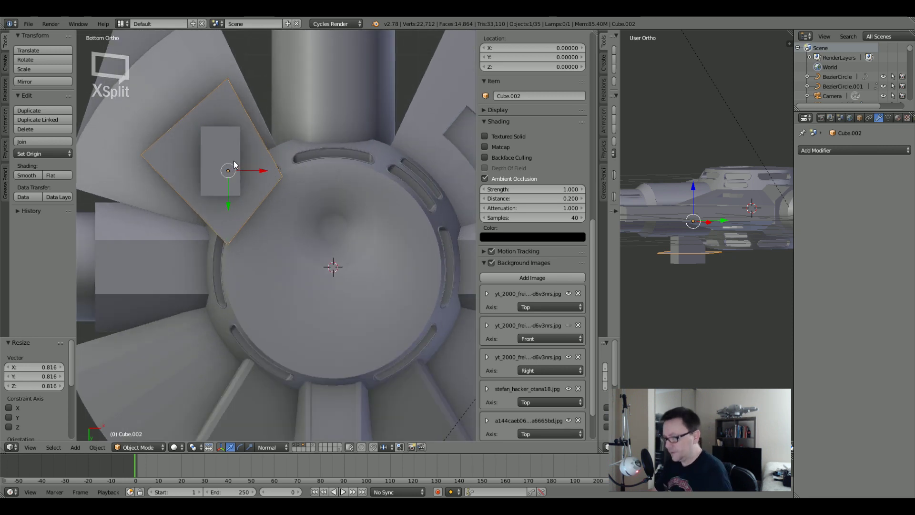
{"action": "middle_click_drag", "start_coordinate": [233, 165], "coordinate": [231, 135], "text": "shift"}
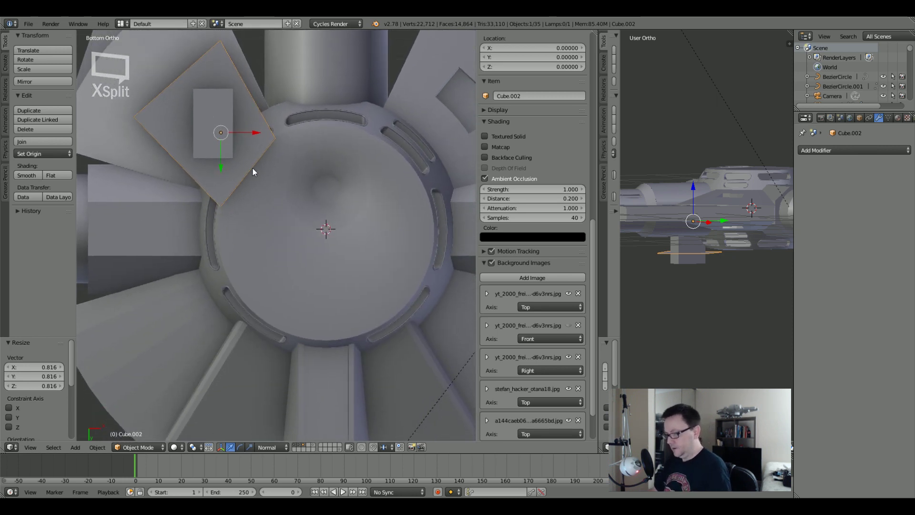
{"action": "right_click", "coordinate": [215, 133]}
{"action": "key", "text": "g"}
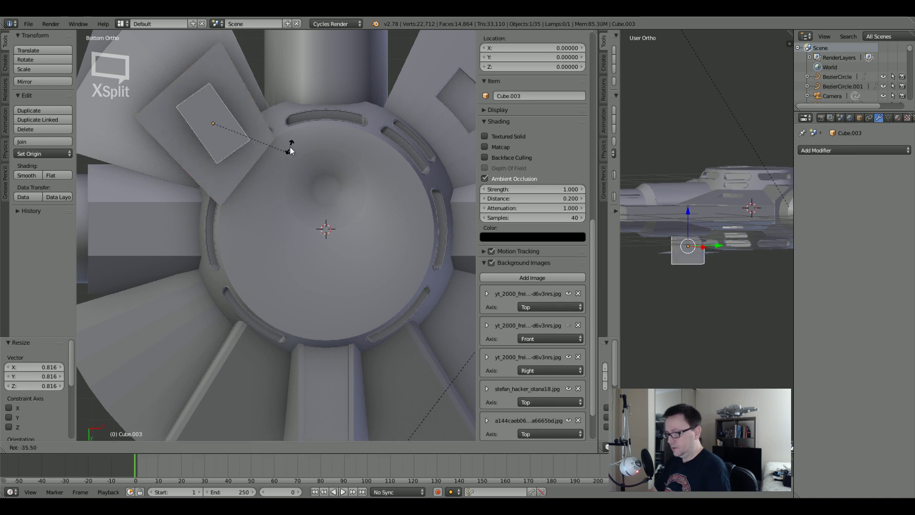
{"action": "right_click", "coordinate": [270, 149]}
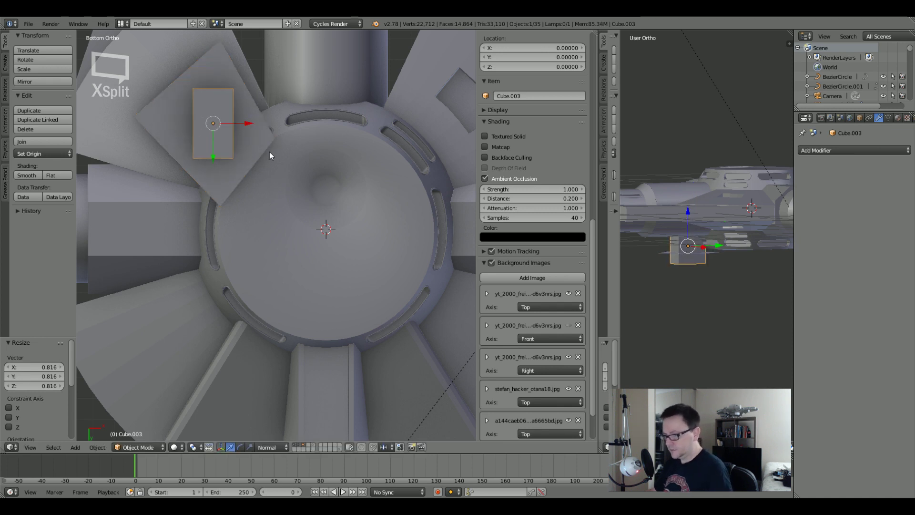
Move the diamond plane's left corner vertex by X -0.027 and Y 0.107 in the bottom view.
{"action": "key", "text": "a"}
{"action": "middle_click_drag", "start_coordinate": [225, 137], "coordinate": [238, 147], "text": "shift"}
{"action": "right_click", "coordinate": [267, 148]}
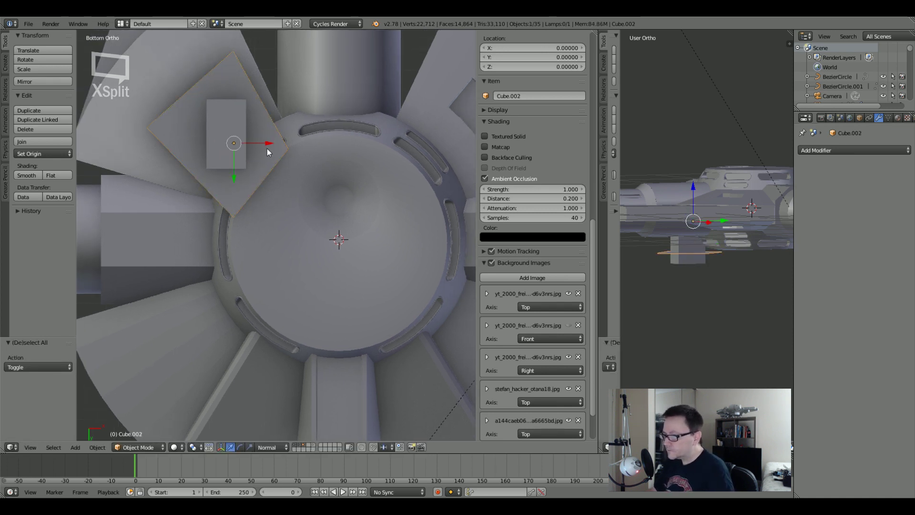
{"action": "key", "text": "Tab"}
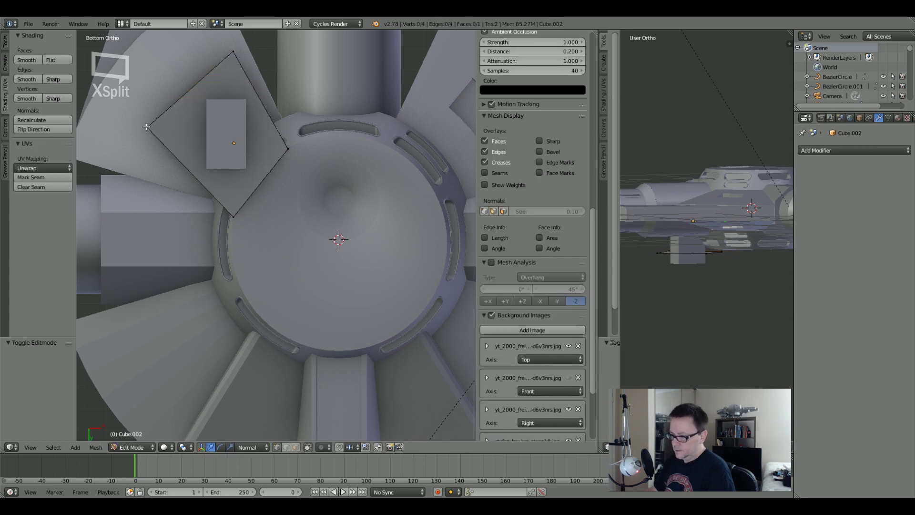
{"action": "right_click", "coordinate": [146, 127]}
{"action": "key", "text": "g"}
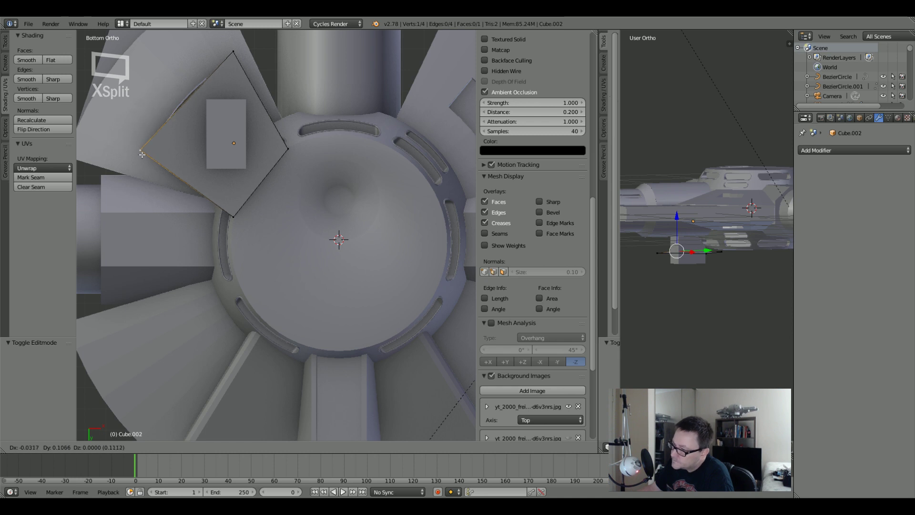
{"action": "left_click", "coordinate": [143, 154]}
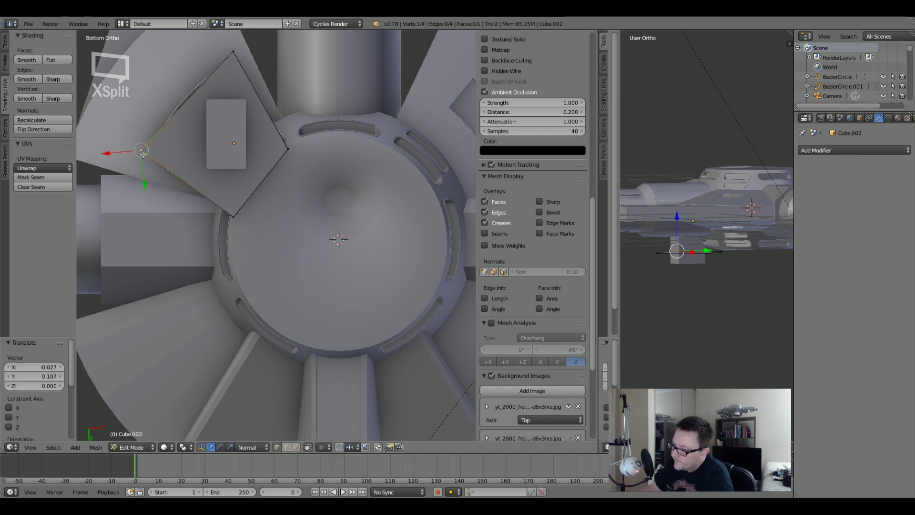
Move the diamond plane's top corner vertex by X -0.012, Y -0.018 and its bottom corner vertex by X 0.050, Y -0.062.
{"action": "middle_click_drag", "start_coordinate": [130, 80], "coordinate": [184, 146], "text": "shift"}
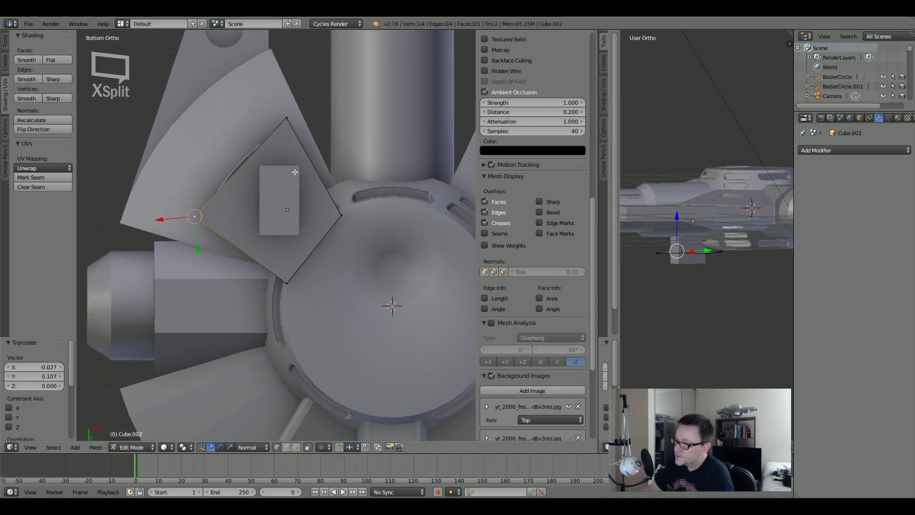
{"action": "right_click", "coordinate": [287, 125]}
{"action": "key", "text": "g"}
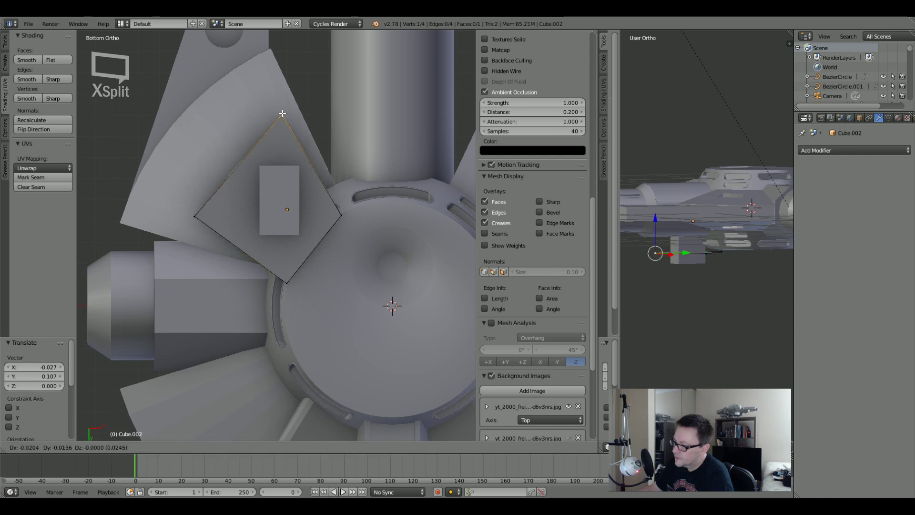
{"action": "left_click", "coordinate": [287, 107]}
{"action": "right_click", "coordinate": [288, 282]}
{"action": "key", "text": "g"}
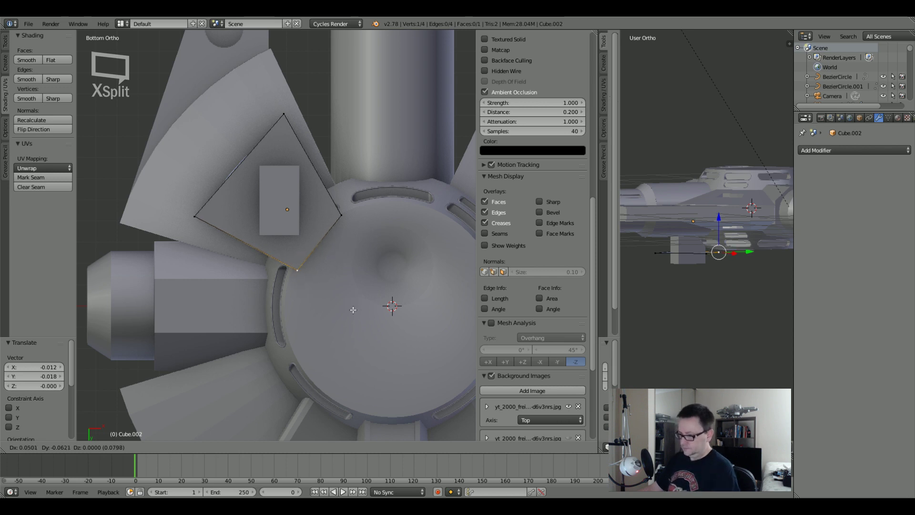
{"action": "left_click", "coordinate": [353, 310]}
Move the diamond plane's left corner vertex outward by X -0.044 and Y 0.051 and finish editing the mesh.
{"action": "right_click", "coordinate": [195, 218]}
{"action": "key", "text": "g"}
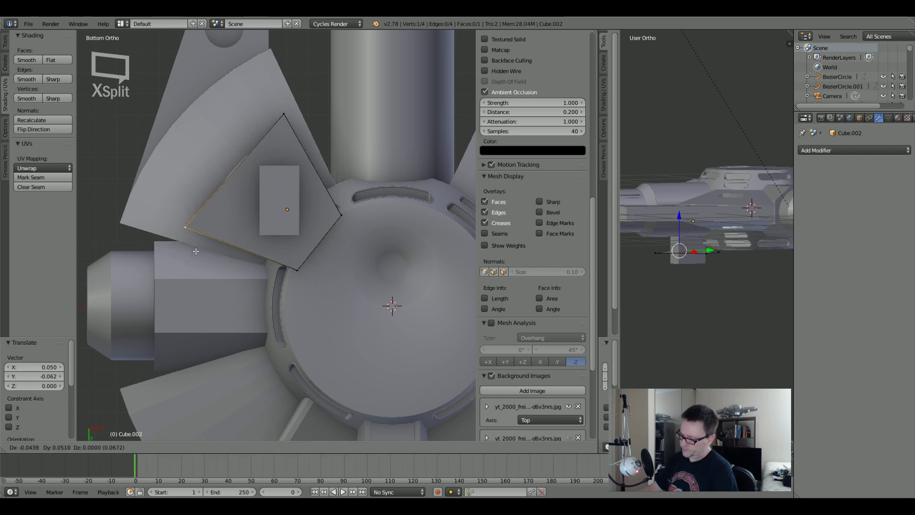
{"action": "left_click", "coordinate": [195, 251]}
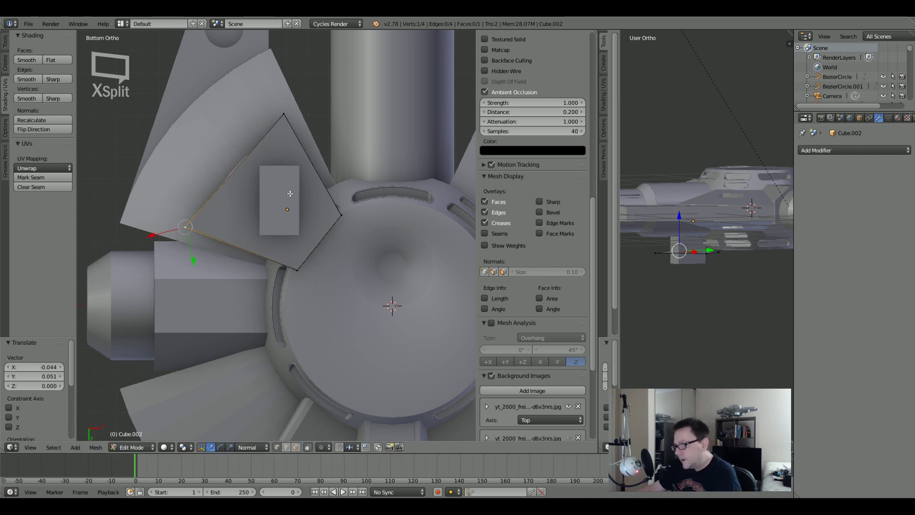
{"action": "key", "text": "Tab"}
Try rotating the diamond plane by 181.567° and undo the rotation.
{"action": "scroll", "coordinate": [286, 206], "scroll_direction": "down", "scroll_amount": 1}
{"action": "scroll", "coordinate": [286, 195], "scroll_direction": "down", "scroll_amount": 3}
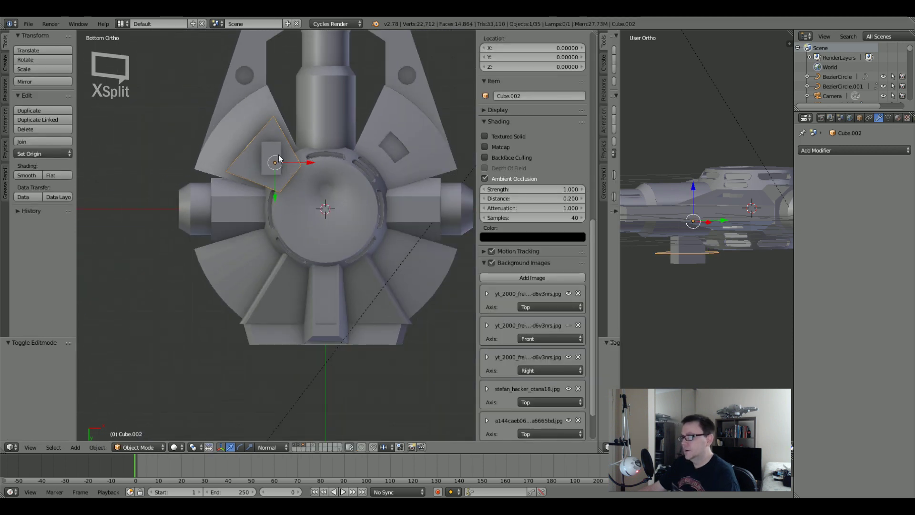
{"action": "scroll", "coordinate": [276, 150], "scroll_direction": "up", "scroll_amount": 3}
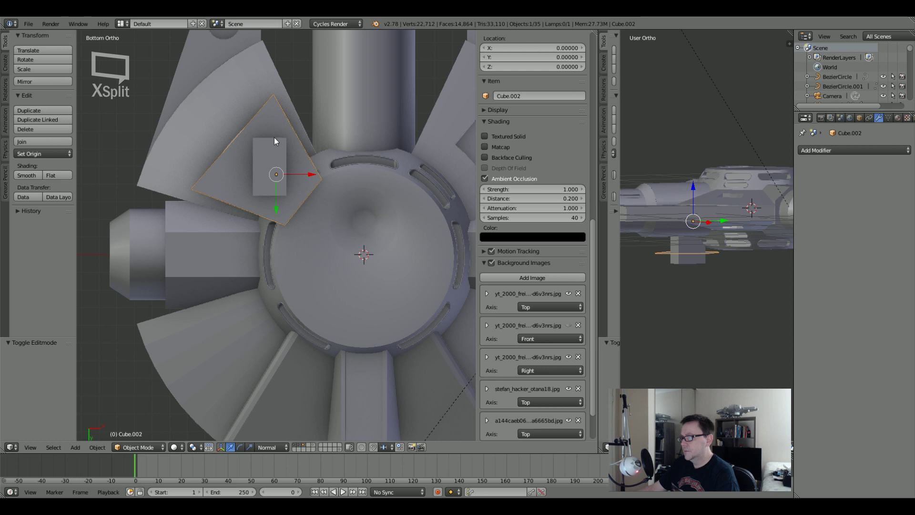
{"action": "key", "text": "r"}
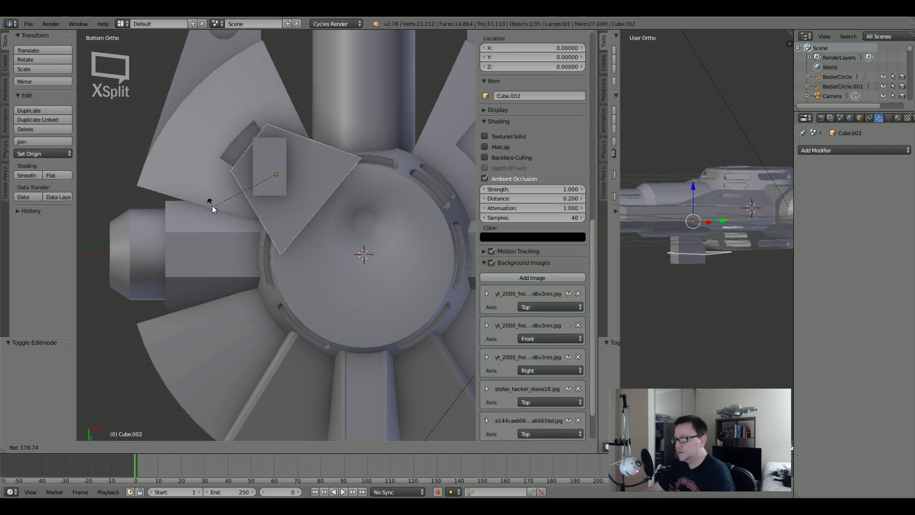
{"action": "left_click", "coordinate": [218, 201]}
{"action": "key", "text": "g"}
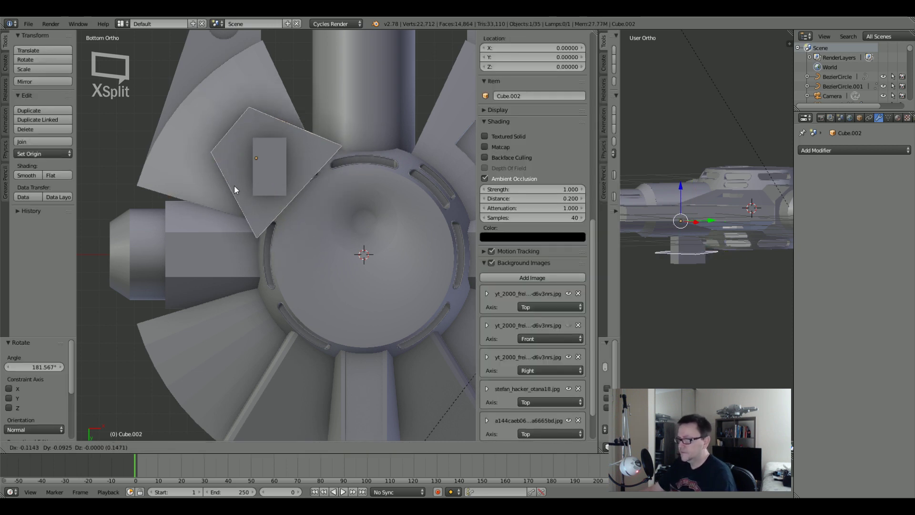
{"action": "key", "text": "Escape"}
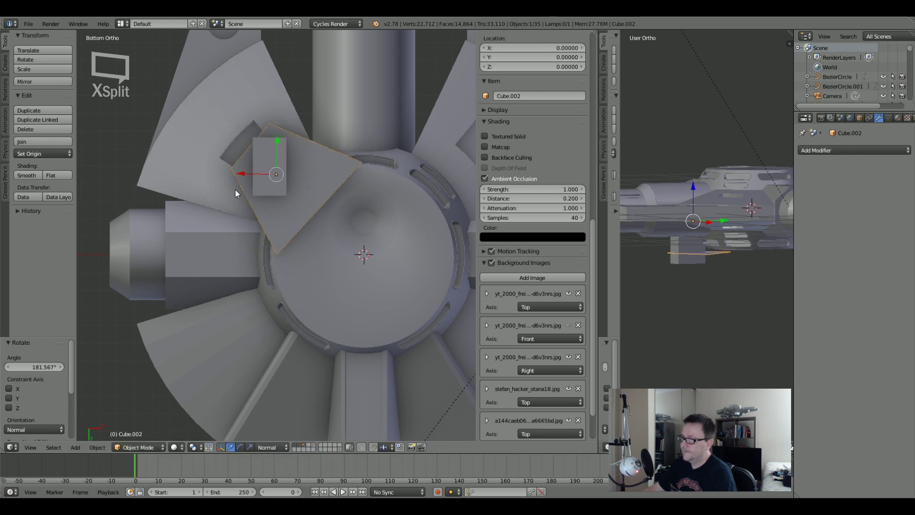
{"action": "key", "text": "ctrl+z"}
Knife-cut the diamond plane horizontally just below its top corner, from the left edge to the right edge.
{"action": "scroll", "coordinate": [292, 178], "scroll_direction": "up", "scroll_amount": 5}
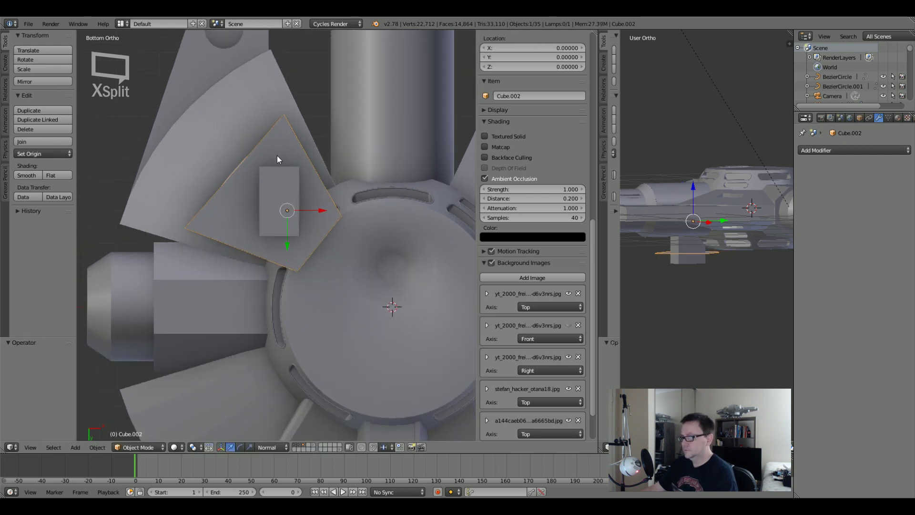
{"action": "key", "text": "Tab"}
{"action": "key", "text": "Tab"}
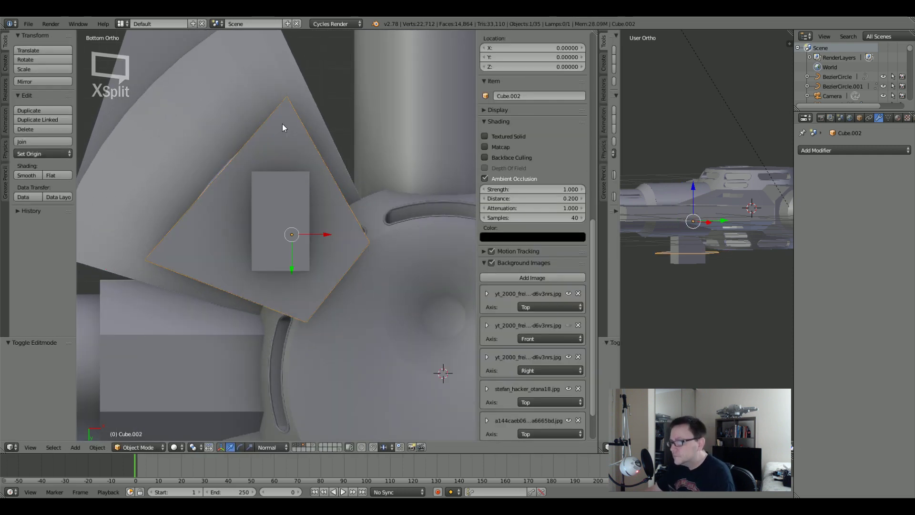
{"action": "middle_click_drag", "start_coordinate": [280, 160], "coordinate": [270, 126], "text": "shift"}
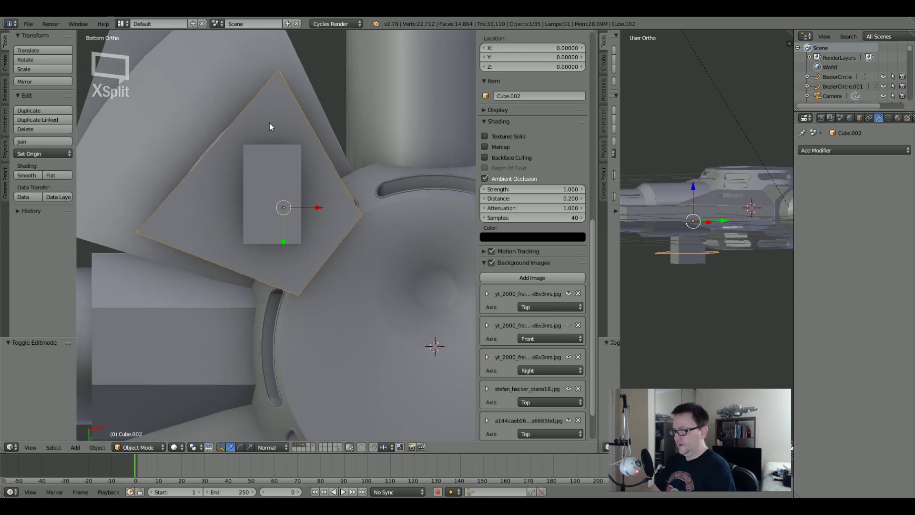
{"action": "key", "text": "Tab"}
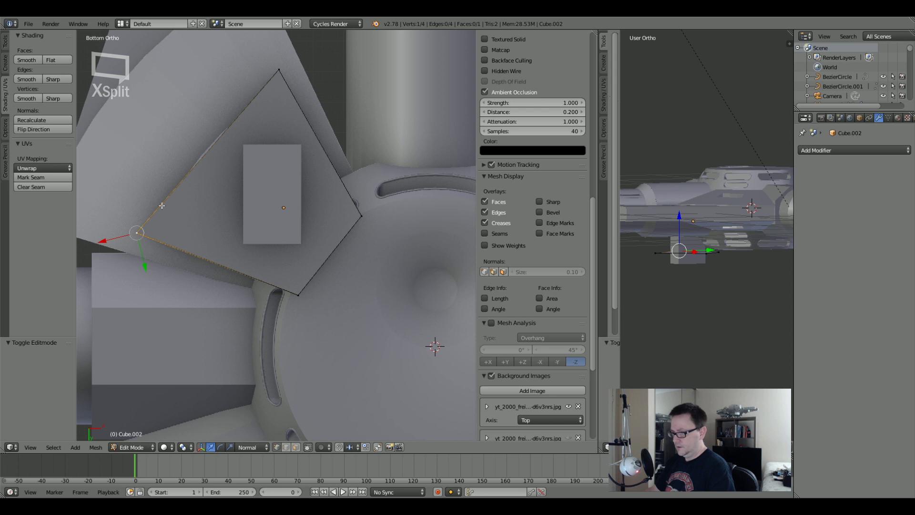
{"action": "key", "text": "k"}
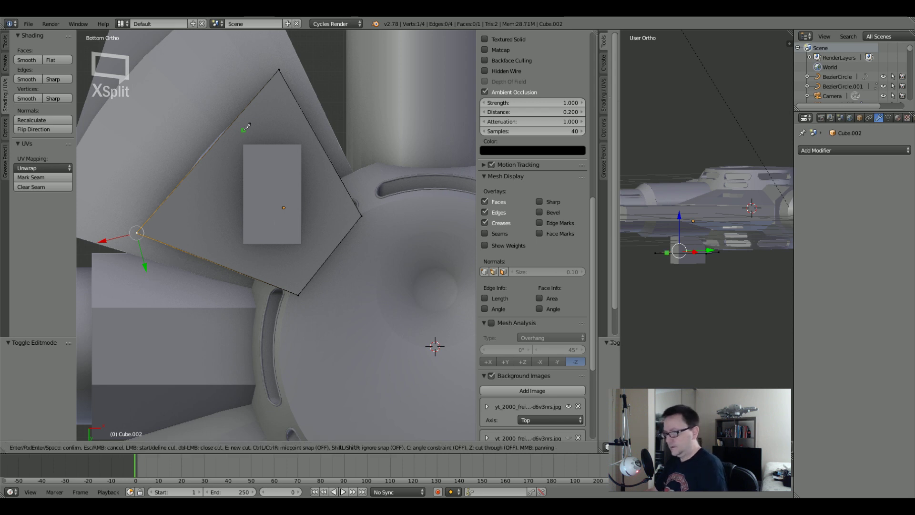
{"action": "left_click", "coordinate": [238, 101]}
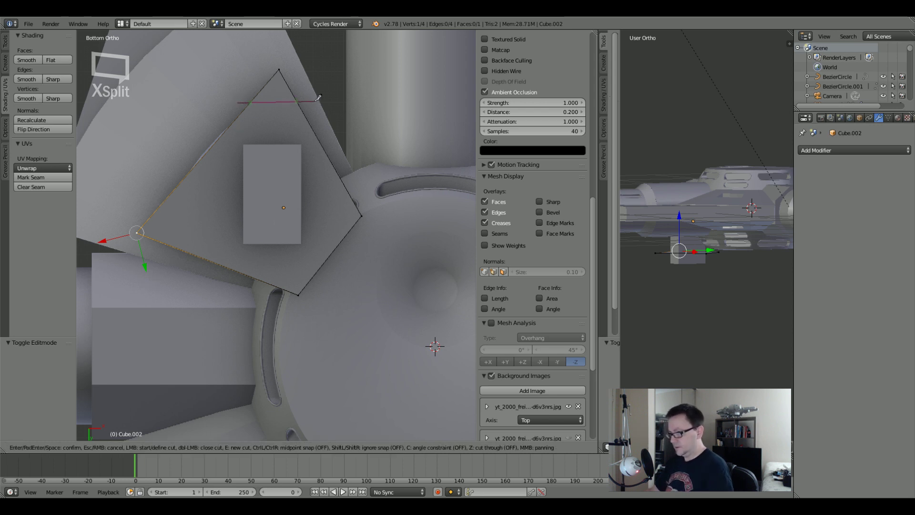
{"action": "left_click", "coordinate": [318, 98]}
{"action": "key", "text": "Return"}
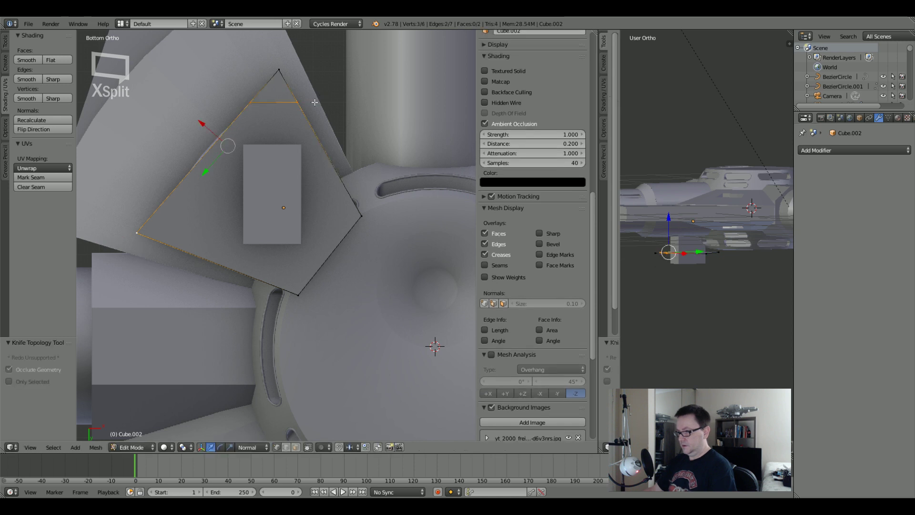
Knife-cut the diamond plane vertically just inside its left corner.
{"action": "key", "text": "k"}
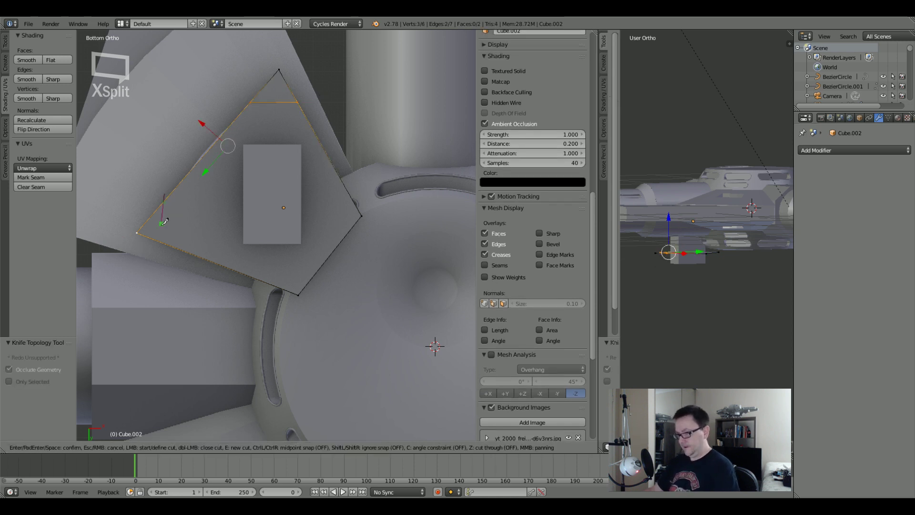
{"action": "left_click", "coordinate": [164, 244]}
{"action": "key", "text": "Return"}
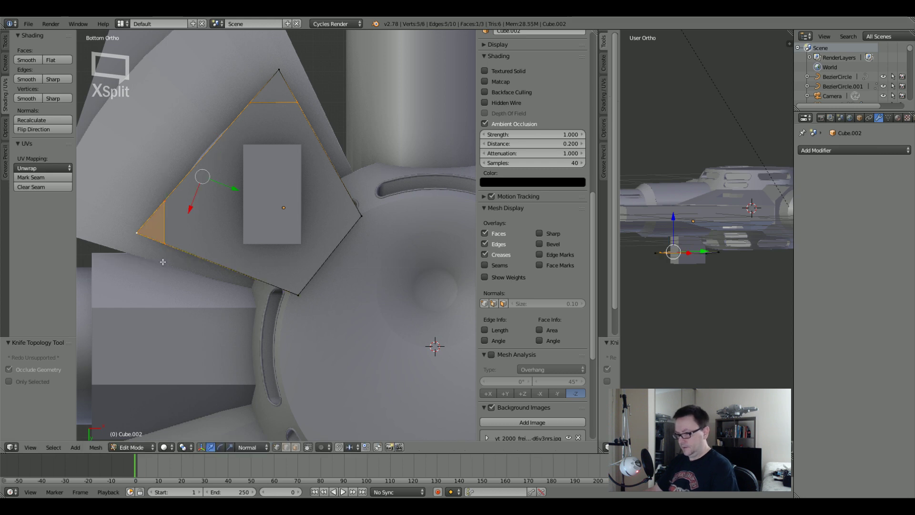
Delete the left and top tip vertices of the diamond plane to leave blunted corners.
{"action": "right_click", "coordinate": [137, 233]}
{"action": "right_click", "coordinate": [278, 70], "text": "shift"}
{"action": "key", "text": "x"}
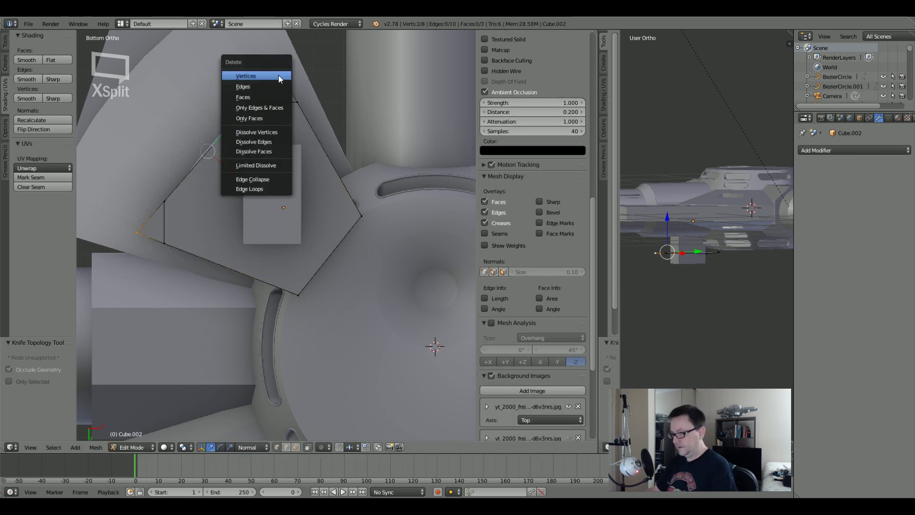
{"action": "left_click", "coordinate": [278, 75]}
{"action": "scroll", "coordinate": [292, 179], "scroll_direction": "down", "scroll_amount": 2}
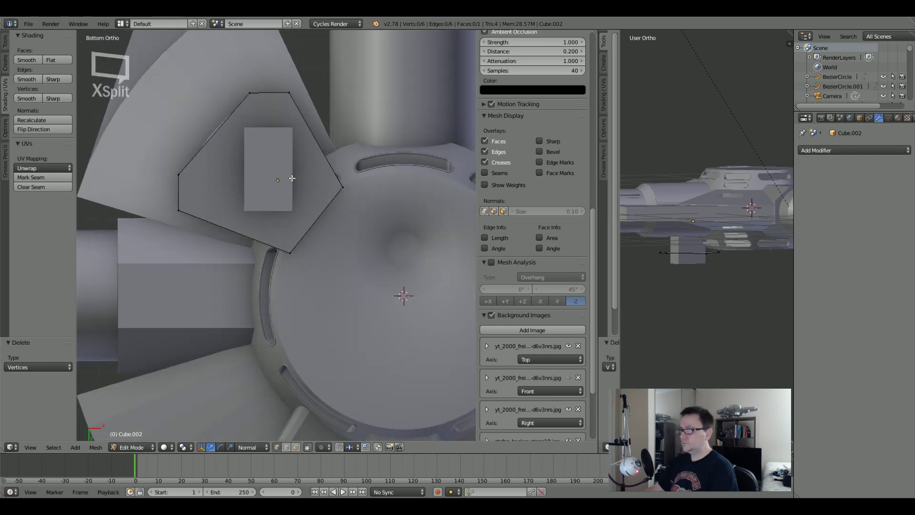
Nudge the left vertex of the plane's blunted top edge by about X 0.0004 and Y -0.0007.
{"action": "right_click", "coordinate": [258, 96]}
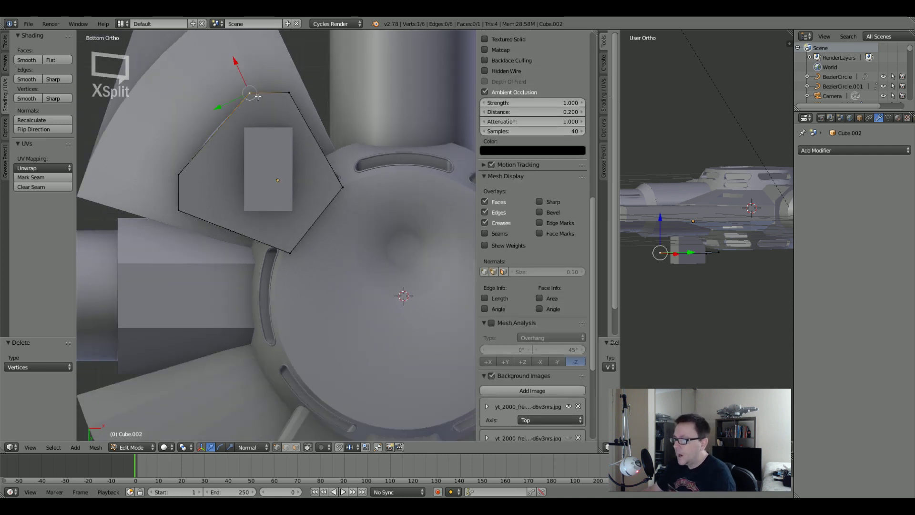
{"action": "scroll", "coordinate": [249, 83], "scroll_direction": "up", "scroll_amount": 5}
{"action": "key", "text": "g"}
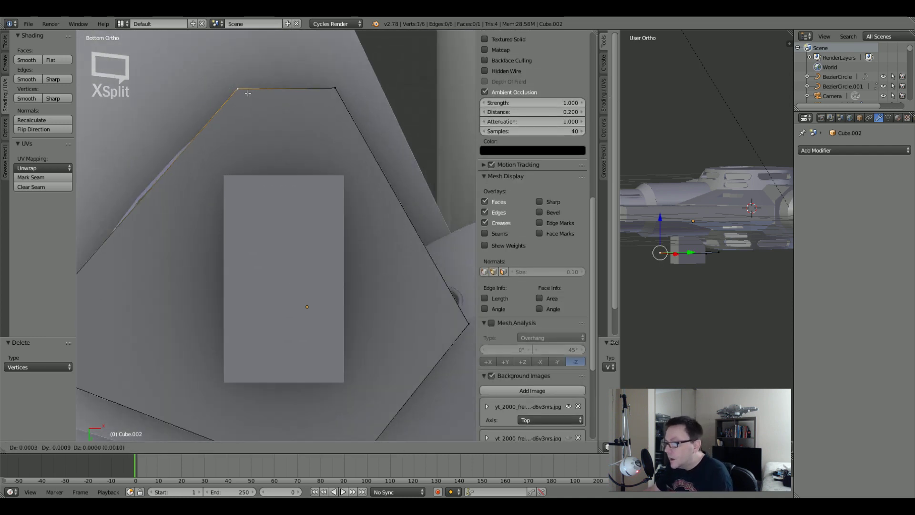
{"action": "left_click", "coordinate": [248, 94]}
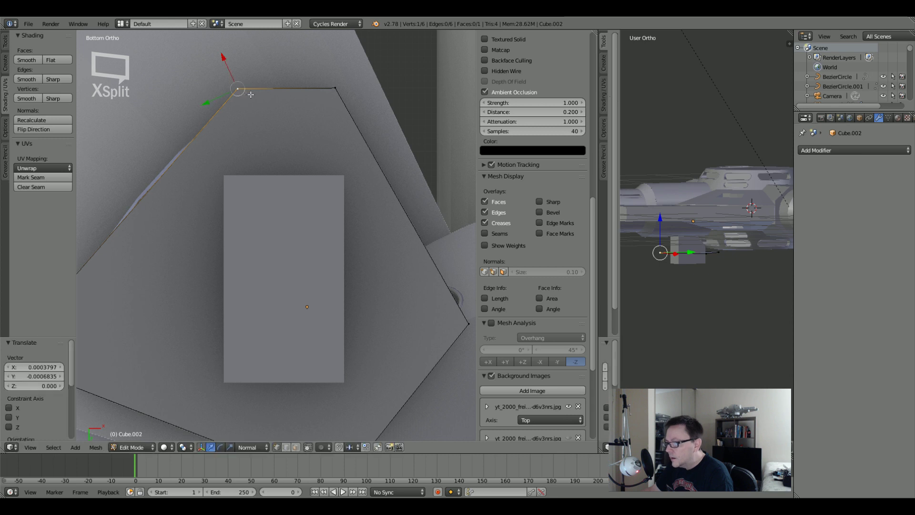
Align the two vertices of the plate's blunted top edge by scaling them to 0 along global Y.
{"action": "right_click", "coordinate": [333, 88], "text": "shift"}
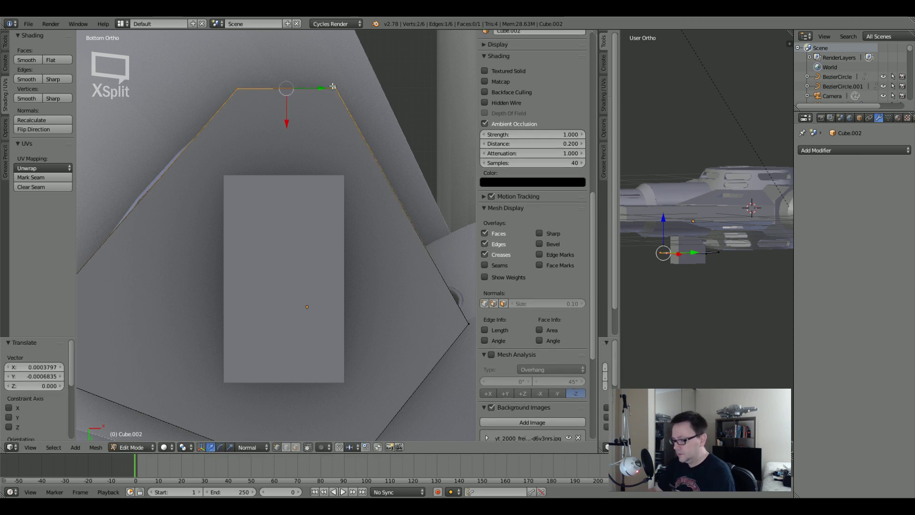
{"action": "key", "text": "s"}
{"action": "key", "text": "y"}
{"action": "key", "text": "0"}
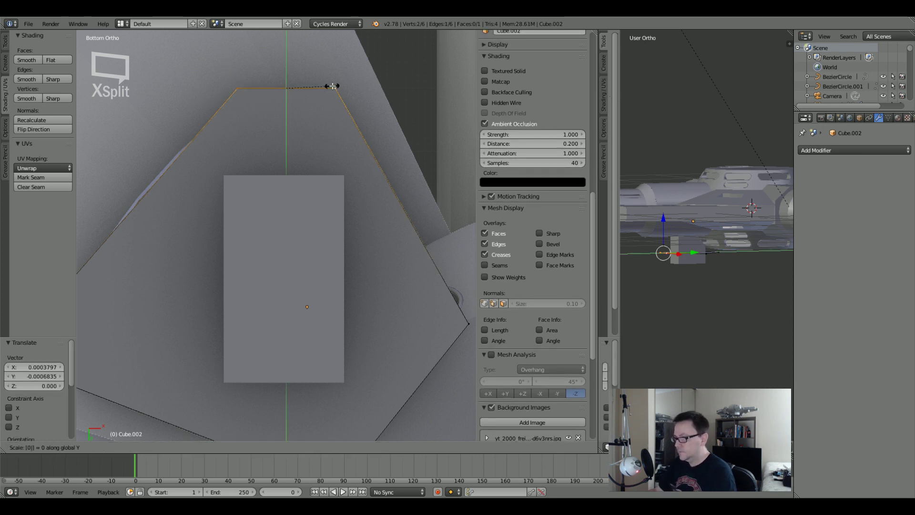
{"action": "key", "text": "Return"}
{"action": "scroll", "coordinate": [351, 92], "scroll_direction": "down", "scroll_amount": 2}
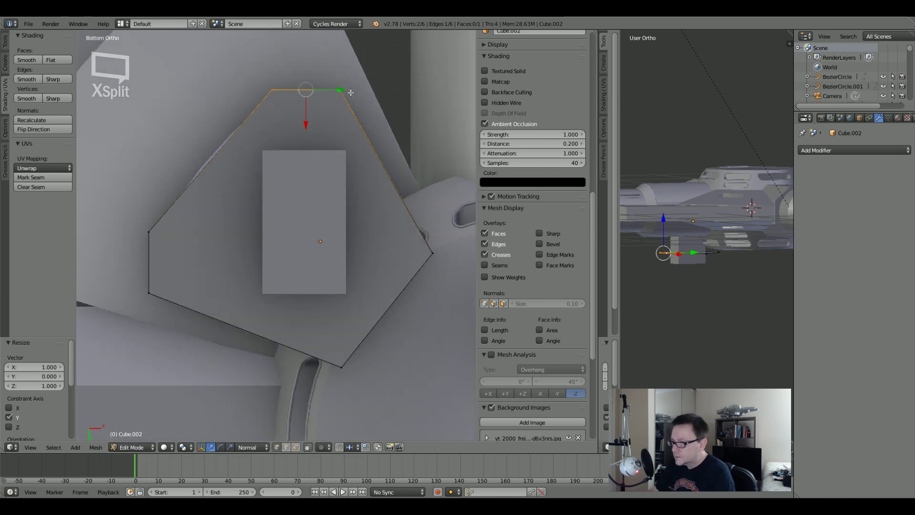
Move the plate's blunted top edge outward along its normal-orientation X axis by about 0.005.
{"action": "key", "text": "g"}
{"action": "key", "text": "x"}
{"action": "key", "text": "x"}
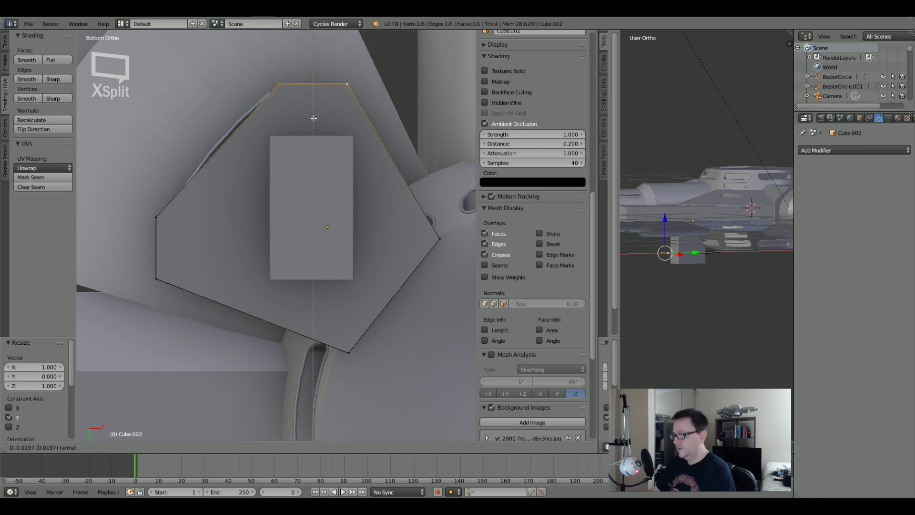
{"action": "left_click", "coordinate": [313, 107]}
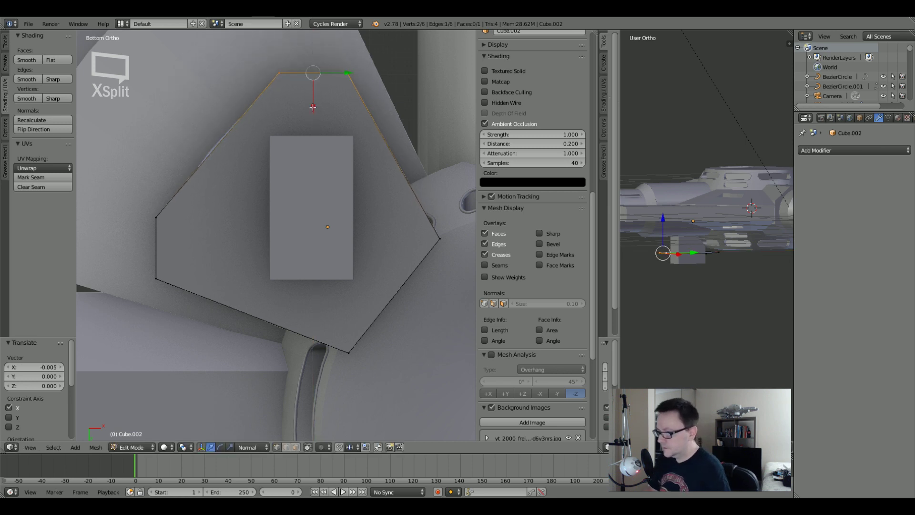
{"action": "scroll", "coordinate": [305, 114], "scroll_direction": "down", "scroll_amount": 3}
{"action": "scroll", "coordinate": [299, 119], "scroll_direction": "down", "scroll_amount": 1}
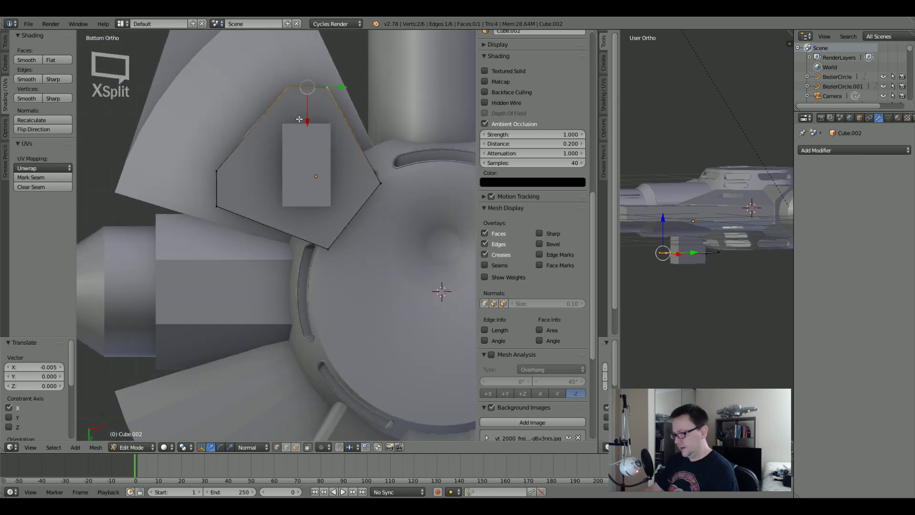
Move the plate's vertical left edge inward and upward by about X 0.144 and Y -0.187.
{"action": "right_click", "coordinate": [217, 188]}
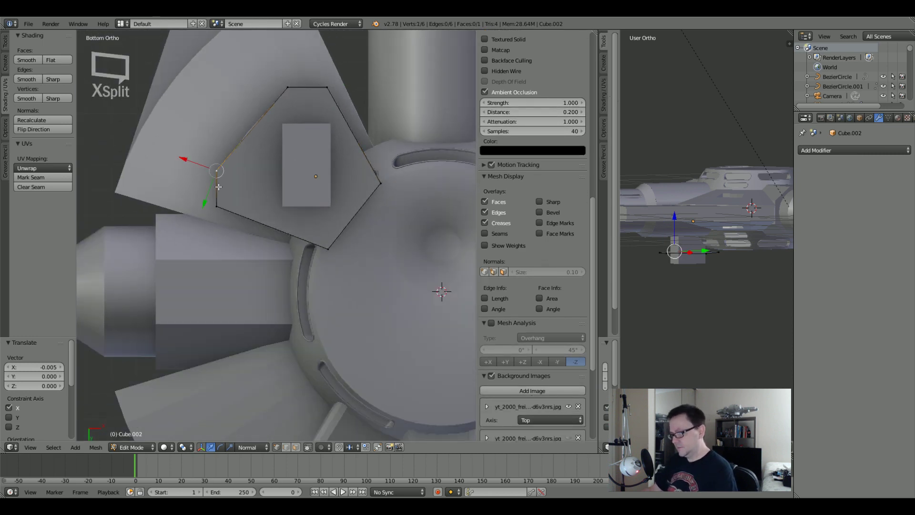
{"action": "key", "text": "g"}
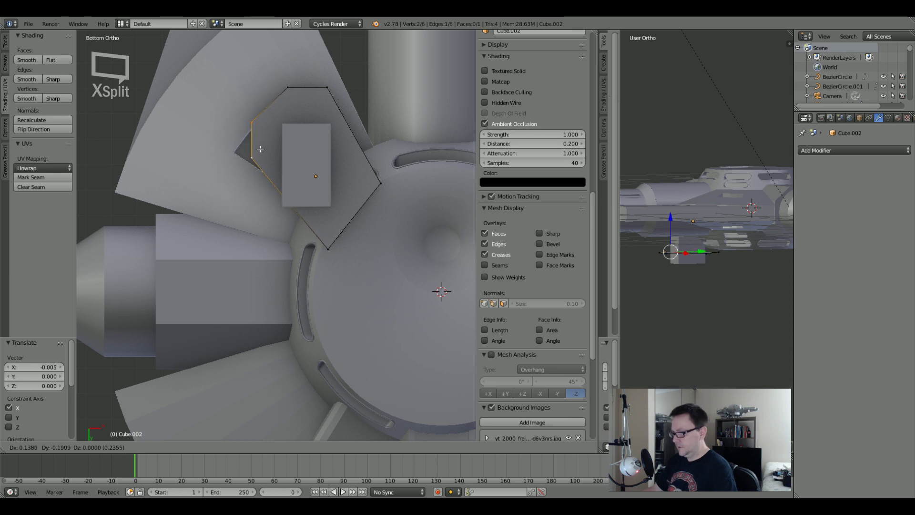
{"action": "left_click", "coordinate": [262, 150]}
Move the lower vertex of the plate's left edge down along global Y by about 0.23 and deselect everything.
{"action": "right_click", "coordinate": [261, 150]}
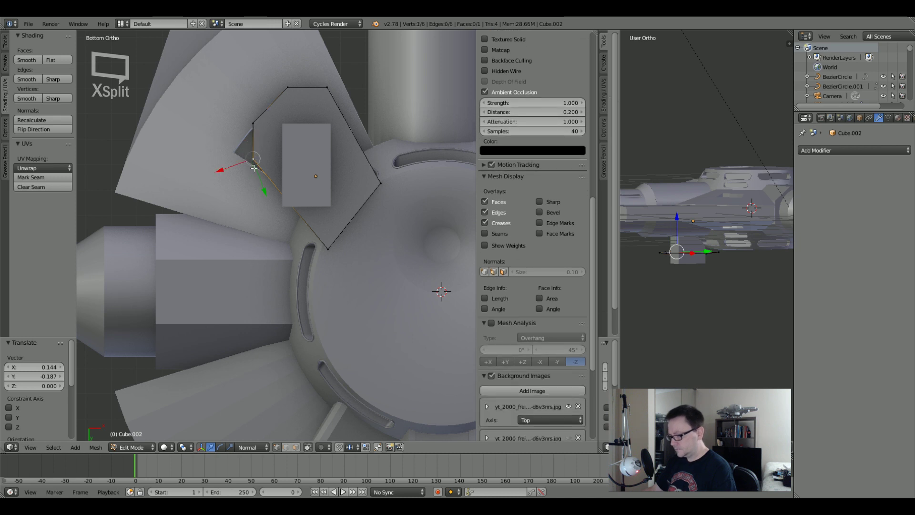
{"action": "key", "text": "g"}
{"action": "key", "text": "y"}
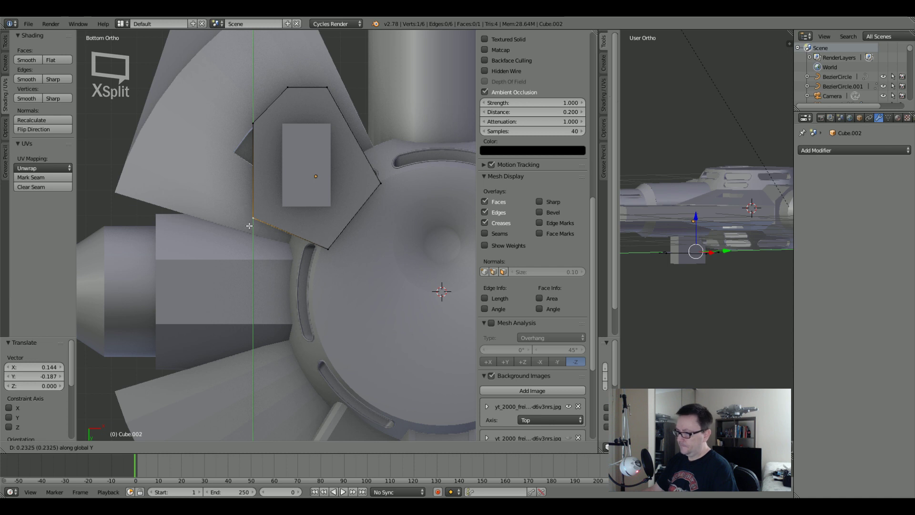
{"action": "left_click", "coordinate": [249, 226]}
{"action": "key", "text": "a"}
{"action": "scroll", "coordinate": [532, 191], "scroll_direction": "down", "scroll_amount": 3}
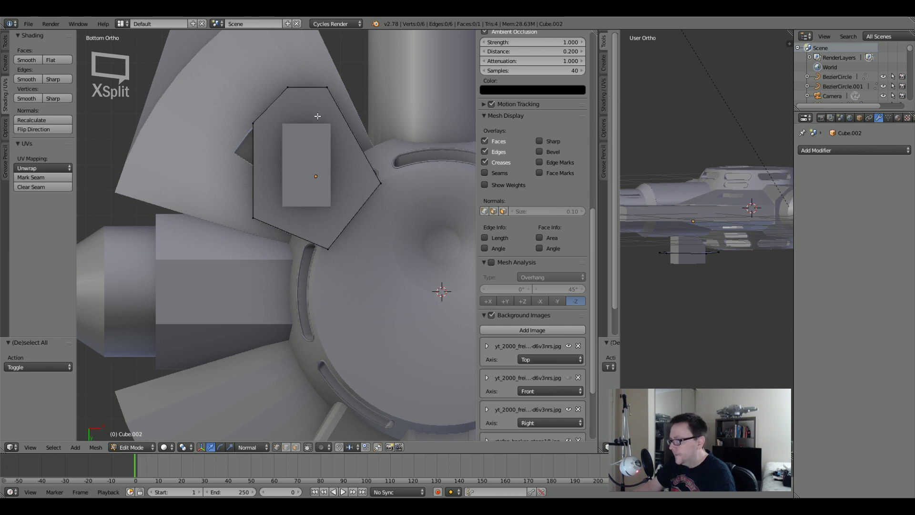
Select the whole plate and raise it toward the hull by about 0.064 along Z in the right orthographic view.
{"action": "key", "text": "a"}
{"action": "key", "text": "KP_Decimal"}
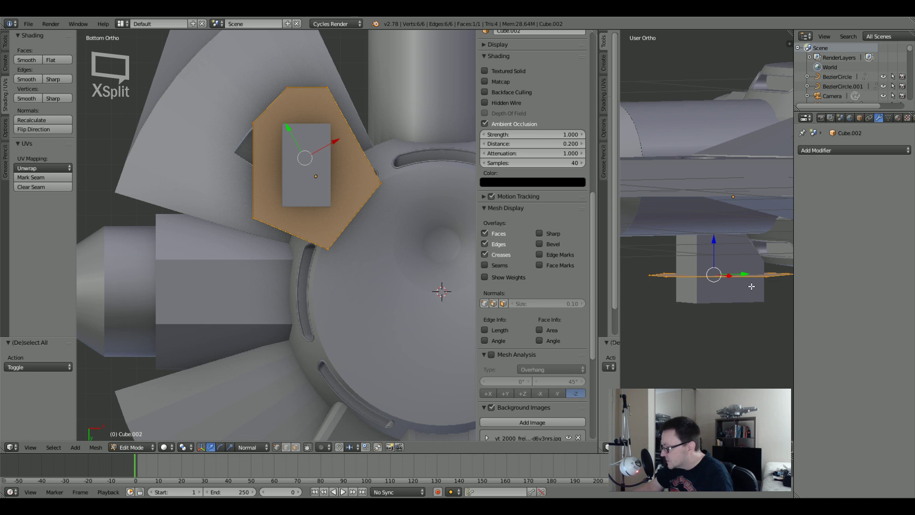
{"action": "key", "text": "KP_3"}
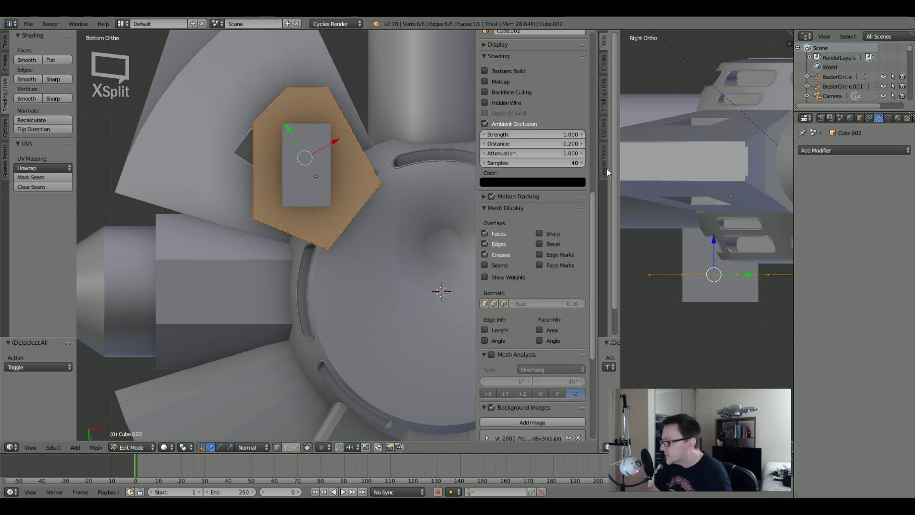
{"action": "left_click_drag", "start_coordinate": [599, 171], "coordinate": [444, 174]}
{"action": "middle_click_drag", "start_coordinate": [533, 198], "coordinate": [512, 154], "text": "shift"}
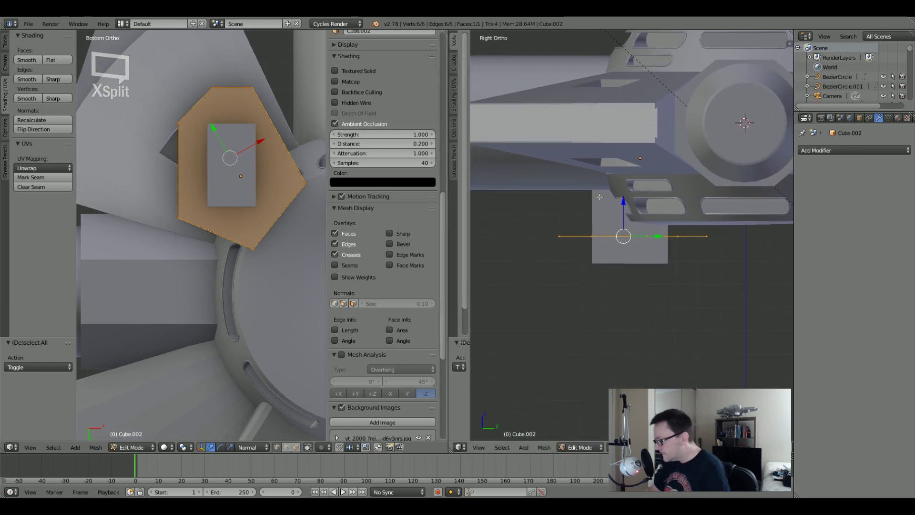
{"action": "scroll", "coordinate": [618, 230], "scroll_direction": "up", "scroll_amount": 1}
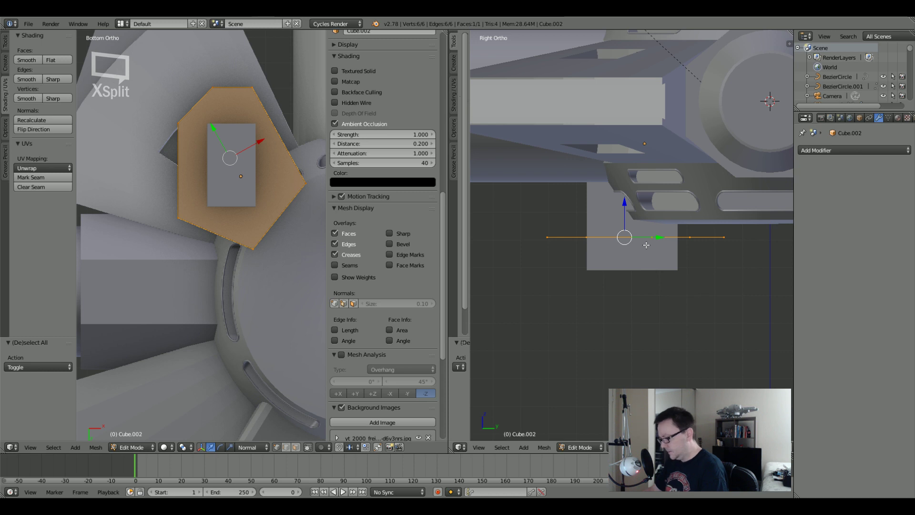
{"action": "key", "text": "g"}
{"action": "key", "text": "z"}
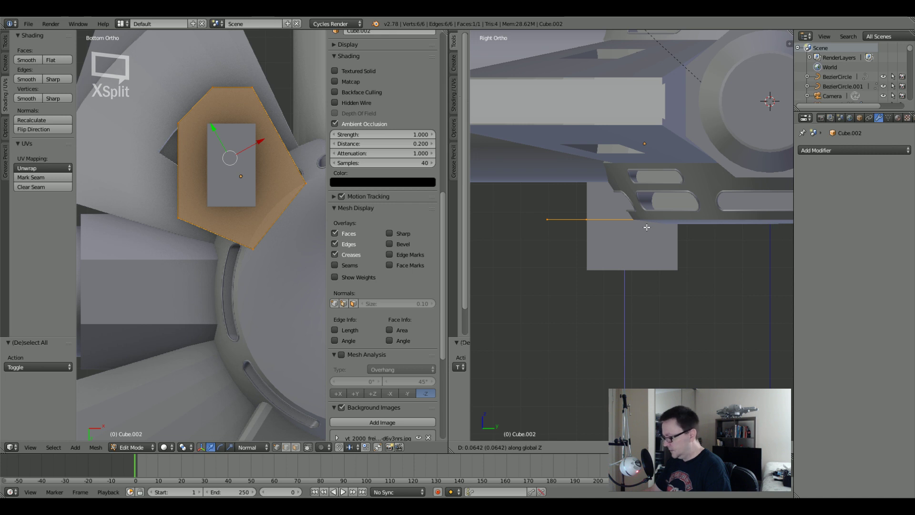
{"action": "left_click", "coordinate": [646, 227]}
Extrude the plate about 0.144 up into the hull, recalculate its normals outward and return to Object Mode.
{"action": "key", "text": "e"}
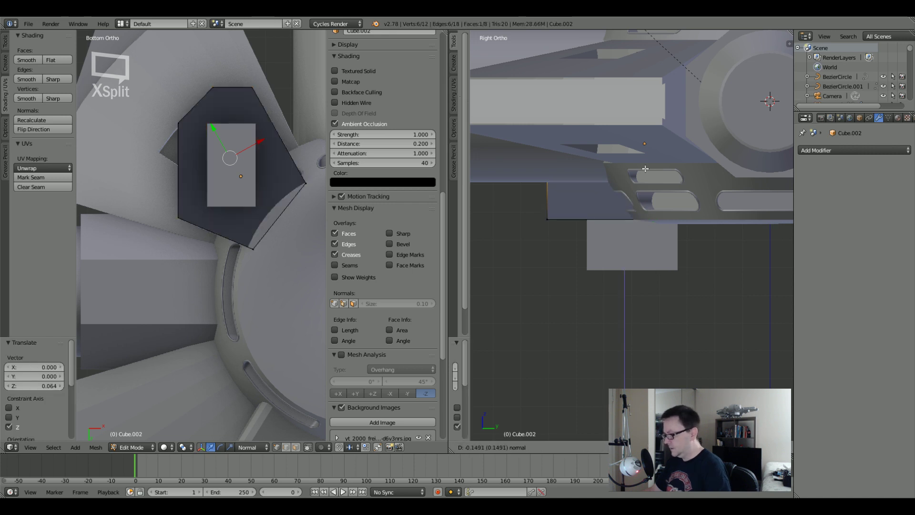
{"action": "left_click", "coordinate": [653, 170]}
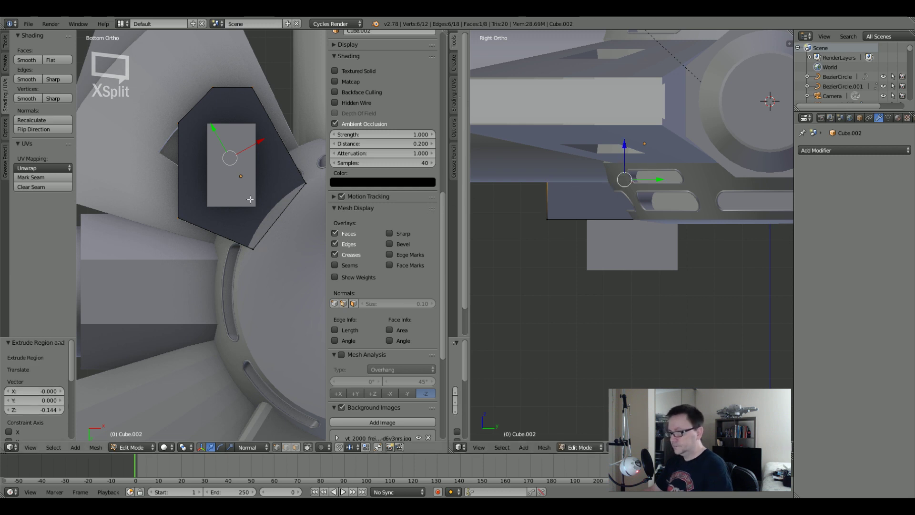
{"action": "key", "text": "a"}
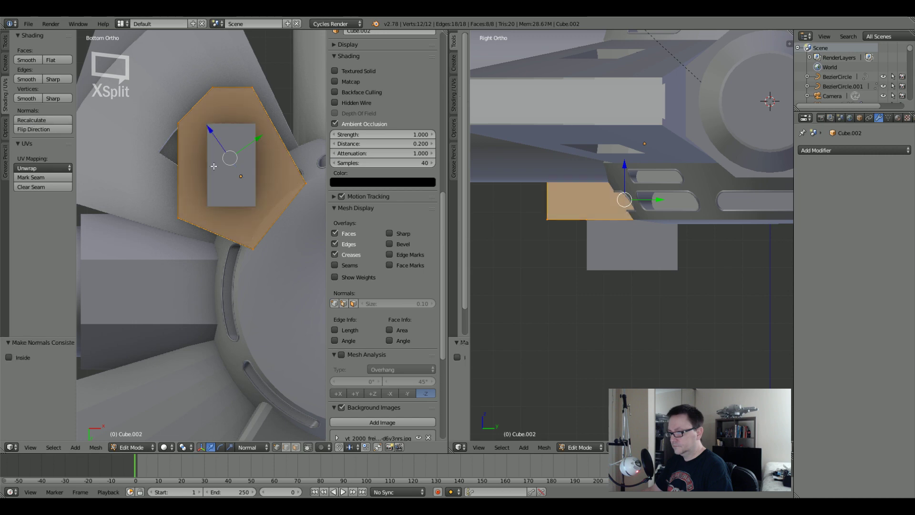
{"action": "key", "text": "z"}
{"action": "key", "text": "a"}
{"action": "key", "text": "z"}
{"action": "key", "text": "Tab"}
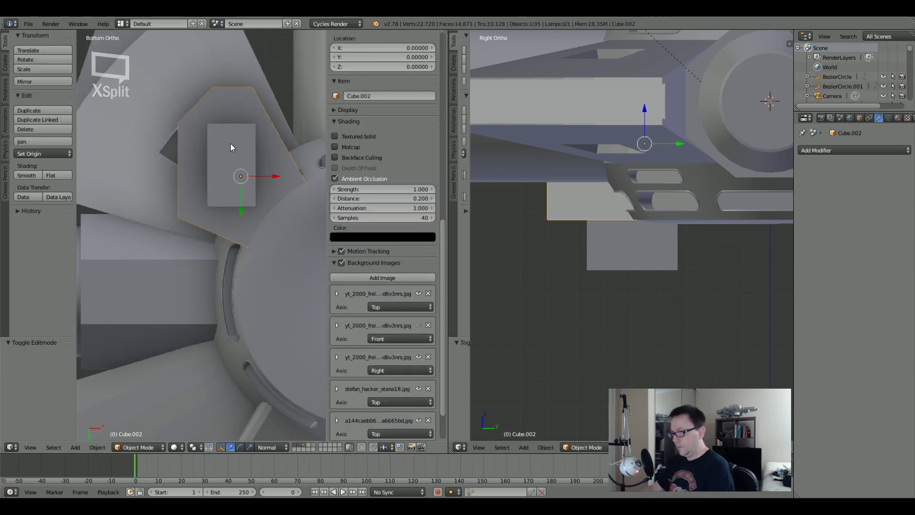
Move the extruded plate's upper face up by about 0.165 along Z and return to Object Mode.
{"action": "key", "text": "ctrl+space"}
{"action": "middle_click_drag", "start_coordinate": [231, 147], "coordinate": [200, 207]}
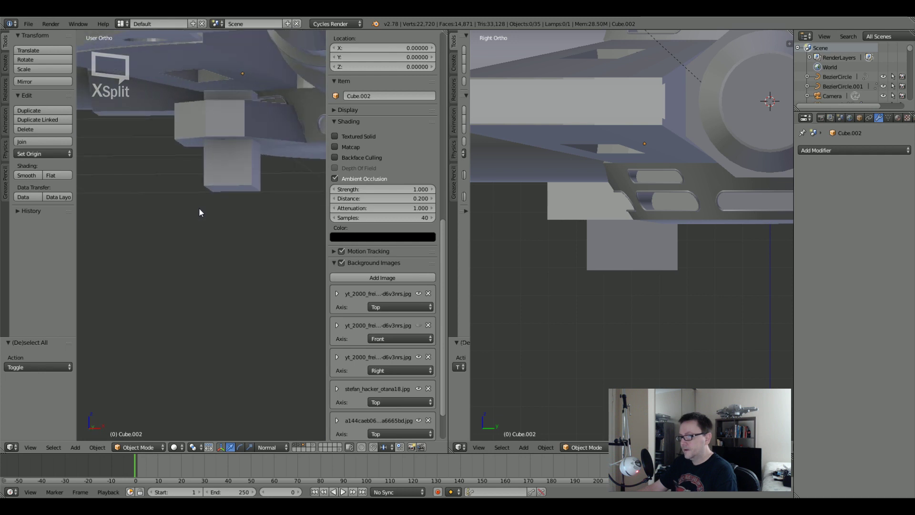
{"action": "key", "text": "Tab"}
{"action": "right_click", "coordinate": [231, 101]}
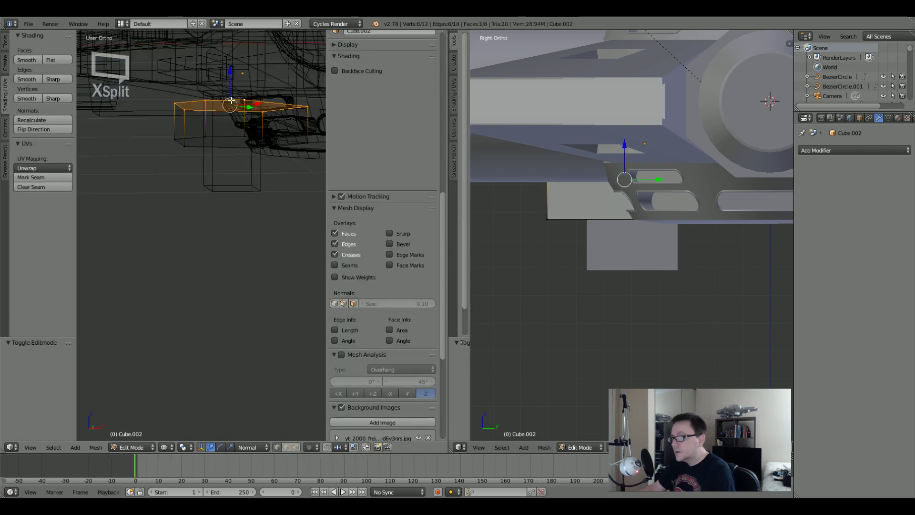
{"action": "key", "text": "e"}
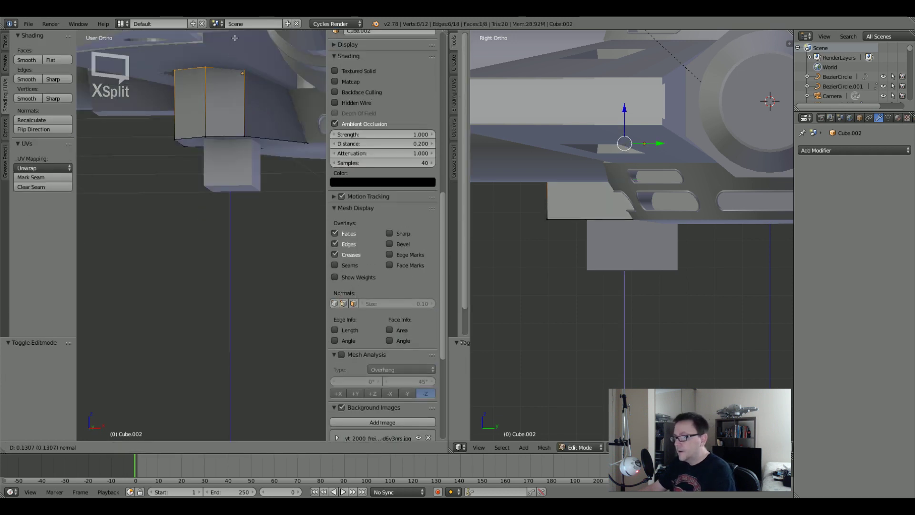
{"action": "left_click", "coordinate": [235, 438]}
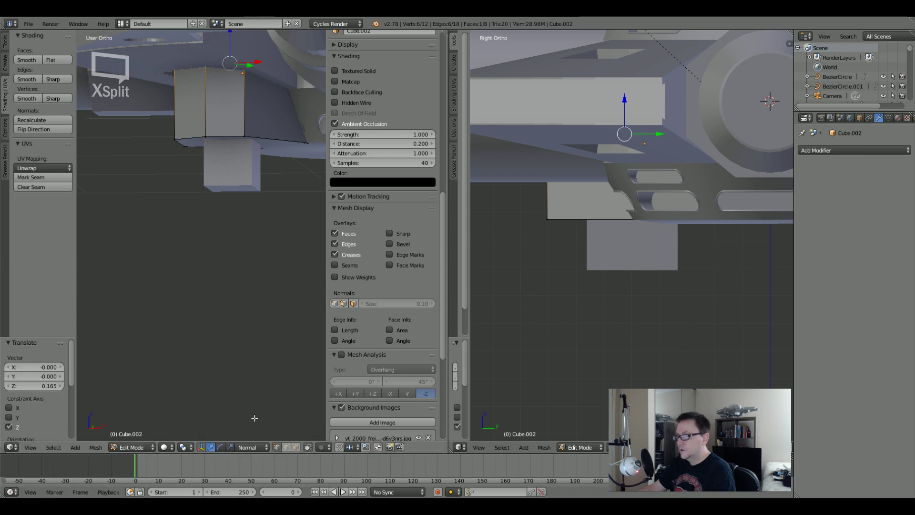
{"action": "key", "text": "Tab"}
{"action": "middle_click_drag", "start_coordinate": [249, 265], "coordinate": [269, 240]}
{"action": "scroll", "coordinate": [268, 241], "scroll_direction": "down", "scroll_amount": 3}
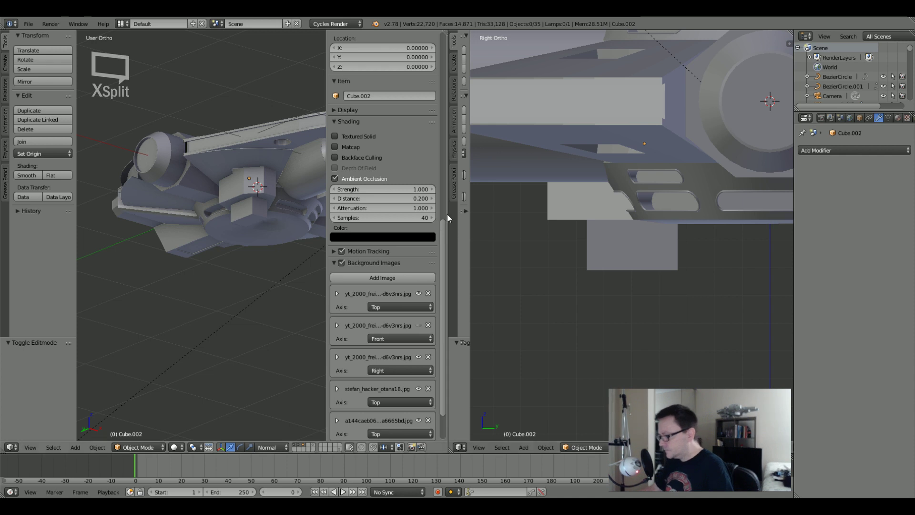
Select the plate object and apply its rotation and scale.
{"action": "left_click_drag", "start_coordinate": [447, 214], "coordinate": [608, 216]}
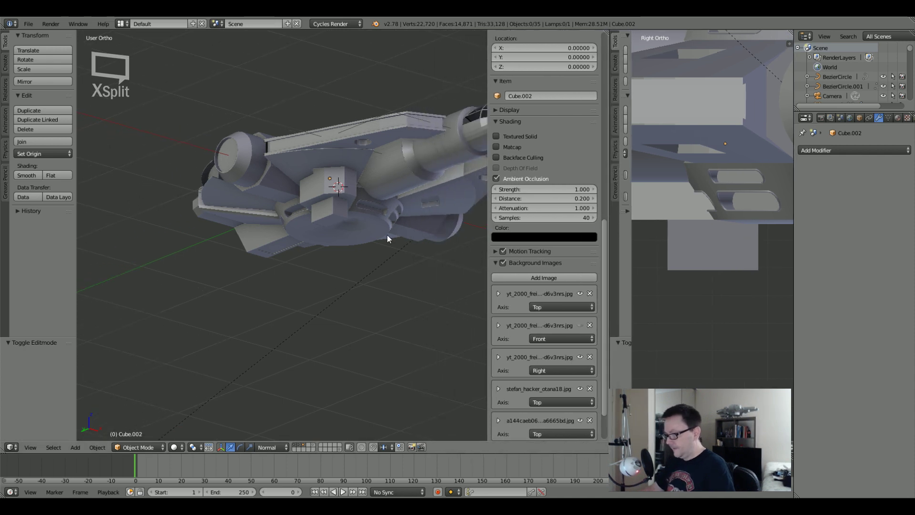
{"action": "right_click", "coordinate": [315, 181]}
{"action": "key", "text": "ctrl+a"}
{"action": "left_click", "coordinate": [316, 179]}
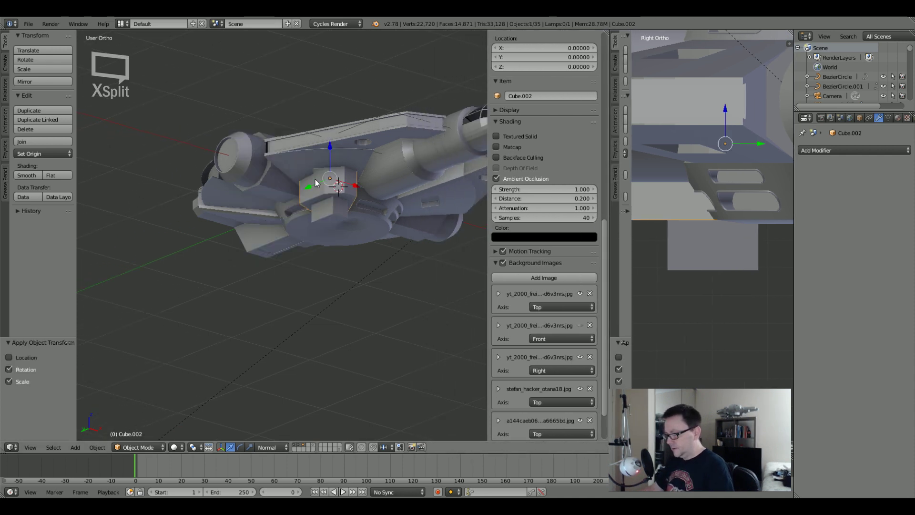
Set the plate's origin to the 3D cursor and add a Mirror modifier across the X axis.
{"action": "middle_click_drag", "start_coordinate": [357, 206], "coordinate": [358, 233]}
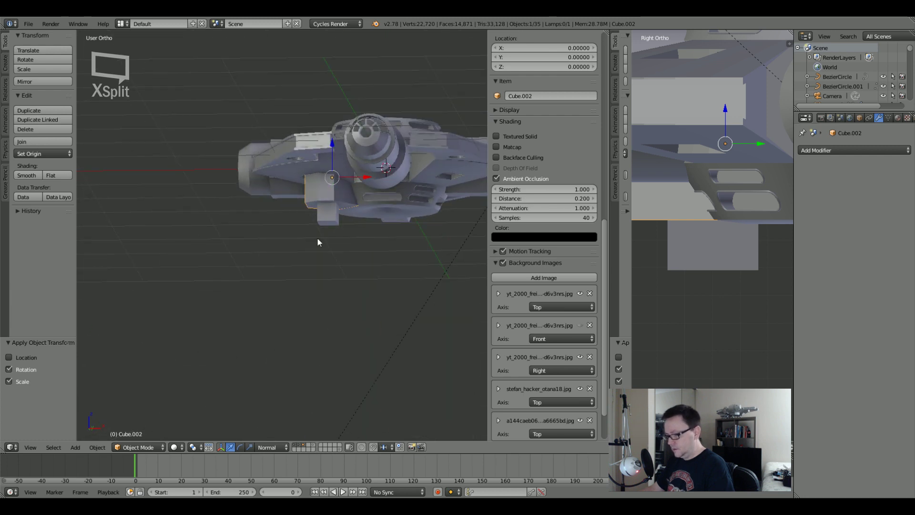
{"action": "key", "text": "shift+s"}
{"action": "left_click", "coordinate": [37, 153]}
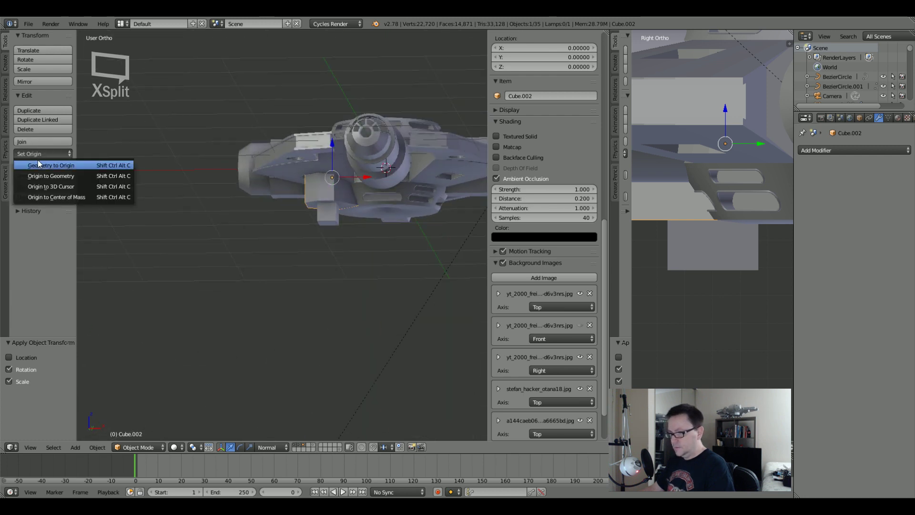
{"action": "left_click", "coordinate": [47, 185]}
{"action": "left_click", "coordinate": [834, 151]}
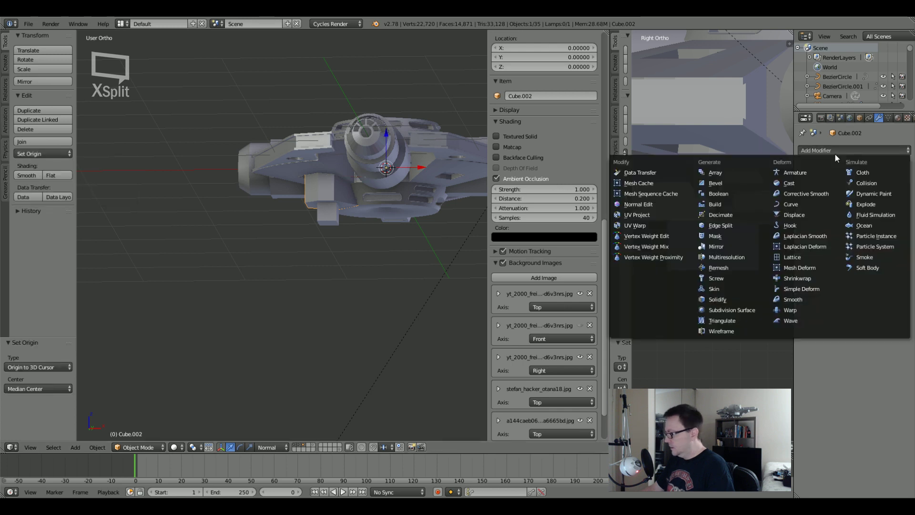
{"action": "left_click", "coordinate": [722, 248]}
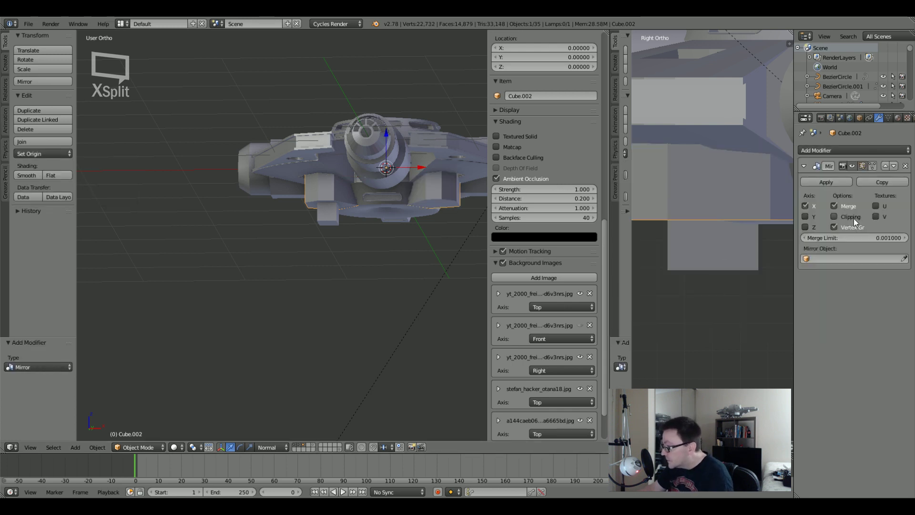
Open the mirrored plate in Edit Mode with its underside in view.
{"action": "middle_click_drag", "start_coordinate": [409, 212], "coordinate": [322, 159]}
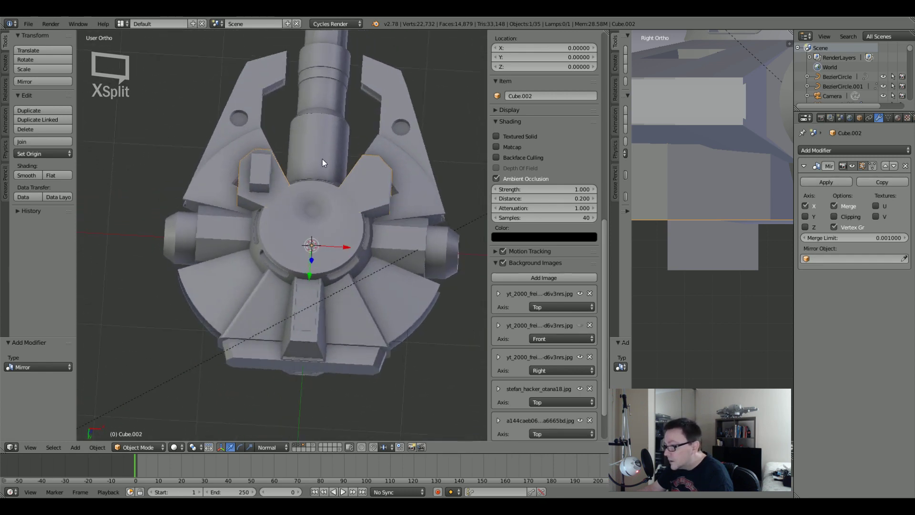
{"action": "scroll", "coordinate": [322, 162], "scroll_direction": "up", "scroll_amount": 3}
{"action": "key", "text": "Tab"}
{"action": "middle_click_drag", "start_coordinate": [137, 190], "coordinate": [279, 203], "text": "shift"}
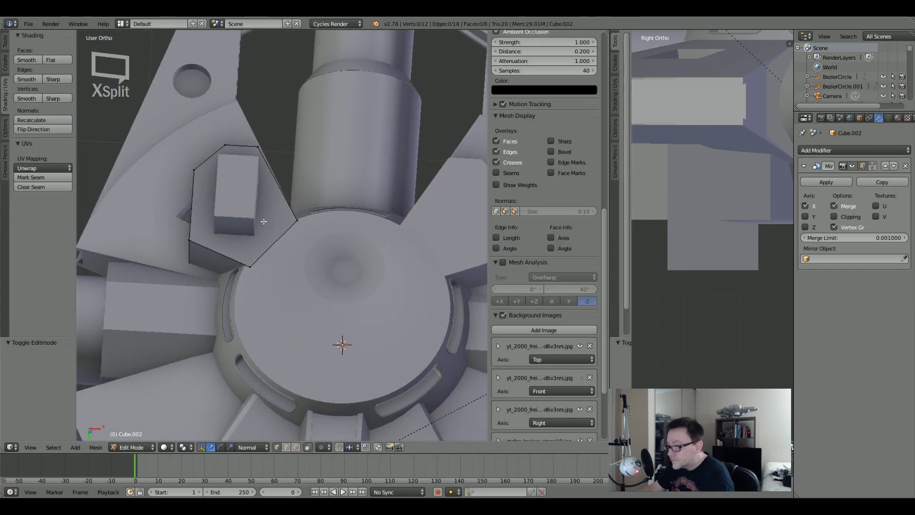
Try to move the plate's outer bottom edge about 0.067 along X, and undo the move.
{"action": "right_click", "coordinate": [189, 230]}
{"action": "right_click", "coordinate": [201, 173], "text": "shift"}
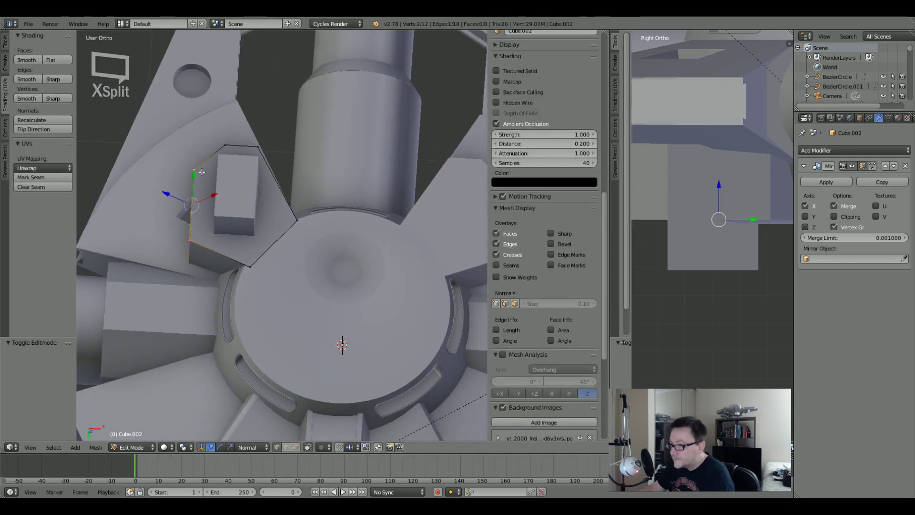
{"action": "middle_click_drag", "start_coordinate": [217, 193], "coordinate": [230, 150]}
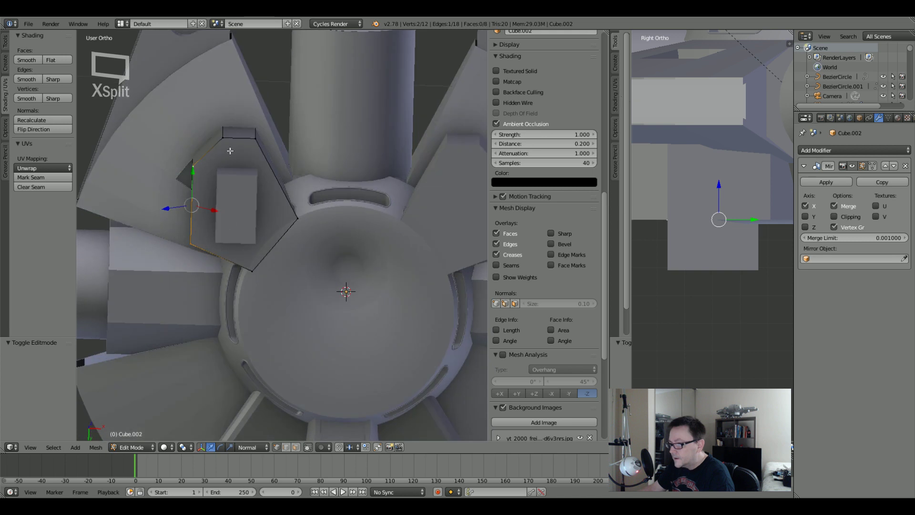
{"action": "key", "text": "ctrl+z"}
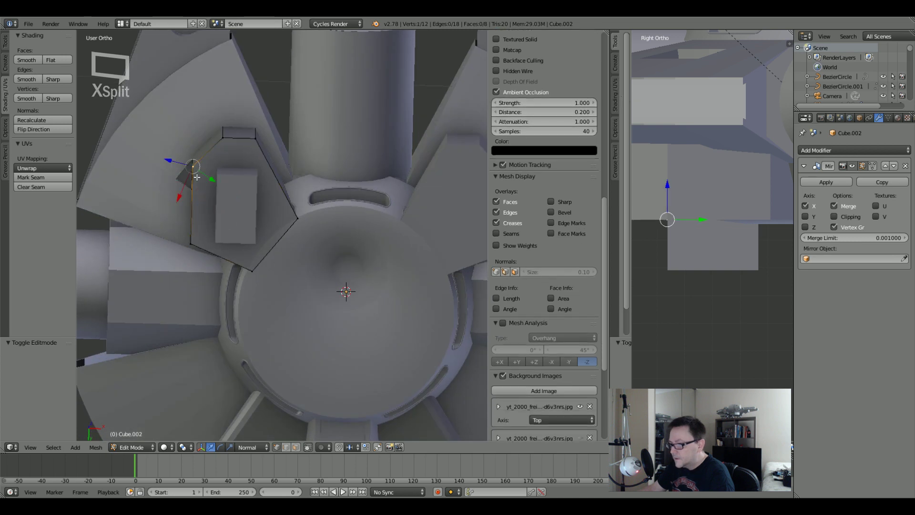
{"action": "middle_click_drag", "start_coordinate": [219, 181], "coordinate": [212, 201]}
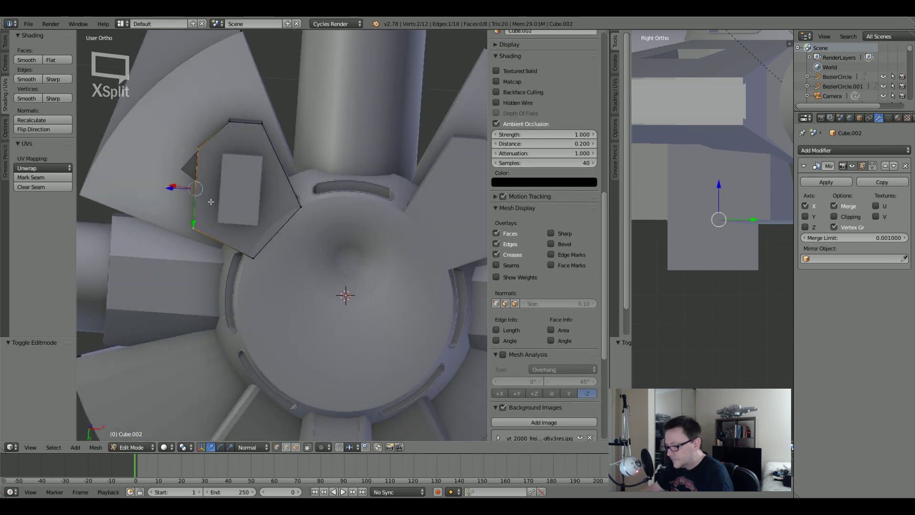
{"action": "key", "text": "g"}
{"action": "key", "text": "x"}
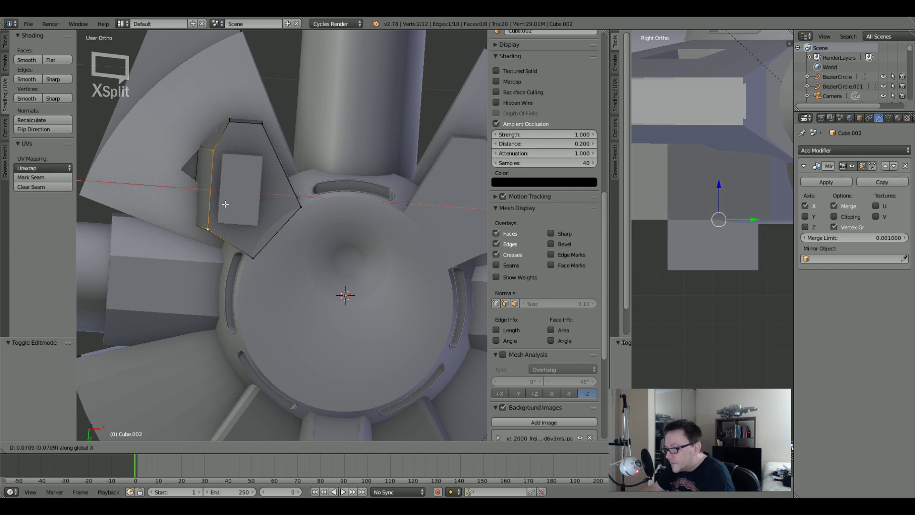
{"action": "left_click", "coordinate": [225, 198]}
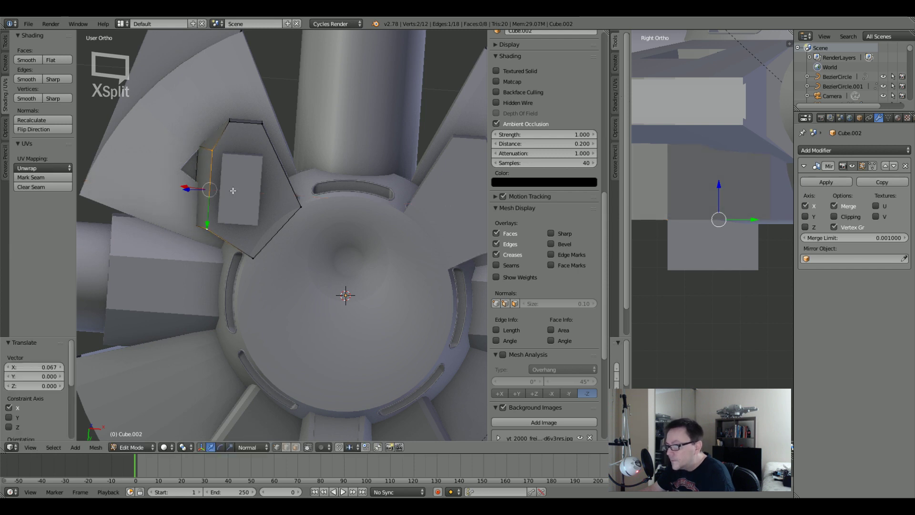
{"action": "key", "text": "ctrl+z"}
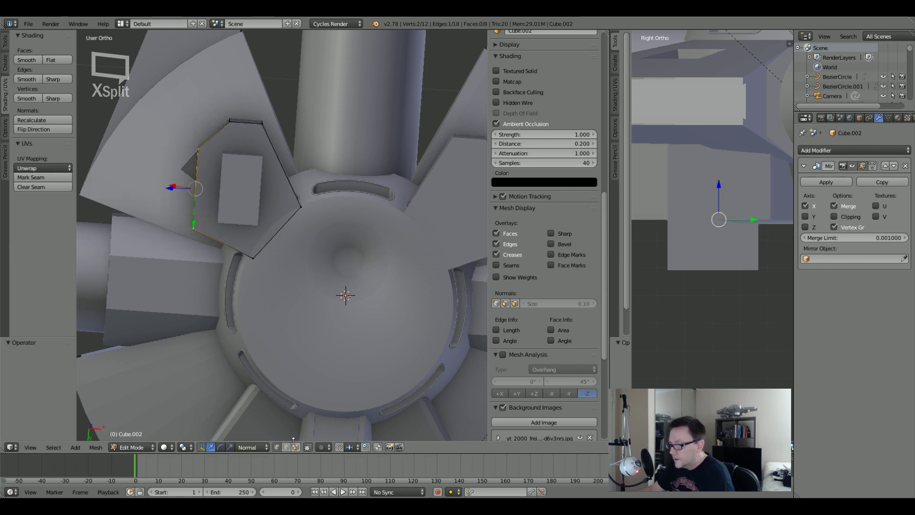
Scale the plate's bottom face to about 0.726 and again to about 0.97, and return to Object Mode.
{"action": "key", "text": "l"}
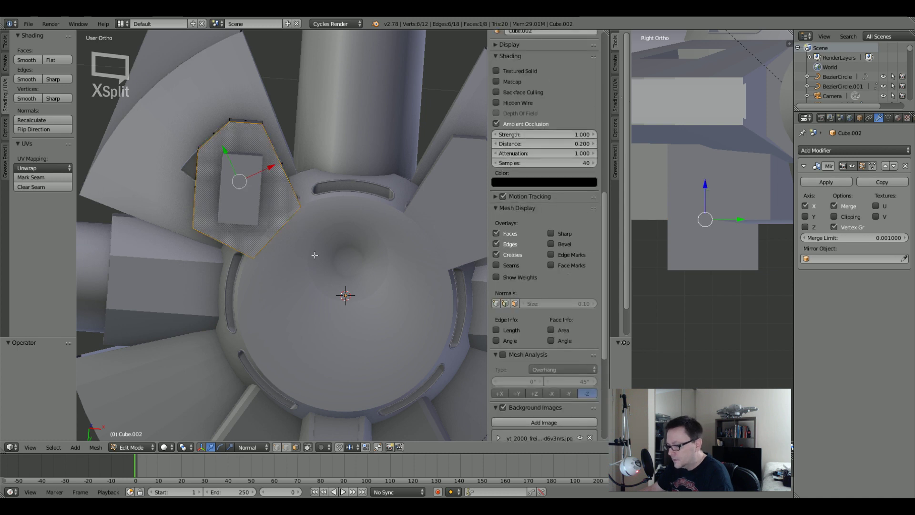
{"action": "key", "text": "s"}
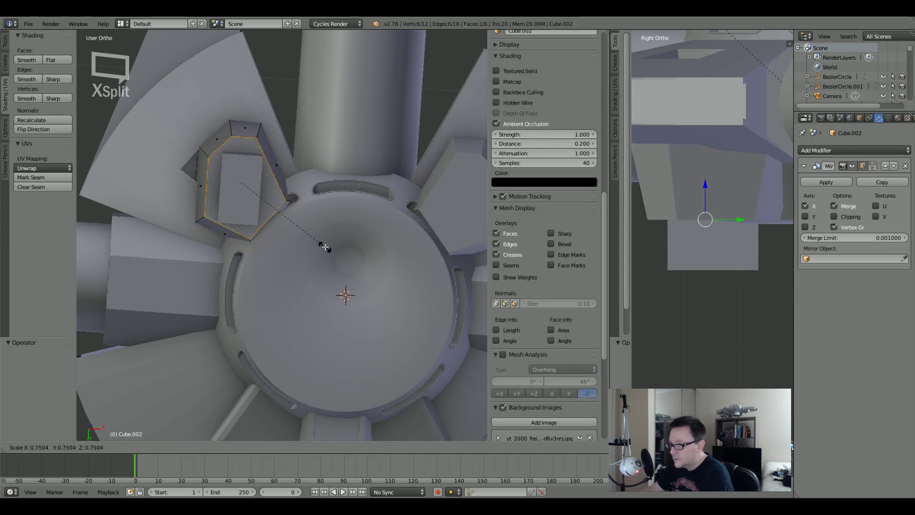
{"action": "left_click", "coordinate": [323, 243]}
{"action": "middle_click_drag", "start_coordinate": [323, 243], "coordinate": [272, 213]}
{"action": "key", "text": "s"}
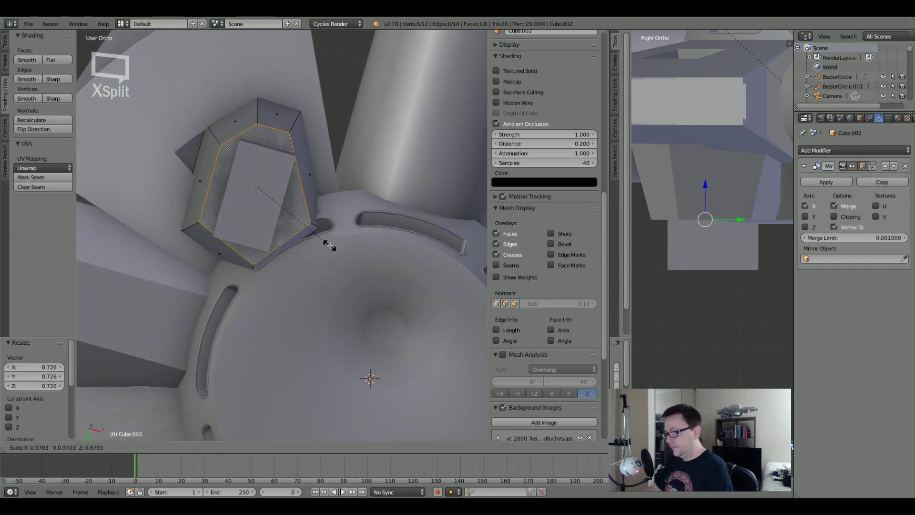
{"action": "left_click", "coordinate": [329, 245]}
{"action": "middle_click_drag", "start_coordinate": [329, 246], "coordinate": [366, 280]}
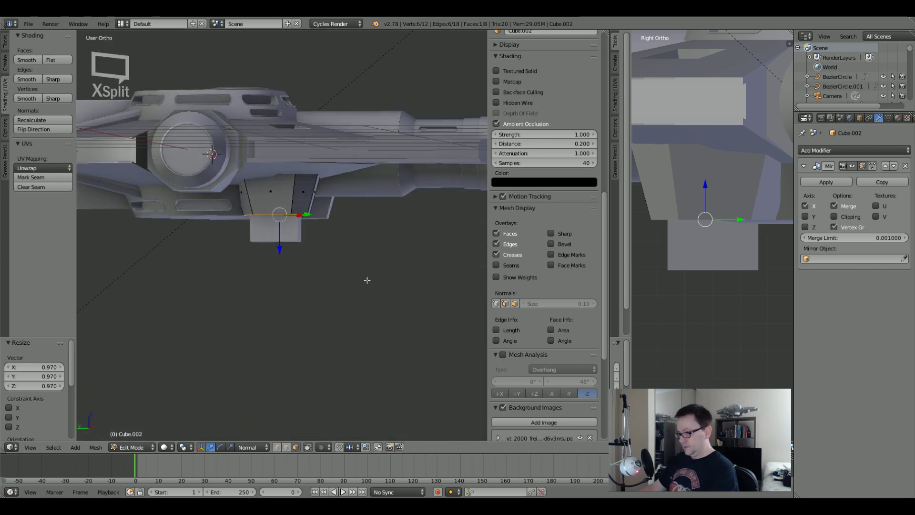
{"action": "key", "text": "KP_3"}
{"action": "key", "text": "a"}
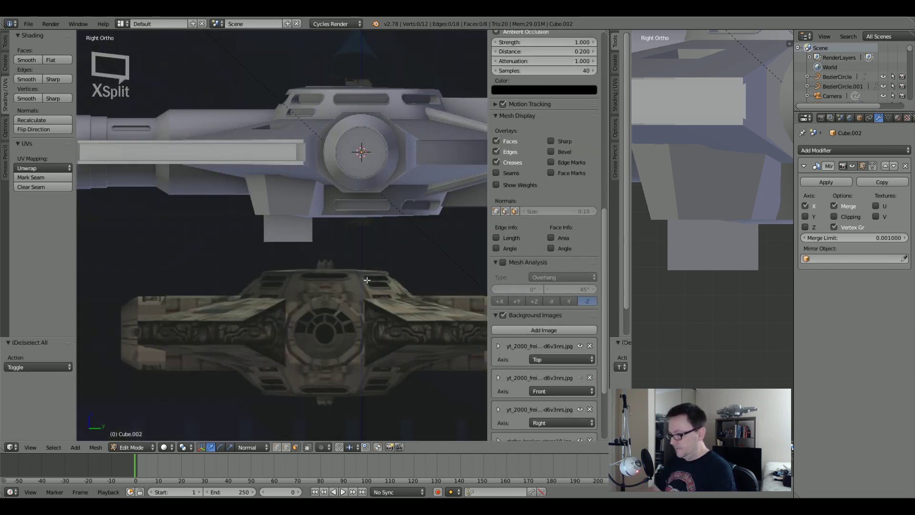
{"action": "scroll", "coordinate": [366, 279], "scroll_direction": "up", "scroll_amount": 2}
{"action": "key", "text": "Tab"}
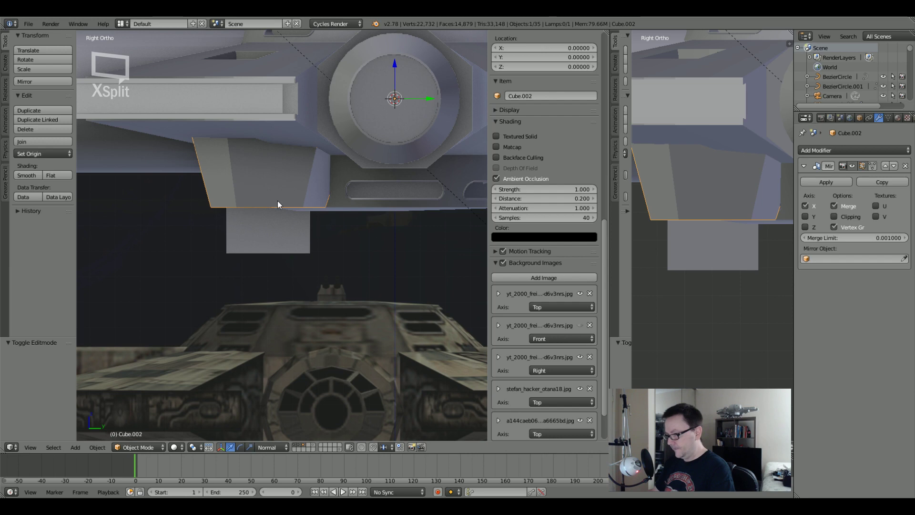
Select the tapered plate's bottom face in Edit Mode and switch to the left orthographic view.
{"action": "middle_click_drag", "start_coordinate": [278, 201], "coordinate": [263, 185]}
{"action": "key", "text": "Tab"}
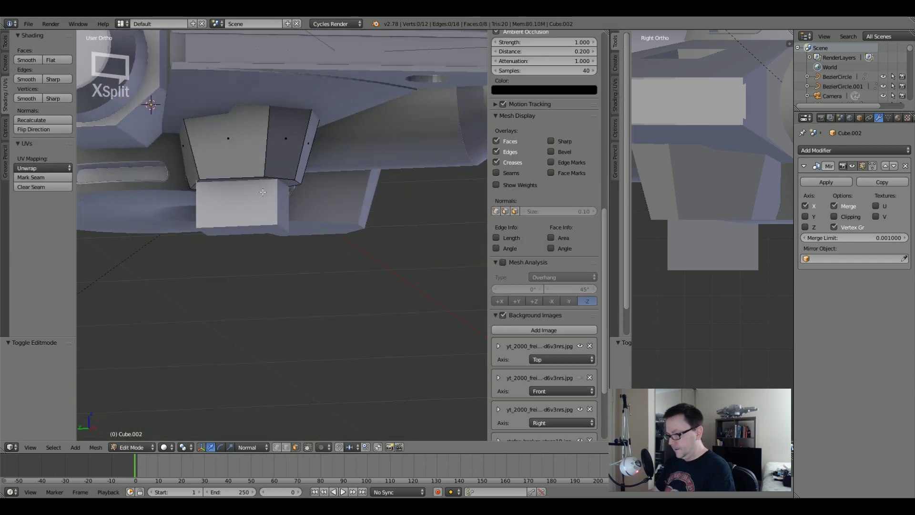
{"action": "scroll", "coordinate": [264, 184], "scroll_direction": "up", "scroll_amount": 2}
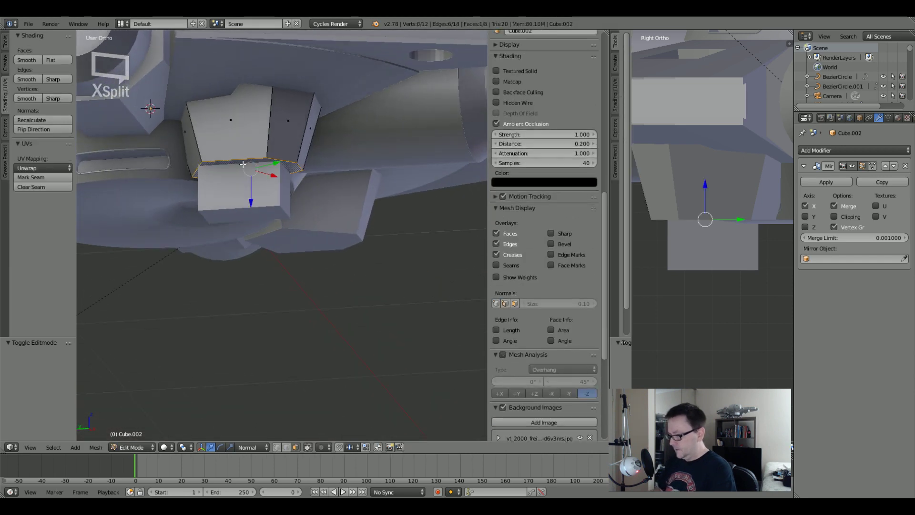
{"action": "key", "text": "ctrl+KP_3"}
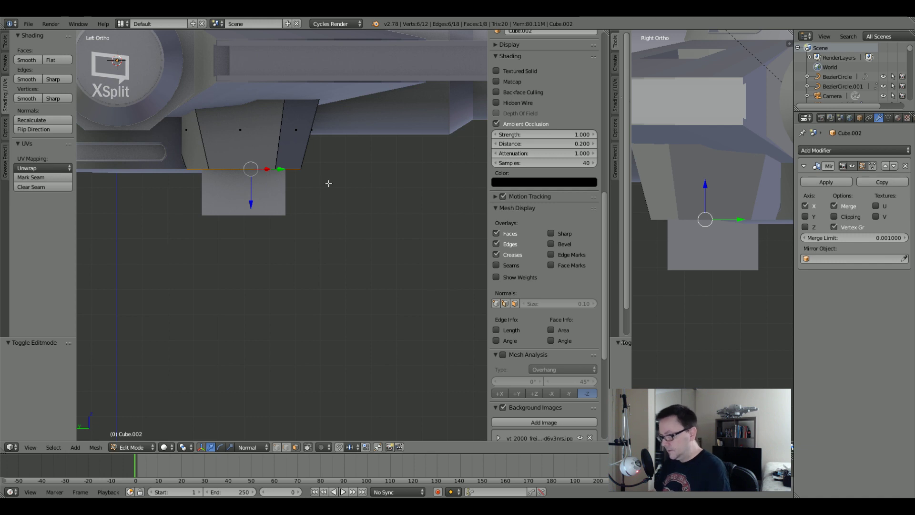
{"action": "key", "text": "r"}
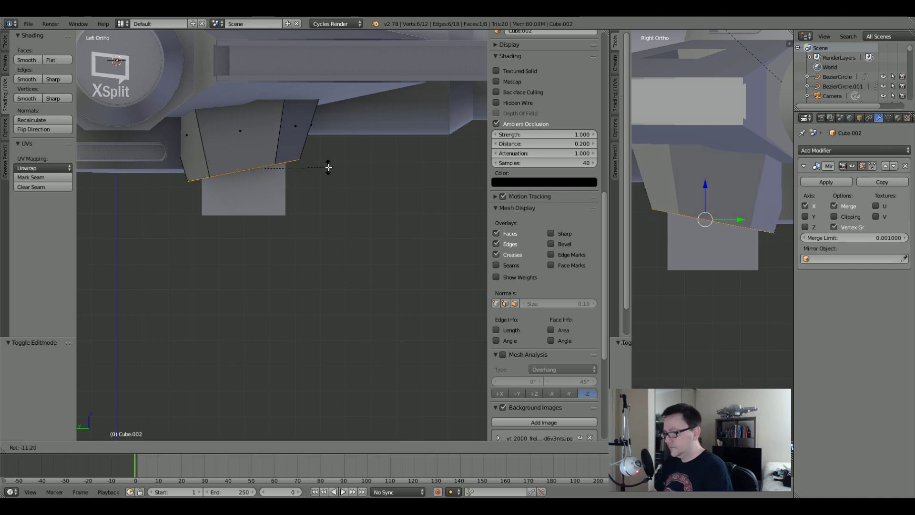
{"action": "key", "text": "Escape"}
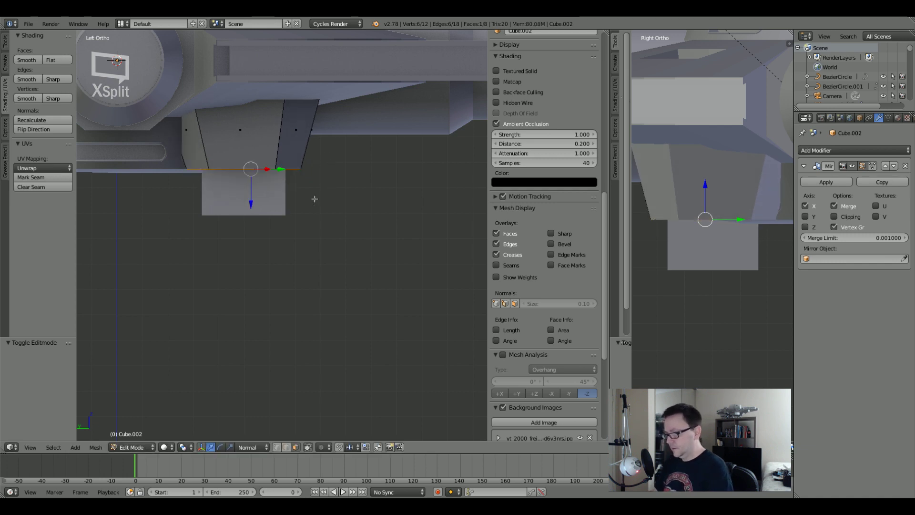
{"action": "scroll", "coordinate": [305, 177], "scroll_direction": "up", "scroll_amount": 2}
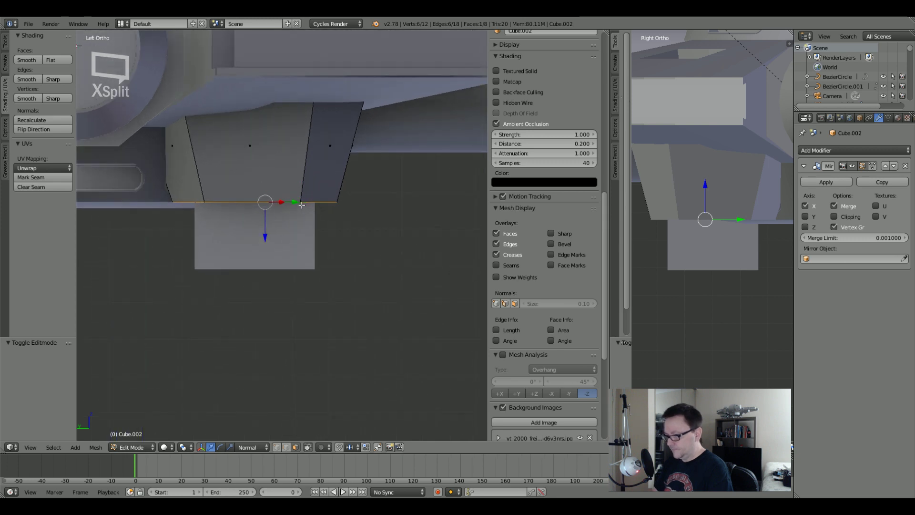
{"action": "key", "text": "r"}
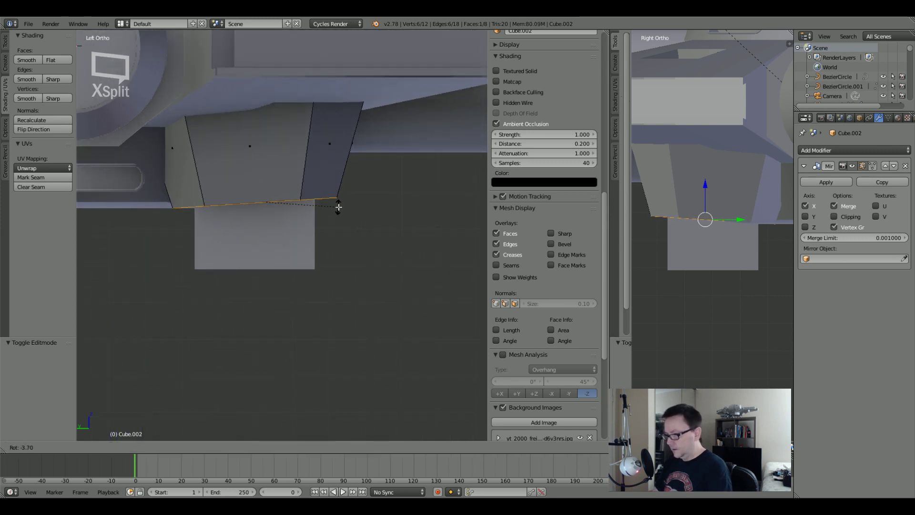
{"action": "key", "text": "Escape"}
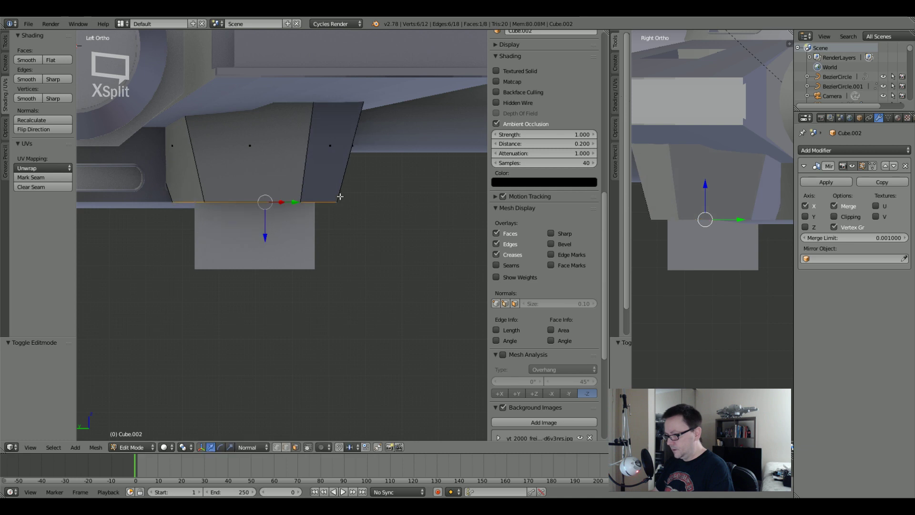
Move the plate's bottom face up along Z toward the hull, return to Object Mode and deselect everything.
{"action": "left_click_drag", "start_coordinate": [265, 235], "coordinate": [268, 206]}
{"action": "middle_click_drag", "start_coordinate": [371, 210], "coordinate": [313, 165]}
{"action": "scroll", "coordinate": [229, 117], "scroll_direction": "down", "scroll_amount": 4}
{"action": "key", "text": "Tab"}
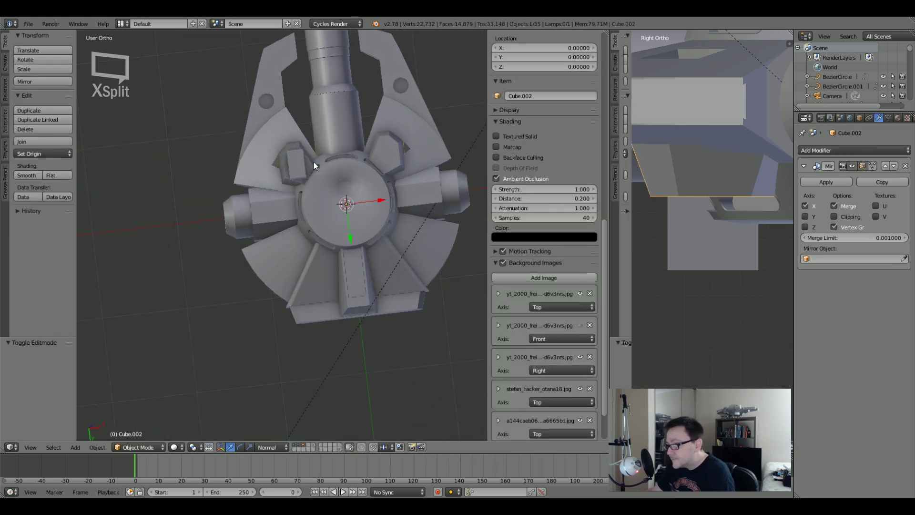
{"action": "key", "text": "a"}
In the bottom view, scale the small box to about 0.812 and shift it about -0.001 in X and -0.010 in Y.
{"action": "scroll", "coordinate": [314, 165], "scroll_direction": "up", "scroll_amount": 6}
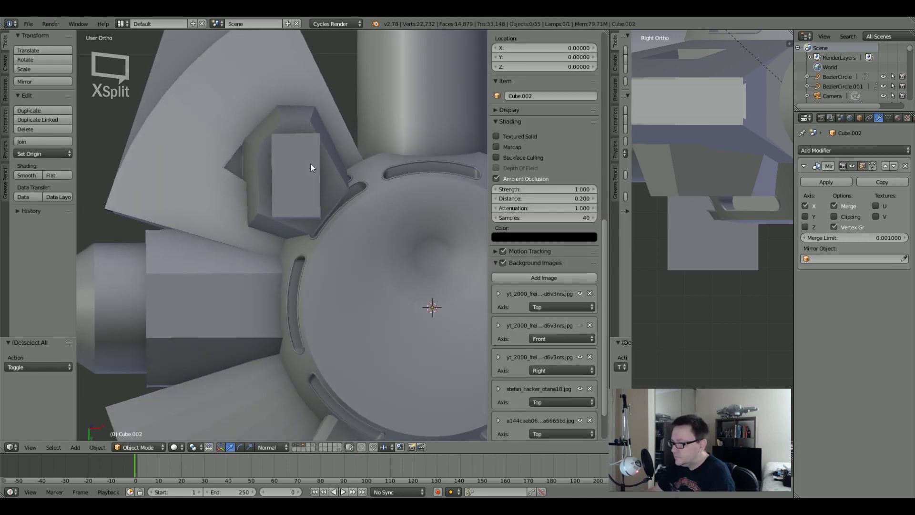
{"action": "mouse_move", "coordinate": [311, 167]}
{"action": "middle_mouse_down"}
{"action": "mouse_move", "coordinate": [321, 170]}
{"action": "mouse_move", "coordinate": [307, 162]}
{"action": "middle_mouse_up"}
{"action": "right_click", "coordinate": [305, 162]}
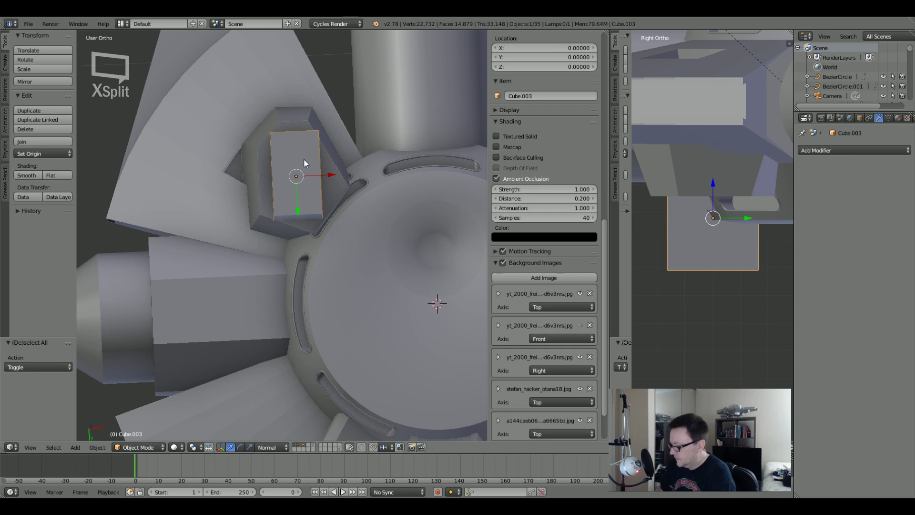
{"action": "key", "text": "KP_7"}
{"action": "key", "text": "ctrl+KP_7"}
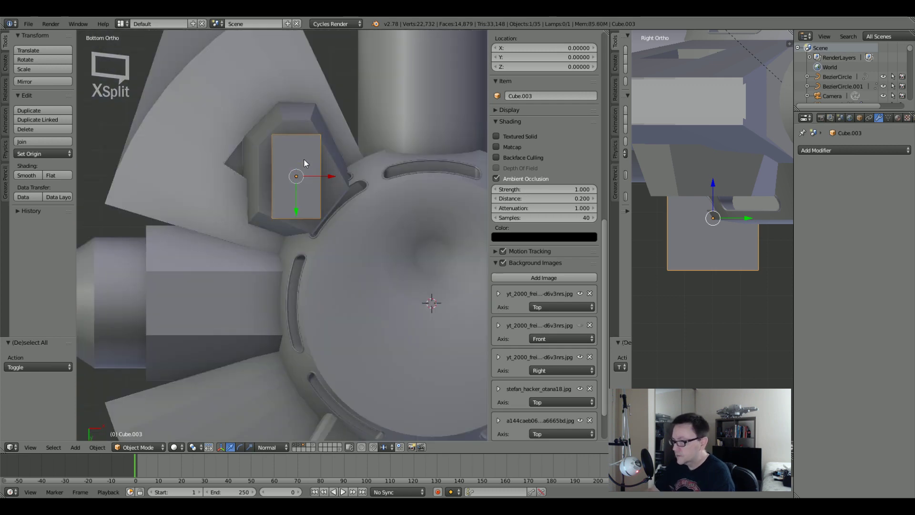
{"action": "key", "text": "s"}
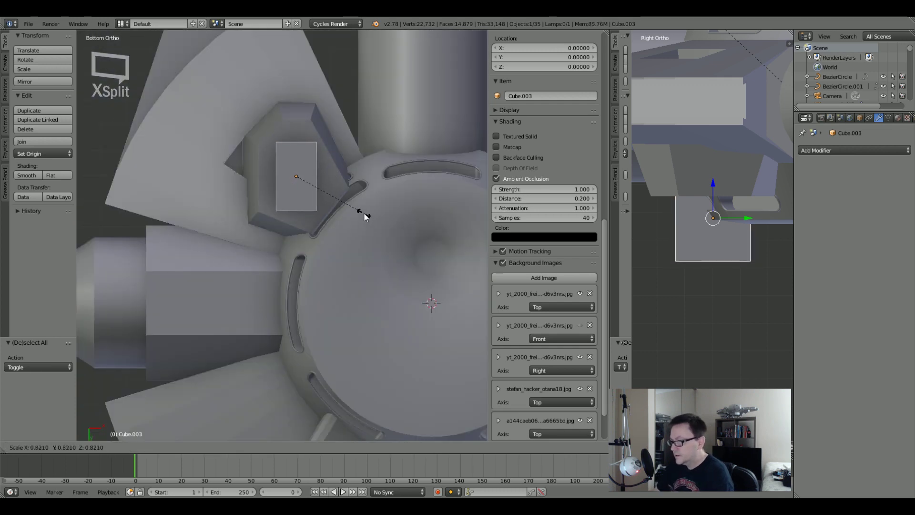
{"action": "left_click", "coordinate": [364, 213]}
{"action": "key", "text": "g"}
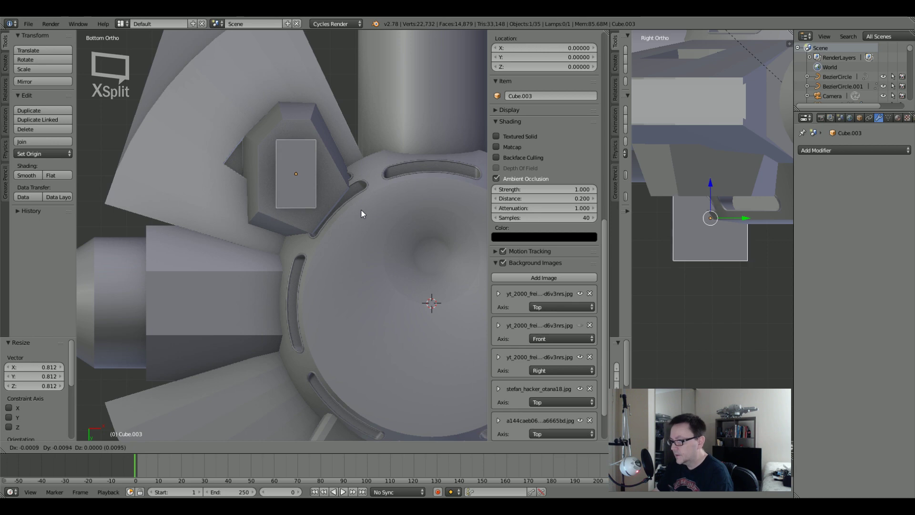
{"action": "left_click", "coordinate": [361, 213]}
Apply the small box's rotation and scale.
{"action": "scroll", "coordinate": [361, 212], "scroll_direction": "down", "scroll_amount": 5}
{"action": "middle_click_drag", "start_coordinate": [362, 212], "coordinate": [308, 211]}
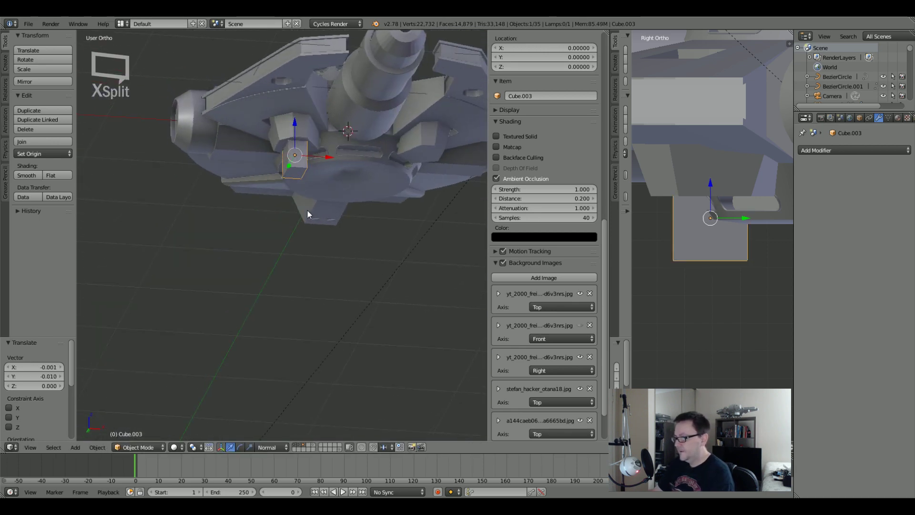
{"action": "key", "text": "ctrl+a"}
{"action": "left_click", "coordinate": [291, 133]}
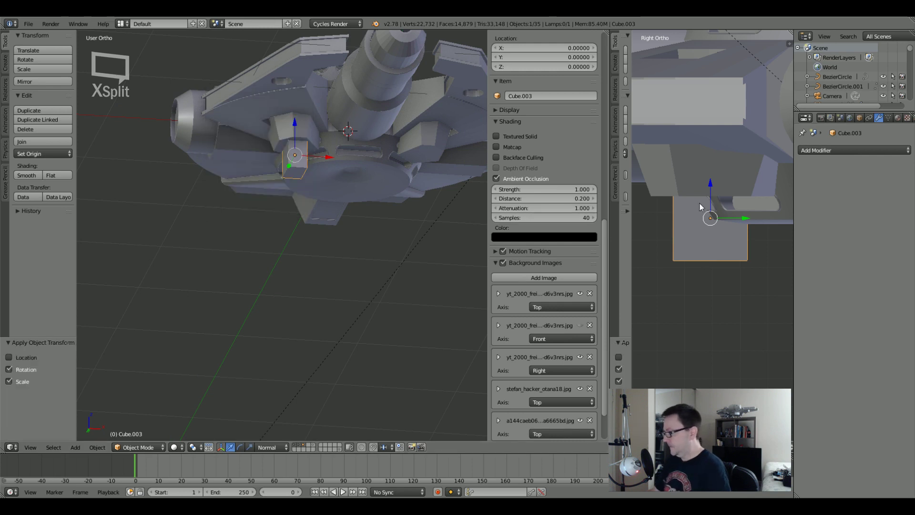
Add a Mirror modifier across the X axis to the small box and set its origin to the 3D cursor.
{"action": "left_click", "coordinate": [818, 151]}
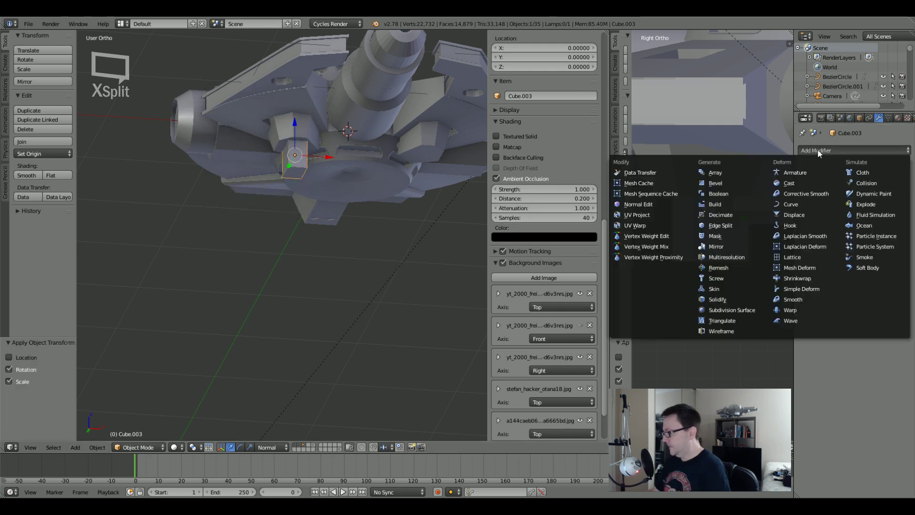
{"action": "left_click", "coordinate": [726, 248]}
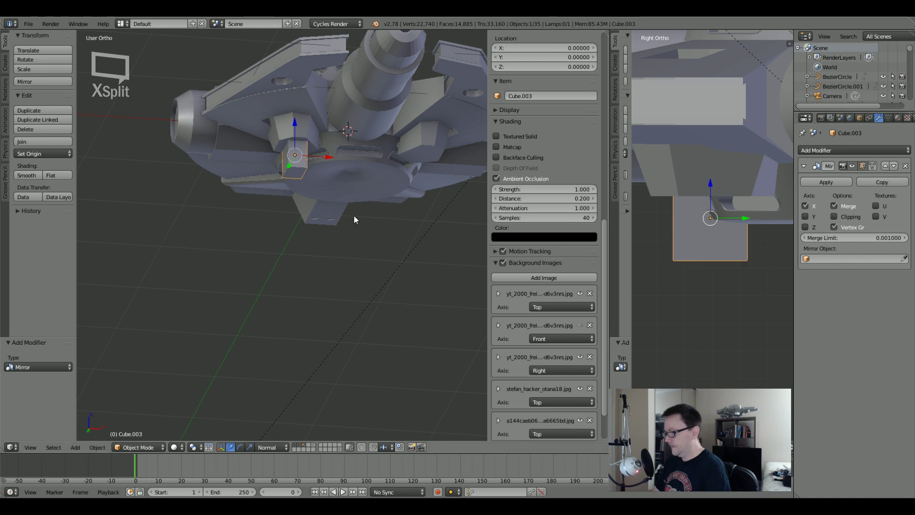
{"action": "left_click", "coordinate": [43, 153]}
{"action": "left_click", "coordinate": [41, 184]}
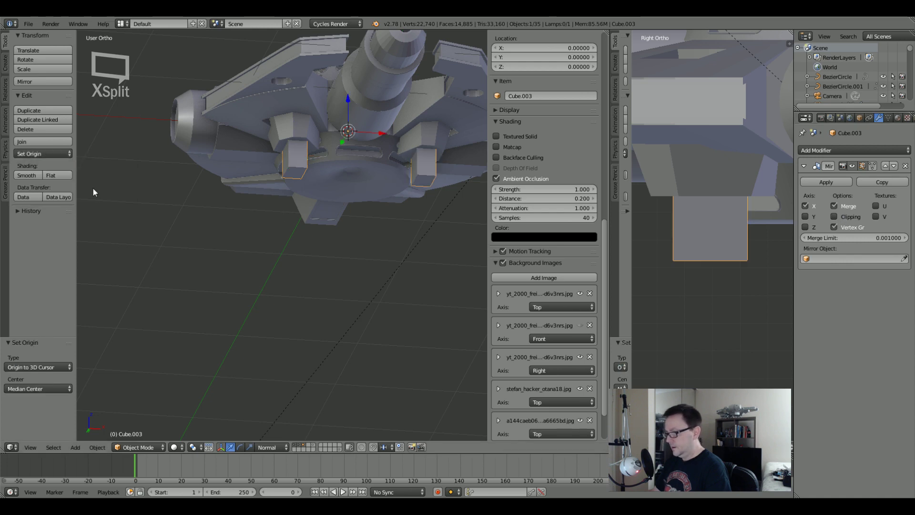
{"action": "middle_click_drag", "start_coordinate": [93, 188], "coordinate": [212, 244]}
{"action": "key", "text": "KP_3"}
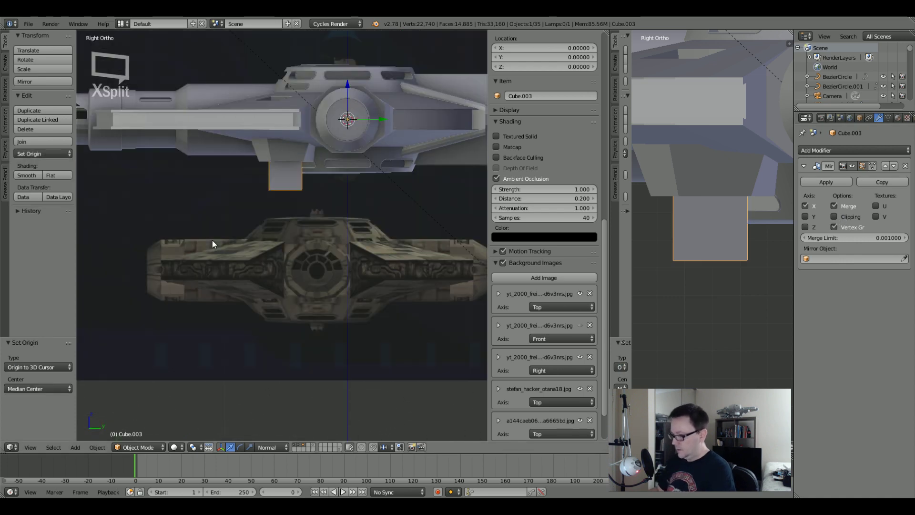
In Edit Mode, lengthen the small box by moving its bottom face 0.052 outward along its normal Z axis, and return to Object Mode.
{"action": "middle_click_drag", "start_coordinate": [316, 247], "coordinate": [322, 202]}
{"action": "key", "text": "KP_3"}
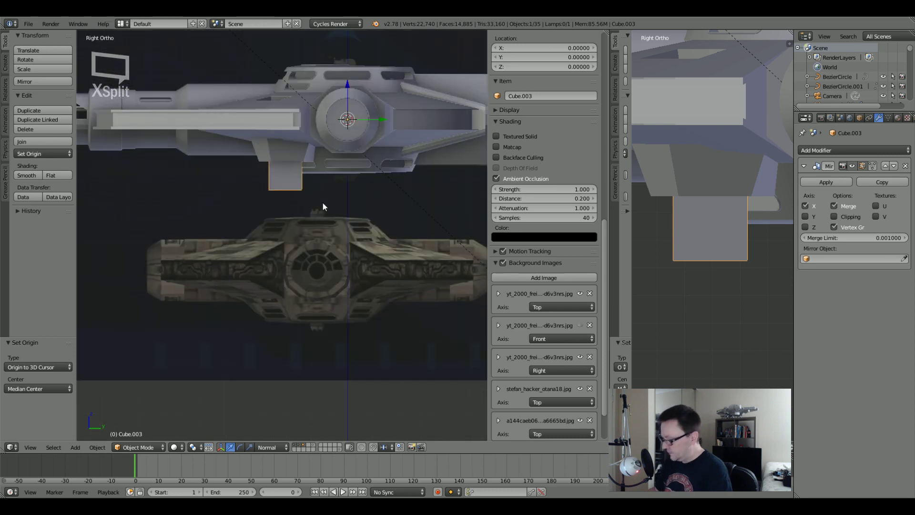
{"action": "scroll", "coordinate": [322, 201], "scroll_direction": "up", "scroll_amount": 5}
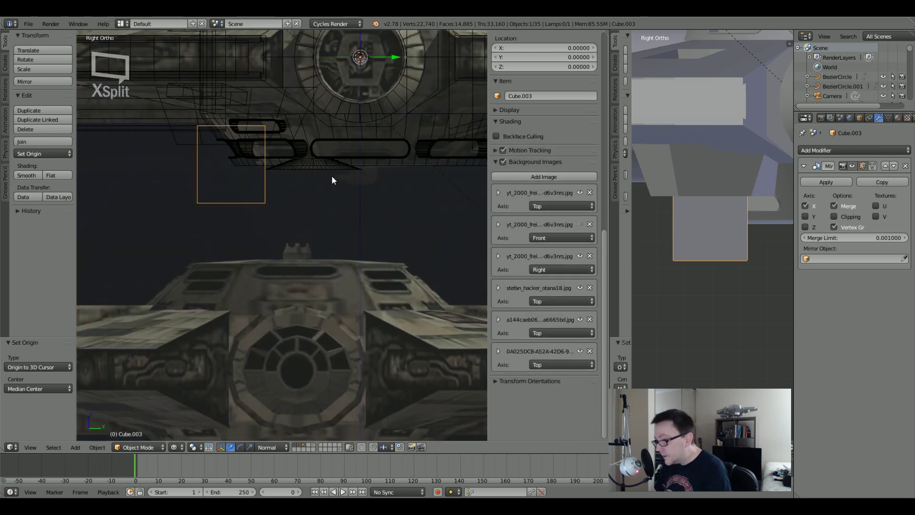
{"action": "scroll", "coordinate": [265, 165], "scroll_direction": "down", "scroll_amount": 2}
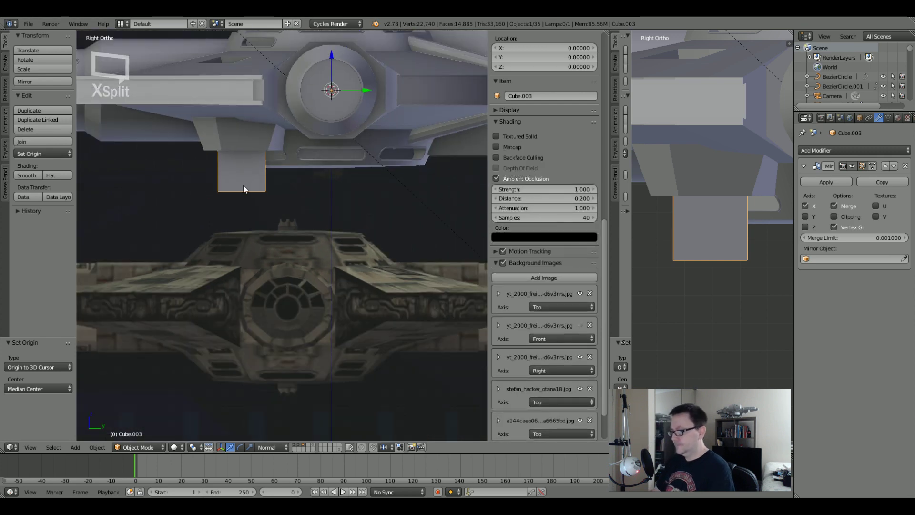
{"action": "middle_click_drag", "start_coordinate": [251, 184], "coordinate": [187, 183]}
{"action": "key", "text": "Tab"}
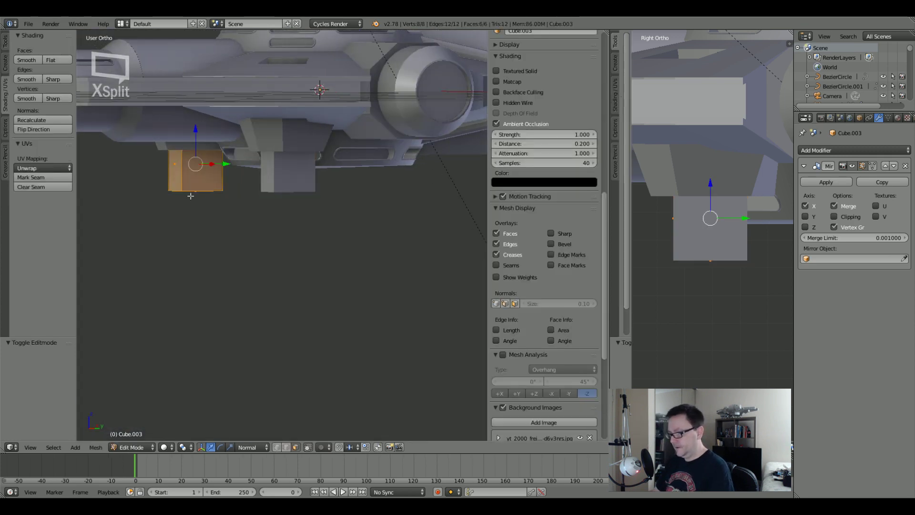
{"action": "key", "text": "z"}
{"action": "right_click", "coordinate": [195, 192]}
{"action": "key", "text": "z"}
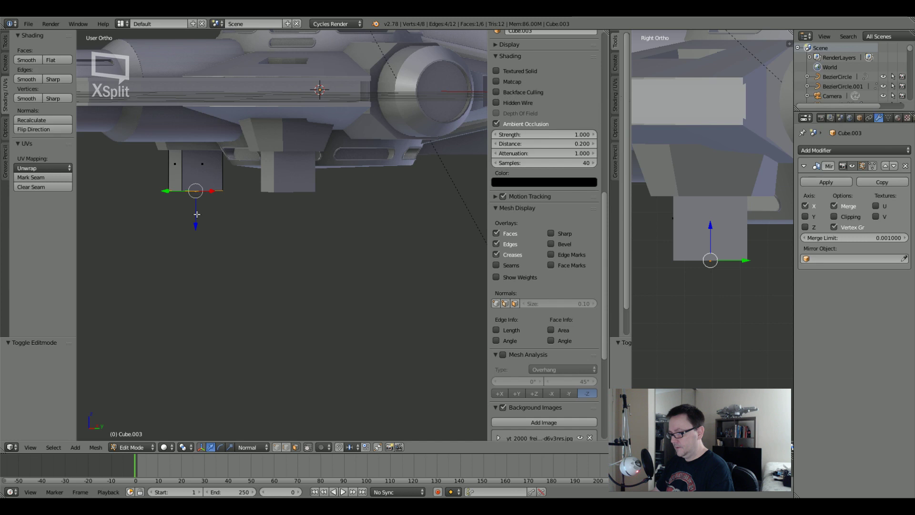
{"action": "key", "text": "e"}
{"action": "left_click", "coordinate": [196, 230]}
{"action": "key", "text": "KP_3"}
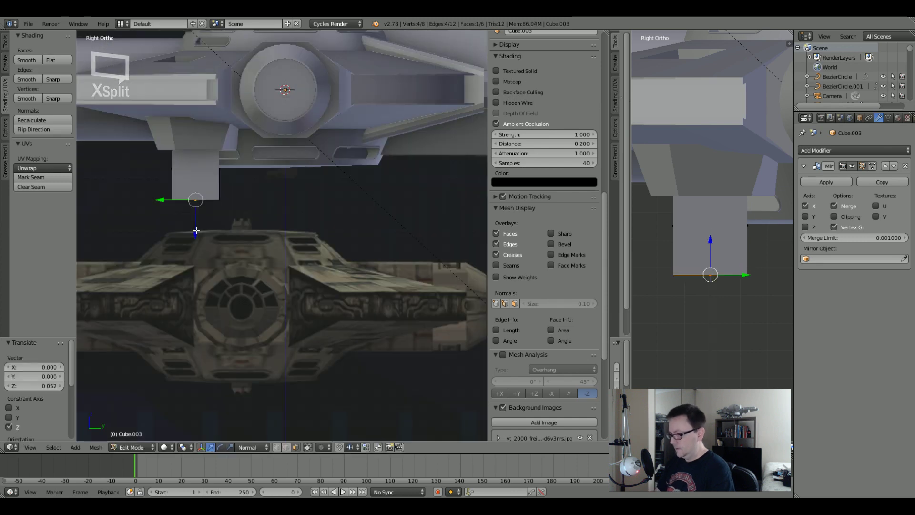
{"action": "scroll", "coordinate": [300, 179], "scroll_direction": "up", "scroll_amount": 3}
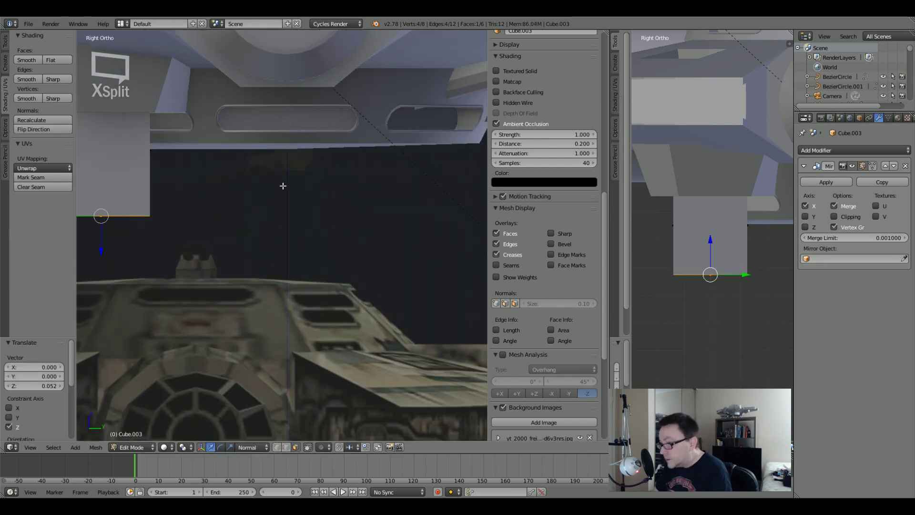
{"action": "scroll", "coordinate": [282, 185], "scroll_direction": "up", "scroll_amount": 1}
{"action": "scroll", "coordinate": [291, 169], "scroll_direction": "down", "scroll_amount": 1}
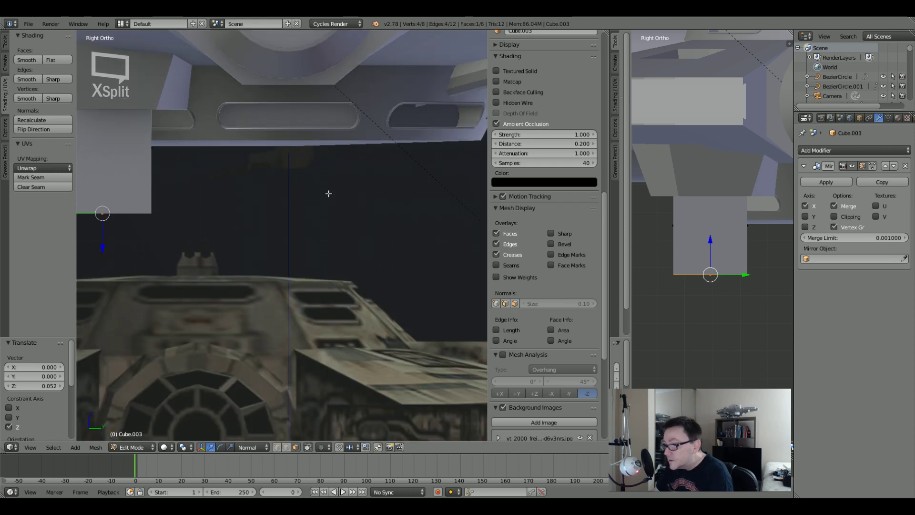
{"action": "scroll", "coordinate": [284, 186], "scroll_direction": "down", "scroll_amount": 5}
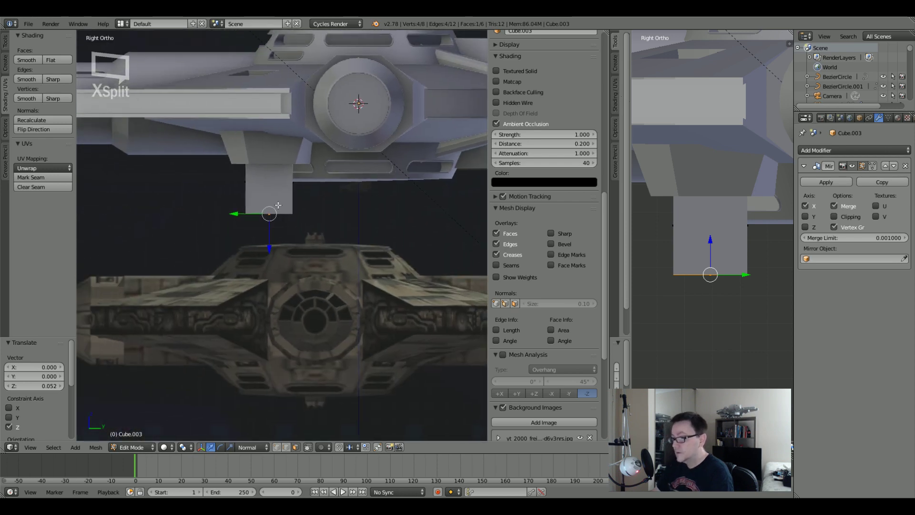
{"action": "key", "text": "Tab"}
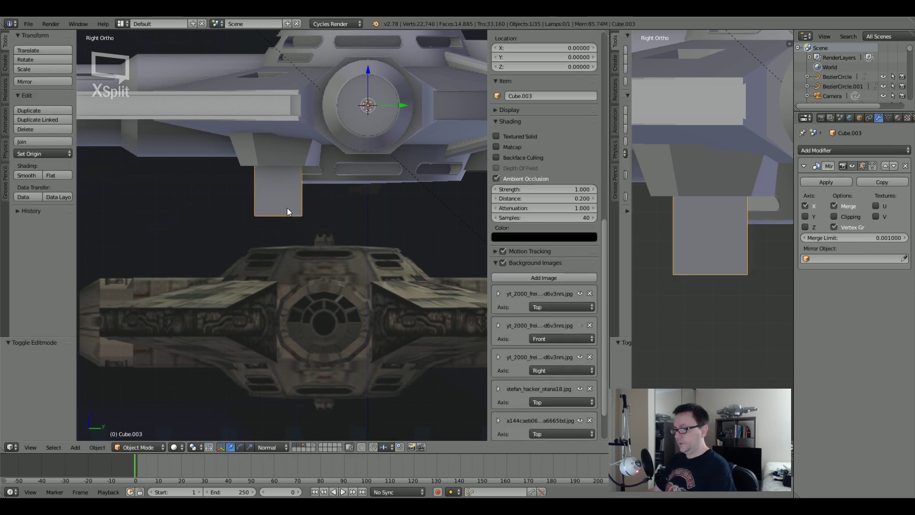
Deselect the small box and examine how both mirrored pieces sit on the hull in the side, bottom and angled views.
{"action": "scroll", "coordinate": [286, 209], "scroll_direction": "down", "scroll_amount": 2}
{"action": "scroll", "coordinate": [367, 242], "scroll_direction": "down", "scroll_amount": 1}
{"action": "middle_click_drag", "start_coordinate": [367, 242], "coordinate": [299, 240], "text": "shift"}
{"action": "key", "text": "KP_3"}
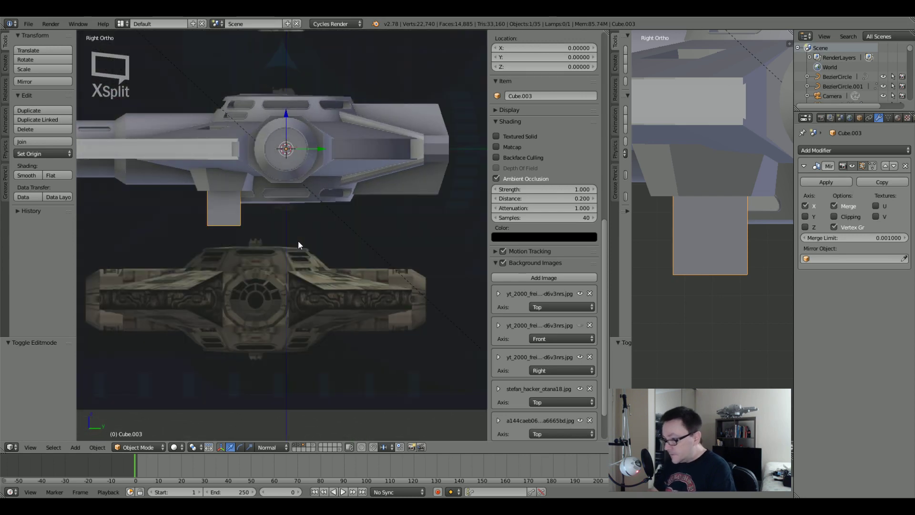
{"action": "scroll", "coordinate": [277, 250], "scroll_direction": "up", "scroll_amount": 2}
{"action": "key", "text": "KP_7"}
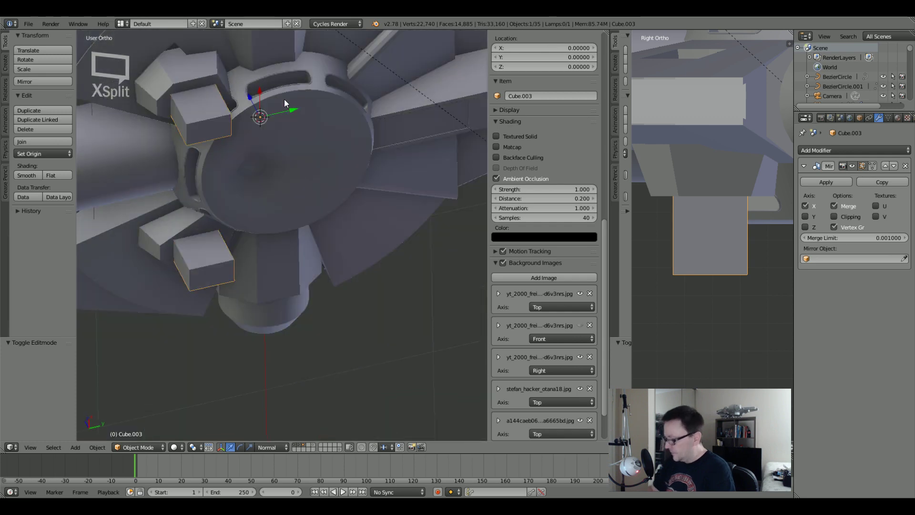
{"action": "key", "text": "ctrl+KP_7"}
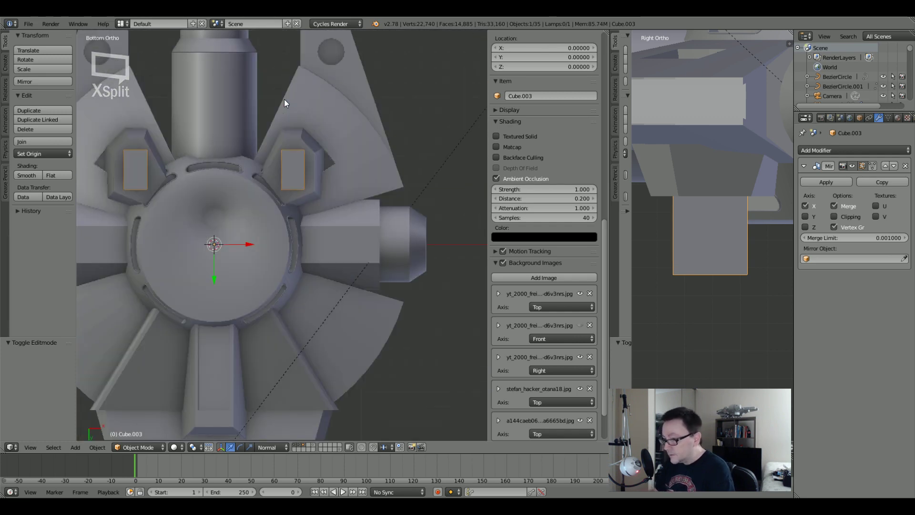
{"action": "key", "text": "a"}
{"action": "middle_click_drag", "start_coordinate": [353, 138], "coordinate": [389, 207], "text": "shift"}
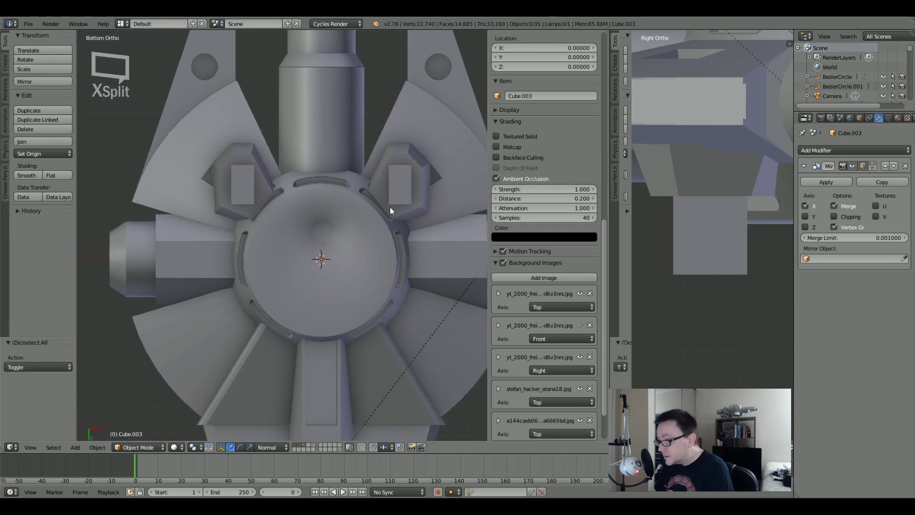
{"action": "middle_click_drag", "start_coordinate": [328, 202], "coordinate": [333, 162]}
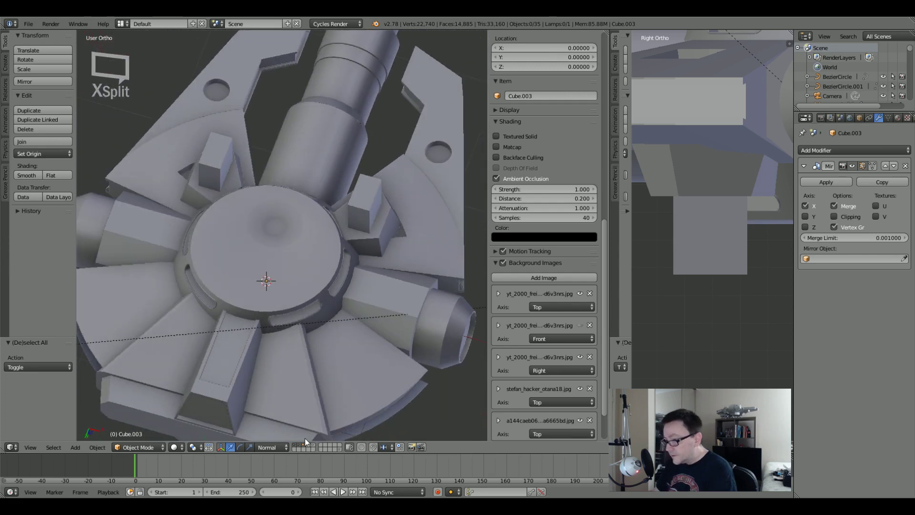
{"action": "middle_click_drag", "start_coordinate": [305, 441], "coordinate": [257, 239]}
{"action": "right_click", "coordinate": [262, 176]}
{"action": "key", "text": "Tab"}
{"action": "scroll", "coordinate": [263, 173], "scroll_direction": "down", "scroll_amount": 5}
{"action": "key", "text": "Tab"}
{"action": "scroll", "coordinate": [250, 141], "scroll_direction": "up", "scroll_amount": 5}
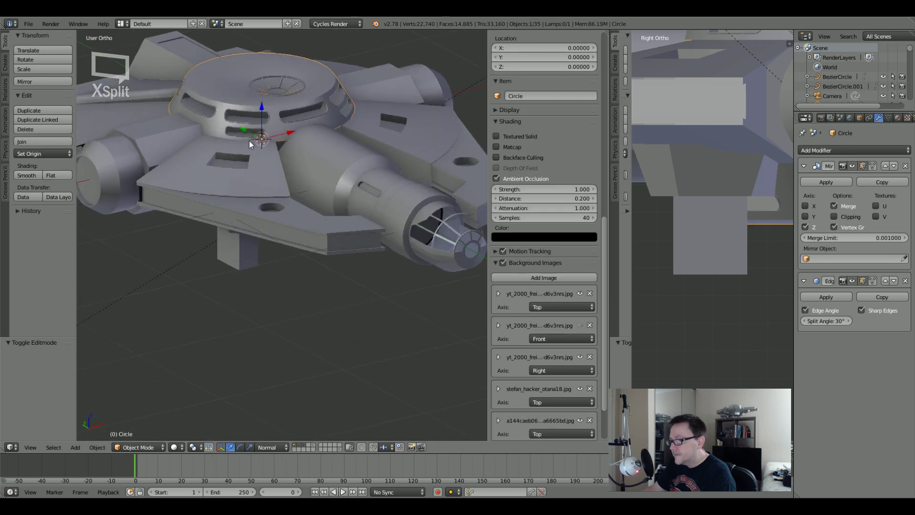
{"action": "scroll", "coordinate": [270, 174], "scroll_direction": "up", "scroll_amount": 2}
{"action": "key", "text": "a"}
{"action": "scroll", "coordinate": [267, 170], "scroll_direction": "down", "scroll_amount": 4}
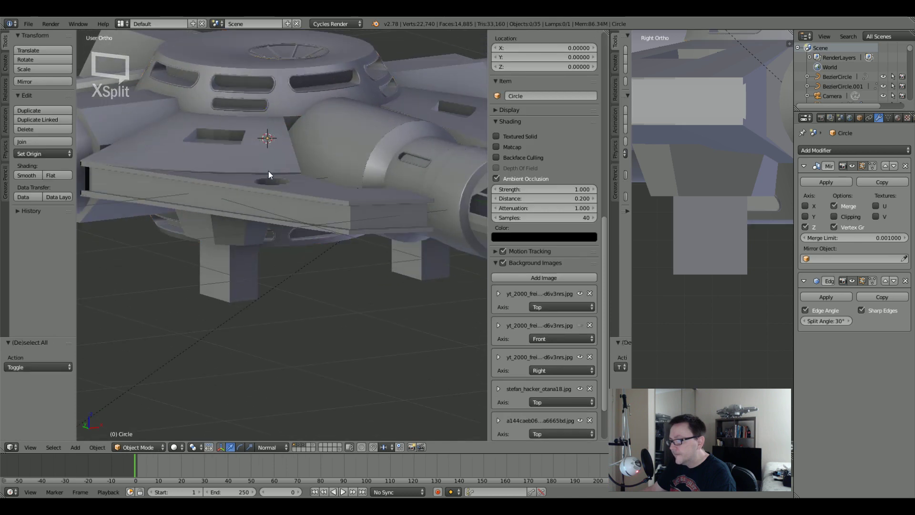
In the bottom view, select the tapered plate and enable the Y axis in its Mirror modifier as well.
{"action": "middle_click_drag", "start_coordinate": [267, 172], "coordinate": [302, 141]}
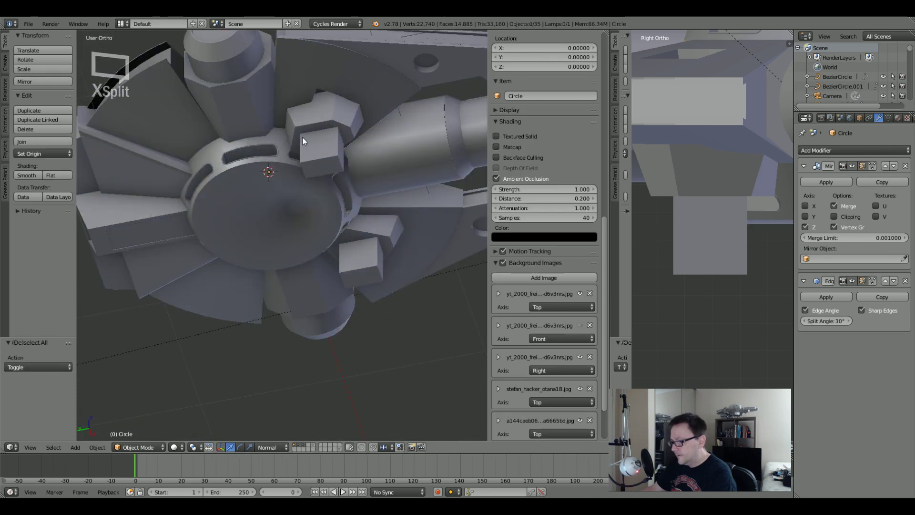
{"action": "key", "text": "ctrl+KP_7"}
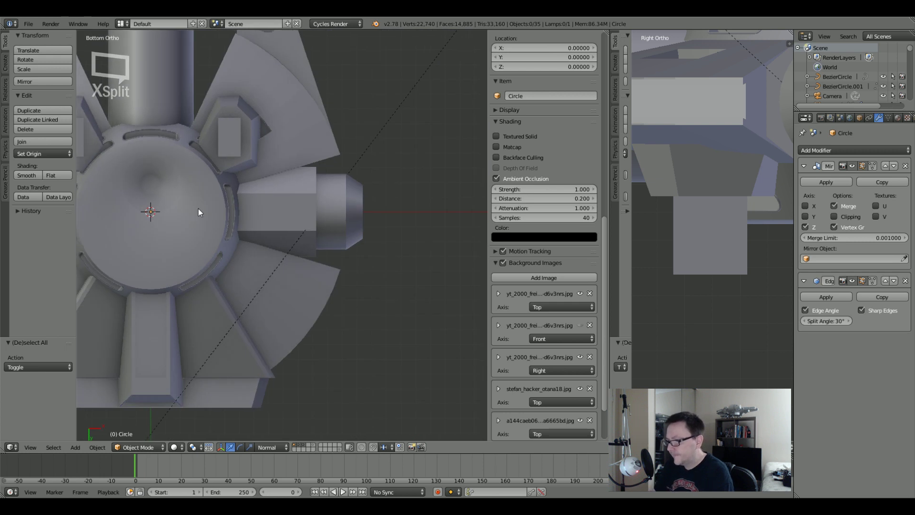
{"action": "middle_click_drag", "start_coordinate": [198, 208], "coordinate": [316, 188], "text": "shift"}
{"action": "scroll", "coordinate": [316, 188], "scroll_direction": "up", "scroll_amount": 1}
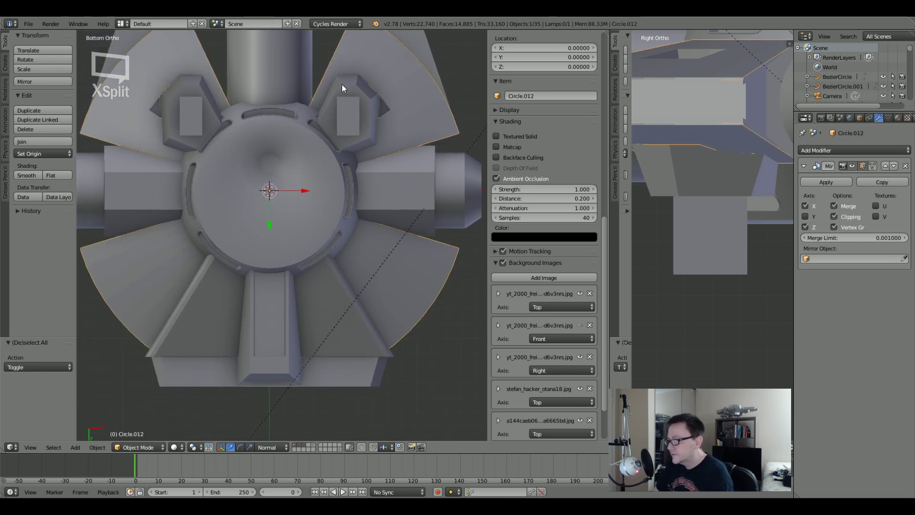
{"action": "key", "text": "z"}
{"action": "key", "text": "z"}
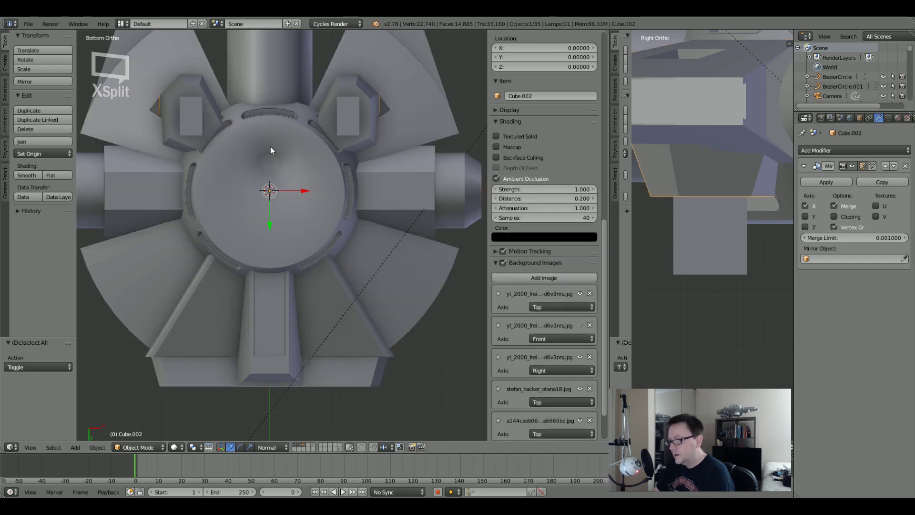
{"action": "left_click", "coordinate": [806, 217]}
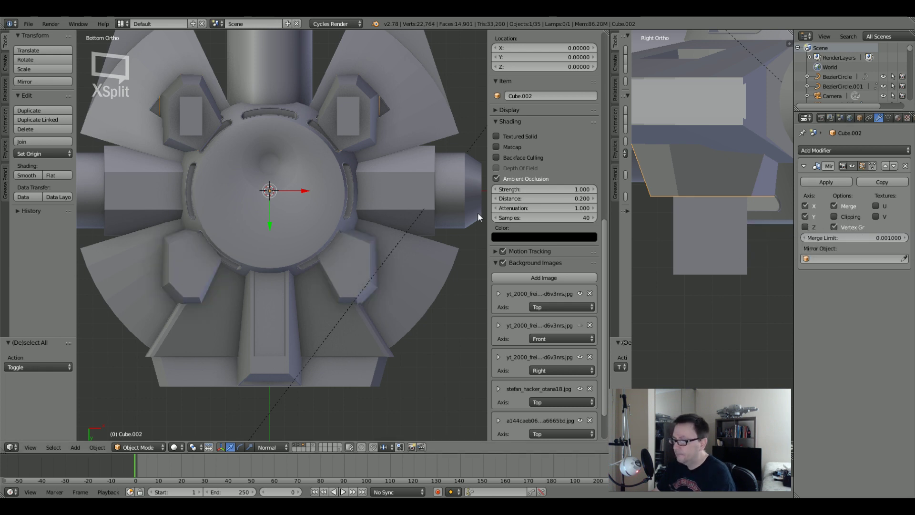
Select the small box and enable the Y axis in its Mirror modifier as well.
{"action": "scroll", "coordinate": [272, 261], "scroll_direction": "up", "scroll_amount": 2}
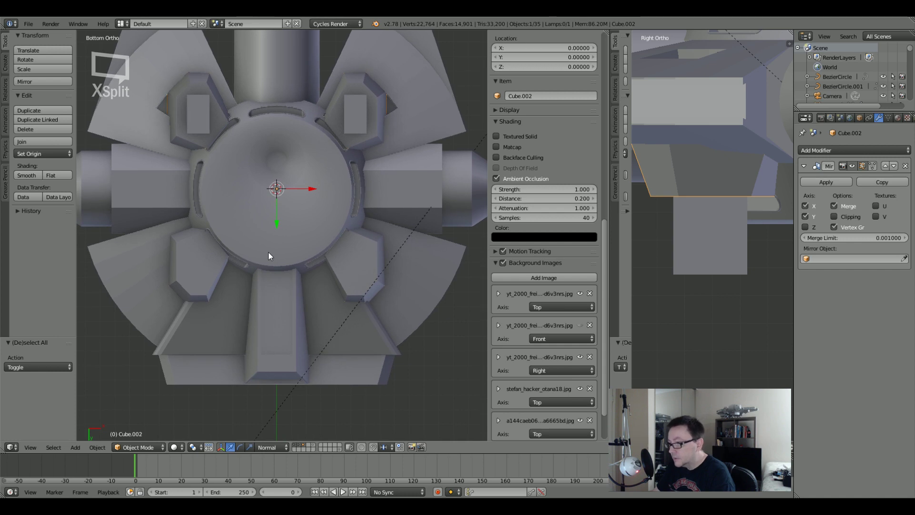
{"action": "right_click", "coordinate": [202, 124]}
{"action": "left_click", "coordinate": [805, 216]}
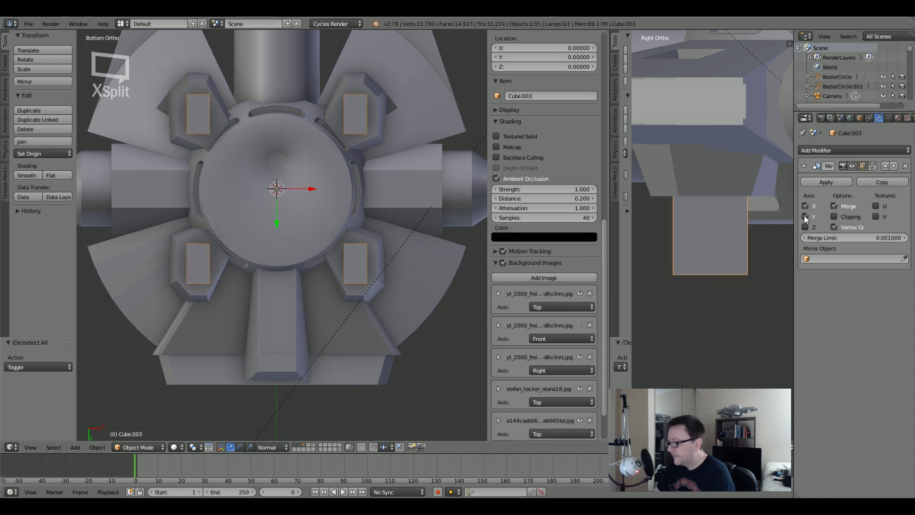
Examine the four mirrored plates and boxes from the side against the reference image and from below against the hull.
{"action": "middle_click_drag", "start_coordinate": [168, 215], "coordinate": [183, 285]}
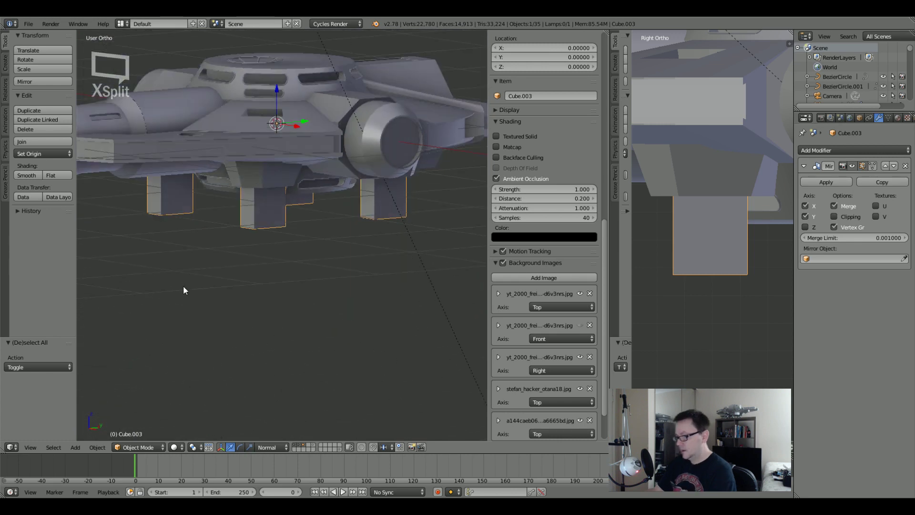
{"action": "key", "text": "KP_3"}
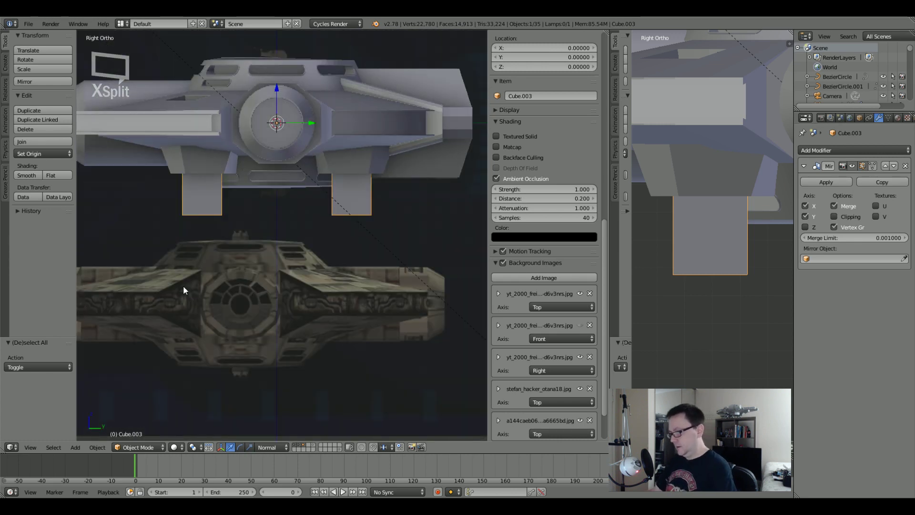
{"action": "middle_click_drag", "start_coordinate": [232, 204], "coordinate": [271, 187]}
{"action": "key", "text": "KP_3"}
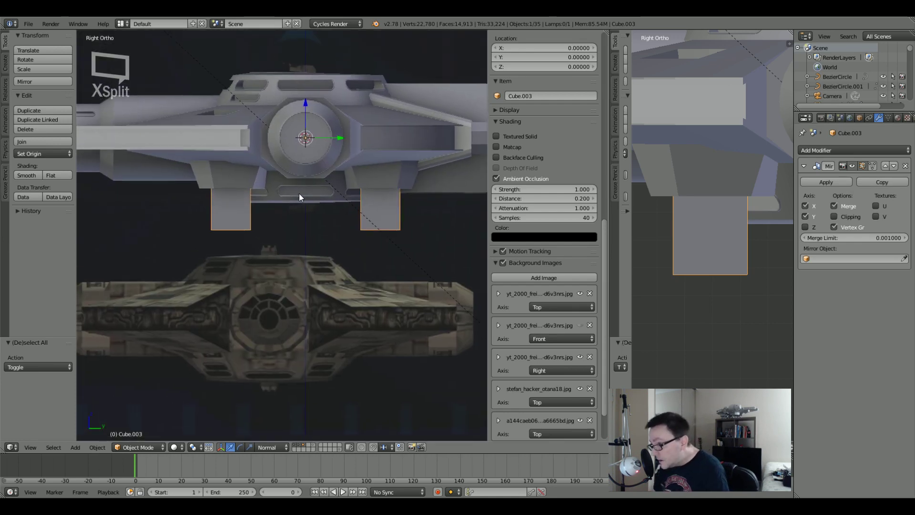
{"action": "scroll", "coordinate": [334, 209], "scroll_direction": "up", "scroll_amount": 3}
{"action": "scroll", "coordinate": [267, 209], "scroll_direction": "down", "scroll_amount": 3}
{"action": "middle_click_drag", "start_coordinate": [266, 213], "coordinate": [263, 211], "text": "shift"}
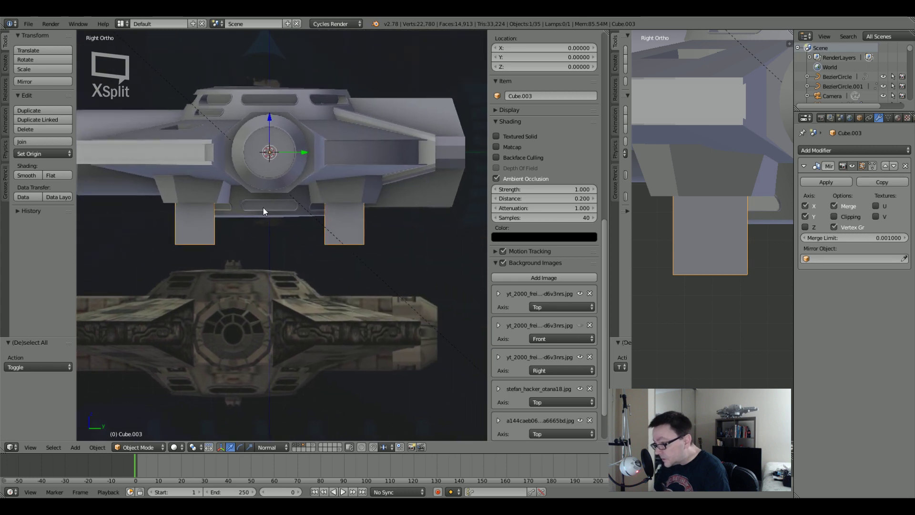
{"action": "middle_click_drag", "start_coordinate": [199, 227], "coordinate": [329, 107]}
{"action": "key", "text": "ctrl+KP_1"}
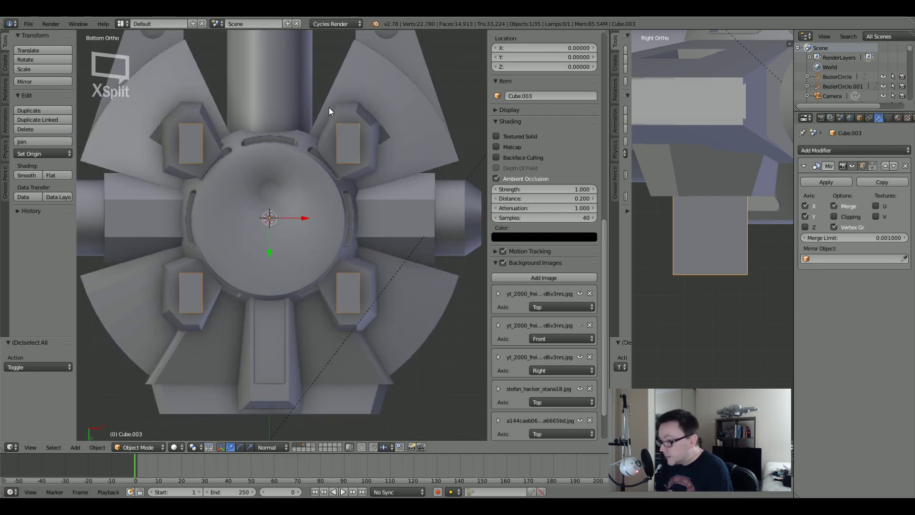
{"action": "middle_click_drag", "start_coordinate": [299, 284], "coordinate": [303, 210], "text": "shift"}
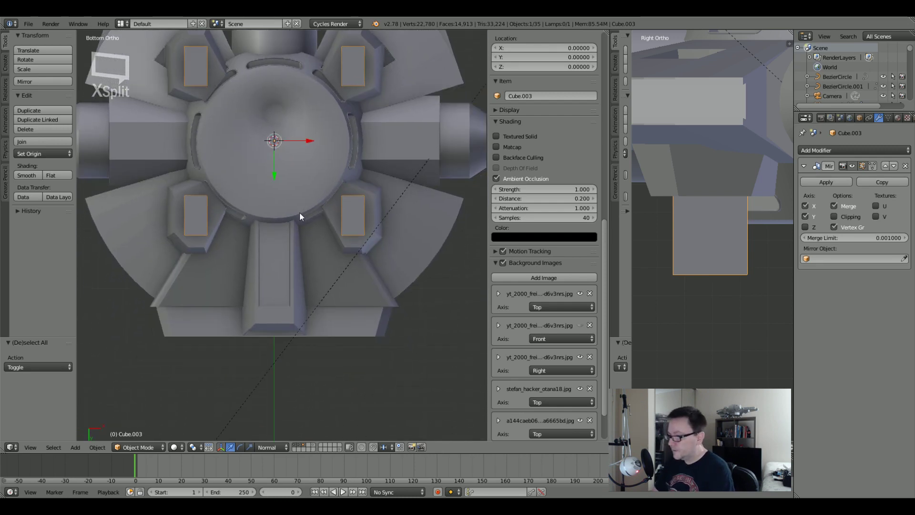
{"action": "scroll", "coordinate": [299, 212], "scroll_direction": "up", "scroll_amount": 5}
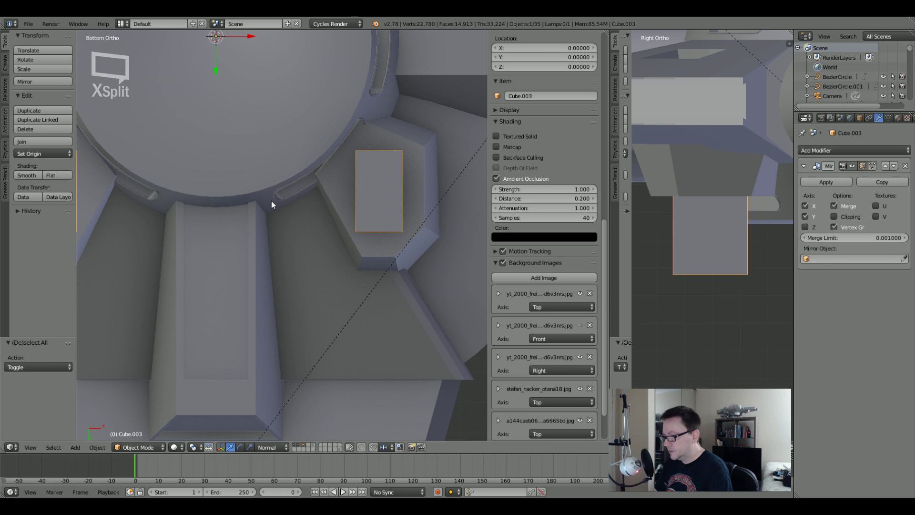
{"action": "scroll", "coordinate": [350, 191], "scroll_direction": "down", "scroll_amount": 3}
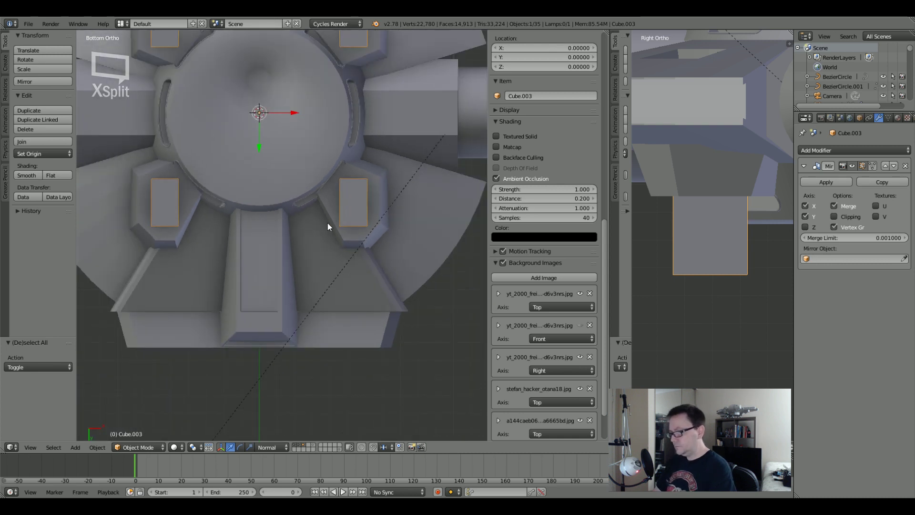
{"action": "right_click", "coordinate": [164, 199]}
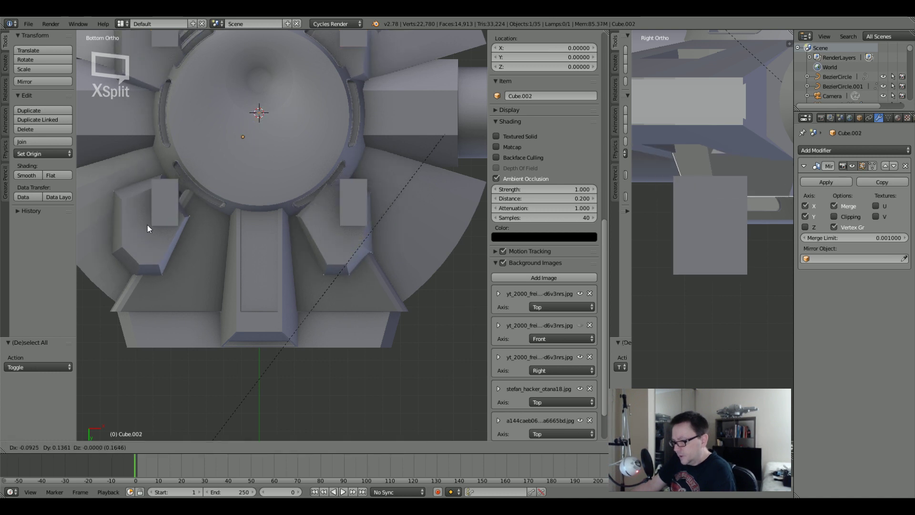
{"action": "right_click", "coordinate": [158, 212]}
{"action": "key", "text": "g"}
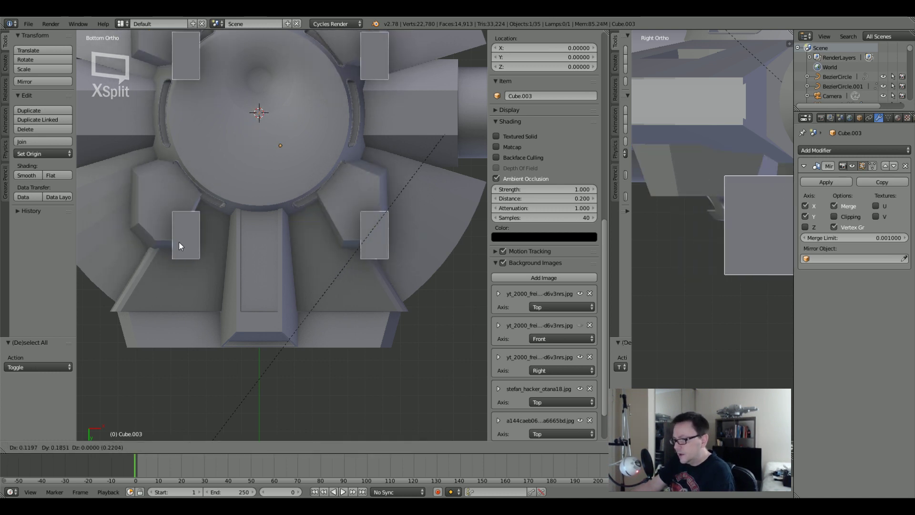
{"action": "right_click", "coordinate": [131, 238]}
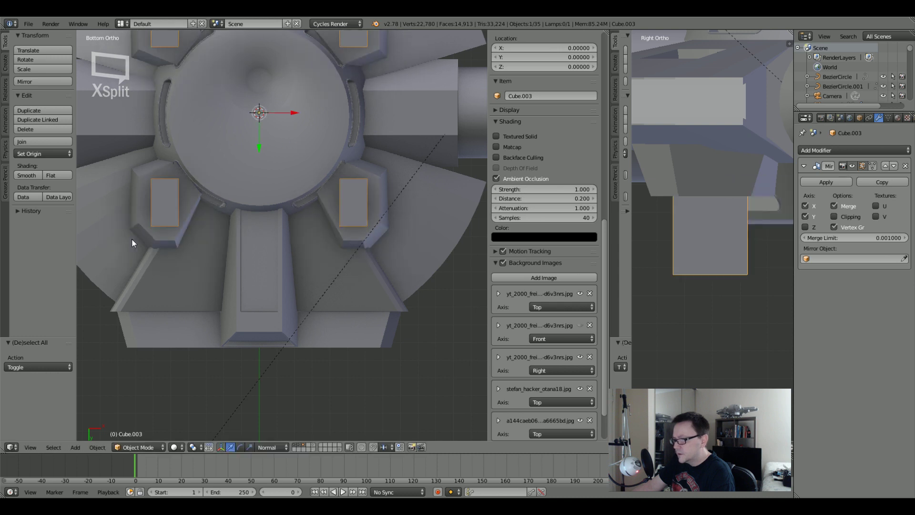
Select the tapered plate from below and examine the four mirrored plates and boxes in solid and wireframe shading.
{"action": "right_click", "coordinate": [158, 198]}
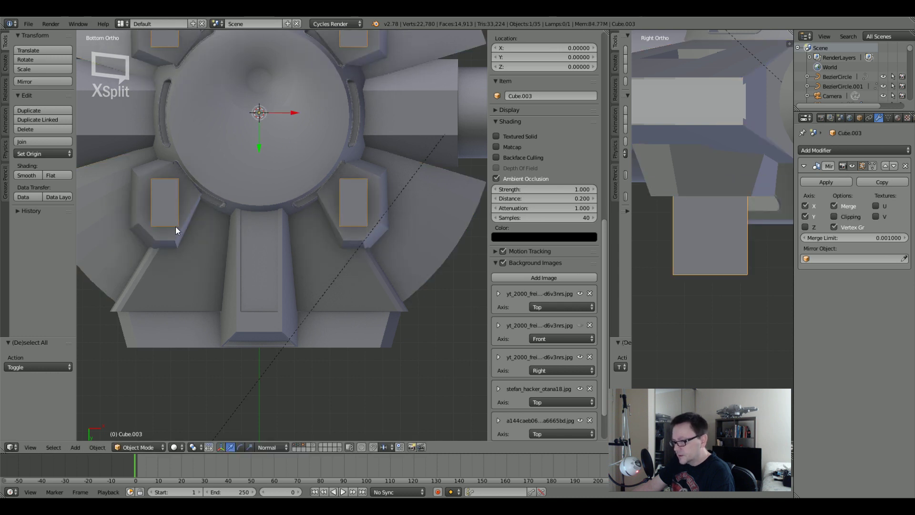
{"action": "key", "text": "z"}
{"action": "key", "text": "z"}
{"action": "key", "text": "z"}
{"action": "key", "text": "z"}
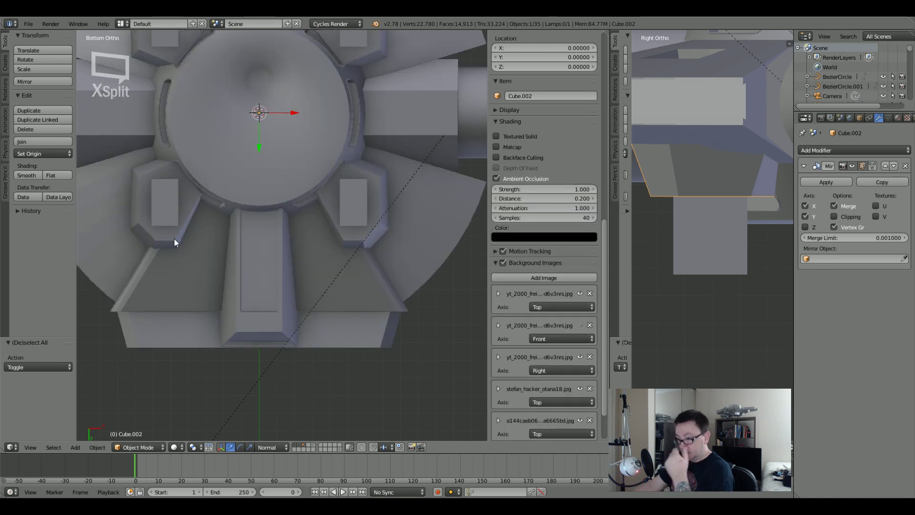
{"action": "scroll", "coordinate": [239, 222], "scroll_direction": "down", "scroll_amount": 1}
{"action": "mouse_move", "coordinate": [243, 179]}
{"action": "middle_mouse_down", "text": "shift"}
{"action": "mouse_move", "coordinate": [237, 237]}
{"action": "mouse_move", "coordinate": [243, 172]}
{"action": "middle_mouse_up", "text": "shift"}
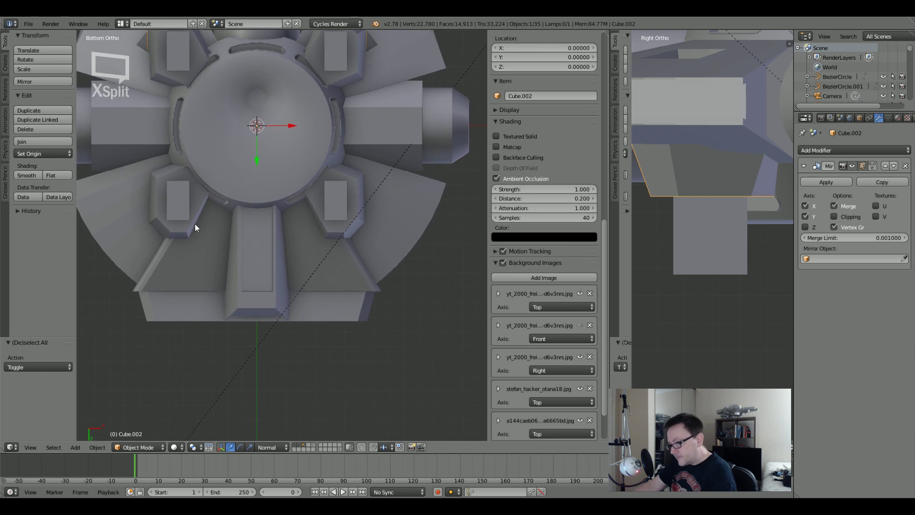
Turn off the Y axis in the Mirror modifiers of the small box and the tapered plate, leaving everything deselected.
{"action": "right_click", "coordinate": [176, 198]}
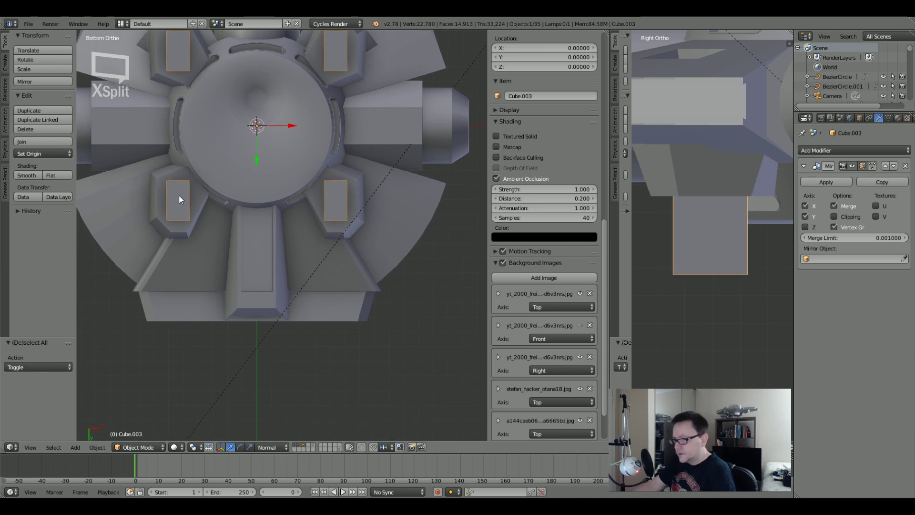
{"action": "left_click", "coordinate": [805, 216]}
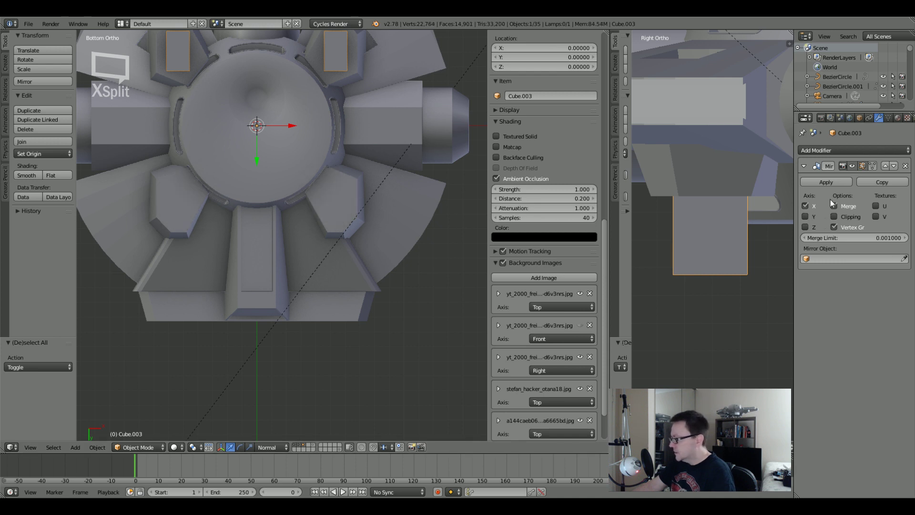
{"action": "right_click", "coordinate": [659, 250]}
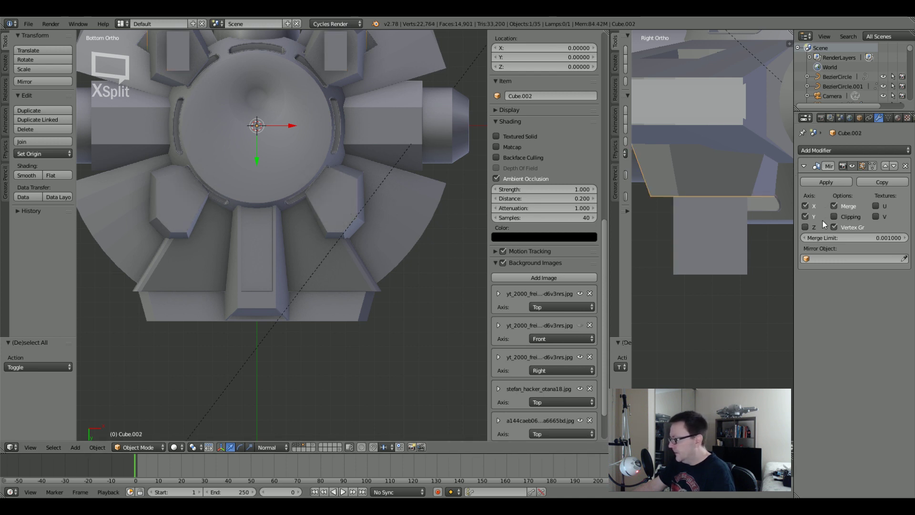
{"action": "left_click", "coordinate": [805, 217]}
{"action": "middle_click_drag", "start_coordinate": [398, 177], "coordinate": [388, 221], "text": "shift"}
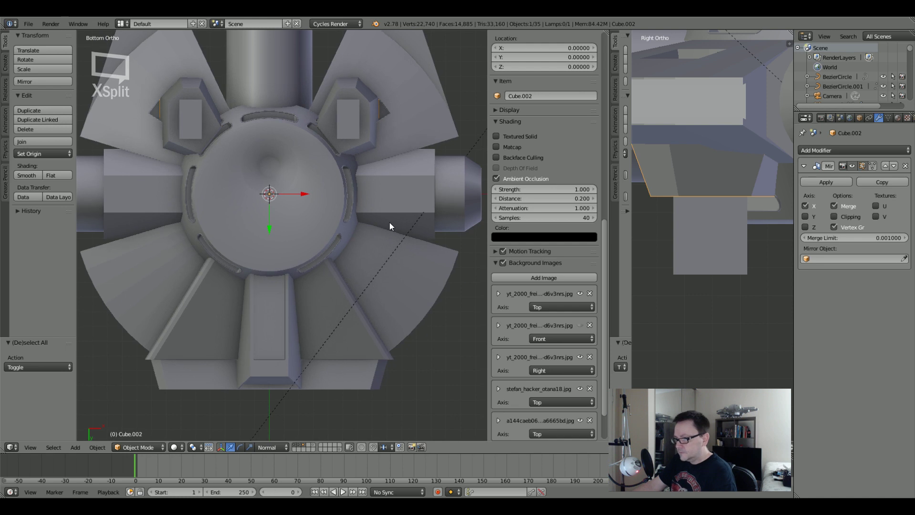
{"action": "key", "text": "a"}
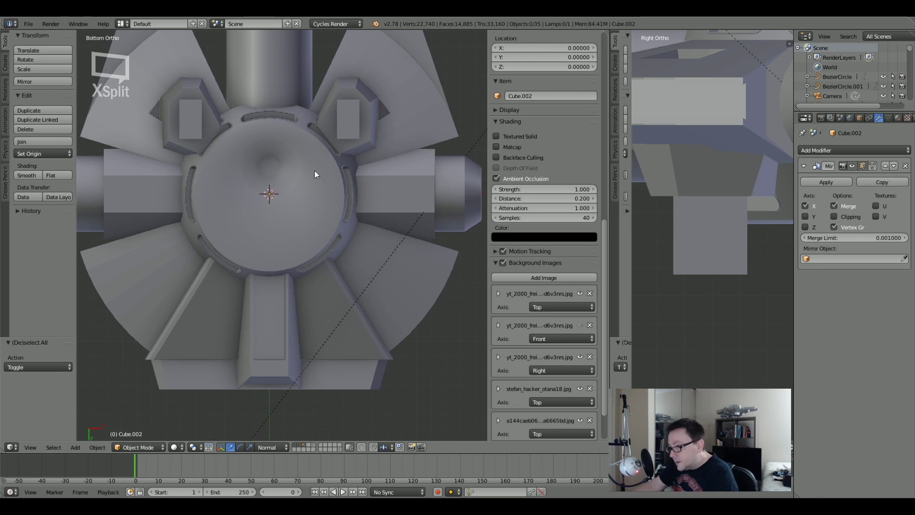
Examine the remaining pair of leg pieces from angled views and compare the side view with the reference image.
{"action": "scroll", "coordinate": [313, 194], "scroll_direction": "down", "scroll_amount": 1}
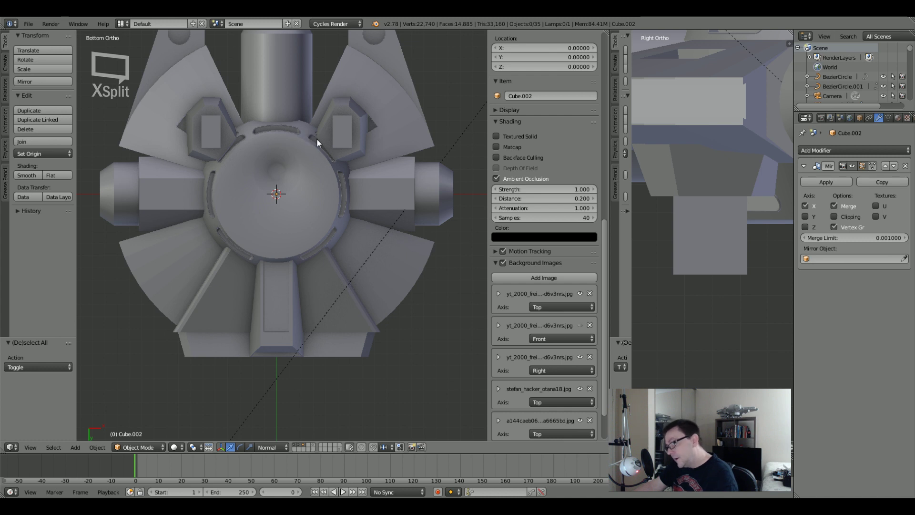
{"action": "middle_click_drag", "start_coordinate": [290, 131], "coordinate": [300, 92]}
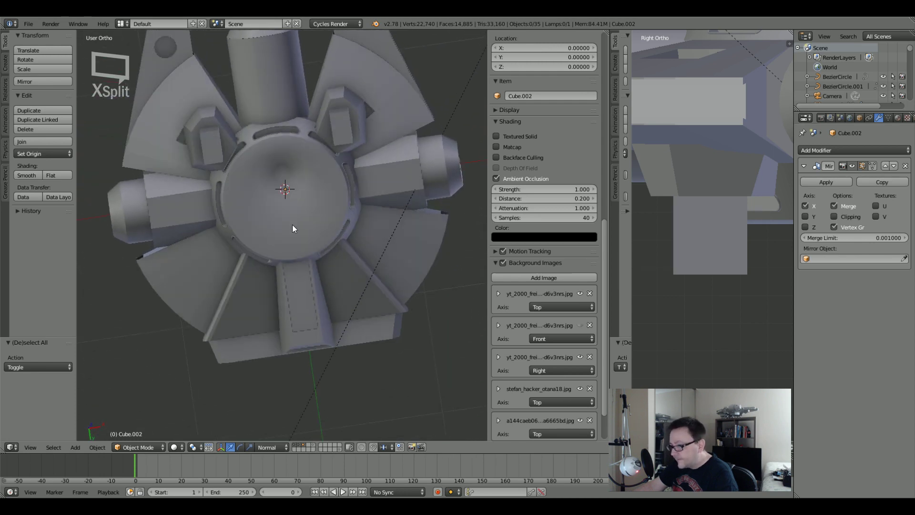
{"action": "middle_click_drag", "start_coordinate": [294, 227], "coordinate": [279, 211]}
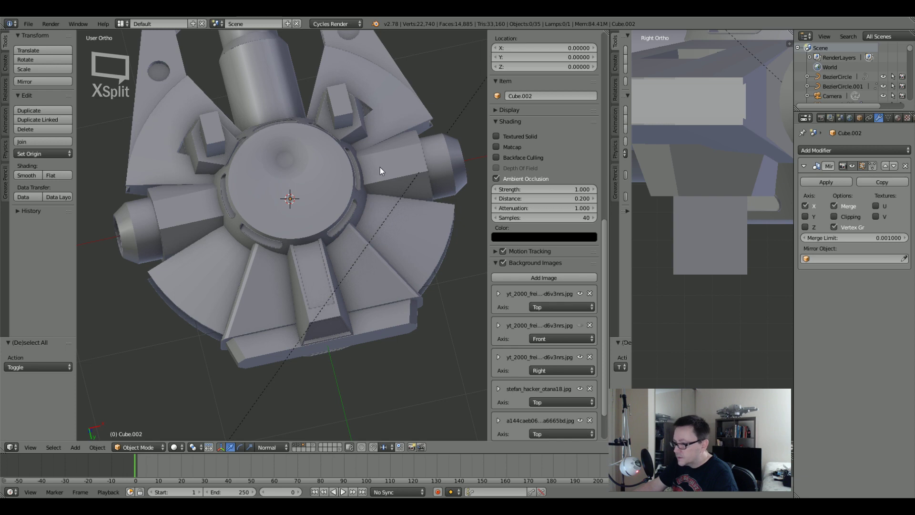
{"action": "middle_click_drag", "start_coordinate": [379, 167], "coordinate": [296, 171]}
{"action": "key", "text": "KP_3"}
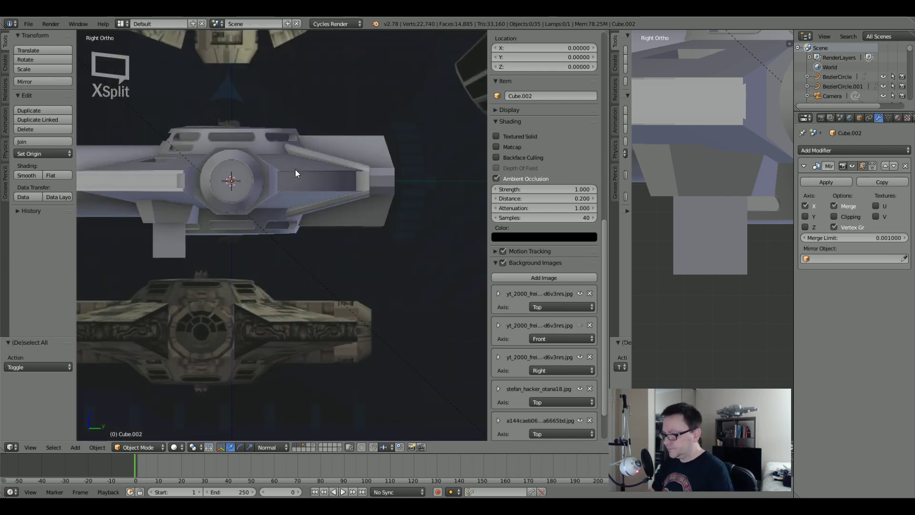
{"action": "scroll", "coordinate": [295, 170], "scroll_direction": "left", "scroll_amount": 4, "text": "ctrl"}
{"action": "right_click", "coordinate": [287, 158]}
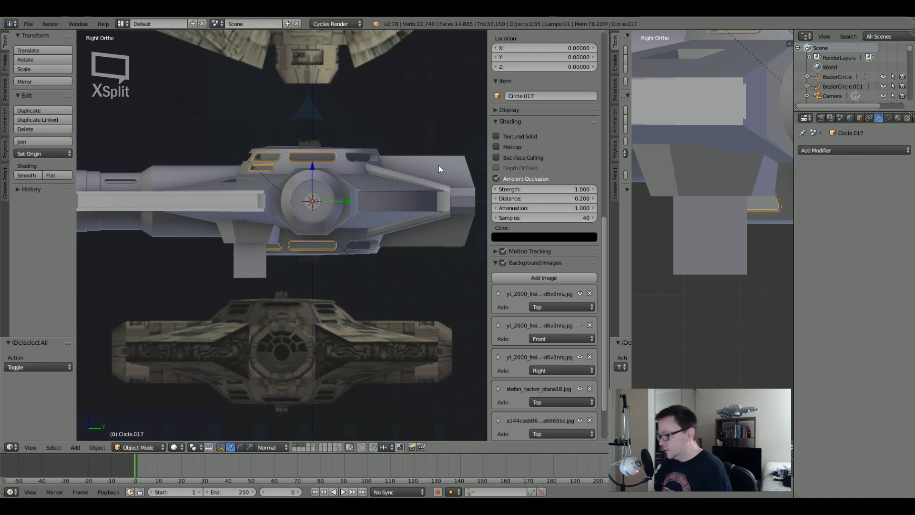
{"action": "scroll", "coordinate": [341, 156], "scroll_direction": "up", "scroll_amount": 4}
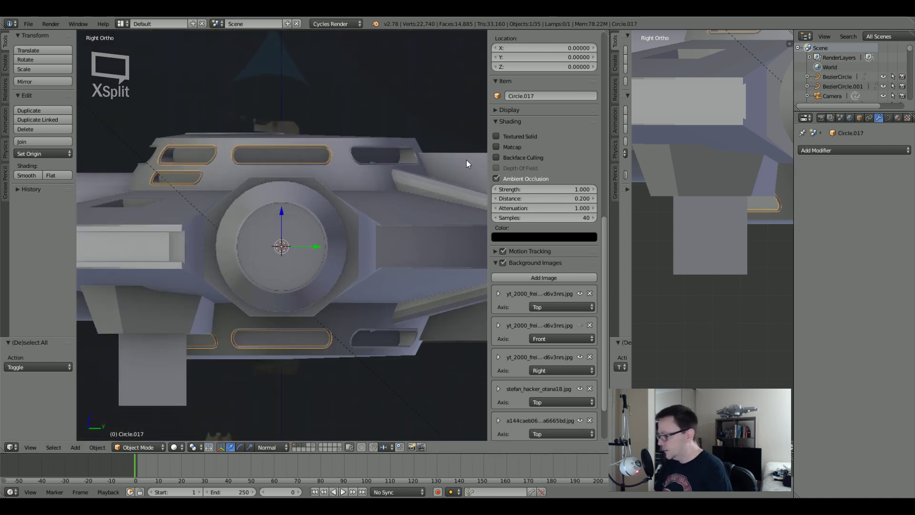
Select the central hull section with the window openings and remove its Mirror modifier.
{"action": "right_click", "coordinate": [327, 177]}
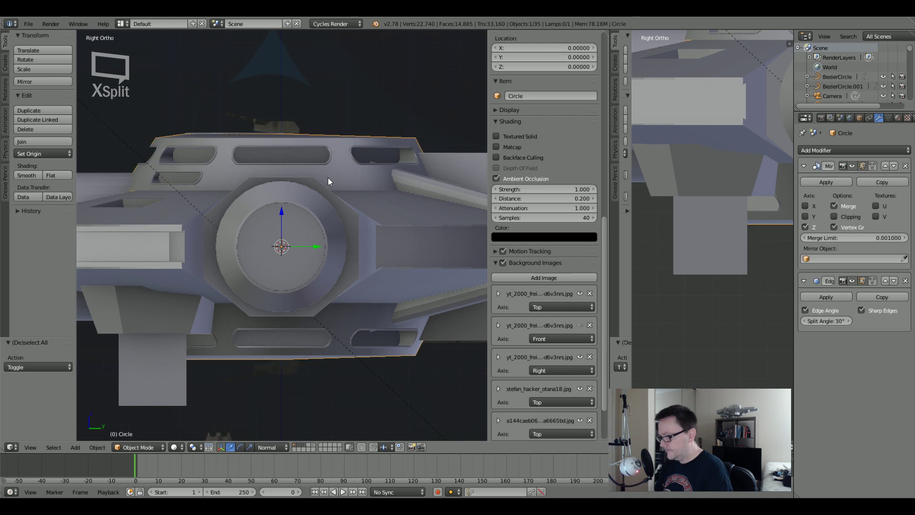
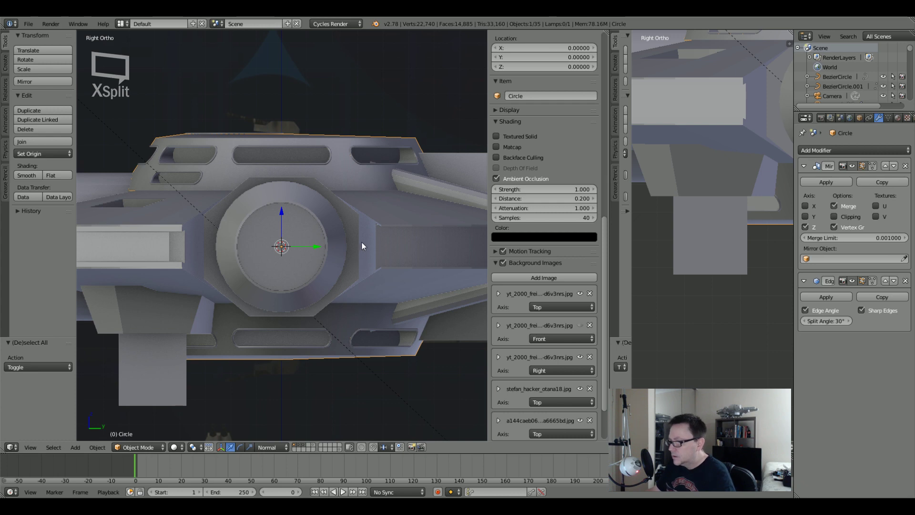
{"action": "key", "text": "z"}
{"action": "middle_click_drag", "start_coordinate": [330, 271], "coordinate": [347, 260], "text": "shift"}
{"action": "scroll", "coordinate": [337, 259], "scroll_direction": "down", "scroll_amount": 1}
{"action": "key", "text": "z"}
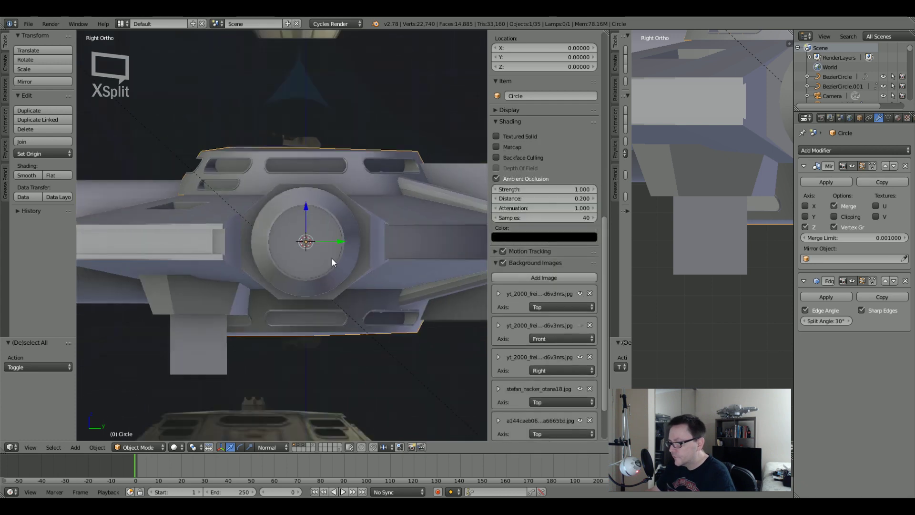
{"action": "scroll", "coordinate": [332, 261], "scroll_direction": "down", "scroll_amount": 5}
{"action": "scroll", "coordinate": [332, 259], "scroll_direction": "up", "scroll_amount": 7}
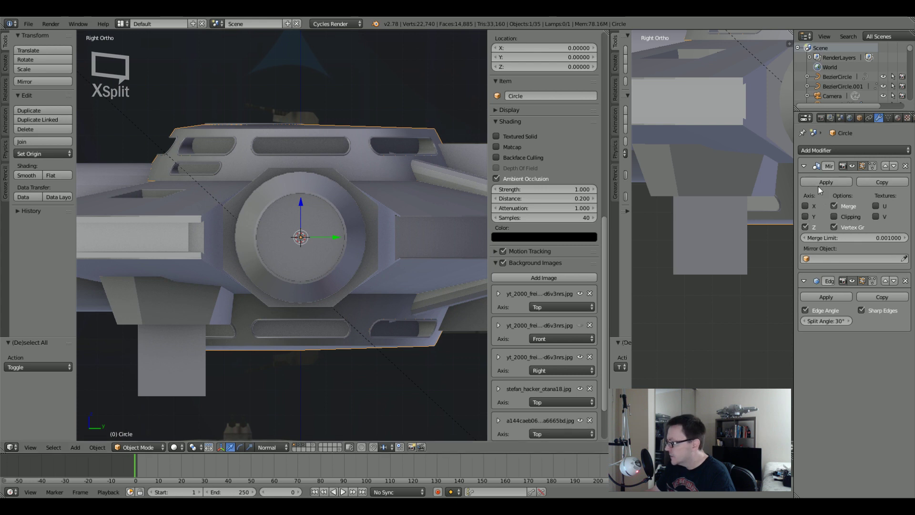
{"action": "left_click", "coordinate": [905, 166]}
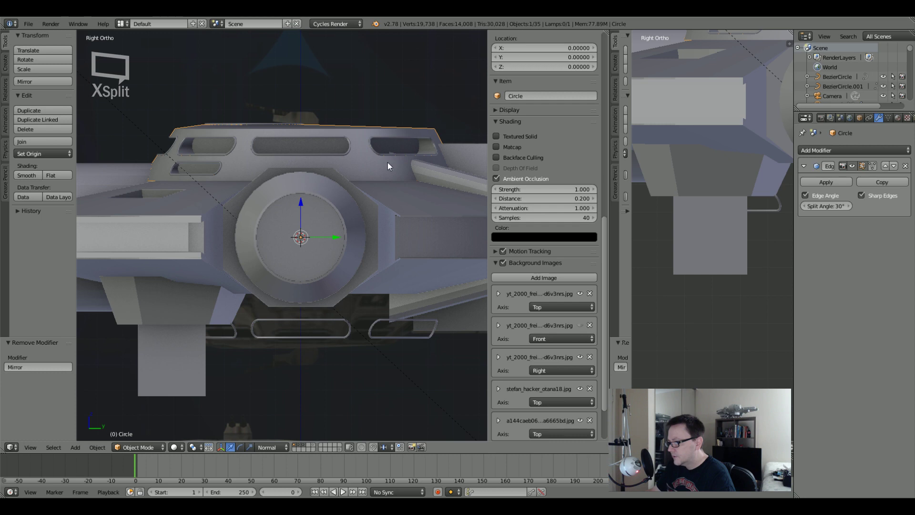
Delete all control points in the lower half of the curve object framing the middle and front window openings.
{"action": "right_click", "coordinate": [331, 152]}
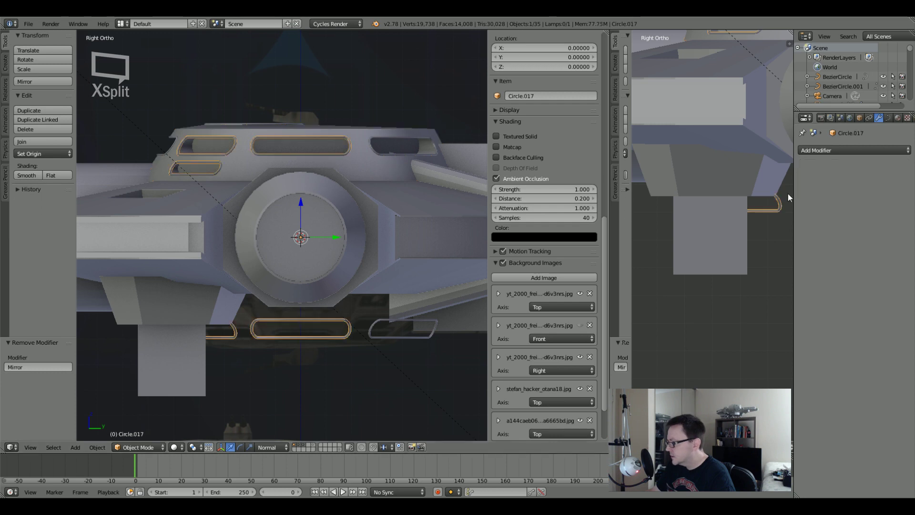
{"action": "key", "text": "z"}
{"action": "scroll", "coordinate": [304, 365], "scroll_direction": "down", "scroll_amount": 2}
{"action": "key", "text": "Tab"}
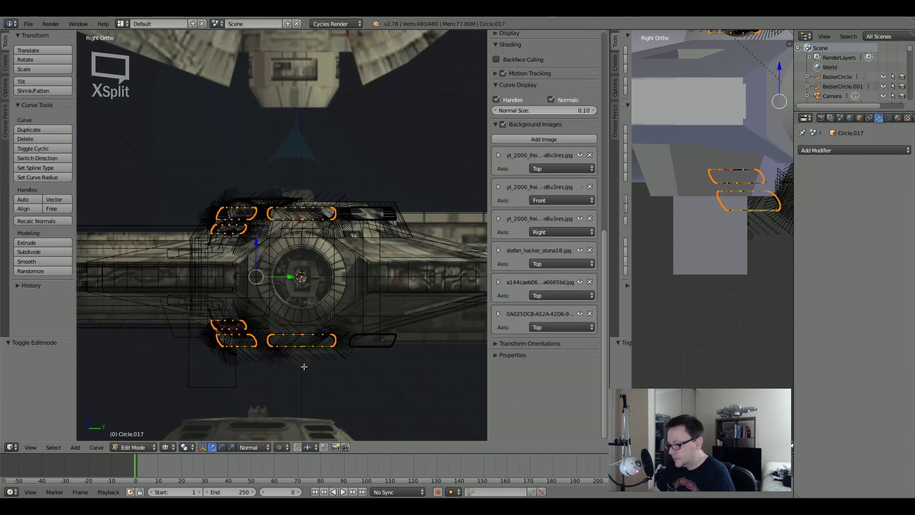
{"action": "key", "text": "a"}
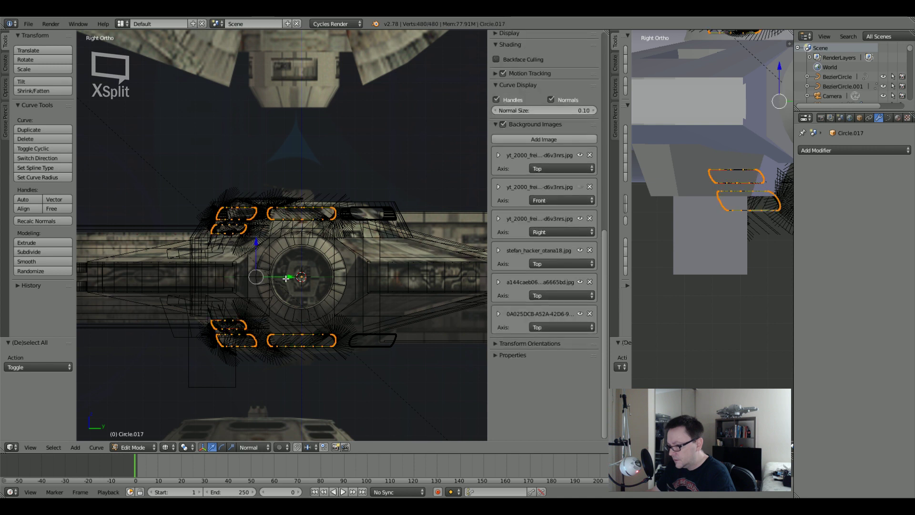
{"action": "key", "text": "b"}
{"action": "left_click_drag", "start_coordinate": [91, 303], "coordinate": [402, 388]}
{"action": "key", "text": "a"}
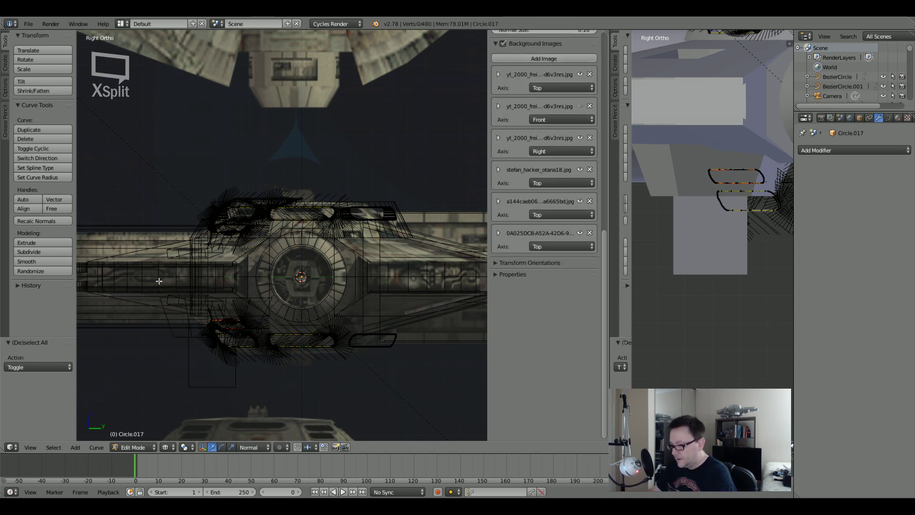
{"action": "left_click_drag", "start_coordinate": [159, 281], "coordinate": [376, 372]}
{"action": "key", "text": "x"}
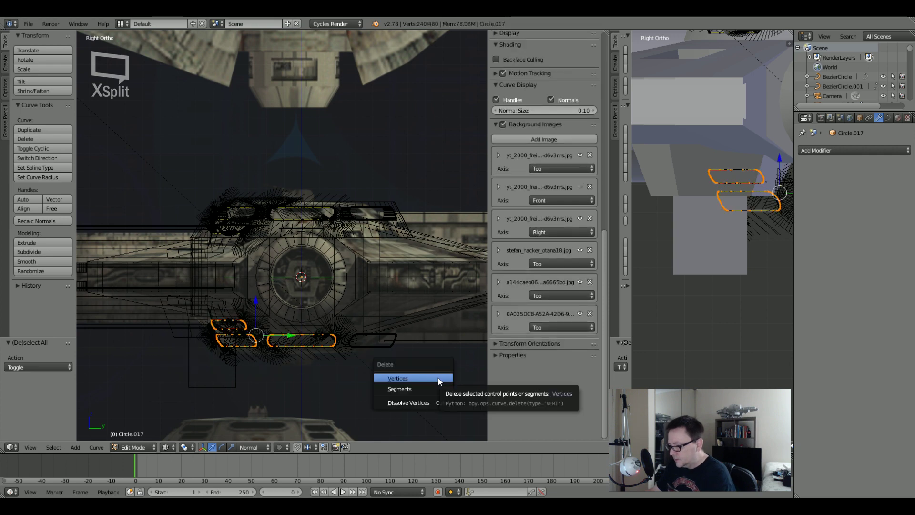
{"action": "left_click", "coordinate": [439, 377]}
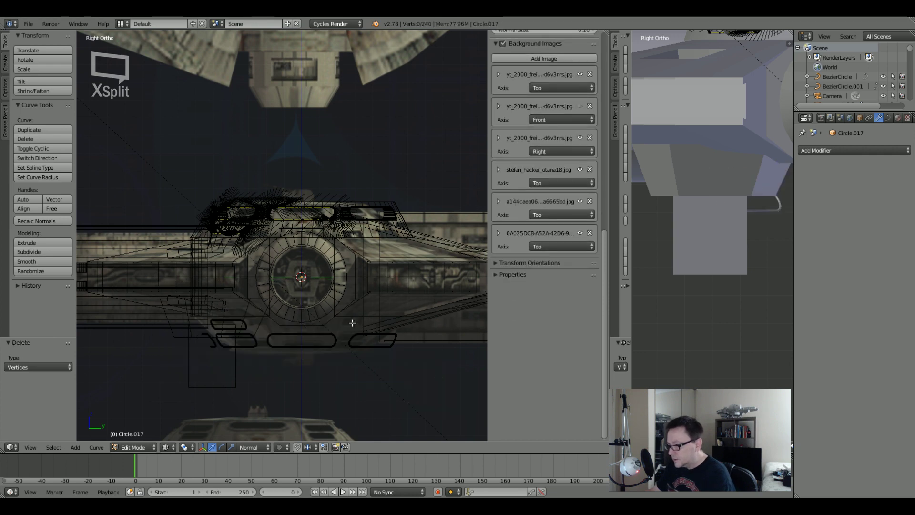
Select the second window-frame curve object, which spans all the openings, and delete the control points of its lower half.
{"action": "key", "text": "Tab"}
{"action": "left_click", "coordinate": [287, 330]}
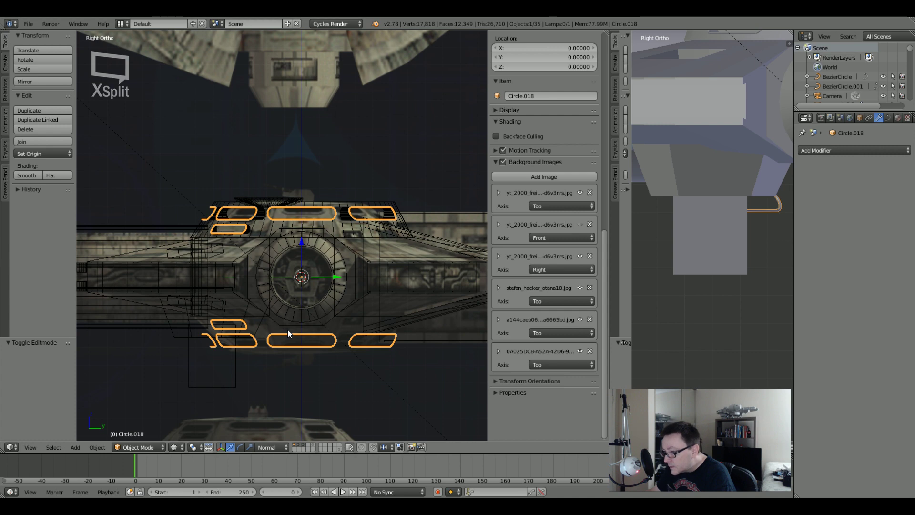
{"action": "key", "text": "Tab"}
{"action": "key", "text": "a"}
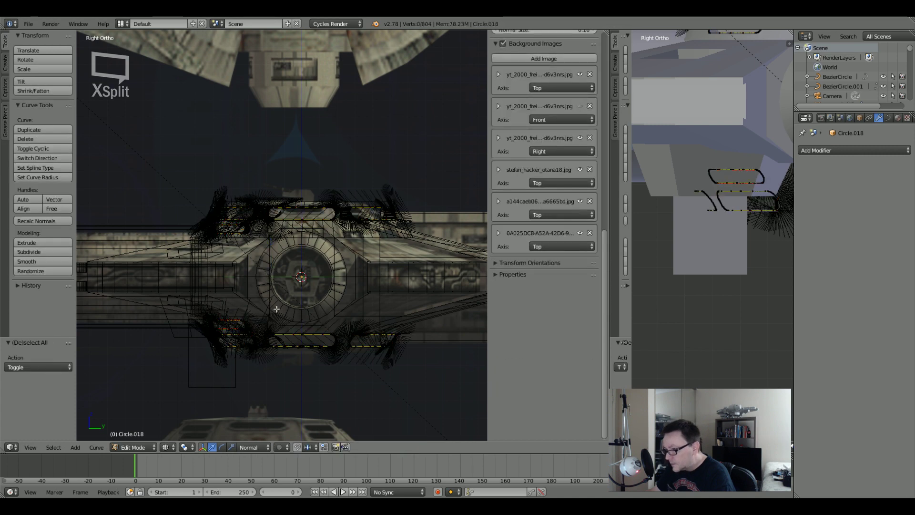
{"action": "left_click_drag", "start_coordinate": [155, 295], "coordinate": [443, 380]}
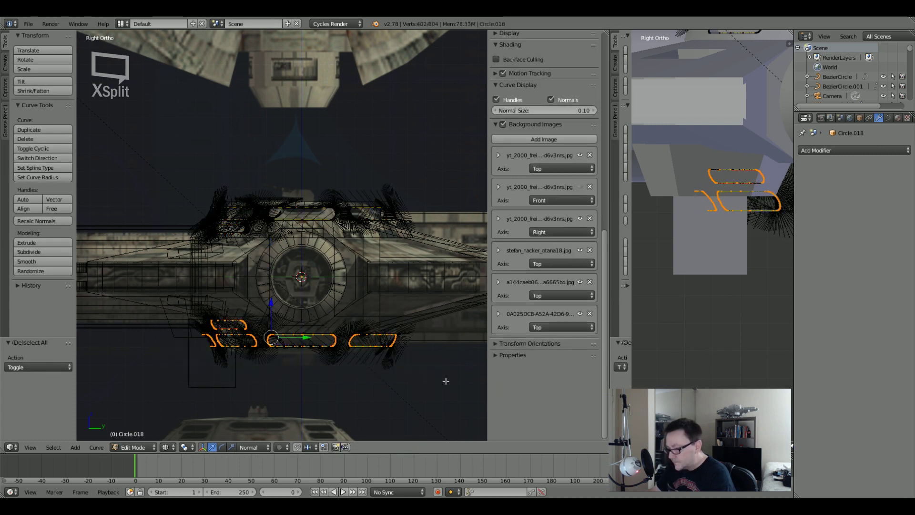
{"action": "key", "text": "x"}
{"action": "left_click", "coordinate": [376, 344]}
{"action": "key", "text": "Tab"}
{"action": "key", "text": "Tab"}
{"action": "key", "text": "Tab"}
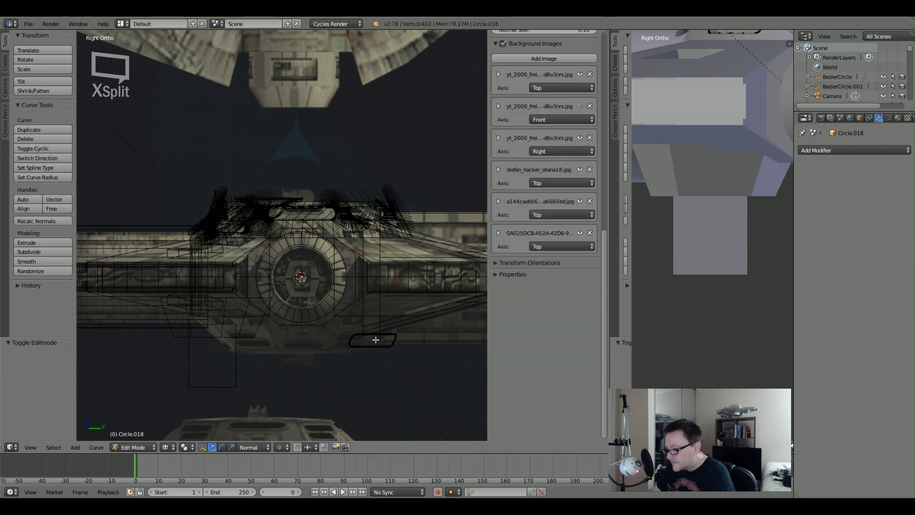
Delete the lower control points of the rear window-frame curve, and return to solid Object Mode with nothing selected.
{"action": "right_click", "coordinate": [376, 340]}
{"action": "key", "text": "Tab"}
{"action": "key", "text": "a"}
{"action": "key", "text": "b"}
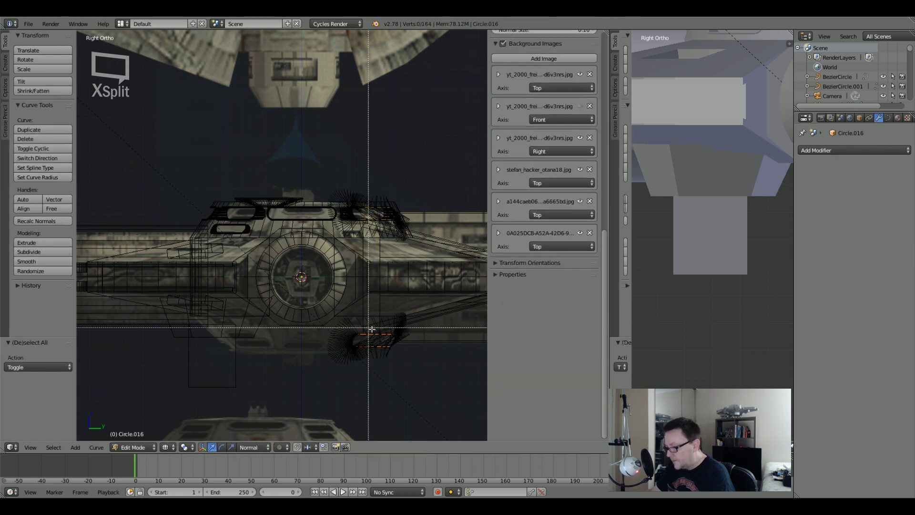
{"action": "left_click_drag", "start_coordinate": [299, 297], "coordinate": [477, 399]}
{"action": "key", "text": "x"}
{"action": "left_click", "coordinate": [404, 364]}
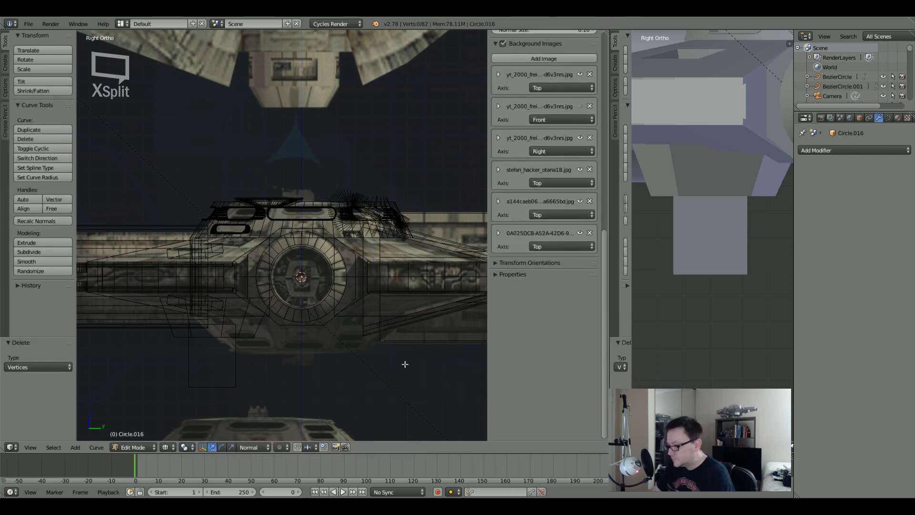
{"action": "key", "text": "Tab"}
{"action": "key", "text": "z"}
{"action": "key", "text": "a"}
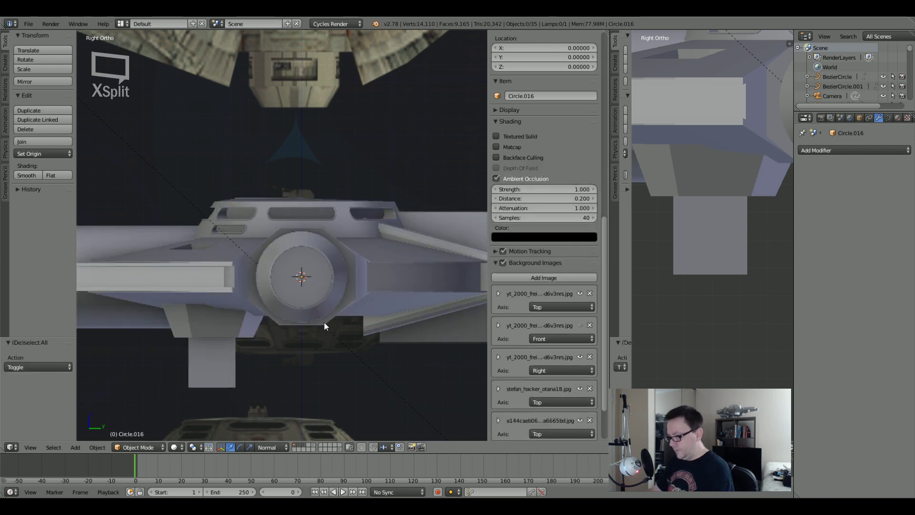
Switch the visible layers to find the one holding another version of the freighter hull over the side reference.
{"action": "left_click", "coordinate": [337, 449]}
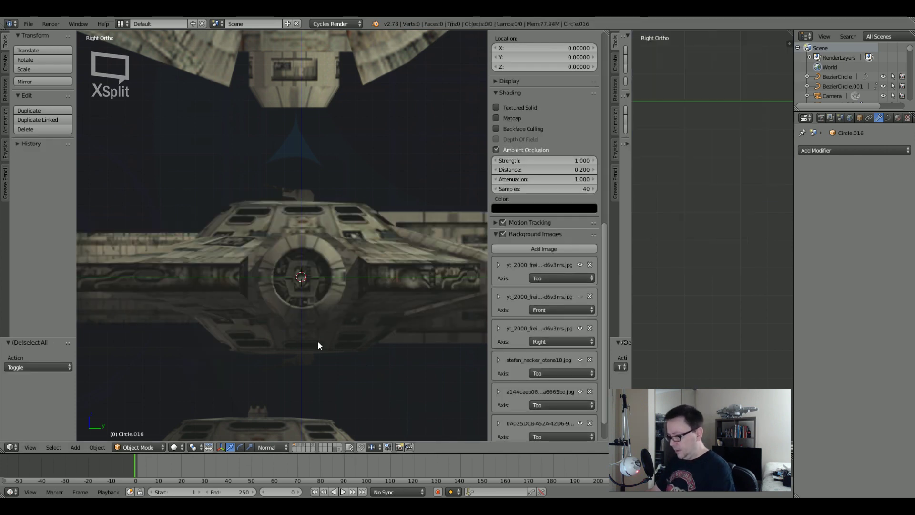
{"action": "scroll", "coordinate": [310, 357], "scroll_direction": "down", "scroll_amount": 5}
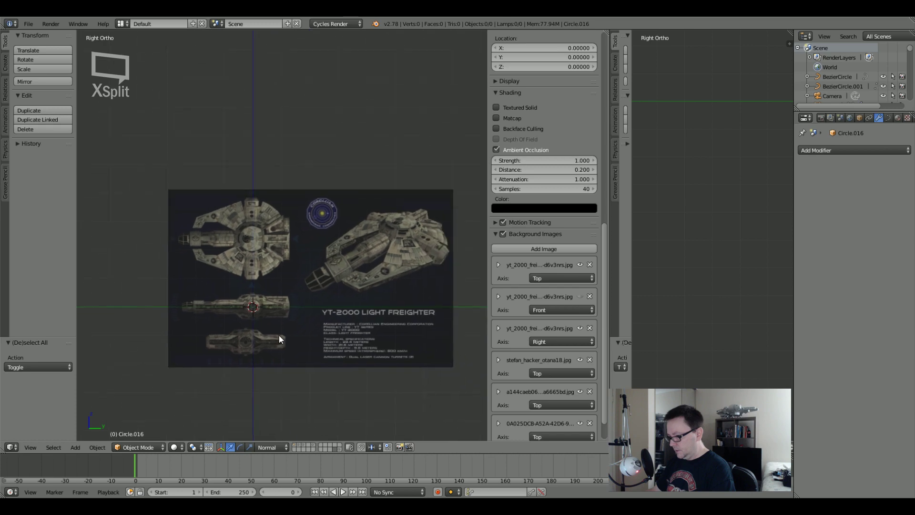
{"action": "left_click", "coordinate": [339, 445]}
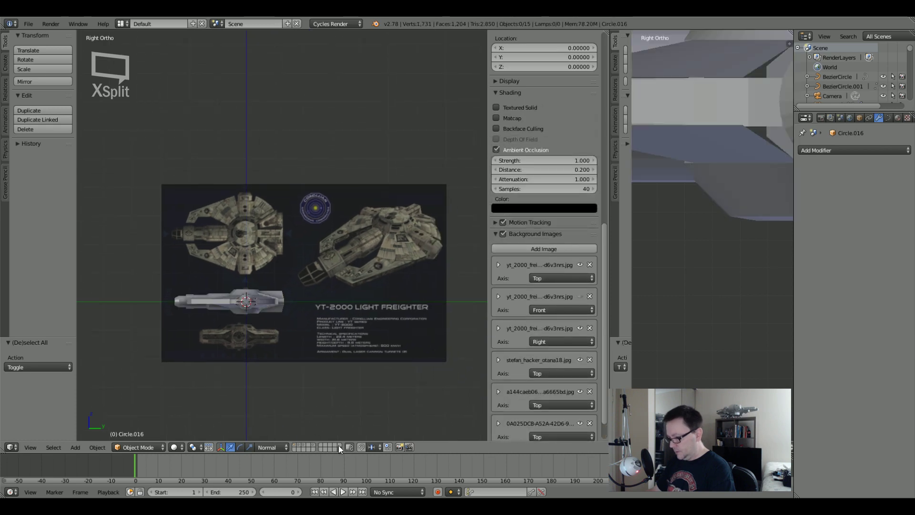
Examine the freighter's underside, its layers and its separate hull meshes to find which object holds the central dome.
{"action": "scroll", "coordinate": [234, 310], "scroll_direction": "up", "scroll_amount": 5}
{"action": "right_click", "coordinate": [241, 310]}
{"action": "middle_click_drag", "start_coordinate": [248, 312], "coordinate": [281, 381]}
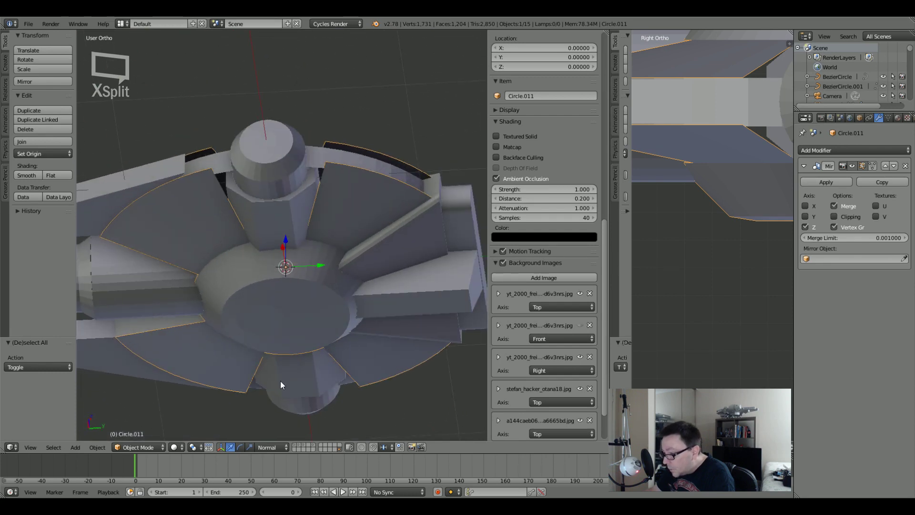
{"action": "left_click", "coordinate": [312, 449]}
{"action": "left_click", "coordinate": [307, 448]}
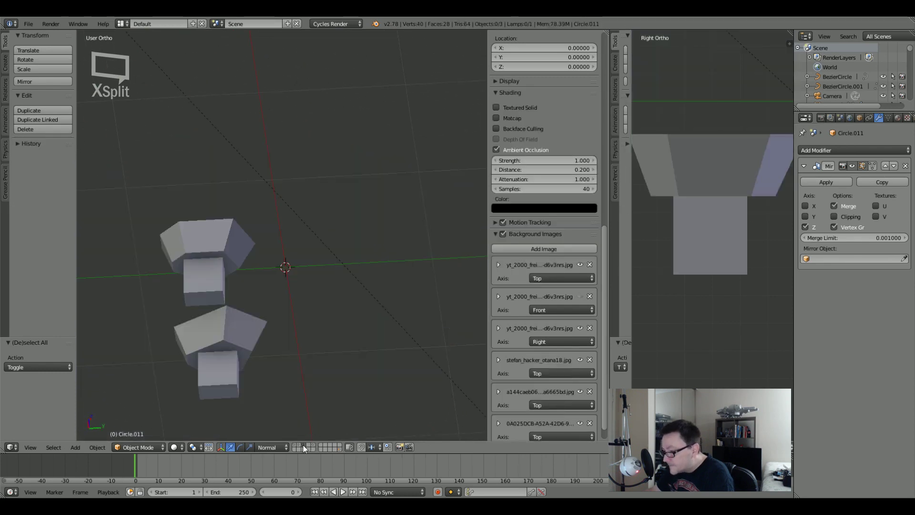
{"action": "left_click", "coordinate": [326, 451]}
{"action": "key", "text": "Tab"}
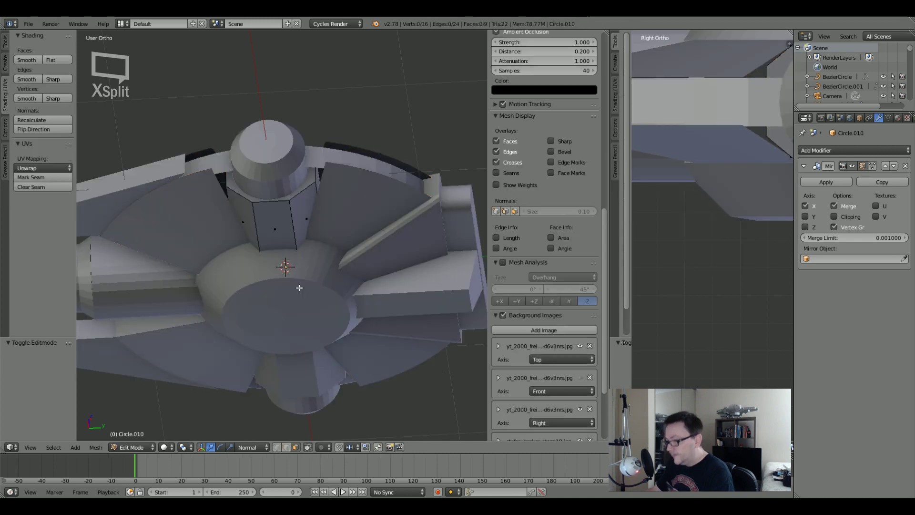
{"action": "key", "text": "Tab"}
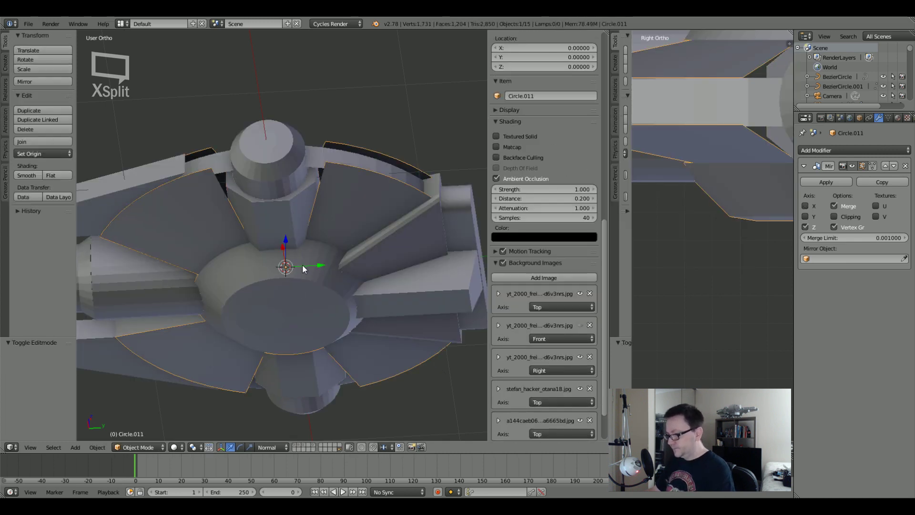
{"action": "key", "text": "Tab"}
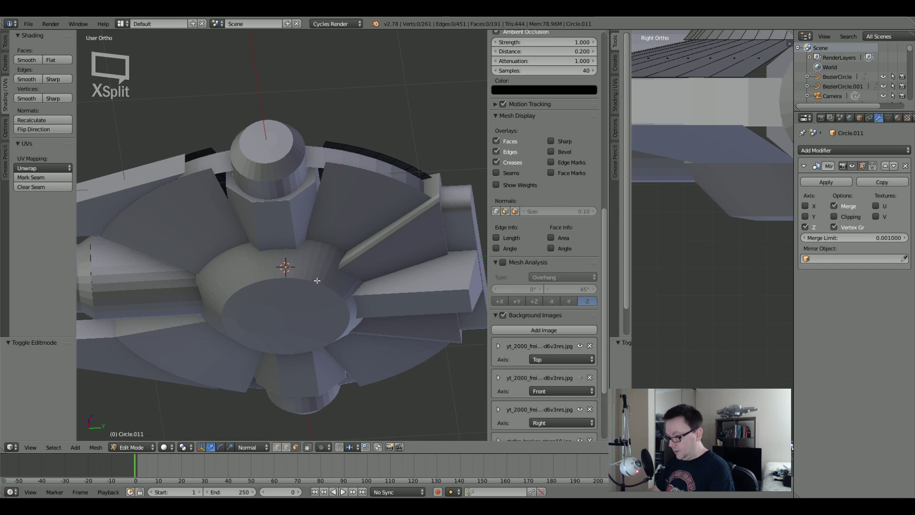
{"action": "key", "text": "Tab"}
{"action": "key", "text": "Tab"}
{"action": "scroll", "coordinate": [280, 276], "scroll_direction": "up", "scroll_amount": 2}
{"action": "key", "text": "Tab"}
{"action": "right_click", "coordinate": [279, 276]}
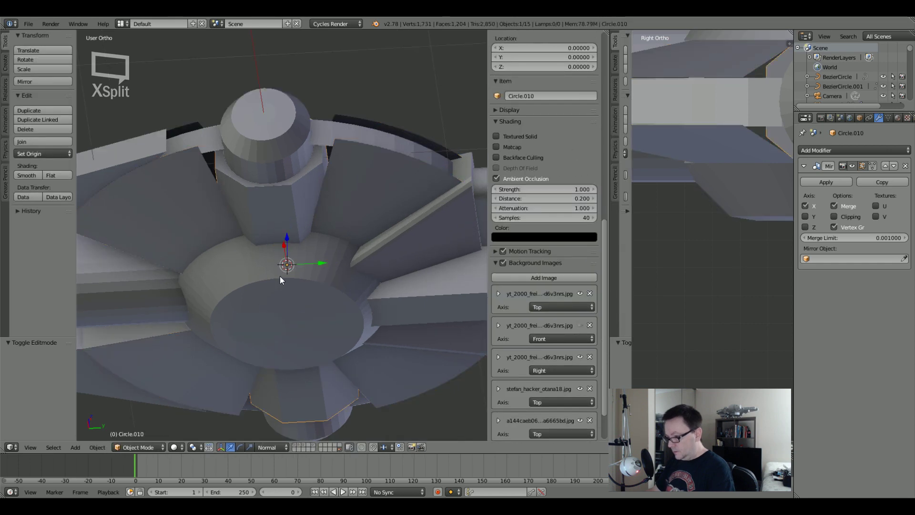
Select the central hull mesh with its sloped ring of faces and try moving the whole object in the side view.
{"action": "right_click", "coordinate": [278, 267]}
{"action": "key", "text": "Tab"}
{"action": "middle_click_drag", "start_coordinate": [278, 266], "coordinate": [276, 264]}
{"action": "right_click", "coordinate": [327, 257], "text": "alt"}
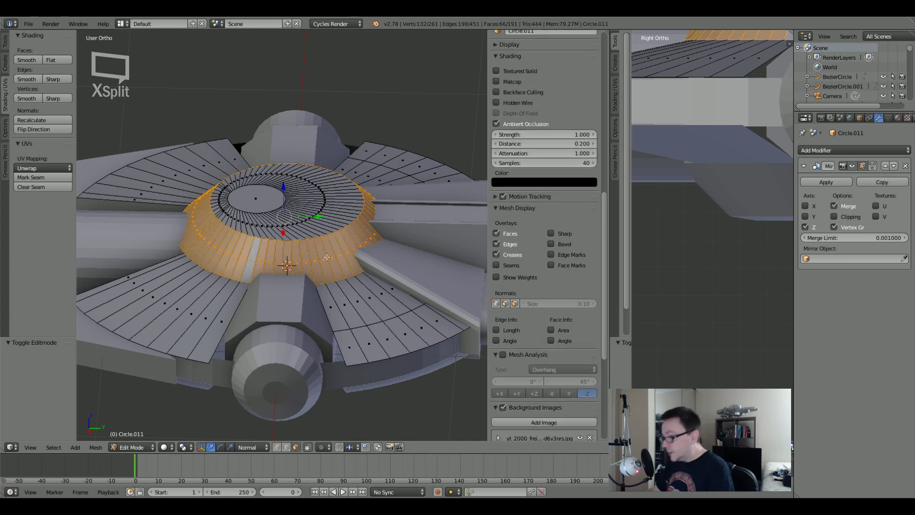
{"action": "key", "text": "KP_3"}
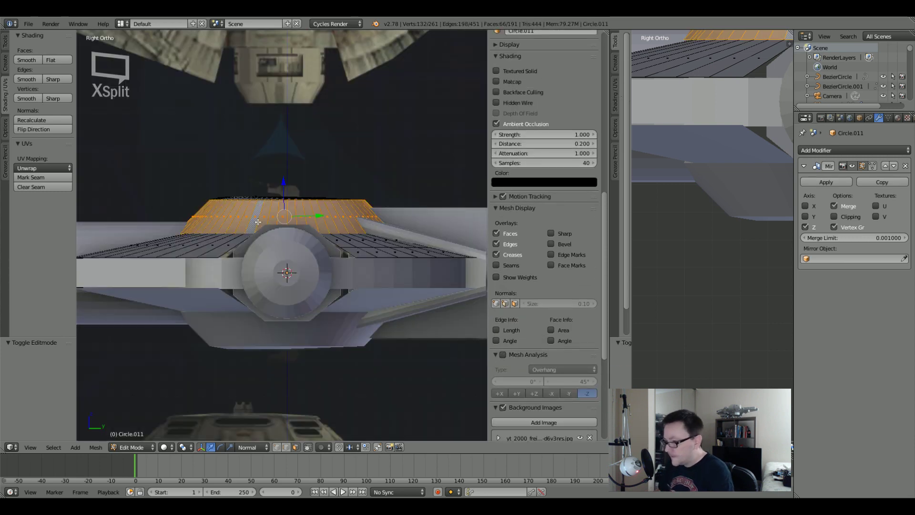
{"action": "key", "text": "Tab"}
{"action": "key", "text": "g"}
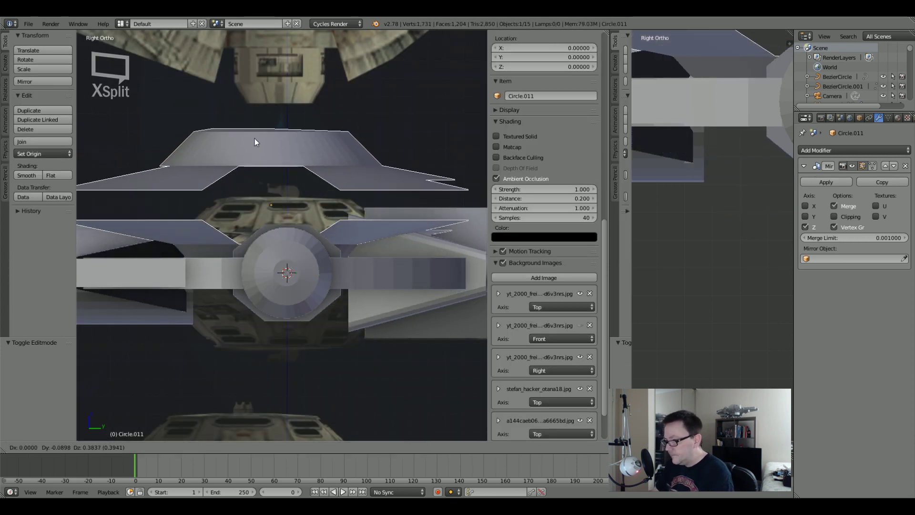
{"action": "right_click", "coordinate": [254, 138]}
Duplicate the central hull mesh in place, moving the copy to layer 2, and show that layer alongside the current one.
{"action": "key", "text": "shift+d"}
{"action": "right_click", "coordinate": [224, 84]}
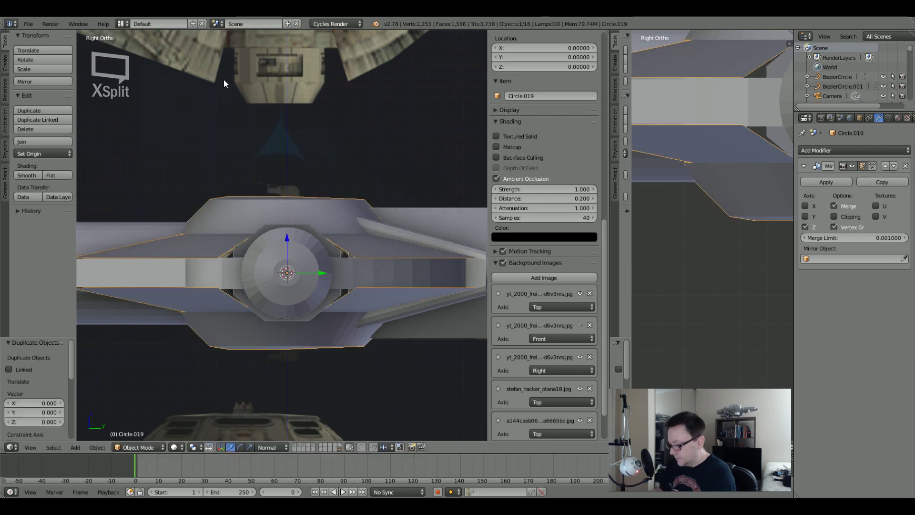
{"action": "key", "text": "m"}
{"action": "key", "text": "2"}
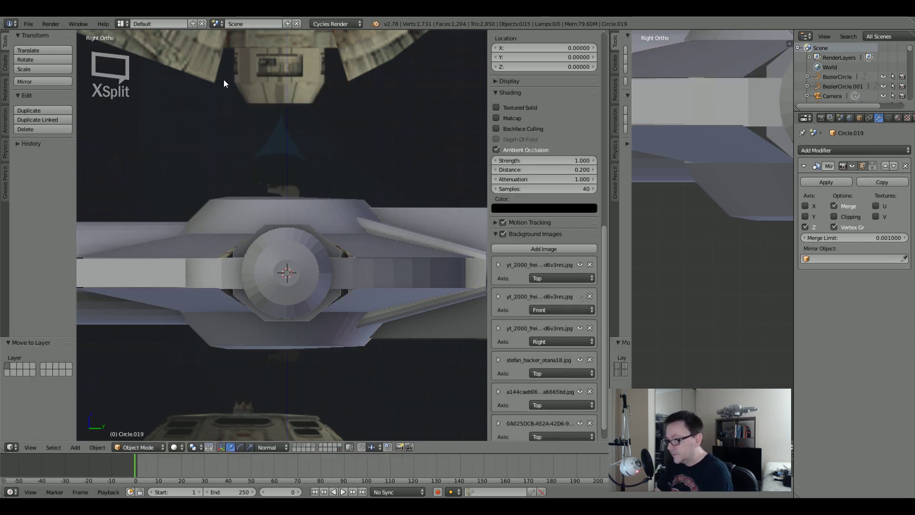
{"action": "key", "text": "shift+2"}
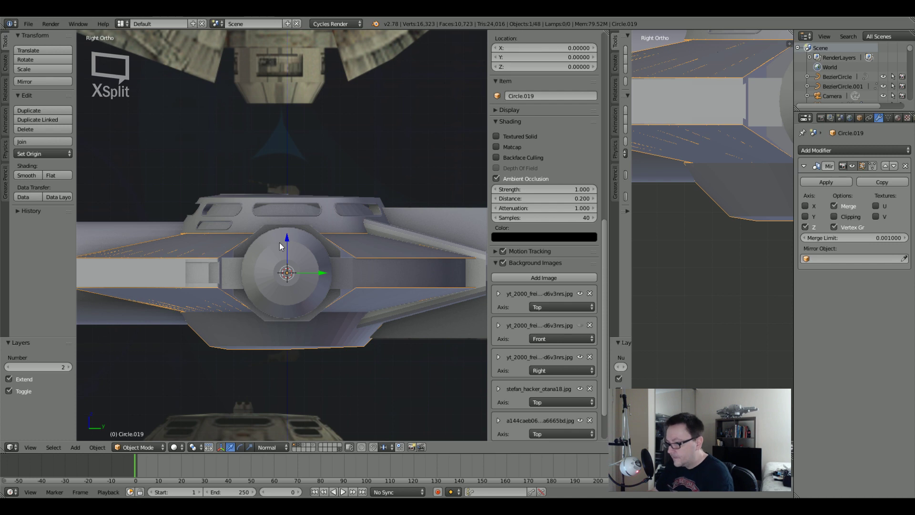
Delete the faces of the sloping wedge panels beneath the dome in the duplicated hull mesh.
{"action": "key", "text": "Tab"}
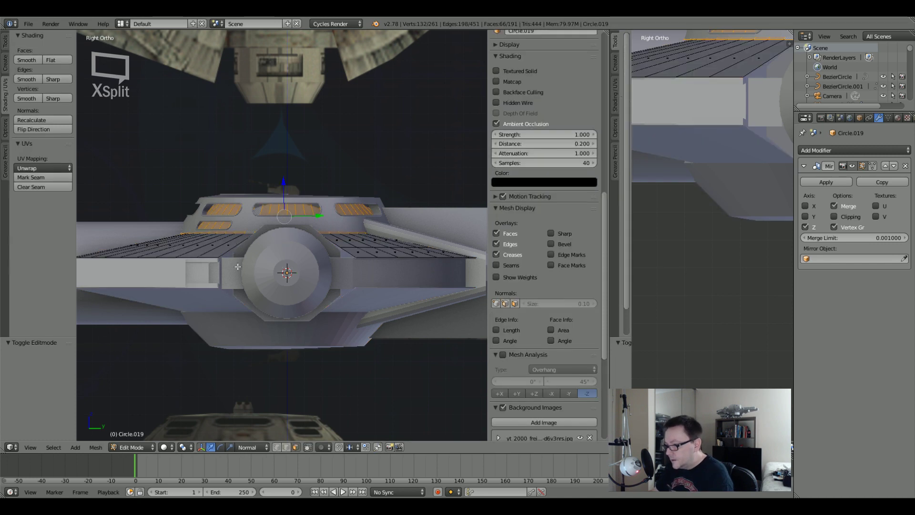
{"action": "key", "text": "z"}
{"action": "key", "text": "a"}
{"action": "scroll", "coordinate": [267, 276], "scroll_direction": "down", "scroll_amount": 2}
{"action": "middle_click_drag", "start_coordinate": [267, 276], "coordinate": [284, 285], "text": "shift"}
{"action": "key", "text": "b"}
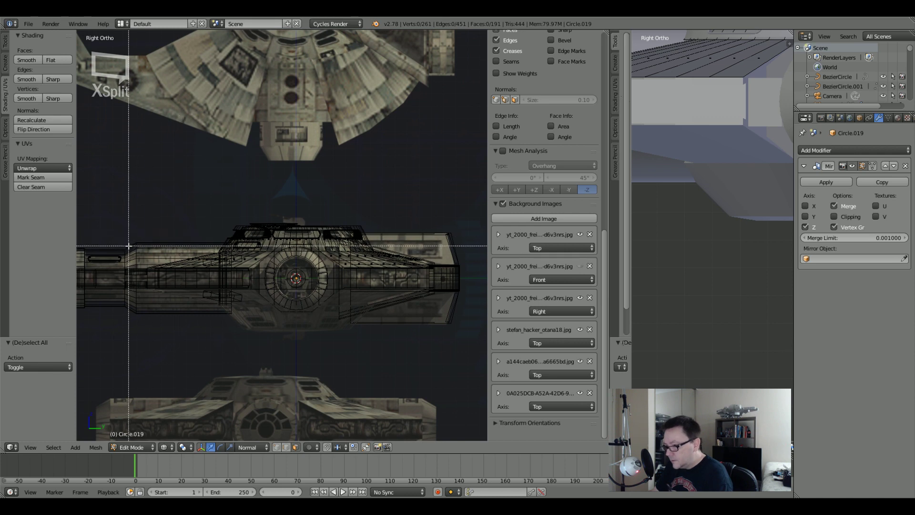
{"action": "left_click_drag", "start_coordinate": [128, 245], "coordinate": [467, 314]}
{"action": "key", "text": "x"}
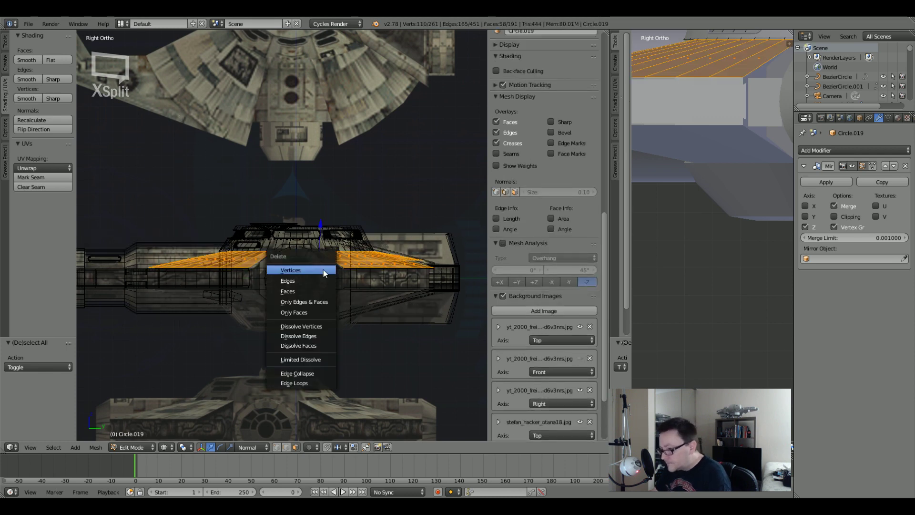
{"action": "left_click", "coordinate": [321, 290]}
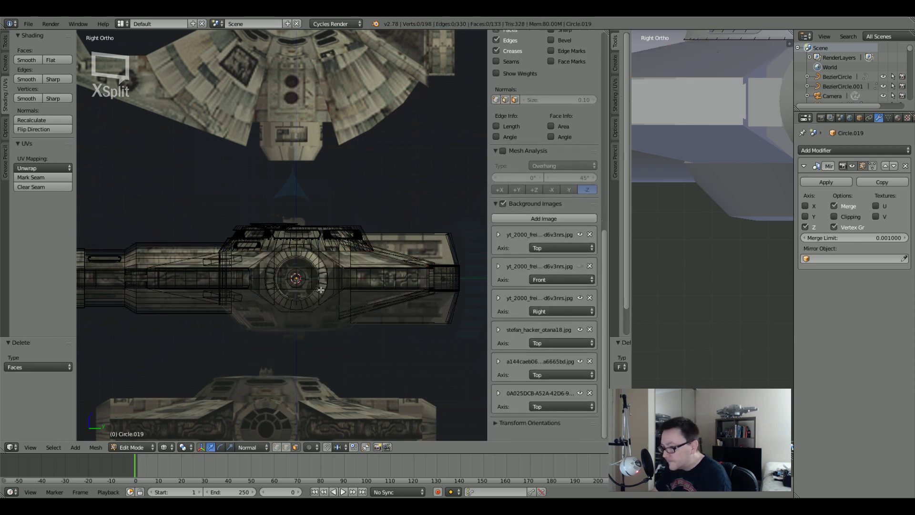
Inspect the remaining dome faces against the side reference in wireframe, widening the main 3D view.
{"action": "key", "text": "a"}
{"action": "key", "text": "z"}
{"action": "middle_click_drag", "start_coordinate": [316, 215], "coordinate": [302, 232]}
{"action": "key", "text": "KP_3"}
{"action": "key", "text": "z"}
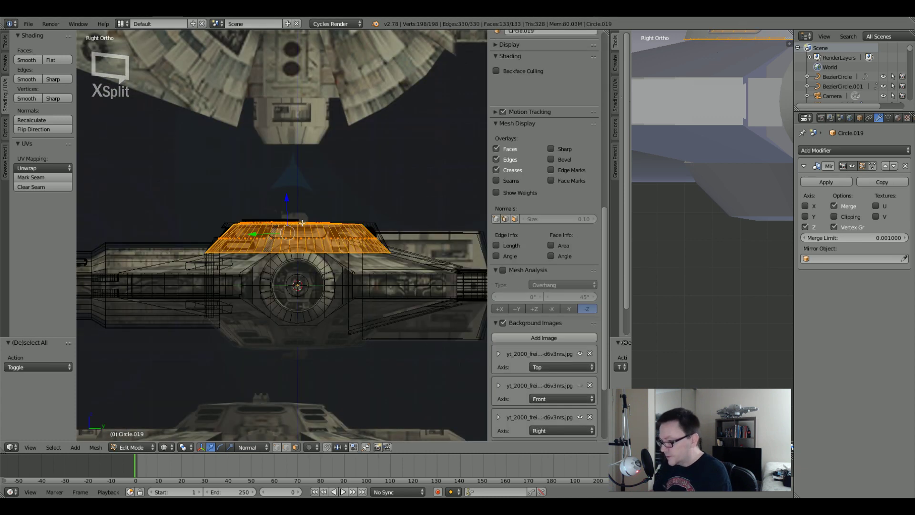
{"action": "scroll", "coordinate": [305, 221], "scroll_direction": "up", "scroll_amount": 3}
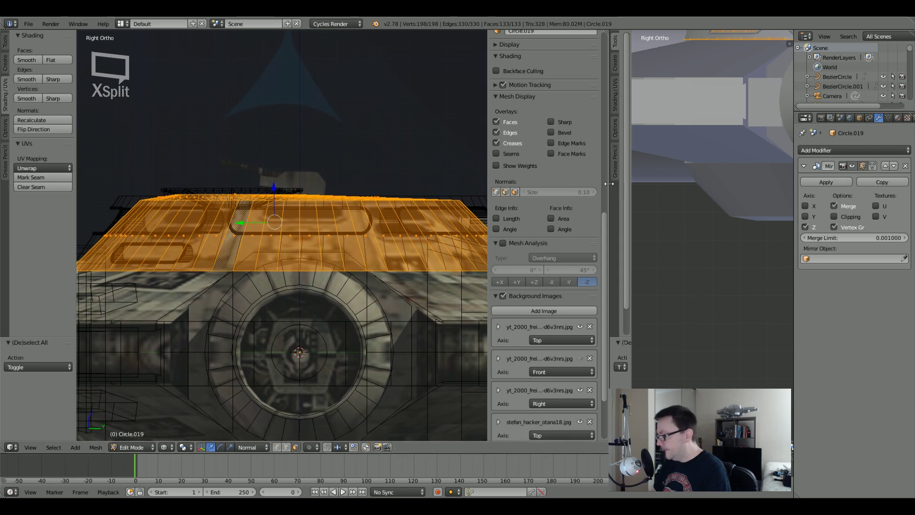
{"action": "left_click_drag", "start_coordinate": [611, 182], "coordinate": [697, 186]}
{"action": "scroll", "coordinate": [409, 188], "scroll_direction": "up", "scroll_amount": 2}
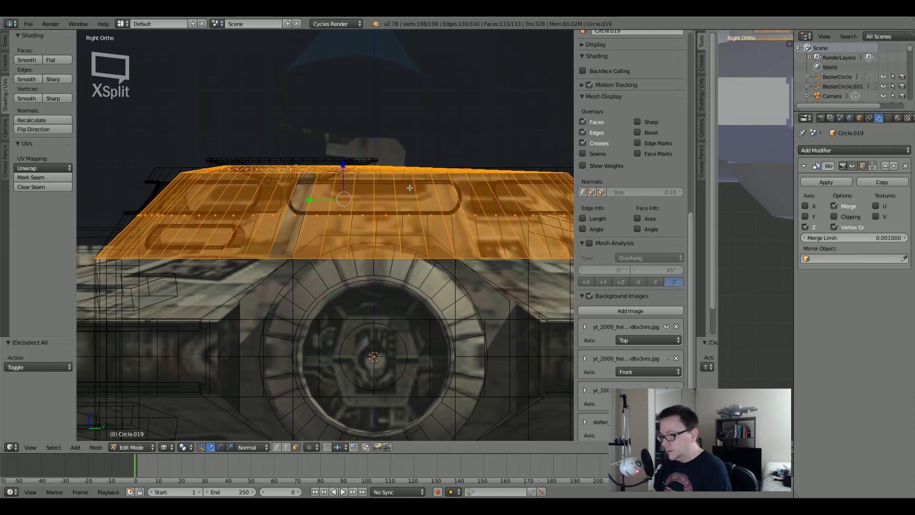
{"action": "scroll", "coordinate": [337, 197], "scroll_direction": "down", "scroll_amount": 2}
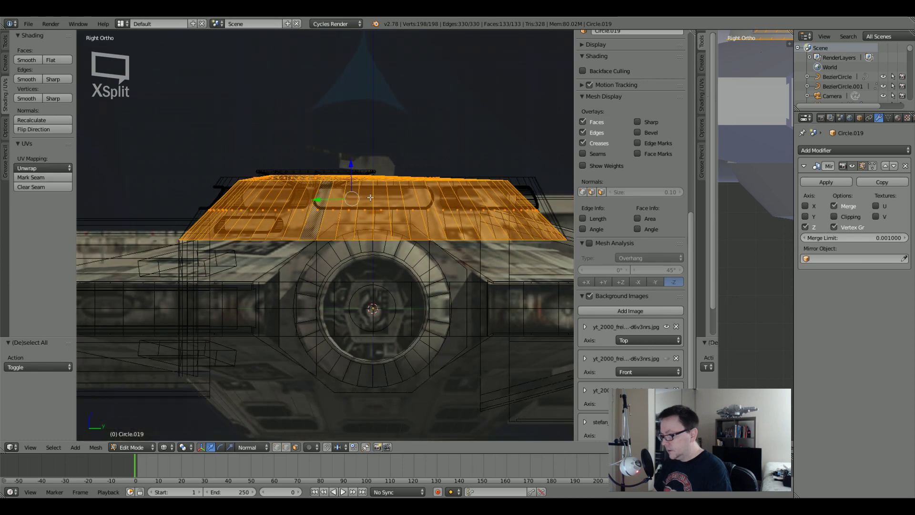
Select the edge loop around the upper rim of the dome's sloped wall and scale it up by about 1.157.
{"action": "key", "text": "a"}
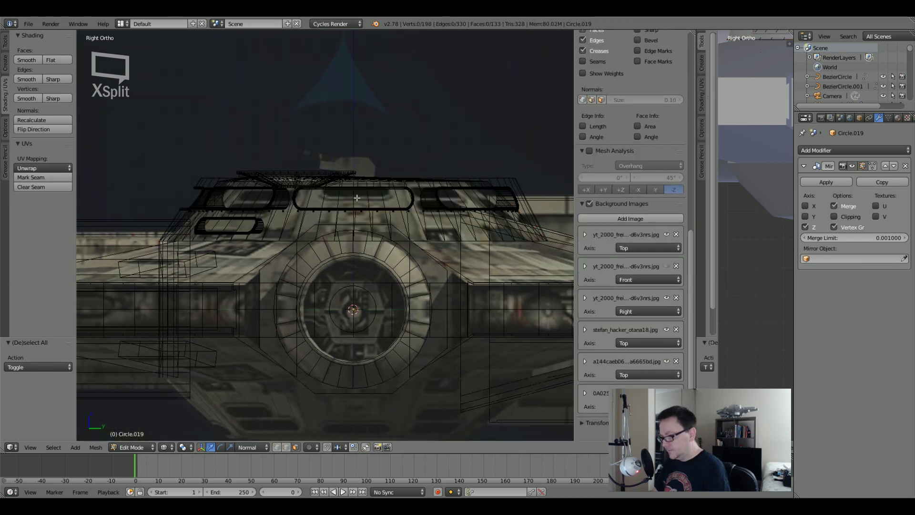
{"action": "key", "text": "l"}
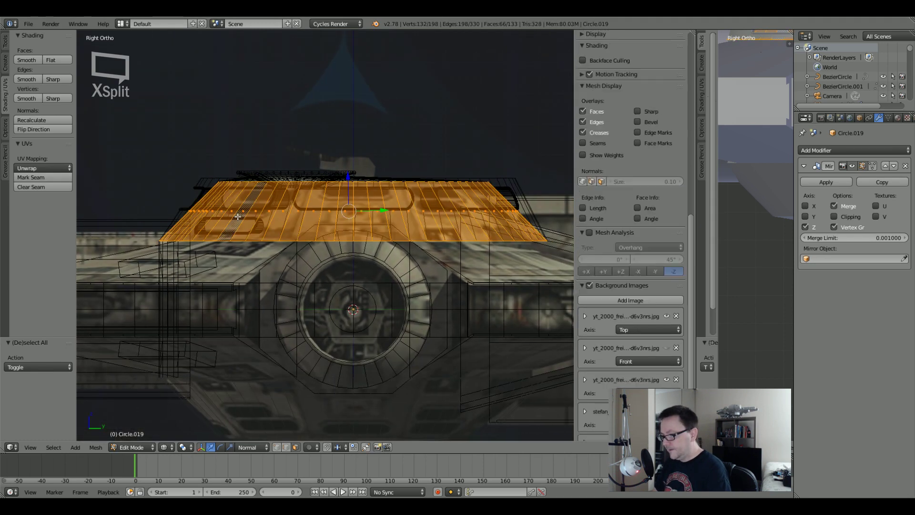
{"action": "scroll", "coordinate": [245, 191], "scroll_direction": "up", "scroll_amount": 2}
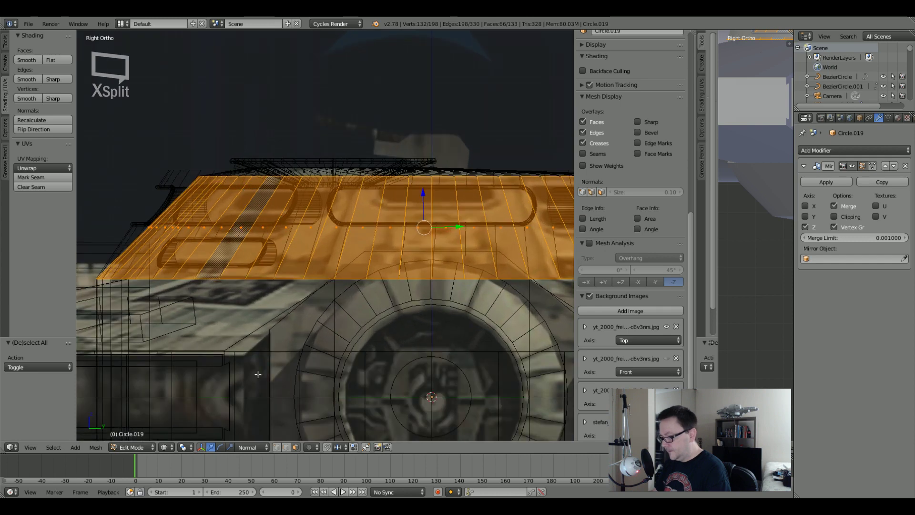
{"action": "left_click", "coordinate": [286, 448]}
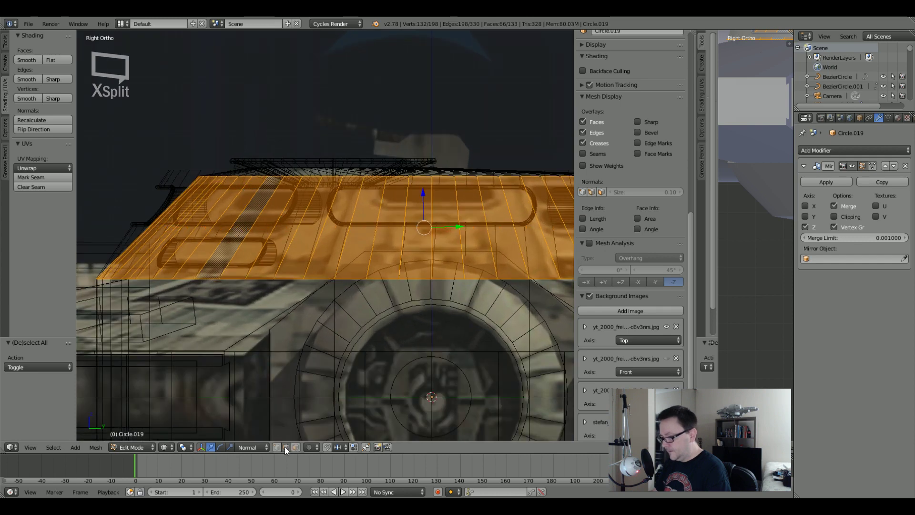
{"action": "right_click", "coordinate": [247, 186], "text": "alt"}
{"action": "right_click", "coordinate": [292, 189], "text": "alt"}
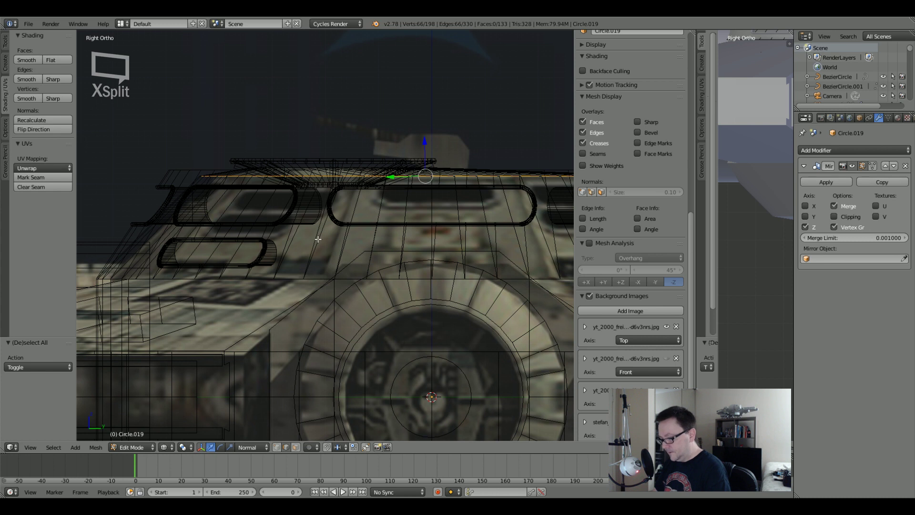
{"action": "key", "text": "s"}
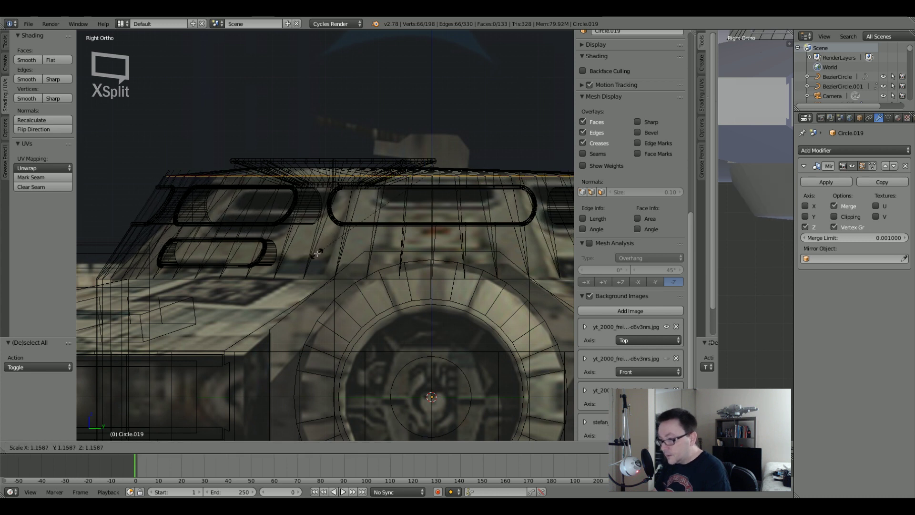
{"action": "left_click", "coordinate": [319, 253]}
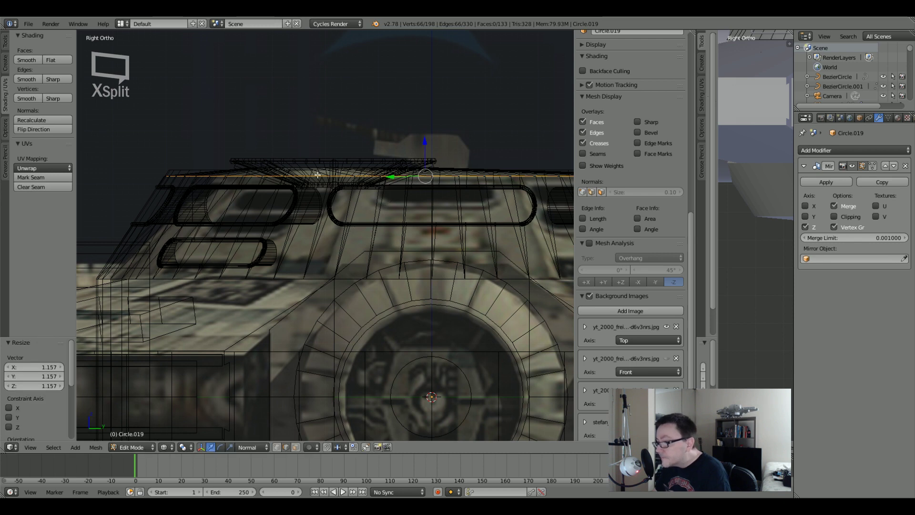
Compare the upper rim of the dome copy with the rim of the original windowed hull mesh in close-up wireframe.
{"action": "key", "text": "a"}
{"action": "middle_click_drag", "start_coordinate": [317, 175], "coordinate": [263, 217], "text": "shift"}
{"action": "scroll", "coordinate": [263, 217], "scroll_direction": "up", "scroll_amount": 6}
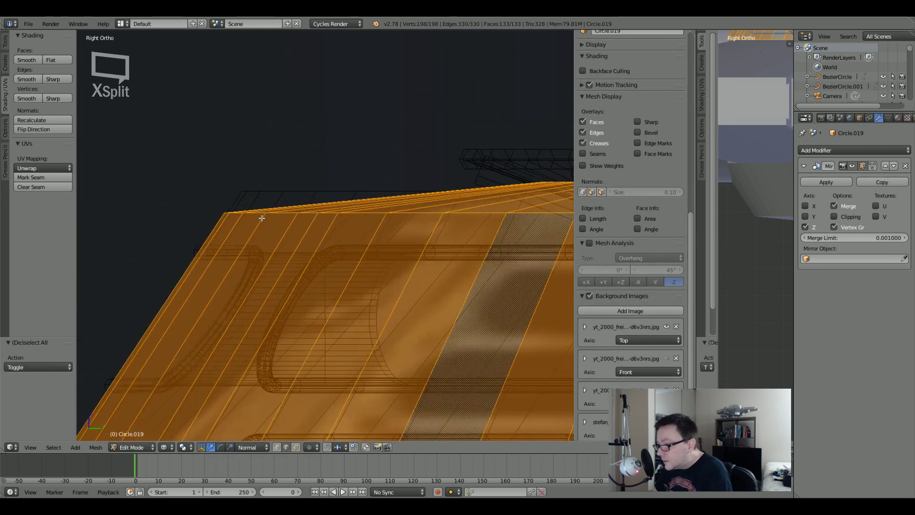
{"action": "scroll", "coordinate": [262, 218], "scroll_direction": "up", "scroll_amount": 1}
{"action": "scroll", "coordinate": [398, 225], "scroll_direction": "down", "scroll_amount": 3}
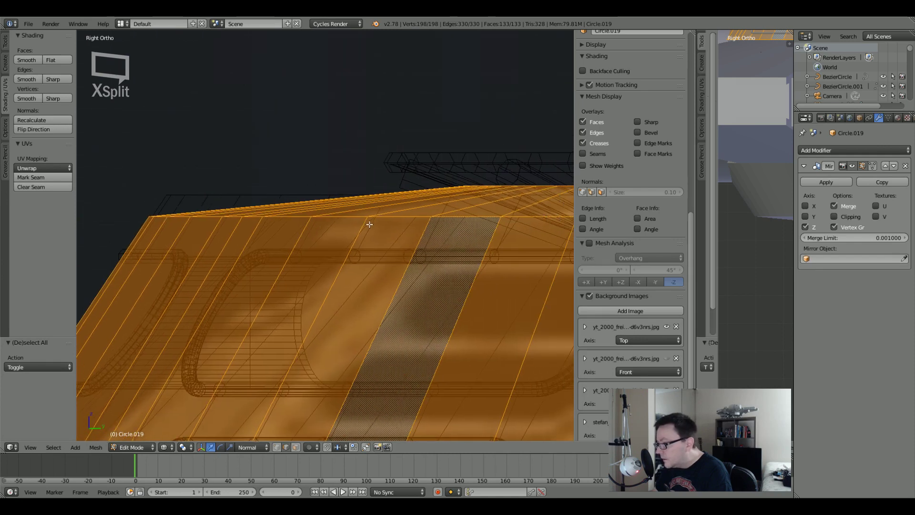
{"action": "key", "text": "Tab"}
{"action": "right_click", "coordinate": [356, 209]}
{"action": "key", "text": "Tab"}
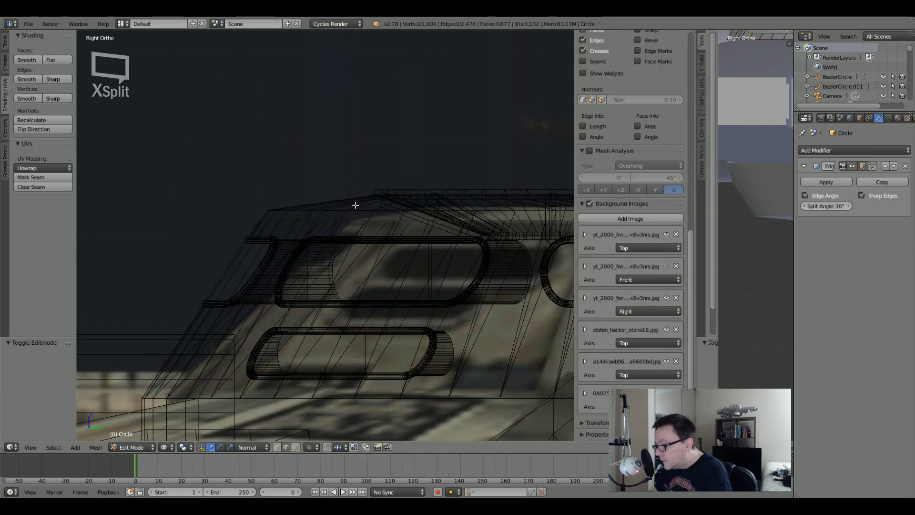
{"action": "scroll", "coordinate": [356, 205], "scroll_direction": "up", "scroll_amount": 3}
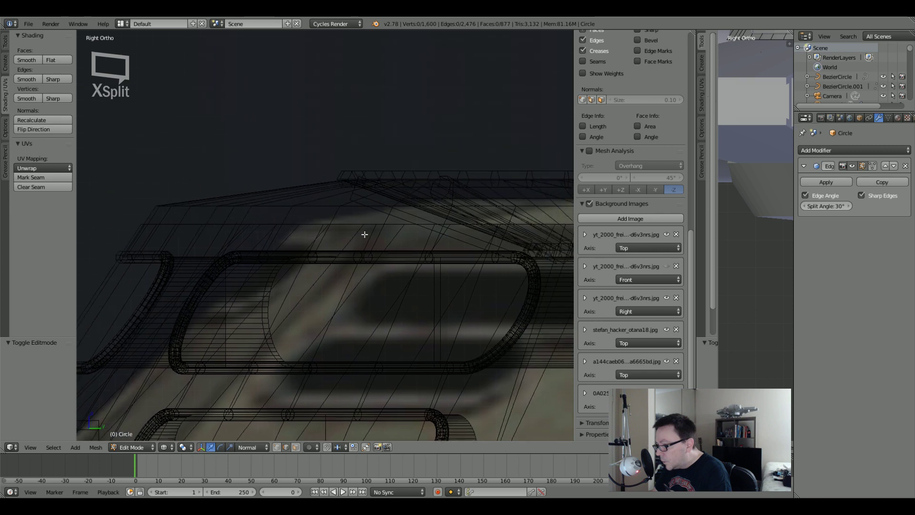
{"action": "key", "text": "Tab"}
{"action": "right_click", "coordinate": [371, 223]}
{"action": "key", "text": "Tab"}
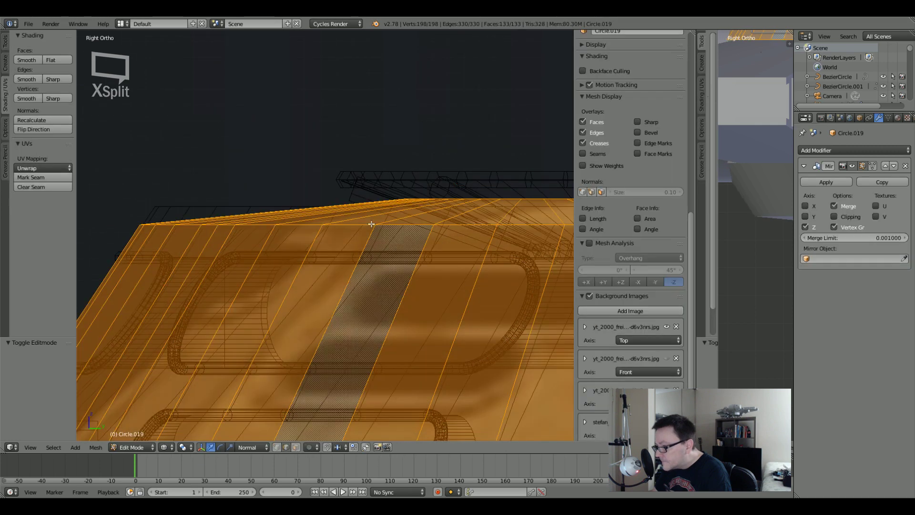
{"action": "scroll", "coordinate": [352, 216], "scroll_direction": "down", "scroll_amount": 3}
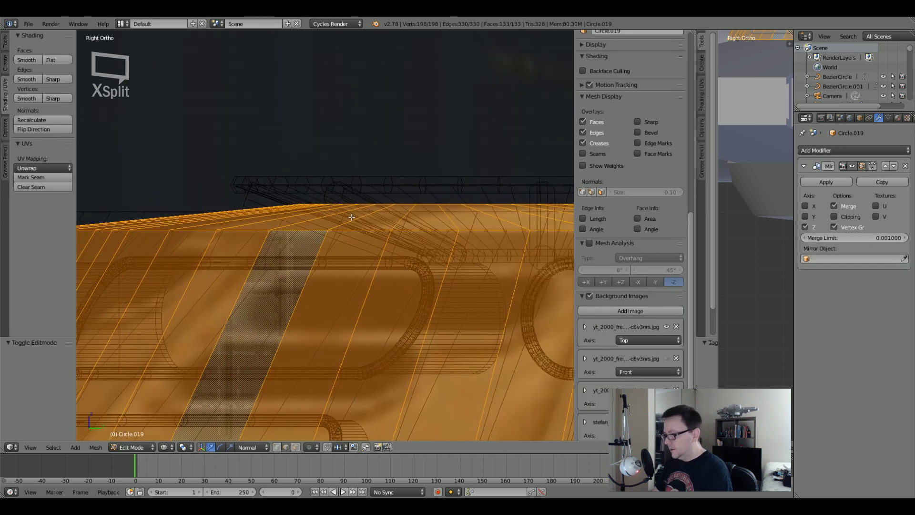
Select the vertices of the dome copy's low top cap in side wireframe and move them up 0.007 along the normal Z axis.
{"action": "key", "text": "a"}
{"action": "scroll", "coordinate": [628, 238], "scroll_direction": "down", "scroll_amount": 5}
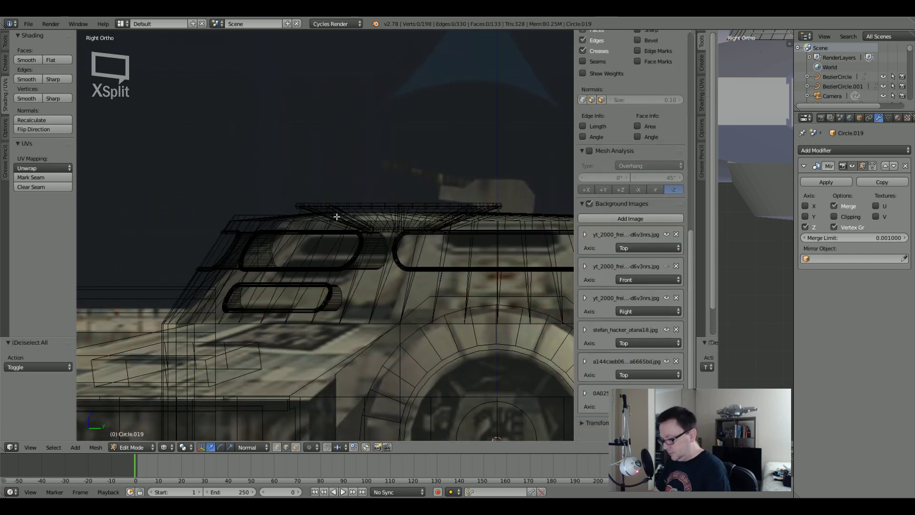
{"action": "key", "text": "b"}
{"action": "left_click_drag", "start_coordinate": [257, 180], "coordinate": [549, 219]}
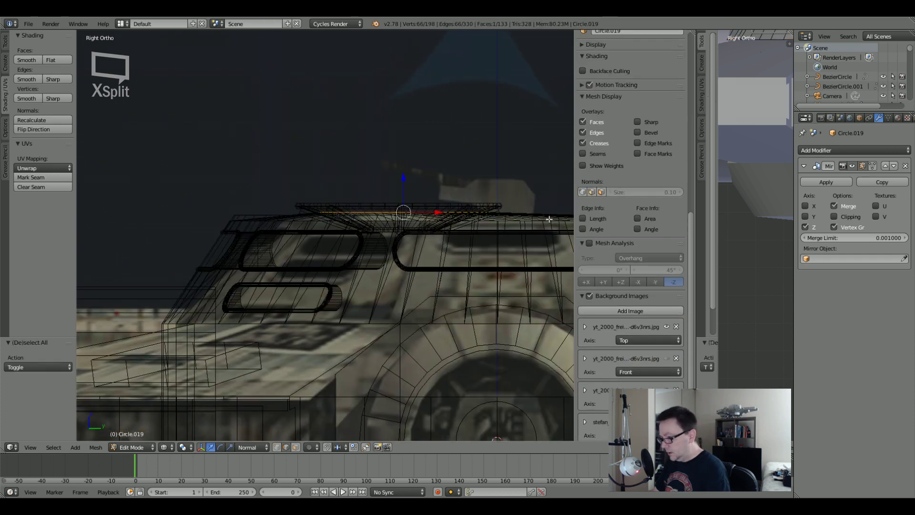
{"action": "key", "text": "a"}
{"action": "scroll", "coordinate": [629, 238], "scroll_direction": "down", "scroll_amount": 5}
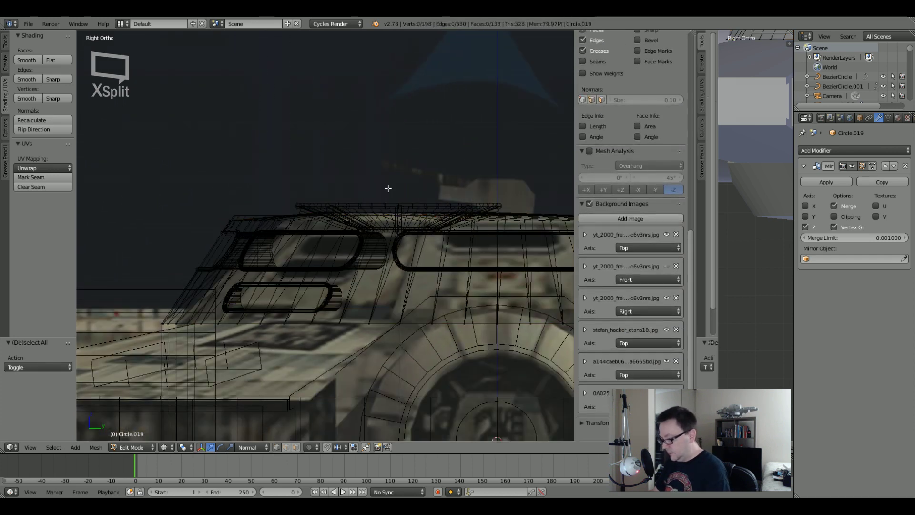
{"action": "key", "text": "b"}
{"action": "mouse_move", "coordinate": [250, 129]}
{"action": "left_mouse_down"}
{"action": "mouse_move", "coordinate": [510, 198]}
{"action": "mouse_move", "coordinate": [535, 222]}
{"action": "left_mouse_up"}
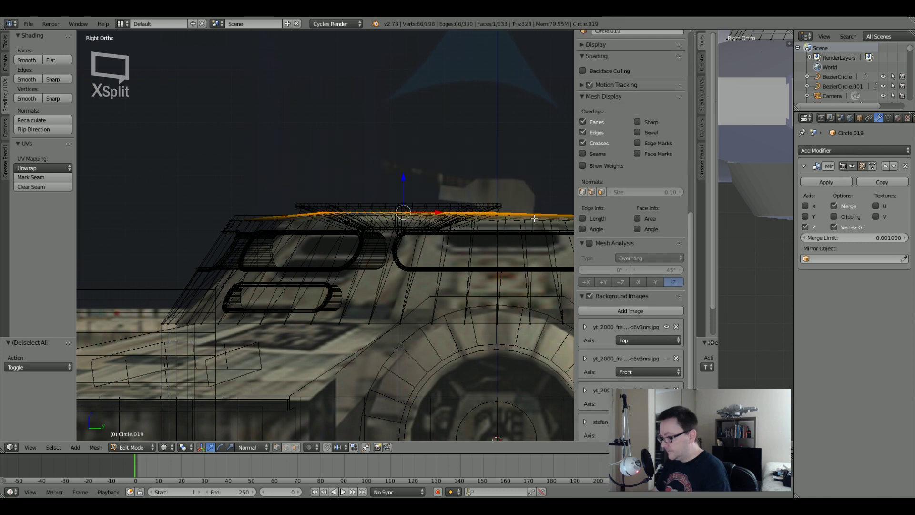
{"action": "key", "text": "z"}
{"action": "scroll", "coordinate": [350, 226], "scroll_direction": "up", "scroll_amount": 4}
{"action": "key", "text": "z"}
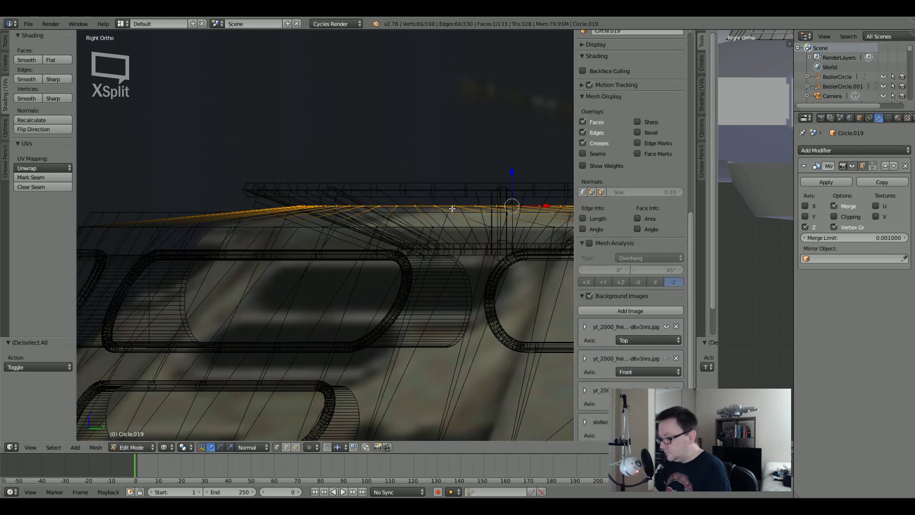
{"action": "key", "text": "g"}
{"action": "key", "text": "z"}
{"action": "key", "text": "z"}
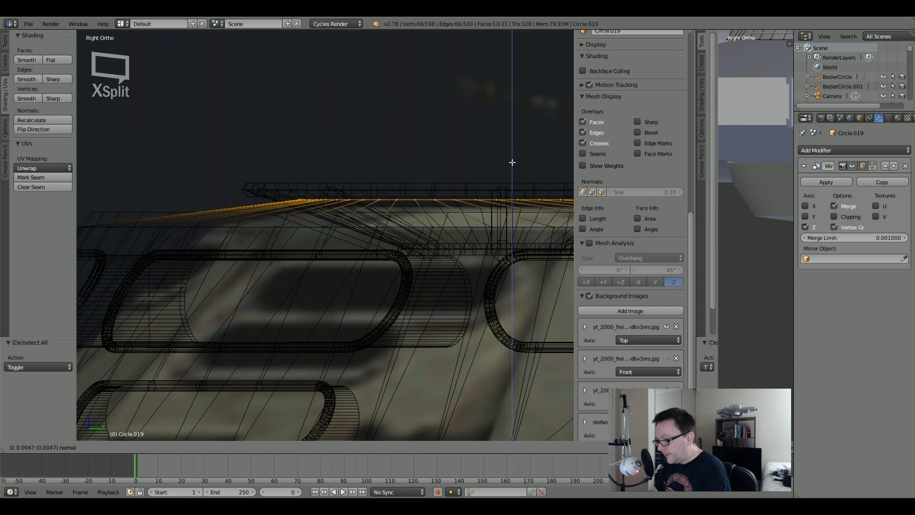
{"action": "left_click", "coordinate": [511, 159]}
Shift the selected top cap vertices by -0.013 along the normal X axis in the top view.
{"action": "key", "text": "KP_7"}
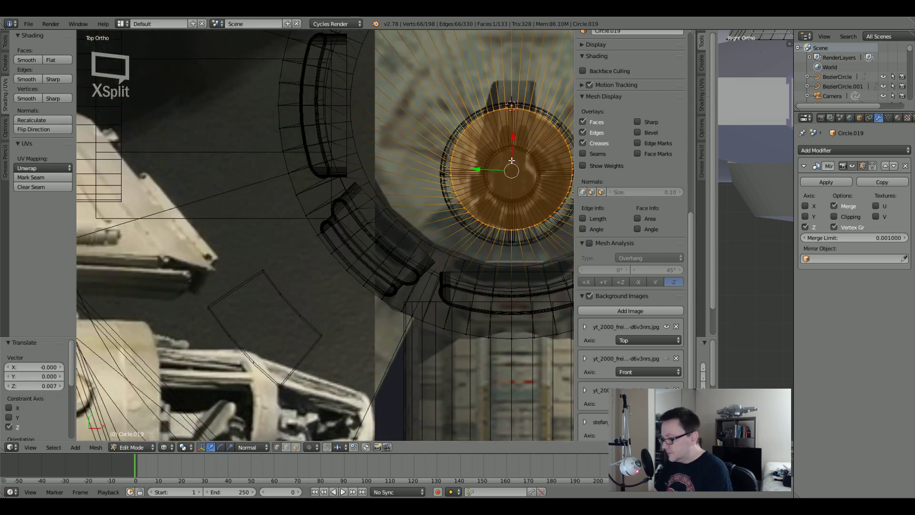
{"action": "middle_click_drag", "start_coordinate": [512, 160], "coordinate": [368, 157], "text": "shift"}
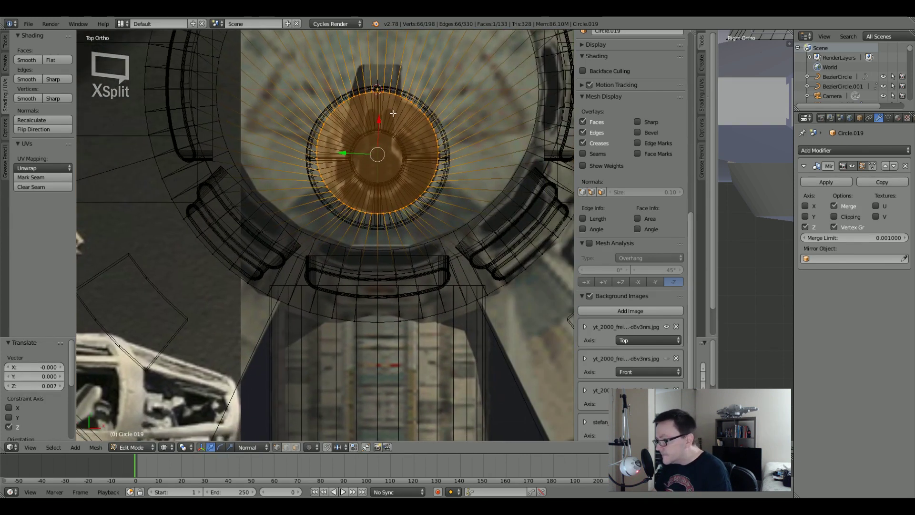
{"action": "key", "text": "g"}
{"action": "key", "text": "x"}
{"action": "key", "text": "x"}
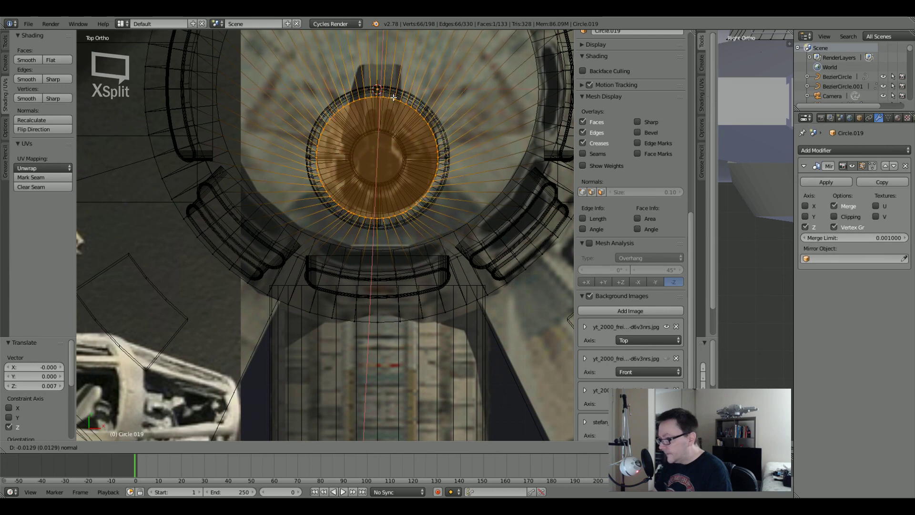
{"action": "left_click", "coordinate": [393, 98]}
{"action": "scroll", "coordinate": [403, 139], "scroll_direction": "down", "scroll_amount": 4}
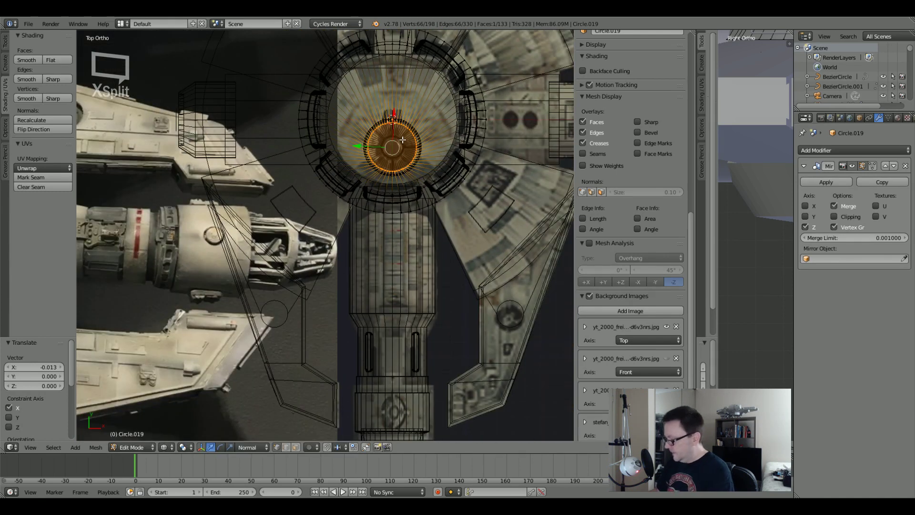
Compare the dome copy with the original windowed hull mesh in side wireframe, leaving the copy selected.
{"action": "key", "text": "KP_3"}
{"action": "key", "text": "a"}
{"action": "scroll", "coordinate": [401, 137], "scroll_direction": "up", "scroll_amount": 6}
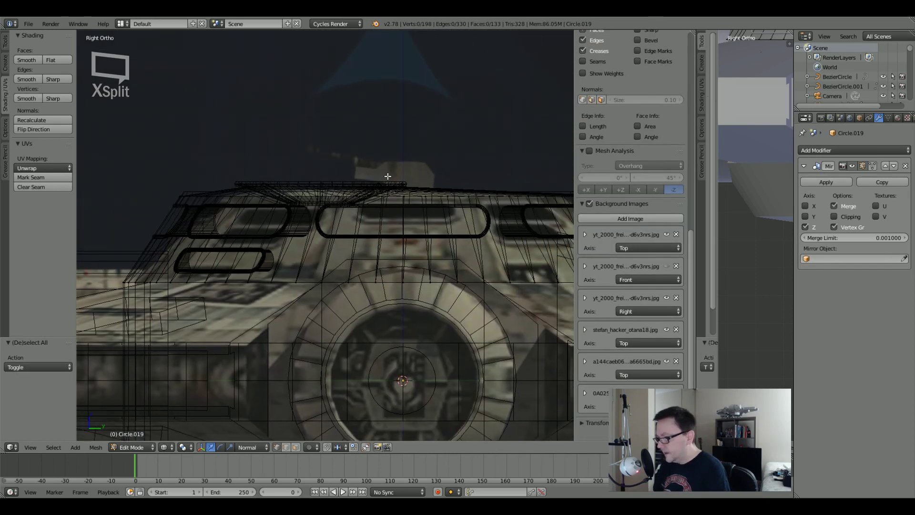
{"action": "key", "text": "Tab"}
{"action": "right_click", "coordinate": [224, 189]}
{"action": "key", "text": "Tab"}
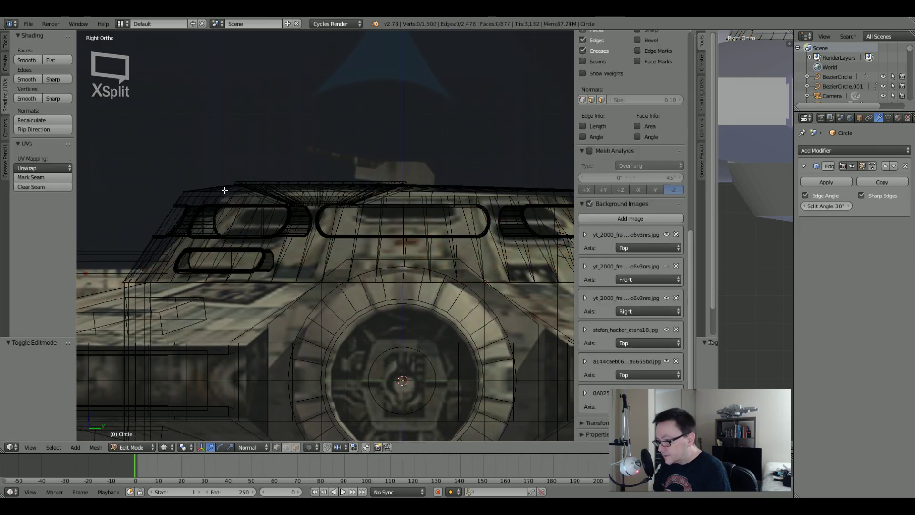
{"action": "key", "text": "Tab"}
{"action": "right_click", "coordinate": [327, 248]}
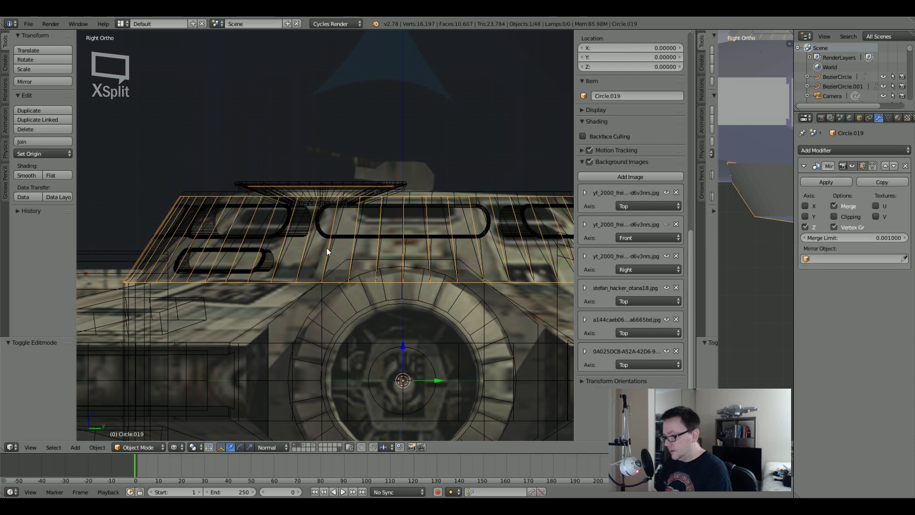
Delete the vertices of the top cap above the sloped wall of the dome copy.
{"action": "key", "text": "Tab"}
{"action": "scroll", "coordinate": [327, 248], "scroll_direction": "down", "scroll_amount": 4}
{"action": "key", "text": "a"}
{"action": "key", "text": "z"}
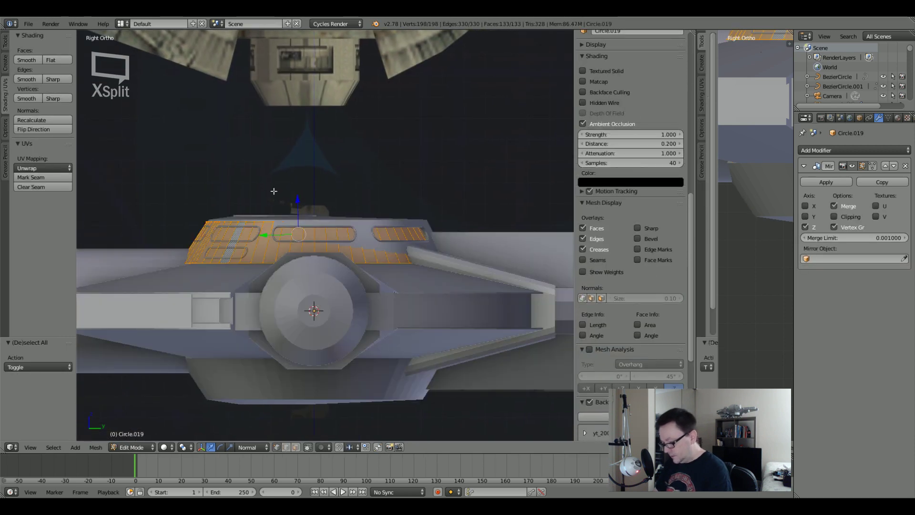
{"action": "key", "text": "a"}
{"action": "key", "text": "z"}
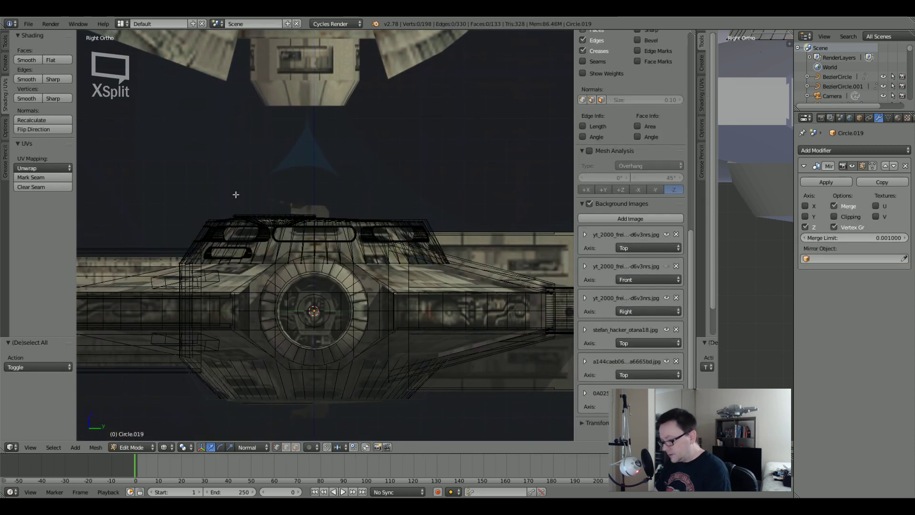
{"action": "key", "text": "b"}
{"action": "left_click_drag", "start_coordinate": [167, 160], "coordinate": [453, 219]}
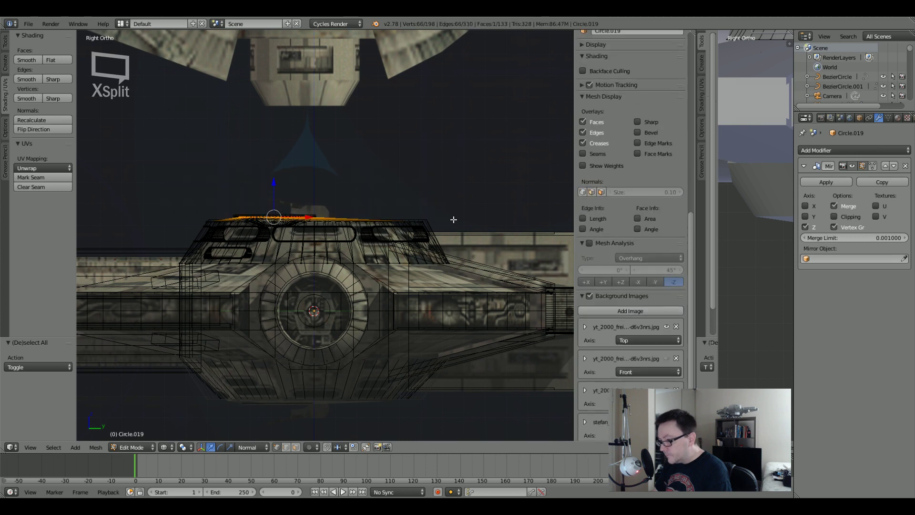
{"action": "scroll", "coordinate": [302, 234], "scroll_direction": "up", "scroll_amount": 5}
{"action": "key", "text": "x"}
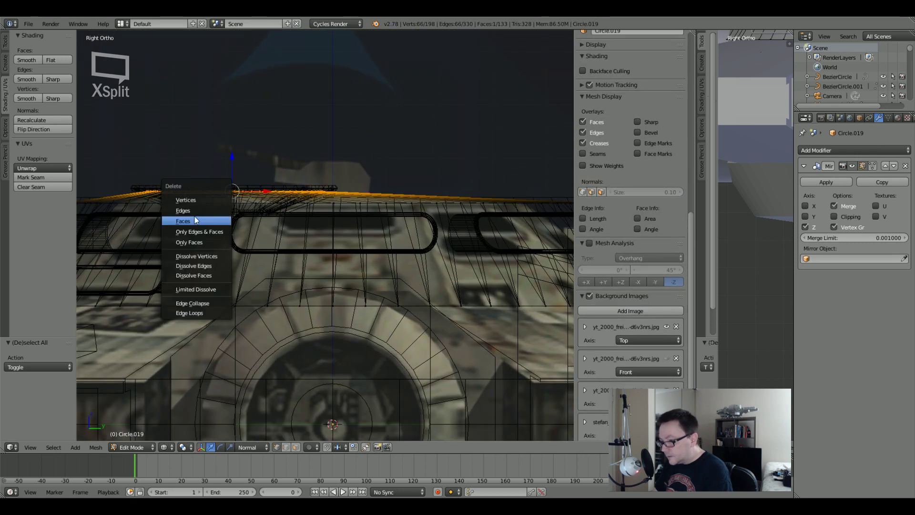
{"action": "left_click", "coordinate": [194, 203]}
{"action": "middle_click_drag", "start_coordinate": [195, 202], "coordinate": [320, 213], "text": "shift"}
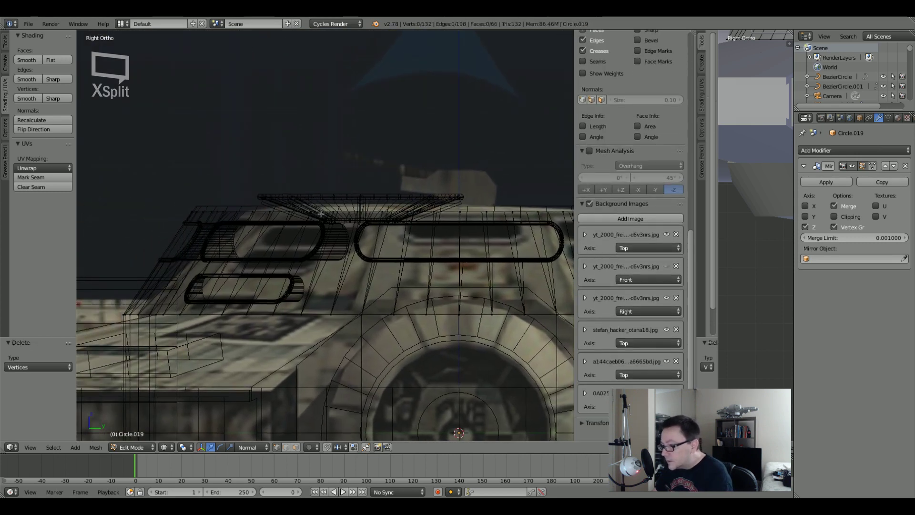
Apply the Mirror modifier of the dome wall copy.
{"action": "key", "text": "Tab"}
{"action": "scroll", "coordinate": [304, 219], "scroll_direction": "down", "scroll_amount": 4}
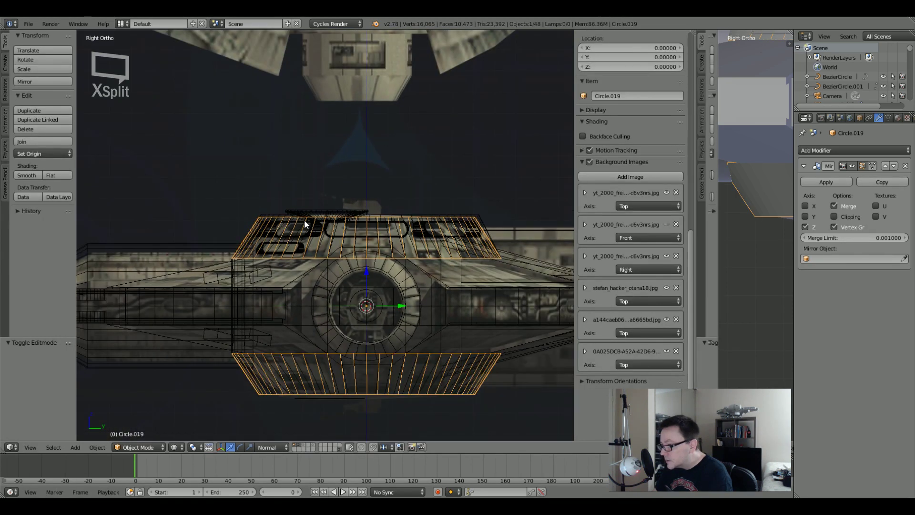
{"action": "key", "text": "Tab"}
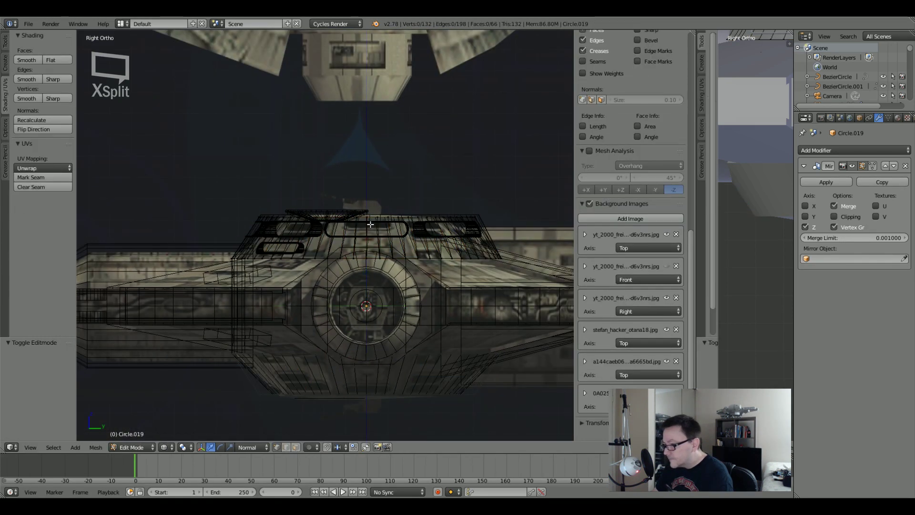
{"action": "key", "text": "Tab"}
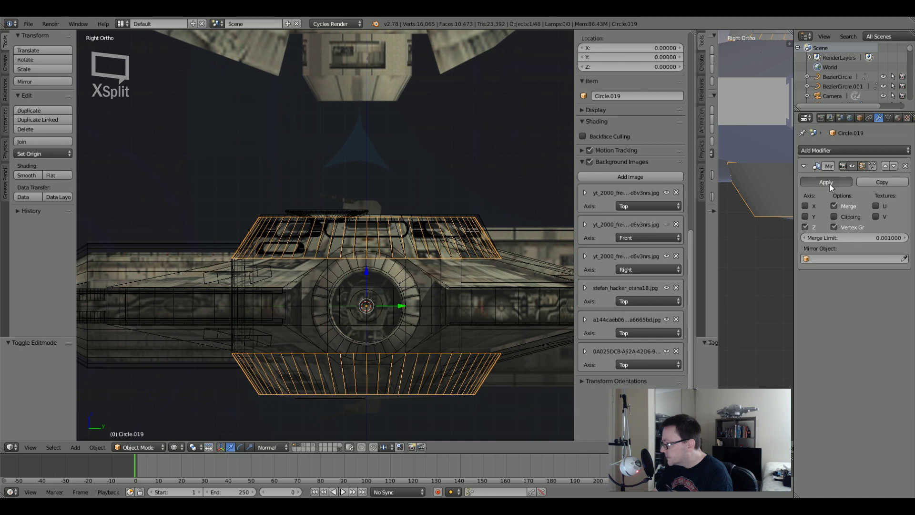
{"action": "left_click", "coordinate": [829, 183]}
Reselect the dome wall copy among the overlapping hull objects and open its mesh for editing.
{"action": "left_click", "coordinate": [348, 221]}
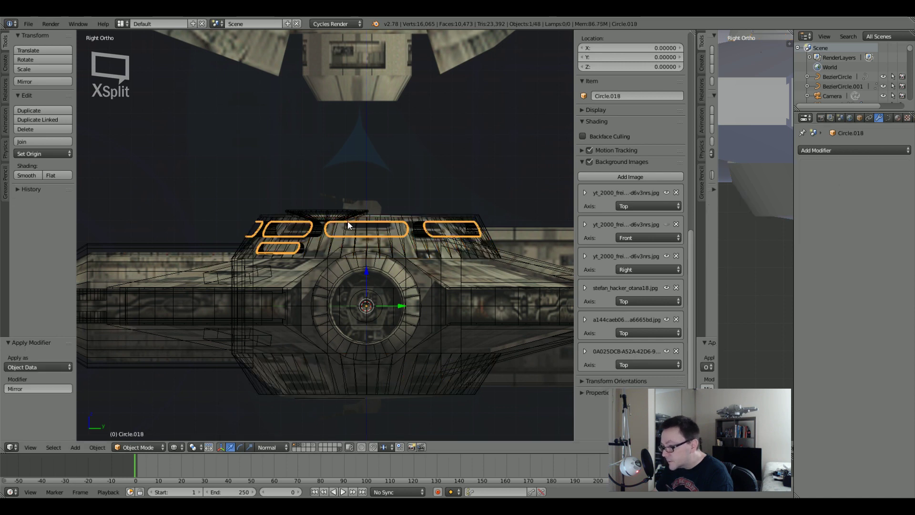
{"action": "left_click", "coordinate": [327, 238]}
{"action": "left_click", "coordinate": [326, 243]}
{"action": "left_click", "coordinate": [333, 248]}
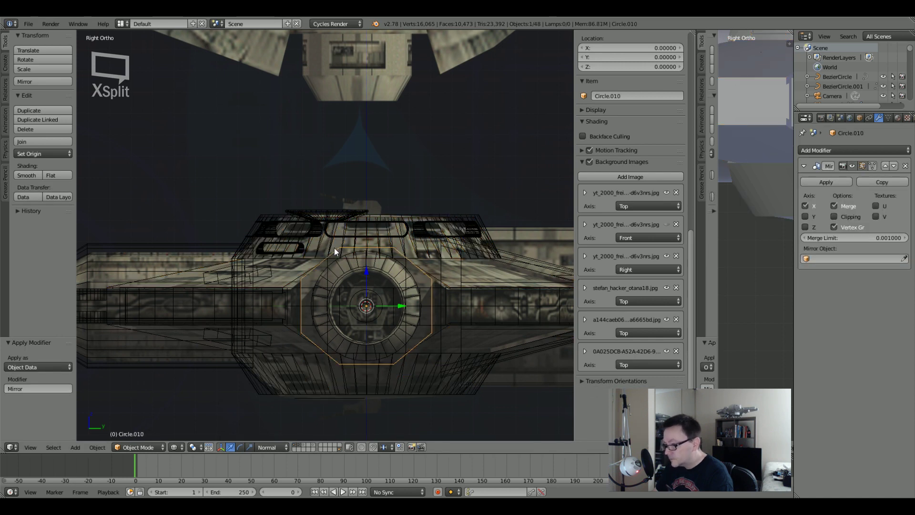
{"action": "left_click", "coordinate": [331, 249]}
{"action": "left_click", "coordinate": [327, 246]}
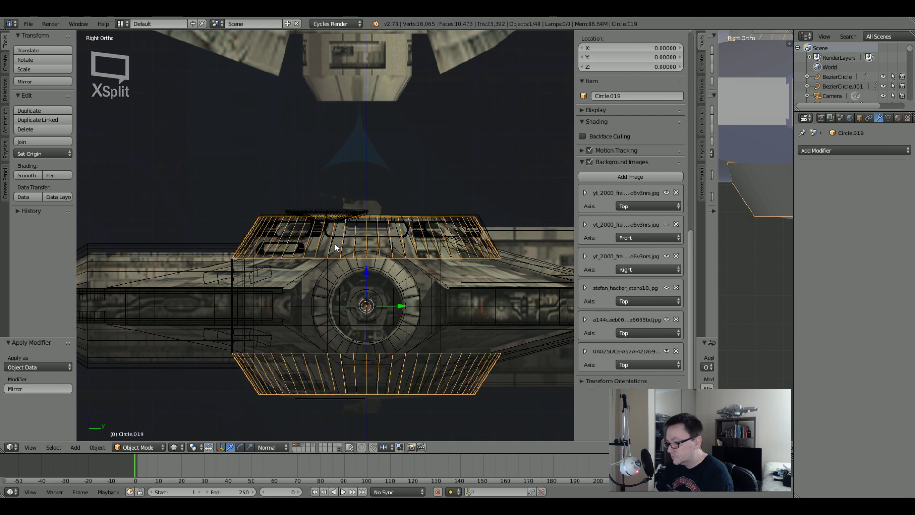
{"action": "scroll", "coordinate": [343, 287], "scroll_direction": "down", "scroll_amount": 2}
{"action": "key", "text": "Tab"}
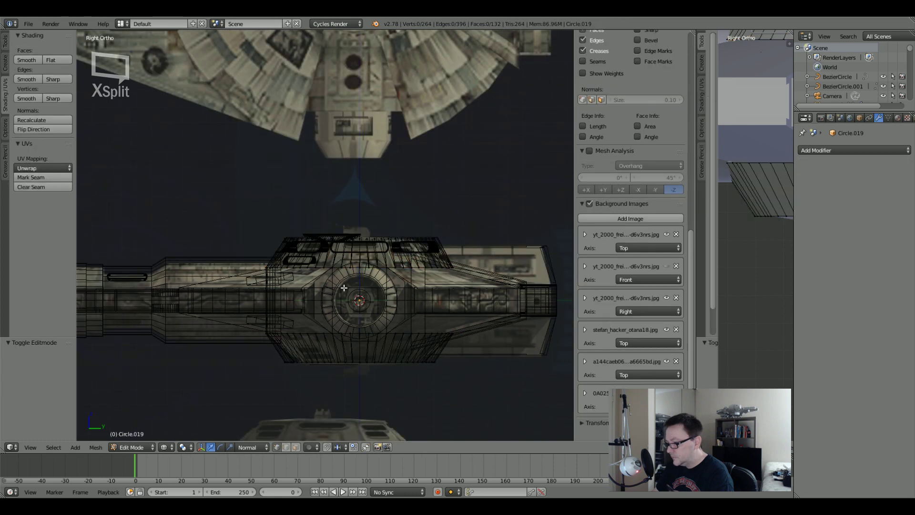
{"action": "key", "text": "a"}
{"action": "key", "text": "a"}
{"action": "key", "text": "b"}
{"action": "left_click_drag", "start_coordinate": [223, 148], "coordinate": [535, 279]}
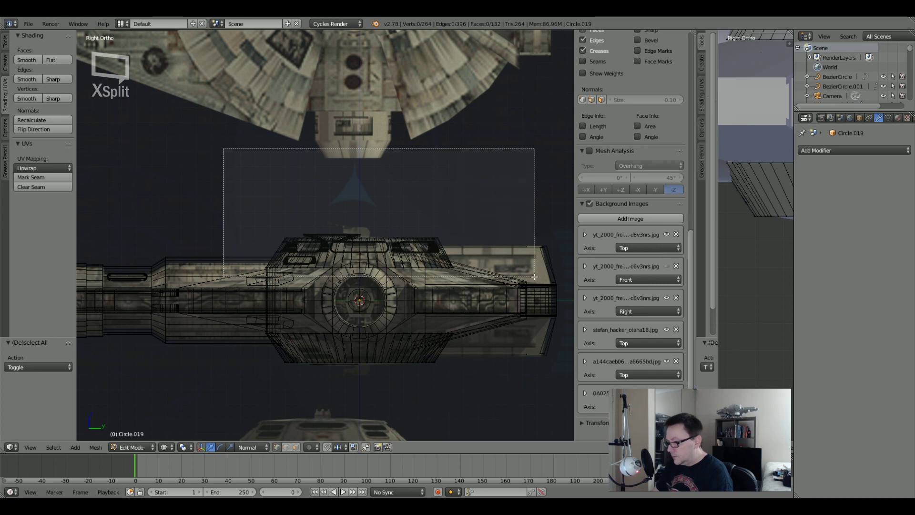
{"action": "key", "text": "Escape"}
Select the edge loop along the wall copy's upper rim and compare its height with the windowed hull's rim in solid shading.
{"action": "scroll", "coordinate": [355, 232], "scroll_direction": "up", "scroll_amount": 5}
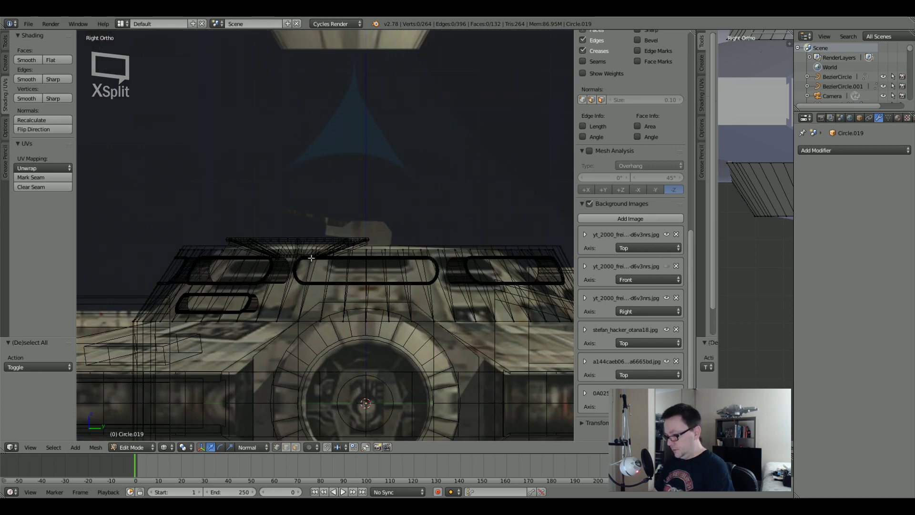
{"action": "scroll", "coordinate": [190, 268], "scroll_direction": "up", "scroll_amount": 5}
{"action": "key", "text": "z"}
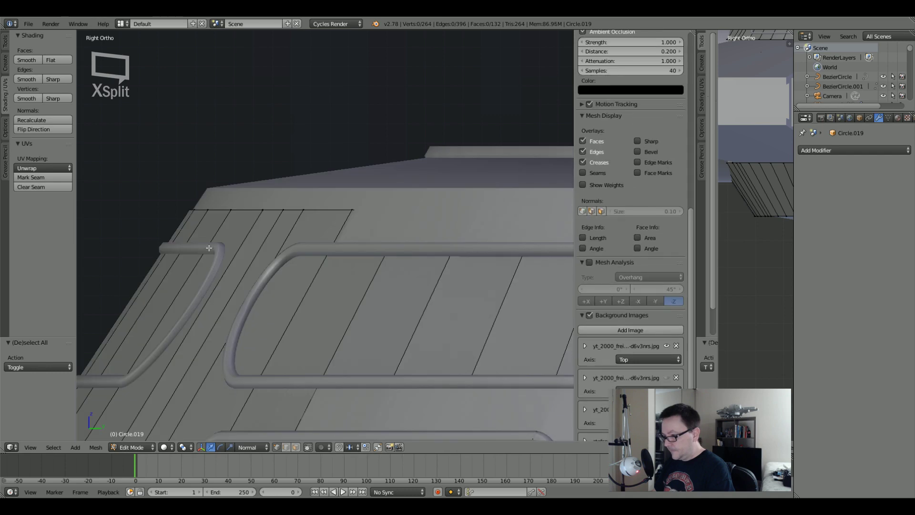
{"action": "right_click", "coordinate": [268, 211], "text": "alt"}
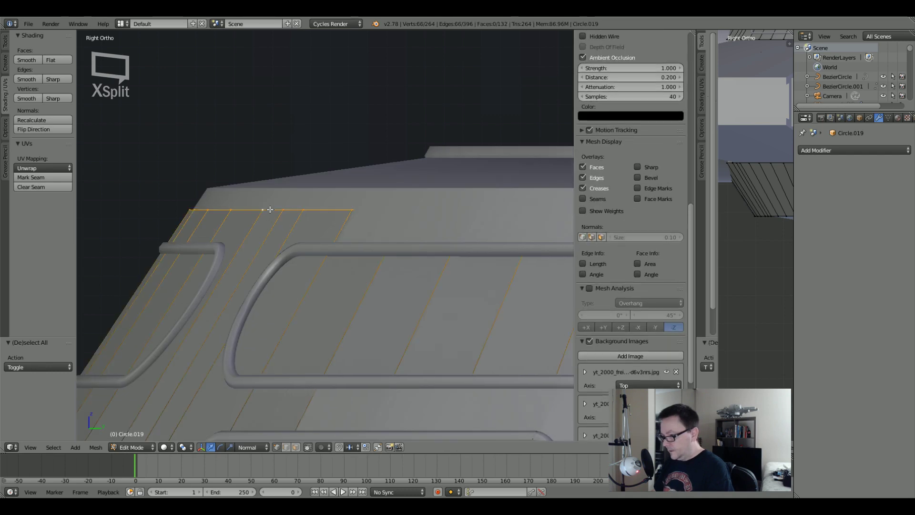
{"action": "scroll", "coordinate": [362, 233], "scroll_direction": "down", "scroll_amount": 4}
{"action": "key", "text": "Tab"}
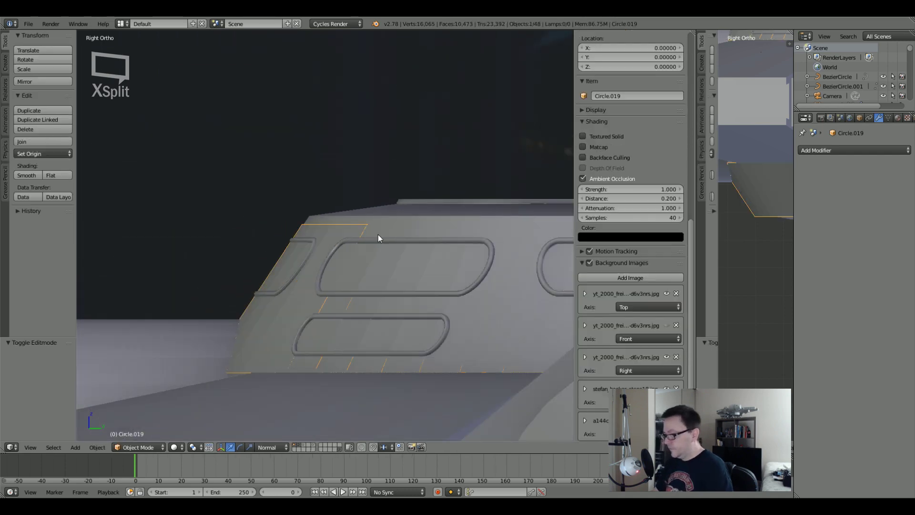
Open the original windowed hull mesh for editing and select all its geometry, with its upper rim in close-up.
{"action": "right_click", "coordinate": [378, 234]}
{"action": "right_click", "coordinate": [378, 234]}
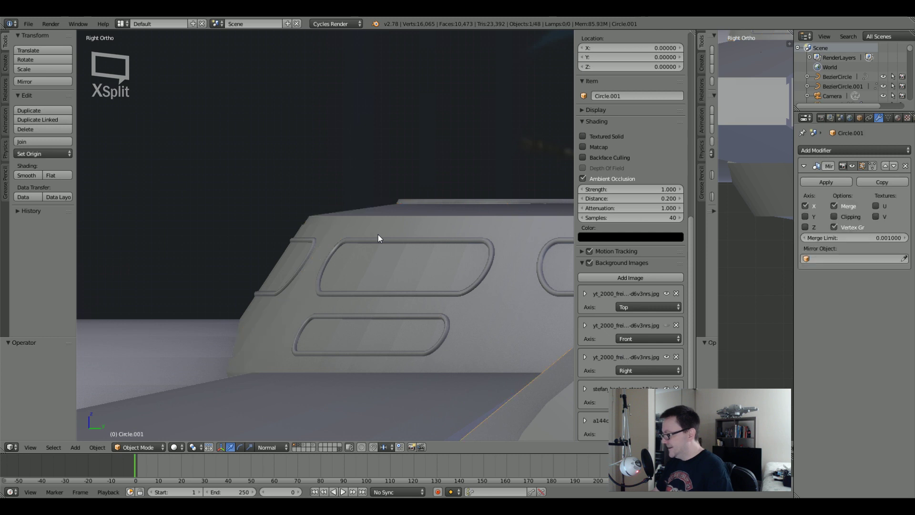
{"action": "scroll", "coordinate": [445, 242], "scroll_direction": "down", "scroll_amount": 5}
{"action": "key", "text": "Tab"}
{"action": "key", "text": "Tab"}
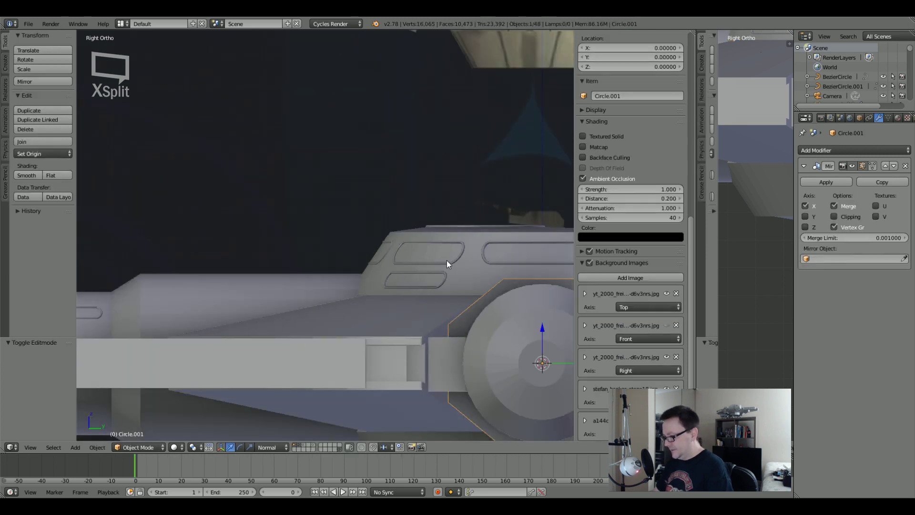
{"action": "scroll", "coordinate": [447, 260], "scroll_direction": "down", "scroll_amount": 5}
{"action": "scroll", "coordinate": [408, 276], "scroll_direction": "up", "scroll_amount": 1}
{"action": "right_click", "coordinate": [401, 271]}
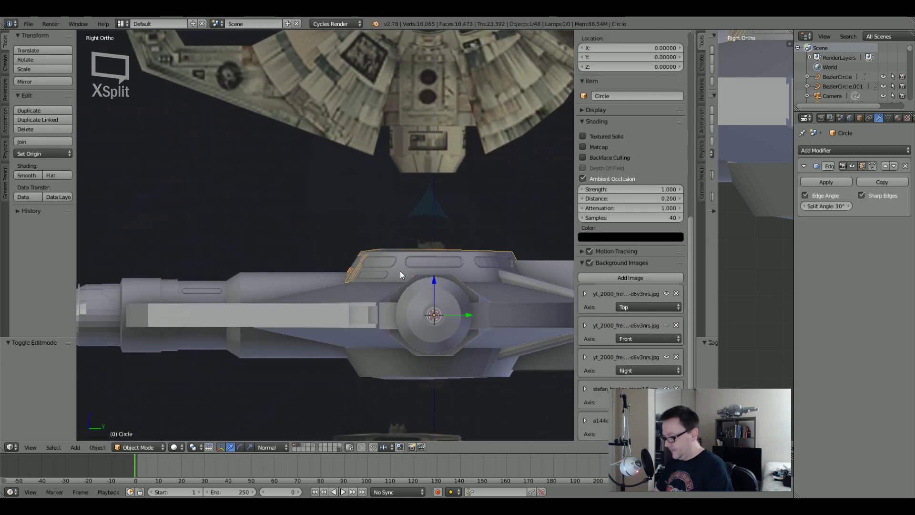
{"action": "scroll", "coordinate": [381, 263], "scroll_direction": "up", "scroll_amount": 4}
{"action": "key", "text": "Tab"}
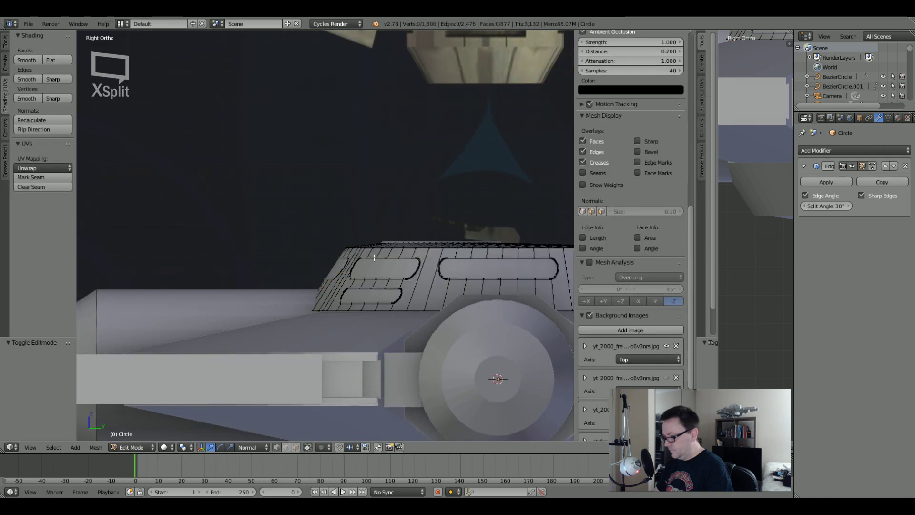
{"action": "key", "text": "a"}
{"action": "scroll", "coordinate": [382, 265], "scroll_direction": "up", "scroll_amount": 6}
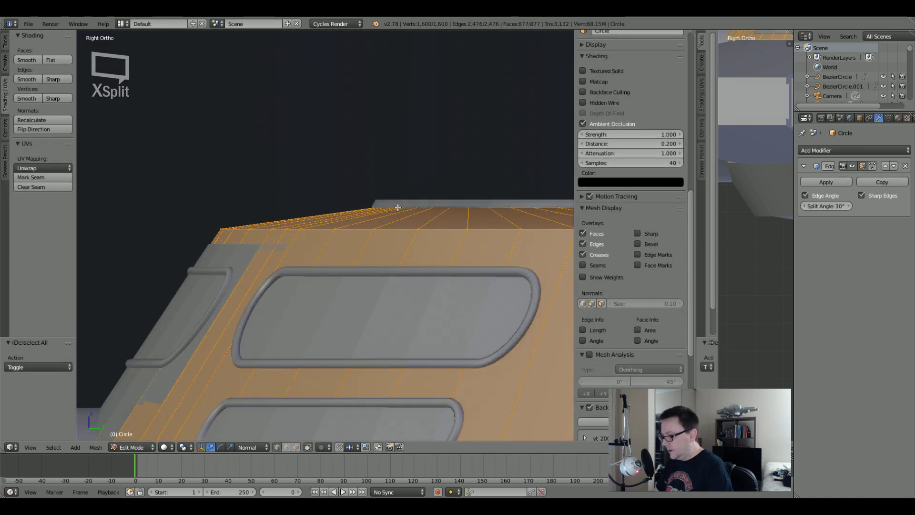
Leave the windowed hull's mesh after checking its rim in wireframe and reselect the dome wall copy.
{"action": "key", "text": "z"}
{"action": "scroll", "coordinate": [214, 244], "scroll_direction": "down", "scroll_amount": 3}
{"action": "scroll", "coordinate": [210, 243], "scroll_direction": "up", "scroll_amount": 2}
{"action": "scroll", "coordinate": [213, 244], "scroll_direction": "down", "scroll_amount": 2}
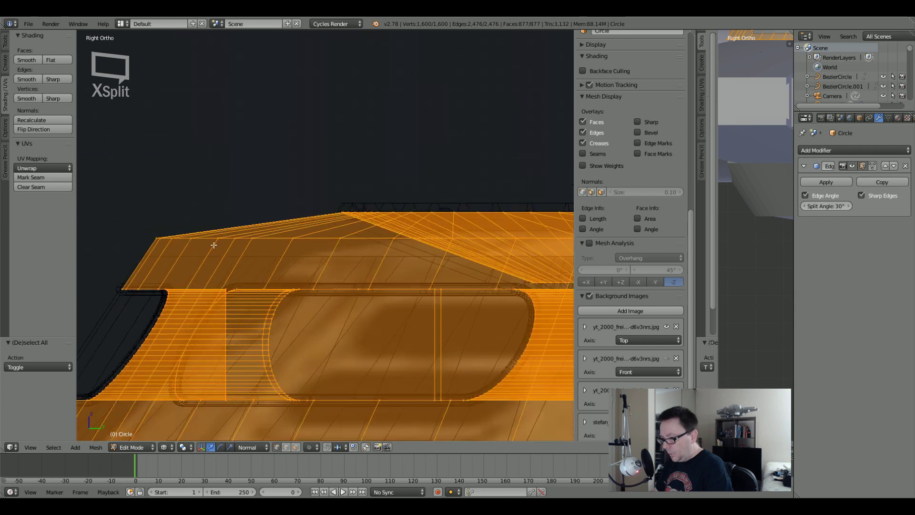
{"action": "key", "text": "Tab"}
{"action": "right_click", "coordinate": [216, 253]}
{"action": "key", "text": "z"}
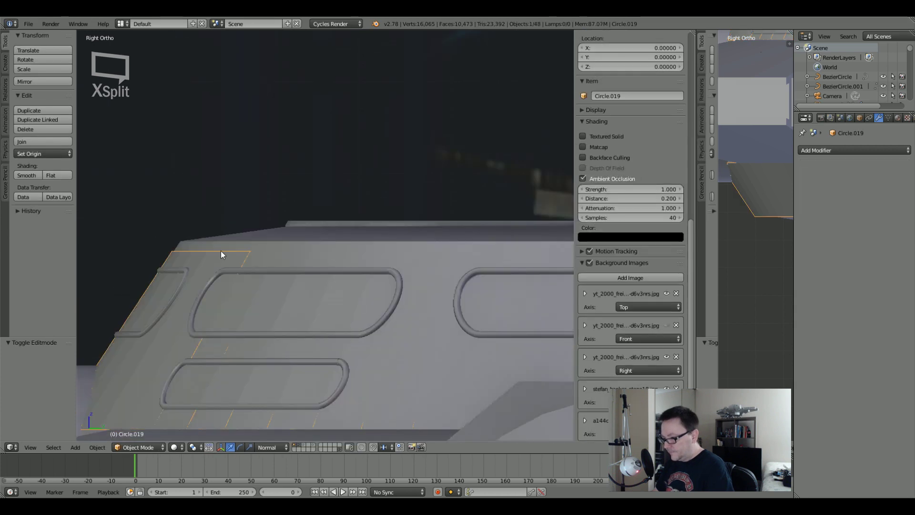
Raise the dome wall copy's upper rim loop by 0.011 along Z toward the windowed hull's rim.
{"action": "scroll", "coordinate": [217, 252], "scroll_direction": "up", "scroll_amount": 3}
{"action": "key", "text": "Tab"}
{"action": "key", "text": "a"}
{"action": "key", "text": "z"}
{"action": "scroll", "coordinate": [209, 259], "scroll_direction": "down", "scroll_amount": 3}
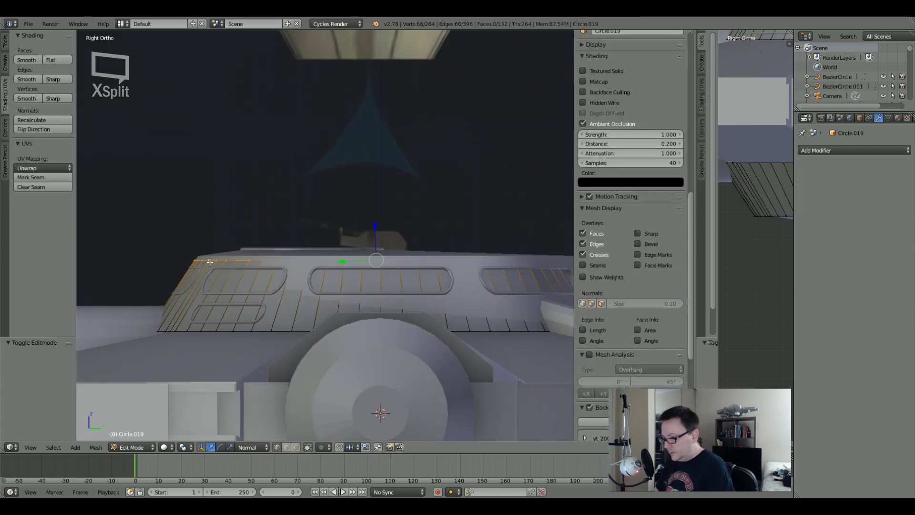
{"action": "scroll", "coordinate": [210, 261], "scroll_direction": "up", "scroll_amount": 5}
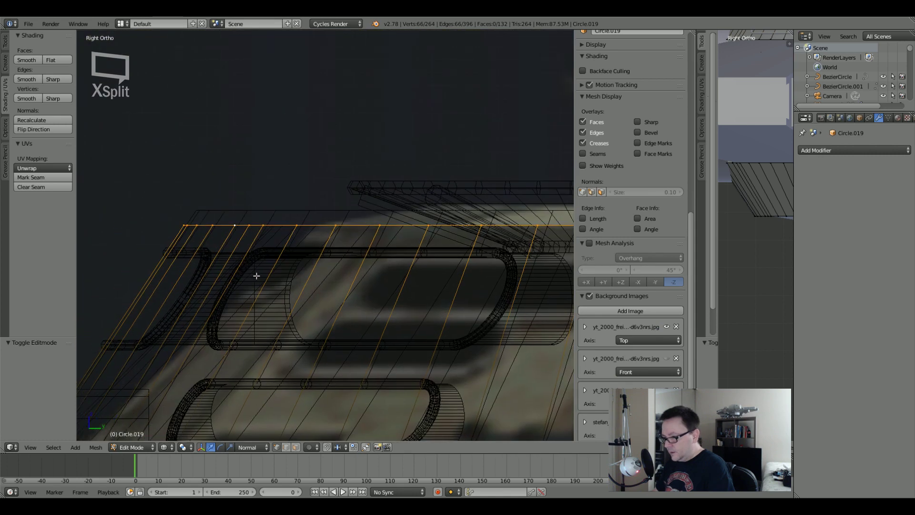
{"action": "scroll", "coordinate": [235, 237], "scroll_direction": "up", "scroll_amount": 3}
{"action": "key", "text": "g"}
{"action": "key", "text": "z"}
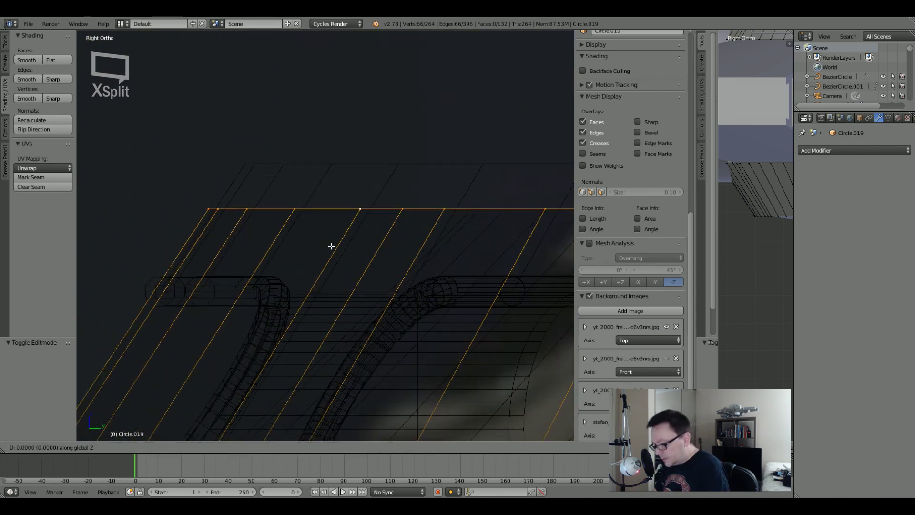
{"action": "left_click", "coordinate": [357, 202]}
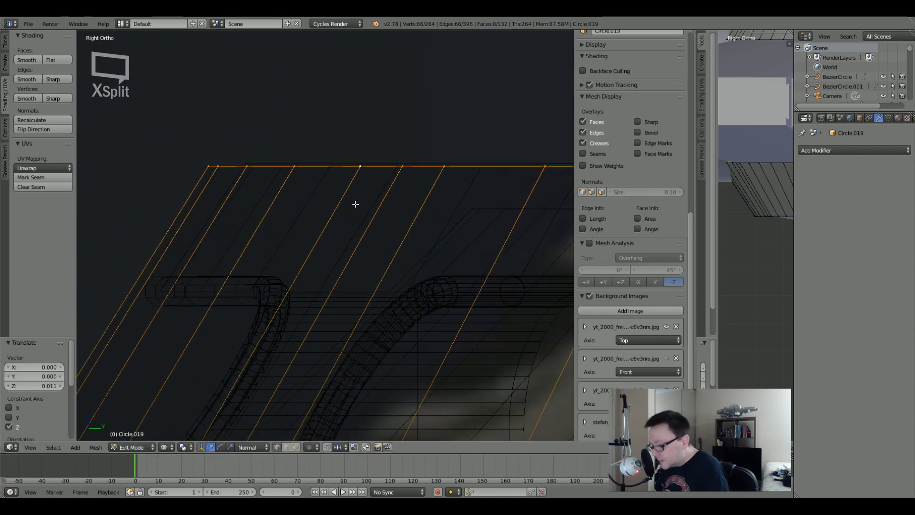
Scale the wall copy's upper rim loop to 0.982 and nudge it up by about 0.0003 along Z.
{"action": "key", "text": "s"}
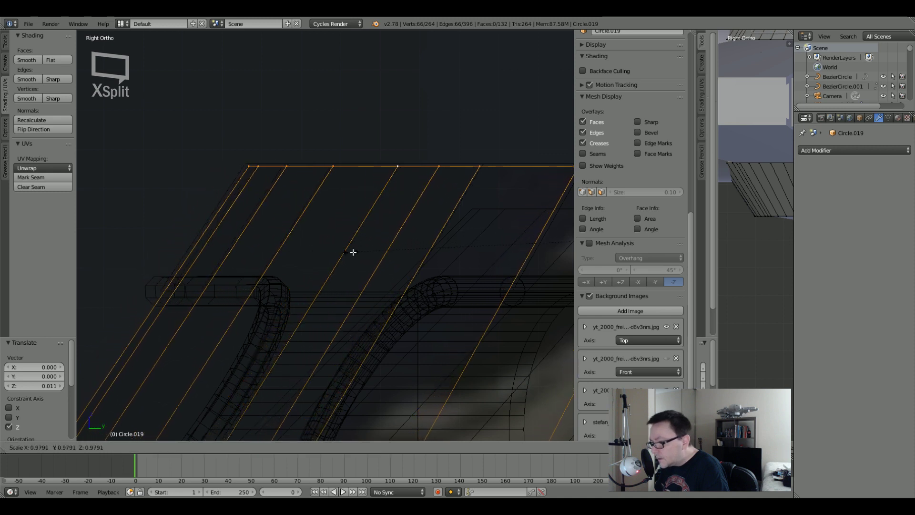
{"action": "left_click", "coordinate": [300, 251]}
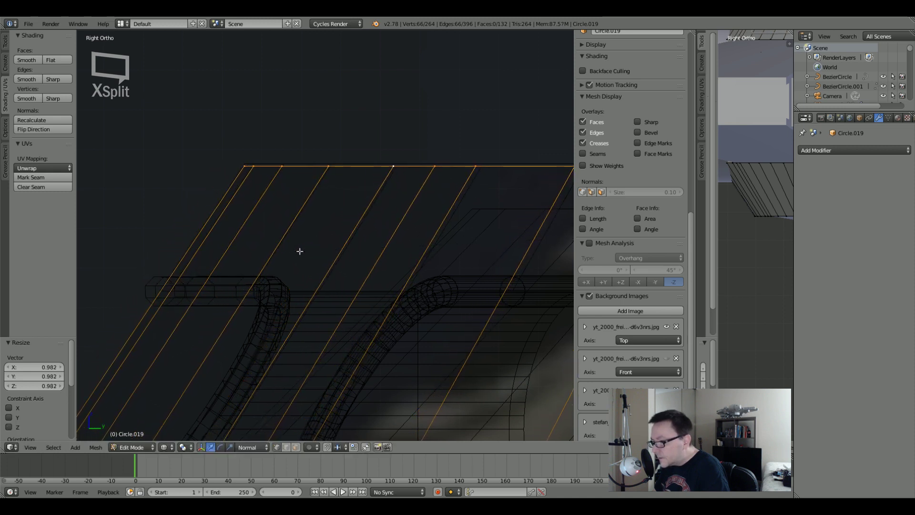
{"action": "key", "text": "g"}
{"action": "key", "text": "z"}
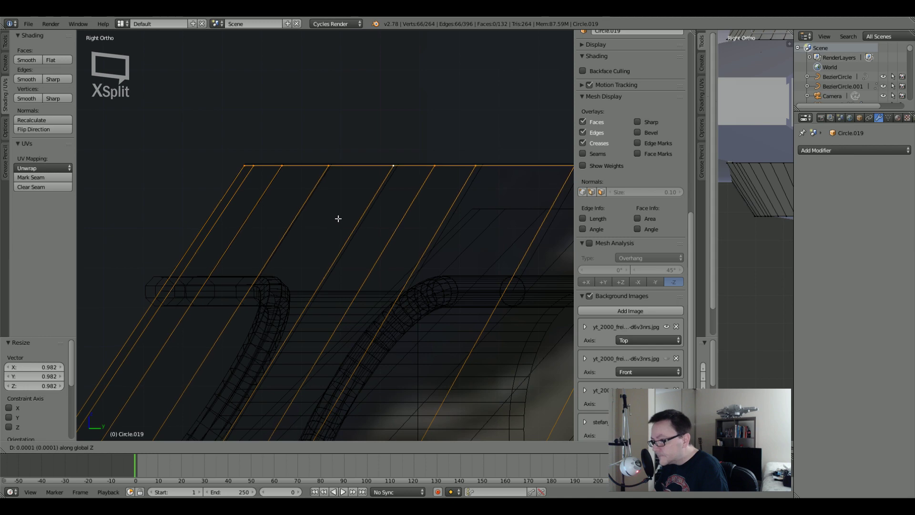
{"action": "left_click", "coordinate": [340, 212]}
{"action": "scroll", "coordinate": [339, 212], "scroll_direction": "down", "scroll_amount": 6}
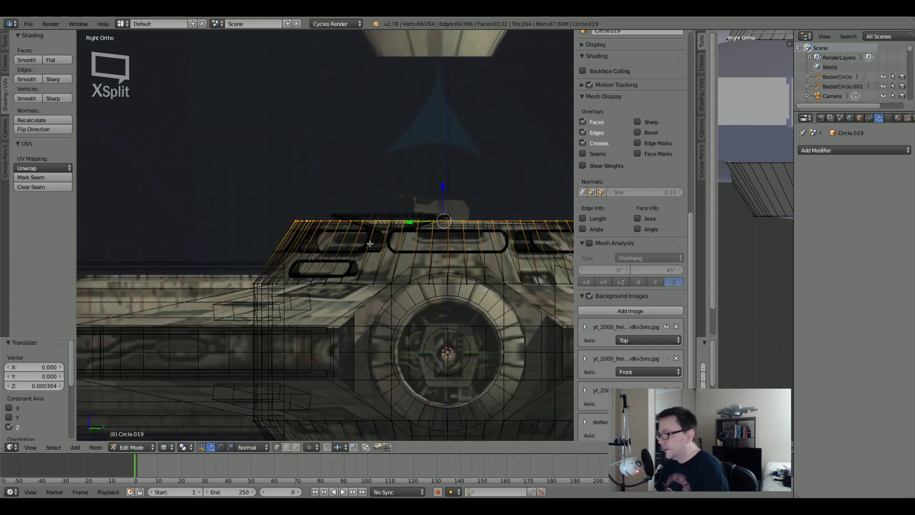
{"action": "scroll", "coordinate": [378, 230], "scroll_direction": "up", "scroll_amount": 2}
{"action": "scroll", "coordinate": [402, 272], "scroll_direction": "down", "scroll_amount": 5}
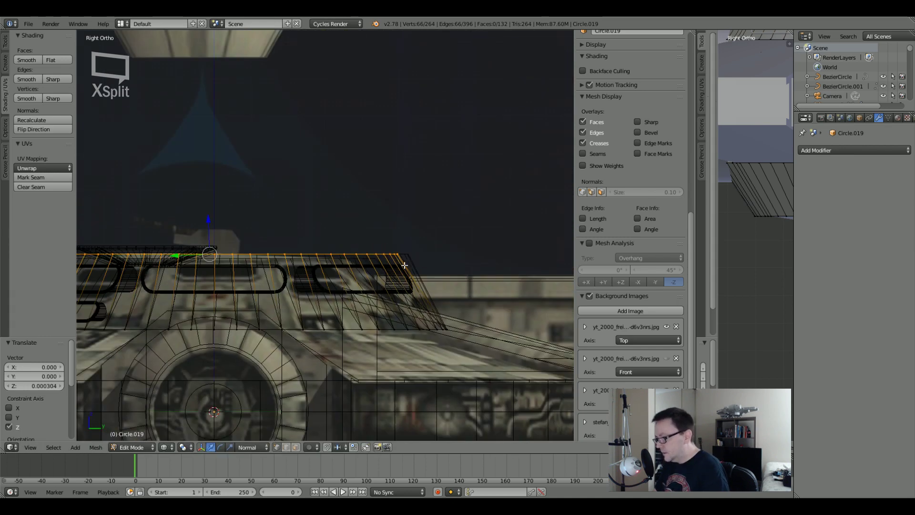
Leave mesh editing and delete the dome wall copy.
{"action": "key", "text": "Tab"}
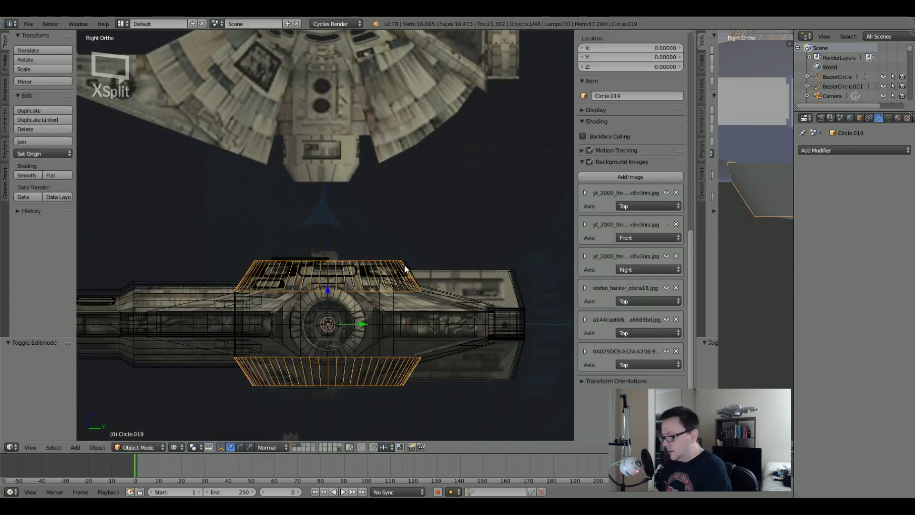
{"action": "key", "text": "x"}
{"action": "left_click", "coordinate": [369, 281]}
Hide the layer holding the plain hull piece that overlaps the dome and select the windowed hull object.
{"action": "right_click", "coordinate": [342, 282]}
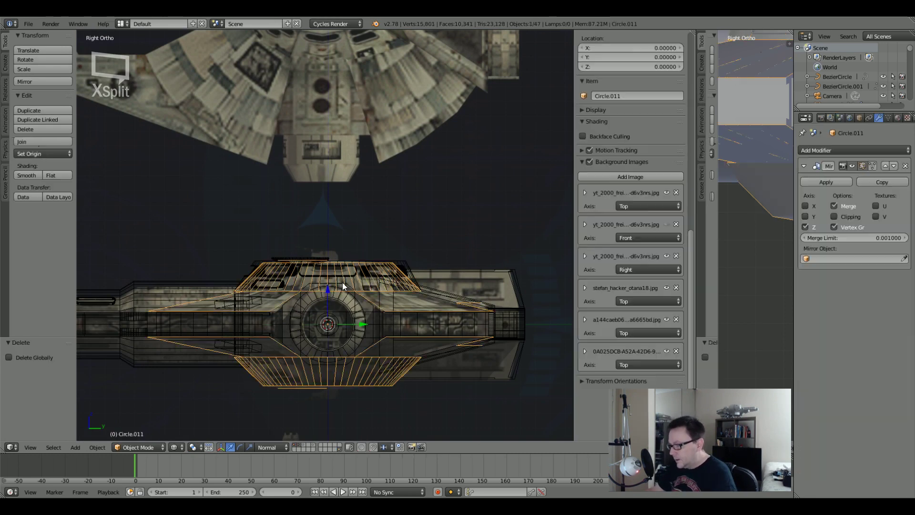
{"action": "key", "text": "z"}
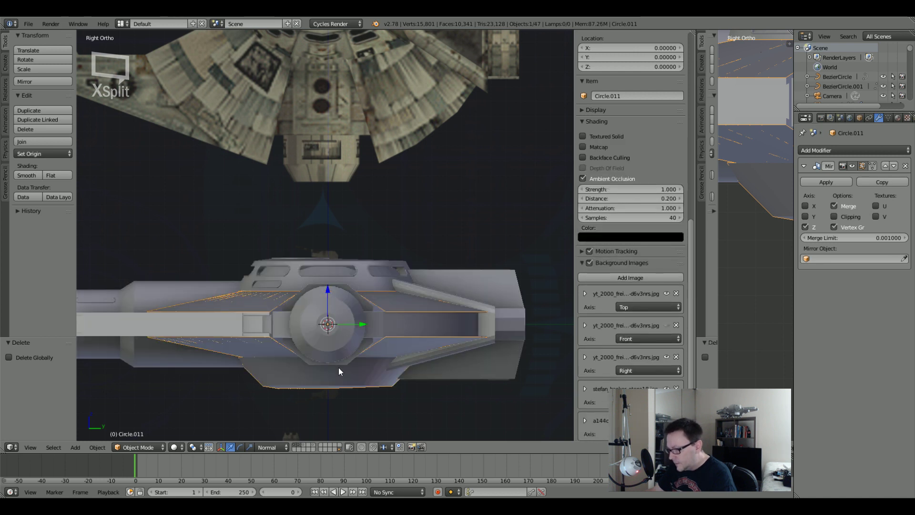
{"action": "left_click", "coordinate": [339, 450]}
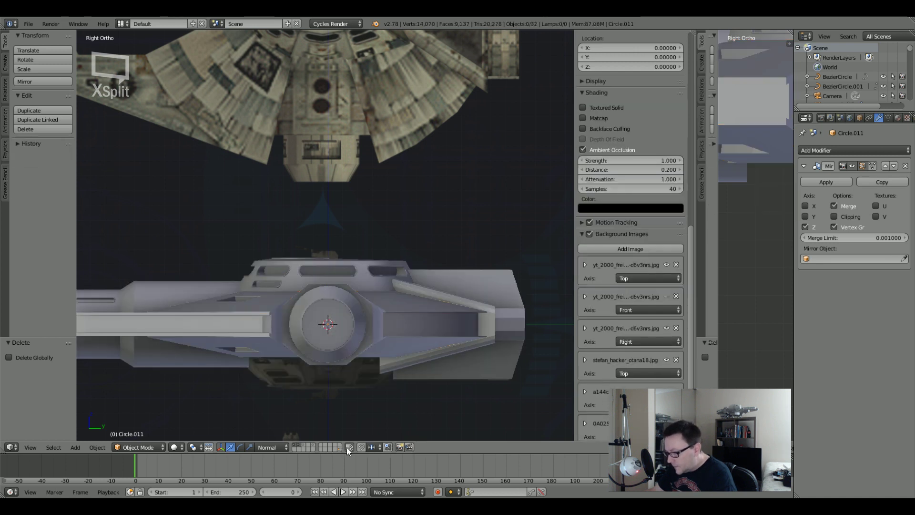
{"action": "right_click", "coordinate": [293, 279]}
{"action": "key", "text": "Tab"}
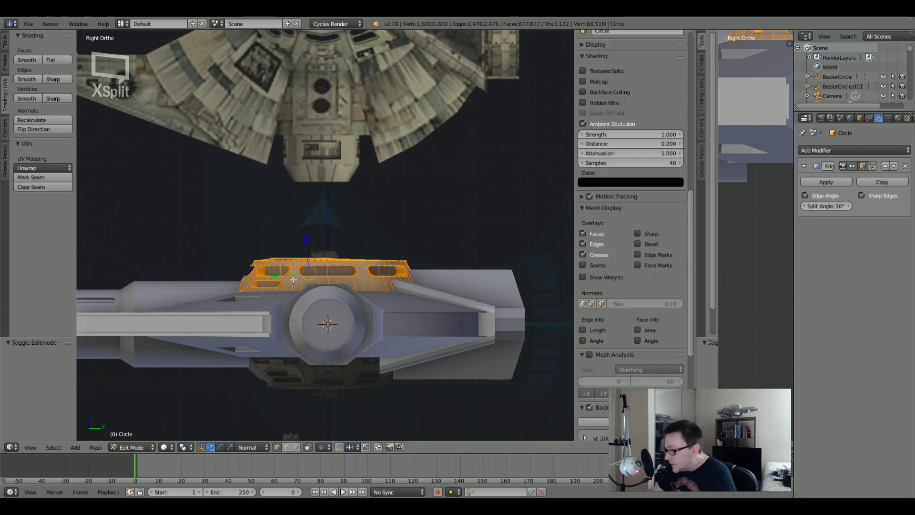
{"action": "key", "text": "Tab"}
{"action": "scroll", "coordinate": [284, 284], "scroll_direction": "up", "scroll_amount": 4}
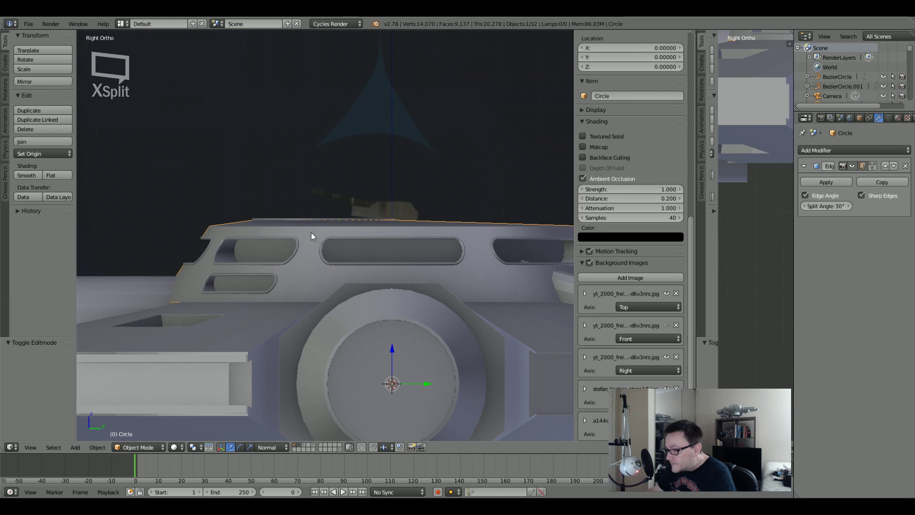
{"action": "scroll", "coordinate": [310, 236], "scroll_direction": "down", "scroll_amount": 5}
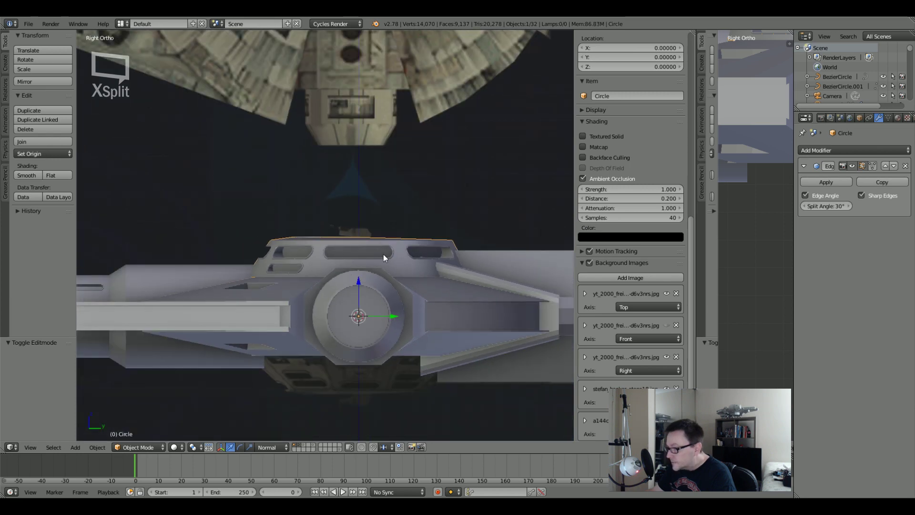
Add a Mirror modifier to the windowed hull, mirroring across Z only, with the X axis off.
{"action": "left_click", "coordinate": [827, 148]}
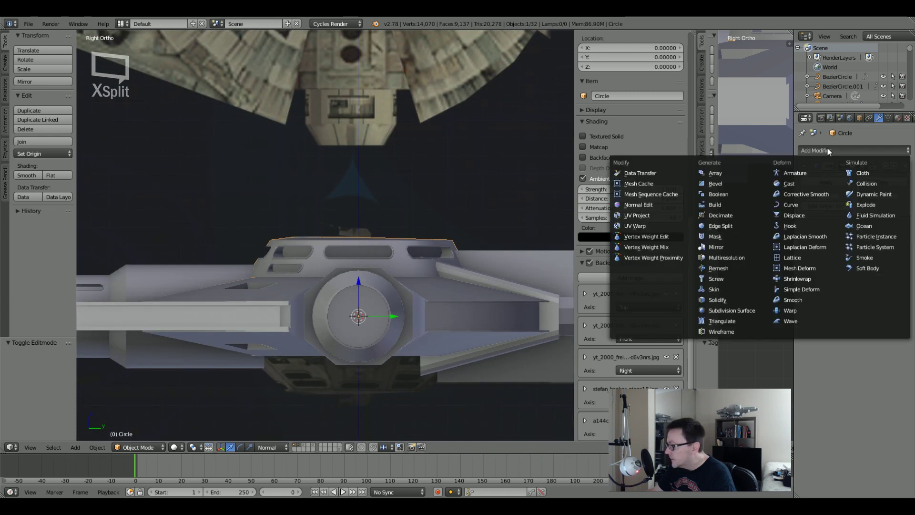
{"action": "left_click", "coordinate": [725, 246]}
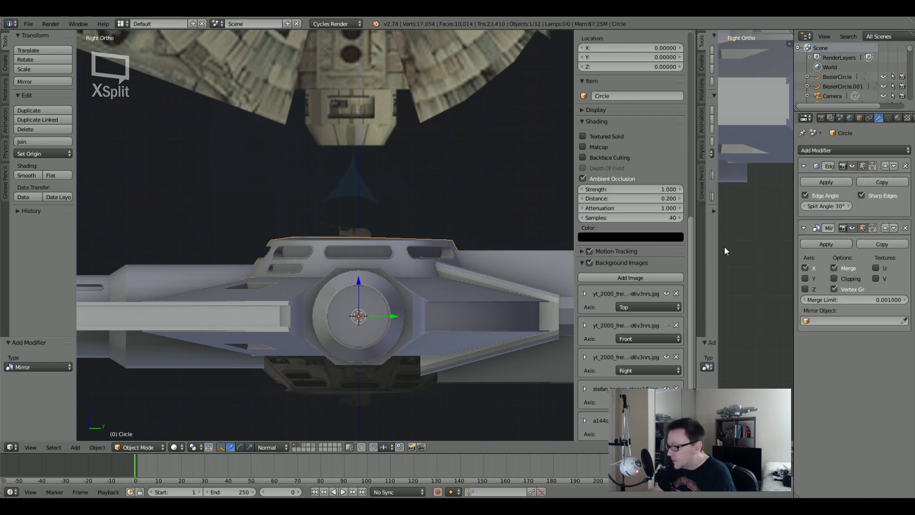
{"action": "left_click", "coordinate": [804, 287]}
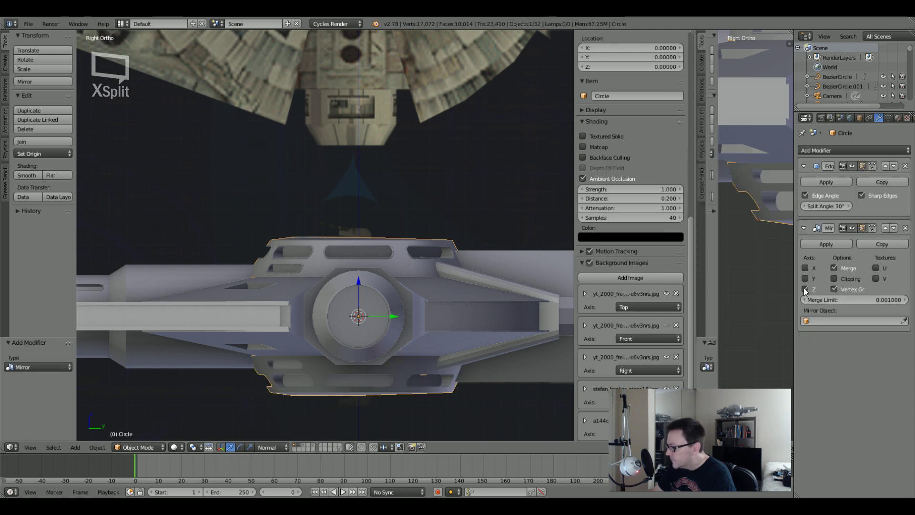
{"action": "middle_click_drag", "start_coordinate": [273, 392], "coordinate": [224, 338], "text": "shift"}
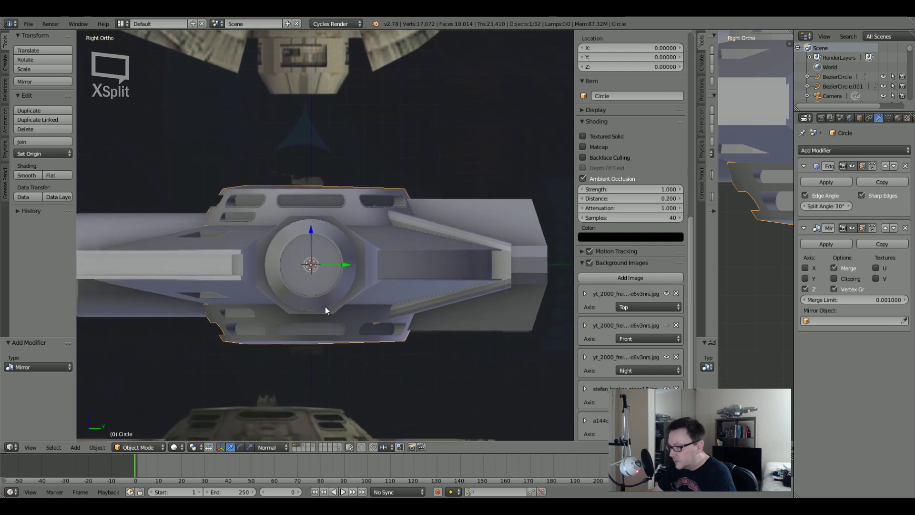
{"action": "key", "text": "z"}
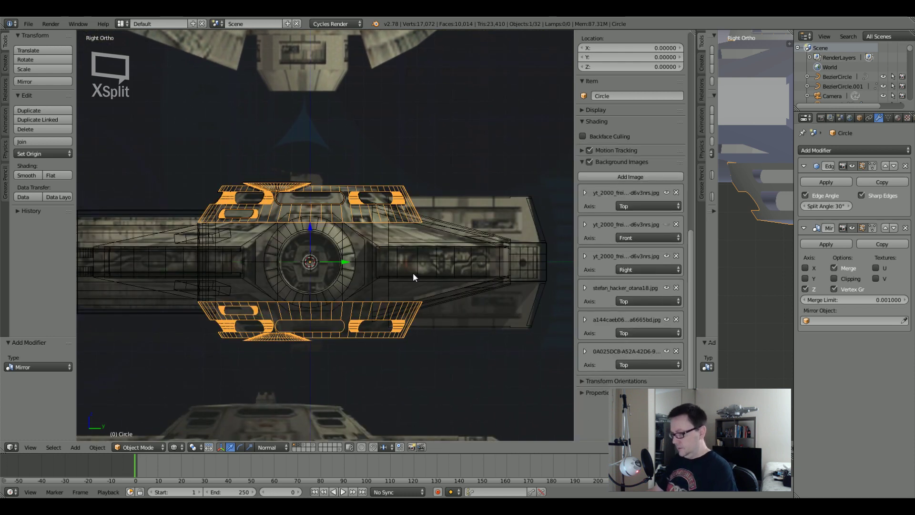
Apply the windowed hull's Mirror modifier and open the combined mesh for editing.
{"action": "left_click", "coordinate": [831, 242]}
{"action": "scroll", "coordinate": [261, 301], "scroll_direction": "up", "scroll_amount": 2}
{"action": "key", "text": "Tab"}
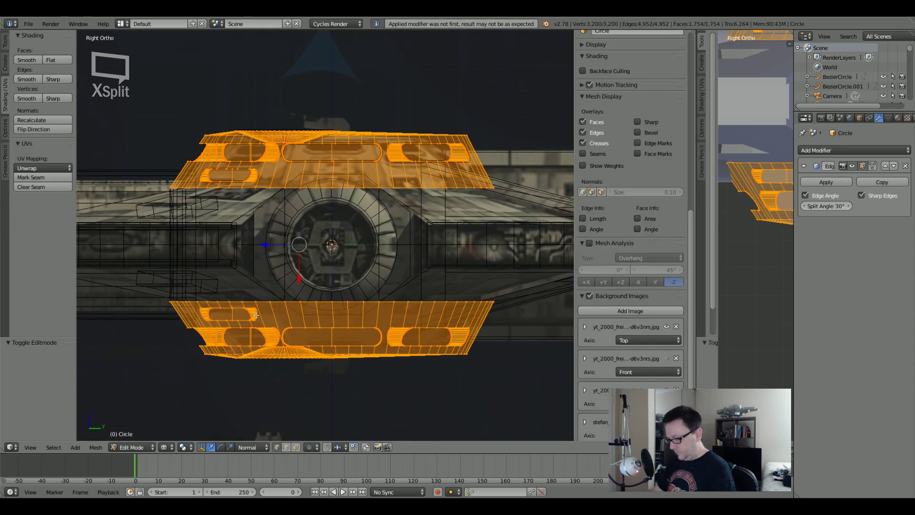
Select only the mirrored lower wall with its window openings, leaving the bottom cap's radial faces unselected.
{"action": "key", "text": "a"}
{"action": "key", "text": "b"}
{"action": "left_click_drag", "start_coordinate": [143, 279], "coordinate": [524, 351]}
{"action": "scroll", "coordinate": [360, 326], "scroll_direction": "up", "scroll_amount": 4}
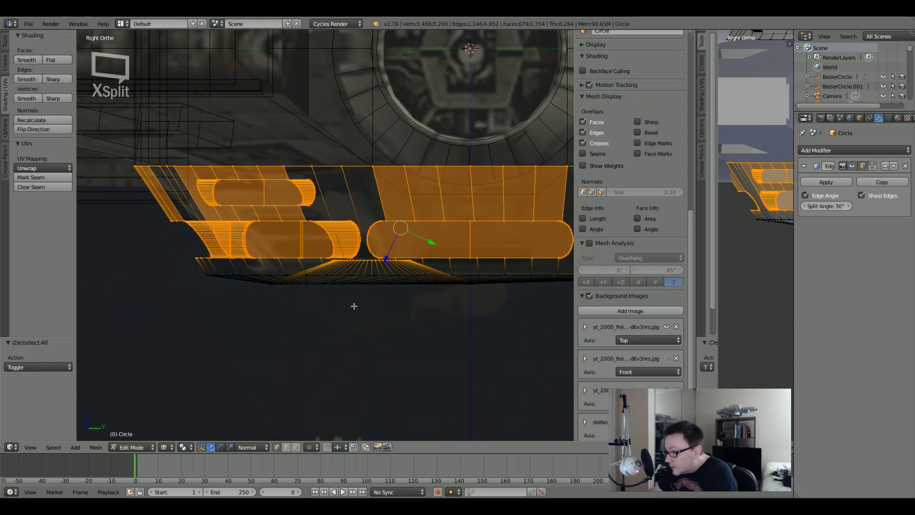
{"action": "scroll", "coordinate": [365, 273], "scroll_direction": "up", "scroll_amount": 5}
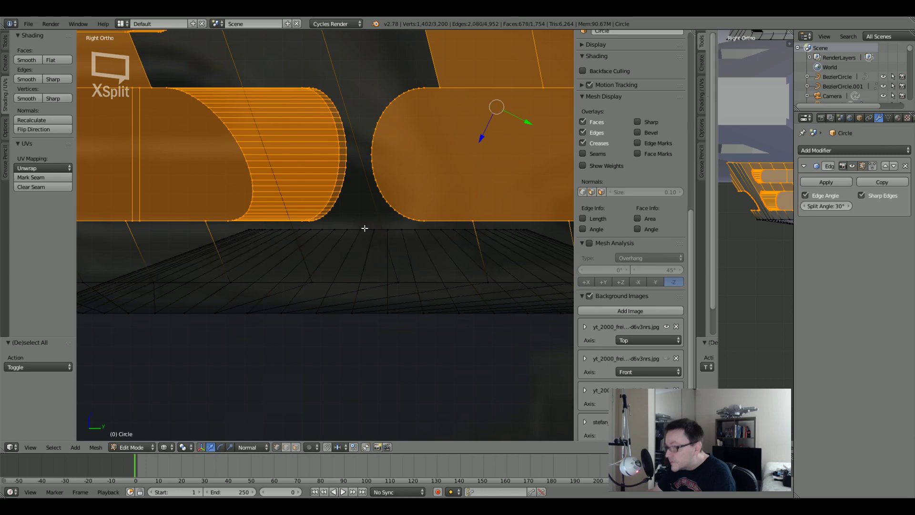
Examine the lower wall selection against the bottom cap from below in solid shading and from the side in wireframe.
{"action": "scroll", "coordinate": [364, 229], "scroll_direction": "down", "scroll_amount": 5}
{"action": "middle_click_drag", "start_coordinate": [364, 229], "coordinate": [406, 284]}
{"action": "key", "text": "z"}
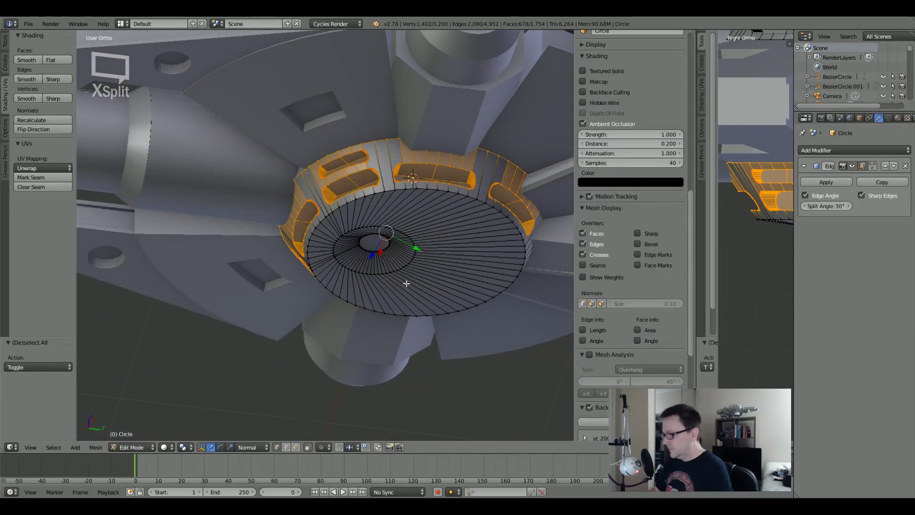
{"action": "key", "text": "KP_3"}
{"action": "key", "text": "z"}
{"action": "middle_click_drag", "start_coordinate": [404, 323], "coordinate": [338, 307], "text": "shift"}
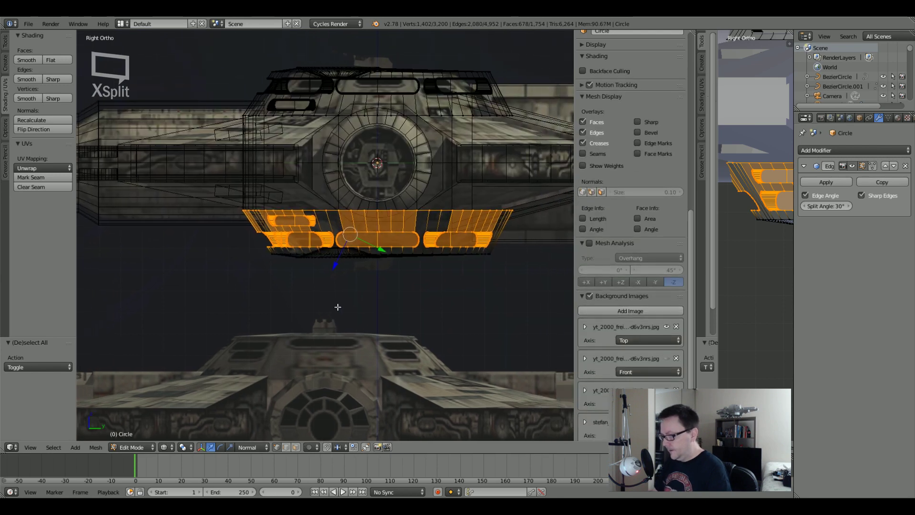
{"action": "scroll", "coordinate": [338, 307], "scroll_direction": "up", "scroll_amount": 5}
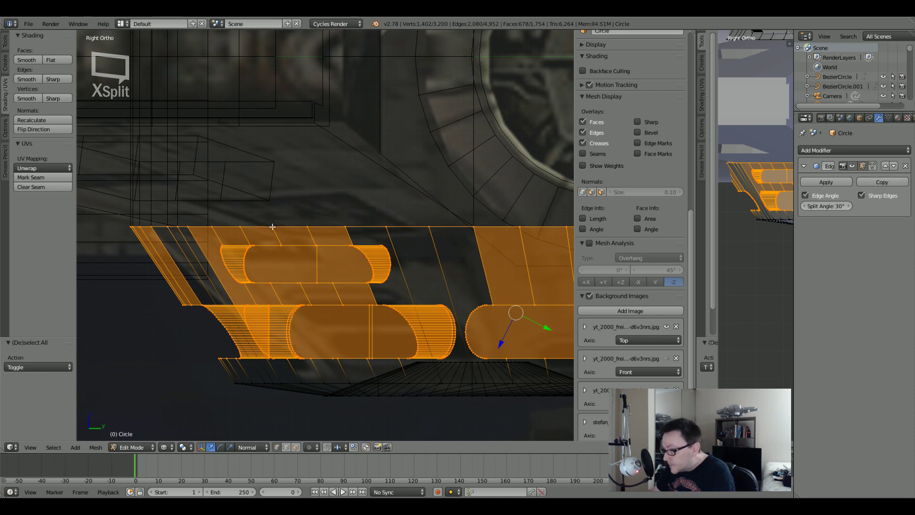
Delete the selected side-wall vertices, including the window cutouts, from the mirrored lower section of the hull.
{"action": "scroll", "coordinate": [272, 227], "scroll_direction": "up", "scroll_amount": 5}
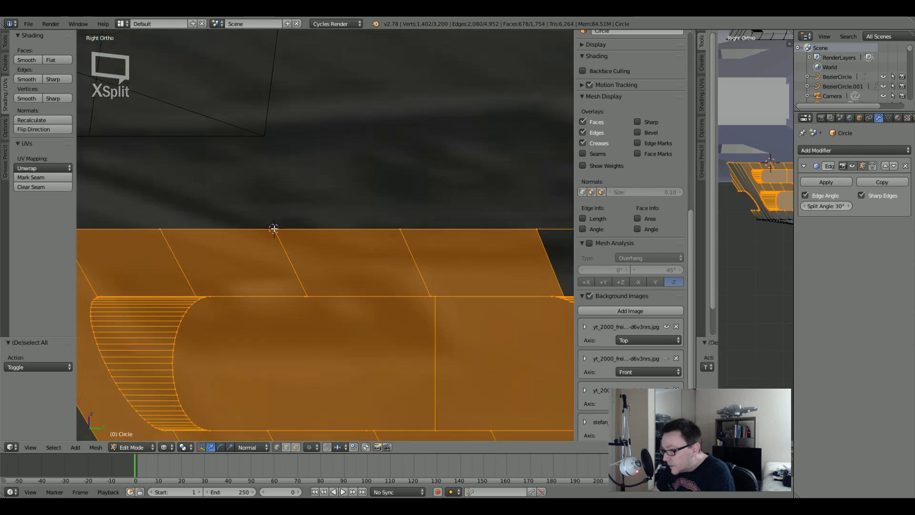
{"action": "scroll", "coordinate": [273, 228], "scroll_direction": "down", "scroll_amount": 5}
{"action": "key", "text": "x"}
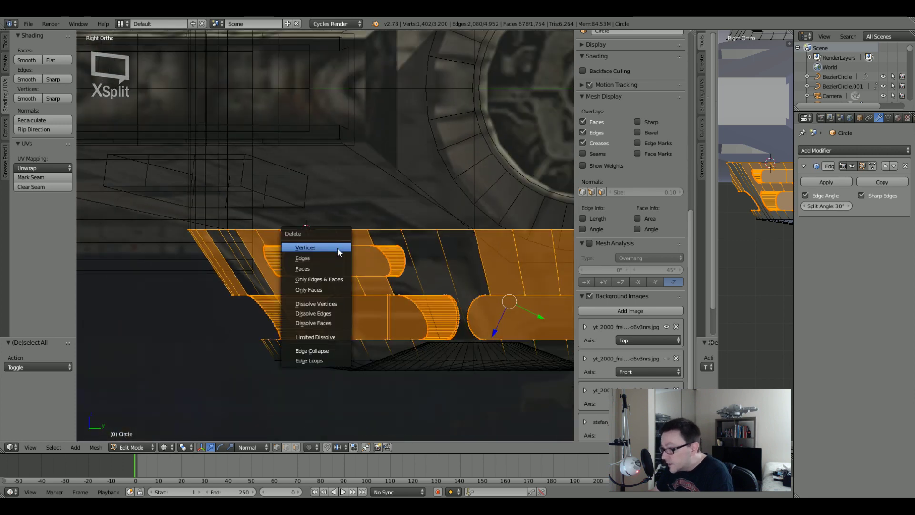
{"action": "left_click", "coordinate": [335, 248]}
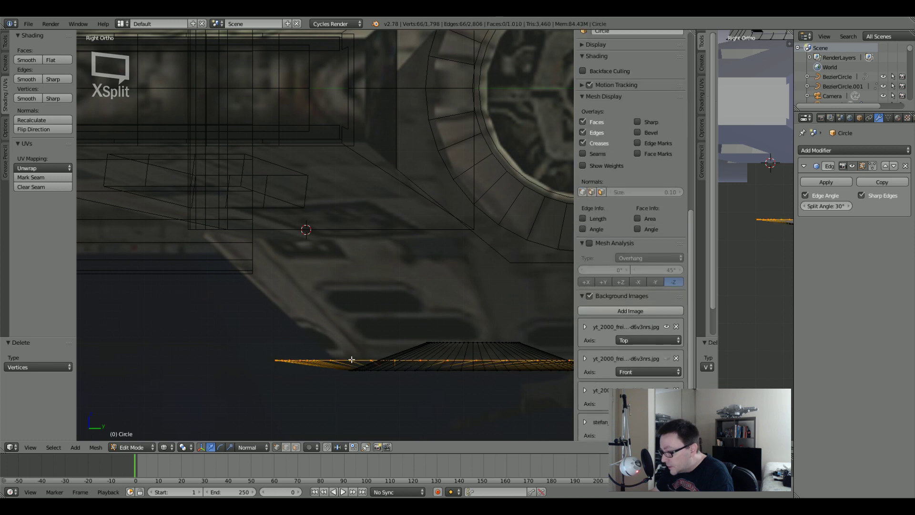
Extrude the remaining lower disc's outer rim upward along Z by about 0.206.
{"action": "middle_click_drag", "start_coordinate": [351, 359], "coordinate": [295, 309], "text": "shift"}
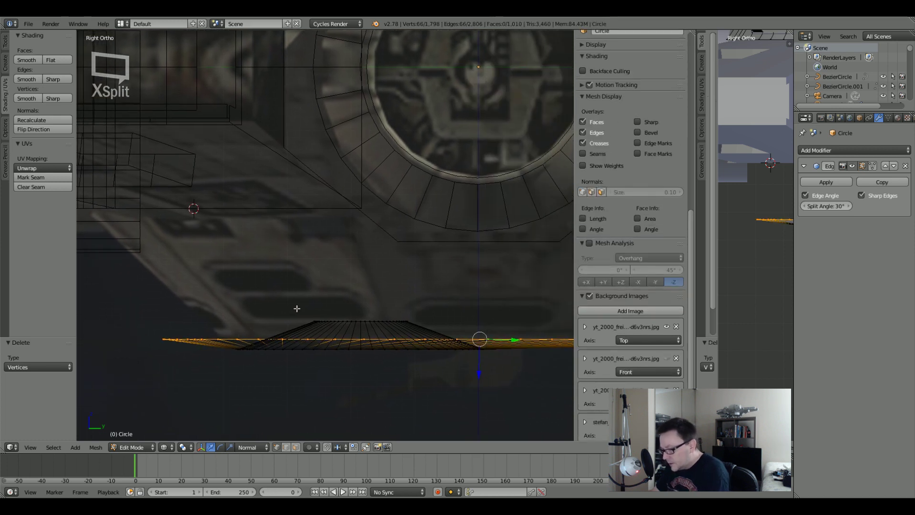
{"action": "key", "text": "e"}
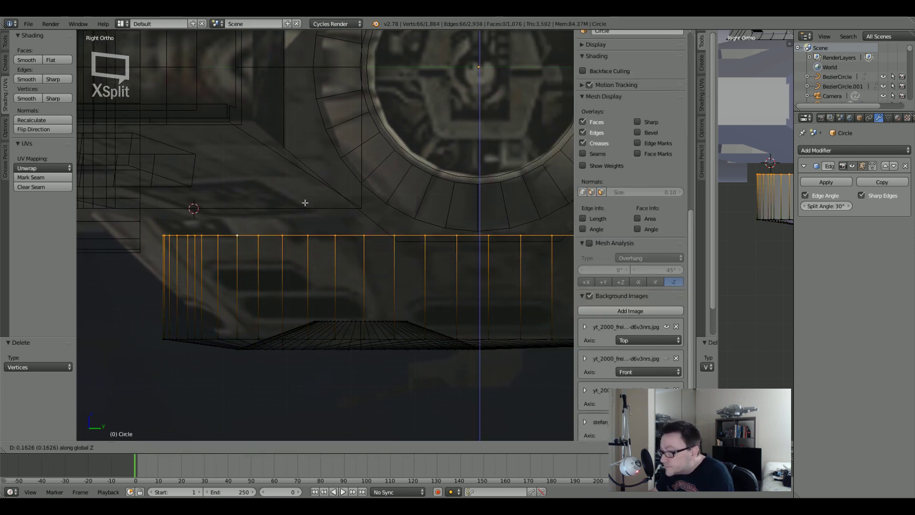
{"action": "left_click", "coordinate": [306, 176]}
Lower the extruded rim along Z by about 0.002 to line up with the hull's lower edge at the 3D cursor.
{"action": "scroll", "coordinate": [200, 210], "scroll_direction": "up", "scroll_amount": 5}
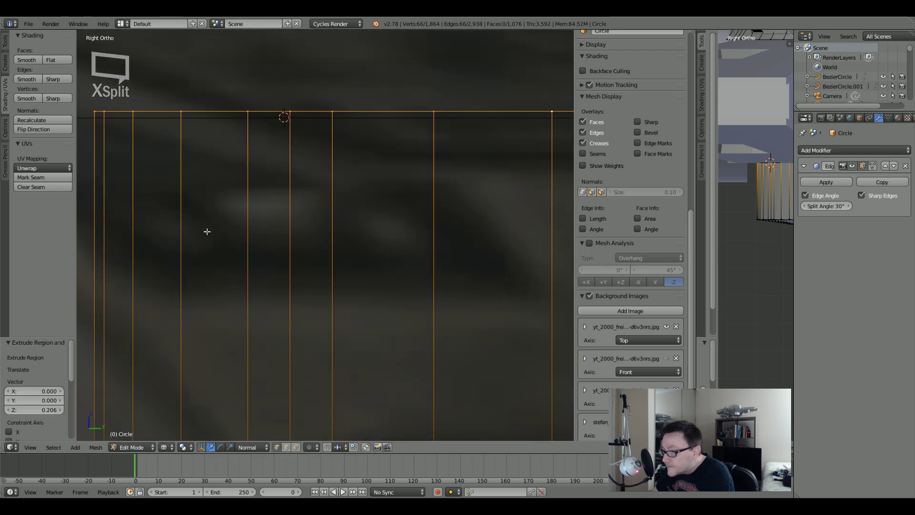
{"action": "scroll", "coordinate": [207, 231], "scroll_direction": "up", "scroll_amount": 2}
{"action": "middle_click_drag", "start_coordinate": [281, 147], "coordinate": [333, 223], "text": "shift"}
{"action": "key", "text": "g"}
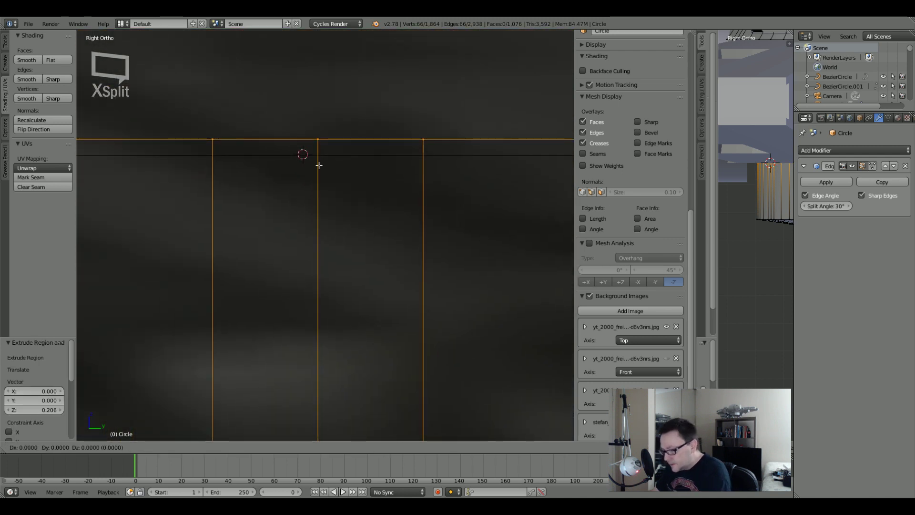
{"action": "key", "text": "z"}
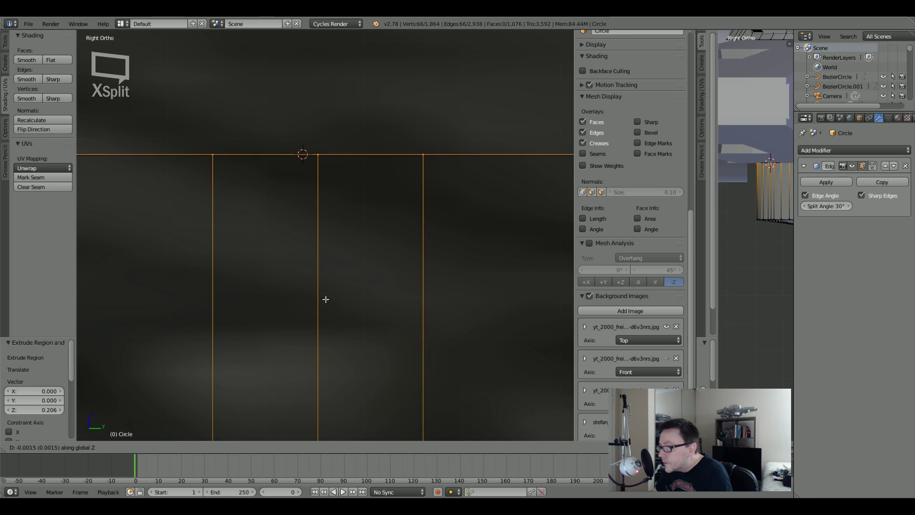
{"action": "left_click", "coordinate": [326, 292]}
Scale the extruded rim outward by about 1.204 so the lower wall flares toward the hull.
{"action": "key", "text": "KP_7"}
{"action": "scroll", "coordinate": [326, 298], "scroll_direction": "down", "scroll_amount": 5}
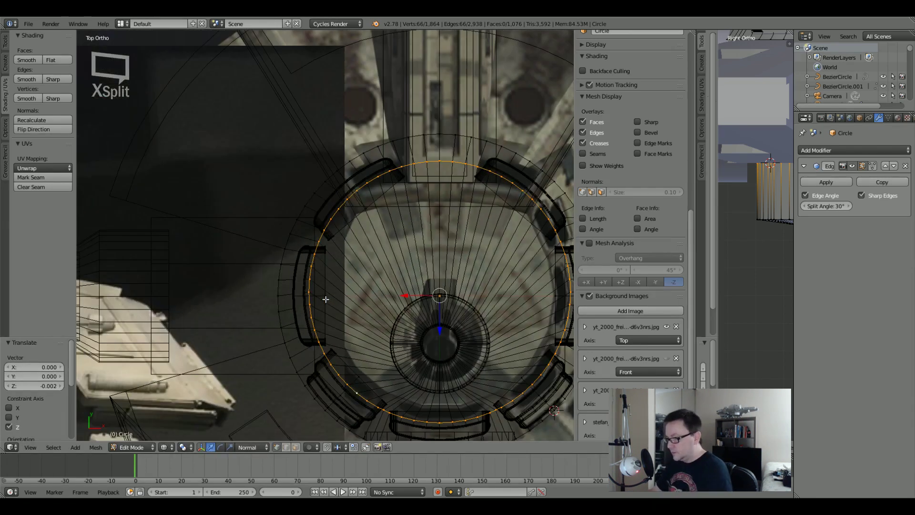
{"action": "middle_click_drag", "start_coordinate": [440, 296], "coordinate": [347, 267], "text": "shift"}
{"action": "key", "text": "s"}
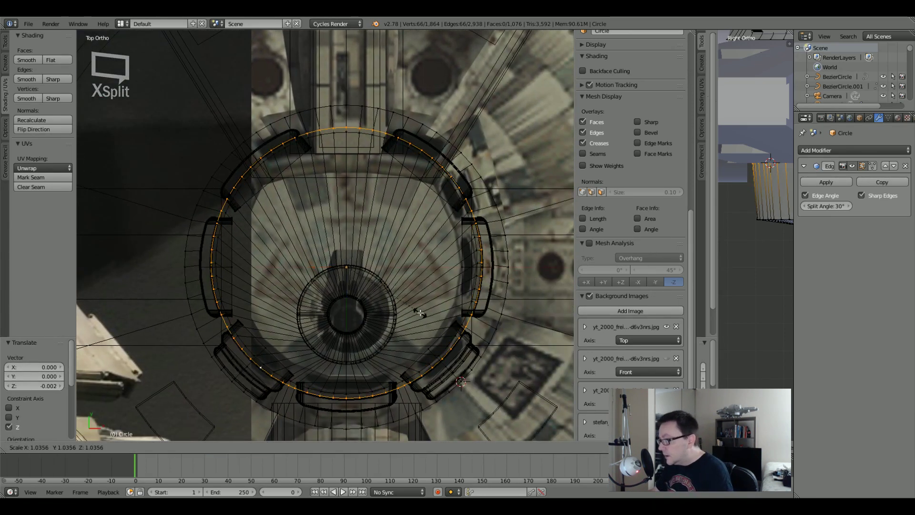
{"action": "left_click", "coordinate": [499, 345]}
{"action": "middle_click_drag", "start_coordinate": [499, 346], "coordinate": [389, 199]}
{"action": "key", "text": "KP_3"}
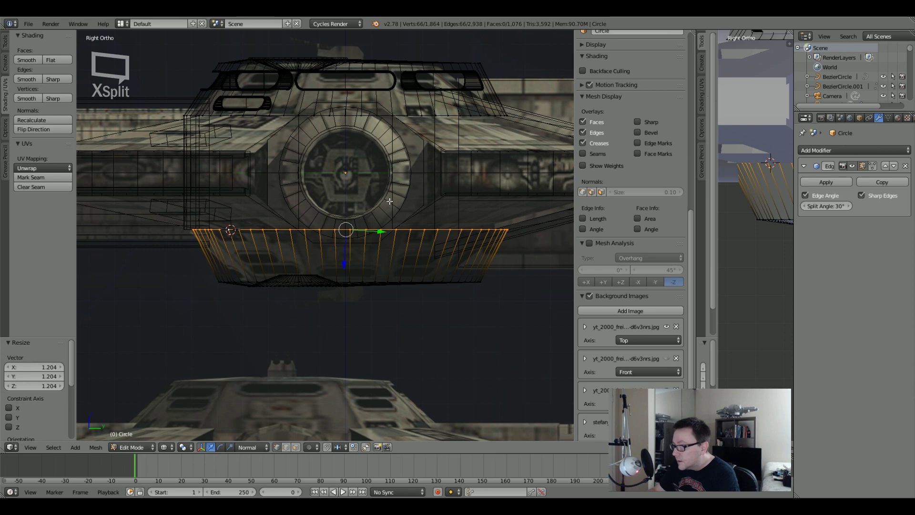
Shift the flared rim about -0.014 along Y and enlarge it by about 1.014 to match the upper ring's outline.
{"action": "key", "text": "KP_7"}
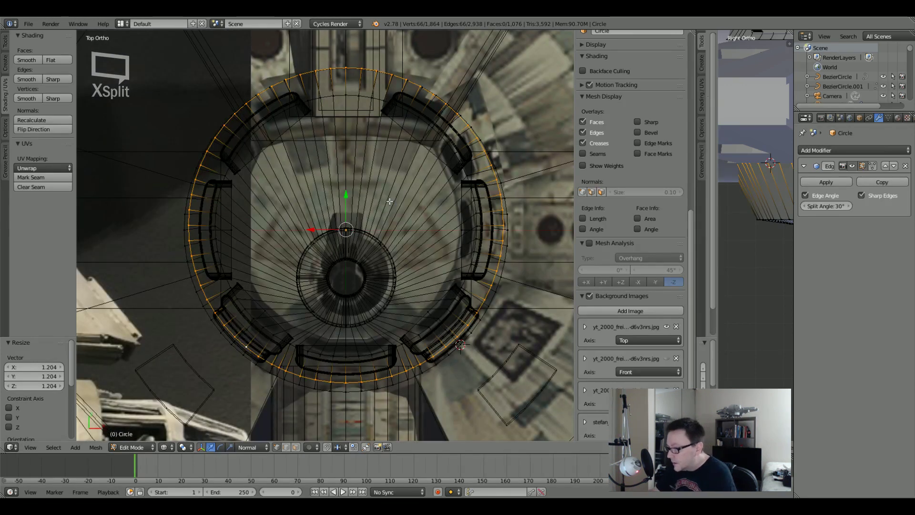
{"action": "left_click_drag", "start_coordinate": [346, 194], "coordinate": [349, 192]}
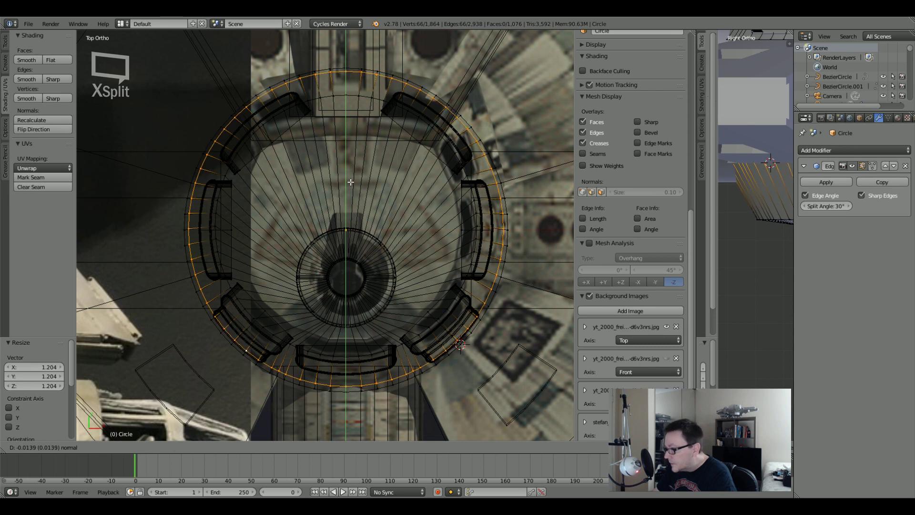
{"action": "left_click_drag", "start_coordinate": [350, 181], "coordinate": [350, 182]}
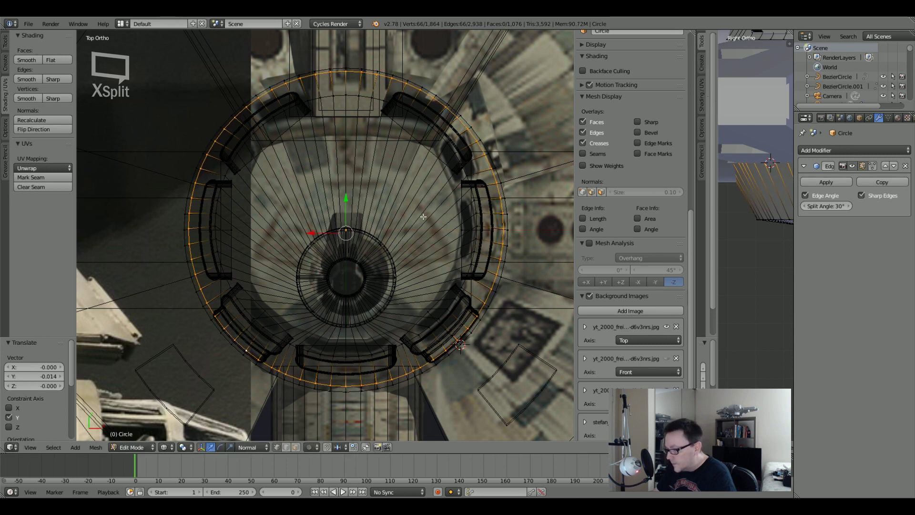
{"action": "key", "text": "s"}
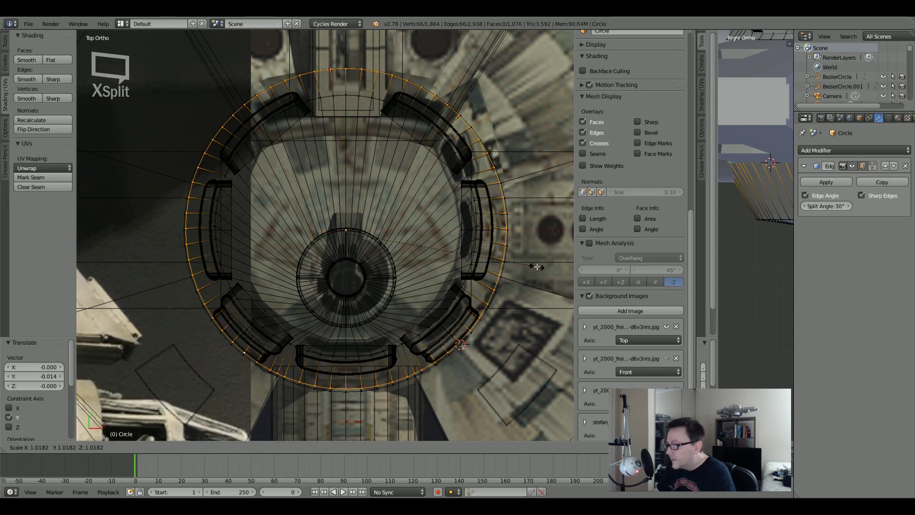
{"action": "left_click", "coordinate": [527, 266]}
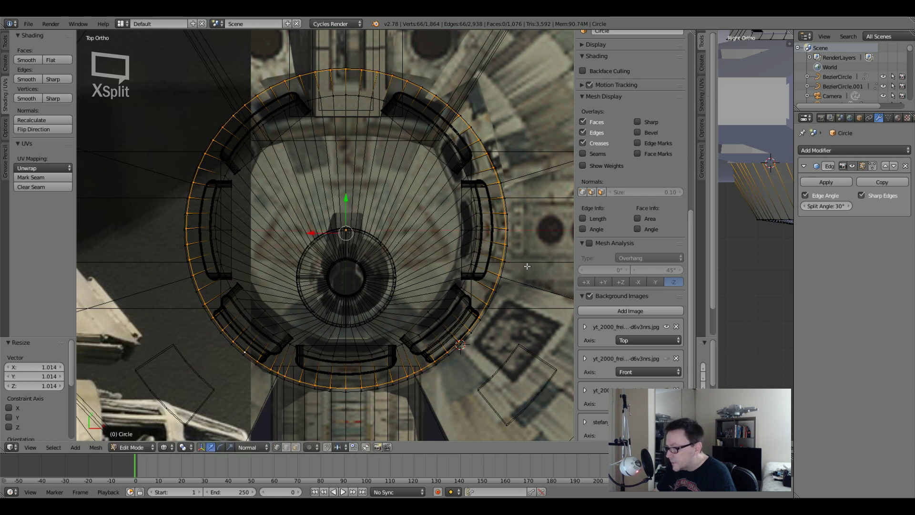
Fine-tune the rim by moving it about -0.004 along Y and scaling it by about 1.011.
{"action": "key", "text": "g"}
{"action": "key", "text": "y"}
{"action": "key", "text": "y"}
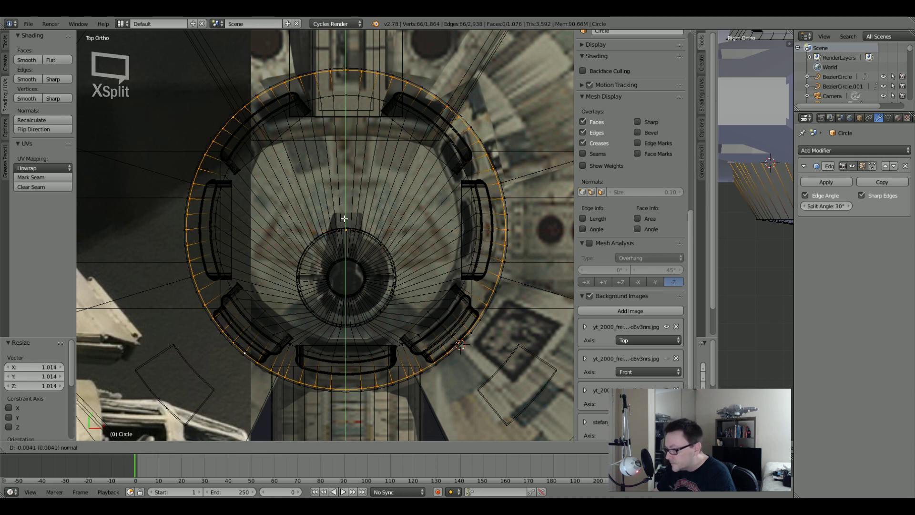
{"action": "left_click", "coordinate": [344, 219]}
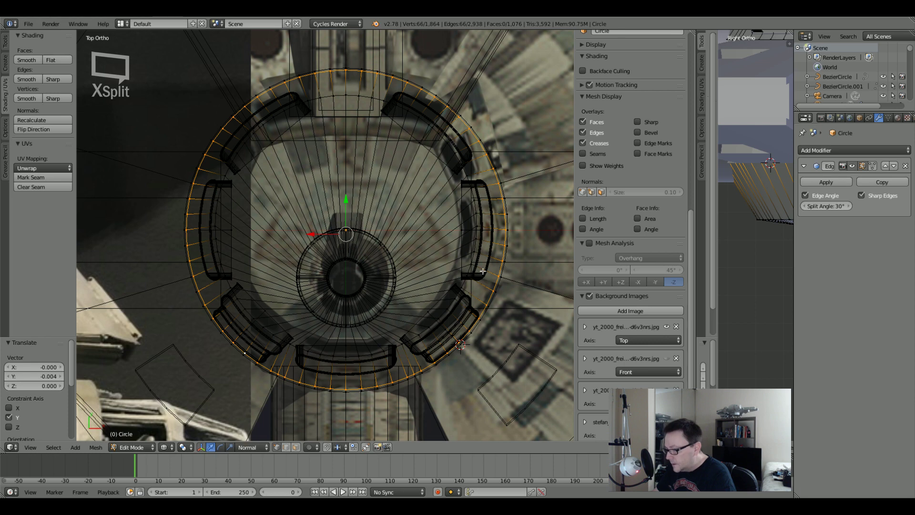
{"action": "key", "text": "s"}
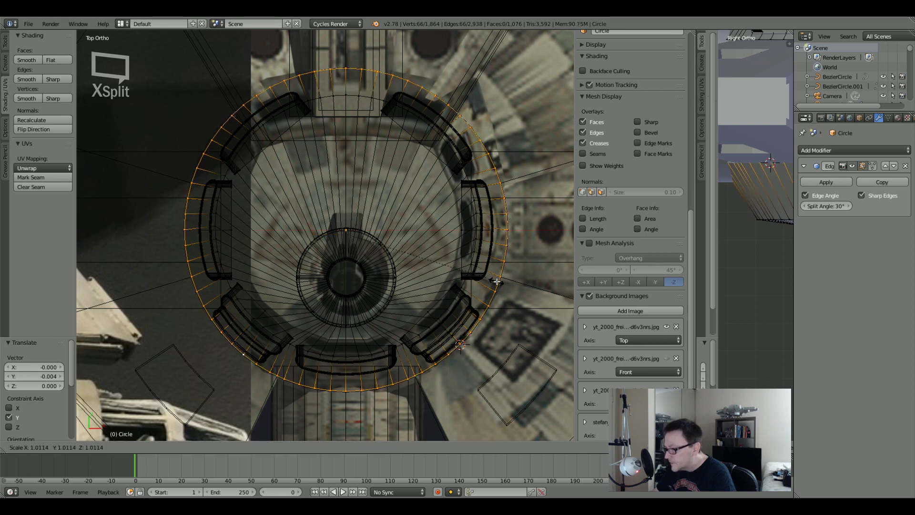
{"action": "left_click", "coordinate": [496, 282]}
Leave mesh editing and check the rebuilt lower section in shaded view, test-moving the object away from the hull.
{"action": "scroll", "coordinate": [476, 267], "scroll_direction": "down", "scroll_amount": 4}
{"action": "key", "text": "z"}
{"action": "middle_click_drag", "start_coordinate": [477, 266], "coordinate": [376, 126]}
{"action": "scroll", "coordinate": [629, 238], "scroll_direction": "down", "scroll_amount": 5}
{"action": "key", "text": "Tab"}
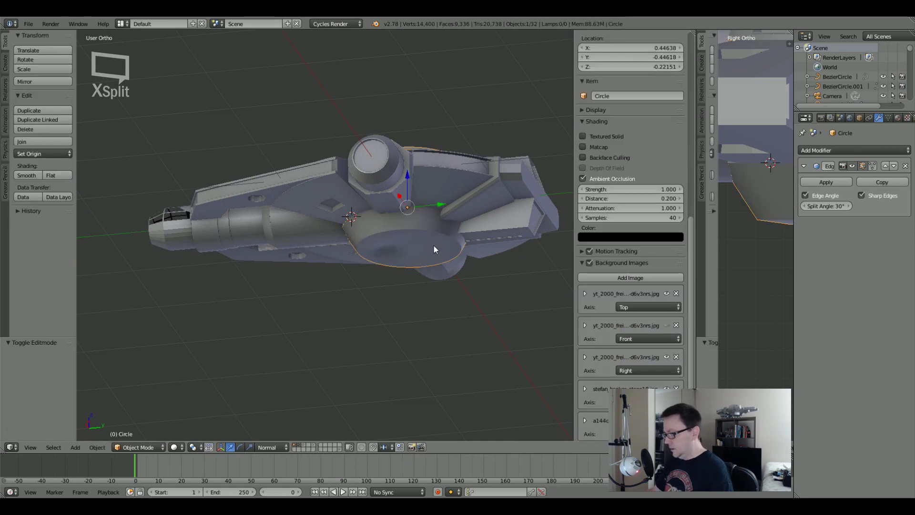
{"action": "middle_click_drag", "start_coordinate": [434, 245], "coordinate": [430, 235]}
{"action": "key", "text": "g"}
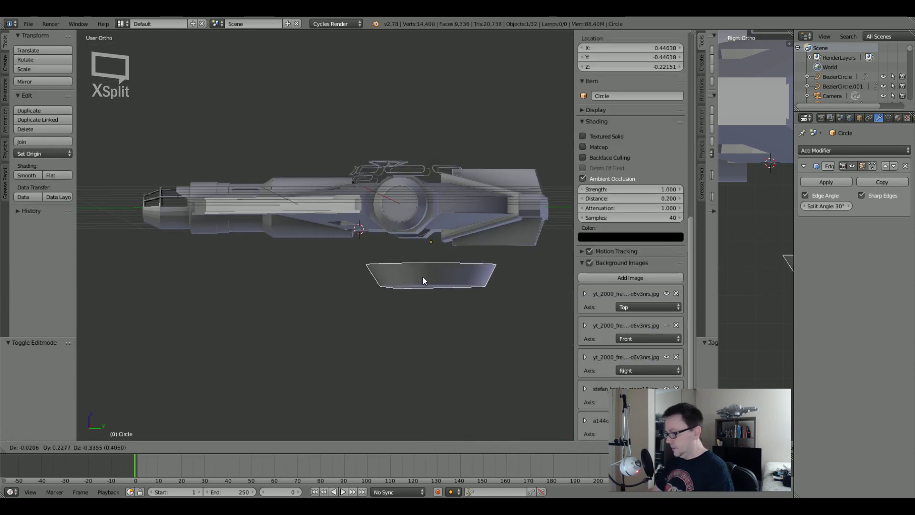
{"action": "left_click", "coordinate": [422, 196]}
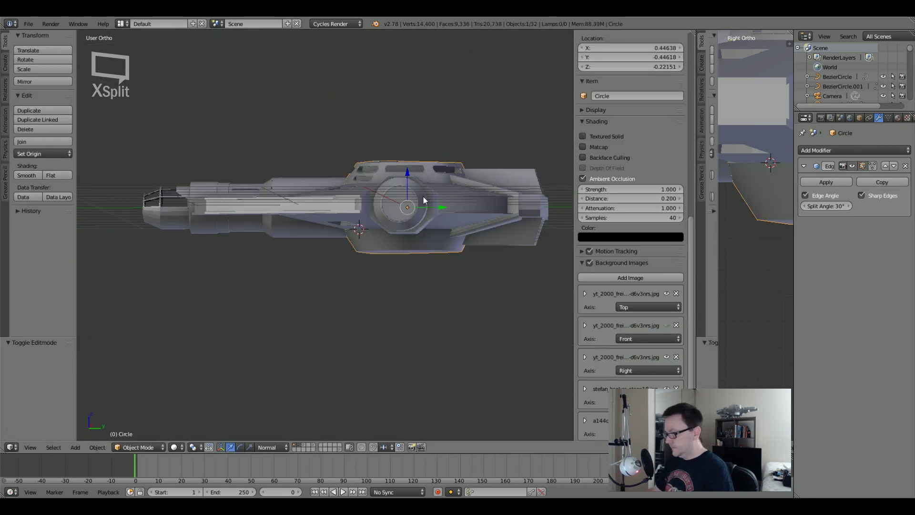
Compare the rebuilt lower section with the side reference image in wireframe and shaded views.
{"action": "key", "text": "Tab"}
{"action": "middle_click_drag", "start_coordinate": [414, 249], "coordinate": [393, 255]}
{"action": "key", "text": "KP_3"}
{"action": "key", "text": "z"}
{"action": "scroll", "coordinate": [406, 243], "scroll_direction": "up", "scroll_amount": 5}
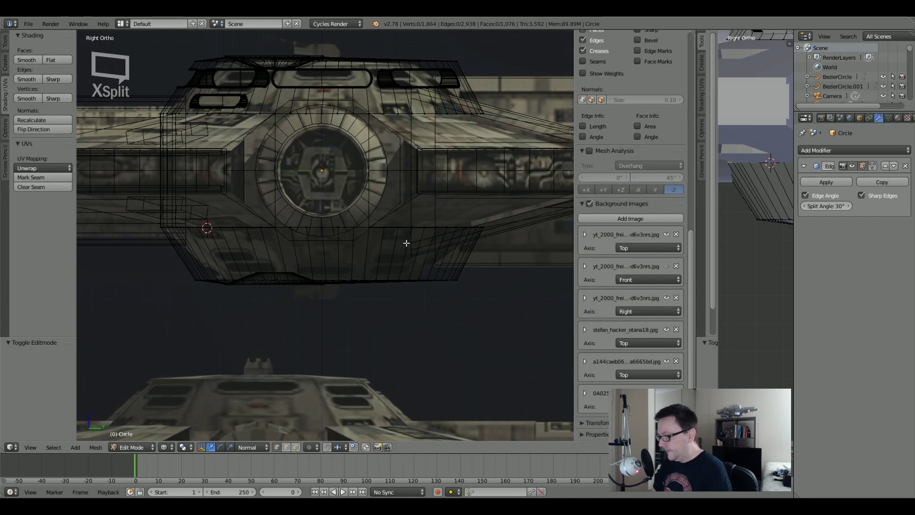
{"action": "scroll", "coordinate": [370, 235], "scroll_direction": "up", "scroll_amount": 4, "text": "ctrl"}
{"action": "scroll", "coordinate": [371, 236], "scroll_direction": "up", "scroll_amount": 3, "text": "shift"}
{"action": "key", "text": "Tab"}
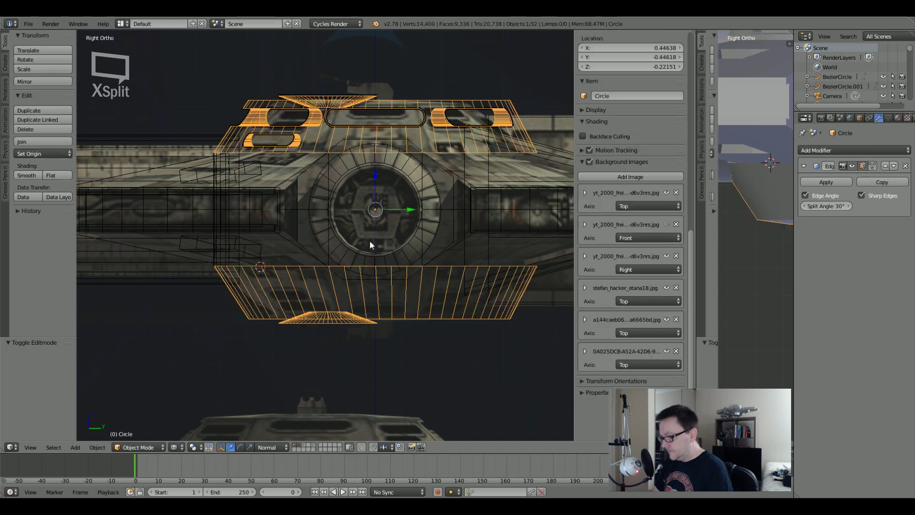
{"action": "scroll", "coordinate": [380, 302], "scroll_direction": "down", "scroll_amount": 4}
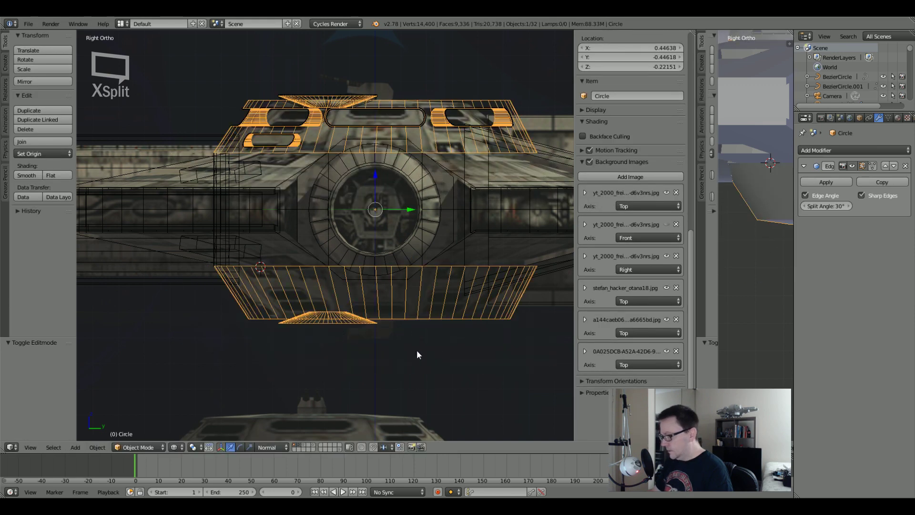
{"action": "key", "text": "z"}
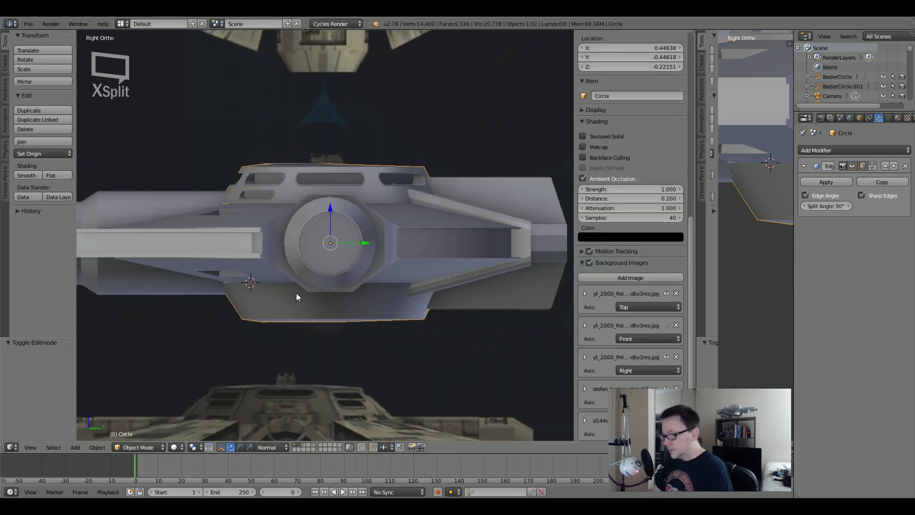
{"action": "key", "text": "g"}
{"action": "right_click", "coordinate": [361, 351]}
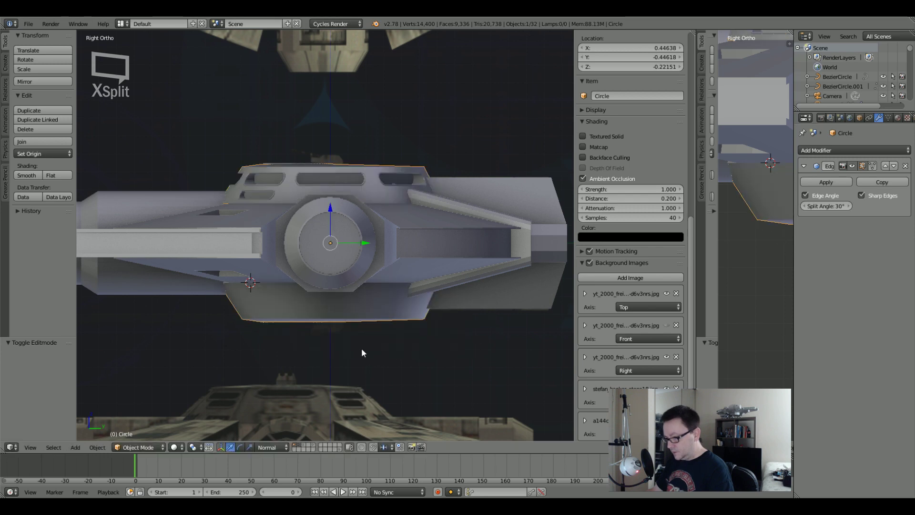
Separate all of the lower section's geometry into its own object and select that object in Object Mode.
{"action": "key", "text": "Tab"}
{"action": "key", "text": "z"}
{"action": "key", "text": "a"}
{"action": "key", "text": "a"}
{"action": "key", "text": "b"}
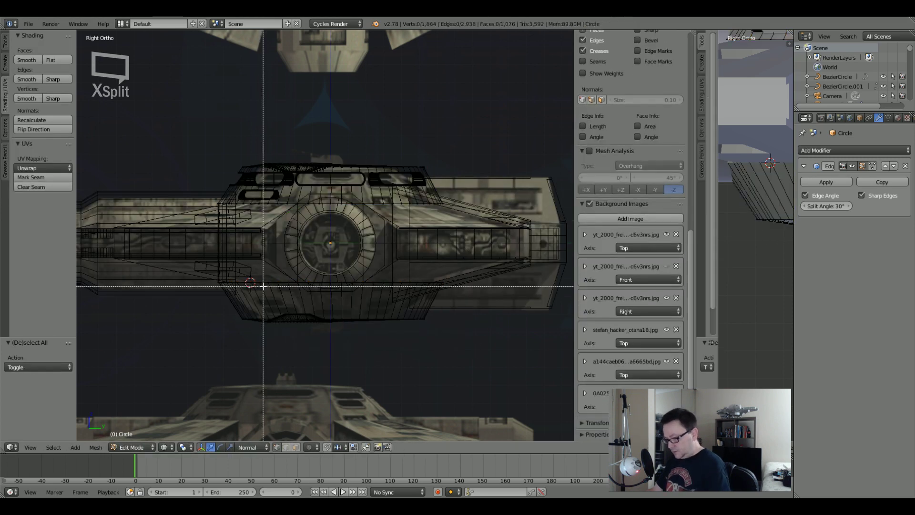
{"action": "left_click_drag", "start_coordinate": [180, 258], "coordinate": [499, 371]}
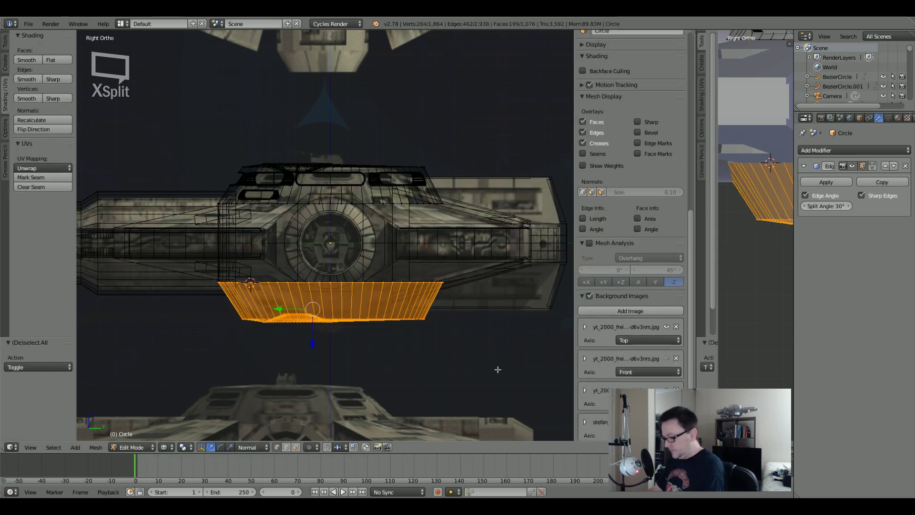
{"action": "key", "text": "p"}
{"action": "left_click", "coordinate": [459, 346]}
{"action": "key", "text": "Tab"}
{"action": "right_click", "coordinate": [378, 307]}
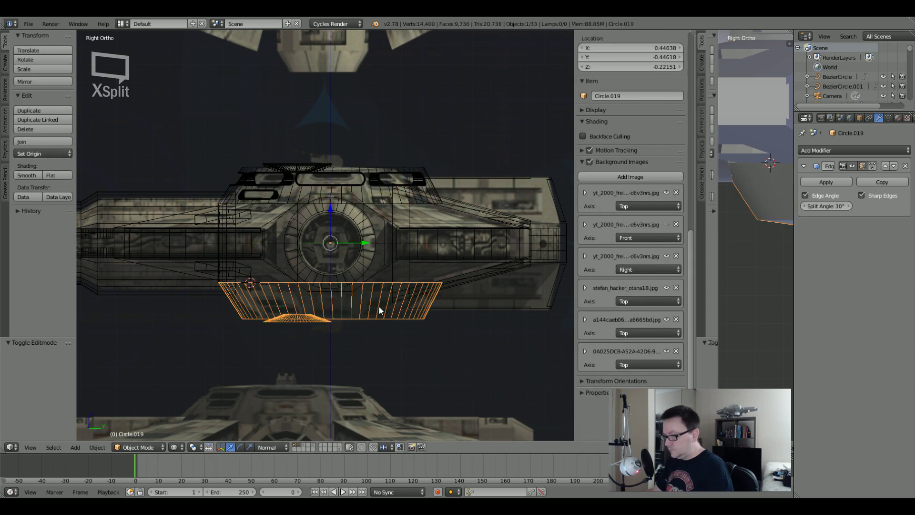
Examine the separated lower section's underside and its round recess up close in shaded view.
{"action": "key", "text": "z"}
{"action": "key", "text": "a"}
{"action": "mouse_move", "coordinate": [374, 308]}
{"action": "middle_mouse_down"}
{"action": "mouse_move", "coordinate": [351, 291]}
{"action": "mouse_move", "coordinate": [323, 232]}
{"action": "mouse_move", "coordinate": [329, 271]}
{"action": "mouse_move", "coordinate": [329, 251]}
{"action": "middle_mouse_up"}
{"action": "right_click", "coordinate": [330, 251]}
{"action": "middle_click_drag", "start_coordinate": [315, 217], "coordinate": [300, 270]}
{"action": "scroll", "coordinate": [292, 200], "scroll_direction": "up", "scroll_amount": 4}
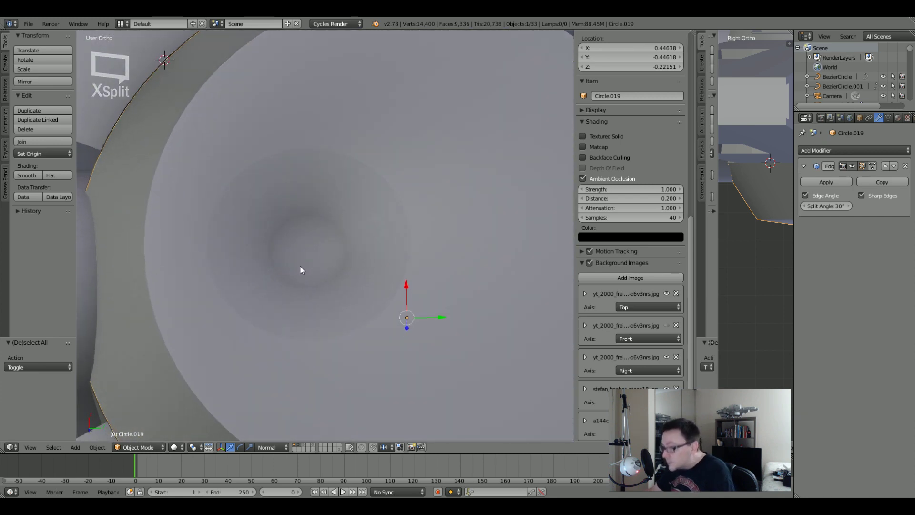
{"action": "middle_click_drag", "start_coordinate": [345, 125], "coordinate": [347, 222]}
{"action": "scroll", "coordinate": [330, 276], "scroll_direction": "down", "scroll_amount": 5}
Deselect everything and examine the whole ship from the side and around its upper hull.
{"action": "key", "text": "a"}
{"action": "key", "text": "KP_3"}
{"action": "key", "text": "z"}
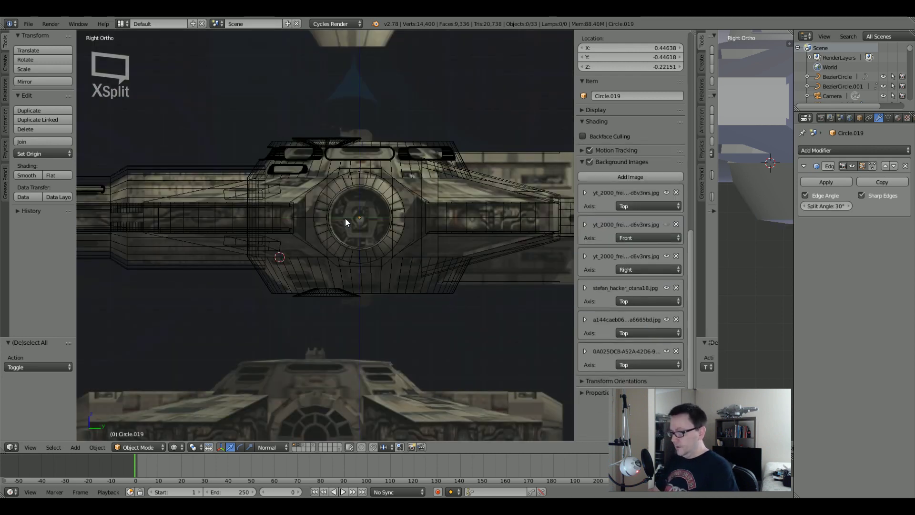
{"action": "key", "text": "z"}
{"action": "scroll", "coordinate": [345, 218], "scroll_direction": "down", "scroll_amount": 3}
{"action": "middle_click_drag", "start_coordinate": [344, 218], "coordinate": [383, 239], "text": "shift"}
{"action": "middle_click_drag", "start_coordinate": [324, 236], "coordinate": [350, 240]}
{"action": "scroll", "coordinate": [426, 281], "scroll_direction": "up", "scroll_amount": 5}
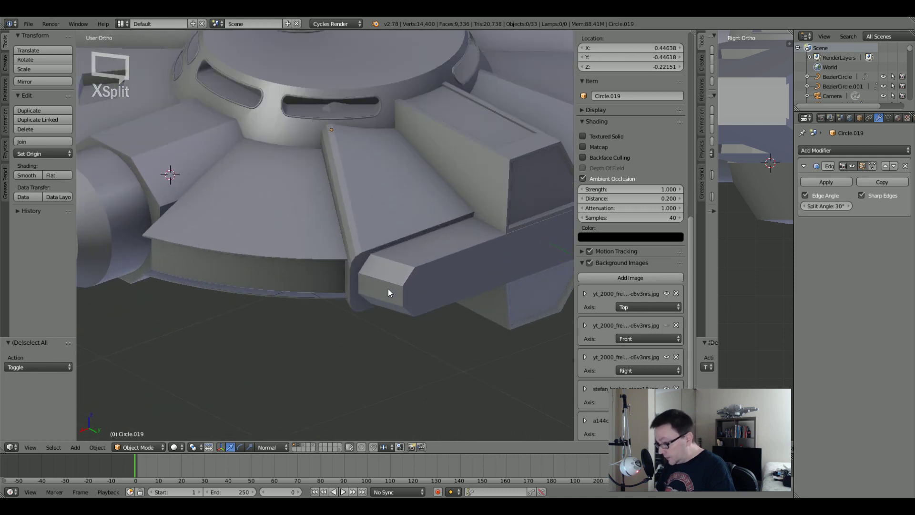
{"action": "scroll", "coordinate": [387, 288], "scroll_direction": "down", "scroll_amount": 3}
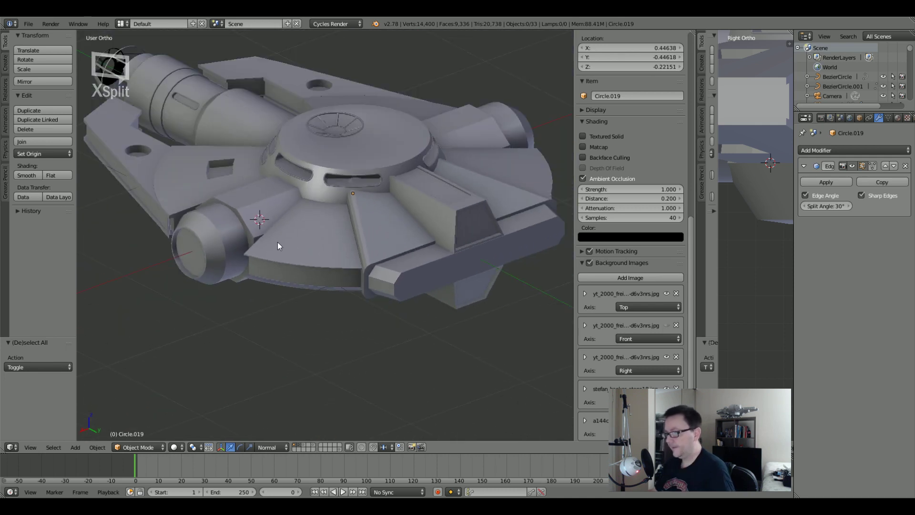
{"action": "middle_click_drag", "start_coordinate": [278, 242], "coordinate": [319, 193]}
{"action": "scroll", "coordinate": [208, 271], "scroll_direction": "up", "scroll_amount": 6}
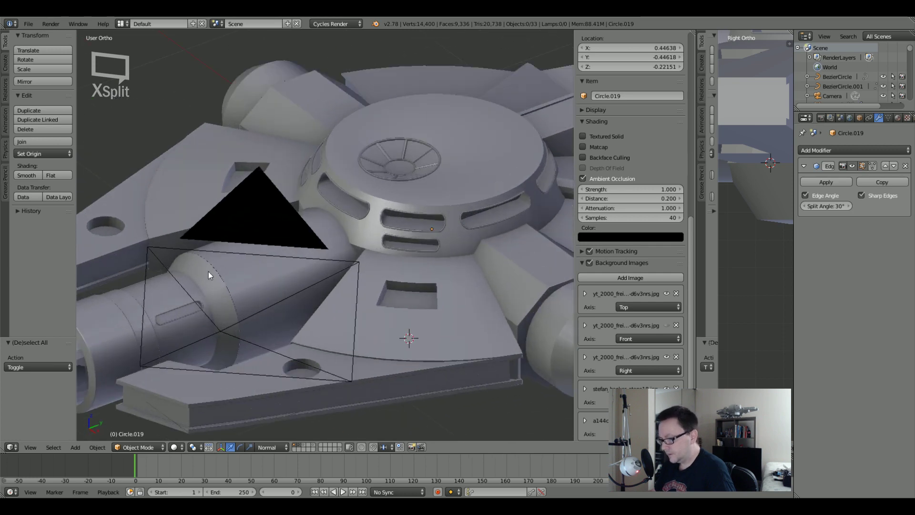
Examine the dome windows, wing recesses and side docking pods of the upper hull from several angles.
{"action": "scroll", "coordinate": [299, 222], "scroll_direction": "up", "scroll_amount": 4}
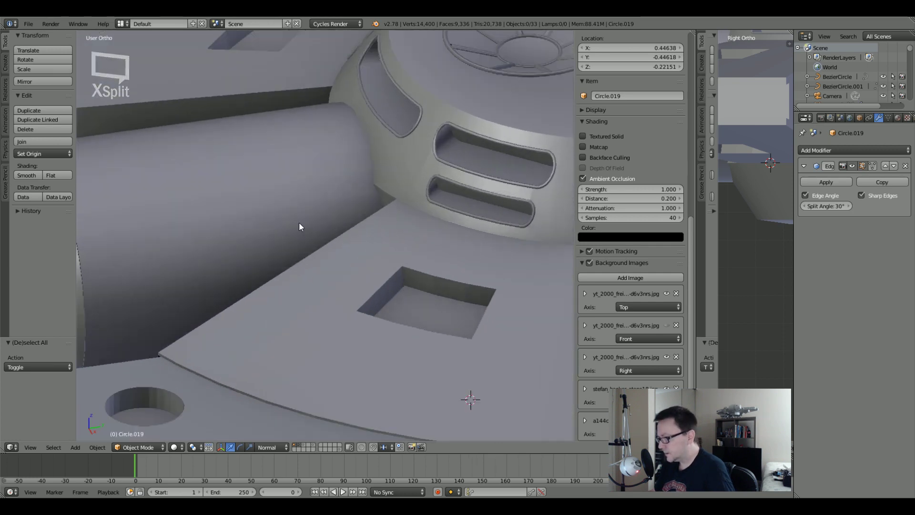
{"action": "middle_click_drag", "start_coordinate": [298, 222], "coordinate": [353, 247]}
{"action": "scroll", "coordinate": [358, 213], "scroll_direction": "up", "scroll_amount": 3}
{"action": "middle_click_drag", "start_coordinate": [359, 210], "coordinate": [337, 206]}
{"action": "scroll", "coordinate": [339, 209], "scroll_direction": "down", "scroll_amount": 5}
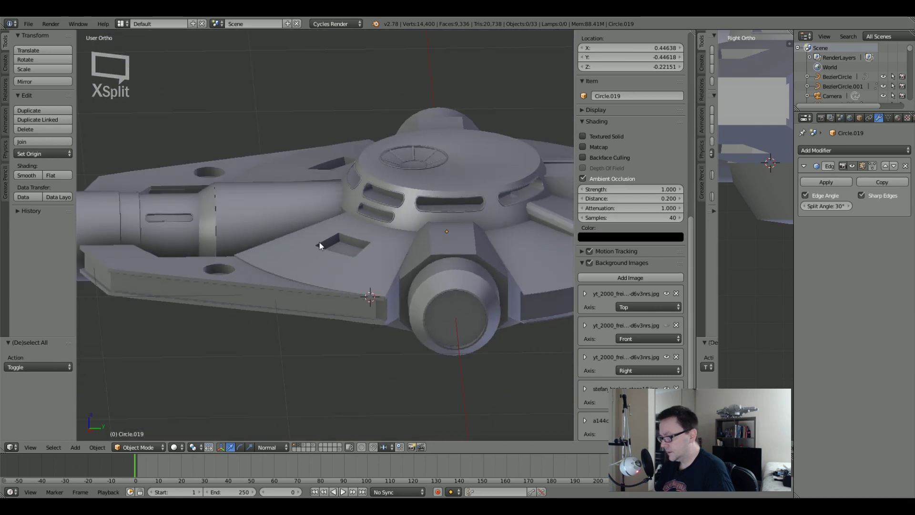
{"action": "middle_click_drag", "start_coordinate": [320, 285], "coordinate": [297, 266]}
{"action": "scroll", "coordinate": [295, 267], "scroll_direction": "down", "scroll_amount": 3}
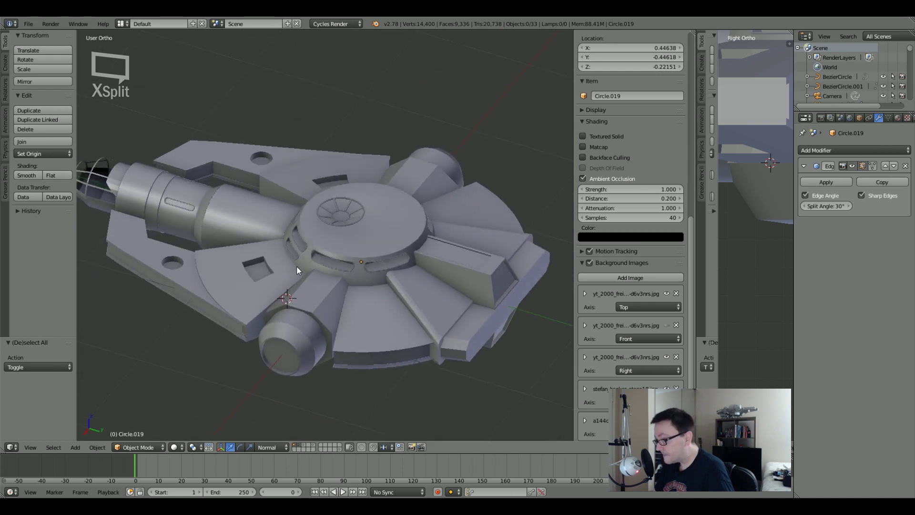
{"action": "scroll", "coordinate": [324, 298], "scroll_direction": "up", "scroll_amount": 2}
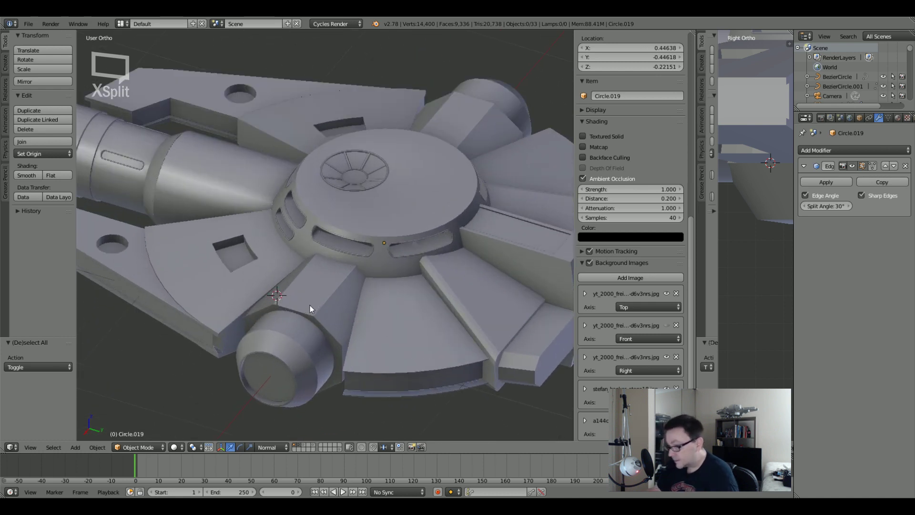
Open the octagonal housing behind the side pod for mesh editing, check it in wireframe, and switch to edge selection.
{"action": "right_click", "coordinate": [301, 287]}
{"action": "key", "text": "Tab"}
{"action": "mouse_move", "coordinate": [301, 285]}
{"action": "middle_mouse_down"}
{"action": "mouse_move", "coordinate": [414, 261]}
{"action": "mouse_move", "coordinate": [398, 252]}
{"action": "mouse_move", "coordinate": [367, 260]}
{"action": "middle_mouse_up"}
{"action": "scroll", "coordinate": [377, 269], "scroll_direction": "up", "scroll_amount": 2}
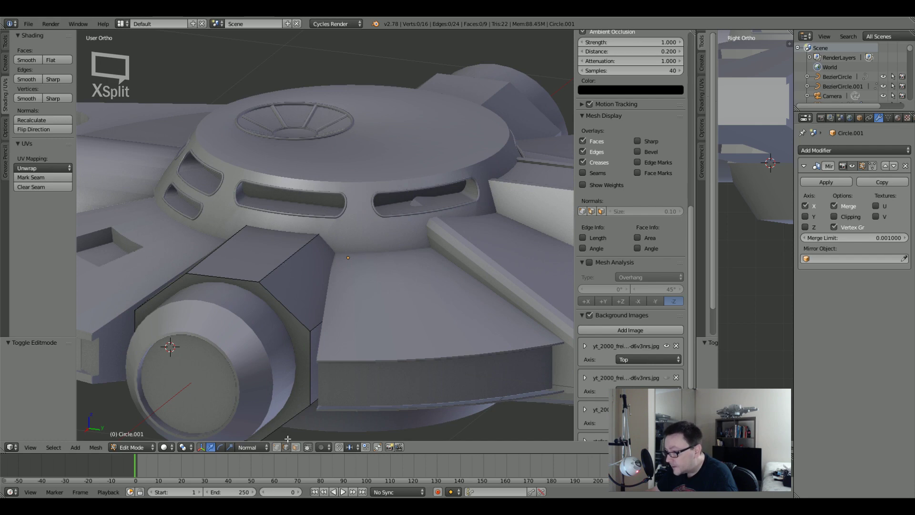
{"action": "right_click", "coordinate": [288, 263]}
{"action": "key", "text": "z"}
{"action": "key", "text": "a"}
{"action": "key", "text": "a"}
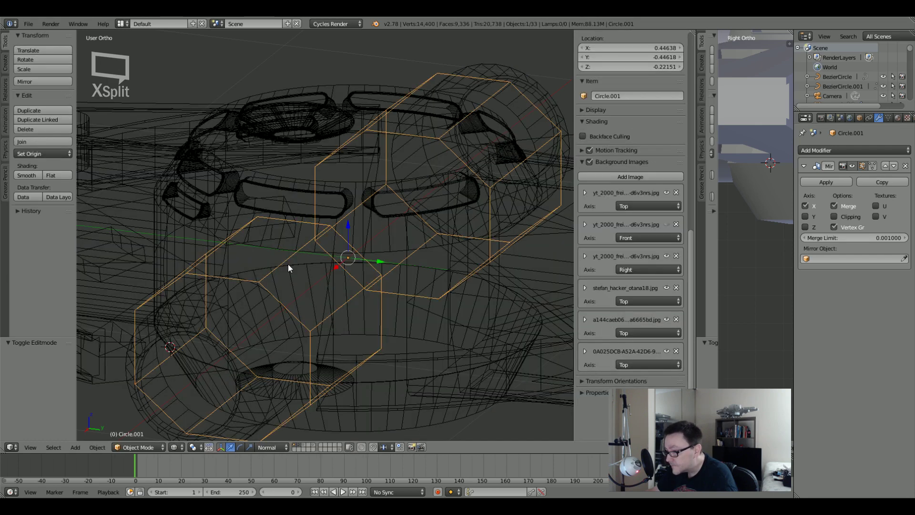
{"action": "key", "text": "a"}
{"action": "key", "text": "a"}
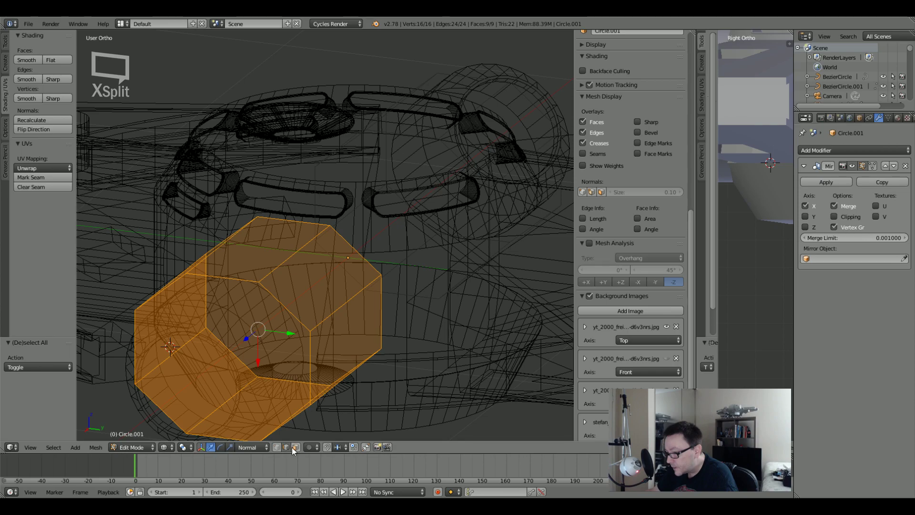
{"action": "key", "text": "z"}
{"action": "key", "text": "z"}
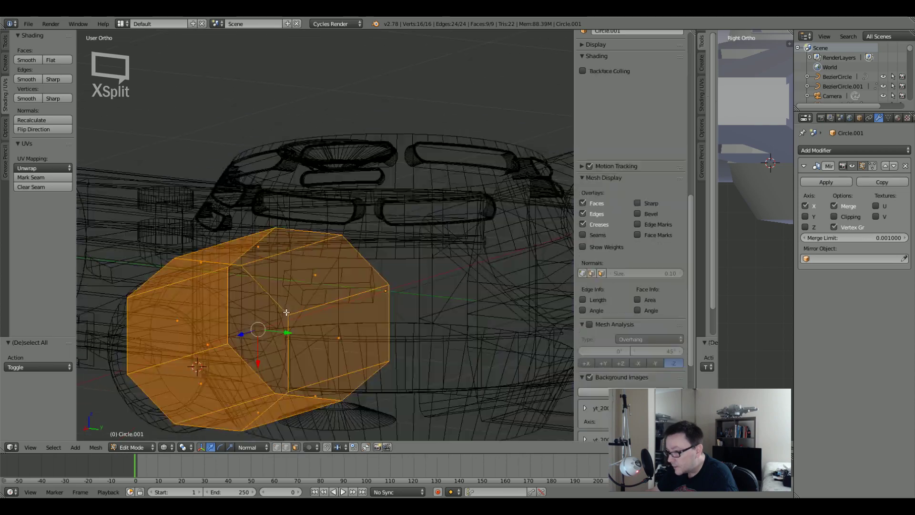
{"action": "mouse_move", "coordinate": [296, 319]}
{"action": "middle_mouse_down"}
{"action": "mouse_move", "coordinate": [269, 309]}
{"action": "mouse_move", "coordinate": [328, 312]}
{"action": "middle_mouse_up"}
{"action": "key", "text": "z"}
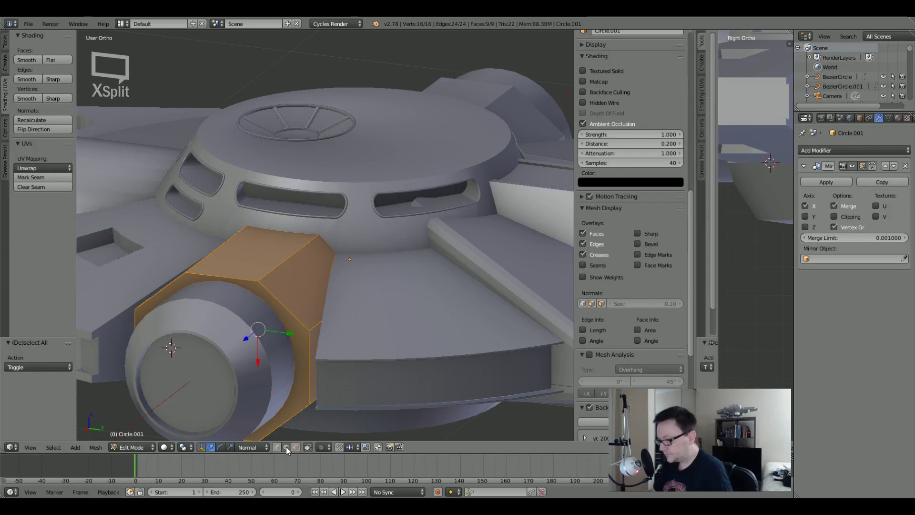
{"action": "right_click", "coordinate": [286, 261]}
{"action": "middle_click_drag", "start_coordinate": [228, 258], "coordinate": [301, 292]}
{"action": "scroll", "coordinate": [300, 292], "scroll_direction": "up", "scroll_amount": 4}
{"action": "key", "text": "ctrl+b"}
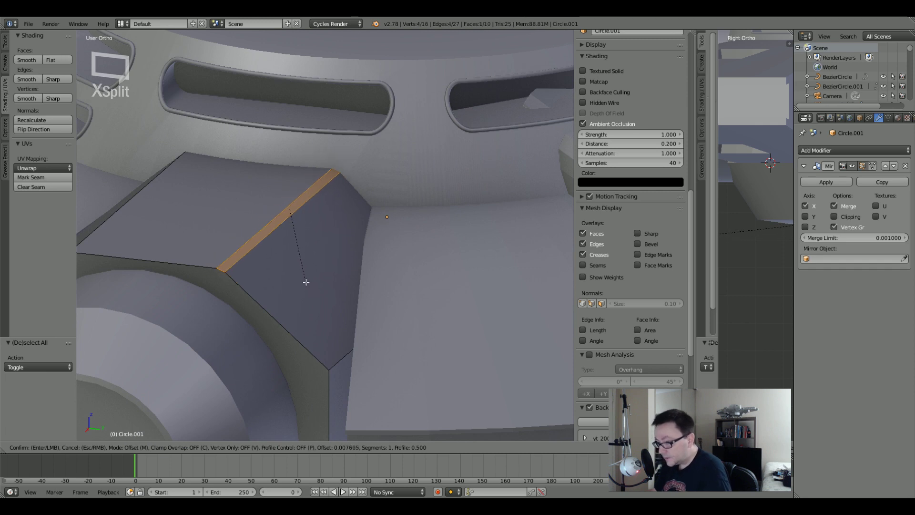
{"action": "key", "text": "Escape"}
{"action": "key", "text": "Tab"}
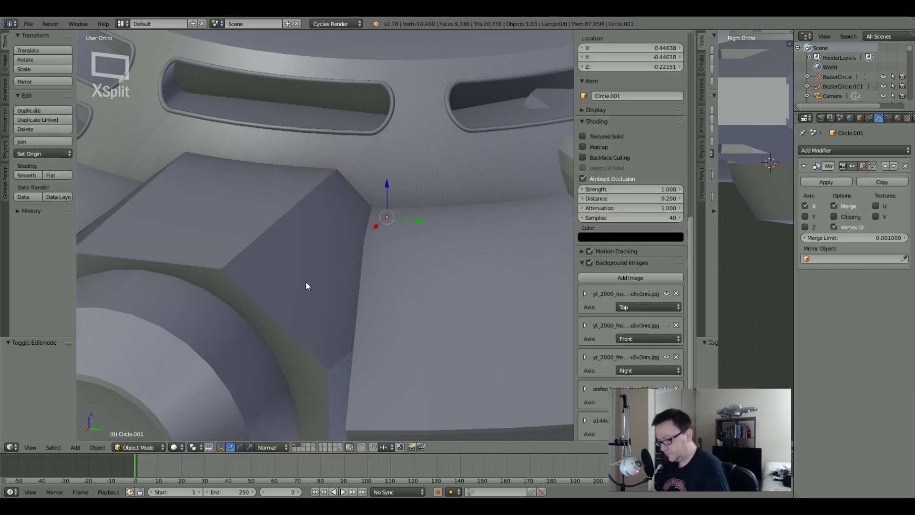
{"action": "right_click", "coordinate": [287, 245]}
{"action": "scroll", "coordinate": [285, 262], "scroll_direction": "down", "scroll_amount": 5}
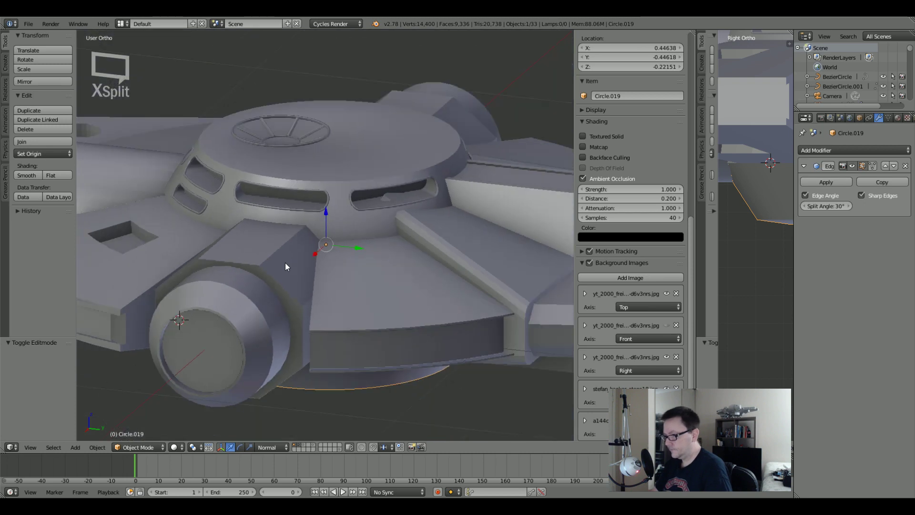
Select the octagonal housing behind the side pod in Object Mode and apply its rotation and scale.
{"action": "right_click", "coordinate": [285, 262]}
{"action": "scroll", "coordinate": [273, 287], "scroll_direction": "up", "scroll_amount": 4}
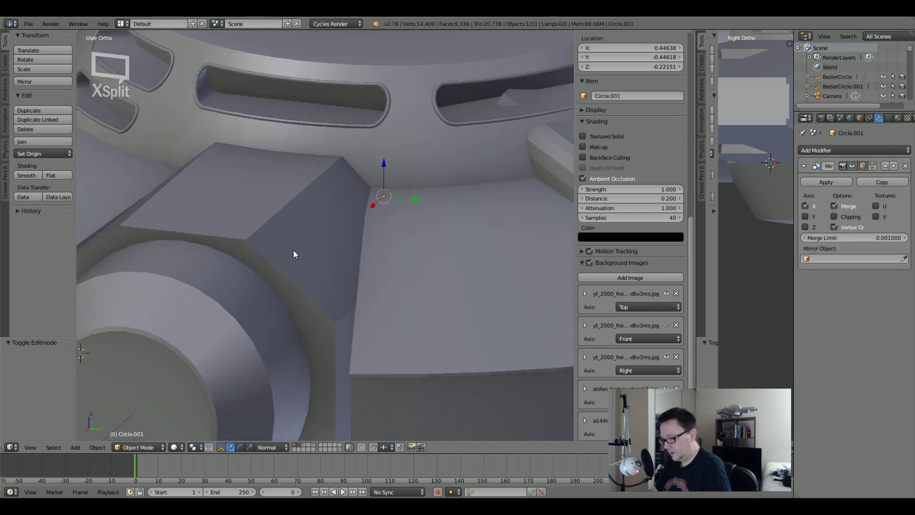
{"action": "key", "text": "z"}
{"action": "key", "text": "z"}
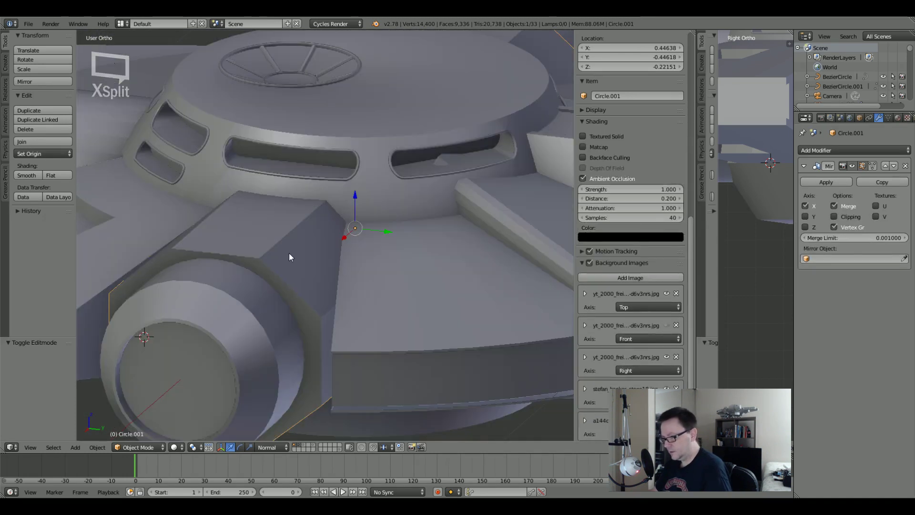
{"action": "key", "text": "ctrl+a"}
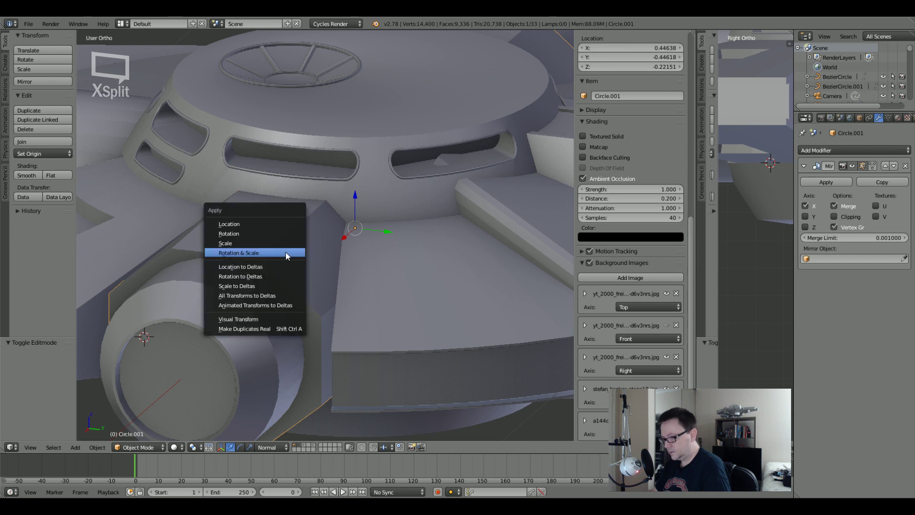
{"action": "left_click", "coordinate": [285, 252]}
Bevel the octagonal housing's lengthwise corner edges all around with one segment and an offset of about 0.008.
{"action": "key", "text": "Tab"}
{"action": "right_click", "coordinate": [275, 247]}
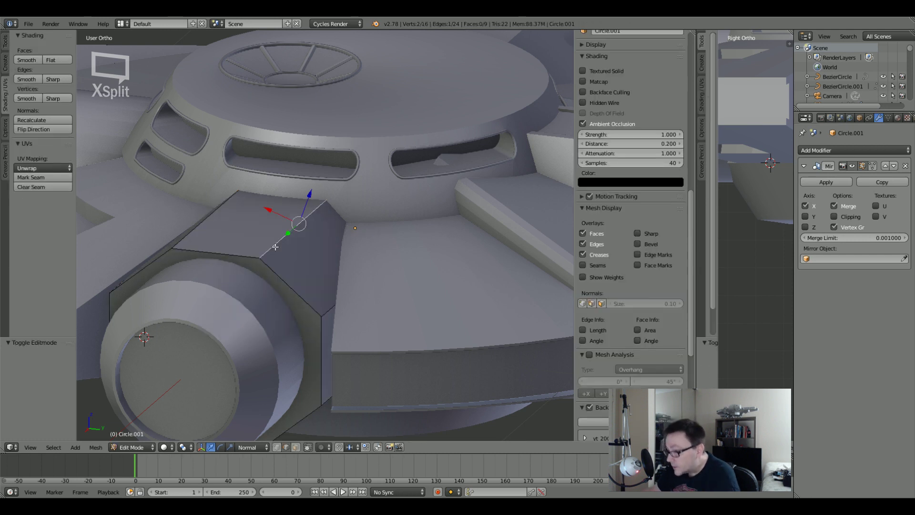
{"action": "right_click", "coordinate": [190, 233], "text": "shift"}
{"action": "right_click", "coordinate": [332, 304], "text": "shift"}
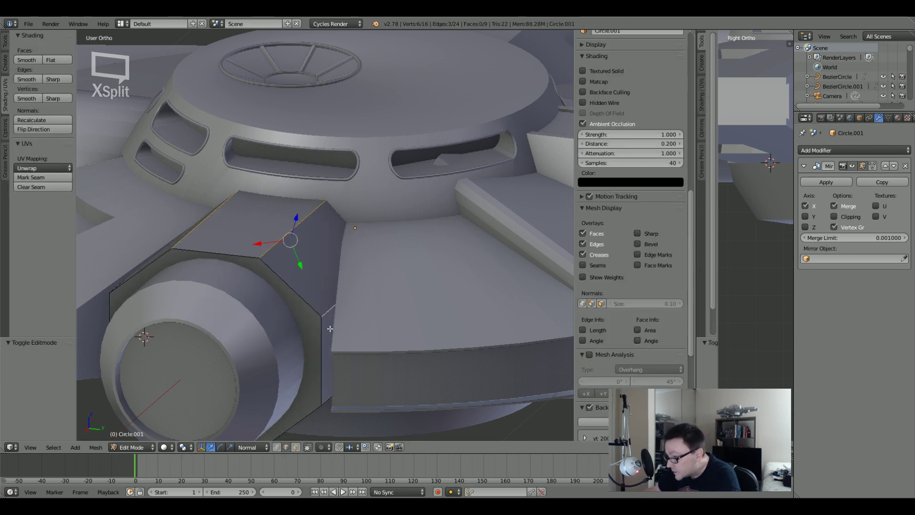
{"action": "middle_click_drag", "start_coordinate": [332, 353], "coordinate": [343, 224], "text": "shift"}
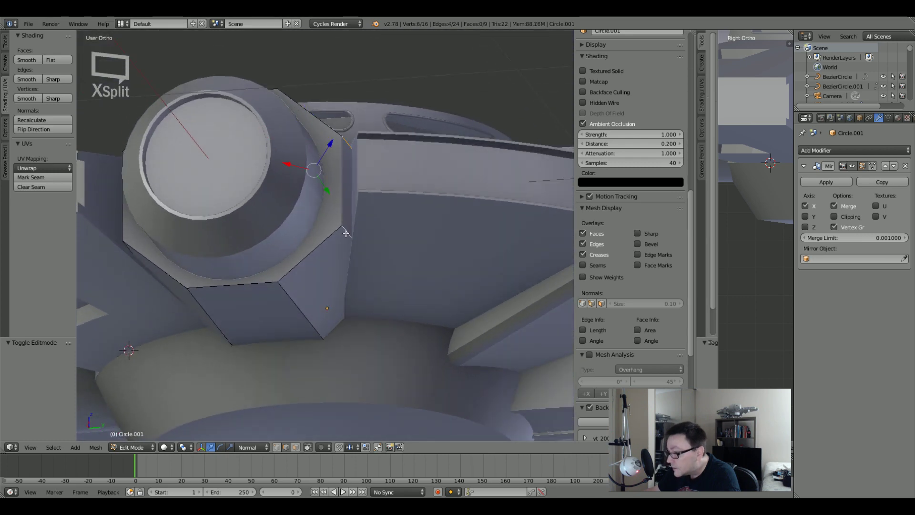
{"action": "right_click", "coordinate": [275, 302], "text": "shift"}
{"action": "middle_click_drag", "start_coordinate": [200, 300], "coordinate": [257, 299]}
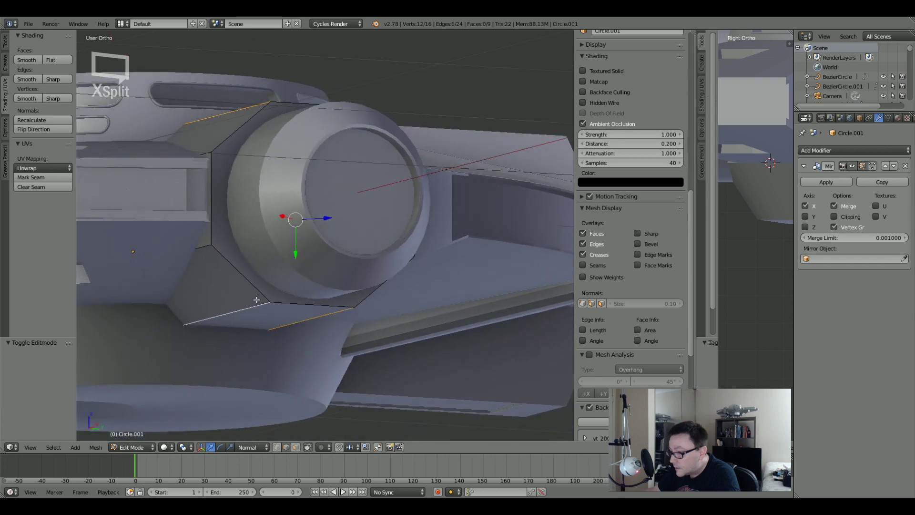
{"action": "right_click", "coordinate": [237, 264], "text": "shift"}
{"action": "middle_click_drag", "start_coordinate": [237, 264], "coordinate": [247, 260]}
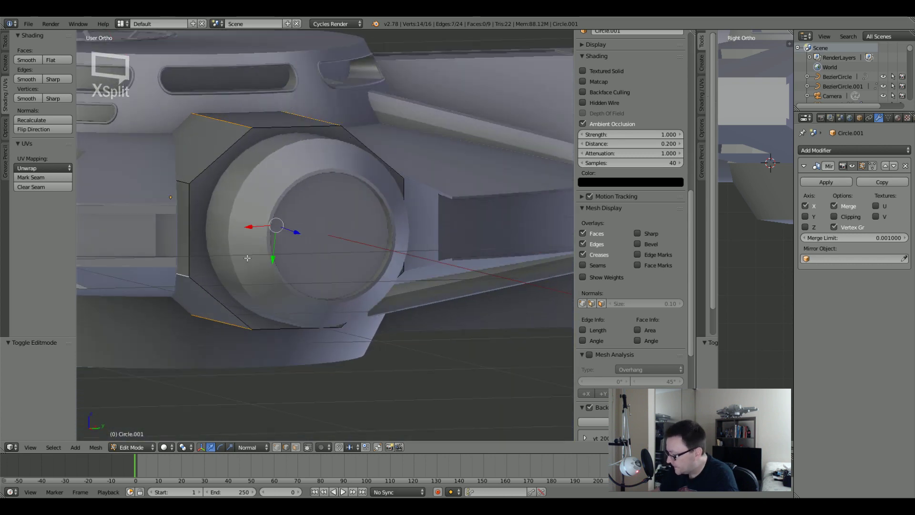
{"action": "key", "text": "KP_3"}
{"action": "scroll", "coordinate": [334, 128], "scroll_direction": "up", "scroll_amount": 3}
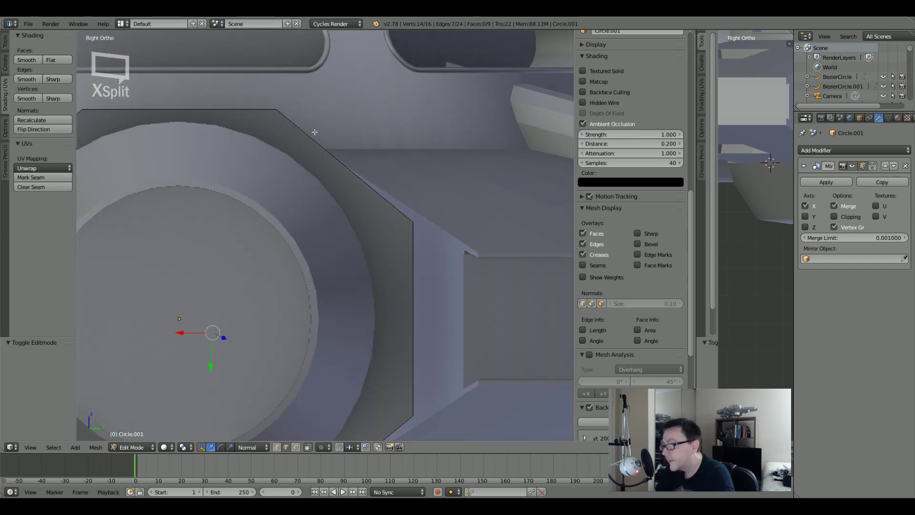
{"action": "key", "text": "ctrl+b"}
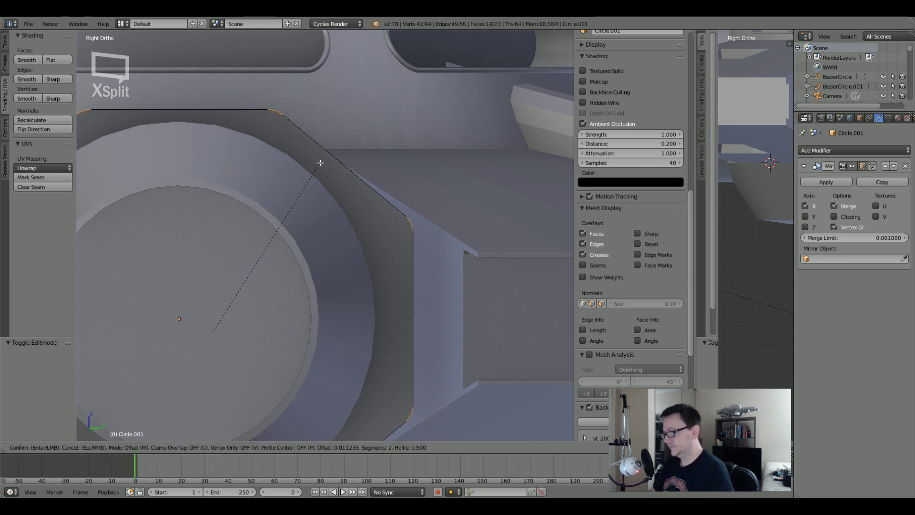
{"action": "scroll", "coordinate": [320, 163], "scroll_direction": "down", "scroll_amount": 1}
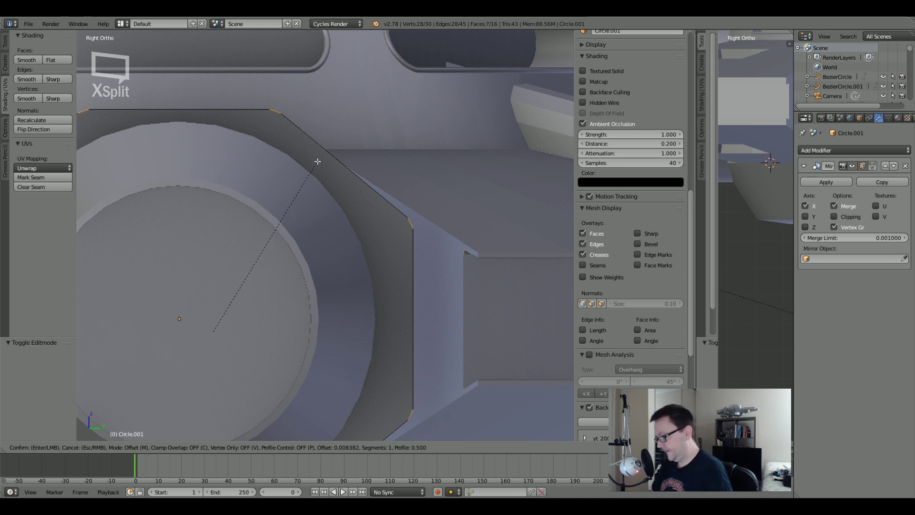
{"action": "left_click", "coordinate": [317, 162]}
{"action": "scroll", "coordinate": [316, 161], "scroll_direction": "down", "scroll_amount": 5}
{"action": "key", "text": "Tab"}
Compare the beveled housing with the side reference image in wireframe and inspect its corners in shaded view.
{"action": "key", "text": "z"}
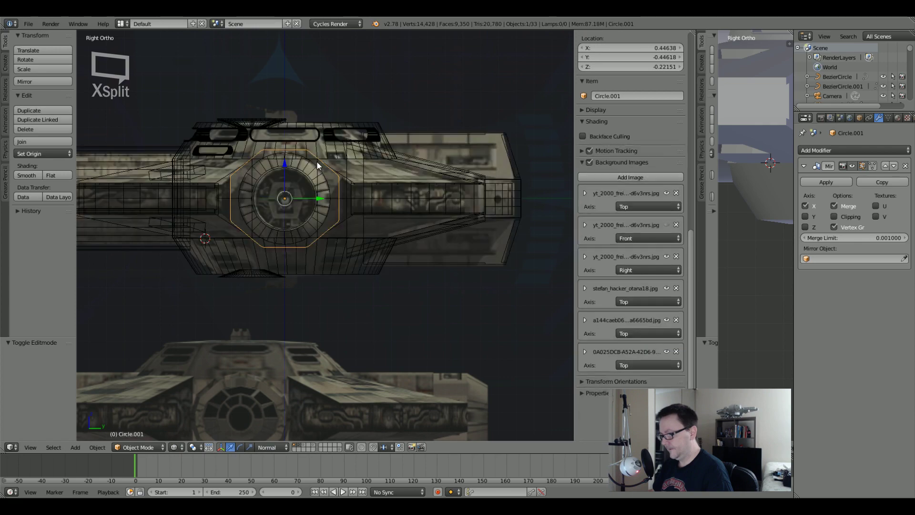
{"action": "mouse_move", "coordinate": [316, 162]}
{"action": "middle_mouse_down"}
{"action": "mouse_move", "coordinate": [286, 178]}
{"action": "mouse_move", "coordinate": [201, 191]}
{"action": "mouse_move", "coordinate": [253, 195]}
{"action": "mouse_move", "coordinate": [314, 219]}
{"action": "middle_mouse_up"}
{"action": "key", "text": "z"}
{"action": "key", "text": "z"}
{"action": "key", "text": "z"}
{"action": "scroll", "coordinate": [332, 224], "scroll_direction": "up", "scroll_amount": 3}
{"action": "scroll", "coordinate": [332, 225], "scroll_direction": "up", "scroll_amount": 3}
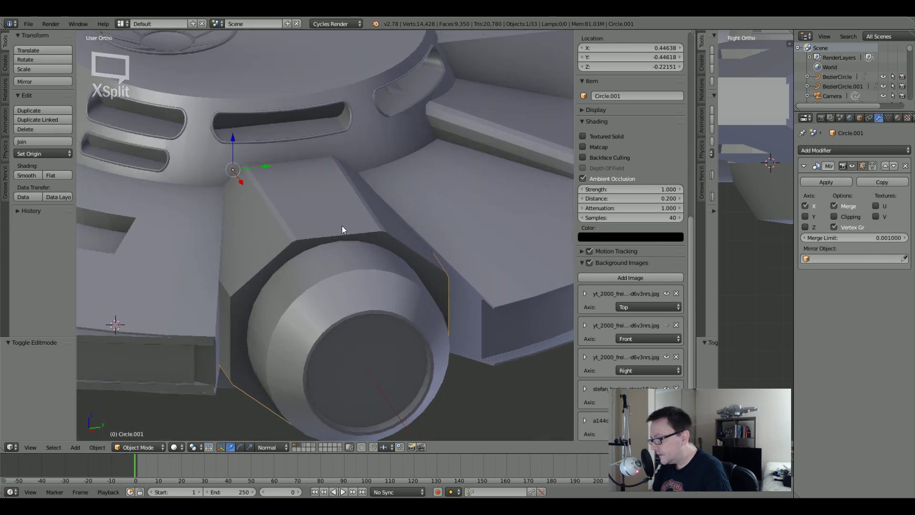
{"action": "scroll", "coordinate": [341, 225], "scroll_direction": "down", "scroll_amount": 1}
{"action": "scroll", "coordinate": [379, 216], "scroll_direction": "up", "scroll_amount": 1}
{"action": "middle_click_drag", "start_coordinate": [371, 230], "coordinate": [341, 223]}
{"action": "scroll", "coordinate": [190, 214], "scroll_direction": "down", "scroll_amount": 3}
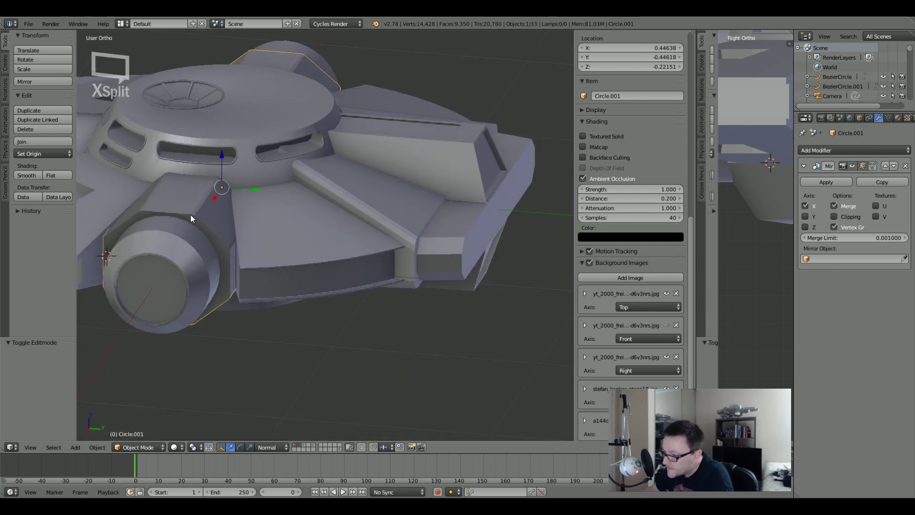
Select the edge loop where the round side pod starts to taper, and apply the pod's rotation and scale.
{"action": "key", "text": "a"}
{"action": "middle_click_drag", "start_coordinate": [193, 250], "coordinate": [149, 245]}
{"action": "right_click", "coordinate": [211, 253]}
{"action": "key", "text": "Tab"}
{"action": "scroll", "coordinate": [211, 254], "scroll_direction": "up", "scroll_amount": 4}
{"action": "right_click", "coordinate": [181, 245]}
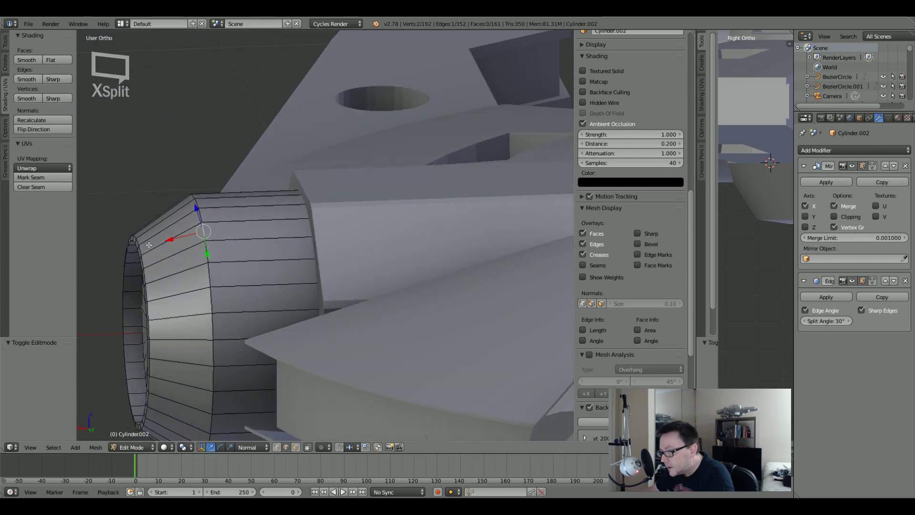
{"action": "middle_click_drag", "start_coordinate": [218, 233], "coordinate": [266, 223]}
{"action": "left_click", "coordinate": [255, 241], "text": "alt"}
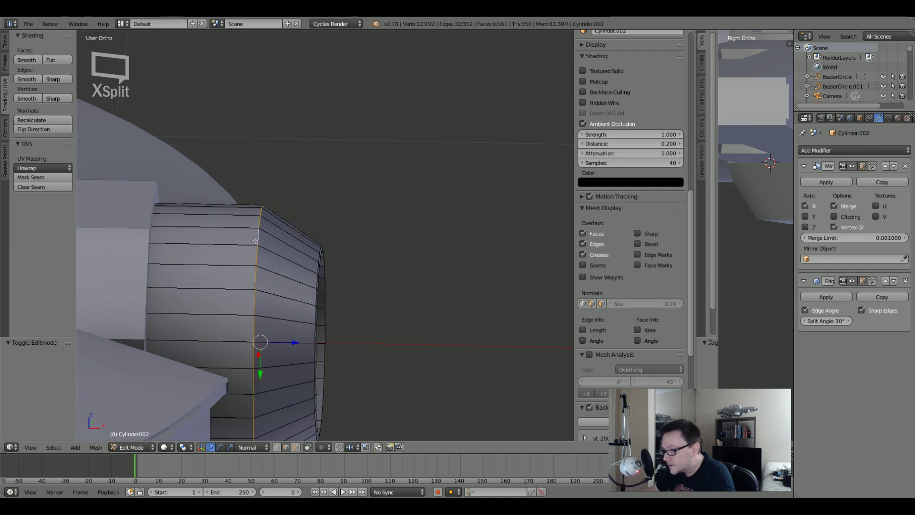
{"action": "scroll", "coordinate": [235, 270], "scroll_direction": "up", "scroll_amount": 3}
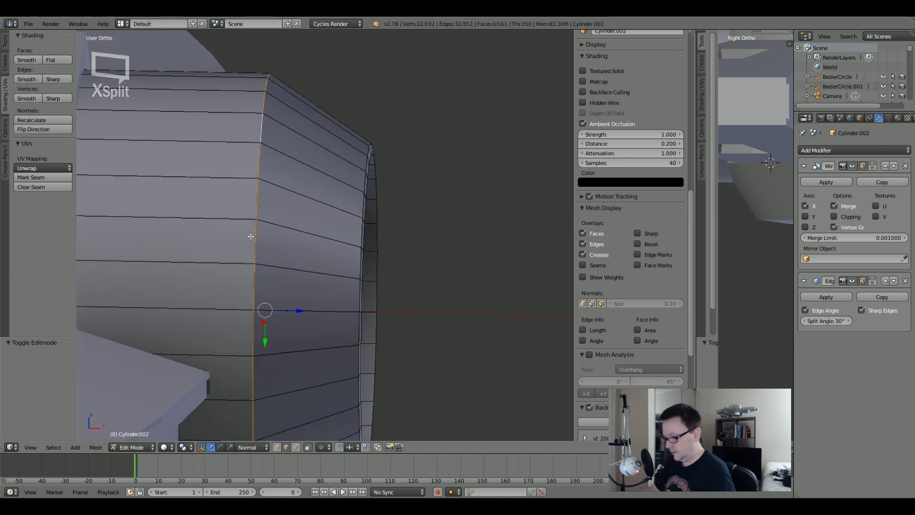
{"action": "middle_click_drag", "start_coordinate": [250, 235], "coordinate": [285, 221]}
{"action": "key", "text": "Tab"}
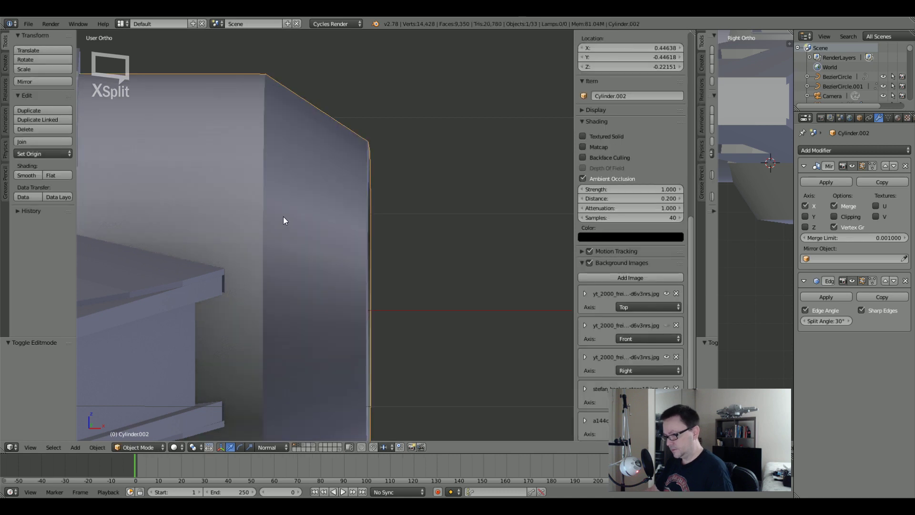
{"action": "key", "text": "ctrl+a"}
{"action": "left_click", "coordinate": [283, 216]}
Bevel the round pod's taper edge loop with one segment and an offset of about 0.005, and return to Object Mode.
{"action": "key", "text": "Tab"}
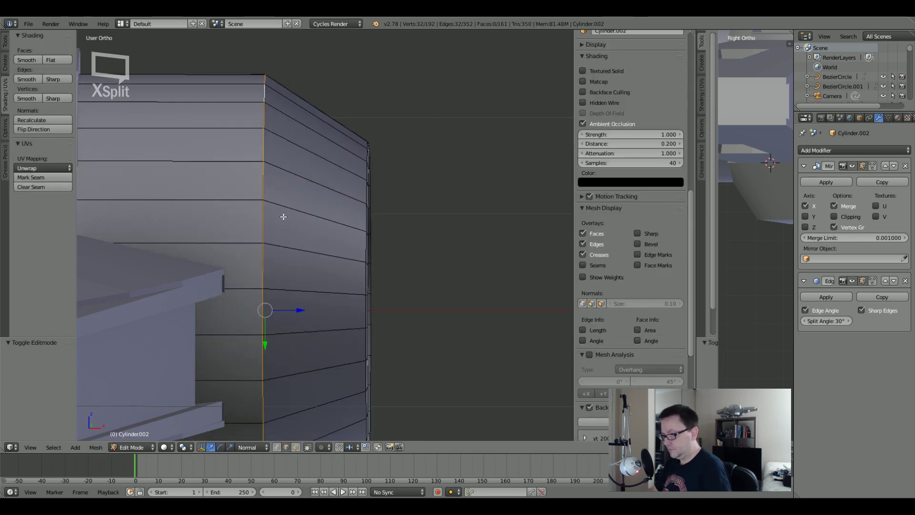
{"action": "key", "text": "ctrl+b"}
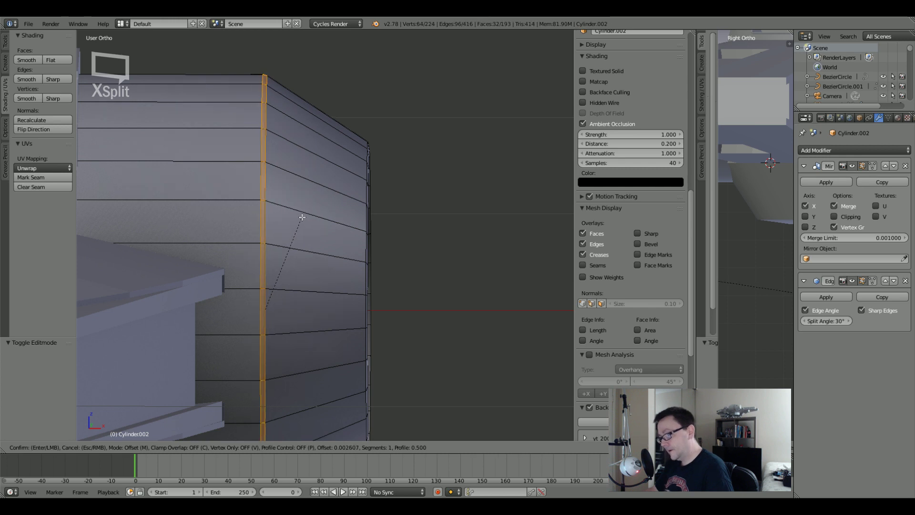
{"action": "scroll", "coordinate": [307, 208], "scroll_direction": "up", "scroll_amount": 1}
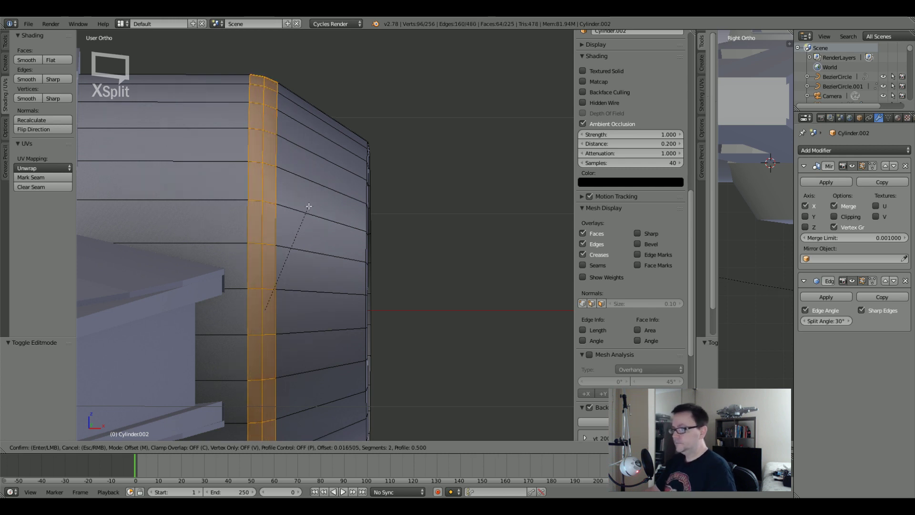
{"action": "scroll", "coordinate": [308, 206], "scroll_direction": "down", "scroll_amount": 1}
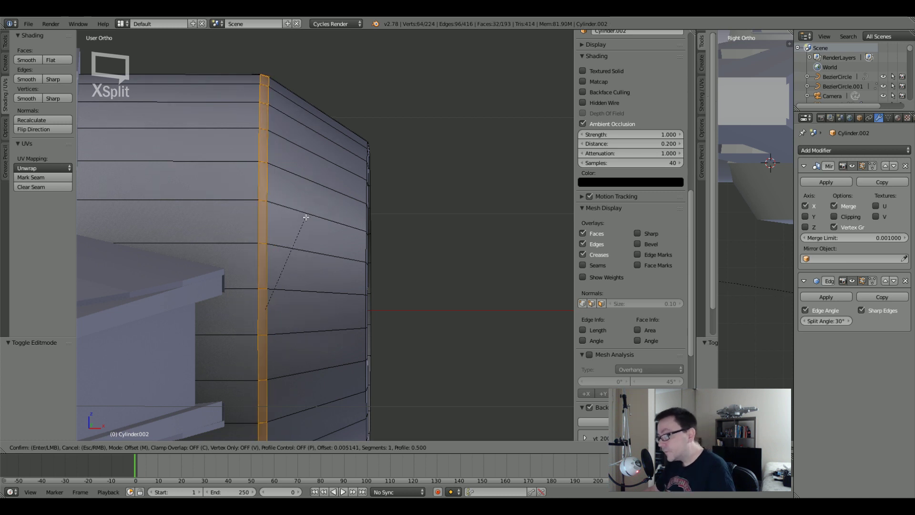
{"action": "left_click", "coordinate": [305, 215]}
{"action": "key", "text": "a"}
{"action": "key", "text": "Tab"}
{"action": "scroll", "coordinate": [305, 214], "scroll_direction": "down", "scroll_amount": 8}
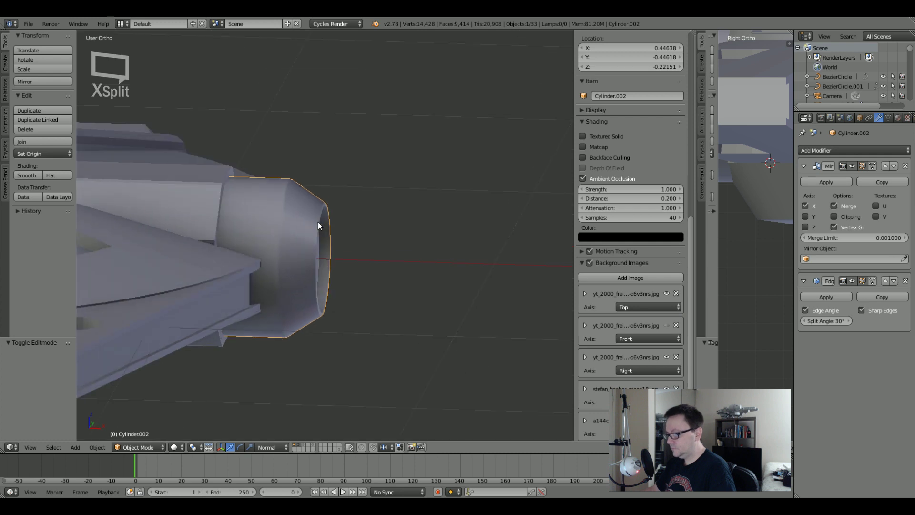
Set the round pod's Edge Split angle to 44° and inspect the shading of its rim and end recess.
{"action": "middle_click_drag", "start_coordinate": [270, 238], "coordinate": [254, 259]}
{"action": "scroll", "coordinate": [210, 266], "scroll_direction": "up", "scroll_amount": 5}
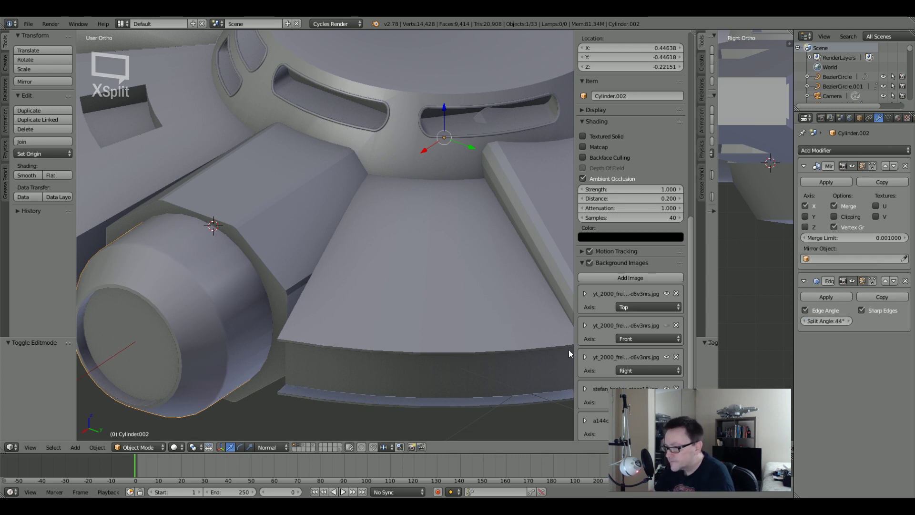
{"action": "middle_click_drag", "start_coordinate": [279, 345], "coordinate": [340, 291]}
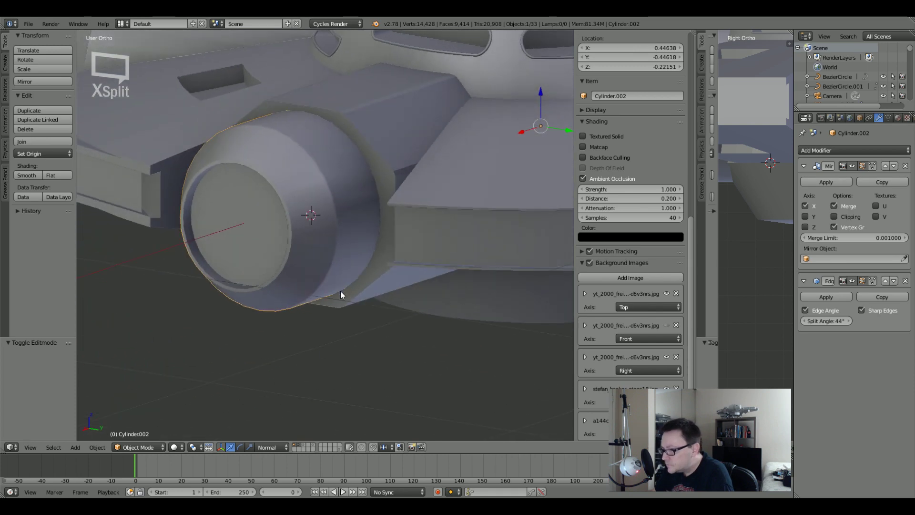
{"action": "scroll", "coordinate": [340, 291], "scroll_direction": "up", "scroll_amount": 3}
Edit the round pod and select the two edge loops bounding the side wall of its end recess.
{"action": "right_click", "coordinate": [188, 172]}
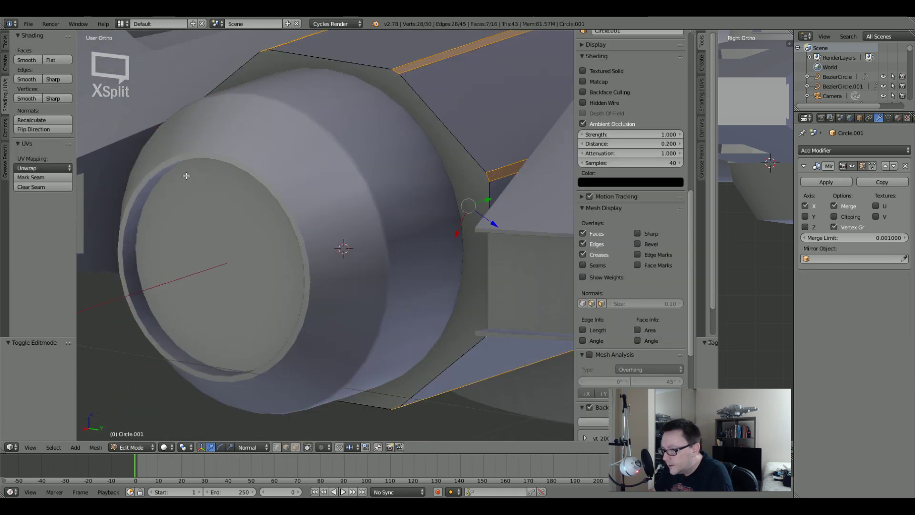
{"action": "right_click", "coordinate": [173, 167]}
{"action": "key", "text": "Tab"}
{"action": "right_click", "coordinate": [162, 171], "text": "alt"}
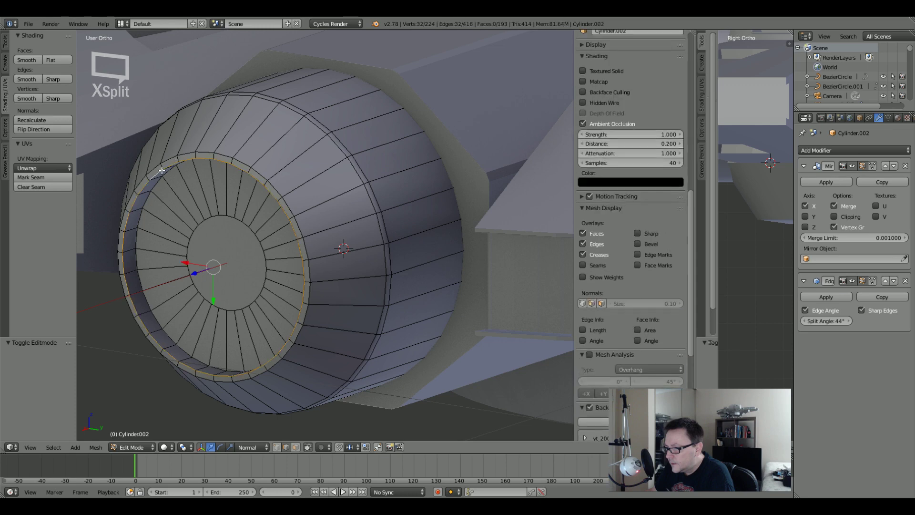
{"action": "right_click", "coordinate": [159, 179], "text": "alt+shift"}
{"action": "middle_click_drag", "start_coordinate": [159, 203], "coordinate": [203, 165]}
Scale the recess wall loops to about 0.95 in the right view to widen the rim, and return to Object Mode.
{"action": "key", "text": "KP_3"}
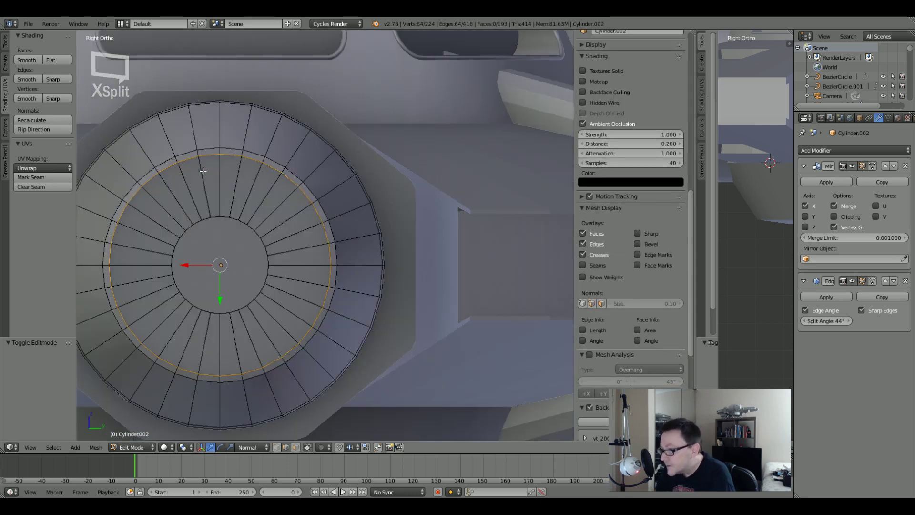
{"action": "key", "text": "s"}
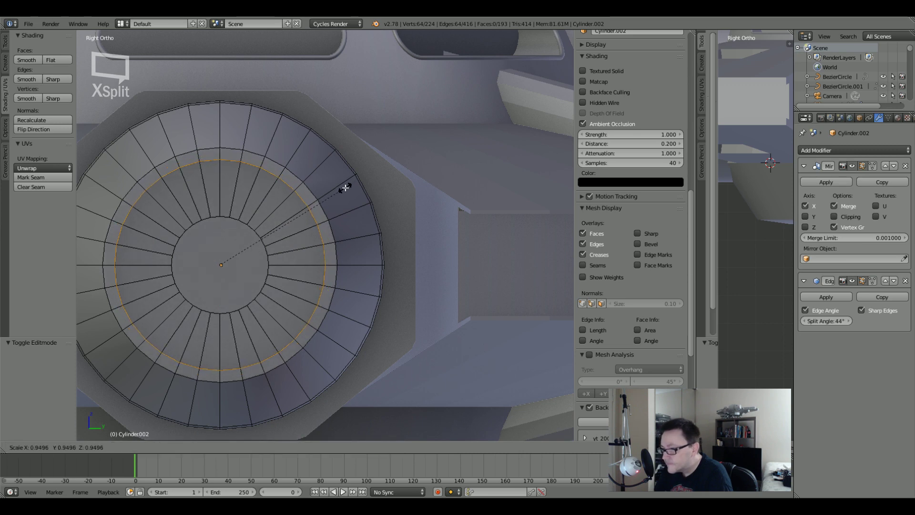
{"action": "left_click", "coordinate": [344, 188]}
{"action": "middle_click_drag", "start_coordinate": [344, 188], "coordinate": [285, 208]}
{"action": "key", "text": "Tab"}
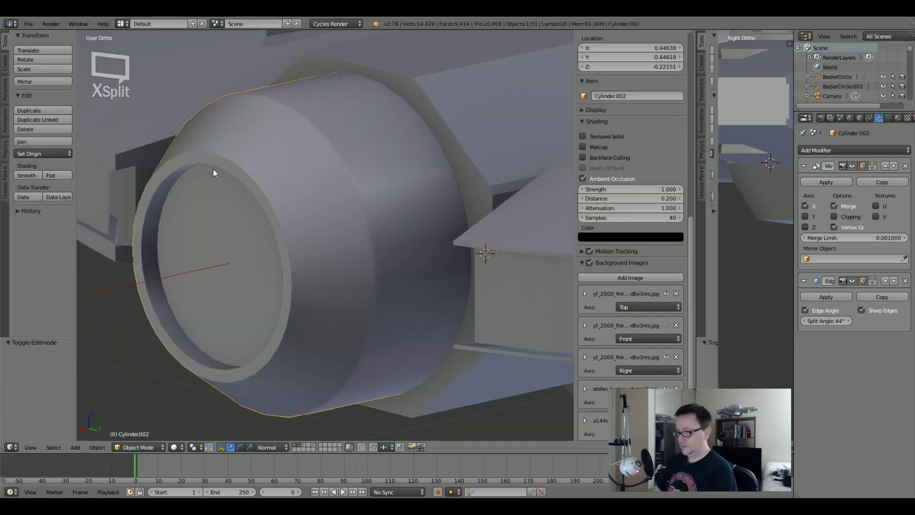
Bevel the outer edge loop of the pod's end recess with one segment and an offset of about 0.002, and return to Object Mode.
{"action": "key", "text": "Tab"}
{"action": "left_click", "coordinate": [174, 169], "text": "alt"}
{"action": "middle_click_drag", "start_coordinate": [175, 169], "coordinate": [196, 182]}
{"action": "scroll", "coordinate": [192, 184], "scroll_direction": "up", "scroll_amount": 4}
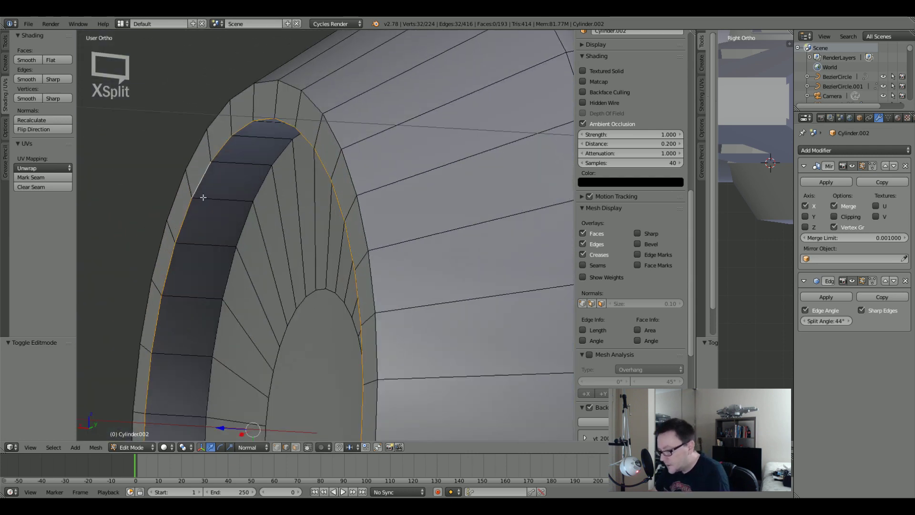
{"action": "key", "text": "ctrl+b"}
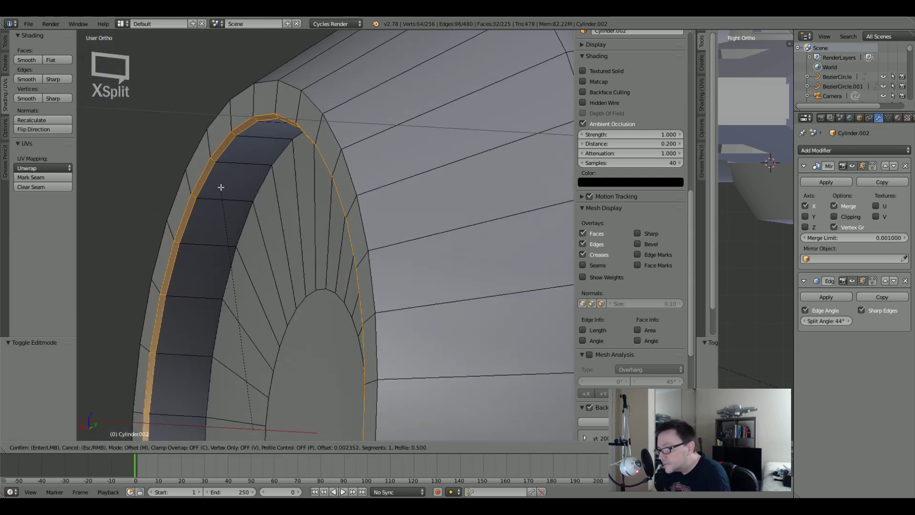
{"action": "left_click", "coordinate": [222, 187]}
{"action": "key", "text": "Tab"}
{"action": "scroll", "coordinate": [222, 191], "scroll_direction": "down", "scroll_amount": 5}
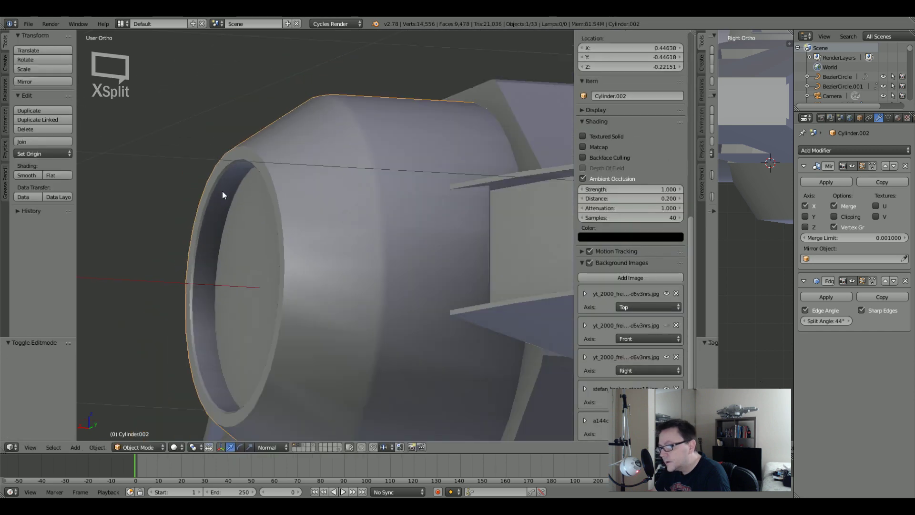
{"action": "middle_click_drag", "start_coordinate": [222, 191], "coordinate": [221, 201]}
{"action": "scroll", "coordinate": [242, 223], "scroll_direction": "up", "scroll_amount": 6}
{"action": "scroll", "coordinate": [242, 227], "scroll_direction": "down", "scroll_amount": 6}
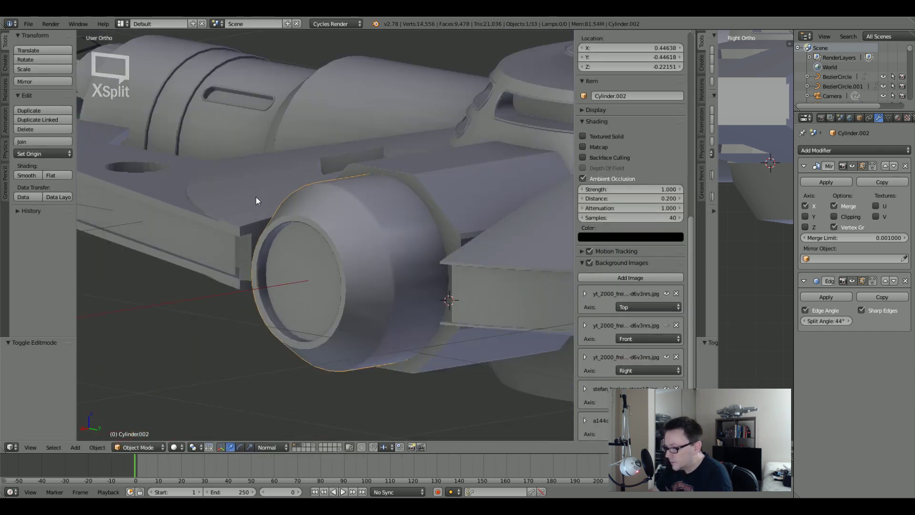
Select the edge loop where the recess wall meets the flat end face inside the round pod.
{"action": "middle_click_drag", "start_coordinate": [263, 231], "coordinate": [373, 248]}
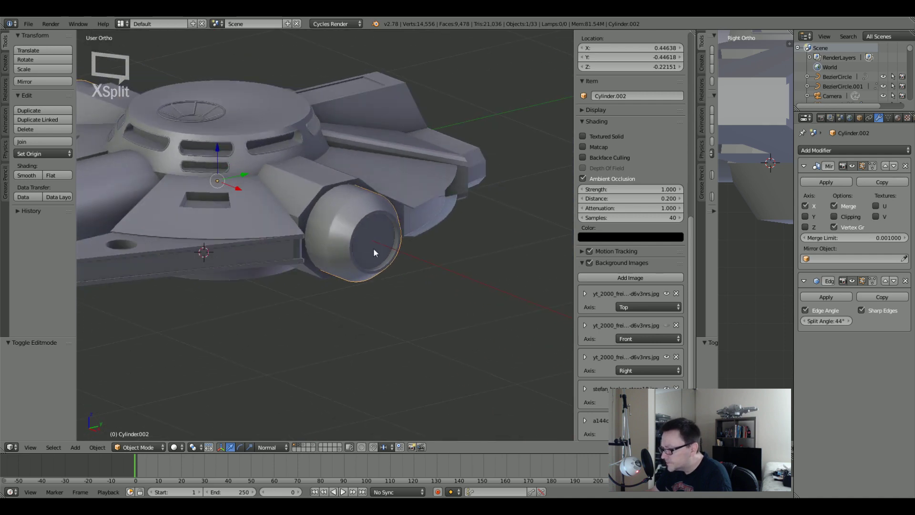
{"action": "scroll", "coordinate": [381, 246], "scroll_direction": "up", "scroll_amount": 7}
{"action": "key", "text": "Tab"}
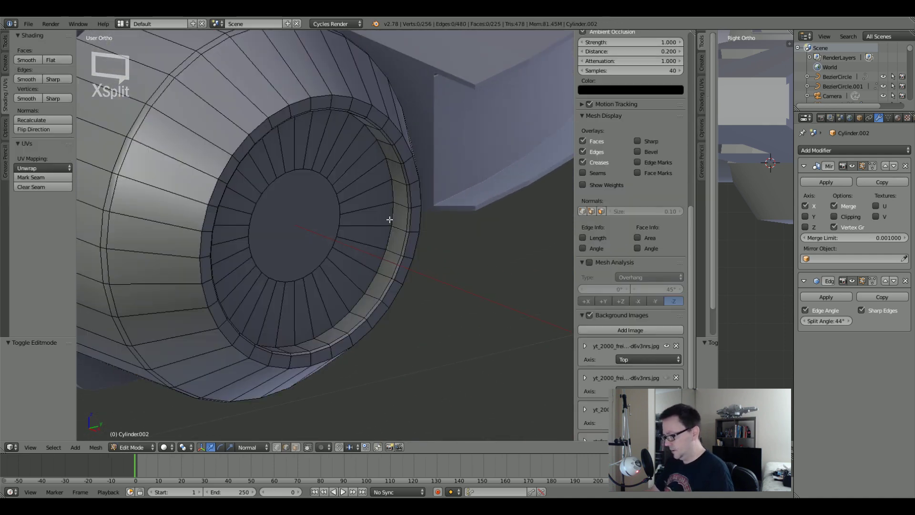
{"action": "scroll", "coordinate": [394, 199], "scroll_direction": "up", "scroll_amount": 2}
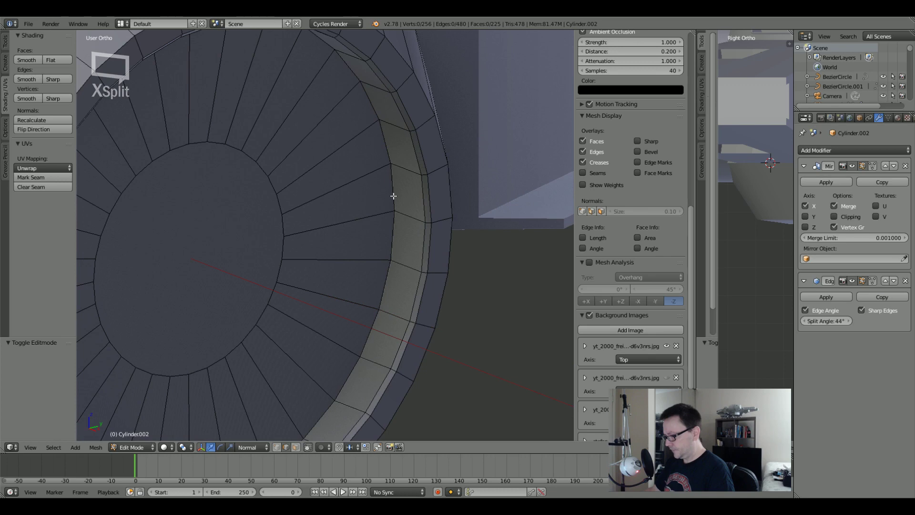
{"action": "scroll", "coordinate": [393, 196], "scroll_direction": "down", "scroll_amount": 2}
{"action": "right_click", "coordinate": [393, 196], "text": "alt"}
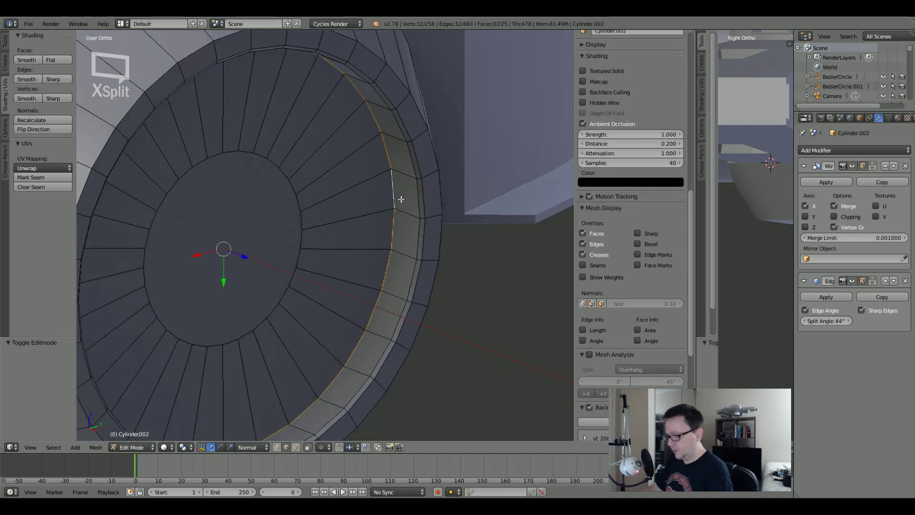
Examine the round pod and its end recess up close and against the surrounding hull from several angles.
{"action": "scroll", "coordinate": [401, 200], "scroll_direction": "down", "scroll_amount": 5}
{"action": "middle_click_drag", "start_coordinate": [400, 199], "coordinate": [386, 244]}
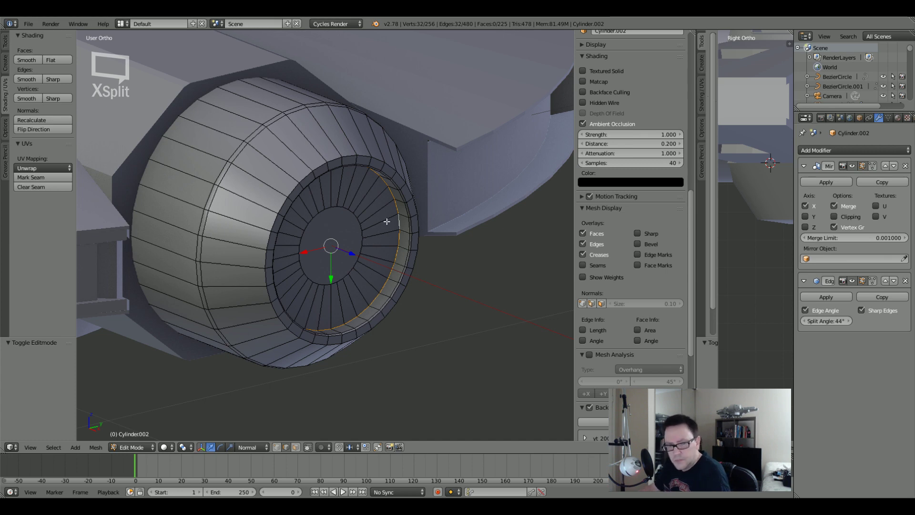
{"action": "scroll", "coordinate": [398, 229], "scroll_direction": "up", "scroll_amount": 5}
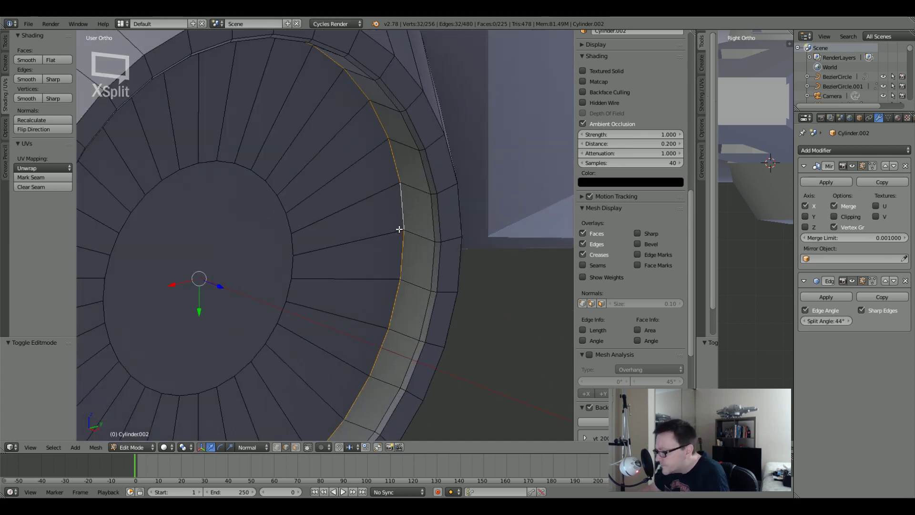
{"action": "scroll", "coordinate": [399, 229], "scroll_direction": "down", "scroll_amount": 8}
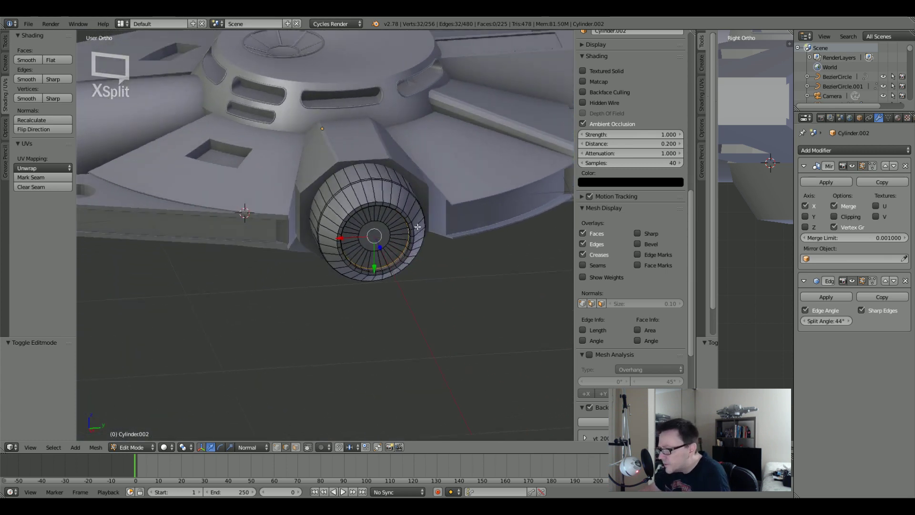
{"action": "middle_click_drag", "start_coordinate": [417, 227], "coordinate": [375, 232]}
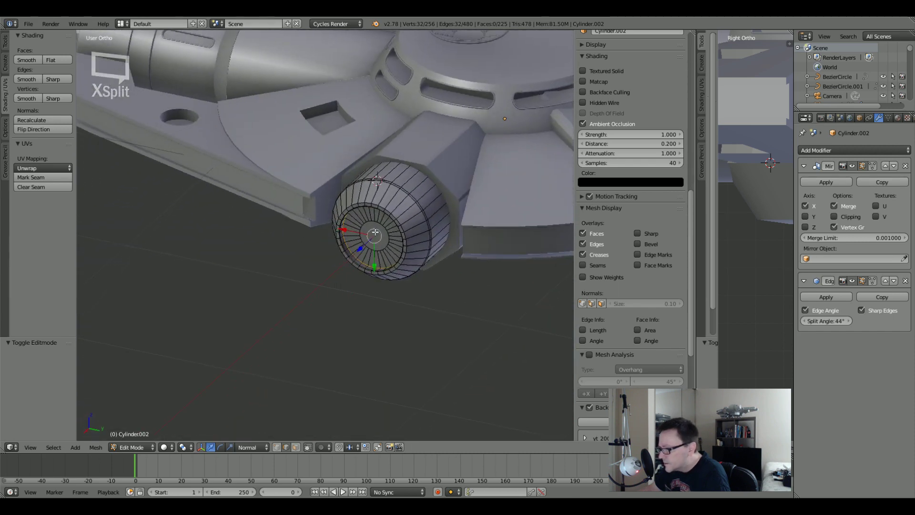
{"action": "middle_click_drag", "start_coordinate": [423, 199], "coordinate": [395, 250]}
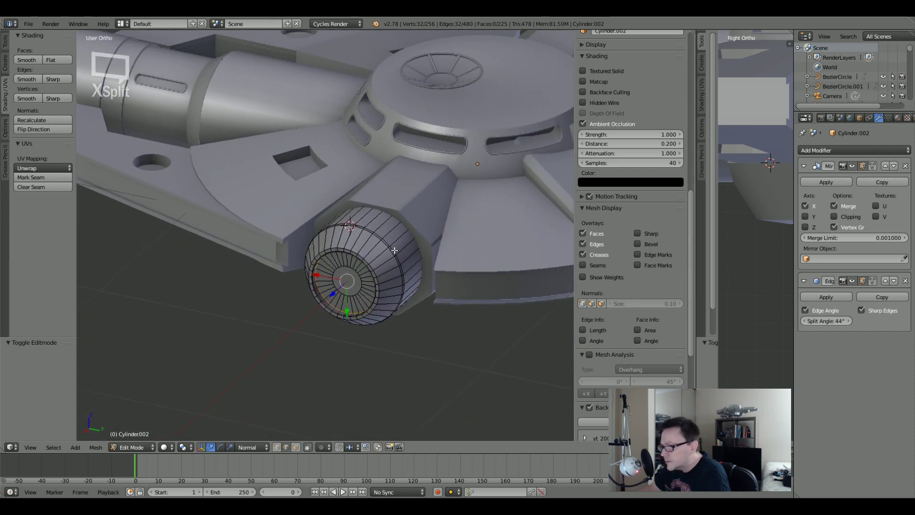
{"action": "scroll", "coordinate": [348, 247], "scroll_direction": "down", "scroll_amount": 3}
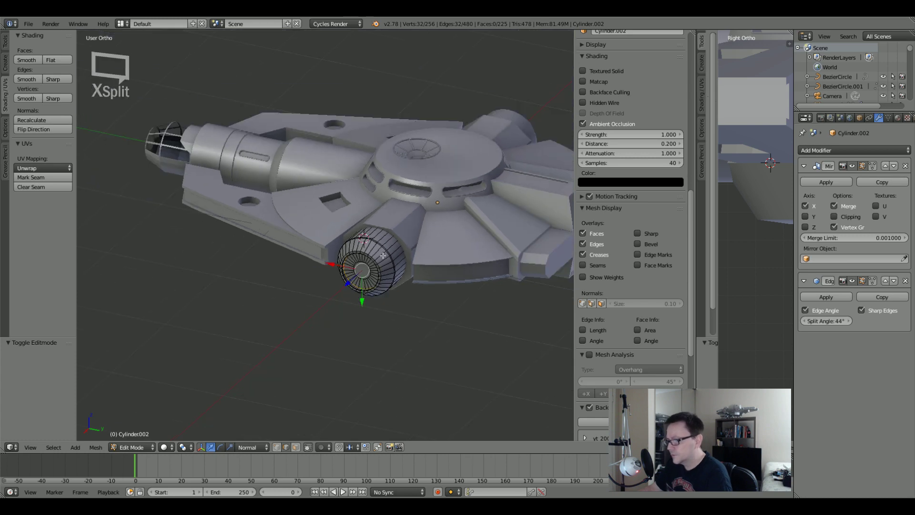
{"action": "scroll", "coordinate": [361, 250], "scroll_direction": "up", "scroll_amount": 2}
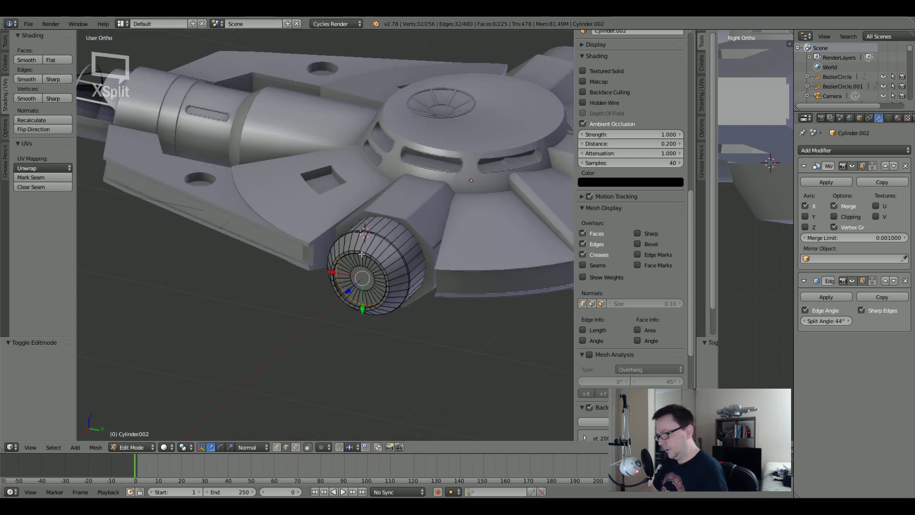
{"action": "scroll", "coordinate": [400, 260], "scroll_direction": "up", "scroll_amount": 2}
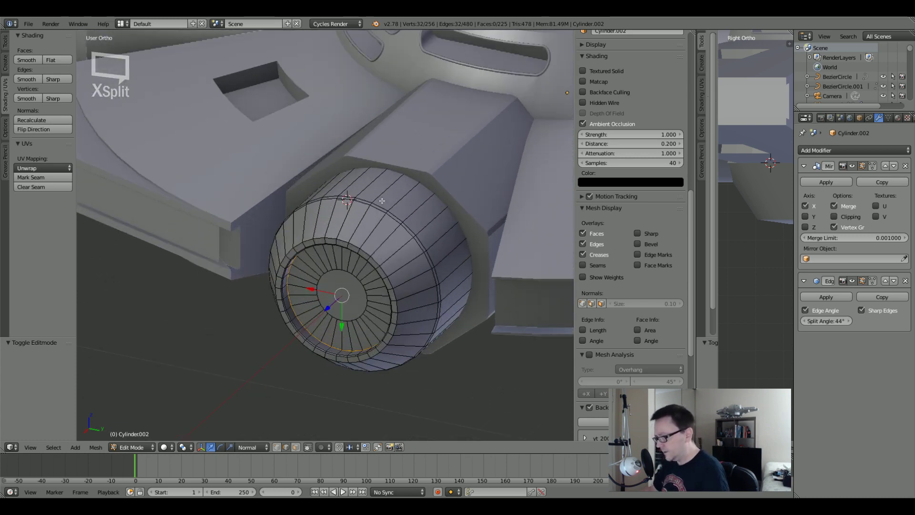
{"action": "scroll", "coordinate": [382, 214], "scroll_direction": "down", "scroll_amount": 3}
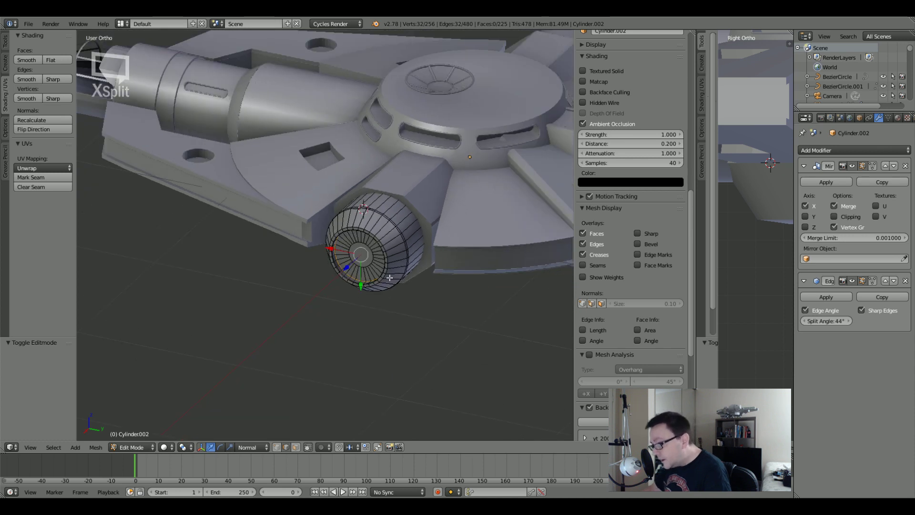
{"action": "middle_click_drag", "start_coordinate": [427, 283], "coordinate": [486, 276]}
Bevel the selected inner recess edge loop with one segment and an offset of about 0.003, and return to Object Mode.
{"action": "key", "text": "KP_Decimal"}
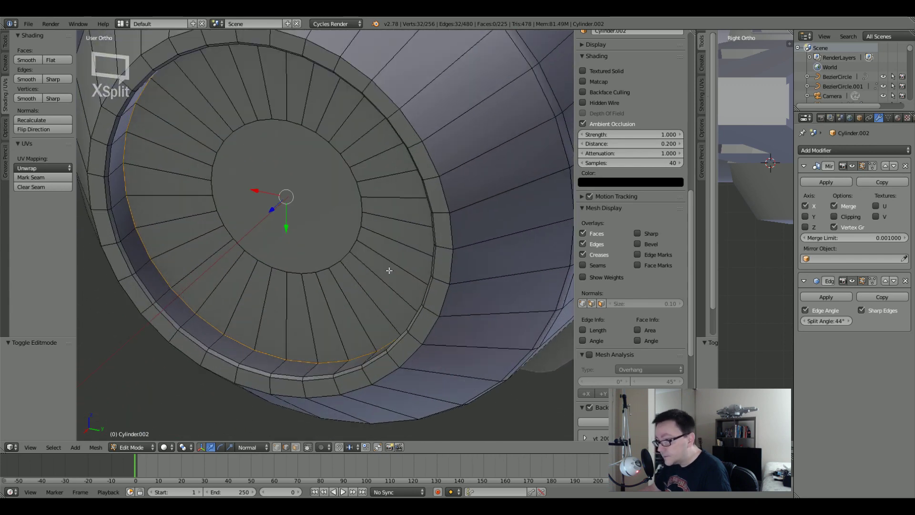
{"action": "middle_click_drag", "start_coordinate": [389, 270], "coordinate": [207, 246]}
{"action": "key", "text": "ctrl+b"}
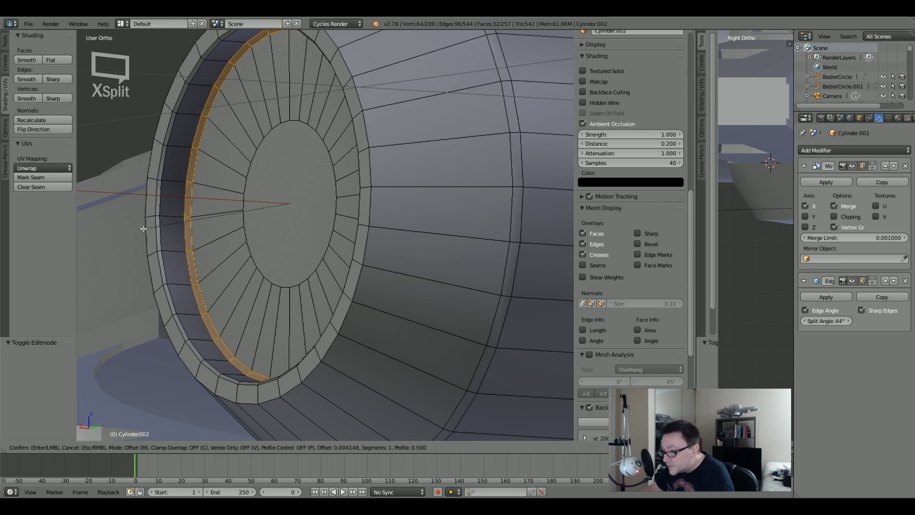
{"action": "left_click", "coordinate": [153, 227]}
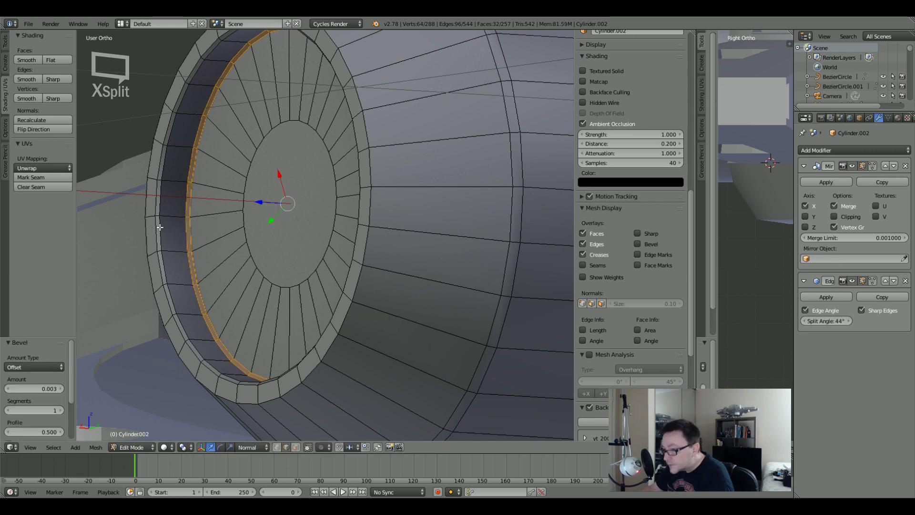
{"action": "key", "text": "Tab"}
{"action": "scroll", "coordinate": [159, 226], "scroll_direction": "down", "scroll_amount": 5}
{"action": "middle_click_drag", "start_coordinate": [159, 227], "coordinate": [162, 288]}
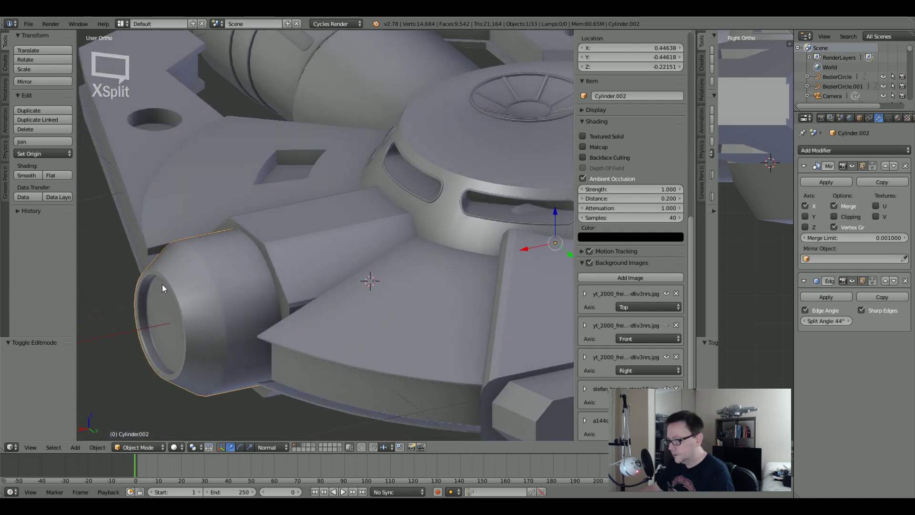
Add two centered loop cuts around the straight cylindrical section of the round pod behind the taper.
{"action": "key", "text": "Tab"}
{"action": "scroll", "coordinate": [223, 273], "scroll_direction": "up", "scroll_amount": 4}
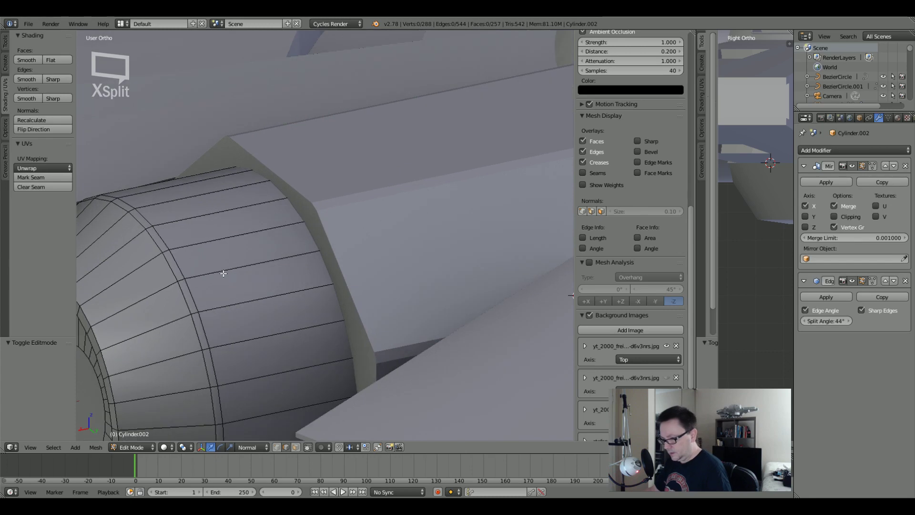
{"action": "key", "text": "ctrl+r"}
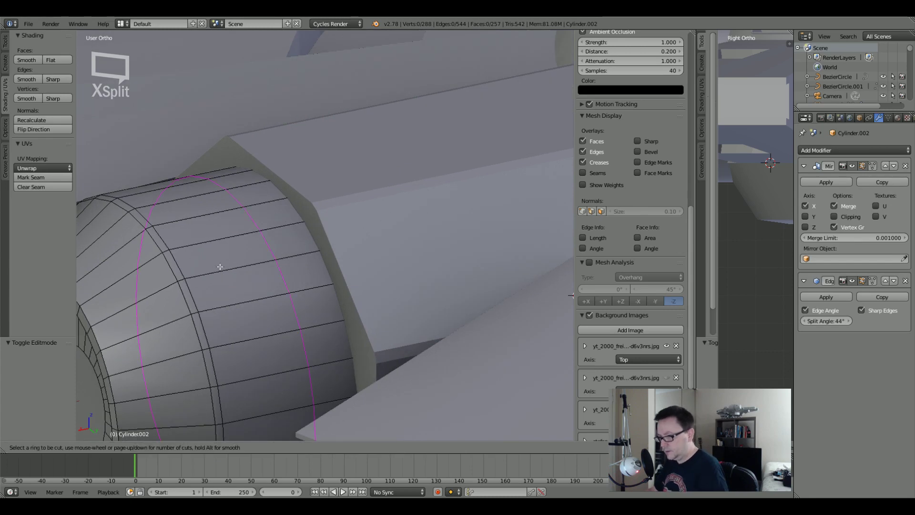
{"action": "scroll", "coordinate": [221, 267], "scroll_direction": "up", "scroll_amount": 1}
{"action": "left_click", "coordinate": [235, 259]}
{"action": "right_click", "coordinate": [235, 262]}
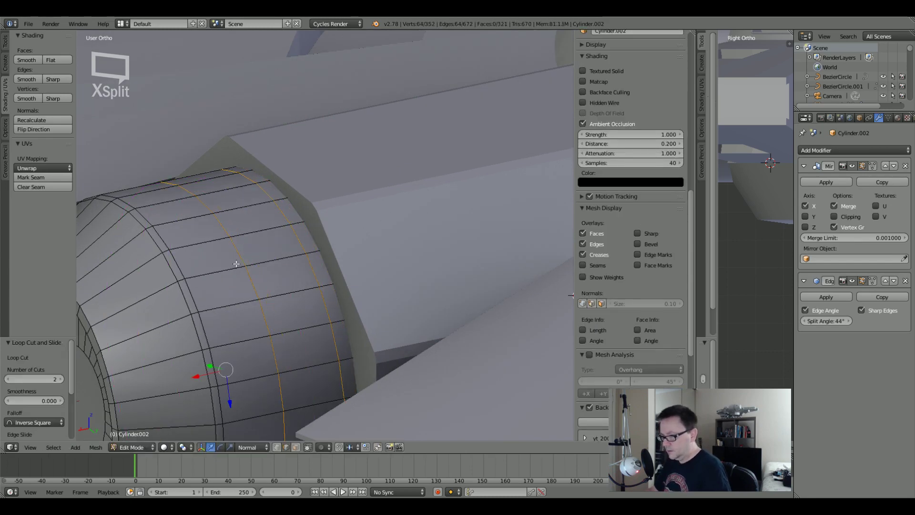
Scale the two new edge loops to about 0.052 along X, and move them about 0.077 along X toward the taper.
{"action": "middle_click_drag", "start_coordinate": [235, 261], "coordinate": [263, 289]}
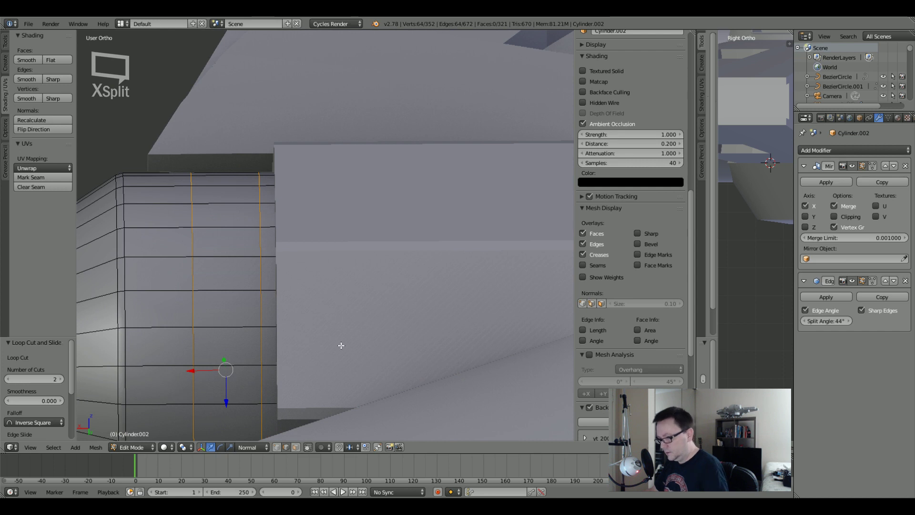
{"action": "key", "text": "s"}
{"action": "key", "text": "x"}
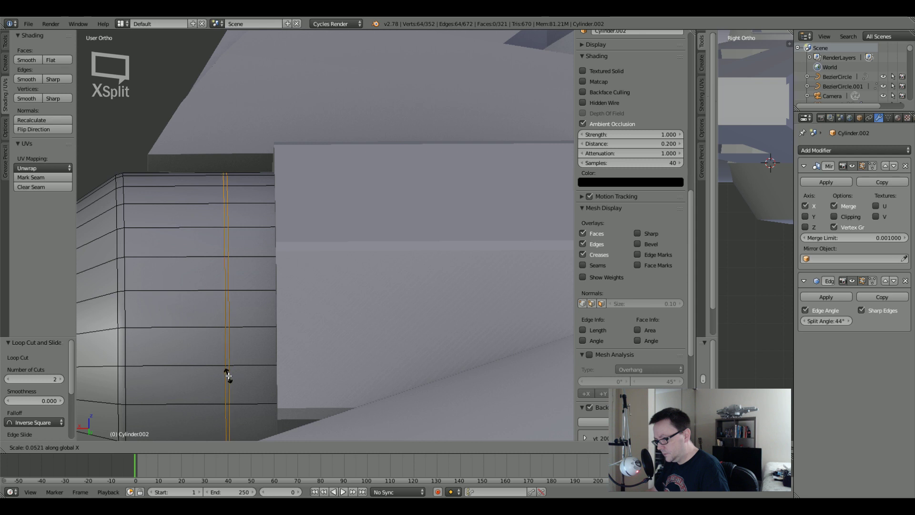
{"action": "left_click", "coordinate": [229, 376]}
{"action": "key", "text": "g"}
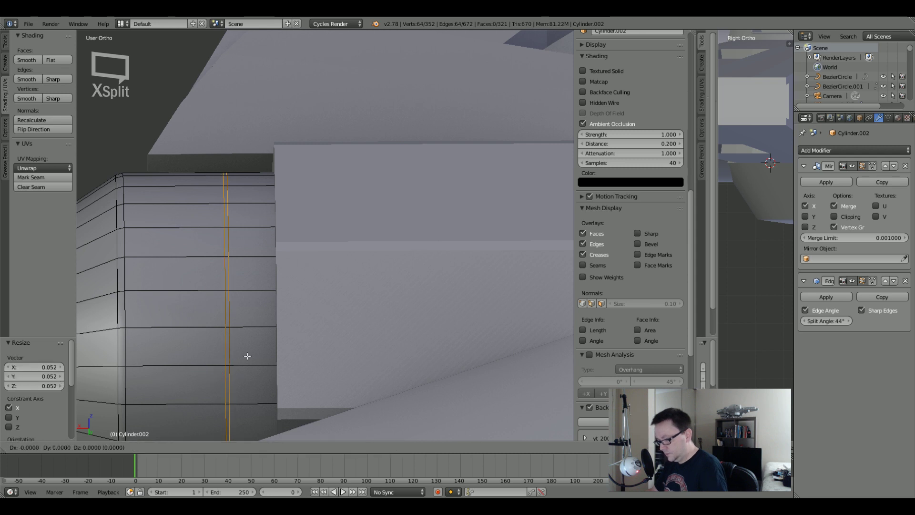
{"action": "key", "text": "x"}
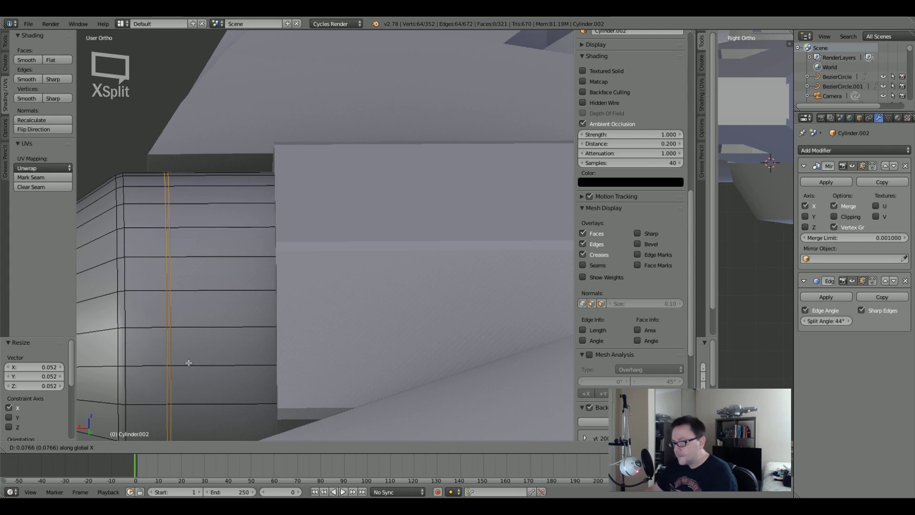
{"action": "left_click", "coordinate": [183, 363]}
Select the thin ring of faces between the two close edge loops around the round pod.
{"action": "middle_click_drag", "start_coordinate": [184, 363], "coordinate": [208, 242]}
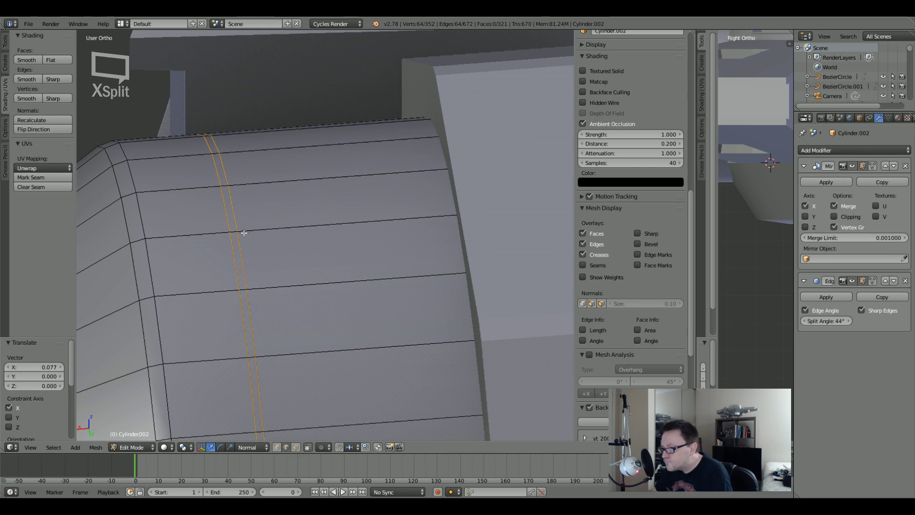
{"action": "left_click", "coordinate": [296, 447]}
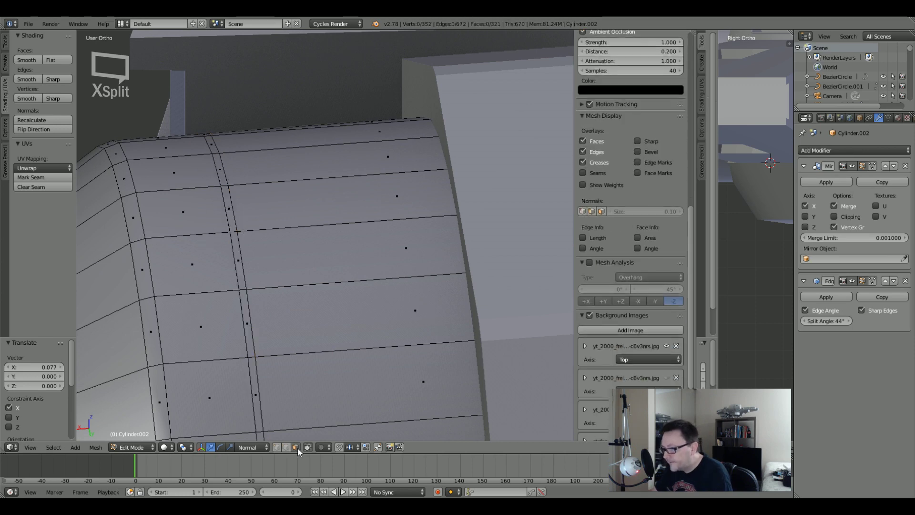
{"action": "right_click", "coordinate": [236, 231], "text": "alt"}
{"action": "scroll", "coordinate": [236, 233], "scroll_direction": "down", "scroll_amount": 10}
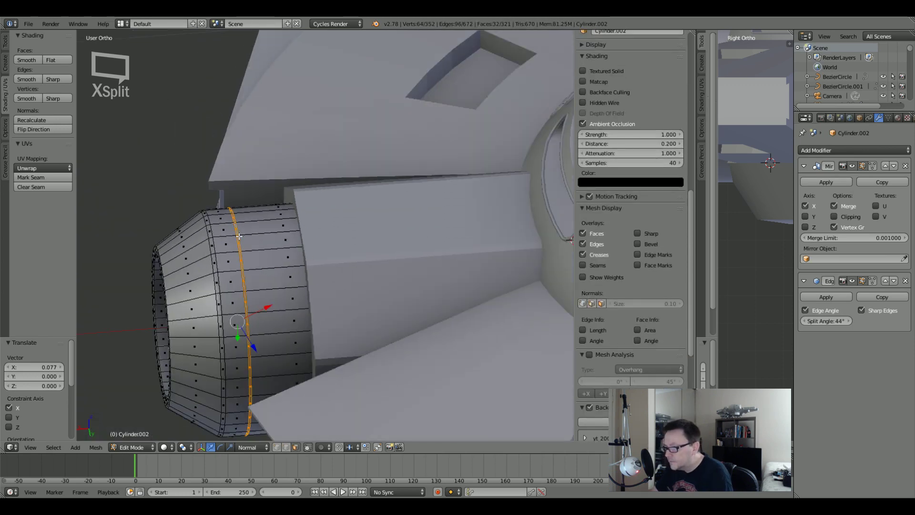
{"action": "scroll", "coordinate": [258, 284], "scroll_direction": "up", "scroll_amount": 10}
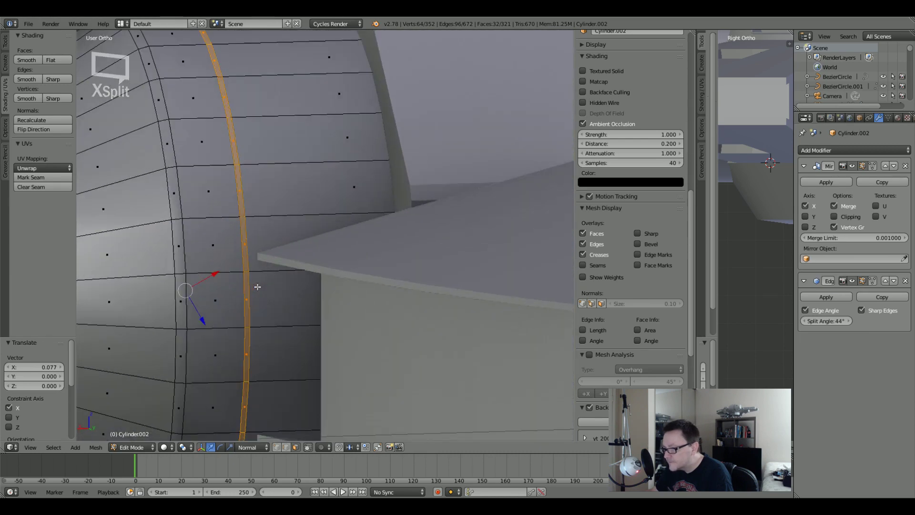
{"action": "key", "text": "KP_3"}
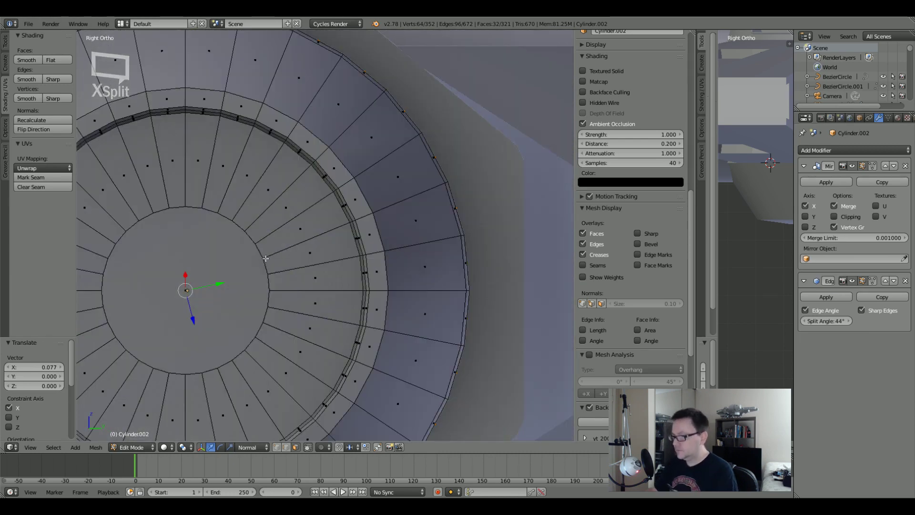
{"action": "scroll", "coordinate": [265, 258], "scroll_direction": "down", "scroll_amount": 6}
{"action": "middle_click_drag", "start_coordinate": [266, 258], "coordinate": [292, 253], "text": "shift"}
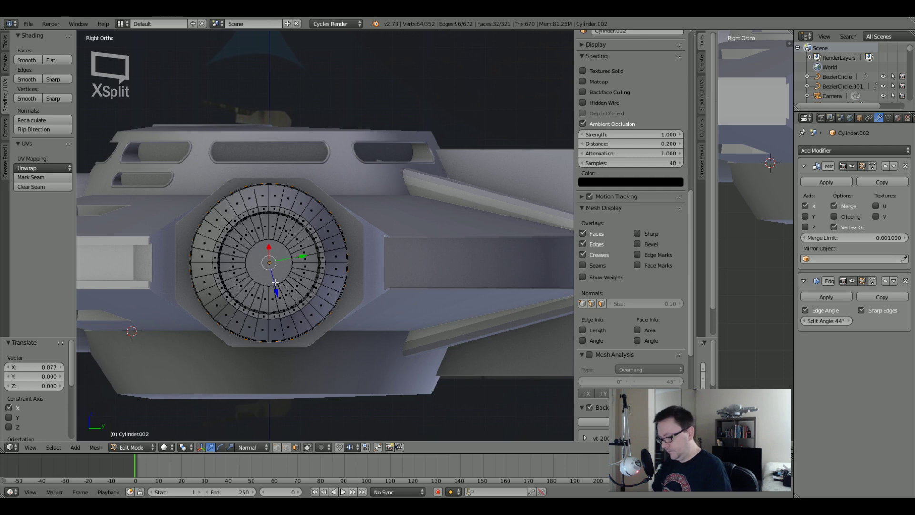
{"action": "key", "text": "s"}
{"action": "key", "text": "x"}
{"action": "key", "text": "Escape"}
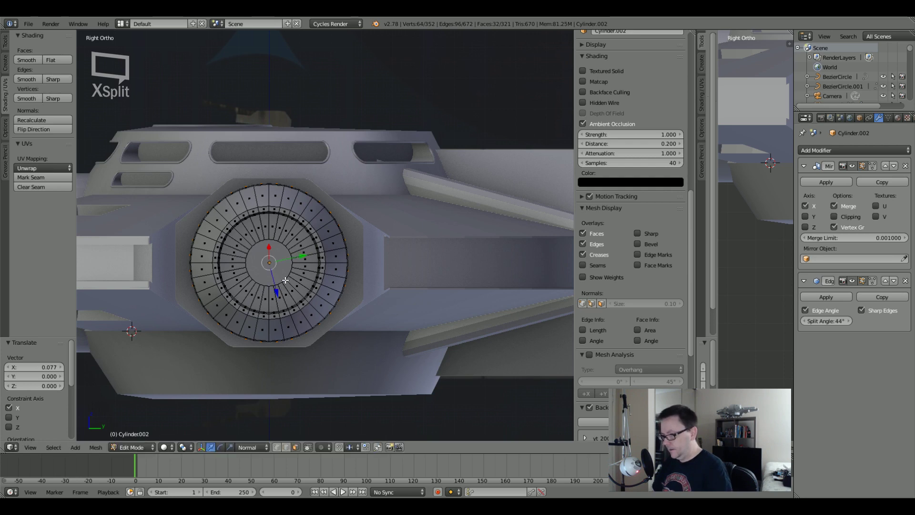
{"action": "key", "text": "z"}
{"action": "key", "text": "s"}
{"action": "key", "text": "x"}
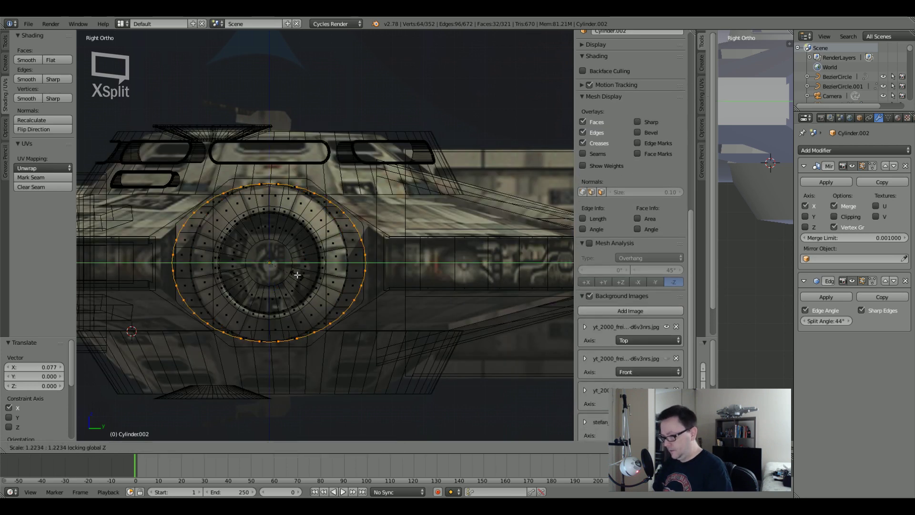
{"action": "key", "text": "Escape"}
{"action": "key", "text": "s"}
{"action": "key", "text": "y"}
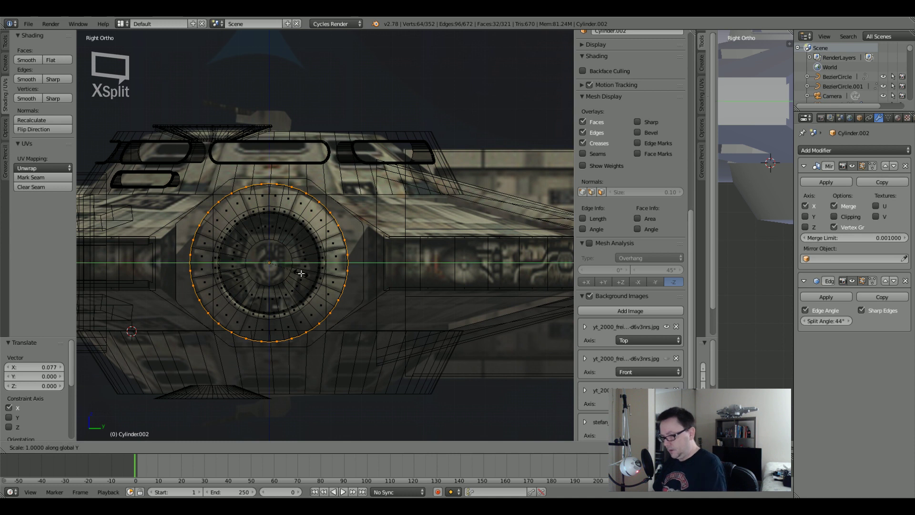
{"action": "key", "text": "Escape"}
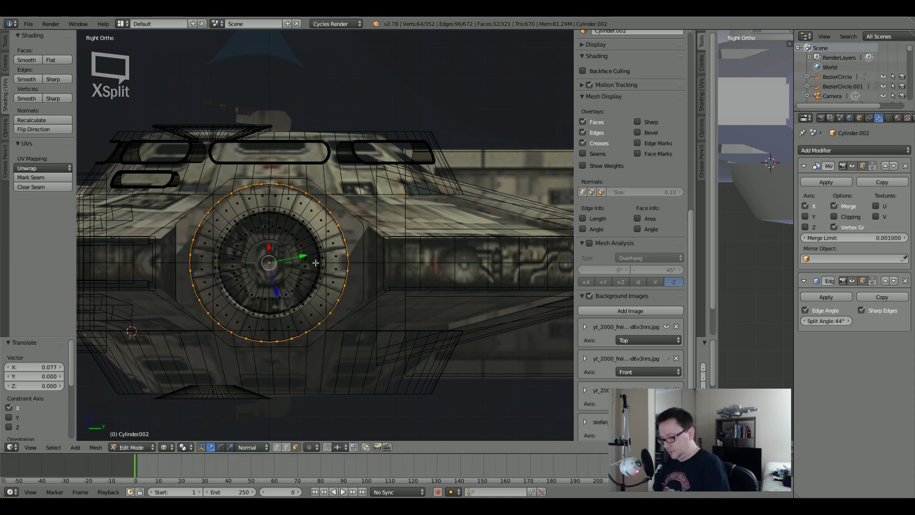
{"action": "key", "text": "s"}
{"action": "key", "text": "y"}
{"action": "key", "text": "z"}
{"action": "key", "text": "Escape"}
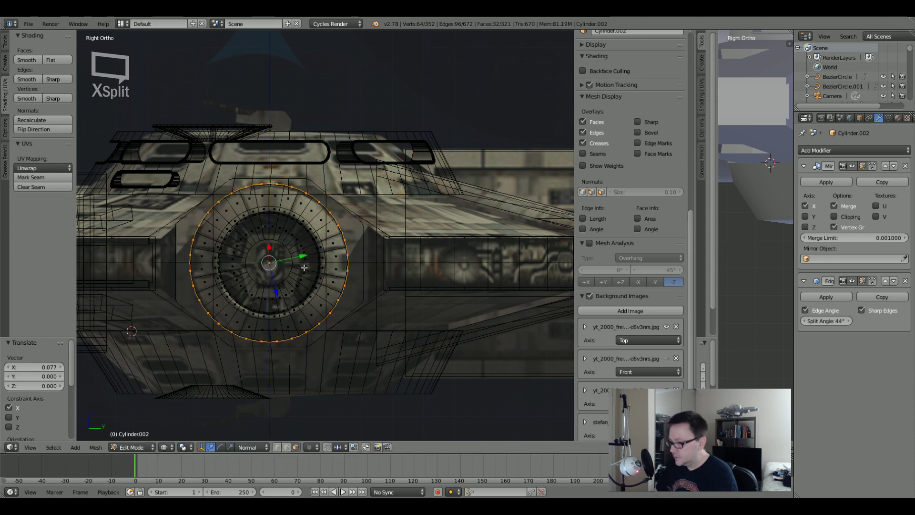
Extrude the selected face ring in place and shrink it slightly inward along its normals to form a thin groove around the pod.
{"action": "scroll", "coordinate": [304, 267], "scroll_direction": "up", "scroll_amount": 4}
{"action": "middle_click_drag", "start_coordinate": [305, 246], "coordinate": [382, 215], "text": "shift"}
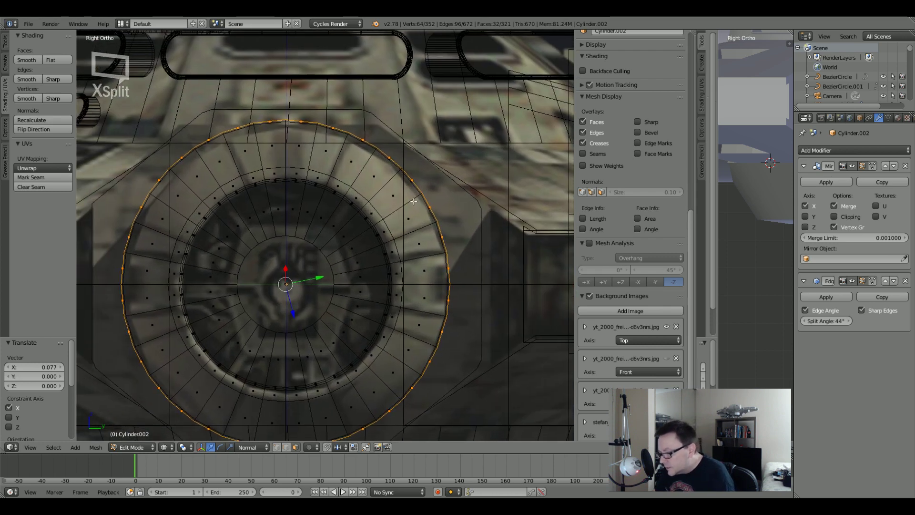
{"action": "key", "text": "e"}
{"action": "key", "text": "Escape"}
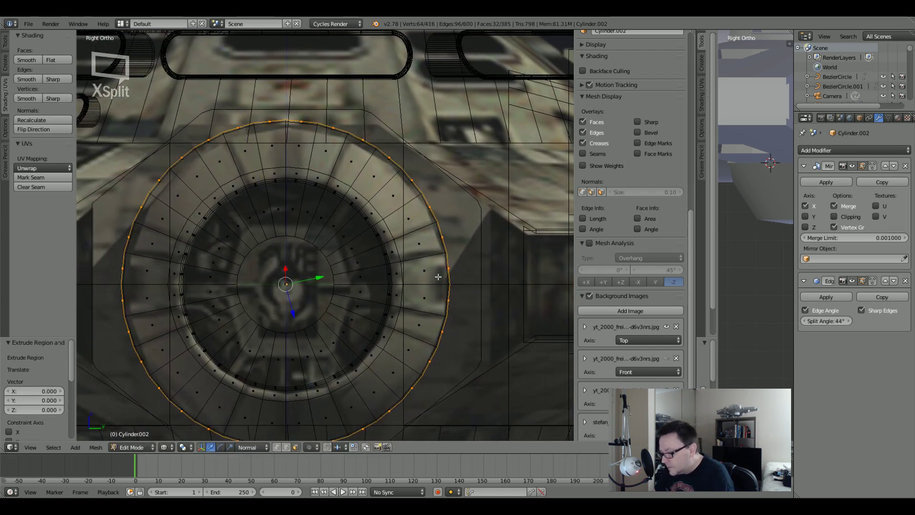
{"action": "key", "text": "alt+s"}
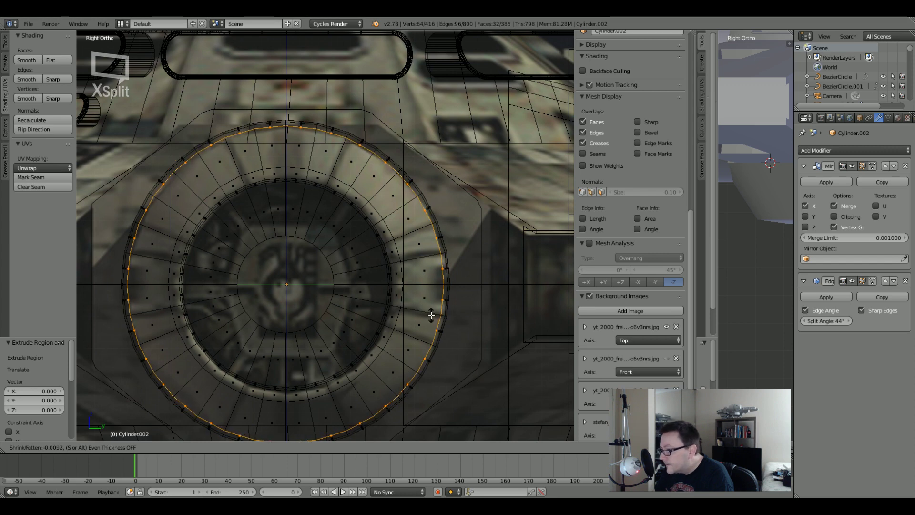
{"action": "left_click", "coordinate": [438, 321]}
{"action": "key", "text": "z"}
{"action": "middle_click_drag", "start_coordinate": [439, 320], "coordinate": [349, 216]}
{"action": "scroll", "coordinate": [349, 288], "scroll_direction": "down", "scroll_amount": 3}
{"action": "key", "text": "Tab"}
{"action": "scroll", "coordinate": [362, 293], "scroll_direction": "down", "scroll_amount": 2}
{"action": "scroll", "coordinate": [344, 268], "scroll_direction": "up", "scroll_amount": 8}
Bevel both outer rim edge loops of the groove with a very narrow one-segment bevel, and inspect the result in Object Mode.
{"action": "key", "text": "Tab"}
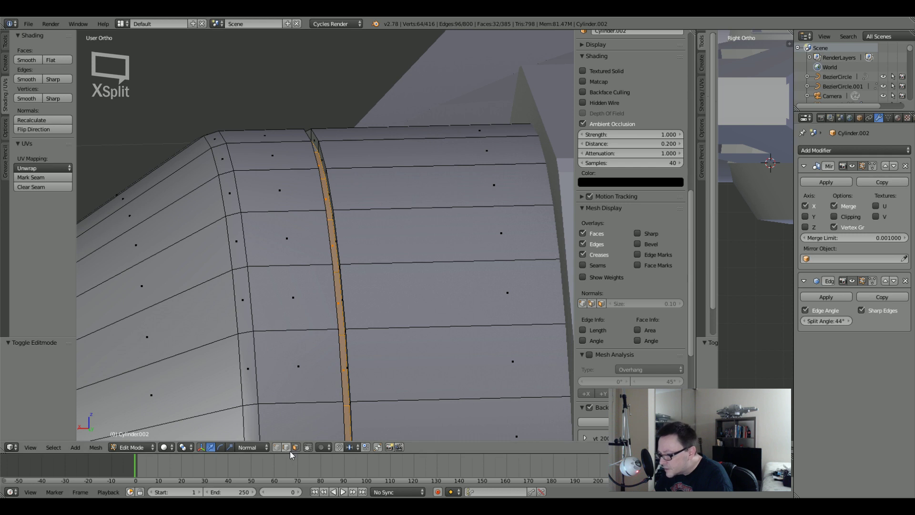
{"action": "left_click", "coordinate": [333, 196], "text": "alt"}
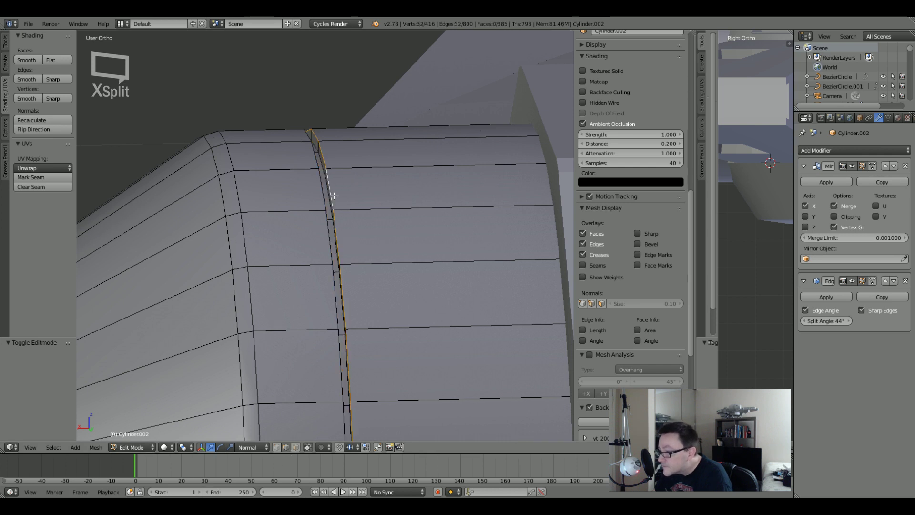
{"action": "left_click", "coordinate": [316, 167], "text": "alt+shift"}
{"action": "middle_click_drag", "start_coordinate": [317, 167], "coordinate": [319, 208]}
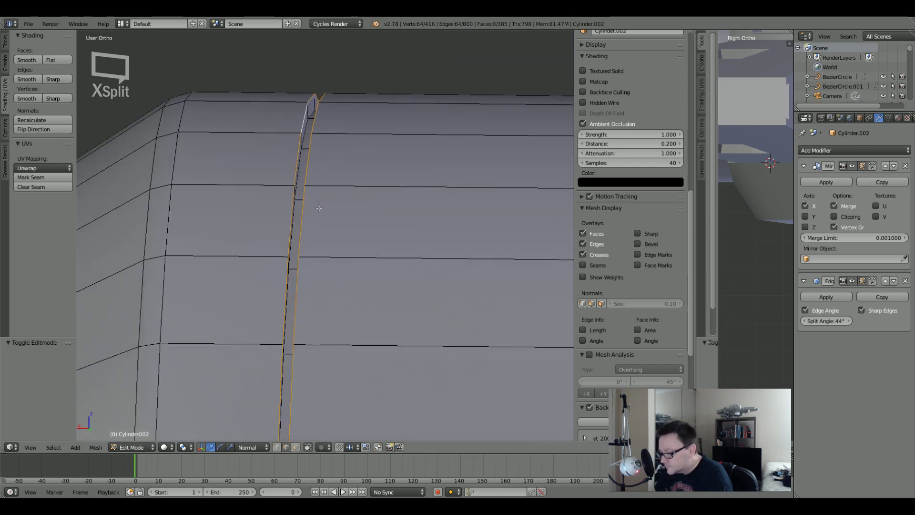
{"action": "key", "text": "ctrl+b"}
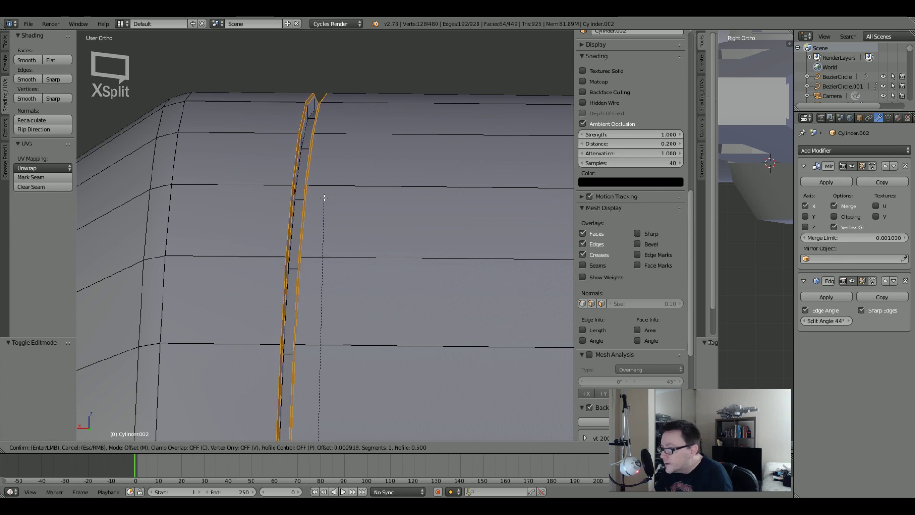
{"action": "left_click", "coordinate": [329, 187]}
{"action": "key", "text": "a"}
{"action": "scroll", "coordinate": [334, 205], "scroll_direction": "down", "scroll_amount": 4}
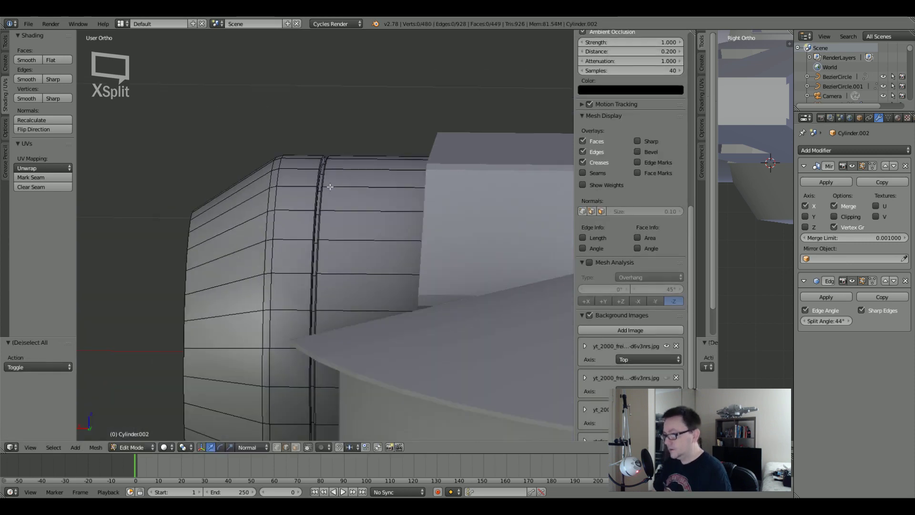
{"action": "key", "text": "Tab"}
{"action": "scroll", "coordinate": [351, 233], "scroll_direction": "down", "scroll_amount": 2}
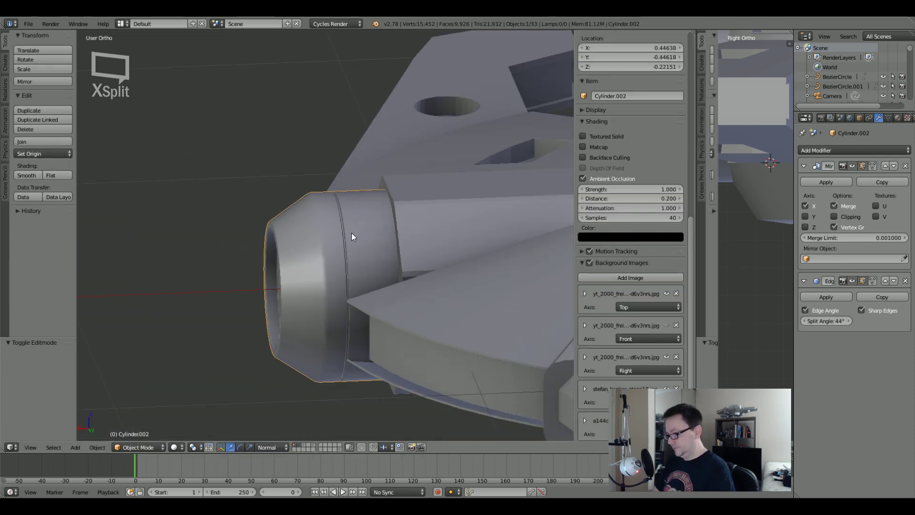
{"action": "mouse_move", "coordinate": [351, 233]}
{"action": "middle_mouse_down"}
{"action": "mouse_move", "coordinate": [368, 256]}
{"action": "mouse_move", "coordinate": [345, 245]}
{"action": "middle_mouse_up"}
{"action": "scroll", "coordinate": [333, 239], "scroll_direction": "up", "scroll_amount": 10}
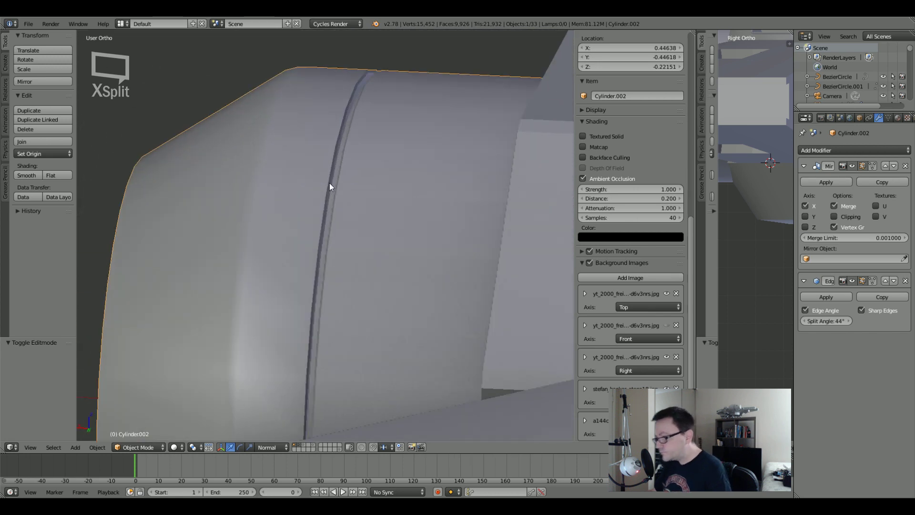
{"action": "scroll", "coordinate": [329, 186], "scroll_direction": "down", "scroll_amount": 5}
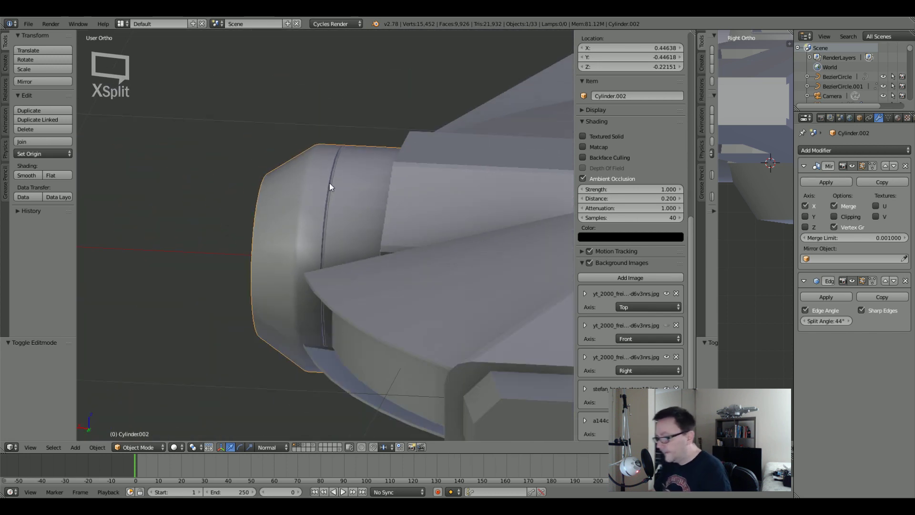
Add one loop cut between the taper and the groove, slid close to the taper's beveled edge, and move it -0.002 along X.
{"action": "key", "text": "Tab"}
{"action": "scroll", "coordinate": [319, 193], "scroll_direction": "up", "scroll_amount": 5}
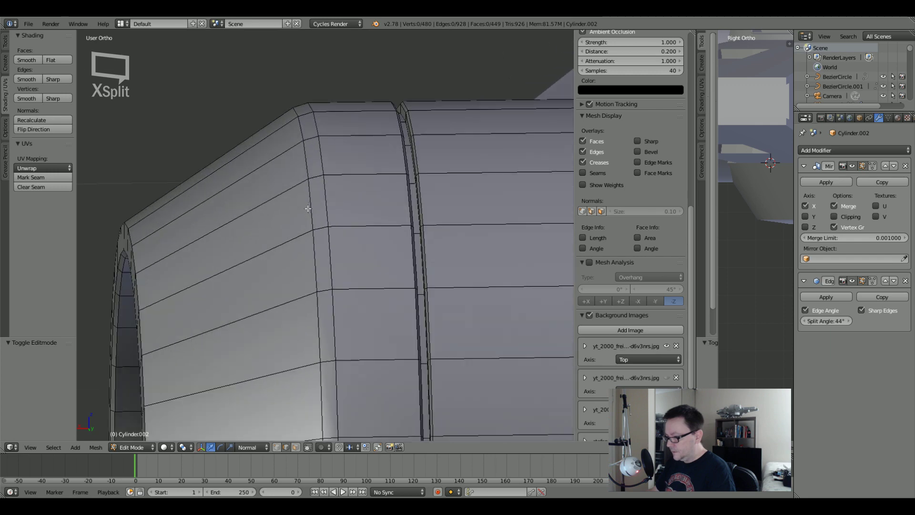
{"action": "middle_click_drag", "start_coordinate": [332, 202], "coordinate": [315, 170]}
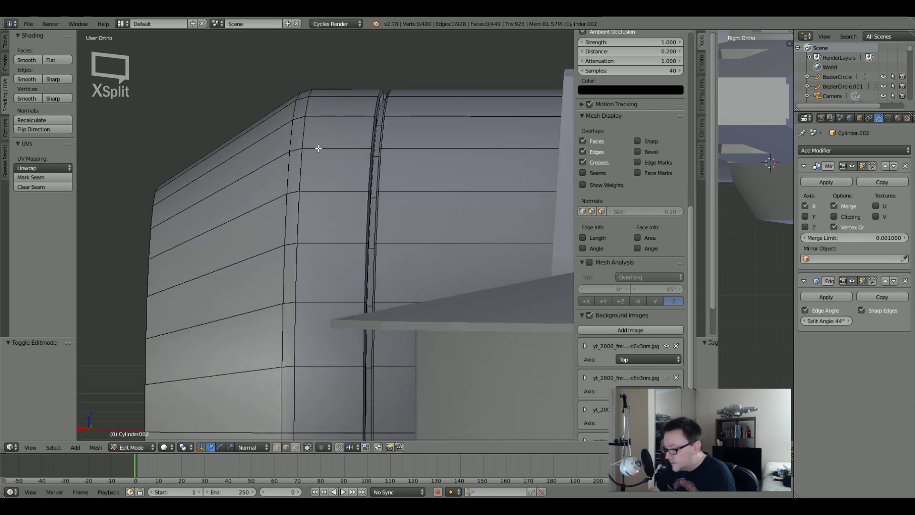
{"action": "key", "text": "ctrl+r"}
{"action": "left_click", "coordinate": [316, 147]}
{"action": "left_click", "coordinate": [286, 153]}
{"action": "middle_click_drag", "start_coordinate": [285, 153], "coordinate": [325, 157]}
{"action": "key", "text": "g"}
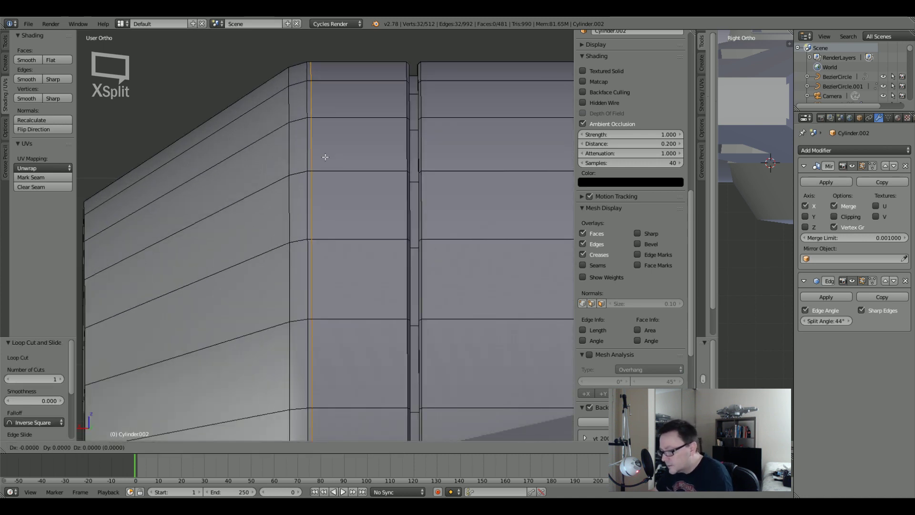
{"action": "key", "text": "x"}
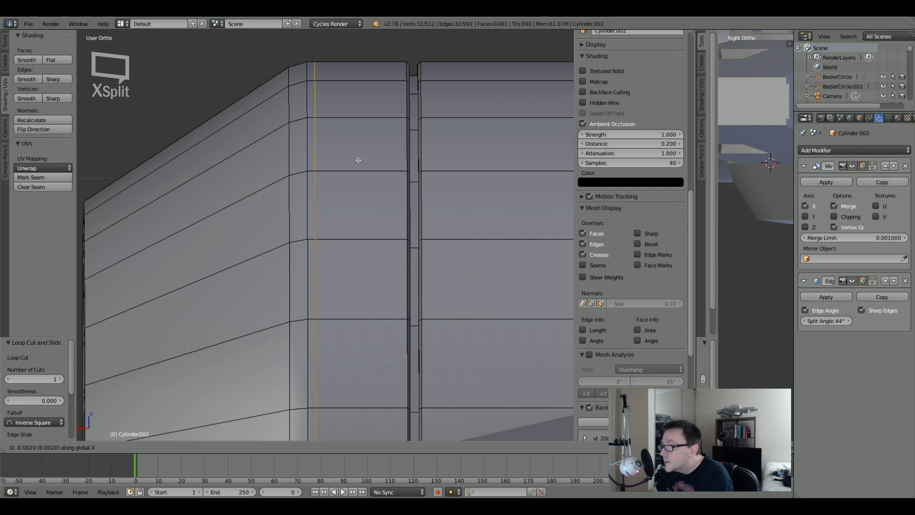
{"action": "left_click", "coordinate": [359, 162]}
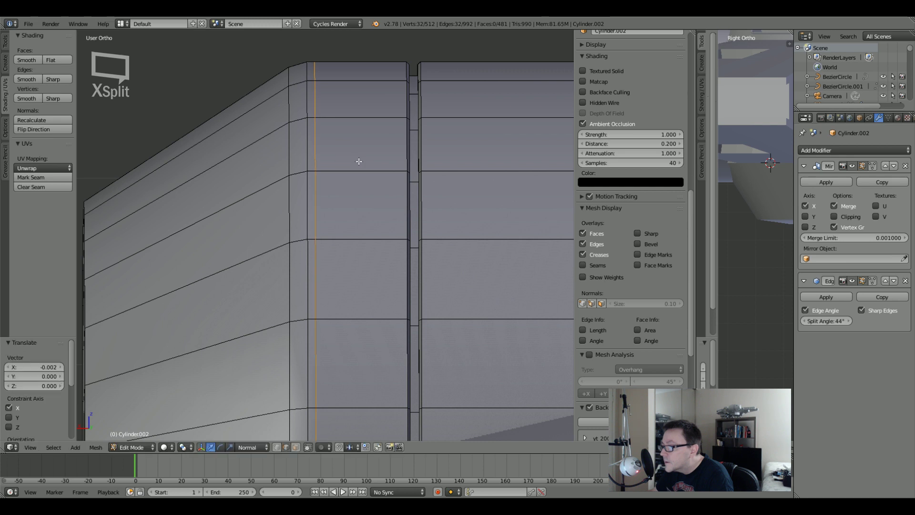
Extrude the narrow face ring beside the taper in place and shrink it inward by 0.006 to form a second groove.
{"action": "left_click", "coordinate": [296, 447]}
{"action": "left_click", "coordinate": [311, 404], "text": "alt"}
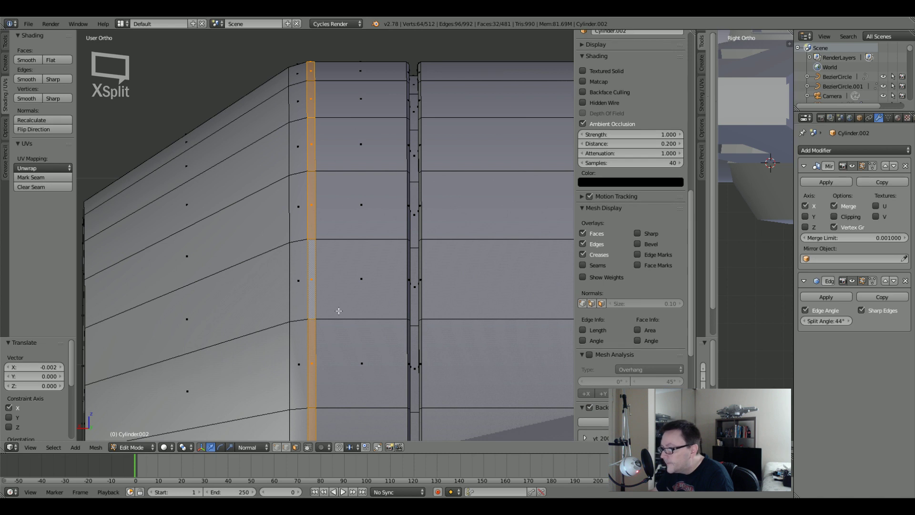
{"action": "key", "text": "e"}
{"action": "right_click", "coordinate": [350, 260]}
{"action": "key", "text": "alt+s"}
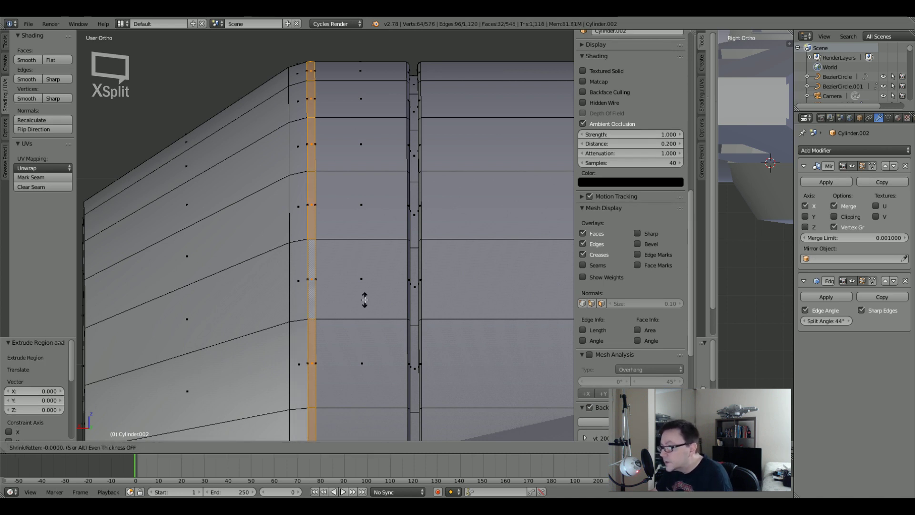
{"action": "left_click", "coordinate": [354, 274]}
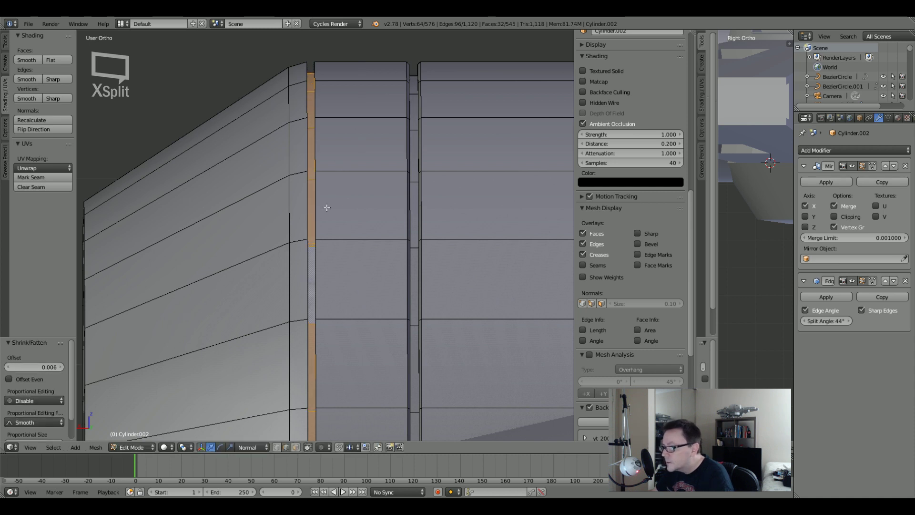
Bevel both outer rim edge loops of the groove beside the taper with a one-segment bevel of 0.002.
{"action": "middle_click_drag", "start_coordinate": [326, 208], "coordinate": [313, 207]}
{"action": "right_click", "coordinate": [267, 132], "text": "alt"}
{"action": "middle_click_drag", "start_coordinate": [266, 132], "coordinate": [307, 116]}
{"action": "right_click", "coordinate": [334, 81], "text": "alt+shift"}
{"action": "scroll", "coordinate": [333, 95], "scroll_direction": "up", "scroll_amount": 2}
{"action": "scroll", "coordinate": [296, 123], "scroll_direction": "up", "scroll_amount": 1}
{"action": "key", "text": "ctrl+b"}
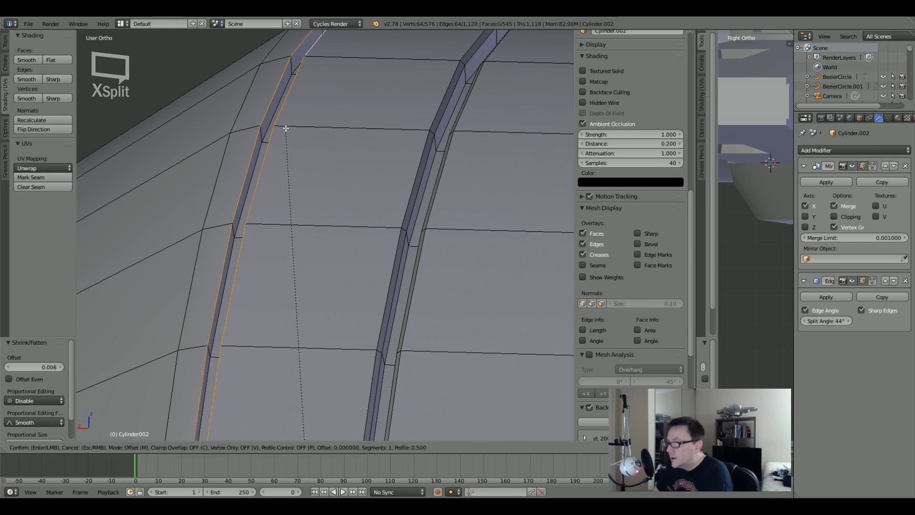
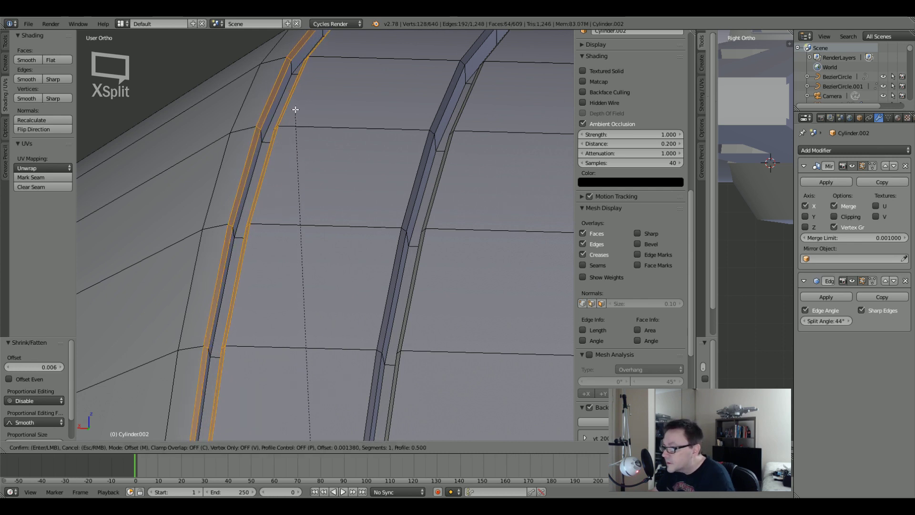
{"action": "left_click", "coordinate": [295, 105]}
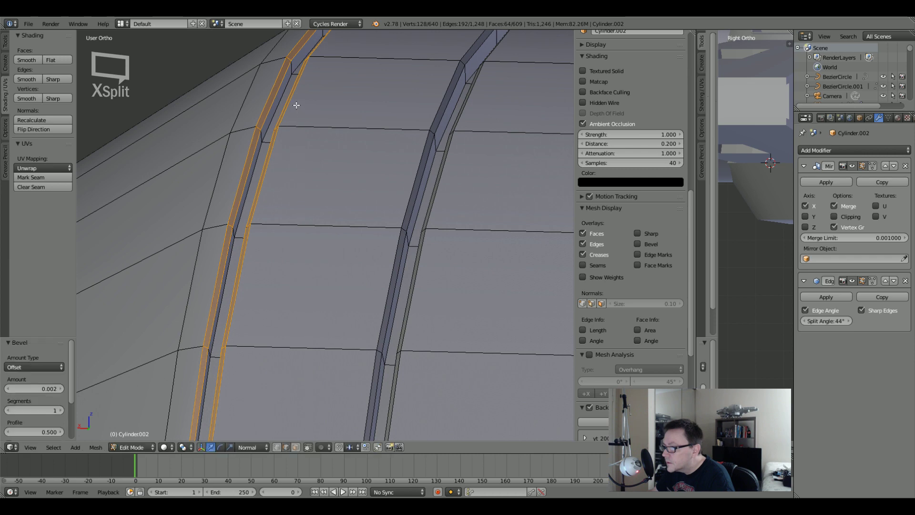
Inspect both finished pod grooves in Object Mode, from close up and with the whole ship in view.
{"action": "key", "text": "Tab"}
{"action": "scroll", "coordinate": [297, 110], "scroll_direction": "down", "scroll_amount": 3}
{"action": "scroll", "coordinate": [297, 109], "scroll_direction": "down", "scroll_amount": 6}
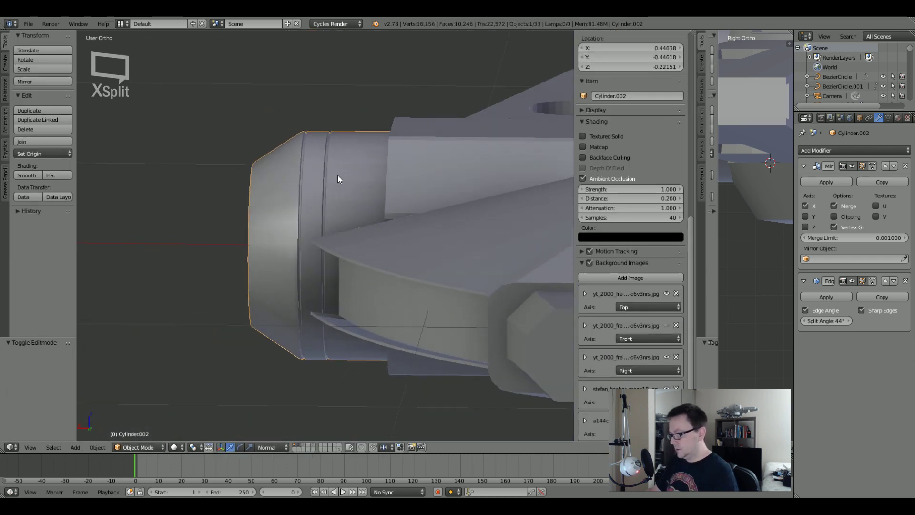
{"action": "middle_click_drag", "start_coordinate": [359, 190], "coordinate": [290, 192]}
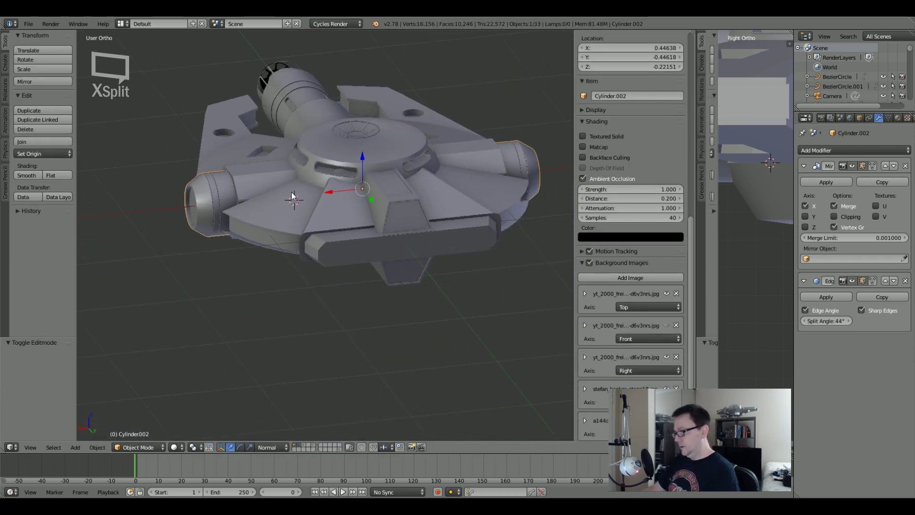
{"action": "scroll", "coordinate": [291, 191], "scroll_direction": "down", "scroll_amount": 4}
{"action": "scroll", "coordinate": [383, 198], "scroll_direction": "up", "scroll_amount": 2}
{"action": "middle_click_drag", "start_coordinate": [384, 197], "coordinate": [419, 196]}
{"action": "scroll", "coordinate": [419, 197], "scroll_direction": "up", "scroll_amount": 5}
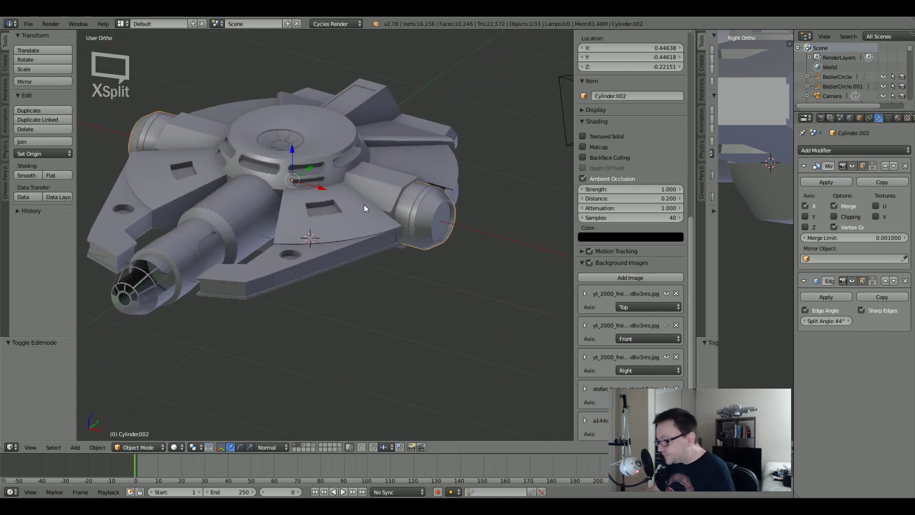
{"action": "scroll", "coordinate": [433, 198], "scroll_direction": "up", "scroll_amount": 8}
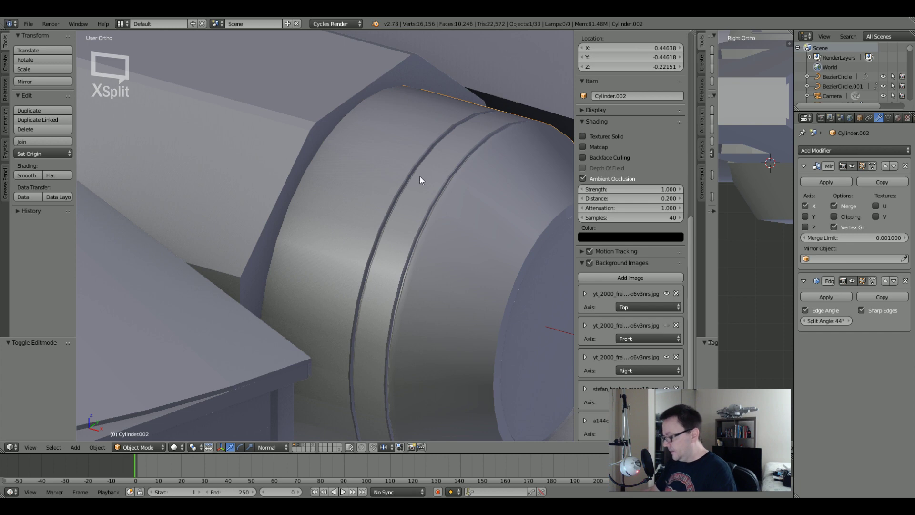
Compare the pod's grooves with the top-view reference image, keeping the pod as the selected object.
{"action": "key", "text": "KP_7"}
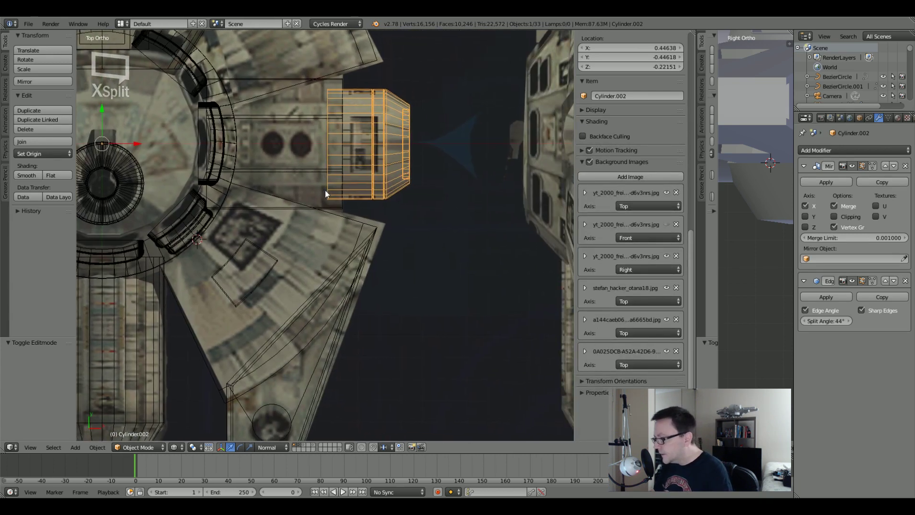
{"action": "scroll", "coordinate": [376, 128], "scroll_direction": "up", "scroll_amount": 4}
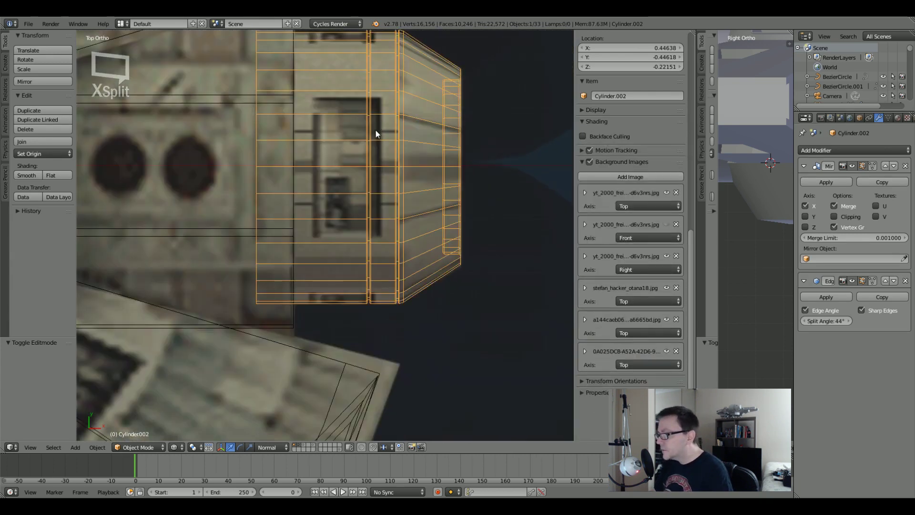
{"action": "middle_click_drag", "start_coordinate": [375, 130], "coordinate": [369, 155], "text": "shift"}
{"action": "key", "text": "a"}
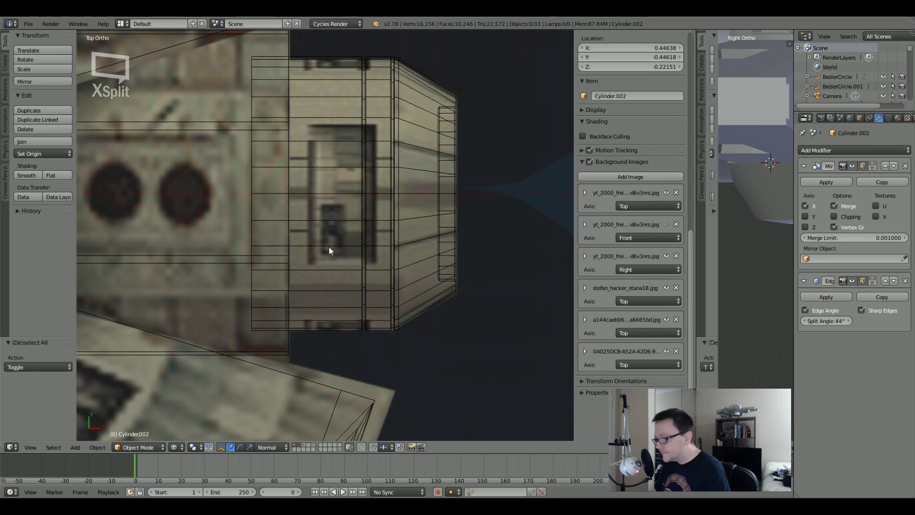
{"action": "key", "text": "a"}
{"action": "right_click", "coordinate": [365, 179]}
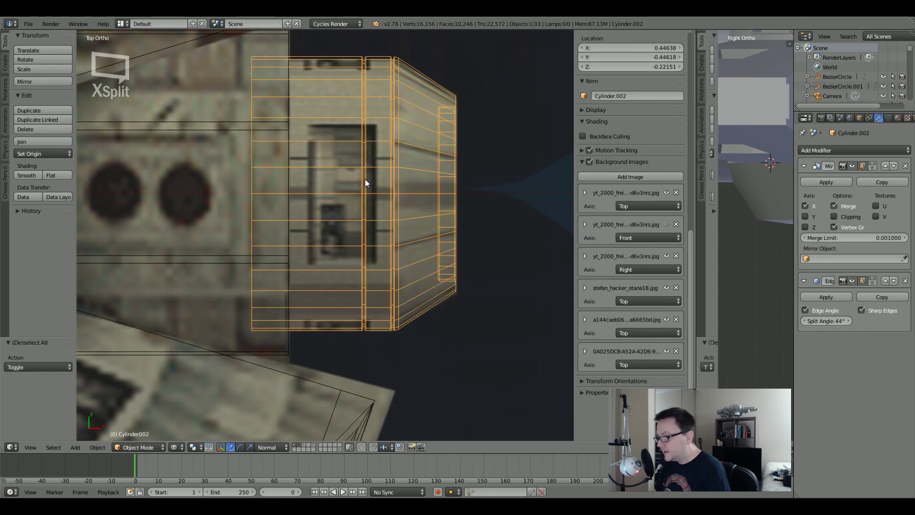
Put the pod into Edit Mode with face selection active and all of its faces deselected.
{"action": "key", "text": "Tab"}
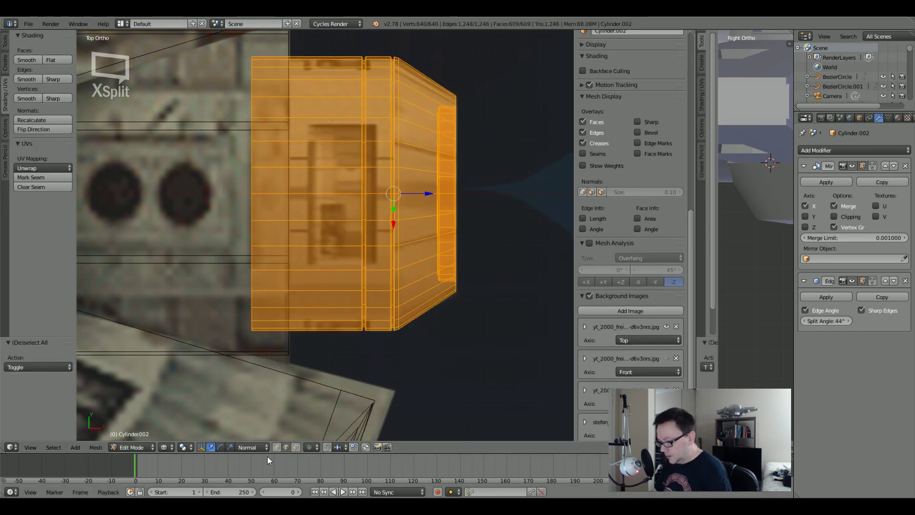
{"action": "left_click", "coordinate": [296, 447]}
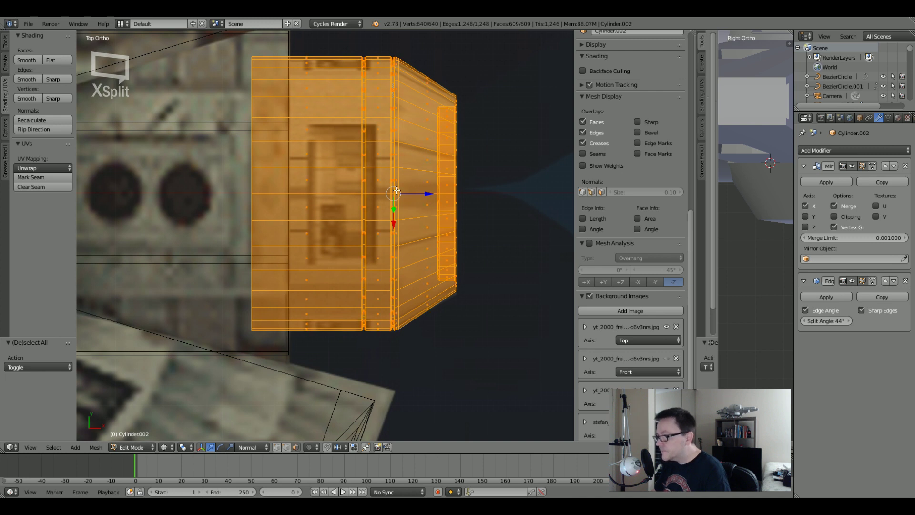
{"action": "key", "text": "b"}
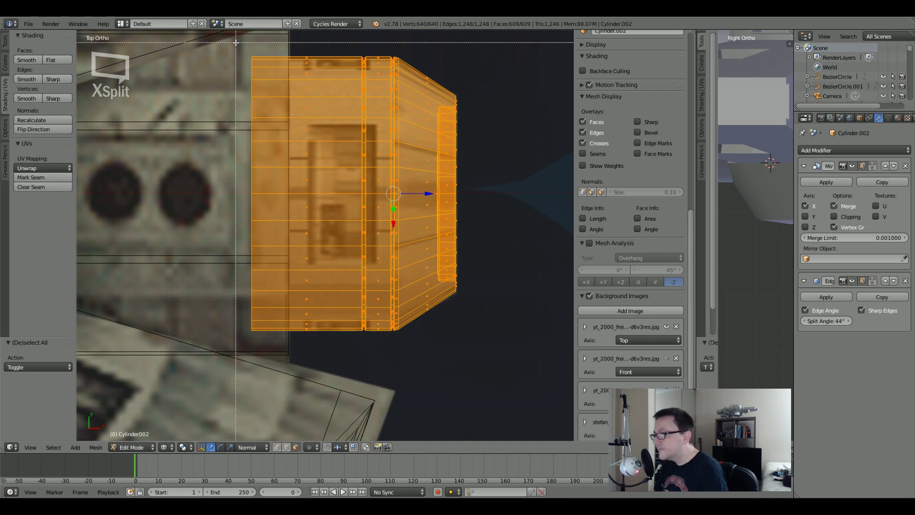
{"action": "key", "text": "Escape"}
{"action": "key", "text": "a"}
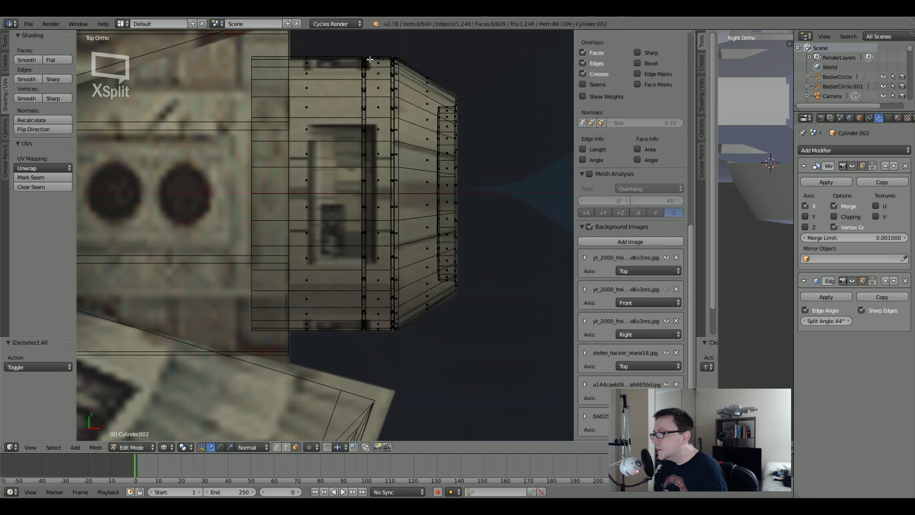
{"action": "scroll", "coordinate": [628, 214], "scroll_direction": "down", "scroll_amount": 5}
{"action": "scroll", "coordinate": [369, 87], "scroll_direction": "up", "scroll_amount": 1}
{"action": "key", "text": "b"}
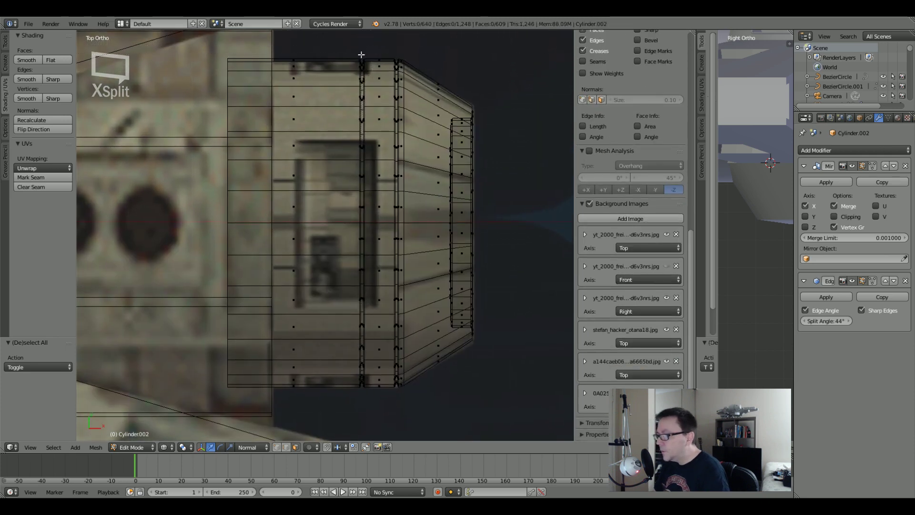
{"action": "key", "text": "Escape"}
Select the wall and bevel face loops on the taper side of the first groove and move them -0.001 along X.
{"action": "middle_click_drag", "start_coordinate": [361, 55], "coordinate": [343, 111]}
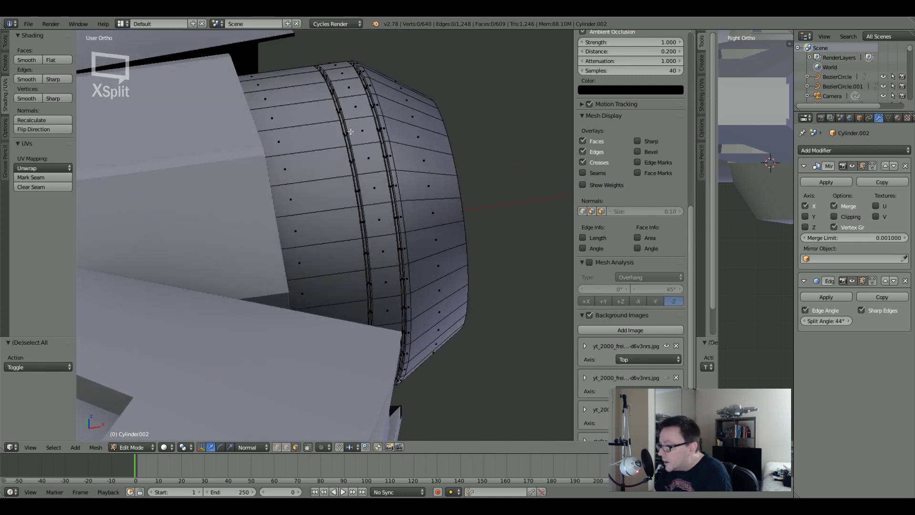
{"action": "scroll", "coordinate": [341, 112], "scroll_direction": "up", "scroll_amount": 6}
{"action": "left_click", "coordinate": [288, 65], "text": "alt"}
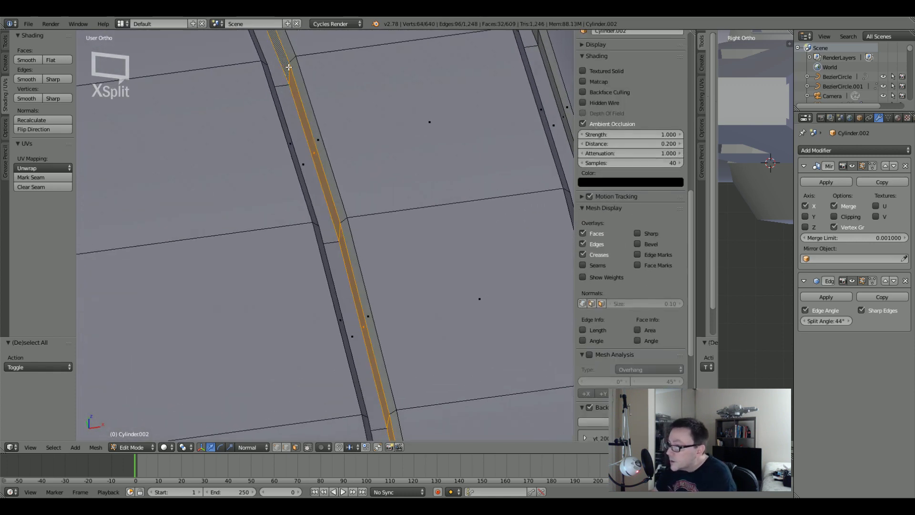
{"action": "left_click", "coordinate": [292, 62], "text": "alt+shift"}
{"action": "scroll", "coordinate": [292, 62], "scroll_direction": "down", "scroll_amount": 3}
{"action": "middle_click_drag", "start_coordinate": [292, 62], "coordinate": [303, 217]}
{"action": "scroll", "coordinate": [313, 112], "scroll_direction": "up", "scroll_amount": 4}
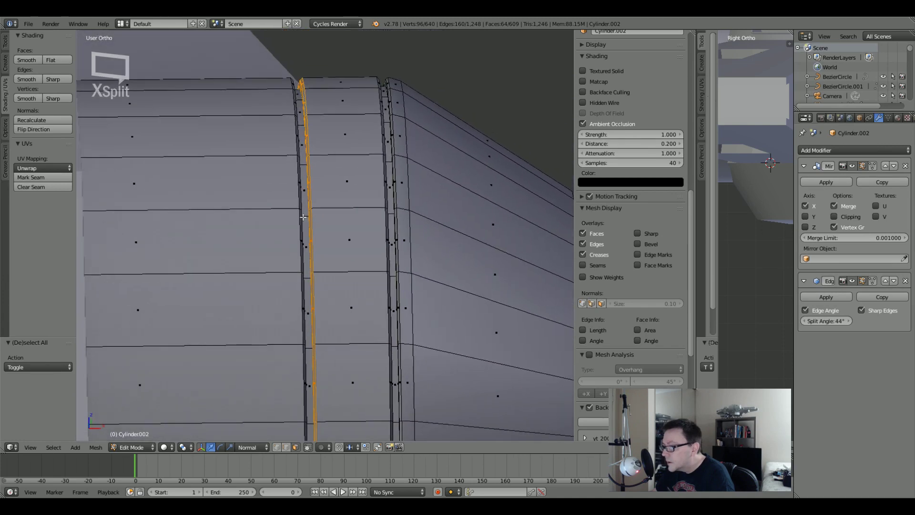
{"action": "key", "text": "g"}
{"action": "key", "text": "x"}
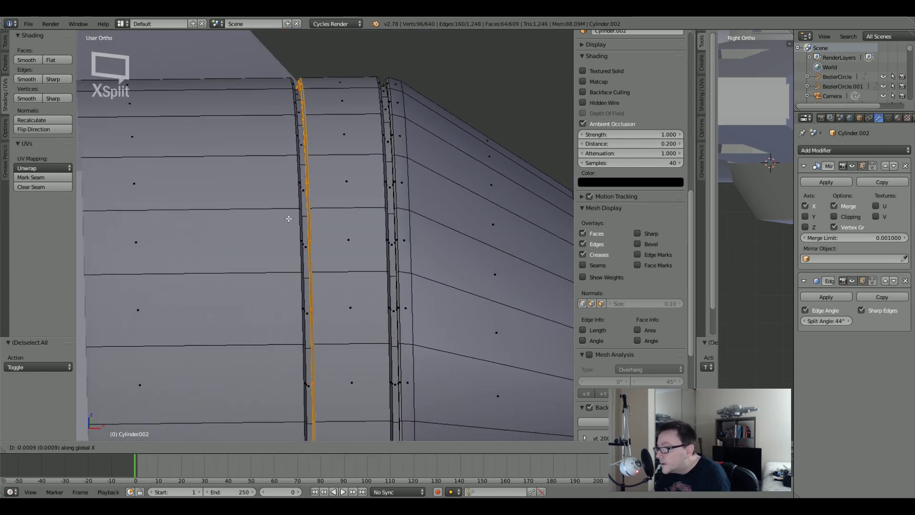
{"action": "left_click", "coordinate": [306, 221]}
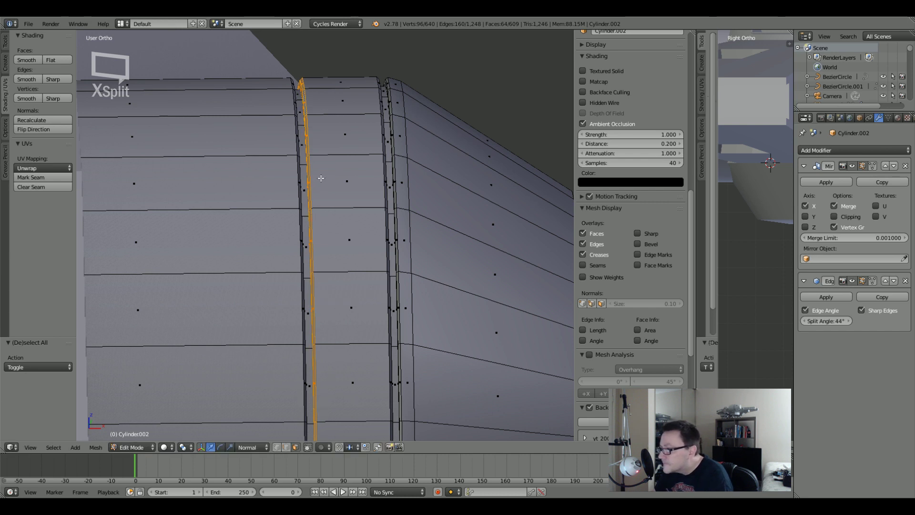
{"action": "key", "text": "g"}
{"action": "key", "text": "x"}
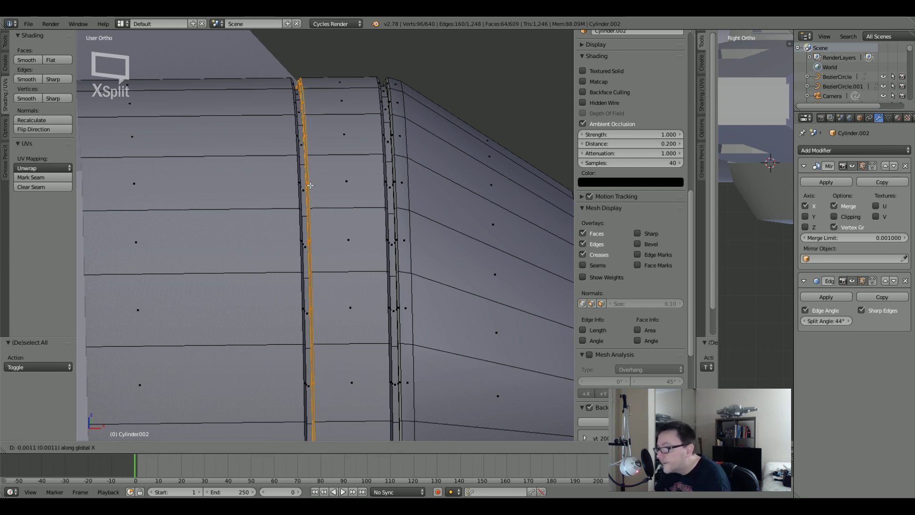
{"action": "left_click", "coordinate": [304, 187]}
Select the wall and bevel face loops on the hull side of the second groove and move them 0.001 along X.
{"action": "middle_click_drag", "start_coordinate": [304, 186], "coordinate": [352, 170]}
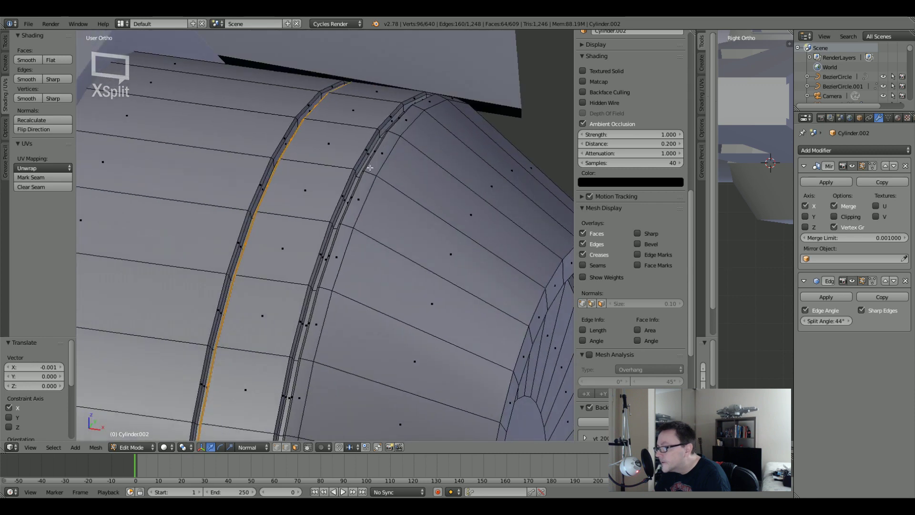
{"action": "scroll", "coordinate": [364, 164], "scroll_direction": "up", "scroll_amount": 3}
{"action": "right_click", "coordinate": [355, 190], "text": "alt"}
{"action": "right_click", "coordinate": [353, 184], "text": "alt+shift"}
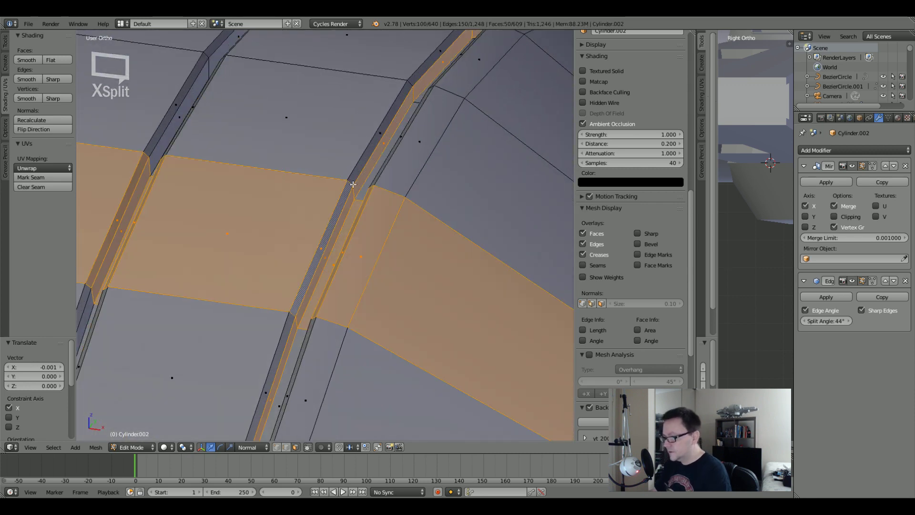
{"action": "right_click", "coordinate": [352, 185], "text": "alt"}
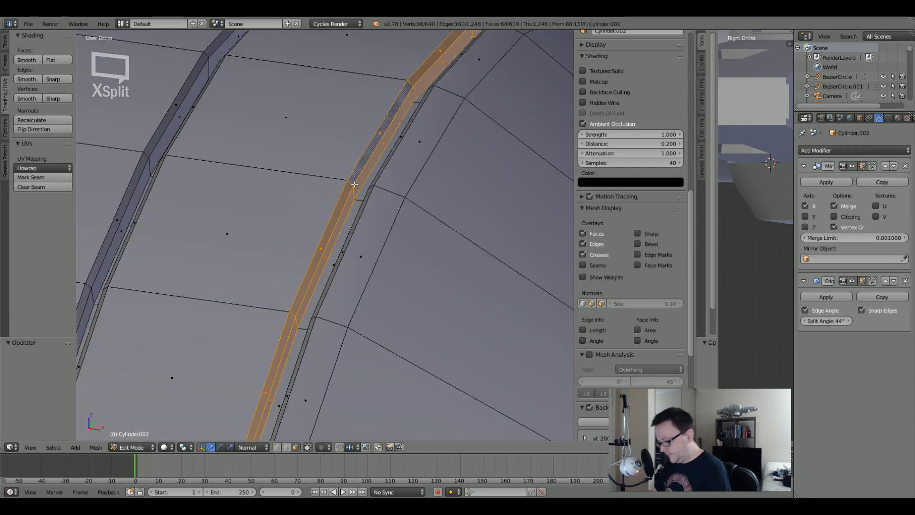
{"action": "middle_click_drag", "start_coordinate": [354, 184], "coordinate": [386, 183]}
{"action": "key", "text": "g"}
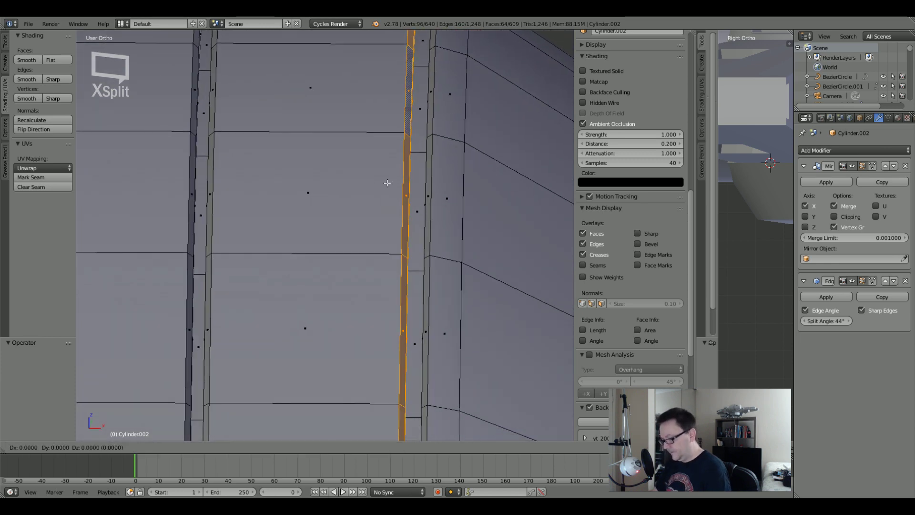
{"action": "key", "text": "x"}
{"action": "left_click", "coordinate": [445, 186]}
{"action": "scroll", "coordinate": [445, 186], "scroll_direction": "down", "scroll_amount": 4}
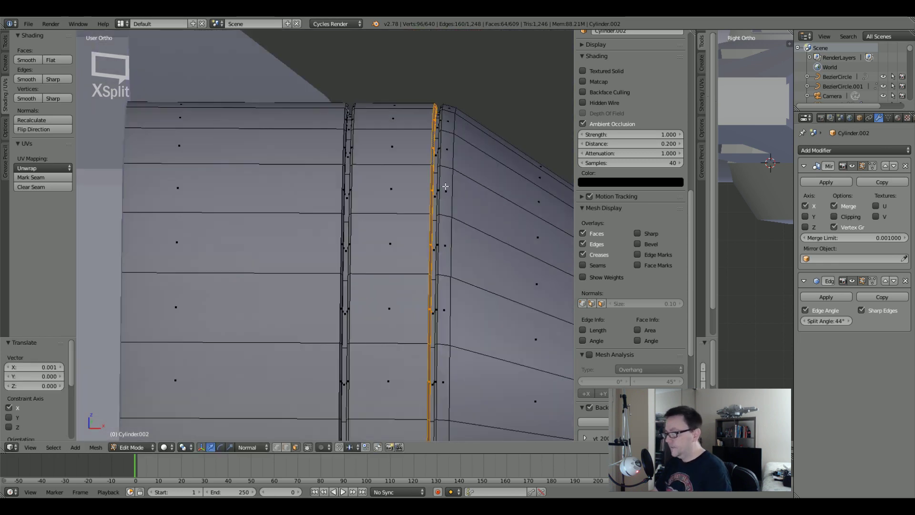
Examine the narrowed pod grooves in Object Mode from several angles and distances.
{"action": "scroll", "coordinate": [445, 187], "scroll_direction": "down", "scroll_amount": 5}
{"action": "key", "text": "Tab"}
{"action": "middle_click_drag", "start_coordinate": [445, 187], "coordinate": [351, 241]}
{"action": "scroll", "coordinate": [422, 216], "scroll_direction": "down", "scroll_amount": 5}
{"action": "scroll", "coordinate": [390, 248], "scroll_direction": "up", "scroll_amount": 5}
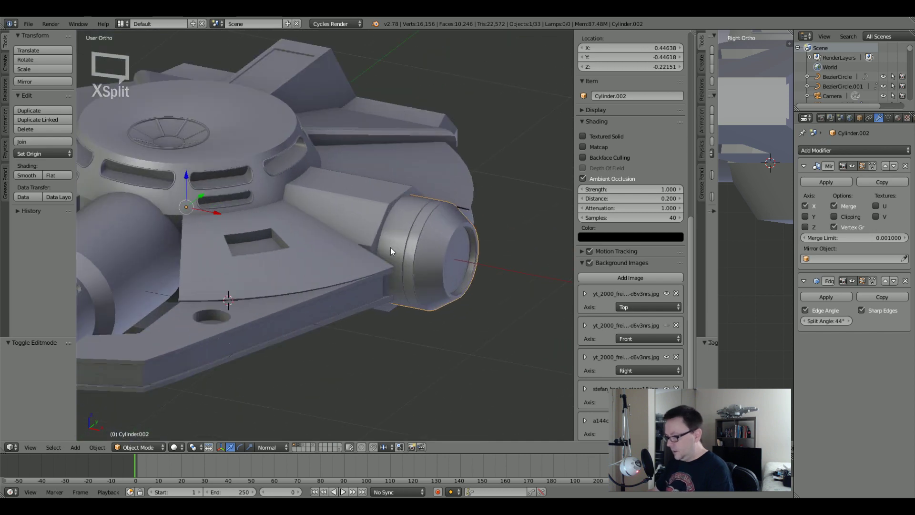
{"action": "scroll", "coordinate": [407, 234], "scroll_direction": "up", "scroll_amount": 4}
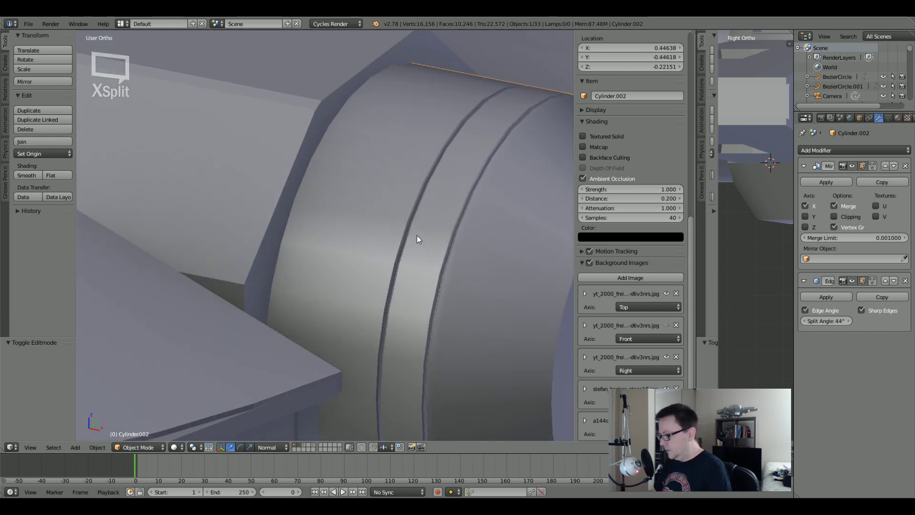
{"action": "scroll", "coordinate": [419, 235], "scroll_direction": "down", "scroll_amount": 2}
{"action": "middle_click_drag", "start_coordinate": [432, 232], "coordinate": [456, 192]}
{"action": "scroll", "coordinate": [509, 170], "scroll_direction": "up", "scroll_amount": 5}
{"action": "scroll", "coordinate": [485, 181], "scroll_direction": "down", "scroll_amount": 3}
{"action": "scroll", "coordinate": [456, 192], "scroll_direction": "up", "scroll_amount": 3}
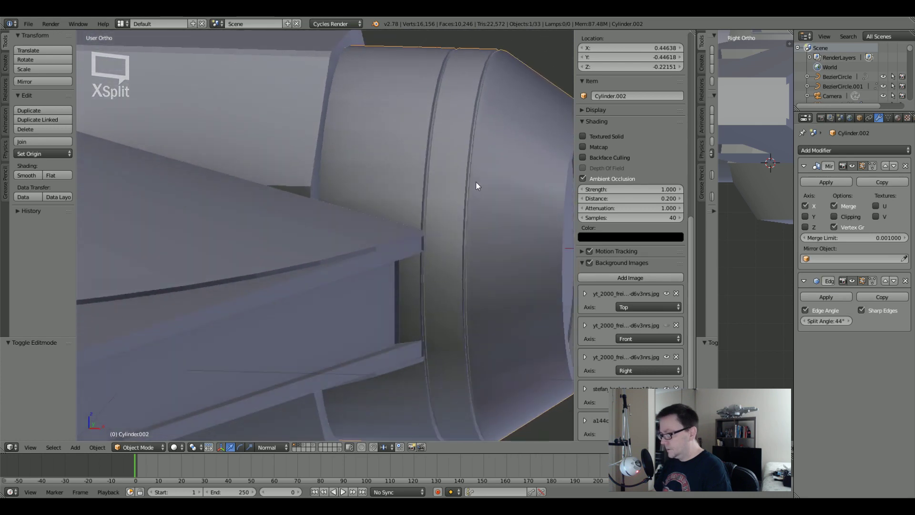
{"action": "scroll", "coordinate": [485, 183], "scroll_direction": "down", "scroll_amount": 3}
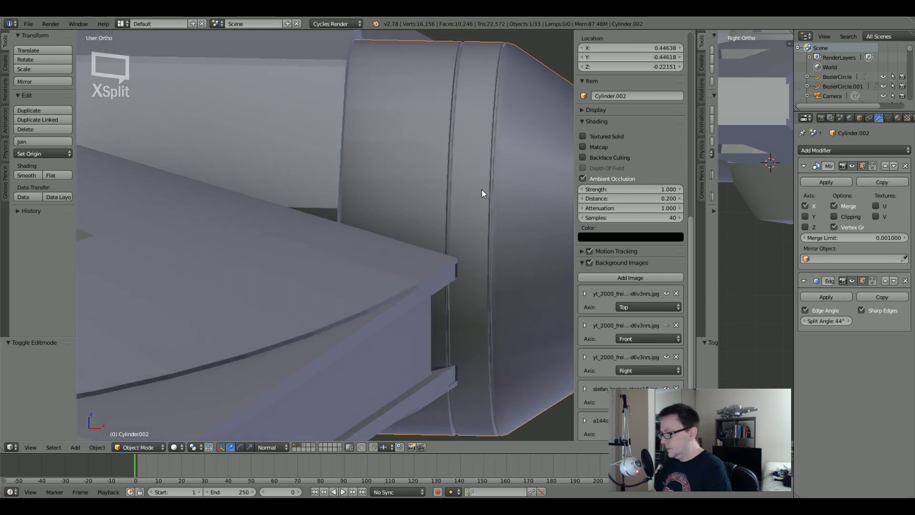
{"action": "scroll", "coordinate": [481, 189], "scroll_direction": "down", "scroll_amount": 4}
{"action": "scroll", "coordinate": [481, 189], "scroll_direction": "up", "scroll_amount": 3}
{"action": "scroll", "coordinate": [481, 190], "scroll_direction": "down", "scroll_amount": 4}
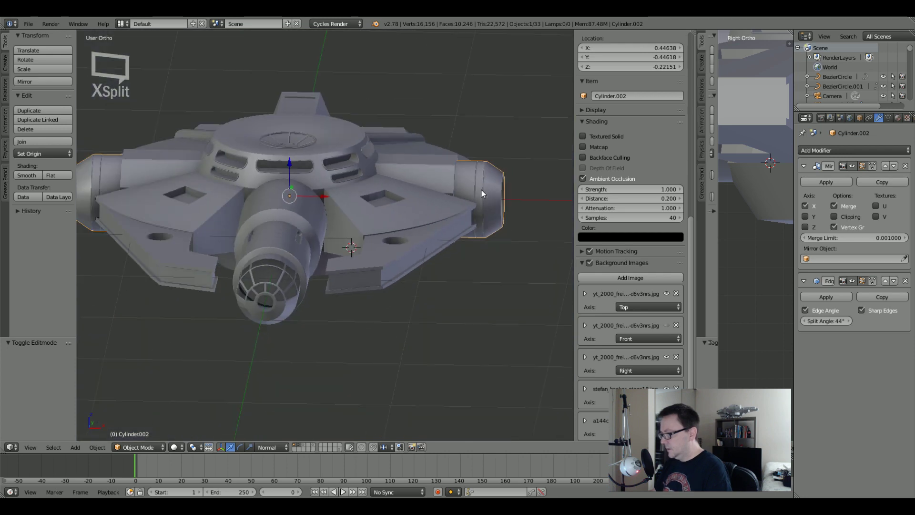
Apply smooth shading to the window frame object behind the cockpit's nose.
{"action": "scroll", "coordinate": [481, 189], "scroll_direction": "up", "scroll_amount": 1}
{"action": "middle_click_drag", "start_coordinate": [482, 194], "coordinate": [444, 233]}
{"action": "scroll", "coordinate": [266, 272], "scroll_direction": "up", "scroll_amount": 5}
{"action": "right_click", "coordinate": [272, 284]}
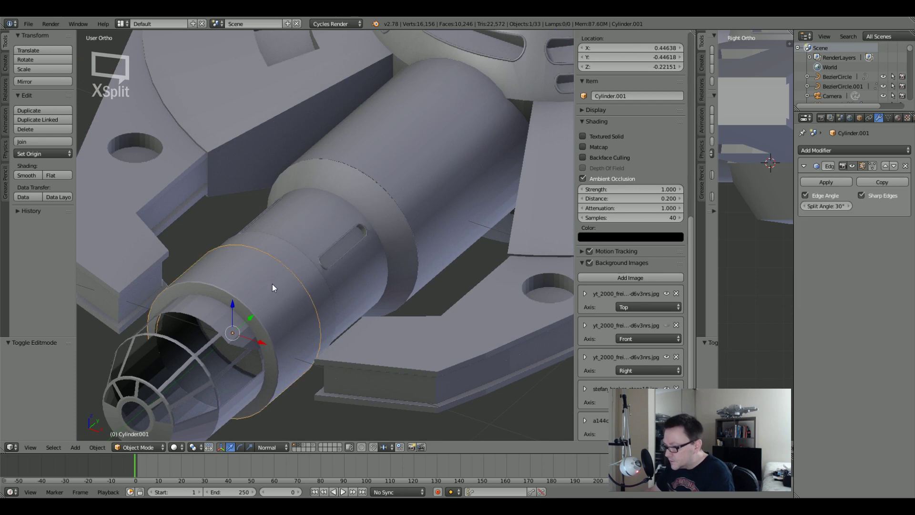
{"action": "middle_click_drag", "start_coordinate": [281, 286], "coordinate": [255, 285]}
{"action": "right_click", "coordinate": [193, 301]}
{"action": "middle_click_drag", "start_coordinate": [193, 301], "coordinate": [334, 284]}
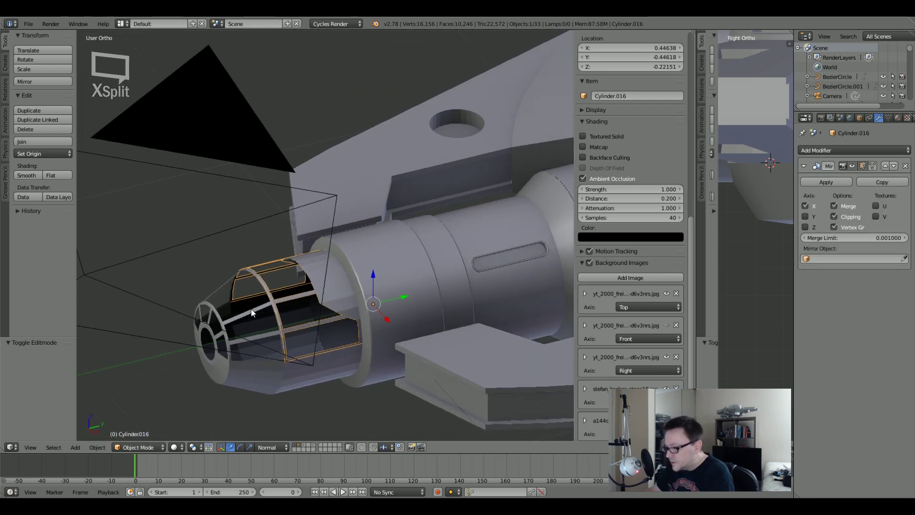
{"action": "left_click", "coordinate": [17, 176]}
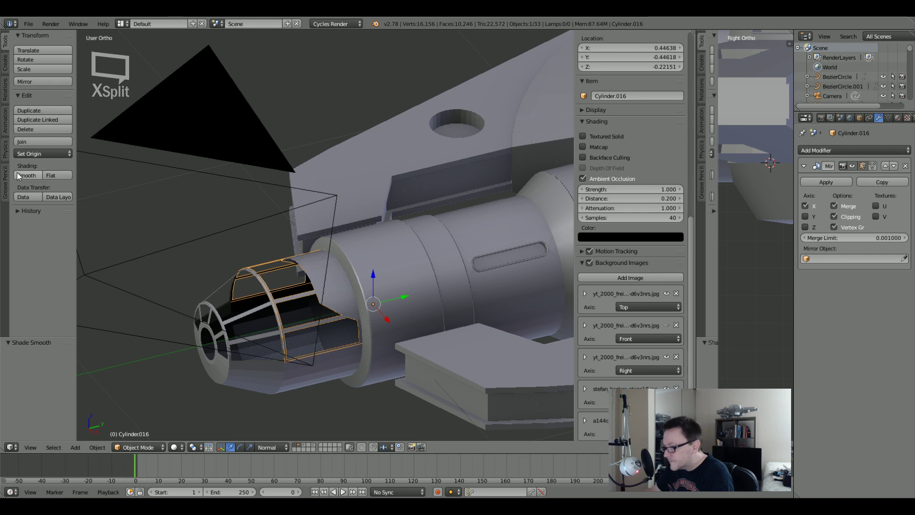
Apply smooth shading to the cockpit's front window frame and lower shell, and add an Edge Split modifier to the shell.
{"action": "right_click", "coordinate": [237, 313]}
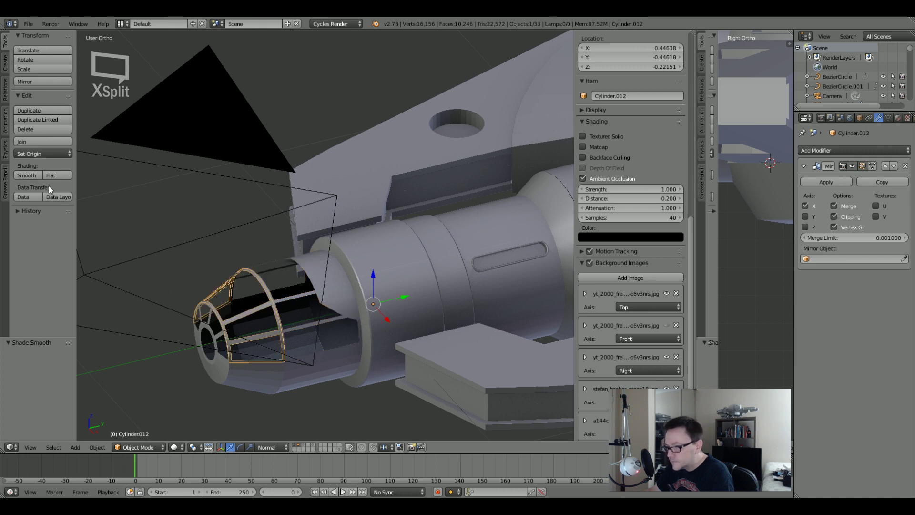
{"action": "right_click", "coordinate": [199, 355]}
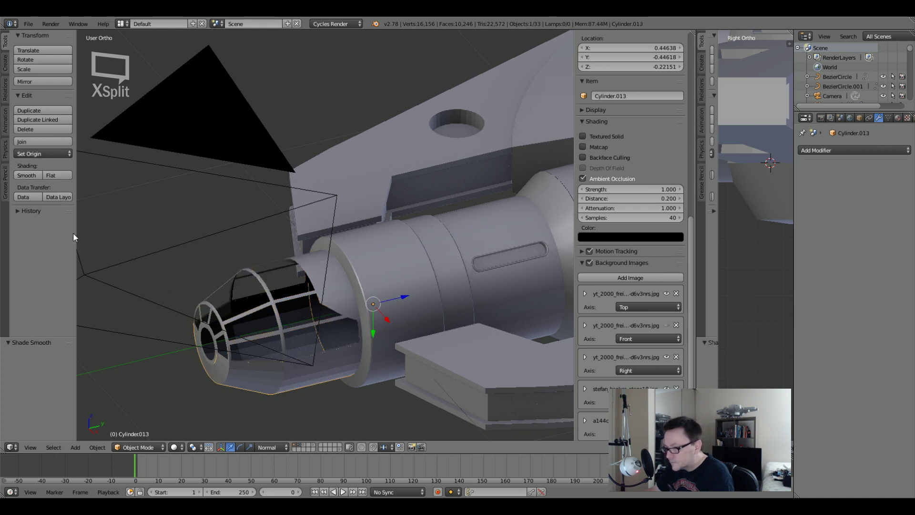
{"action": "left_click", "coordinate": [25, 175]}
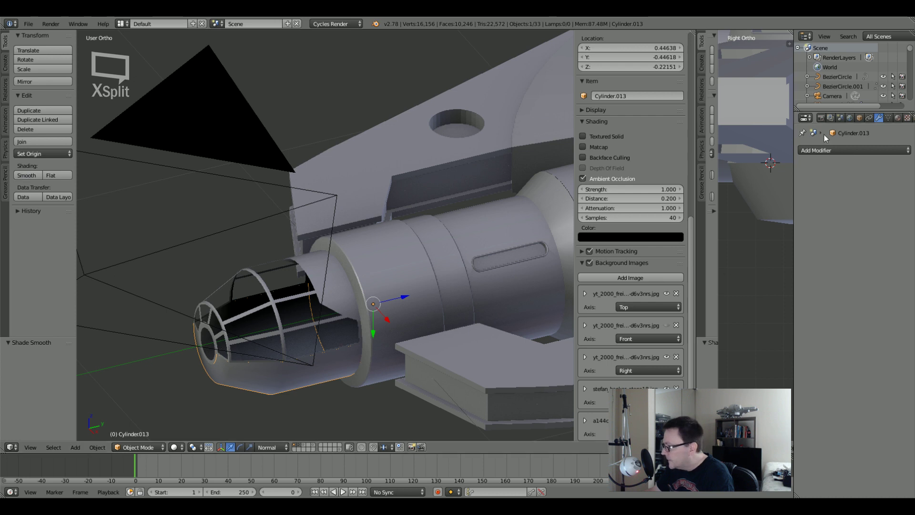
{"action": "left_click", "coordinate": [819, 150]}
{"action": "left_click", "coordinate": [744, 214]}
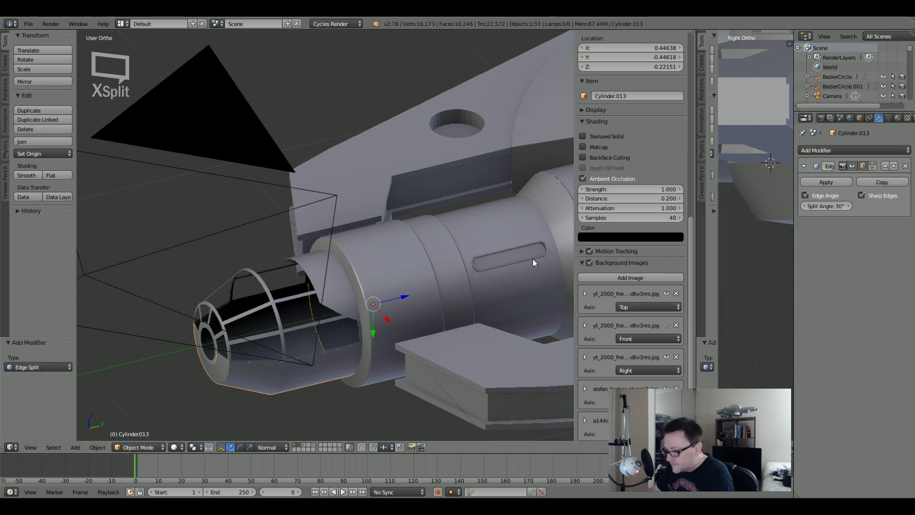
Apply smooth shading to the cockpit's round nose ring and the spoked window frame around it, leaving nothing selected.
{"action": "right_click", "coordinate": [211, 330]}
{"action": "right_click", "coordinate": [212, 330]}
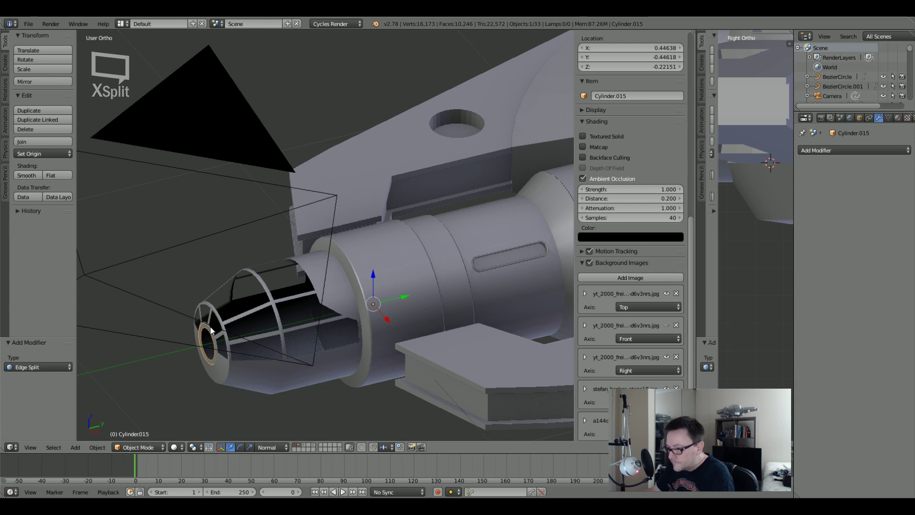
{"action": "scroll", "coordinate": [211, 330], "scroll_direction": "up", "scroll_amount": 8}
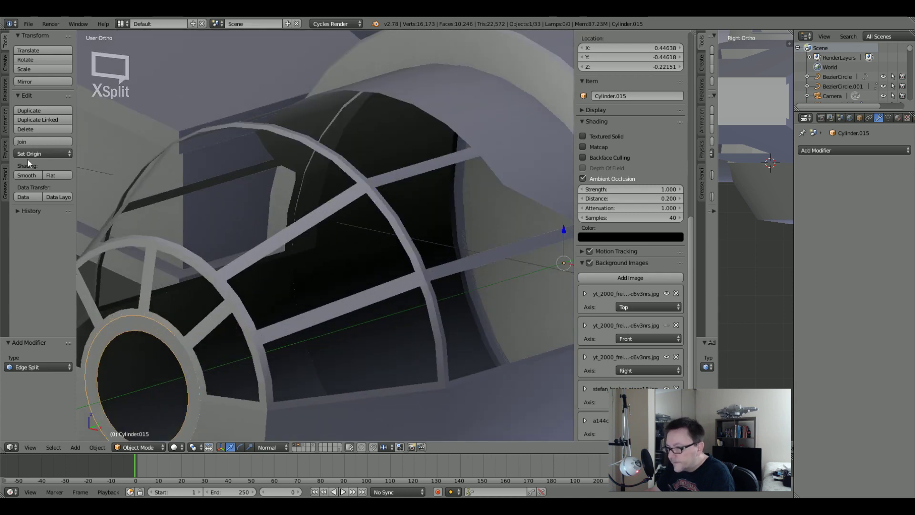
{"action": "left_click", "coordinate": [26, 175]}
{"action": "right_click", "coordinate": [149, 247]}
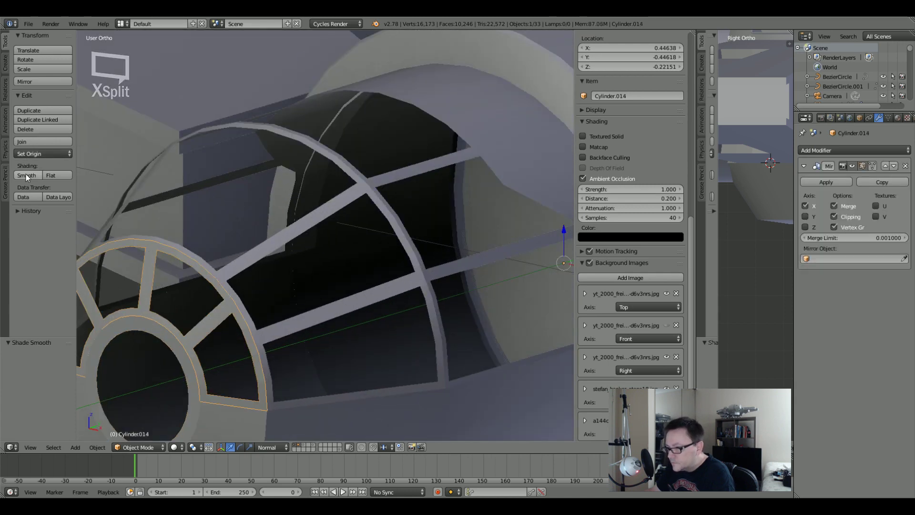
{"action": "scroll", "coordinate": [95, 212], "scroll_direction": "down", "scroll_amount": 8}
{"action": "key", "text": "a"}
{"action": "scroll", "coordinate": [334, 312], "scroll_direction": "up", "scroll_amount": 4}
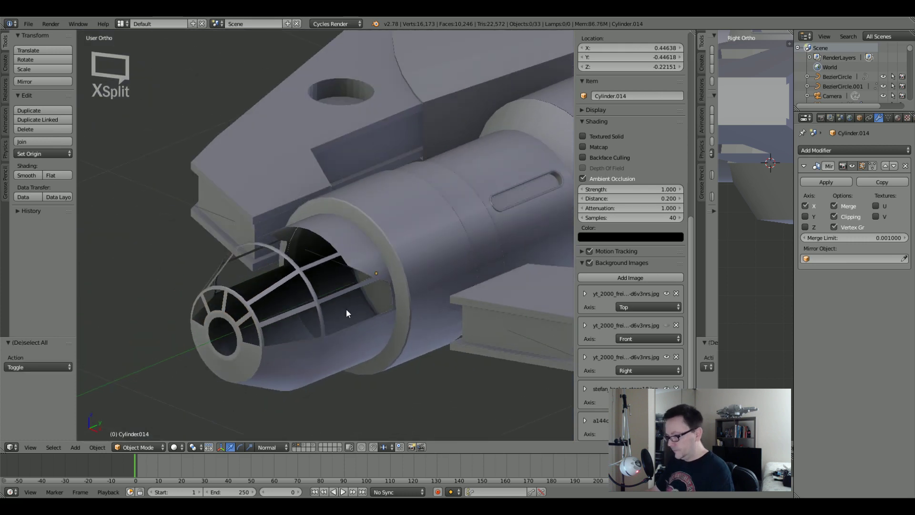
Select the large neck cylinder between the cockpit tube's cone and the main hull and open its mesh in Edit Mode.
{"action": "middle_click_drag", "start_coordinate": [318, 323], "coordinate": [293, 282]}
{"action": "scroll", "coordinate": [369, 307], "scroll_direction": "down", "scroll_amount": 4}
{"action": "scroll", "coordinate": [351, 294], "scroll_direction": "down", "scroll_amount": 3}
{"action": "scroll", "coordinate": [291, 268], "scroll_direction": "up", "scroll_amount": 5}
{"action": "right_click", "coordinate": [290, 270]}
{"action": "scroll", "coordinate": [289, 279], "scroll_direction": "up", "scroll_amount": 4}
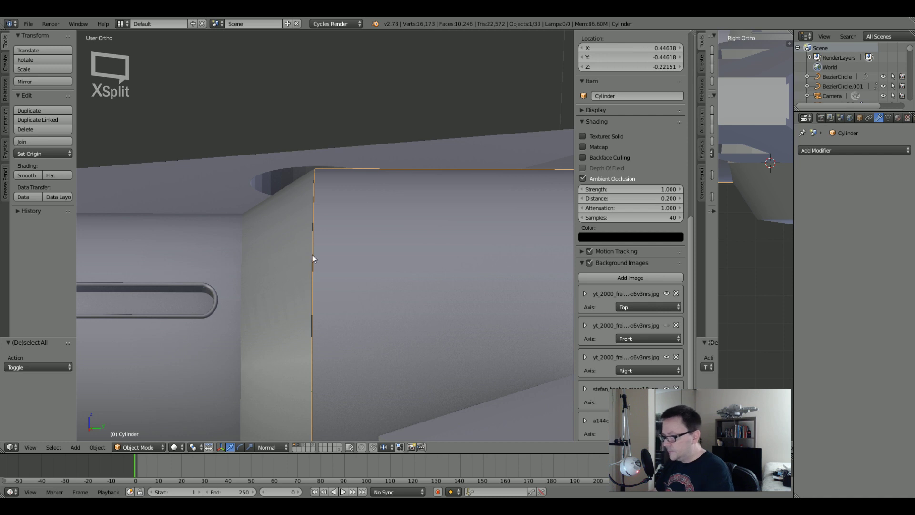
{"action": "scroll", "coordinate": [313, 255], "scroll_direction": "down", "scroll_amount": 5}
{"action": "middle_click_drag", "start_coordinate": [293, 255], "coordinate": [376, 253], "text": "shift"}
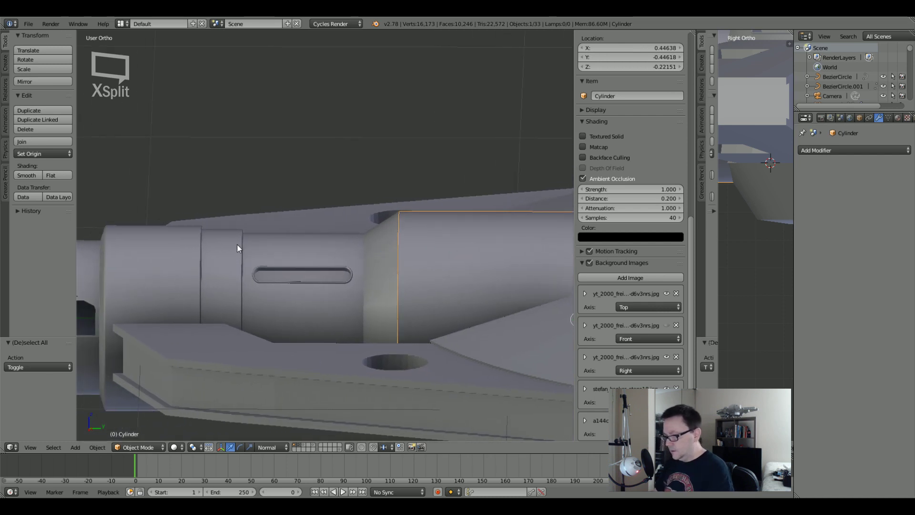
{"action": "middle_click_drag", "start_coordinate": [182, 250], "coordinate": [231, 244], "text": "shift"}
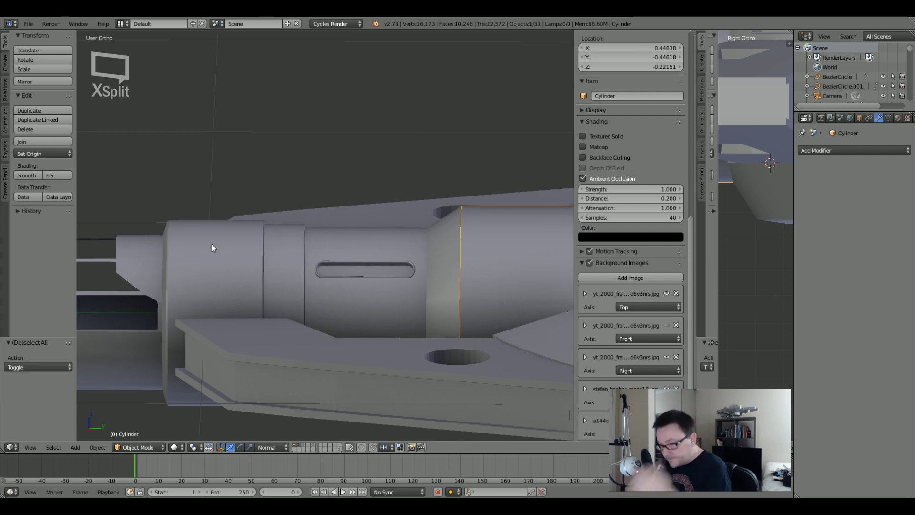
{"action": "scroll", "coordinate": [390, 261], "scroll_direction": "up", "scroll_amount": 5}
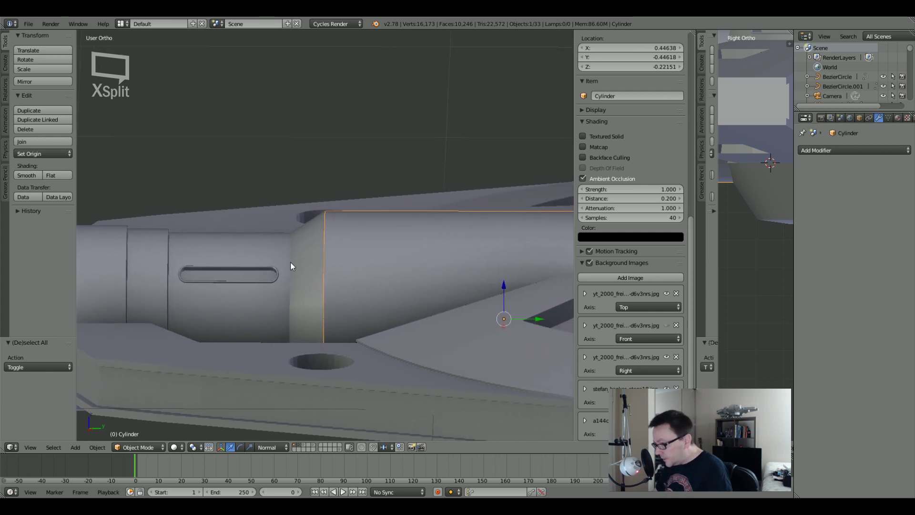
{"action": "scroll", "coordinate": [315, 220], "scroll_direction": "up", "scroll_amount": 3}
{"action": "key", "text": "Tab"}
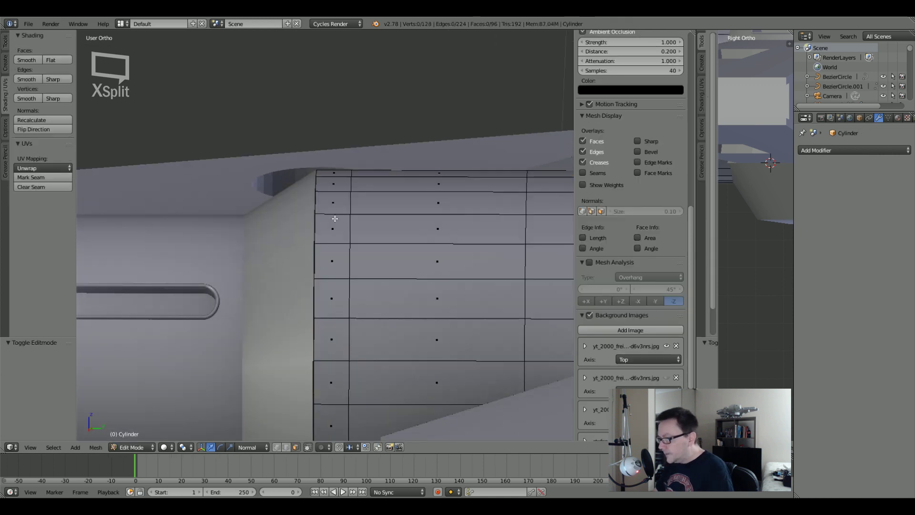
In edge select mode, select the edge loop at the neck cylinder's cone end and move it 0.003 along Y.
{"action": "right_click", "coordinate": [348, 217], "text": "alt"}
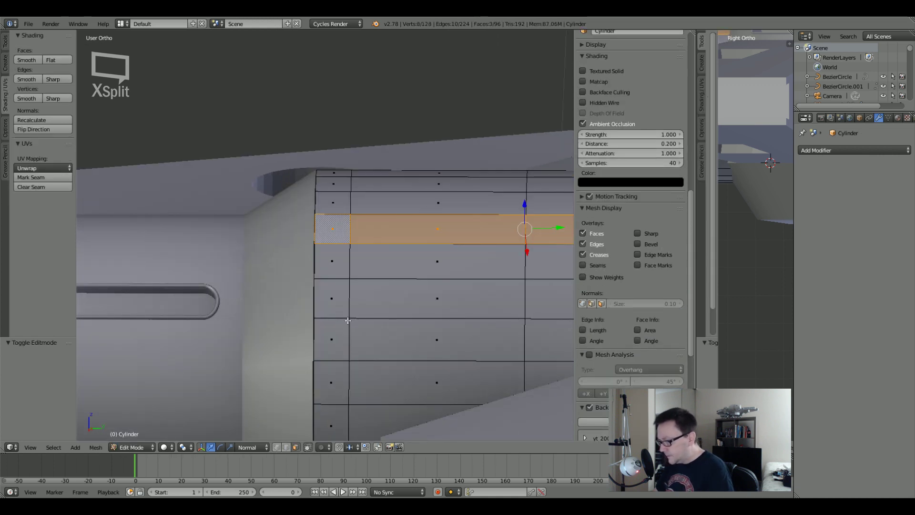
{"action": "left_click", "coordinate": [286, 447]}
{"action": "right_click", "coordinate": [344, 257], "text": "alt"}
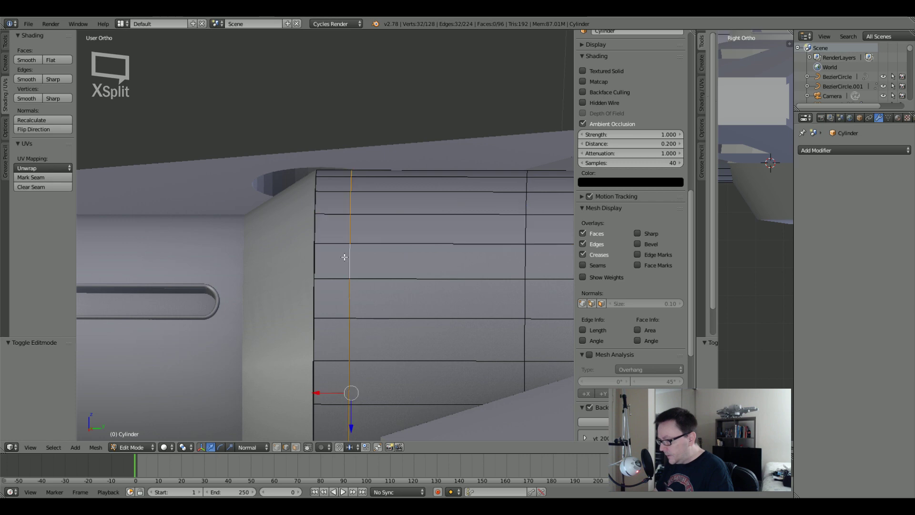
{"action": "scroll", "coordinate": [349, 269], "scroll_direction": "up", "scroll_amount": 2}
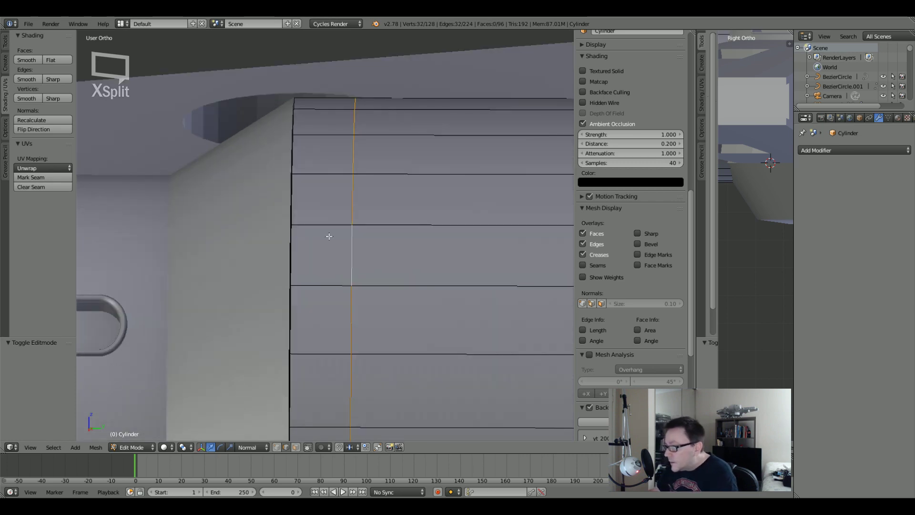
{"action": "right_click", "coordinate": [292, 237], "text": "alt"}
{"action": "middle_click_drag", "start_coordinate": [292, 243], "coordinate": [338, 251]}
{"action": "scroll", "coordinate": [338, 242], "scroll_direction": "down", "scroll_amount": 4}
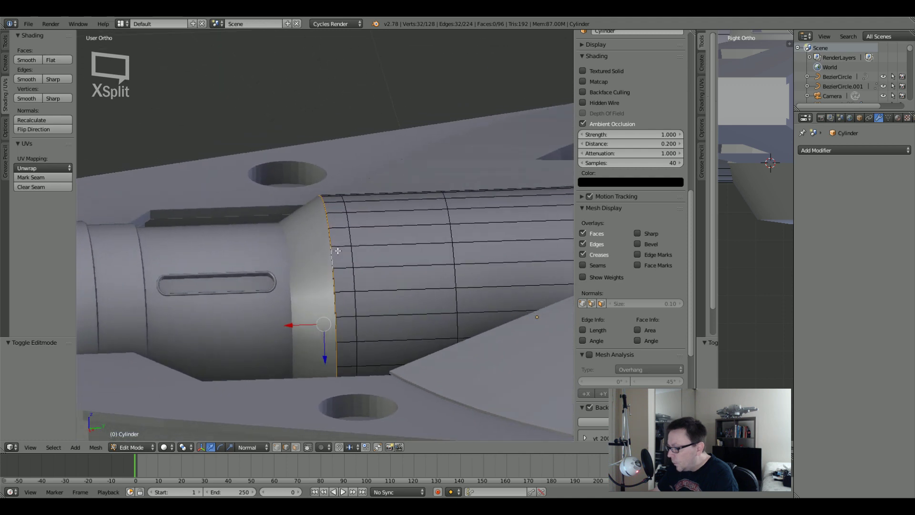
{"action": "key", "text": "KP_3"}
{"action": "scroll", "coordinate": [318, 236], "scroll_direction": "up", "scroll_amount": 3}
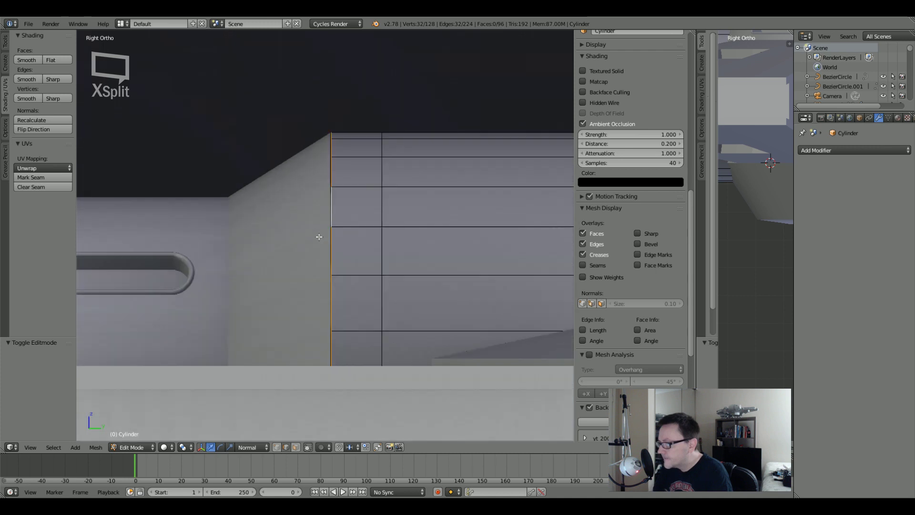
{"action": "scroll", "coordinate": [319, 237], "scroll_direction": "up", "scroll_amount": 3}
{"action": "middle_click_drag", "start_coordinate": [349, 145], "coordinate": [307, 197], "text": "shift"}
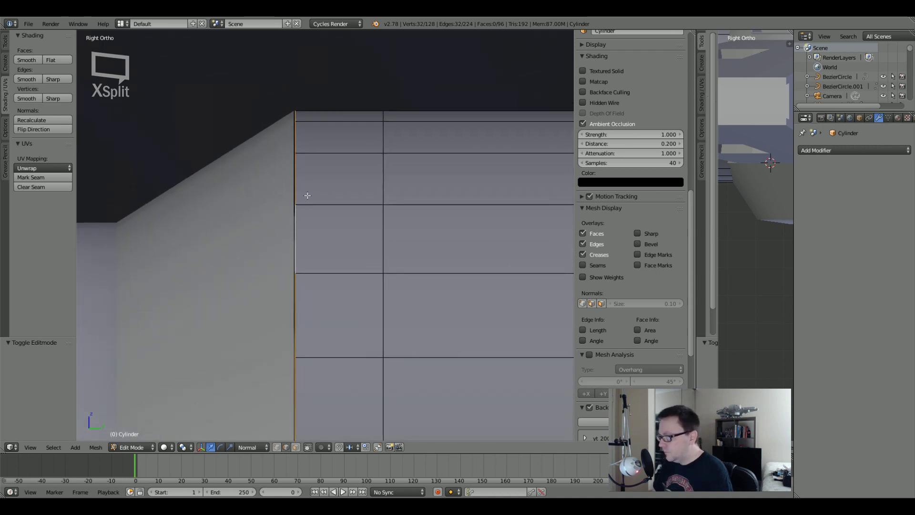
{"action": "key", "text": "g"}
{"action": "key", "text": "y"}
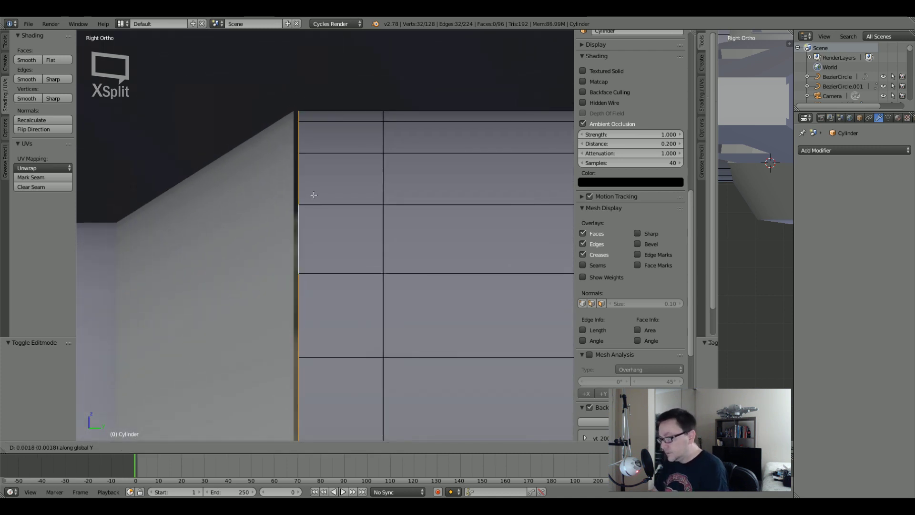
{"action": "left_click", "coordinate": [334, 196]}
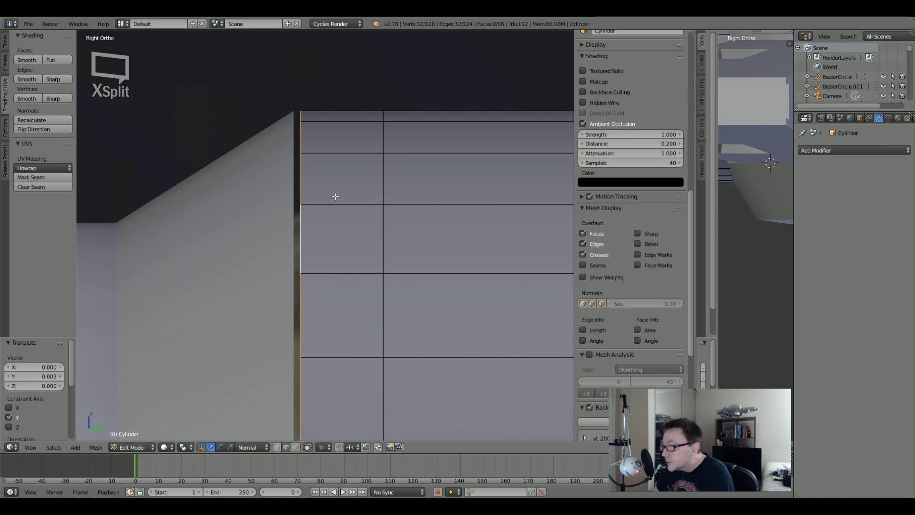
{"action": "right_click", "coordinate": [384, 184], "text": "alt"}
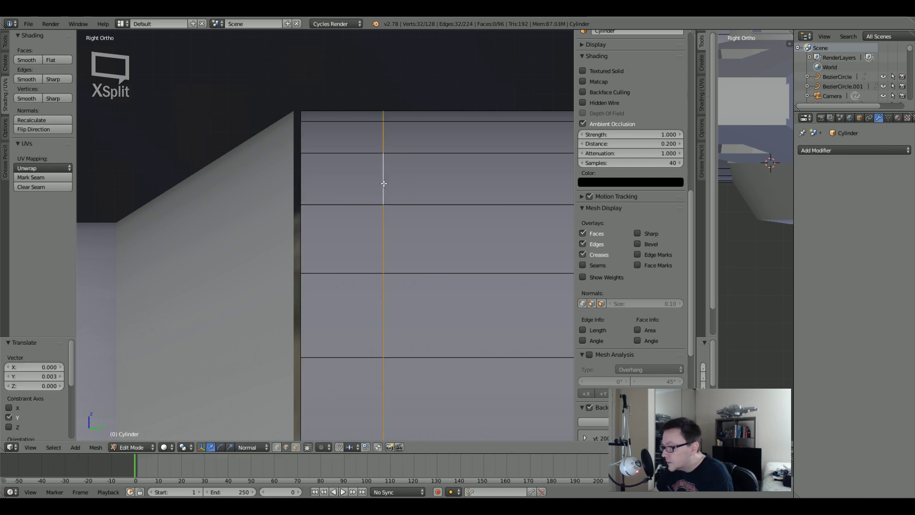
{"action": "key", "text": "g"}
{"action": "key", "text": "x"}
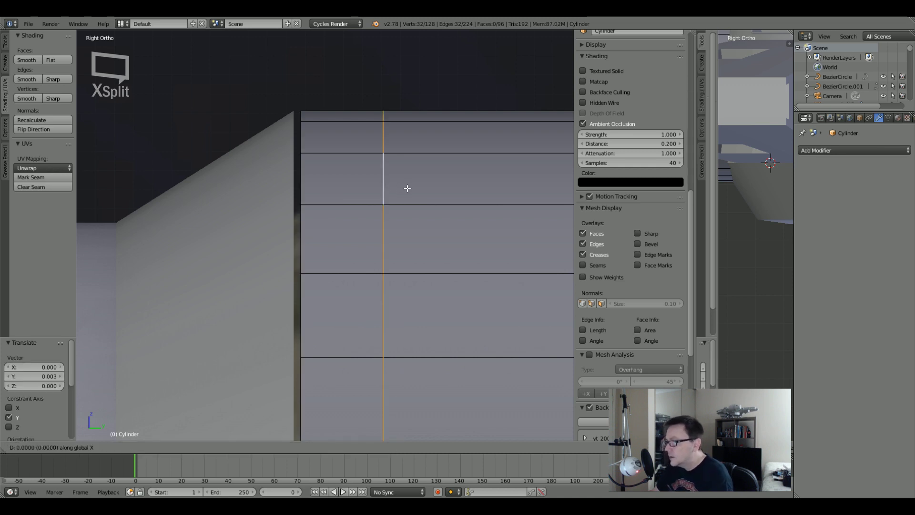
{"action": "key", "text": "Escape"}
{"action": "scroll", "coordinate": [403, 190], "scroll_direction": "down", "scroll_amount": 5}
{"action": "key", "text": "a"}
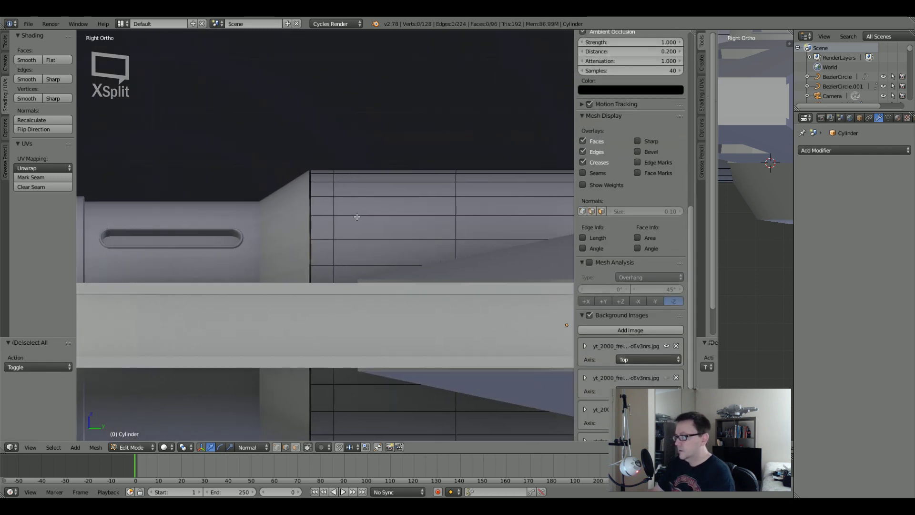
{"action": "right_click", "coordinate": [335, 208], "text": "alt"}
{"action": "key", "text": "g"}
{"action": "key", "text": "y"}
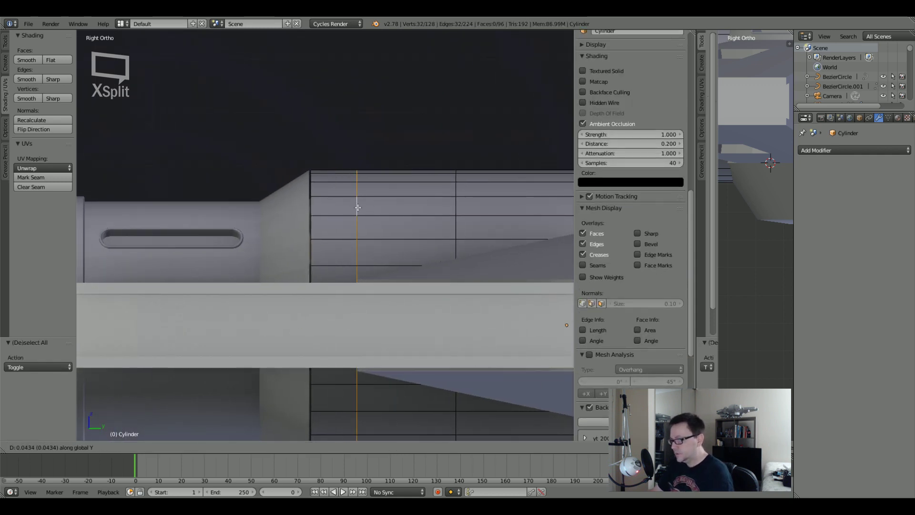
{"action": "left_click", "coordinate": [358, 208]}
Select the neck cylinder's edge loop nearest the cone and move it 0.224 along Y, close beside the next loop.
{"action": "scroll", "coordinate": [357, 209], "scroll_direction": "down", "scroll_amount": 5}
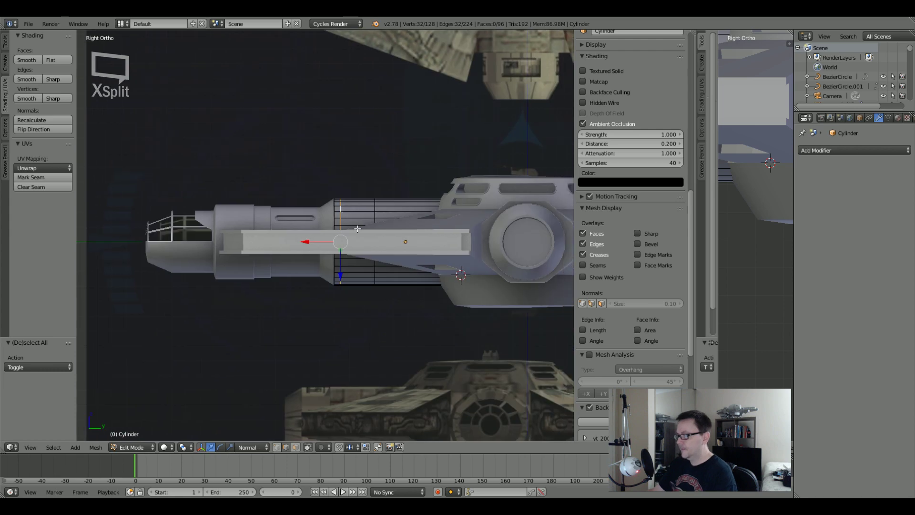
{"action": "middle_click_drag", "start_coordinate": [333, 252], "coordinate": [333, 278]}
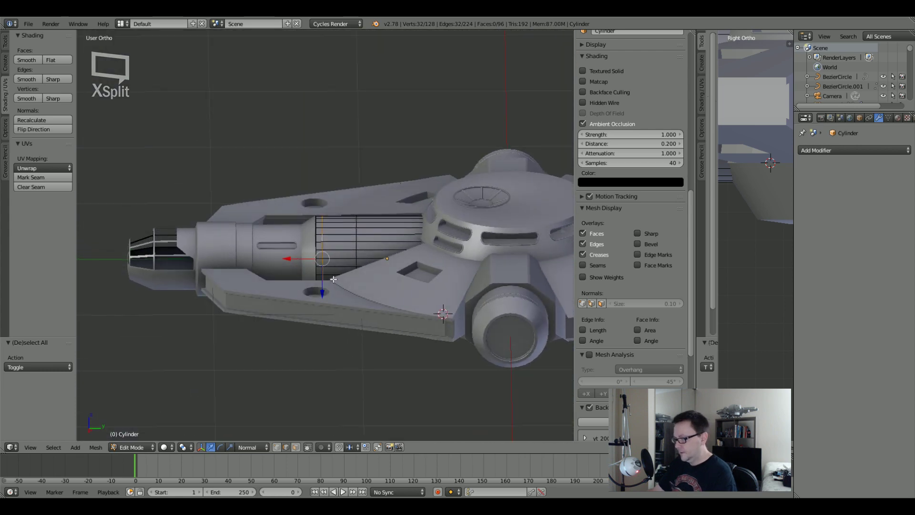
{"action": "scroll", "coordinate": [320, 246], "scroll_direction": "up", "scroll_amount": 6}
{"action": "right_click", "coordinate": [450, 235], "text": "alt"}
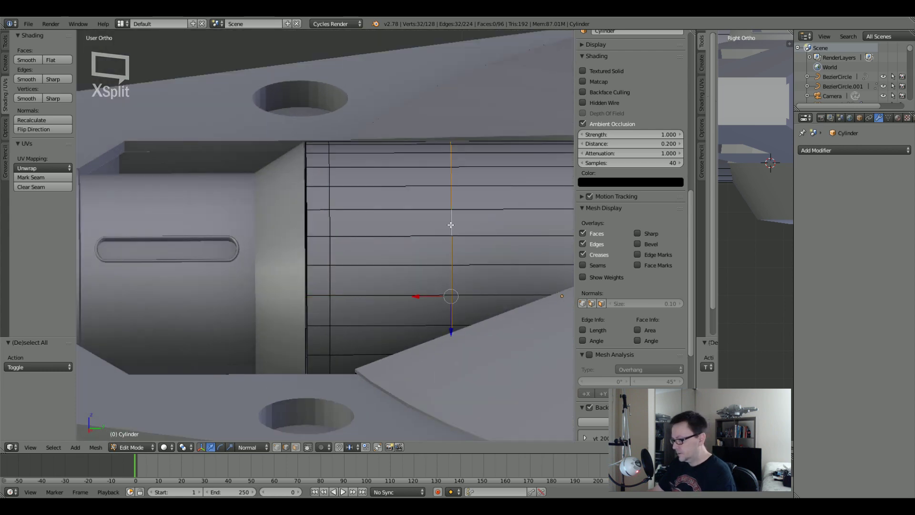
{"action": "right_click", "coordinate": [332, 229], "text": "alt"}
{"action": "key", "text": "g"}
{"action": "key", "text": "y"}
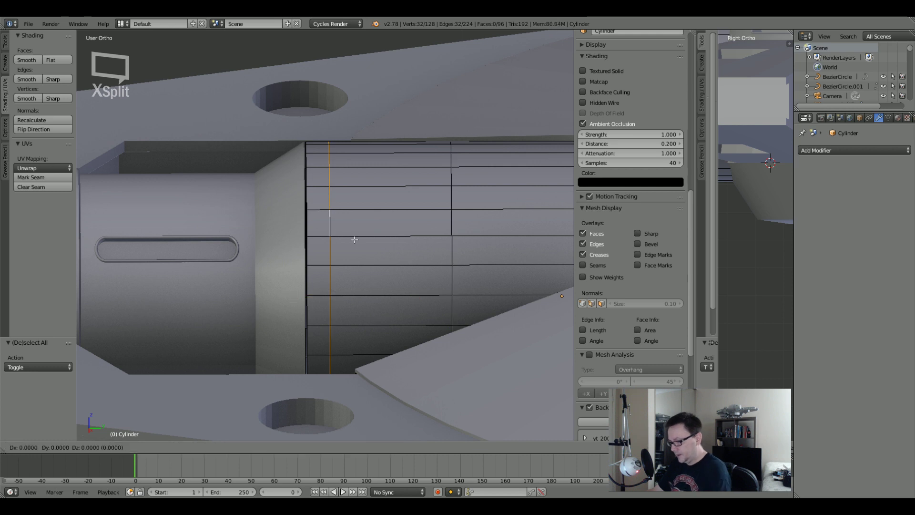
{"action": "left_click", "coordinate": [493, 244]}
In face select mode, select the ring of narrow faces between the two close edge loops around the neck cylinder.
{"action": "scroll", "coordinate": [493, 244], "scroll_direction": "down", "scroll_amount": 2}
{"action": "middle_click_drag", "start_coordinate": [492, 244], "coordinate": [477, 250]}
{"action": "scroll", "coordinate": [477, 250], "scroll_direction": "up", "scroll_amount": 3}
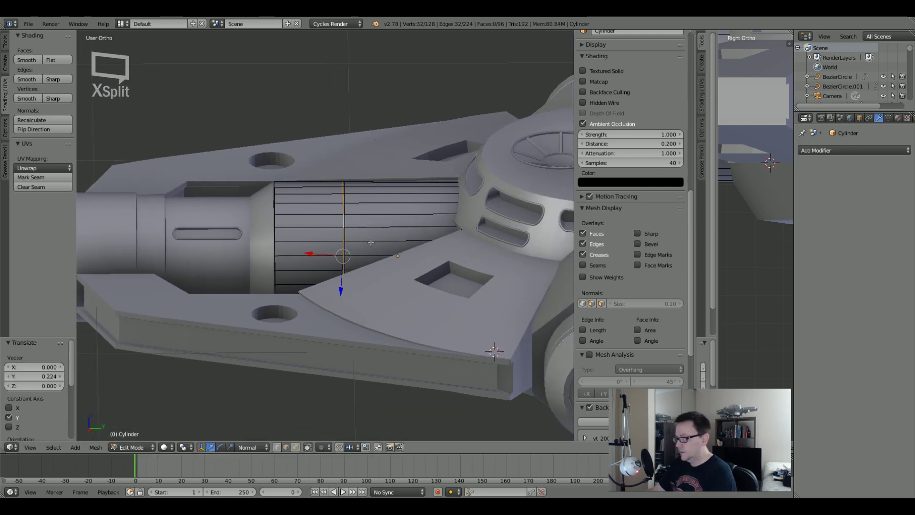
{"action": "middle_click_drag", "start_coordinate": [371, 242], "coordinate": [425, 245], "text": "shift"}
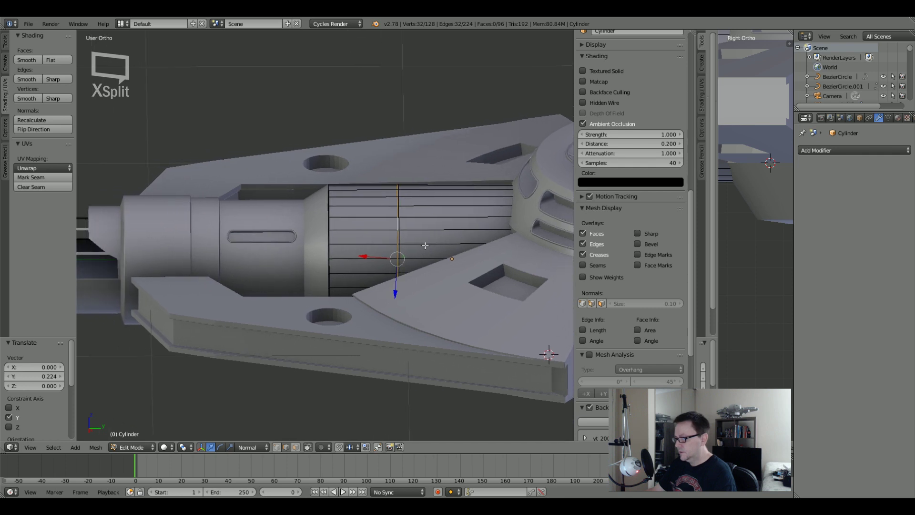
{"action": "scroll", "coordinate": [328, 240], "scroll_direction": "up", "scroll_amount": 4}
{"action": "middle_click_drag", "start_coordinate": [328, 239], "coordinate": [352, 239]}
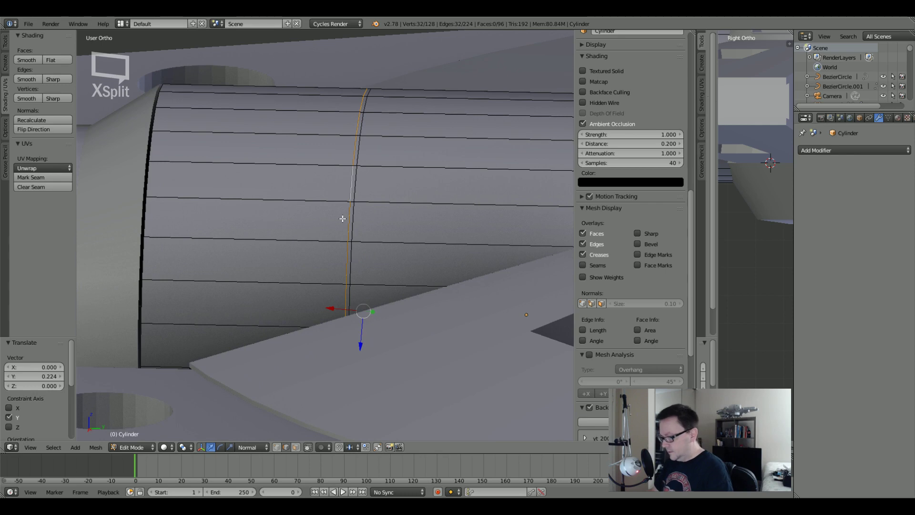
{"action": "left_click", "coordinate": [295, 447]}
{"action": "scroll", "coordinate": [357, 246], "scroll_direction": "up", "scroll_amount": 5}
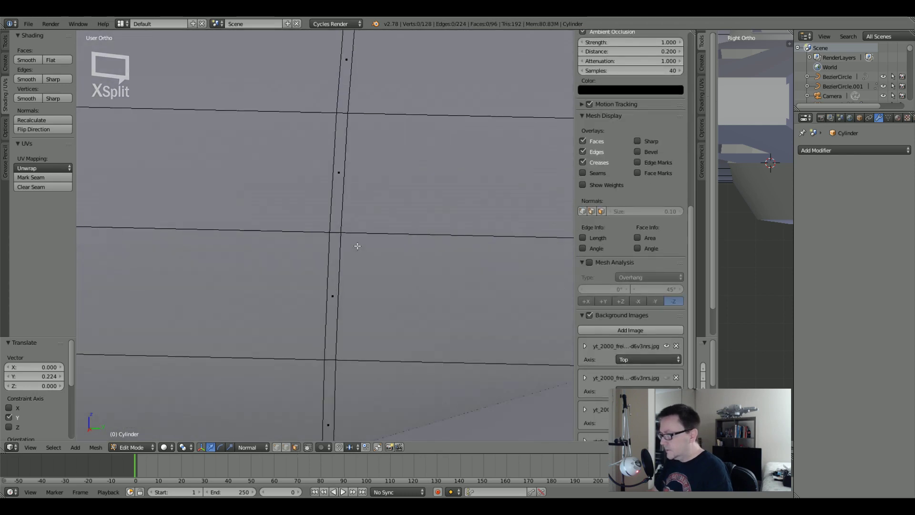
{"action": "right_click", "coordinate": [343, 113], "text": "alt"}
{"action": "scroll", "coordinate": [341, 167], "scroll_direction": "down", "scroll_amount": 6}
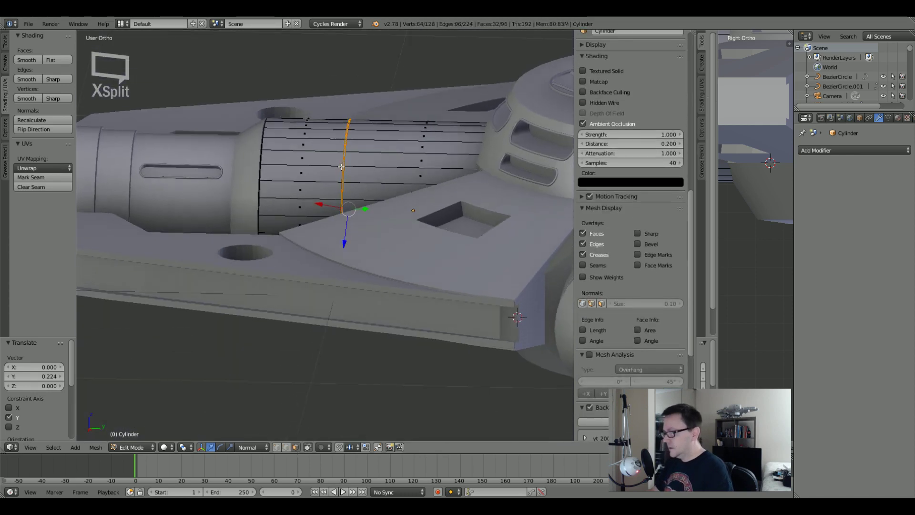
{"action": "scroll", "coordinate": [341, 166], "scroll_direction": "up", "scroll_amount": 8}
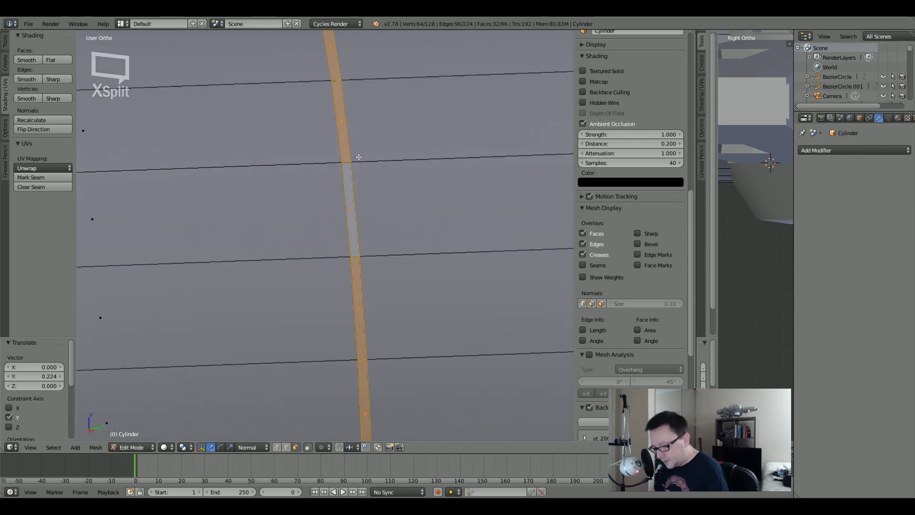
Extrude the narrow face ring in place and shrink it inward by 0.005 to form a recessed groove.
{"action": "middle_click_drag", "start_coordinate": [375, 157], "coordinate": [357, 276]}
{"action": "key", "text": "e"}
{"action": "key", "text": "Escape"}
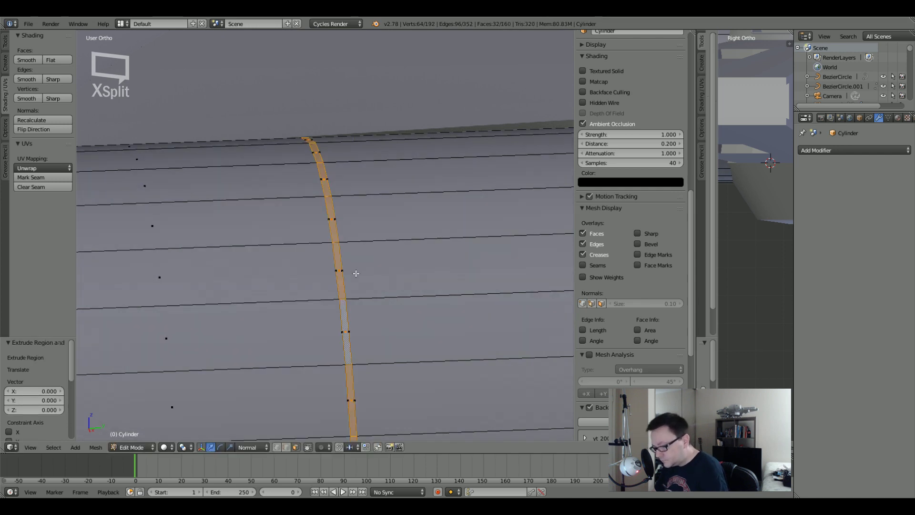
{"action": "key", "text": "alt+s"}
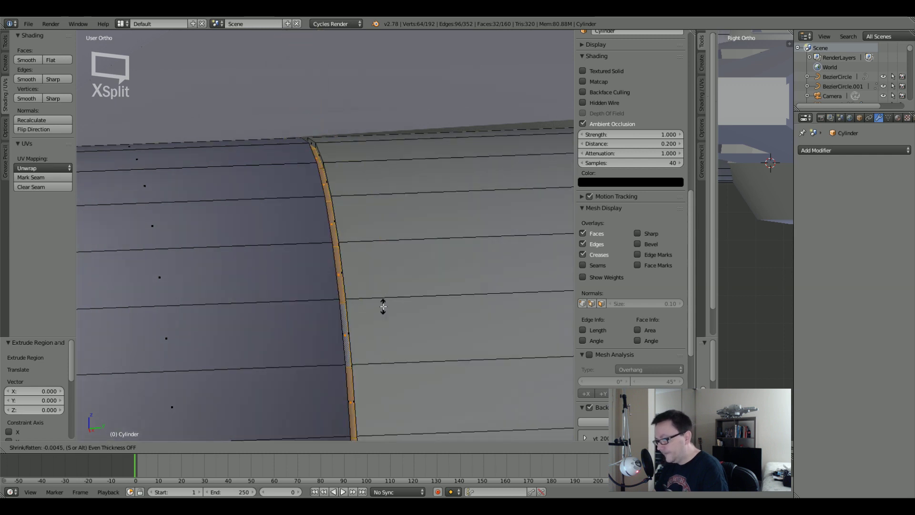
{"action": "left_click", "coordinate": [383, 305]}
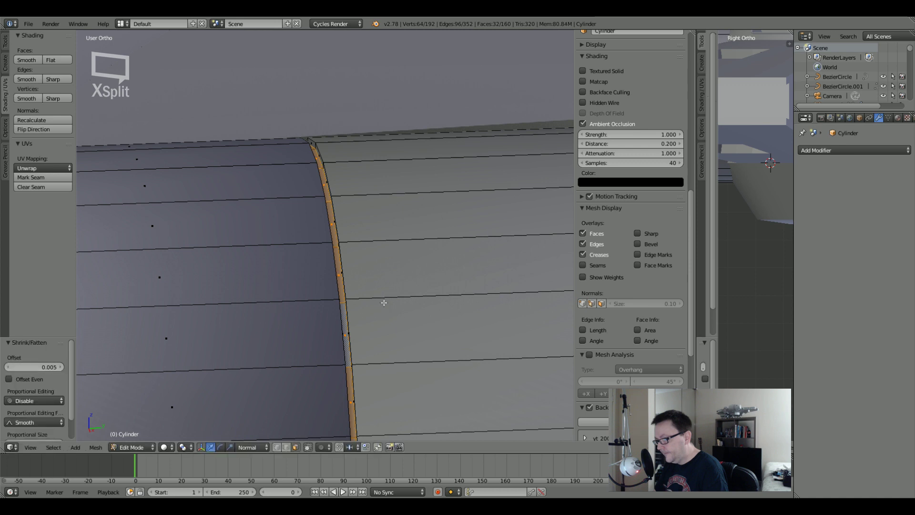
Select the groove's two outer rim edge loops, bevel them by about 0.0017 with one segment, and leave Edit Mode.
{"action": "middle_click_drag", "start_coordinate": [381, 302], "coordinate": [358, 279]}
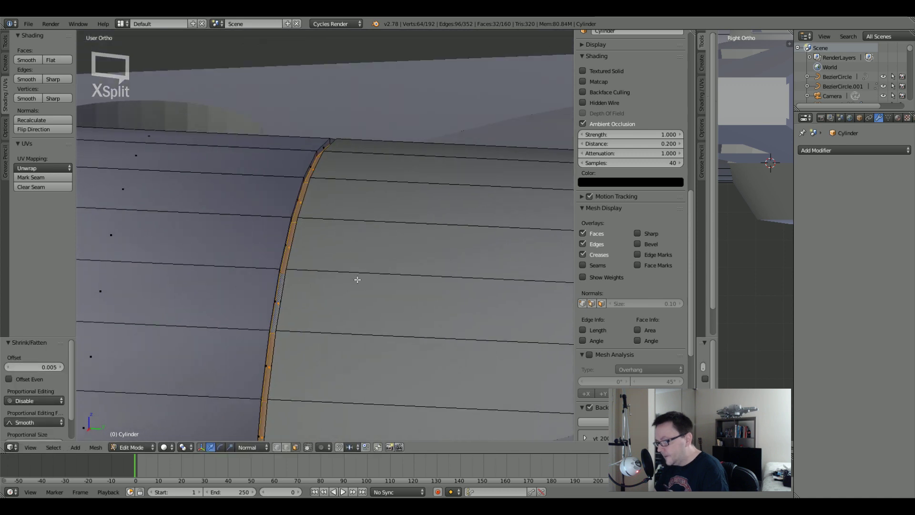
{"action": "left_click", "coordinate": [295, 447]}
{"action": "scroll", "coordinate": [286, 265], "scroll_direction": "up", "scroll_amount": 3}
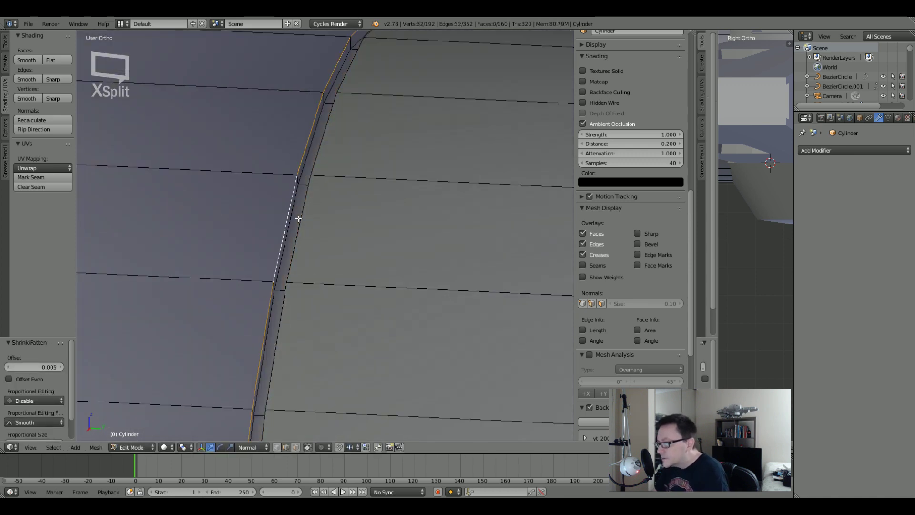
{"action": "left_click", "coordinate": [304, 216], "text": "alt"}
{"action": "key", "text": "ctrl+b"}
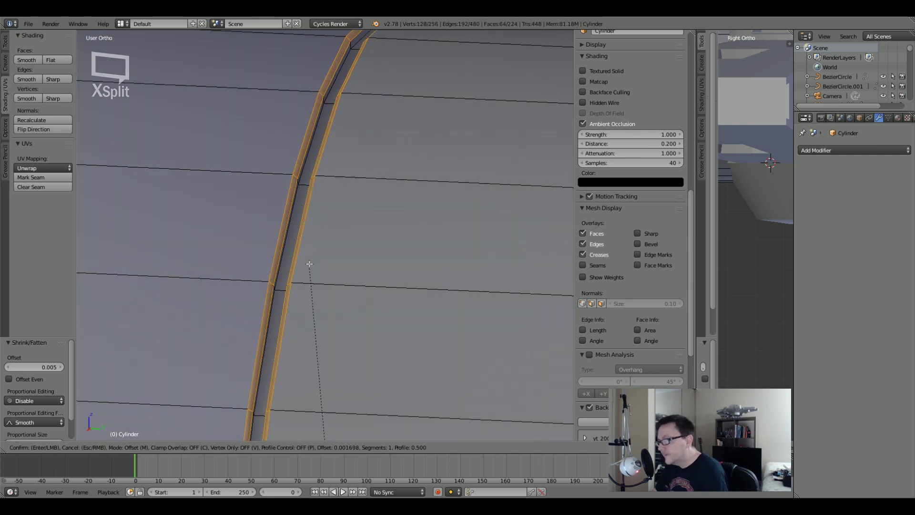
{"action": "left_click", "coordinate": [308, 262]}
{"action": "key", "text": "a"}
{"action": "key", "text": "Tab"}
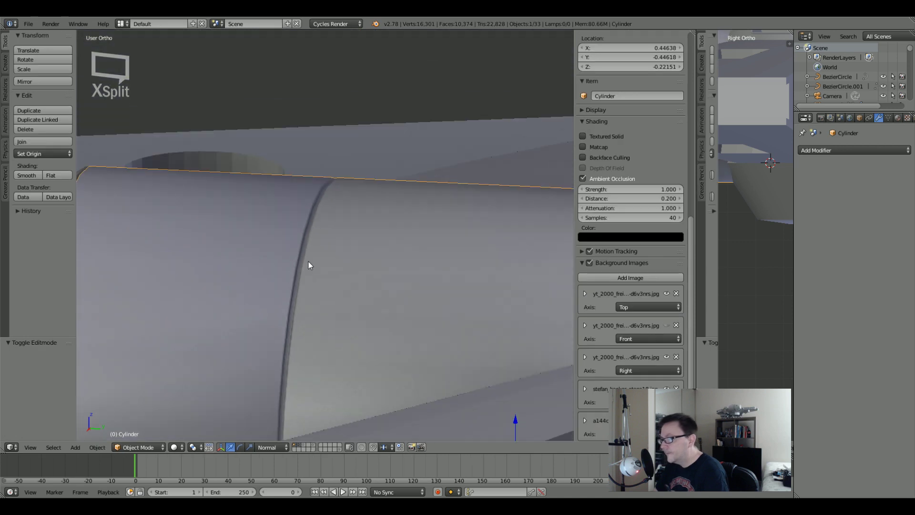
Add an Edge Split modifier to the neck cylinder.
{"action": "left_click", "coordinate": [825, 150]}
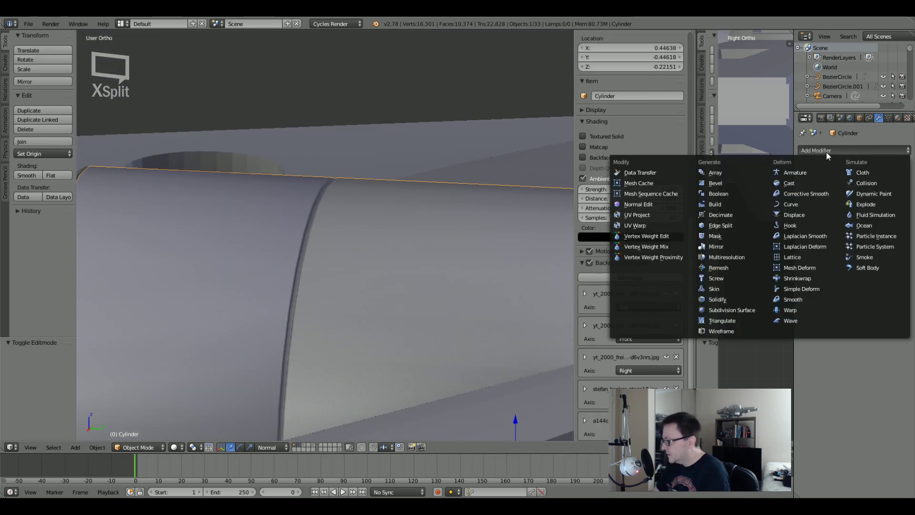
{"action": "left_click", "coordinate": [740, 225]}
{"action": "scroll", "coordinate": [548, 231], "scroll_direction": "down", "scroll_amount": 3}
{"action": "scroll", "coordinate": [356, 233], "scroll_direction": "up", "scroll_amount": 2}
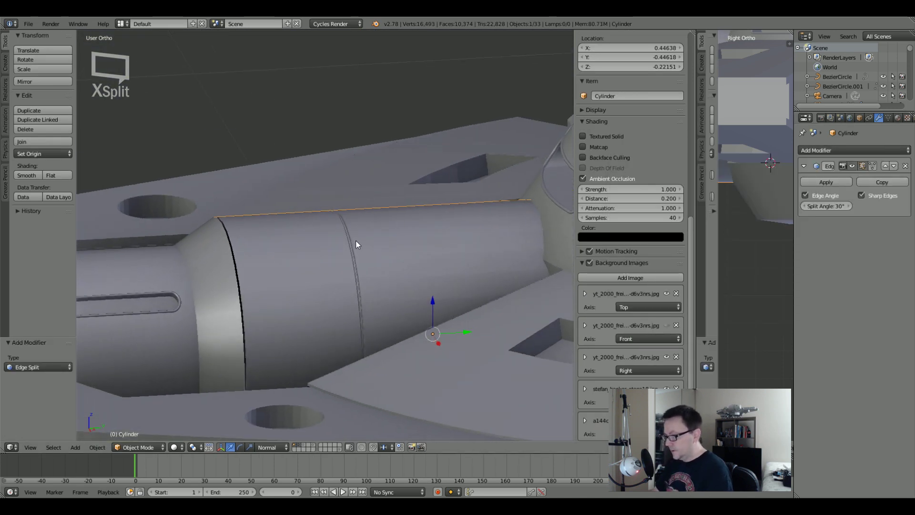
{"action": "scroll", "coordinate": [355, 240], "scroll_direction": "down", "scroll_amount": 5}
{"action": "middle_click_drag", "start_coordinate": [353, 245], "coordinate": [311, 236]}
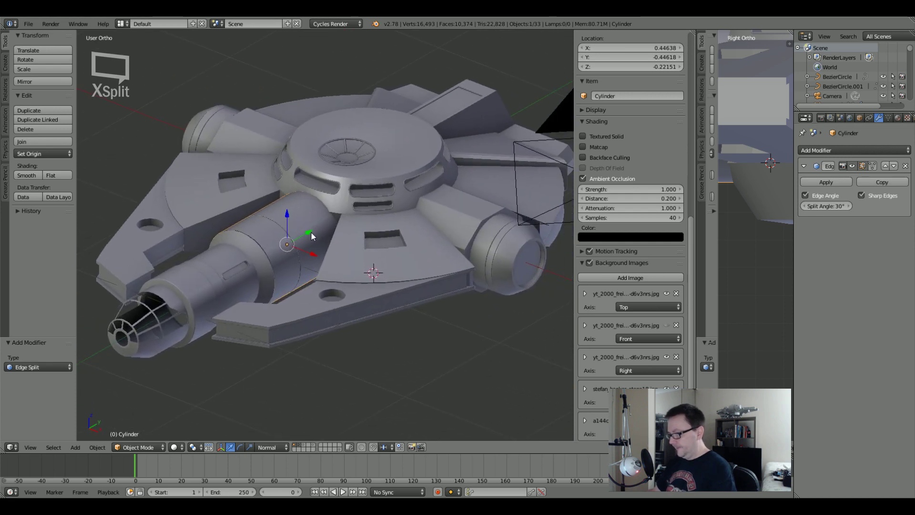
{"action": "scroll", "coordinate": [265, 256], "scroll_direction": "up", "scroll_amount": 5}
{"action": "right_click", "coordinate": [264, 241]}
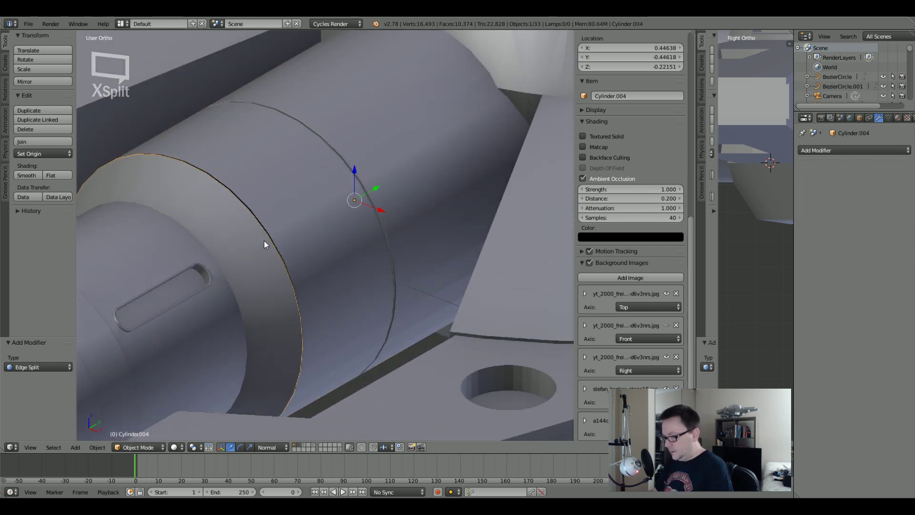
{"action": "key", "text": "Tab"}
{"action": "mouse_move", "coordinate": [279, 239]}
{"action": "middle_mouse_down"}
{"action": "mouse_move", "coordinate": [212, 232]}
{"action": "mouse_move", "coordinate": [296, 234]}
{"action": "middle_mouse_up"}
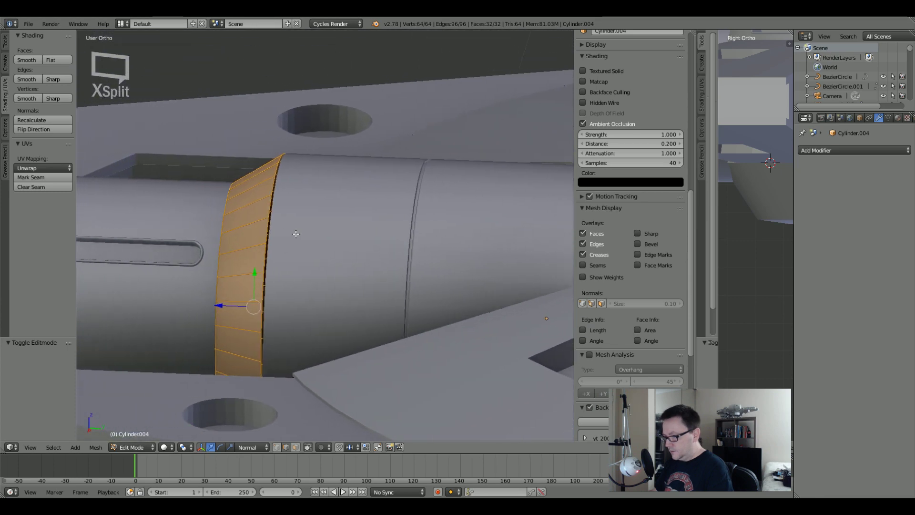
{"action": "scroll", "coordinate": [266, 232], "scroll_direction": "up", "scroll_amount": 4}
{"action": "right_click", "coordinate": [347, 206], "text": "alt"}
{"action": "middle_click_drag", "start_coordinate": [347, 204], "coordinate": [377, 202]}
{"action": "scroll", "coordinate": [347, 241], "scroll_direction": "down", "scroll_amount": 4}
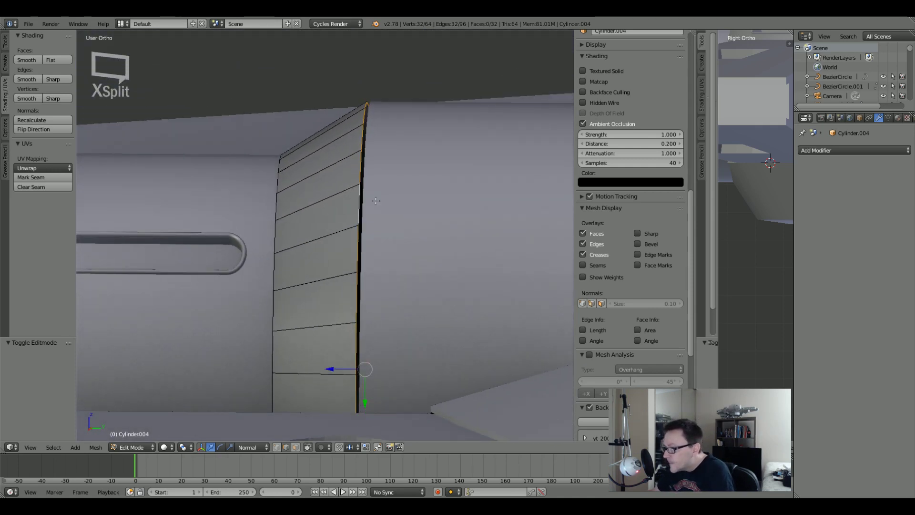
{"action": "scroll", "coordinate": [376, 201], "scroll_direction": "up", "scroll_amount": 5}
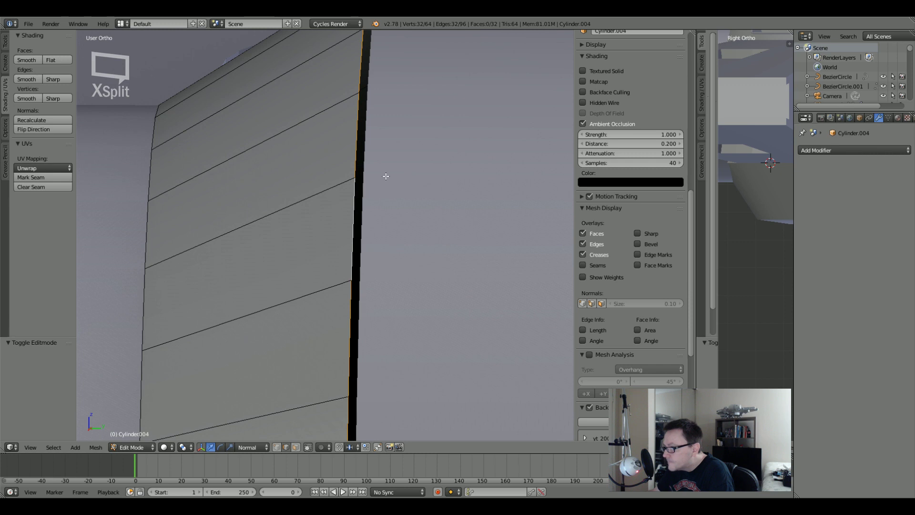
{"action": "middle_click_drag", "start_coordinate": [394, 146], "coordinate": [402, 149]}
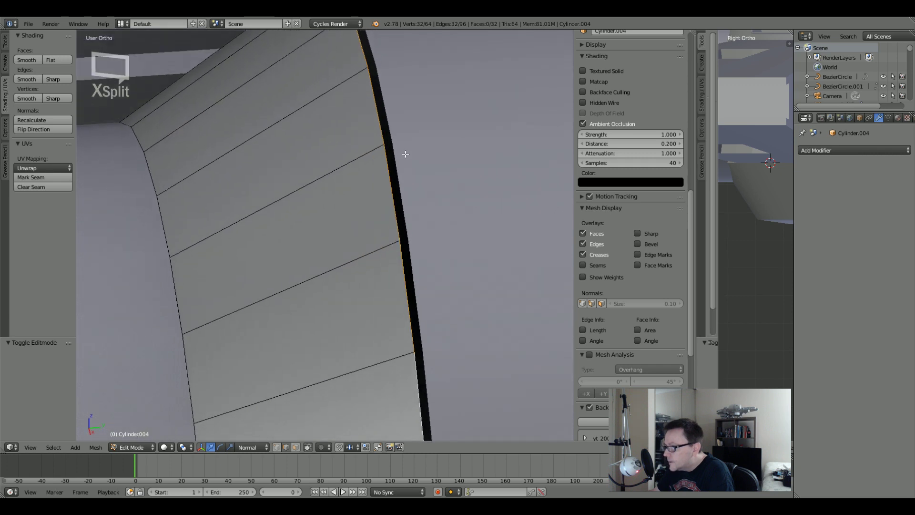
{"action": "key", "text": "Tab"}
Open the neck cylinder's mesh in Edit Mode and select its open edge loop facing the cone.
{"action": "right_click", "coordinate": [396, 150]}
{"action": "key", "text": "Tab"}
{"action": "right_click", "coordinate": [395, 151]}
{"action": "right_click", "coordinate": [395, 151], "text": "alt"}
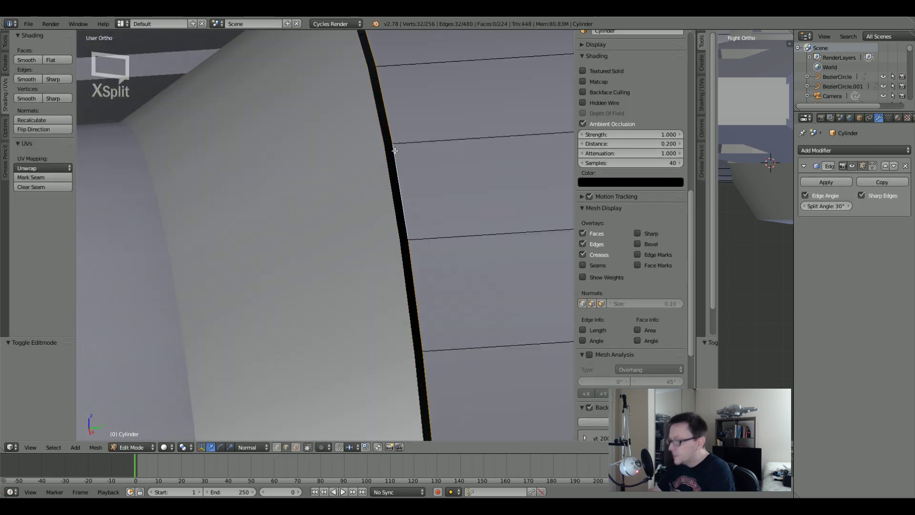
{"action": "scroll", "coordinate": [400, 163], "scroll_direction": "down", "scroll_amount": 2}
{"action": "scroll", "coordinate": [402, 148], "scroll_direction": "up", "scroll_amount": 1}
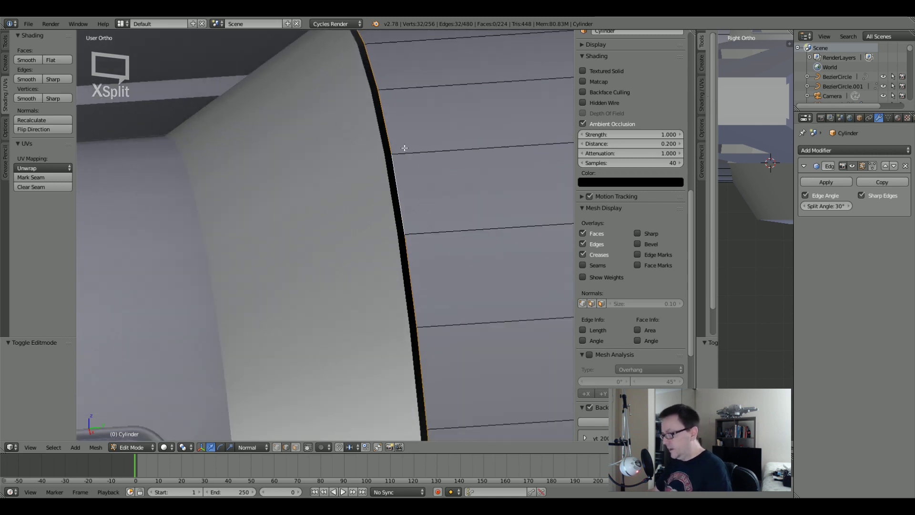
Extrude the neck cylinder's end edge loop in place and scale the new loop inward to 0.985.
{"action": "key", "text": "e"}
{"action": "right_click", "coordinate": [413, 124]}
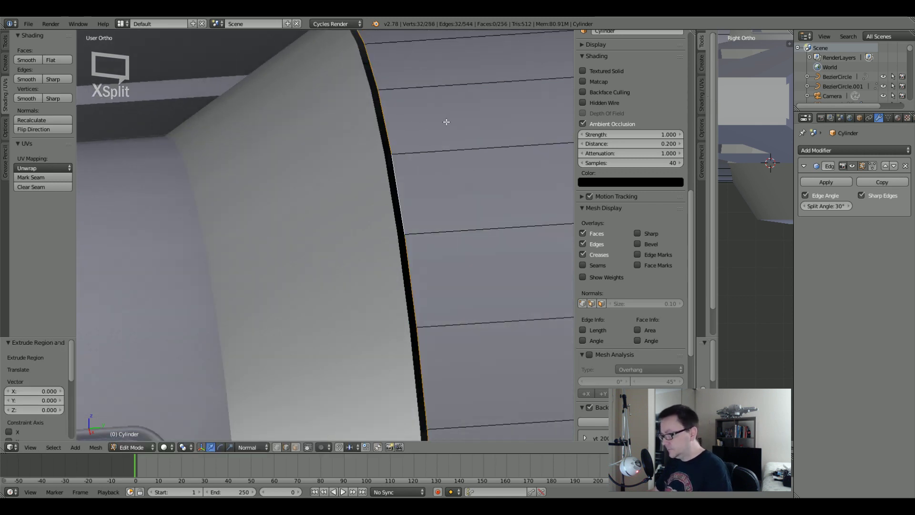
{"action": "key", "text": "s"}
{"action": "right_click", "coordinate": [436, 133]}
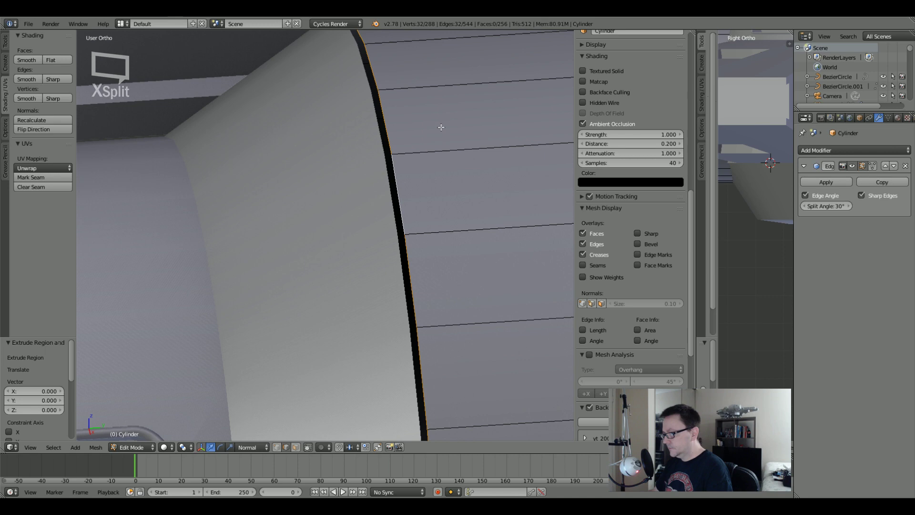
{"action": "key", "text": "KP_1"}
{"action": "scroll", "coordinate": [440, 111], "scroll_direction": "down", "scroll_amount": 1}
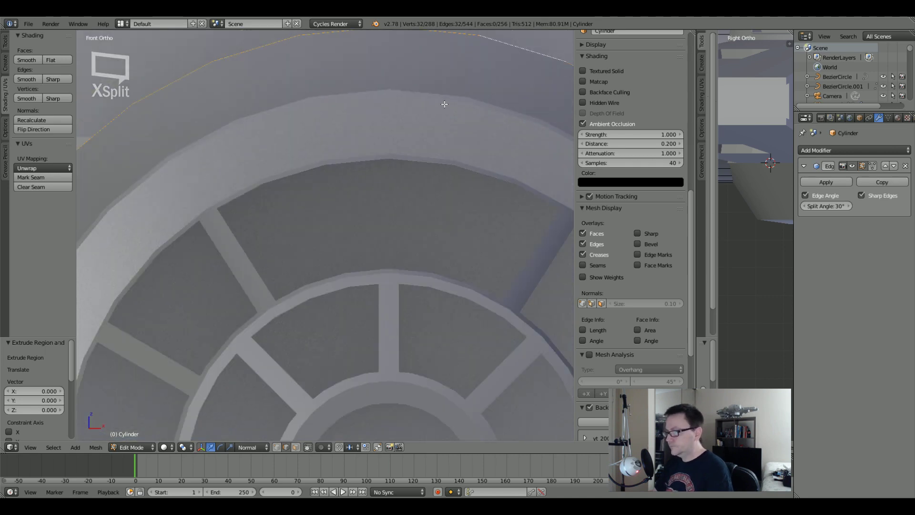
{"action": "middle_click_drag", "start_coordinate": [454, 100], "coordinate": [432, 145], "text": "shift"}
{"action": "key", "text": "z"}
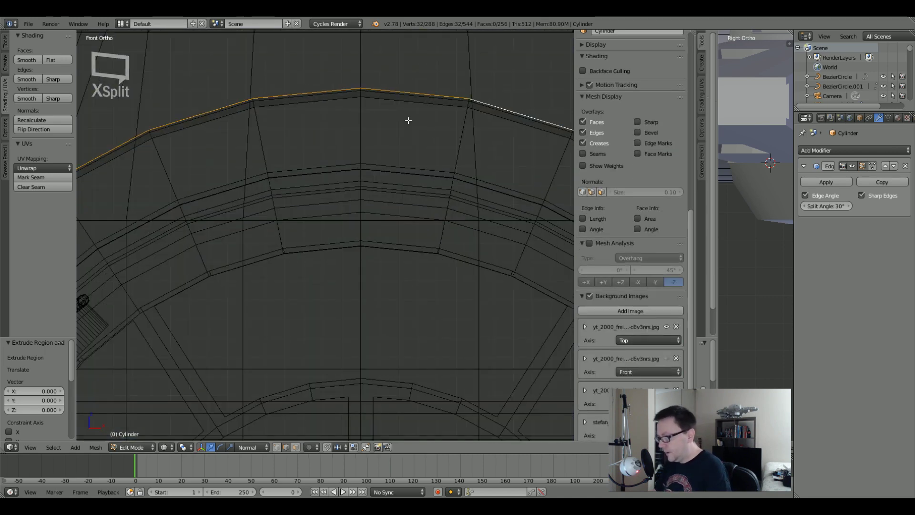
{"action": "key", "text": "s"}
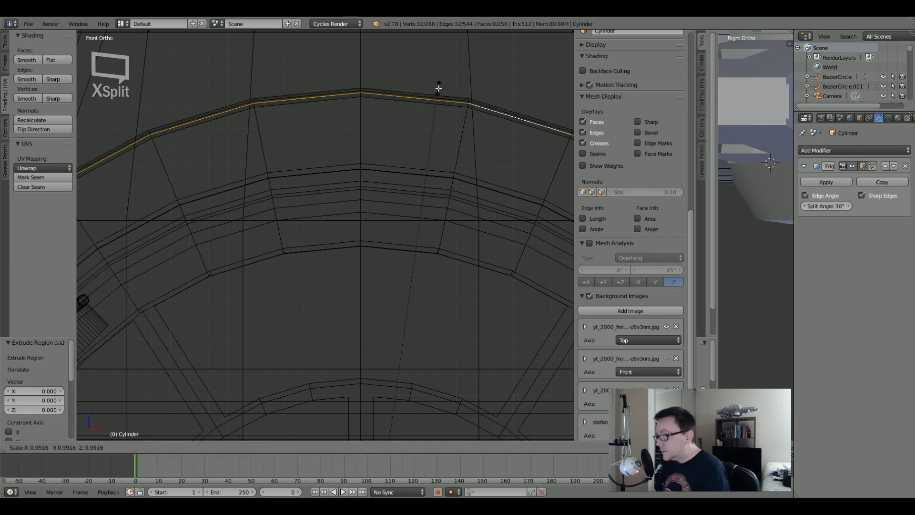
{"action": "left_click", "coordinate": [436, 115]}
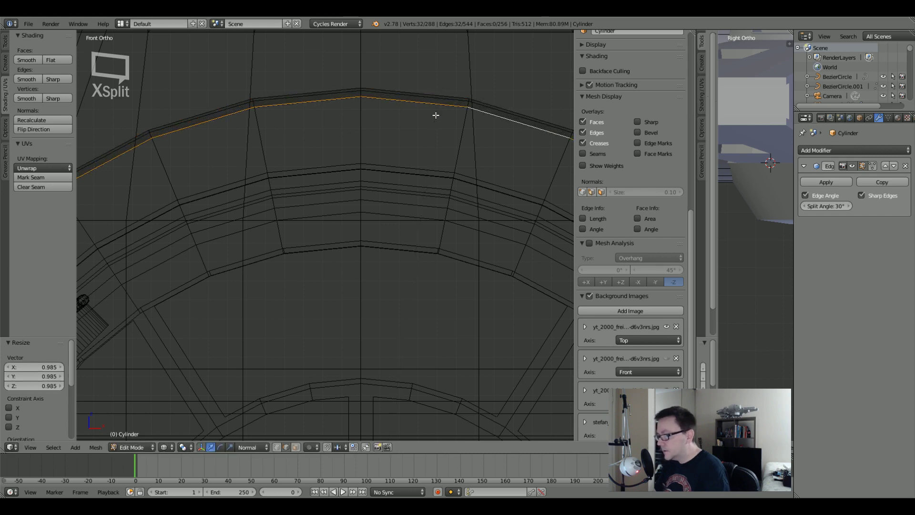
Extrude the inner edge loop again and move it -0.004 along Y to bridge the gap to the cone.
{"action": "middle_click_drag", "start_coordinate": [436, 115], "coordinate": [365, 123]}
{"action": "key", "text": "z"}
{"action": "key", "text": "KP_3"}
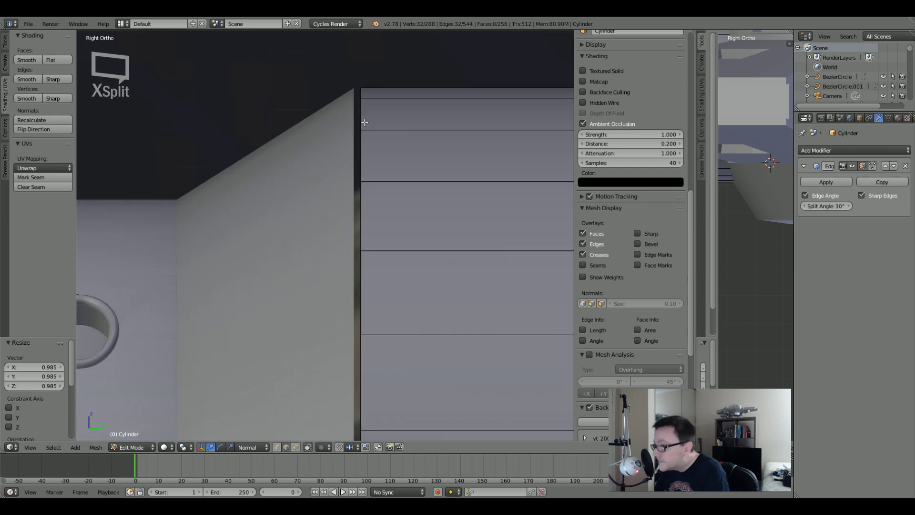
{"action": "key", "text": "e"}
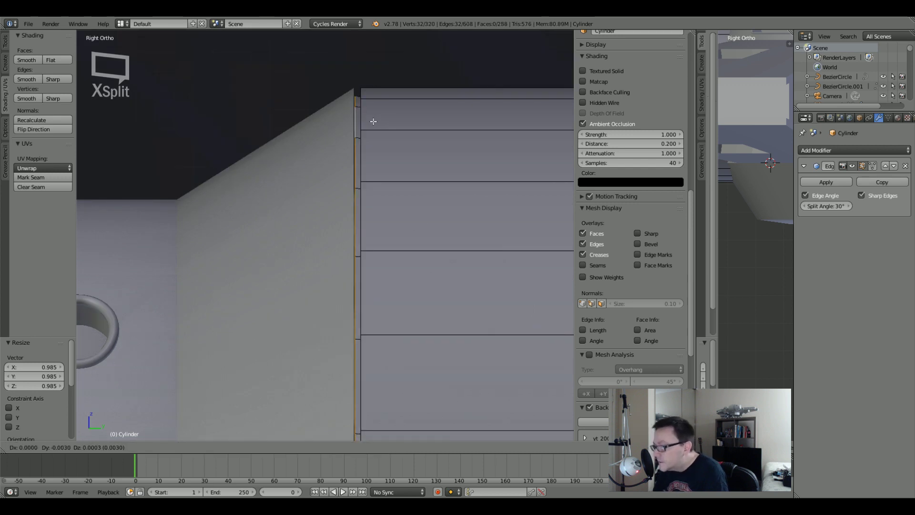
{"action": "right_click", "coordinate": [377, 120]}
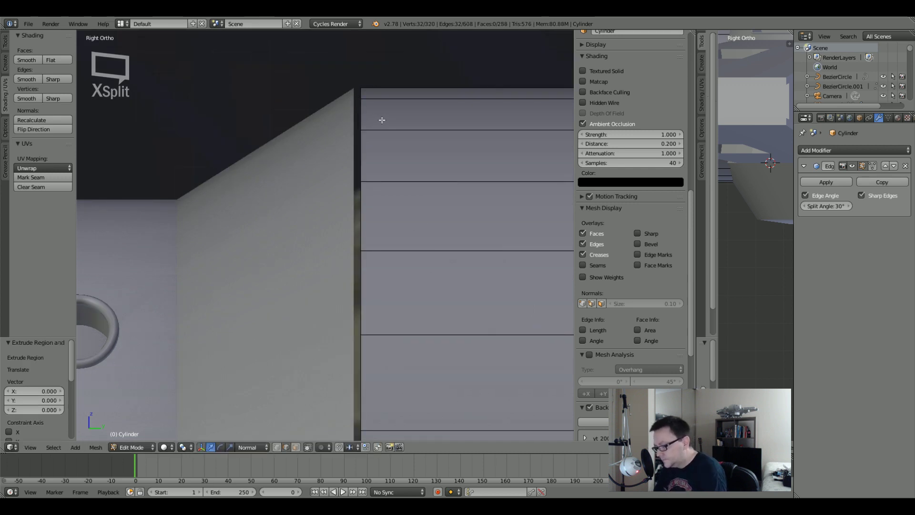
{"action": "key", "text": "g"}
{"action": "key", "text": "y"}
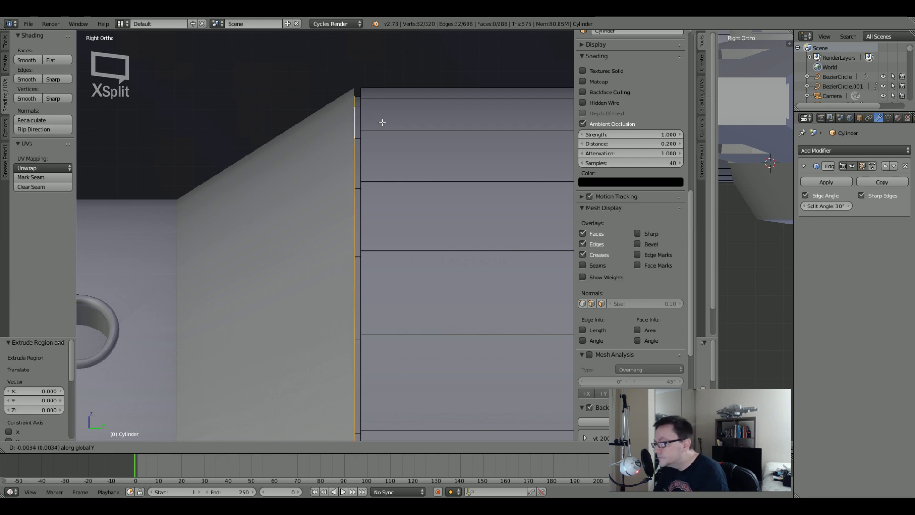
{"action": "left_click", "coordinate": [366, 124]}
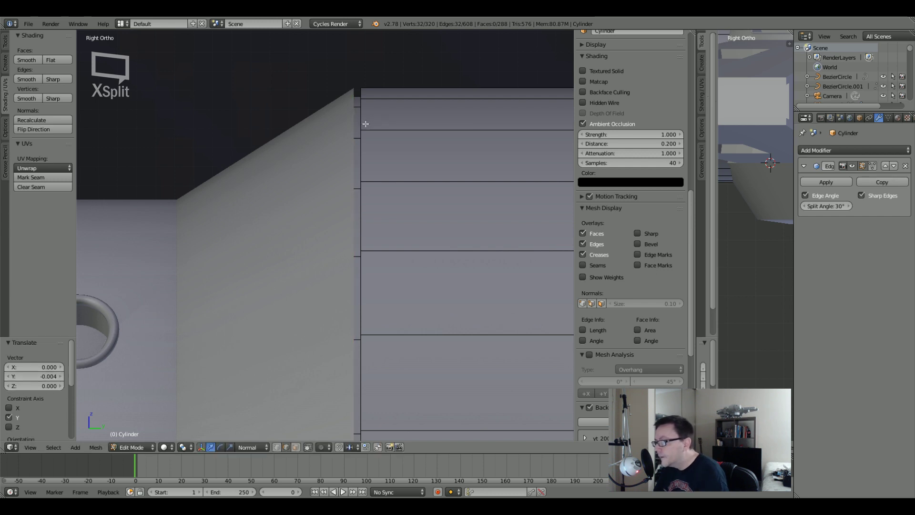
Extrude the cone's edge loop facing the neck cylinder in place and scale the new loop inward to 0.985.
{"action": "key", "text": "Tab"}
{"action": "right_click", "coordinate": [347, 112]}
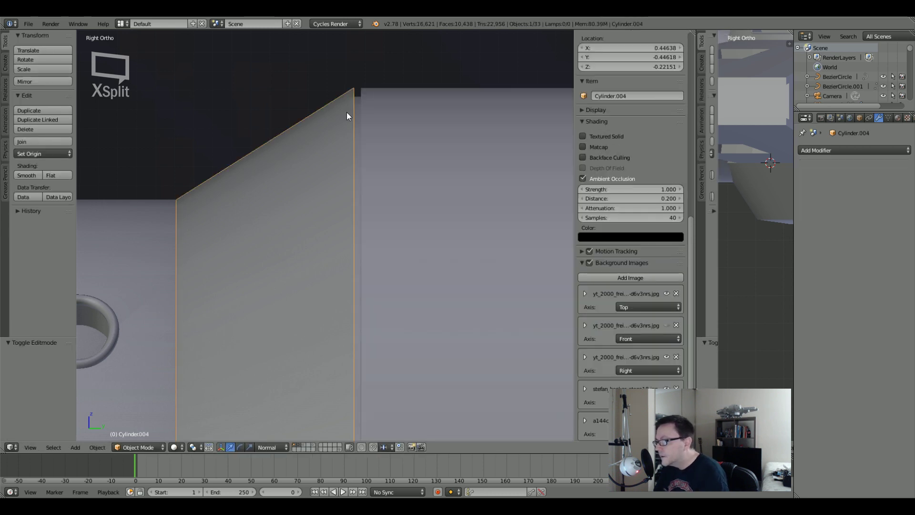
{"action": "middle_click_drag", "start_coordinate": [347, 112], "coordinate": [354, 114]}
{"action": "key", "text": "Tab"}
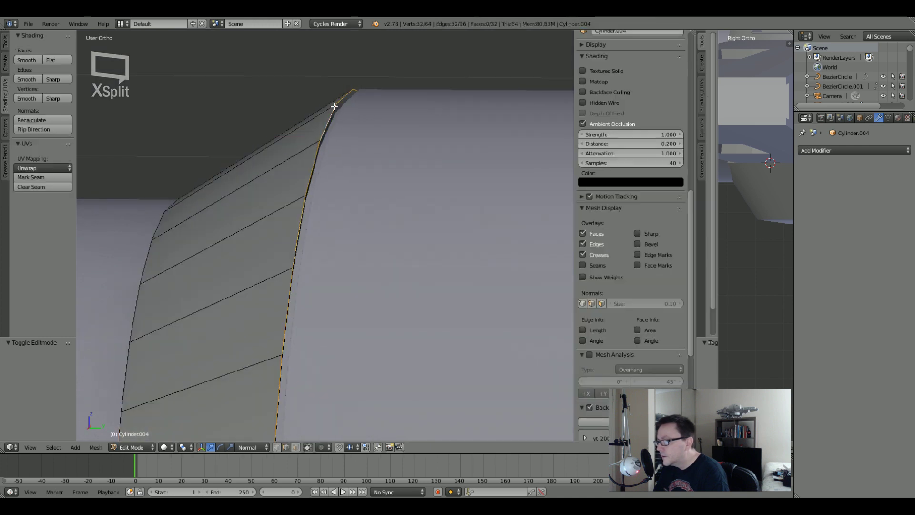
{"action": "key", "text": "KP_1"}
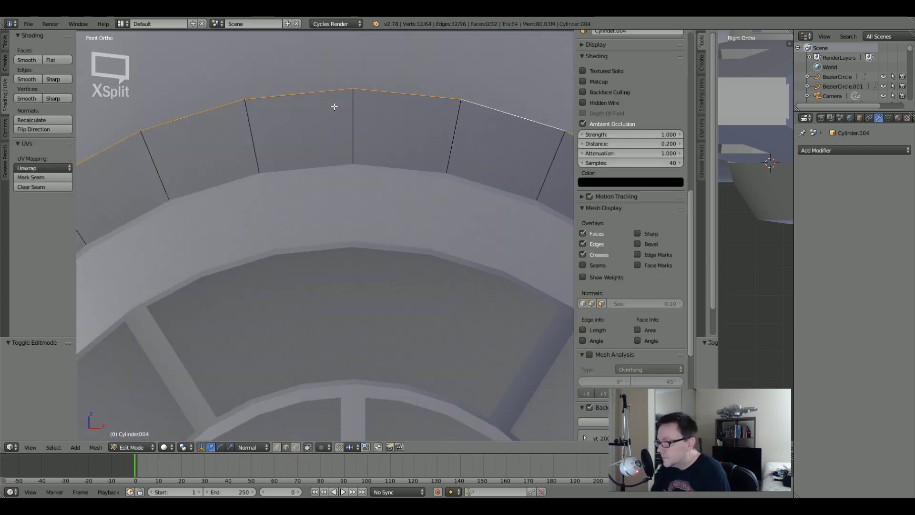
{"action": "key", "text": "z"}
{"action": "key", "text": "e"}
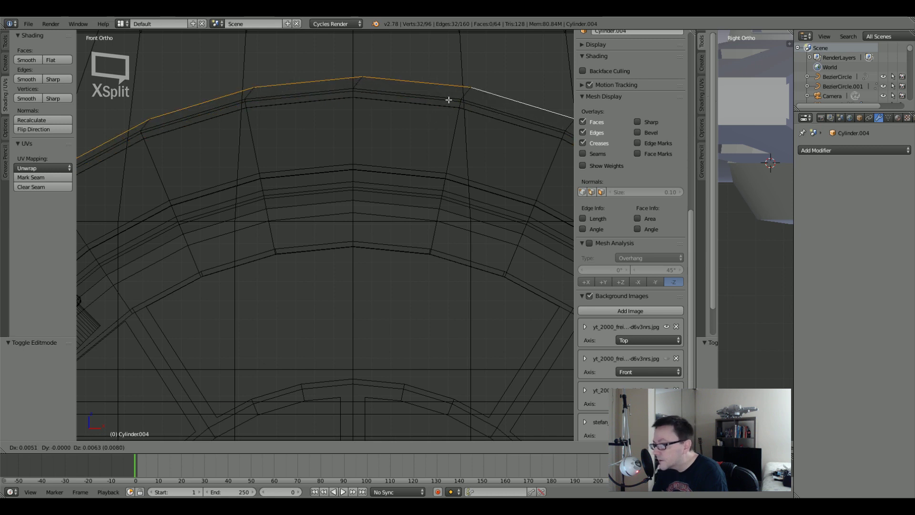
{"action": "left_click", "coordinate": [449, 97]}
{"action": "key", "text": "s"}
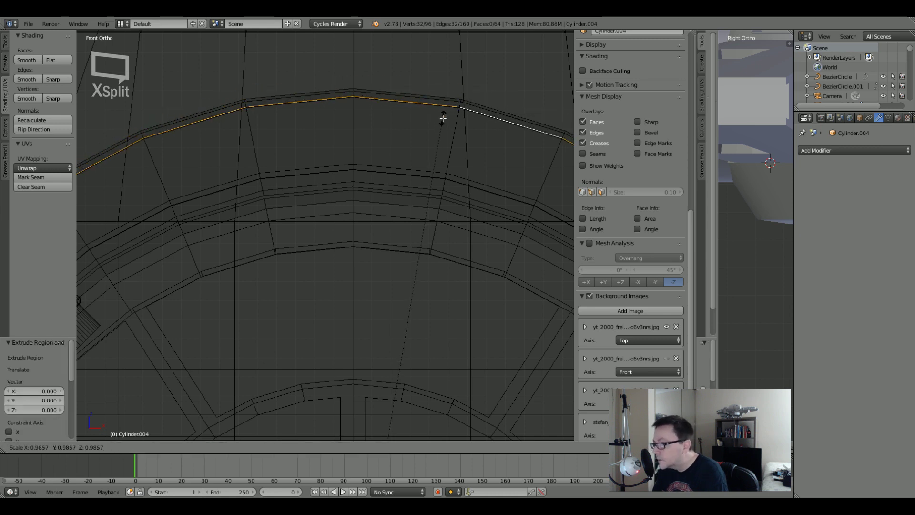
{"action": "left_click", "coordinate": [442, 119]}
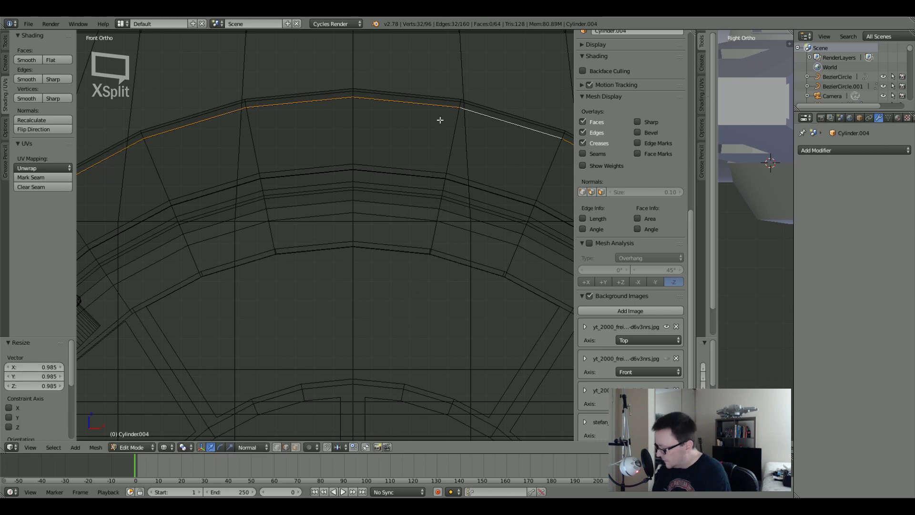
Bevel the cone's outer rim edge facing the neck cylinder with an offset of about 0.002.
{"action": "key", "text": "KP_3"}
{"action": "key", "text": "z"}
{"action": "mouse_move", "coordinate": [445, 127]}
{"action": "middle_mouse_down"}
{"action": "mouse_move", "coordinate": [398, 131]}
{"action": "mouse_move", "coordinate": [402, 139]}
{"action": "middle_mouse_up"}
{"action": "scroll", "coordinate": [337, 127], "scroll_direction": "up", "scroll_amount": 3}
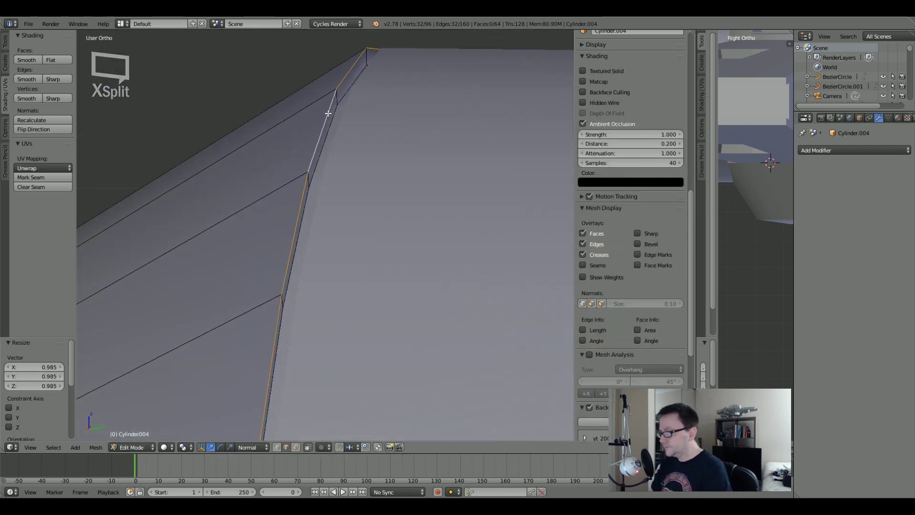
{"action": "middle_click_drag", "start_coordinate": [359, 116], "coordinate": [387, 109]}
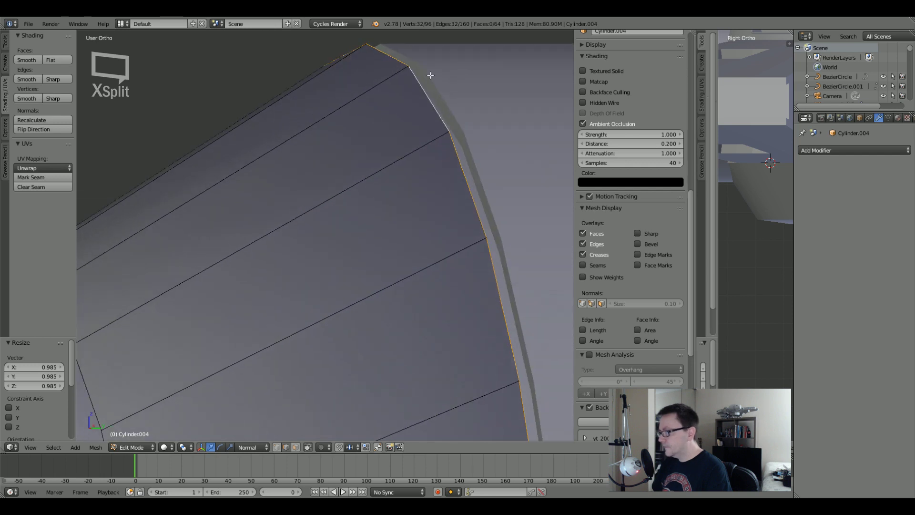
{"action": "middle_click_drag", "start_coordinate": [430, 75], "coordinate": [405, 91]}
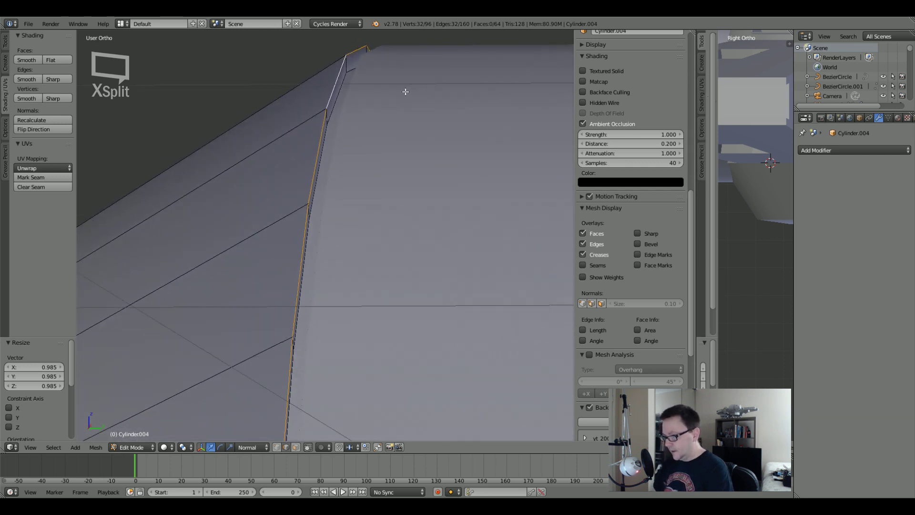
{"action": "key", "text": "ctrl+b"}
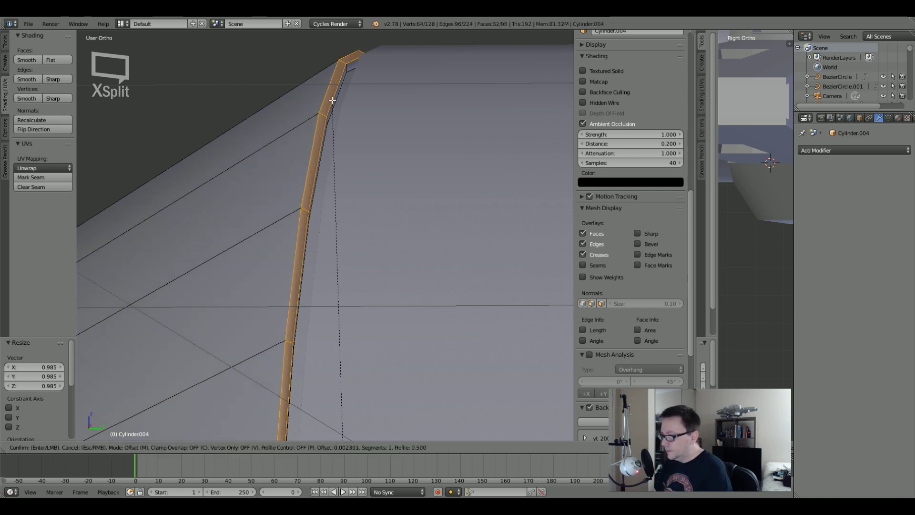
{"action": "left_click", "coordinate": [332, 102]}
Open the neck cylinder's mesh and bevel its outer edge loop facing the cone with an offset of 0.001.
{"action": "middle_click_drag", "start_coordinate": [363, 105], "coordinate": [402, 94]}
{"action": "key", "text": "Tab"}
{"action": "right_click", "coordinate": [392, 75]}
{"action": "key", "text": "Tab"}
{"action": "right_click", "coordinate": [389, 76], "text": "alt"}
{"action": "key", "text": "ctrl+b"}
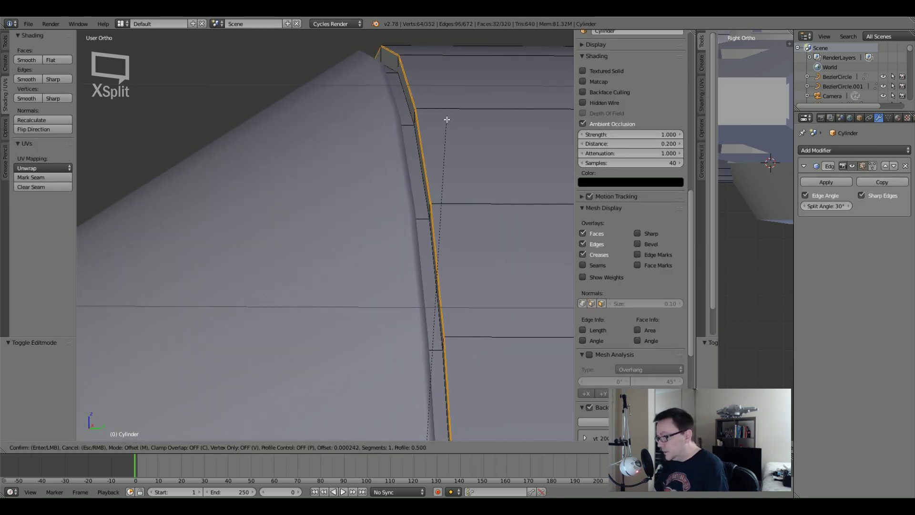
{"action": "left_click", "coordinate": [447, 116]}
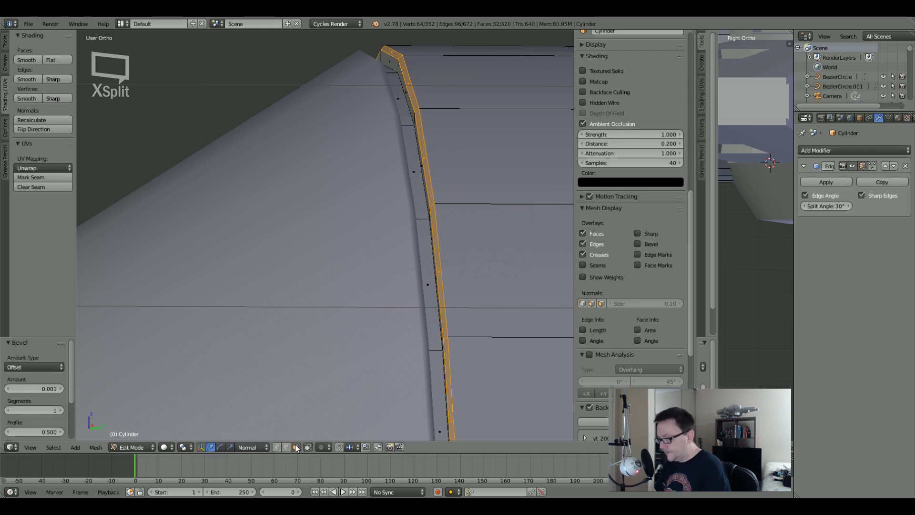
Select the face loops lining the neck cylinder's end facing the cone and check them in wireframe.
{"action": "right_click", "coordinate": [399, 65], "text": "alt"}
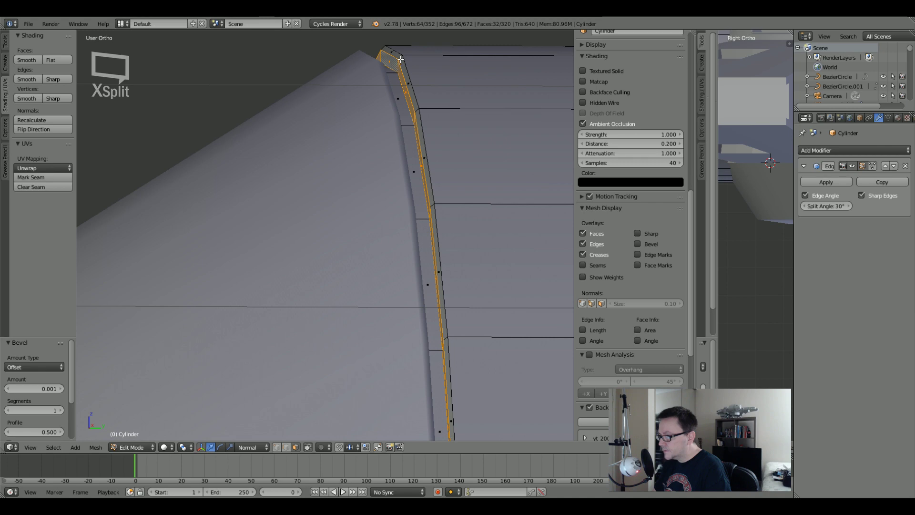
{"action": "right_click", "coordinate": [403, 61], "text": "shift"}
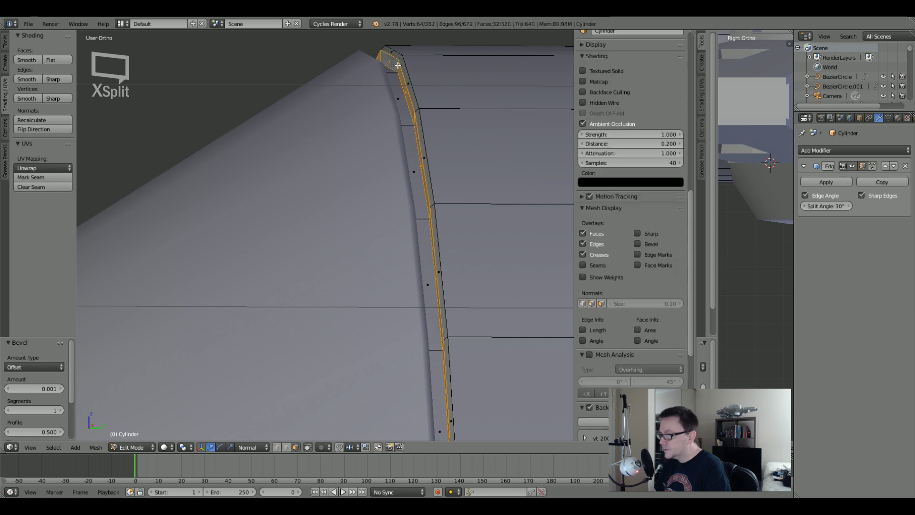
{"action": "right_click", "coordinate": [400, 72], "text": "alt+shift"}
{"action": "scroll", "coordinate": [402, 80], "scroll_direction": "down", "scroll_amount": 3}
{"action": "key", "text": "z"}
{"action": "scroll", "coordinate": [401, 80], "scroll_direction": "down", "scroll_amount": 6}
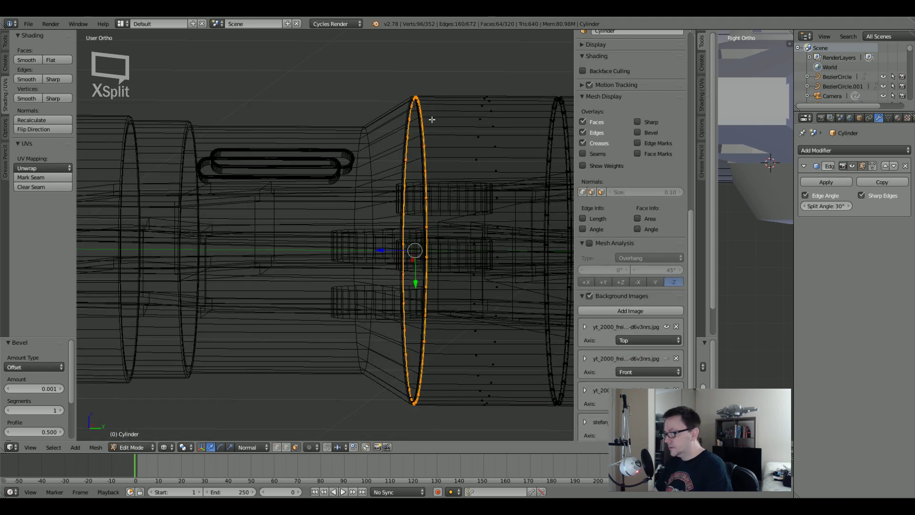
{"action": "key", "text": "z"}
{"action": "key", "text": "Tab"}
Deselect everything and examine the cockpit's cylinders and the seams between them.
{"action": "scroll", "coordinate": [432, 123], "scroll_direction": "down", "scroll_amount": 3}
{"action": "middle_click_drag", "start_coordinate": [434, 137], "coordinate": [415, 190]}
{"action": "scroll", "coordinate": [433, 170], "scroll_direction": "up", "scroll_amount": 2}
{"action": "scroll", "coordinate": [425, 178], "scroll_direction": "down", "scroll_amount": 2}
{"action": "key", "text": "a"}
{"action": "scroll", "coordinate": [324, 184], "scroll_direction": "up", "scroll_amount": 8}
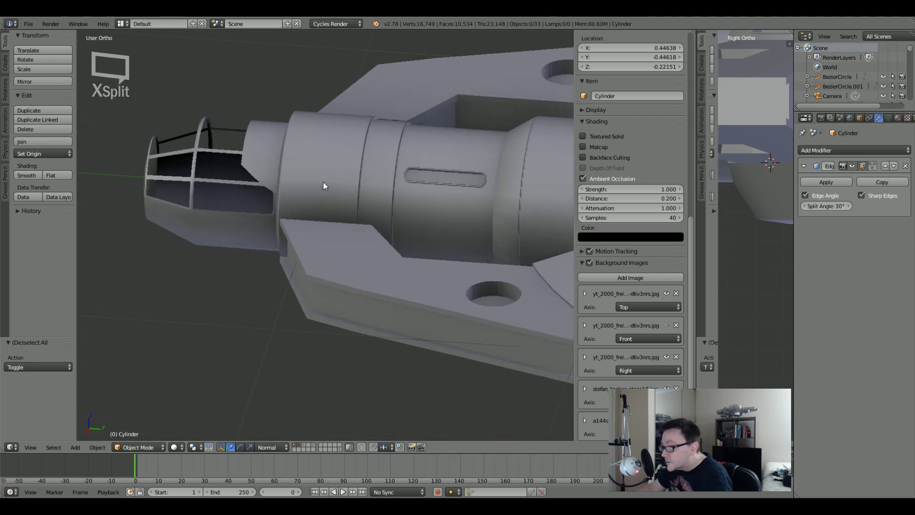
{"action": "key", "text": "Tab"}
{"action": "key", "text": "Tab"}
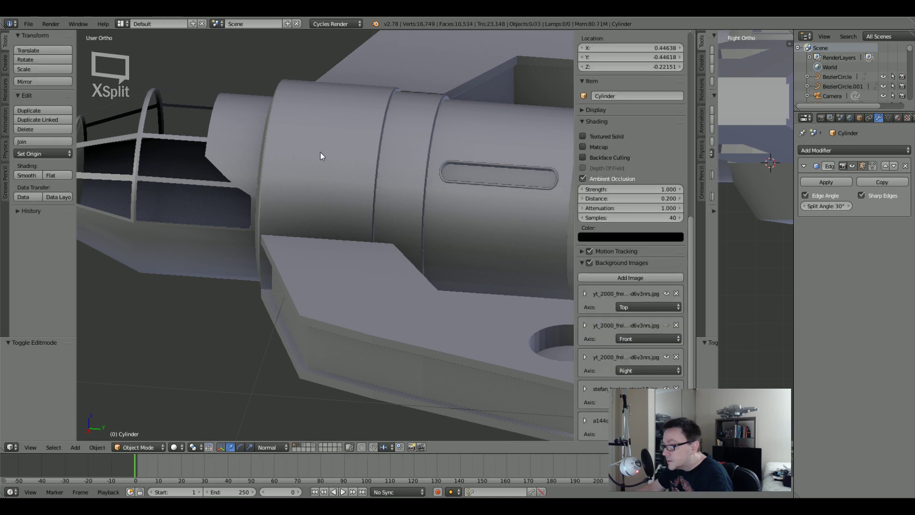
Add an edge loop around the large collar cylinder behind the cockpit canopy, slid toward its rear end.
{"action": "right_click", "coordinate": [320, 152]}
{"action": "key", "text": "Tab"}
{"action": "middle_click_drag", "start_coordinate": [335, 161], "coordinate": [371, 162], "text": "shift"}
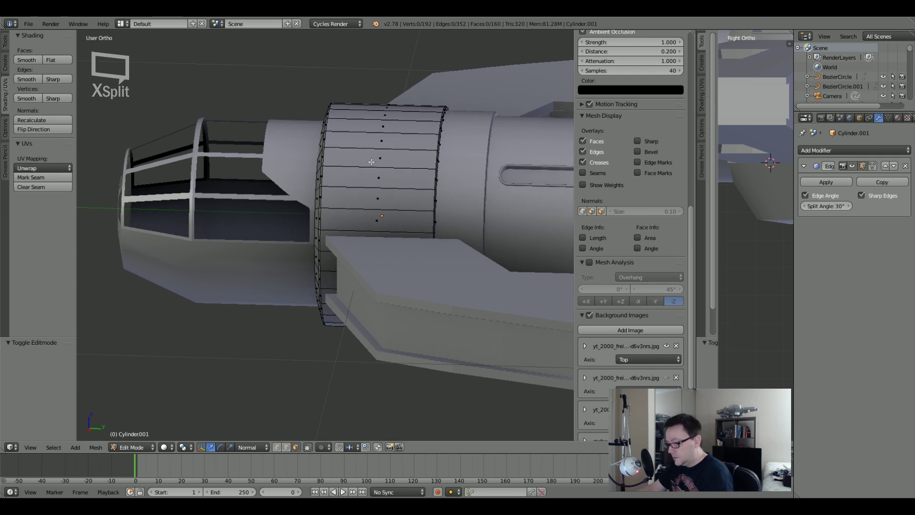
{"action": "key", "text": "ctrl+r"}
{"action": "left_click", "coordinate": [371, 150]}
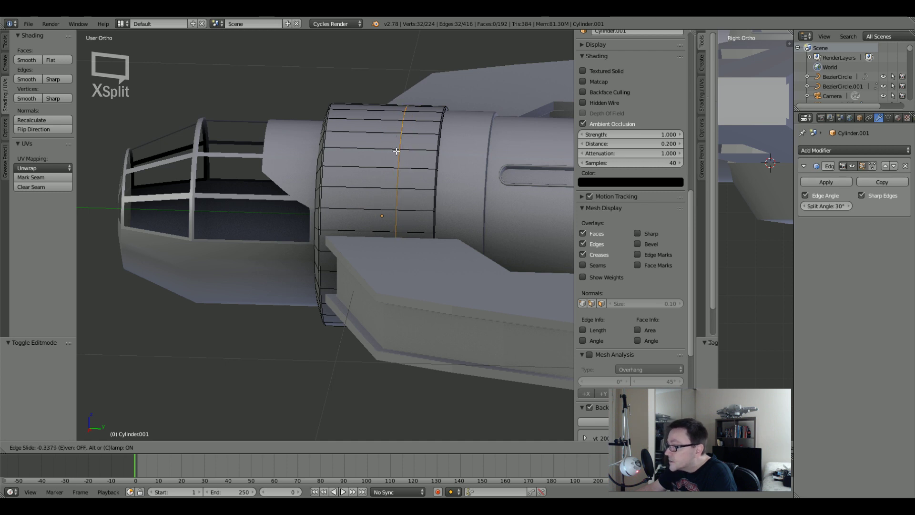
{"action": "left_click", "coordinate": [393, 151]}
Add a second edge loop just behind the first on the collar cylinder and shift it about -0.0008 along Y.
{"action": "scroll", "coordinate": [396, 146], "scroll_direction": "up", "scroll_amount": 5}
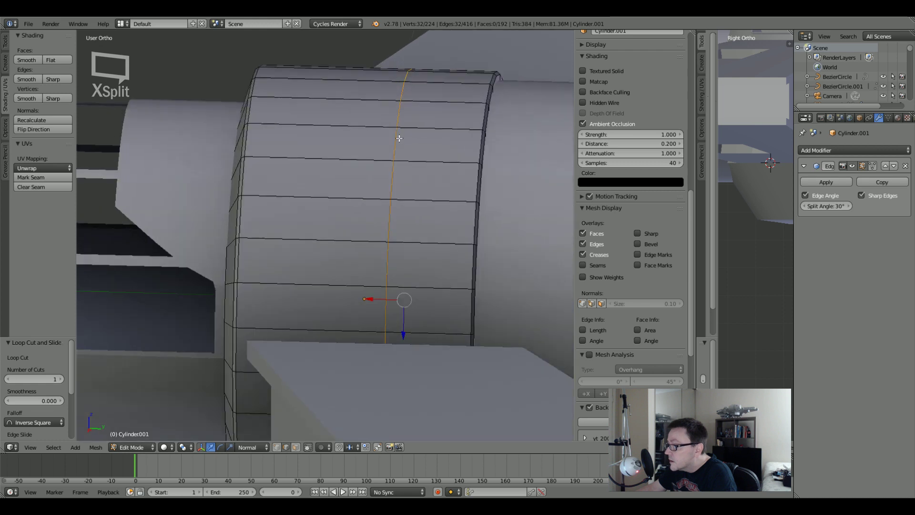
{"action": "key", "text": "ctrl+r"}
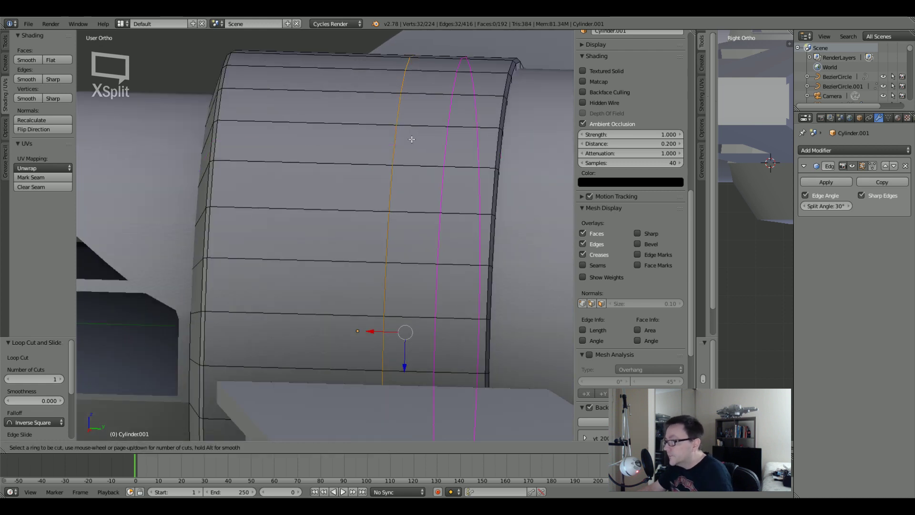
{"action": "left_click", "coordinate": [412, 140]}
{"action": "left_click", "coordinate": [372, 146]}
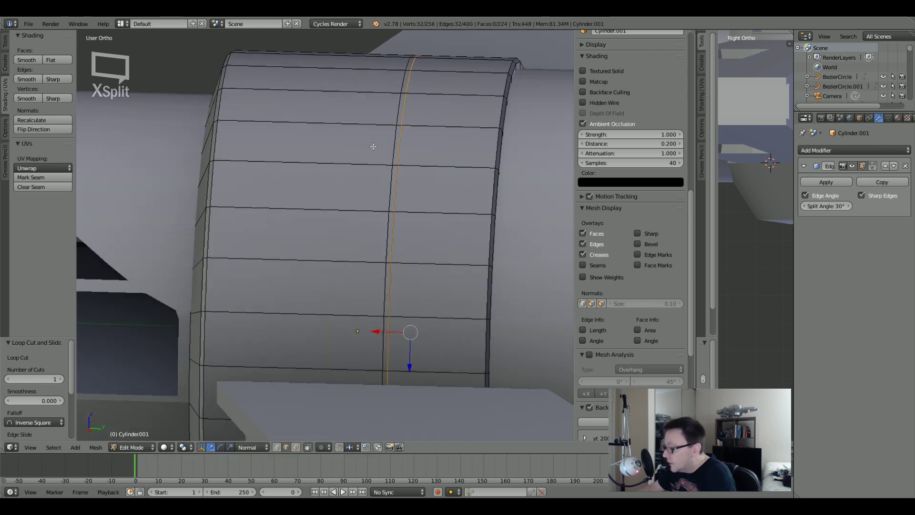
{"action": "key", "text": "KP_3"}
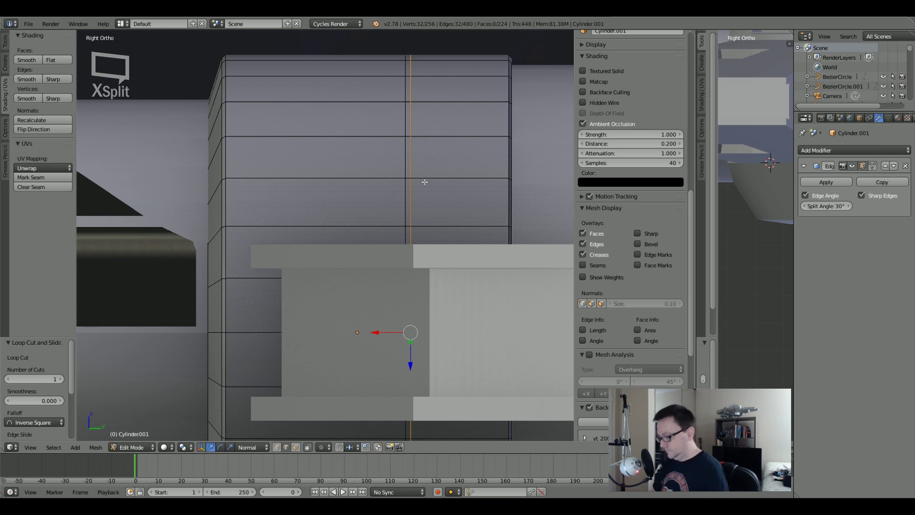
{"action": "key", "text": "g"}
{"action": "key", "text": "y"}
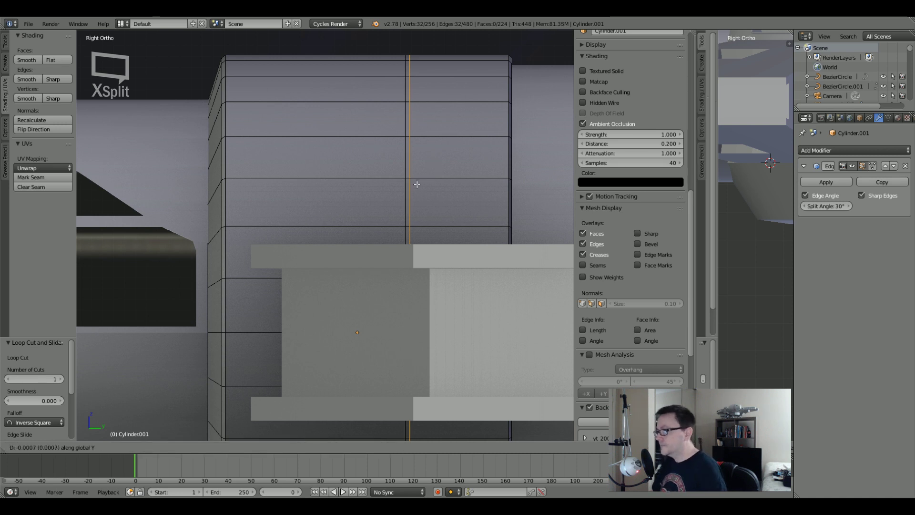
{"action": "left_click", "coordinate": [416, 185]}
Extrude the narrow face loop around the collar cylinder in place and shrink it inward by 0.004 as a groove.
{"action": "key", "text": "a"}
{"action": "scroll", "coordinate": [629, 238], "scroll_direction": "down", "scroll_amount": 5}
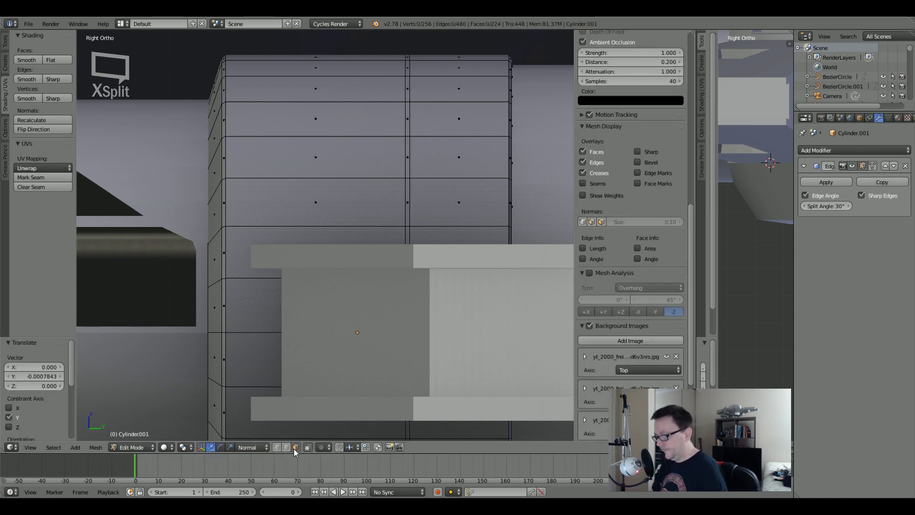
{"action": "scroll", "coordinate": [360, 255], "scroll_direction": "up", "scroll_amount": 5}
{"action": "middle_click_drag", "start_coordinate": [359, 254], "coordinate": [441, 134], "text": "shift"}
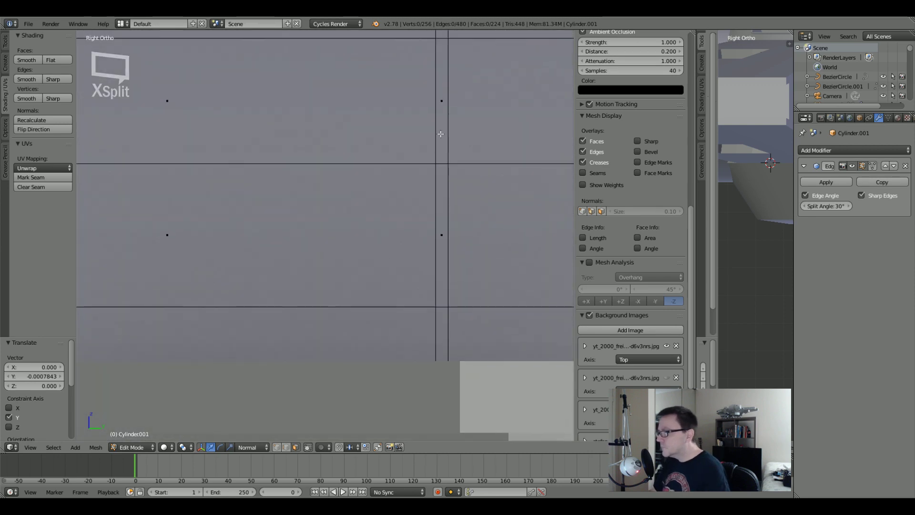
{"action": "right_click", "coordinate": [442, 165], "text": "alt"}
{"action": "scroll", "coordinate": [442, 166], "scroll_direction": "down", "scroll_amount": 4}
{"action": "scroll", "coordinate": [427, 176], "scroll_direction": "up", "scroll_amount": 2}
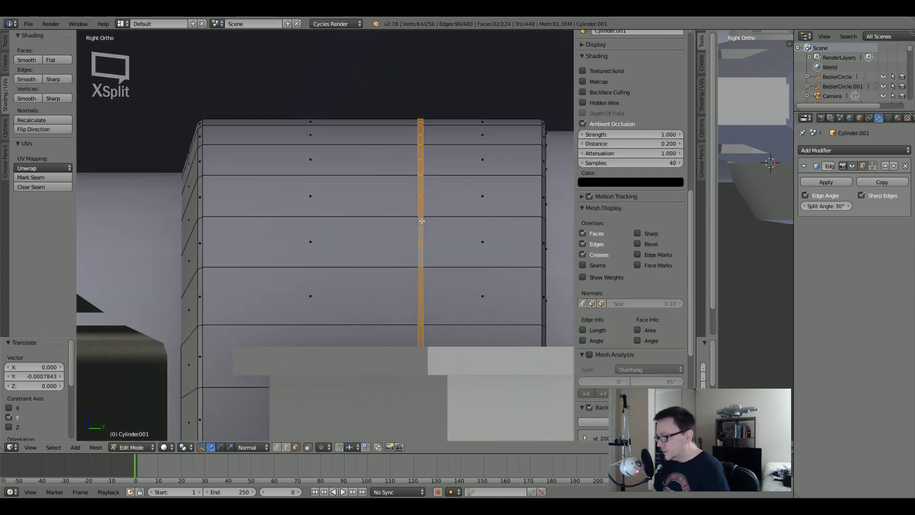
{"action": "scroll", "coordinate": [427, 176], "scroll_direction": "up", "scroll_amount": 2}
{"action": "key", "text": "e"}
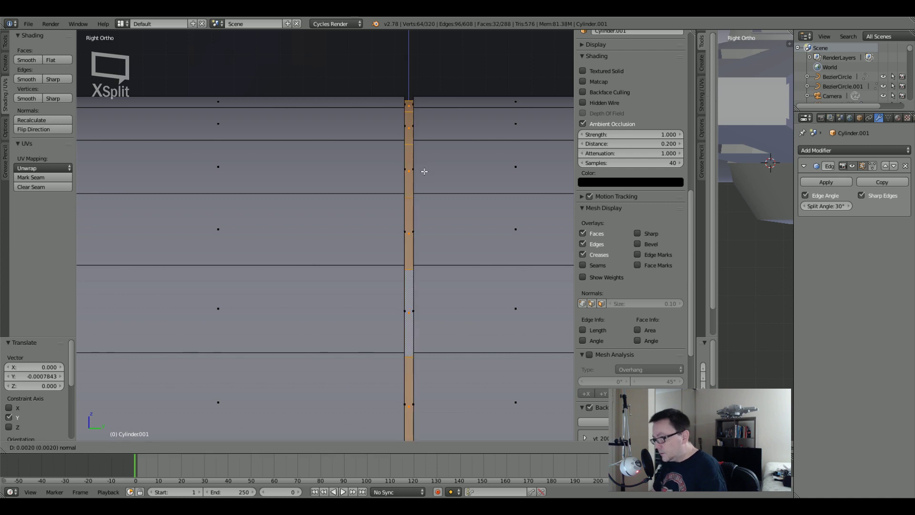
{"action": "right_click", "coordinate": [424, 171]}
{"action": "key", "text": "alt+s"}
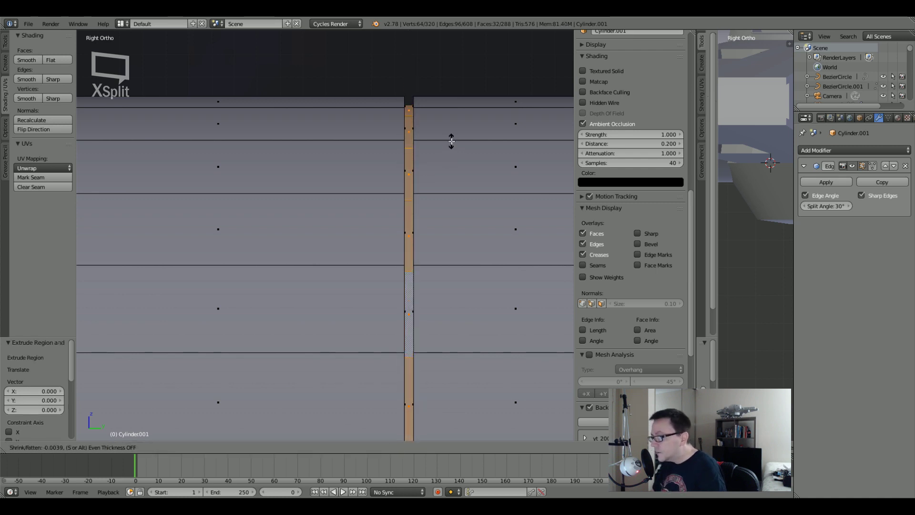
{"action": "left_click", "coordinate": [452, 142]}
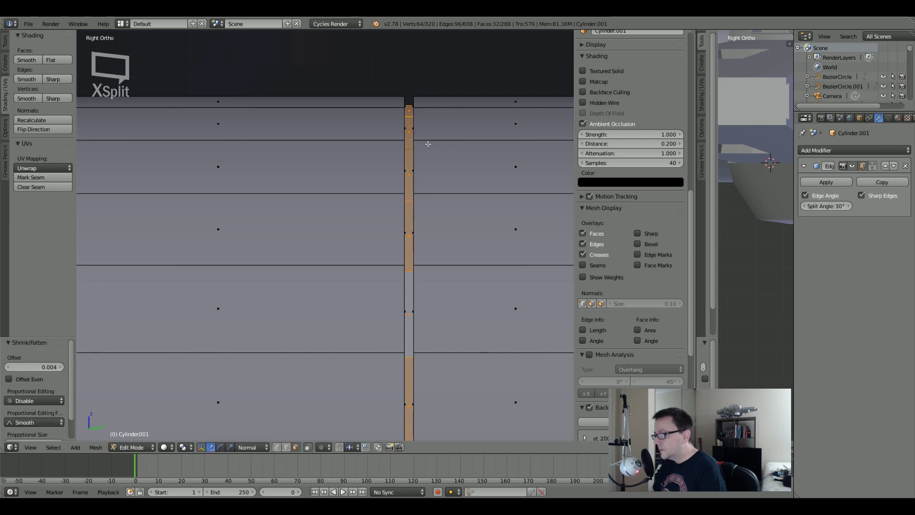
Select the two outer rim edge loops of the new groove around the collar cylinder.
{"action": "middle_click_drag", "start_coordinate": [428, 143], "coordinate": [411, 178]}
{"action": "scroll", "coordinate": [408, 145], "scroll_direction": "down", "scroll_amount": 5}
{"action": "key", "text": "Tab"}
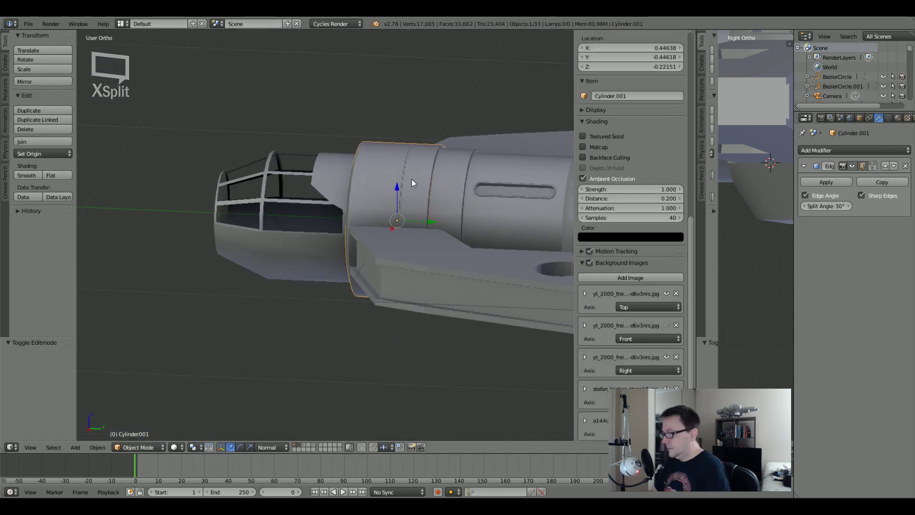
{"action": "scroll", "coordinate": [403, 159], "scroll_direction": "up", "scroll_amount": 6}
{"action": "key", "text": "Tab"}
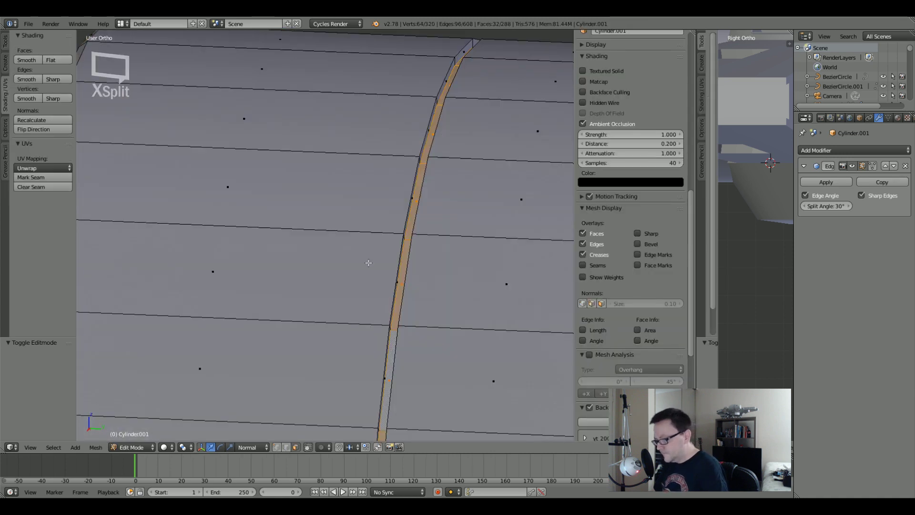
{"action": "right_click", "coordinate": [409, 201], "text": "alt"}
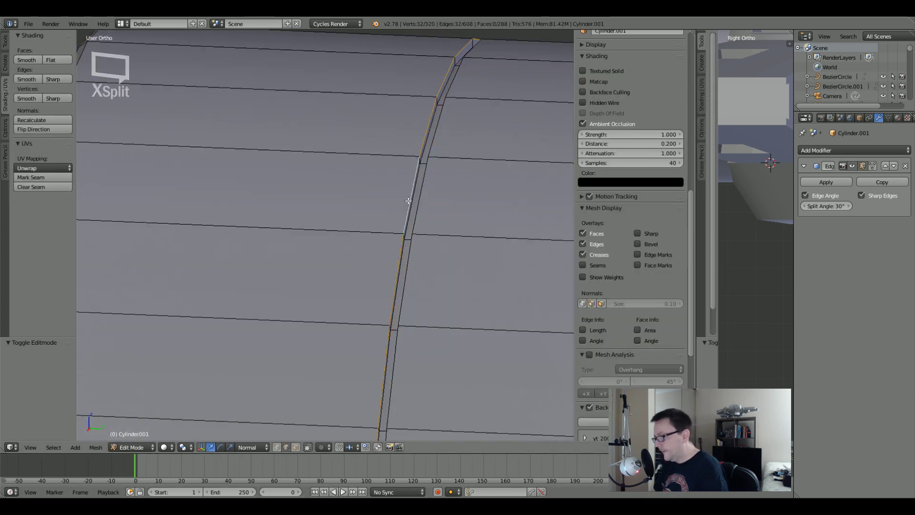
{"action": "right_click", "coordinate": [426, 185], "text": "alt+shift"}
{"action": "middle_click_drag", "start_coordinate": [426, 186], "coordinate": [406, 176]}
{"action": "scroll", "coordinate": [406, 177], "scroll_direction": "up", "scroll_amount": 2}
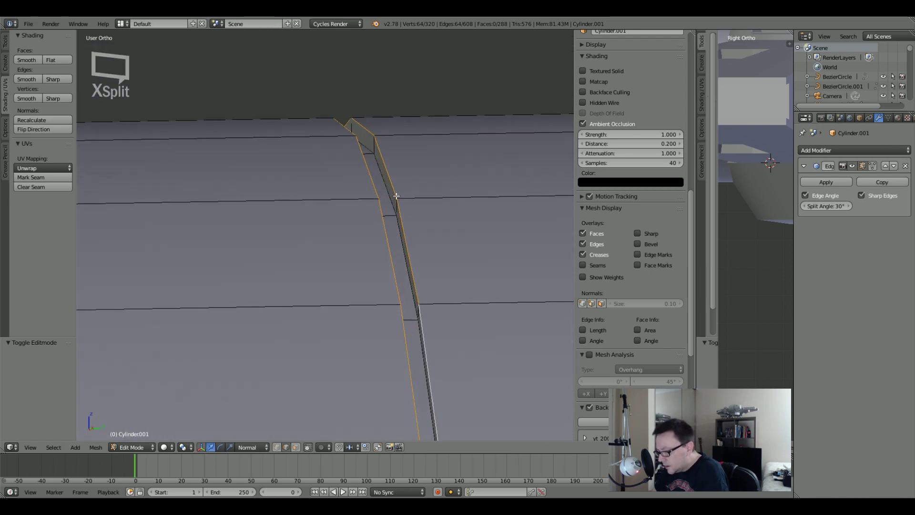
Try a very narrow bevel of about 0.0009 on the groove's rim loops and undo it.
{"action": "key", "text": "ctrl+b"}
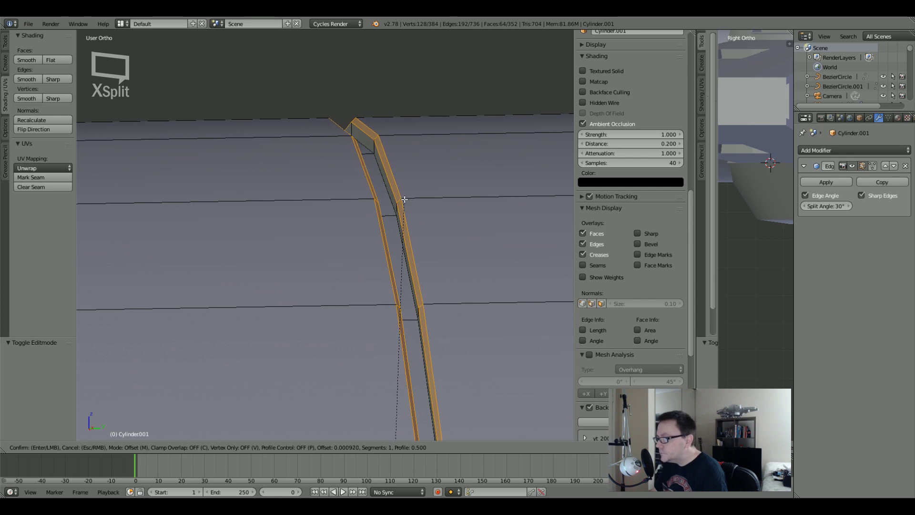
{"action": "left_click", "coordinate": [404, 198]}
{"action": "scroll", "coordinate": [403, 196], "scroll_direction": "down", "scroll_amount": 2}
{"action": "middle_click_drag", "start_coordinate": [395, 218], "coordinate": [400, 209]}
{"action": "key", "text": "ctrl+z"}
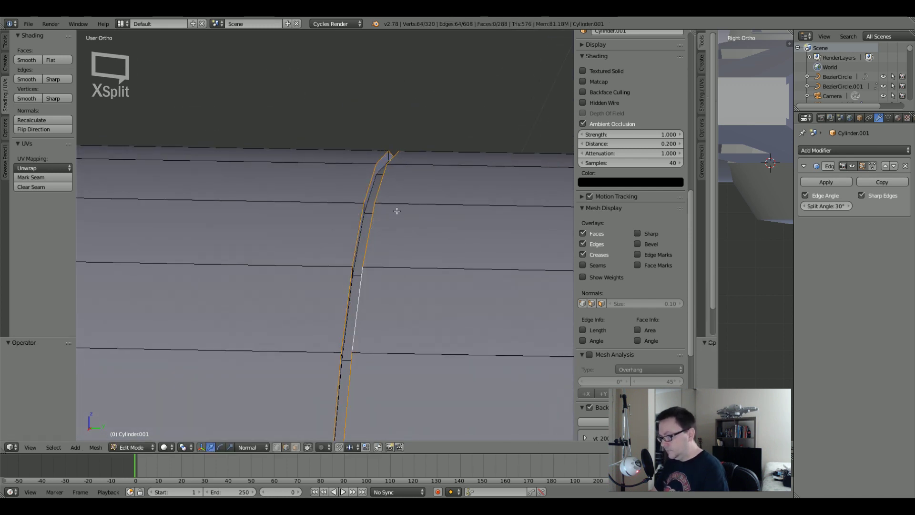
Bevel both rim loops of the collar groove by about 0.002 with one segment and leave mesh editing.
{"action": "key", "text": "ctrl+b"}
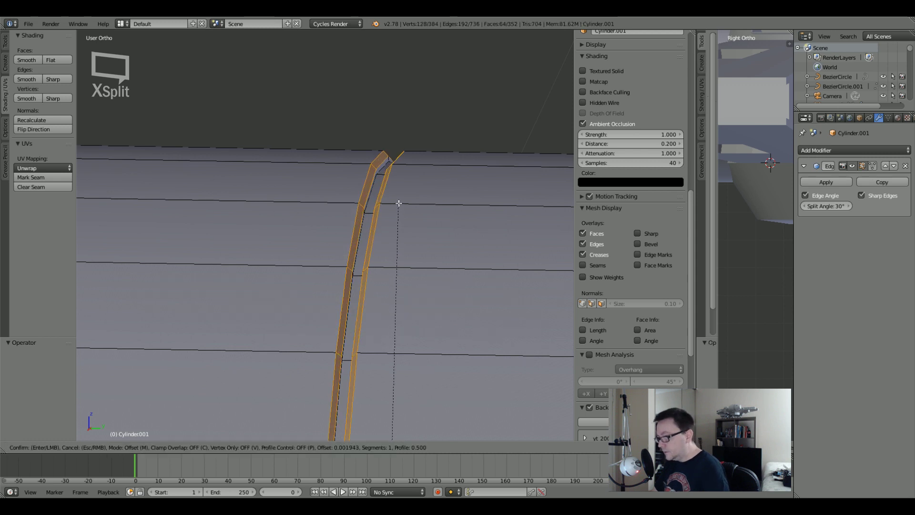
{"action": "left_click", "coordinate": [397, 213]}
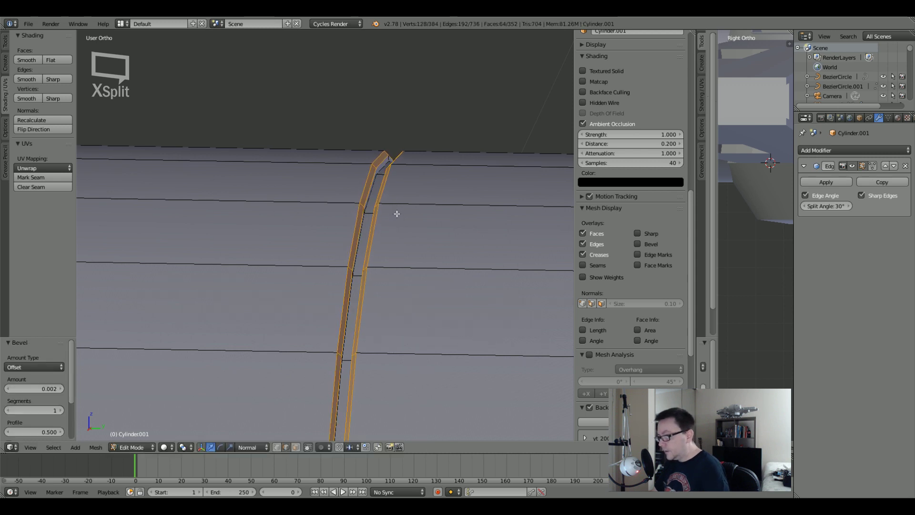
{"action": "key", "text": "Tab"}
Deselect everything and additionally show the scene layer that holds the camera and lamp.
{"action": "scroll", "coordinate": [397, 209], "scroll_direction": "down", "scroll_amount": 8}
{"action": "middle_click_drag", "start_coordinate": [396, 209], "coordinate": [354, 280]}
{"action": "scroll", "coordinate": [425, 227], "scroll_direction": "down", "scroll_amount": 4}
{"action": "key", "text": "a"}
{"action": "scroll", "coordinate": [427, 227], "scroll_direction": "up", "scroll_amount": 3}
{"action": "scroll", "coordinate": [356, 295], "scroll_direction": "down", "scroll_amount": 2}
{"action": "scroll", "coordinate": [344, 289], "scroll_direction": "up", "scroll_amount": 2}
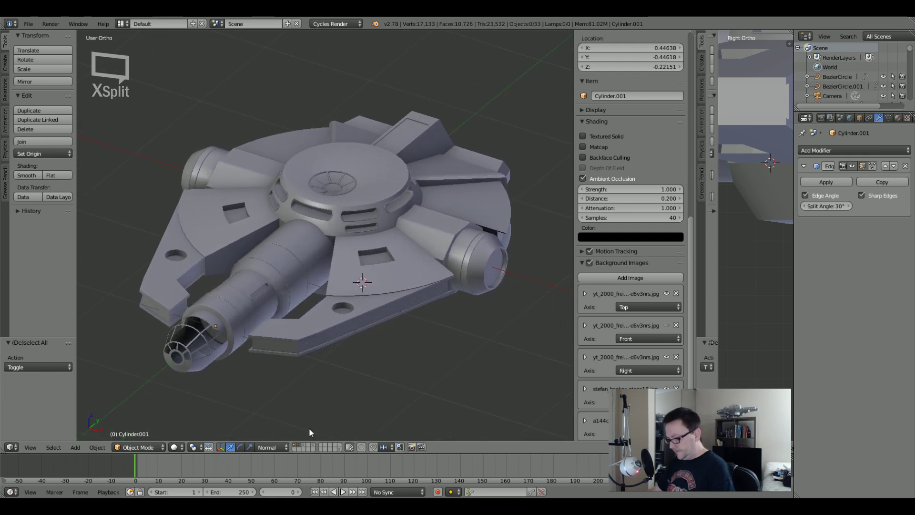
{"action": "left_click", "coordinate": [304, 447], "text": "shift"}
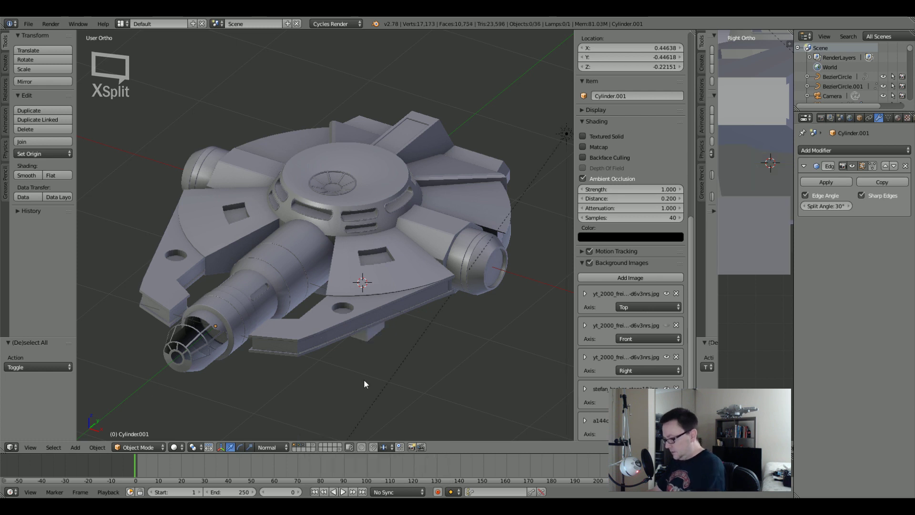
Start a test render to check the camera's framing of the ship, and cancel it.
{"action": "key", "text": "F12"}
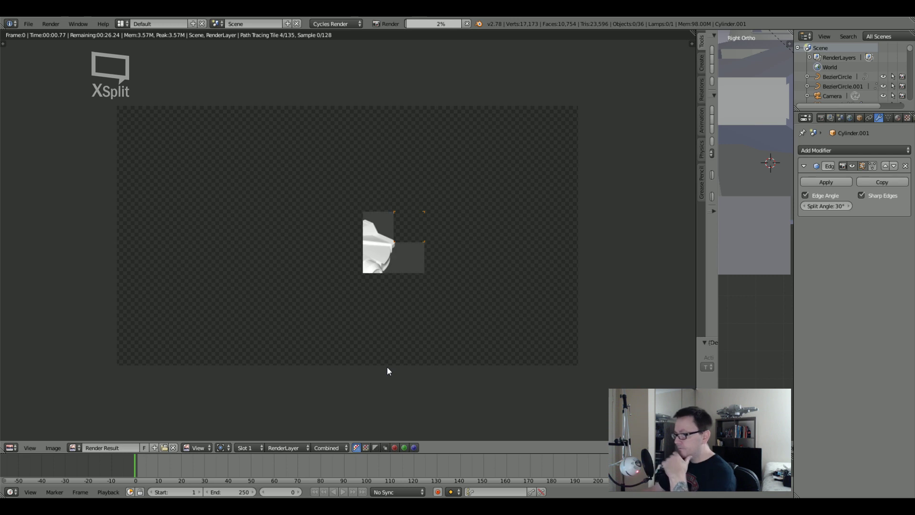
{"action": "scroll", "coordinate": [381, 251], "scroll_direction": "up", "scroll_amount": 1}
{"action": "scroll", "coordinate": [362, 254], "scroll_direction": "up", "scroll_amount": 1}
{"action": "scroll", "coordinate": [350, 256], "scroll_direction": "down", "scroll_amount": 1}
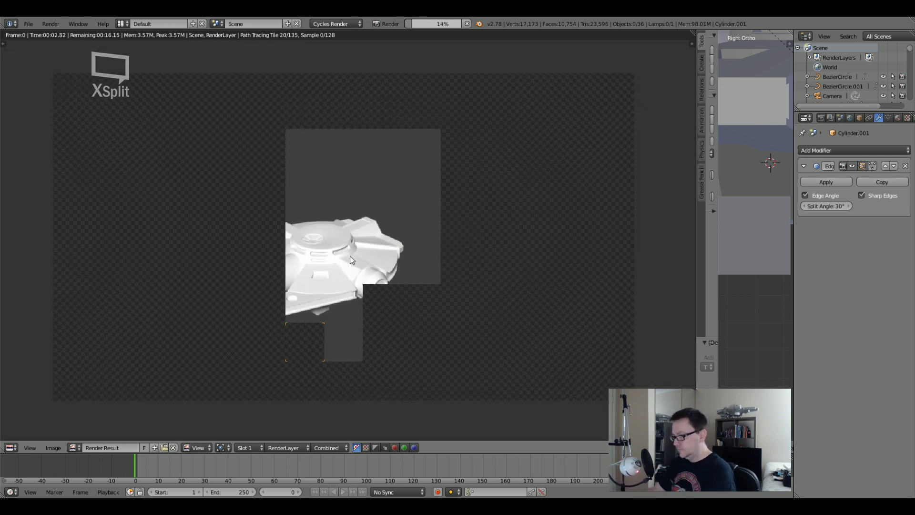
{"action": "key", "text": "Escape"}
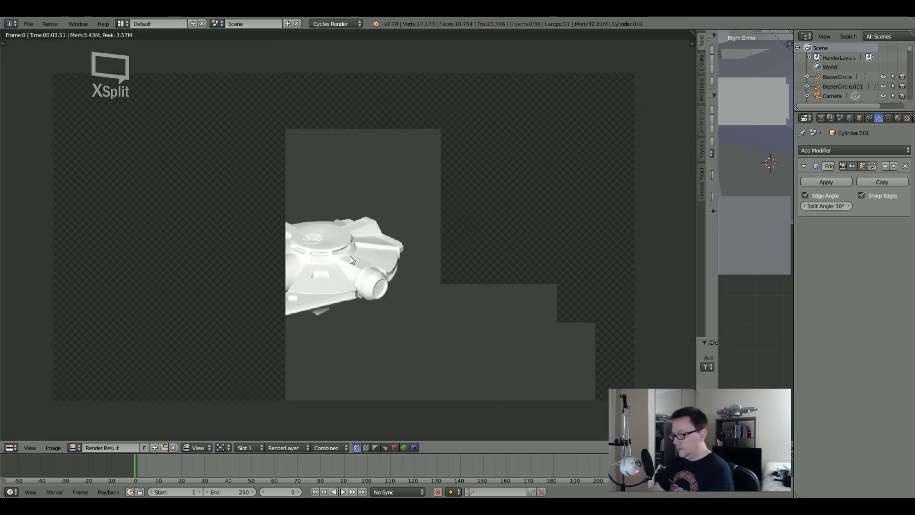
{"action": "key", "text": "Escape"}
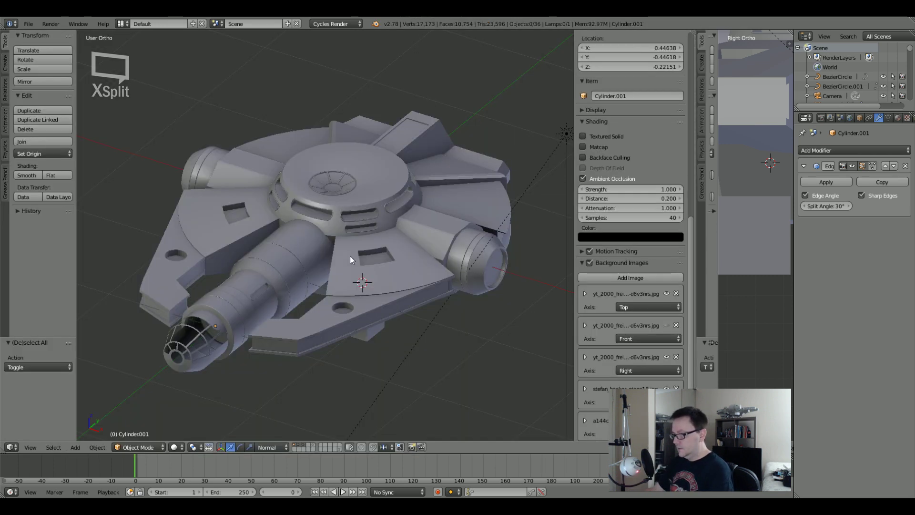
Switch the viewport to rendered shading and look through the camera.
{"action": "left_click", "coordinate": [174, 446]}
{"action": "left_click", "coordinate": [192, 383]}
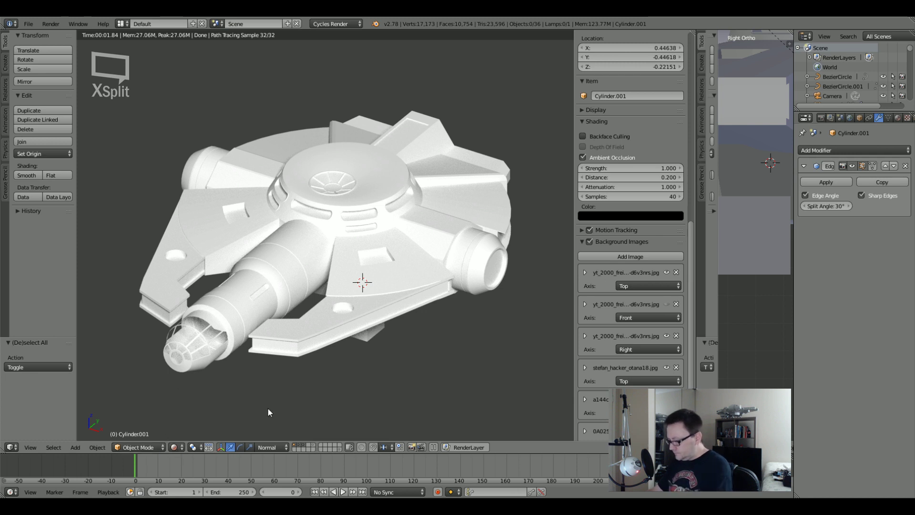
{"action": "key", "text": "KP_0"}
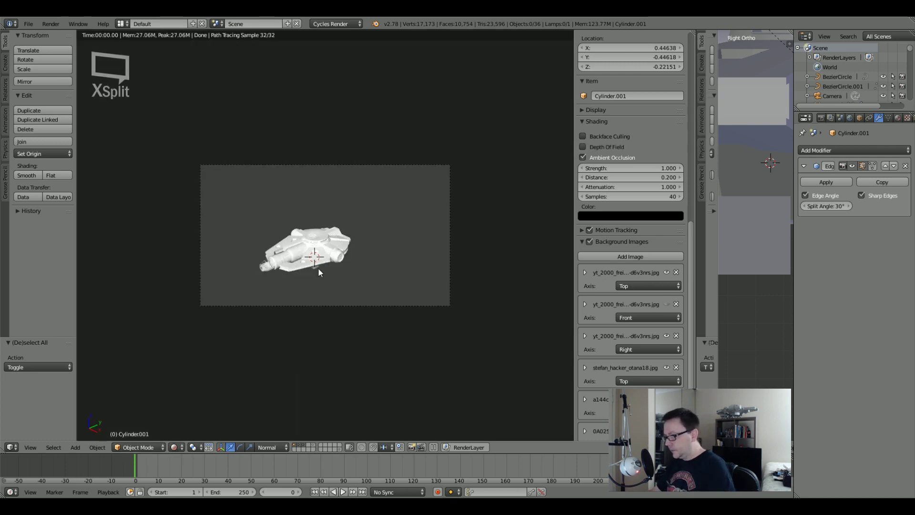
Fly the camera closer until the ship fills the frame, rotated about 54° on X and 35° on Z.
{"action": "right_click", "coordinate": [416, 165]}
{"action": "key", "text": "shift+f"}
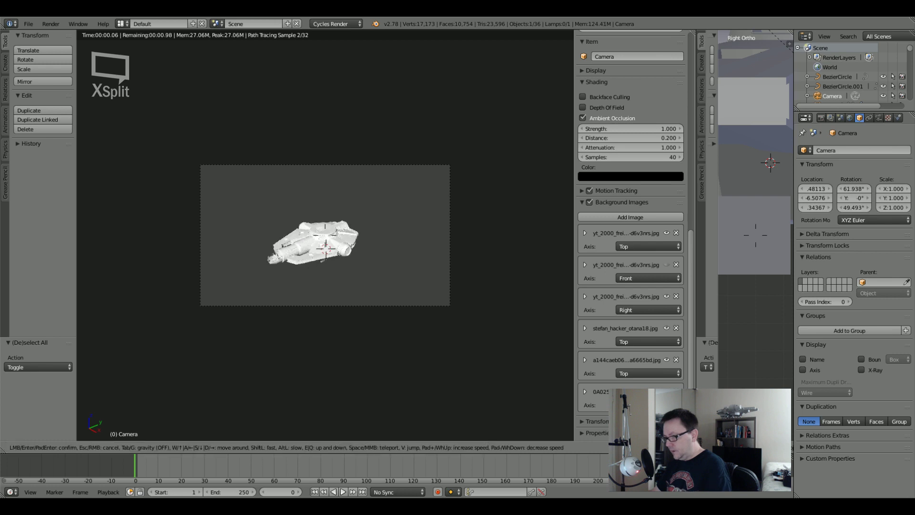
{"action": "key", "text": "w"}
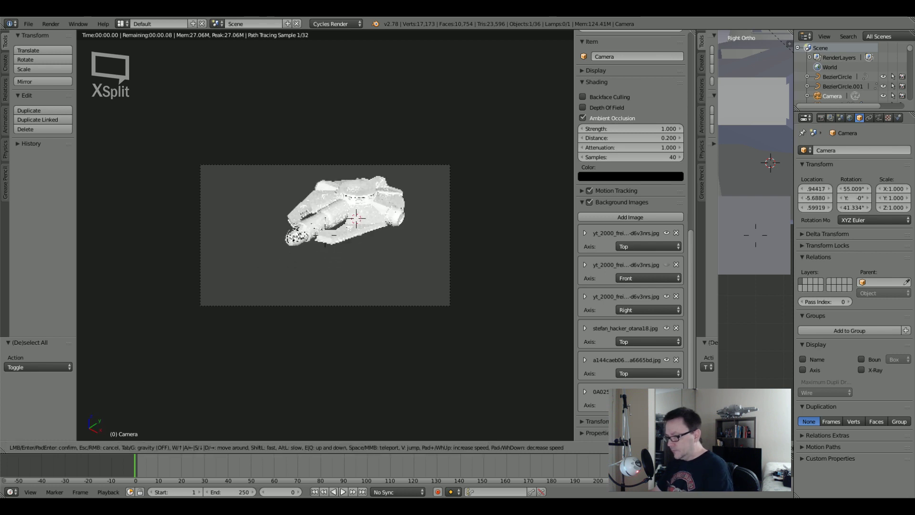
{"action": "key", "text": "w"}
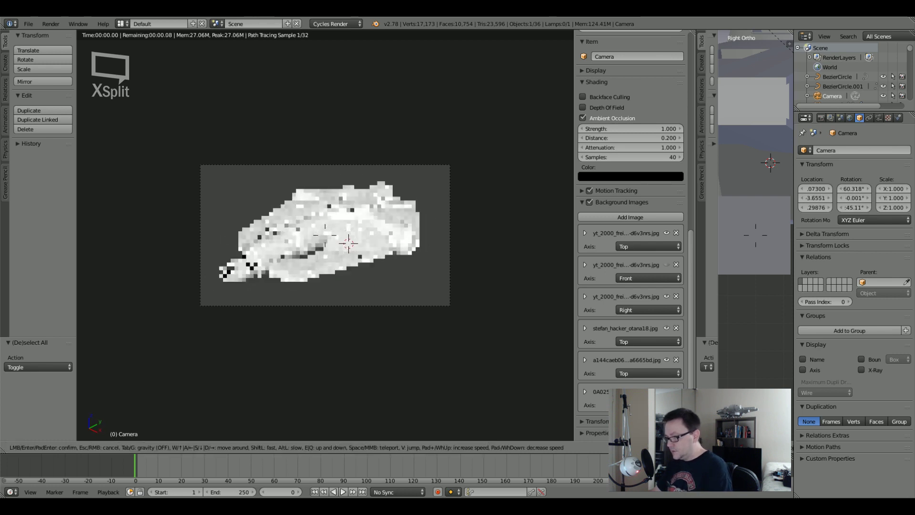
{"action": "key", "text": "s"}
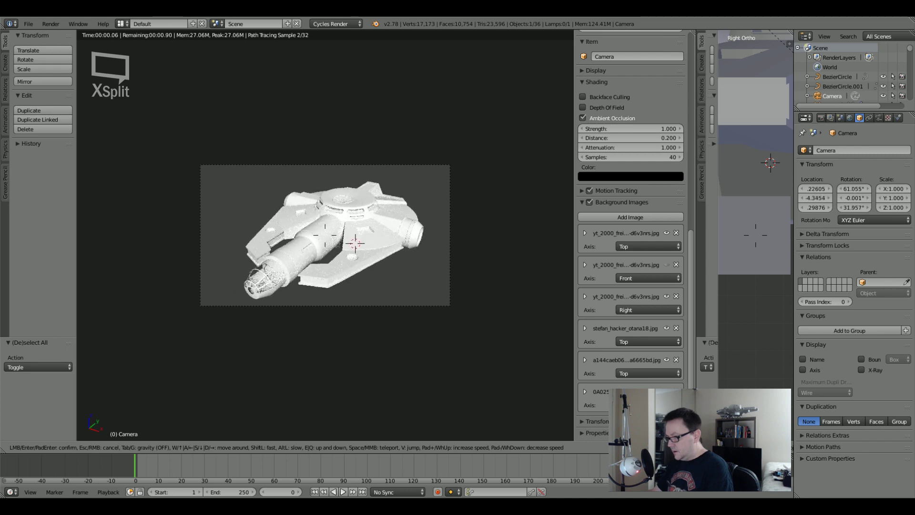
{"action": "key", "text": "e"}
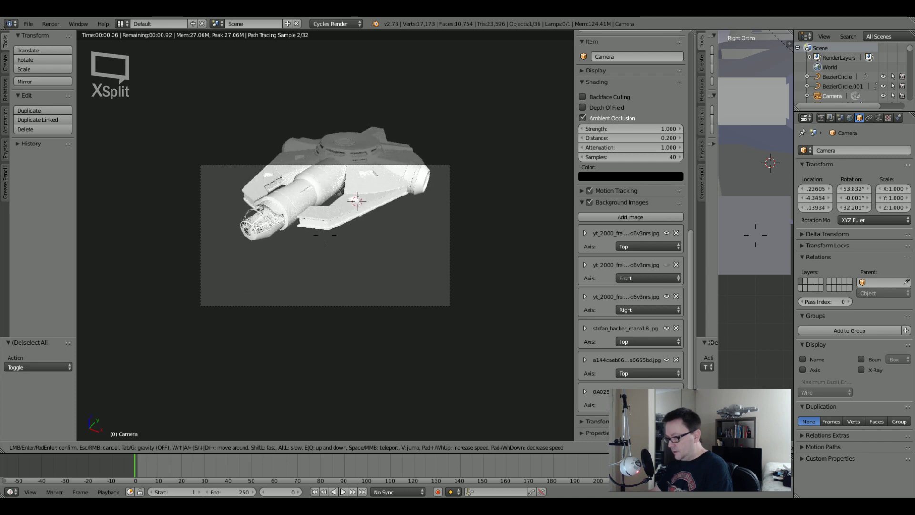
{"action": "key", "text": "e"}
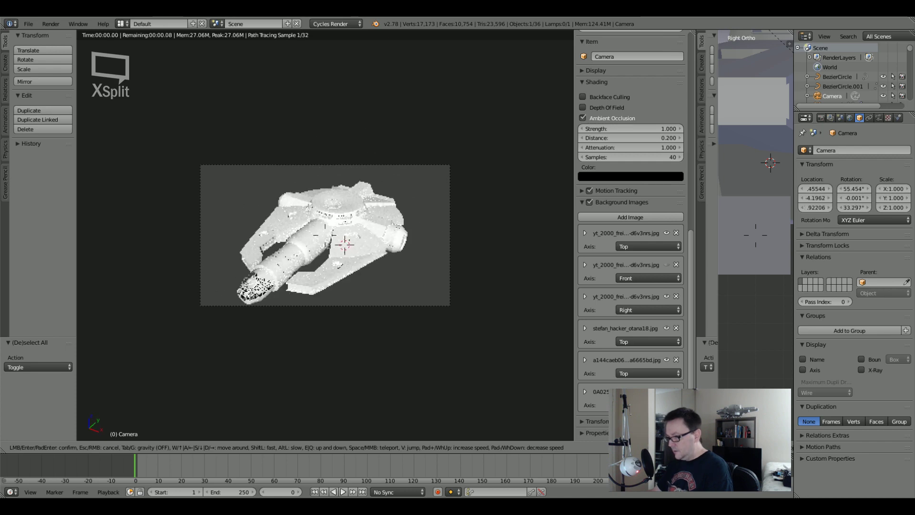
{"action": "key", "text": "w"}
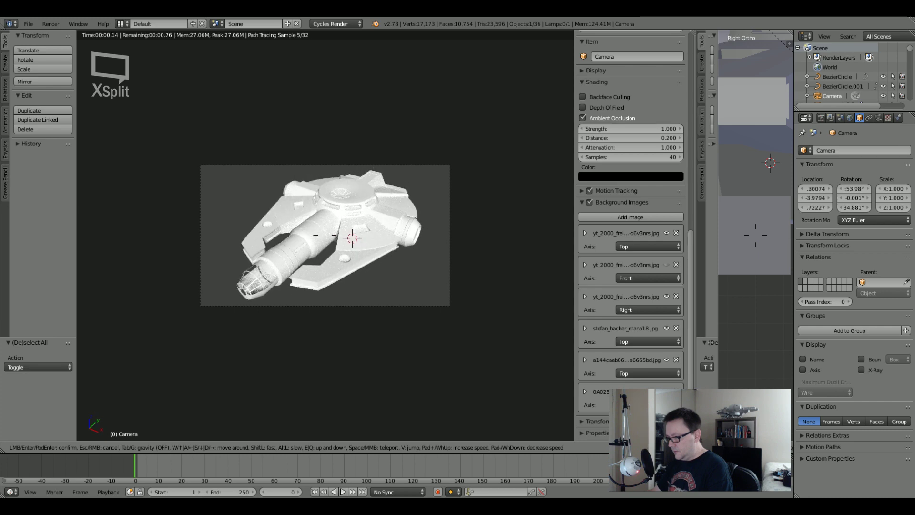
{"action": "left_click", "coordinate": [325, 236]}
Render the scene from the repositioned camera and examine the hull details as they appear.
{"action": "key", "text": "F12"}
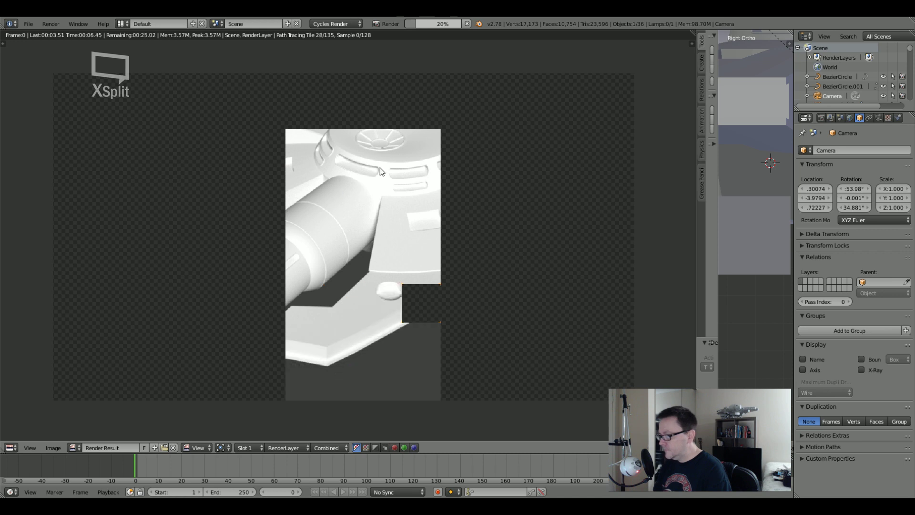
{"action": "scroll", "coordinate": [381, 172], "scroll_direction": "down", "scroll_amount": 1}
{"action": "middle_click_drag", "start_coordinate": [381, 172], "coordinate": [395, 168]}
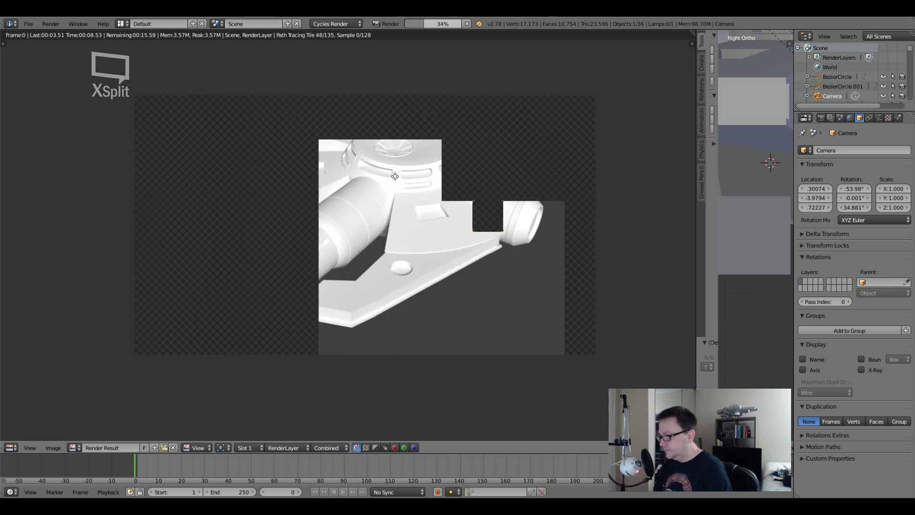
{"action": "scroll", "coordinate": [389, 190], "scroll_direction": "up", "scroll_amount": 1}
{"action": "scroll", "coordinate": [387, 191], "scroll_direction": "up", "scroll_amount": 1}
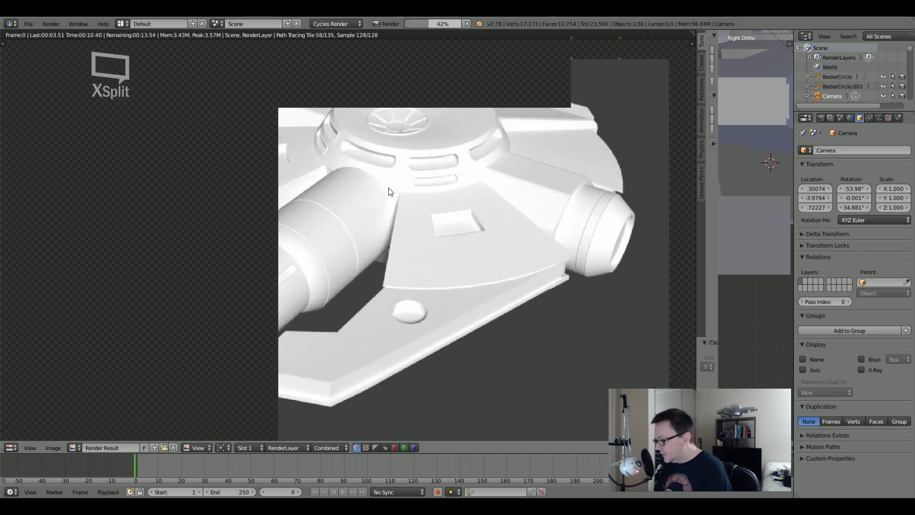
{"action": "scroll", "coordinate": [386, 187], "scroll_direction": "down", "scroll_amount": 1}
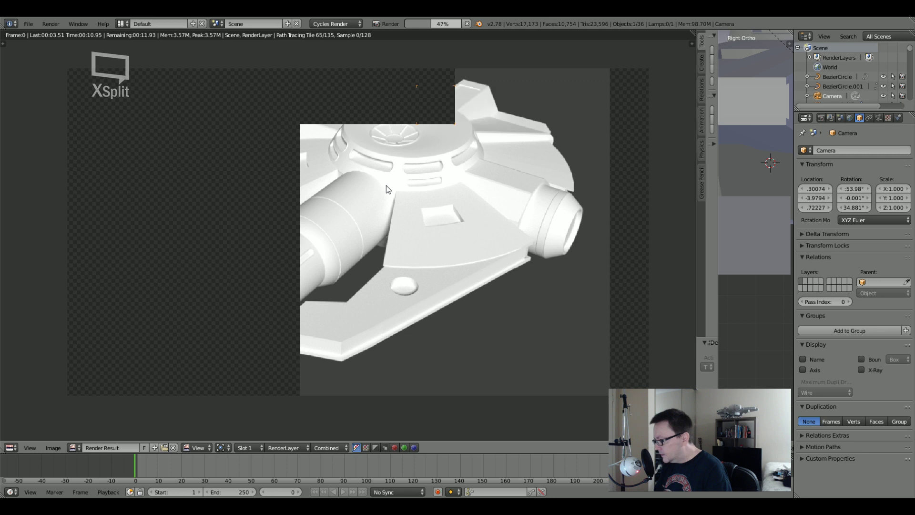
Set the render resolution scale to 100% and stop the running render.
{"action": "left_click", "coordinate": [820, 119]}
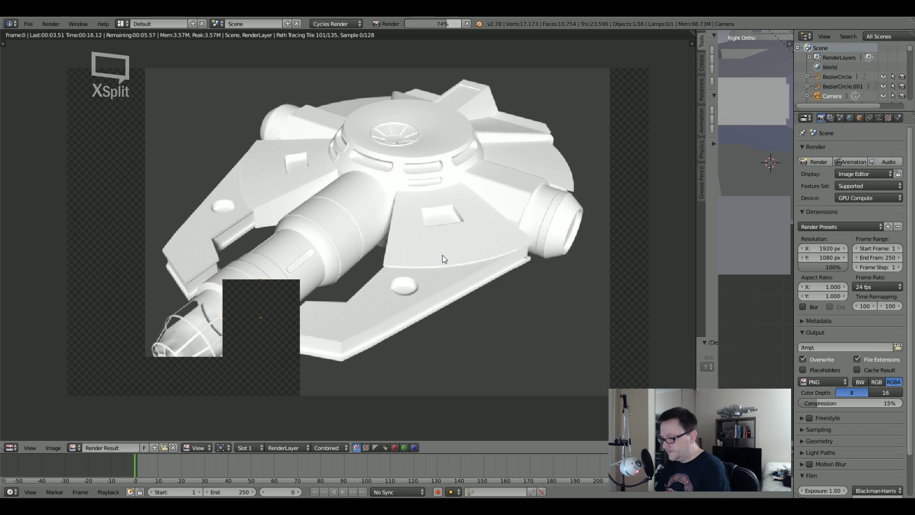
{"action": "key", "text": "Escape"}
{"action": "key", "text": "Escape"}
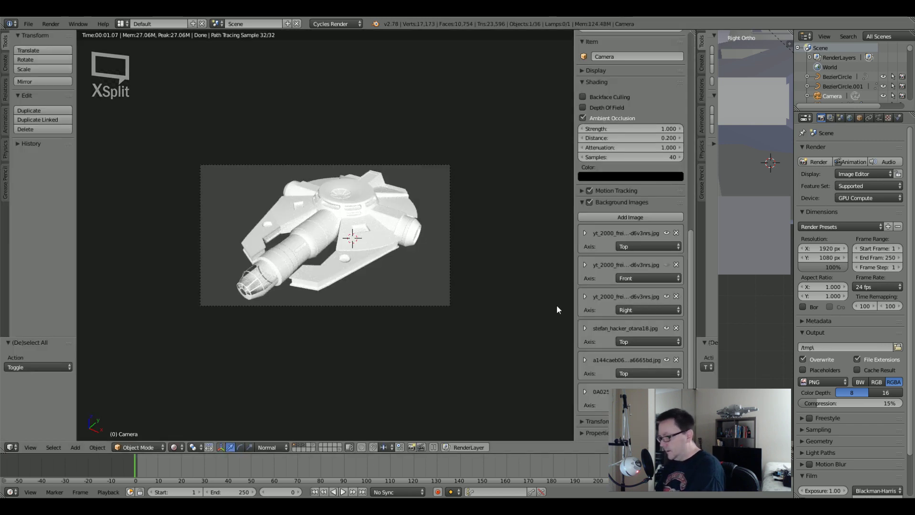
Render the ship at the full 1920 × 1080 resolution and inspect the finished image.
{"action": "key", "text": "F12"}
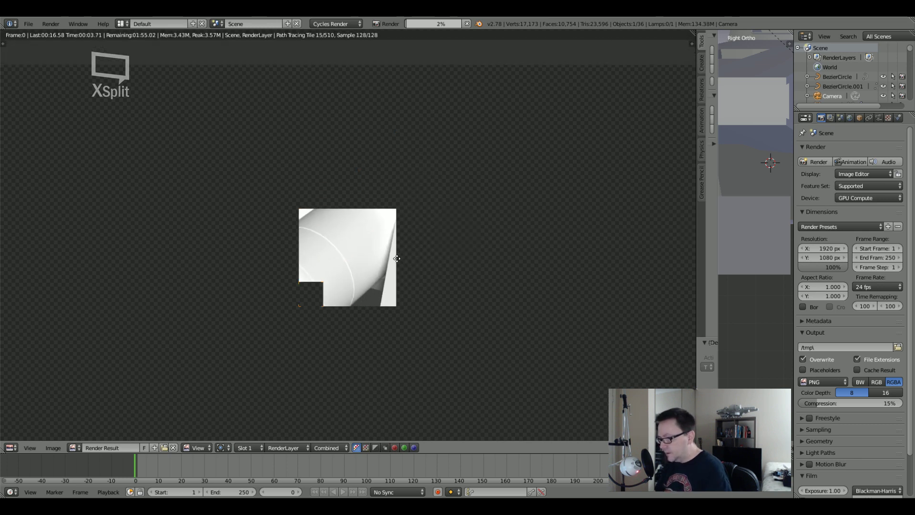
{"action": "scroll", "coordinate": [396, 261], "scroll_direction": "down", "scroll_amount": 2}
{"action": "scroll", "coordinate": [395, 264], "scroll_direction": "up", "scroll_amount": 1}
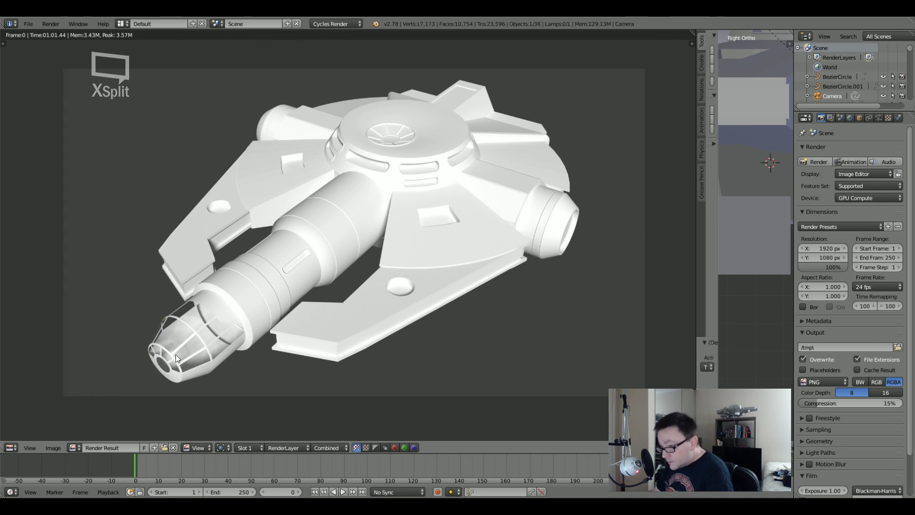
{"action": "middle_click_drag", "start_coordinate": [267, 310], "coordinate": [276, 268]}
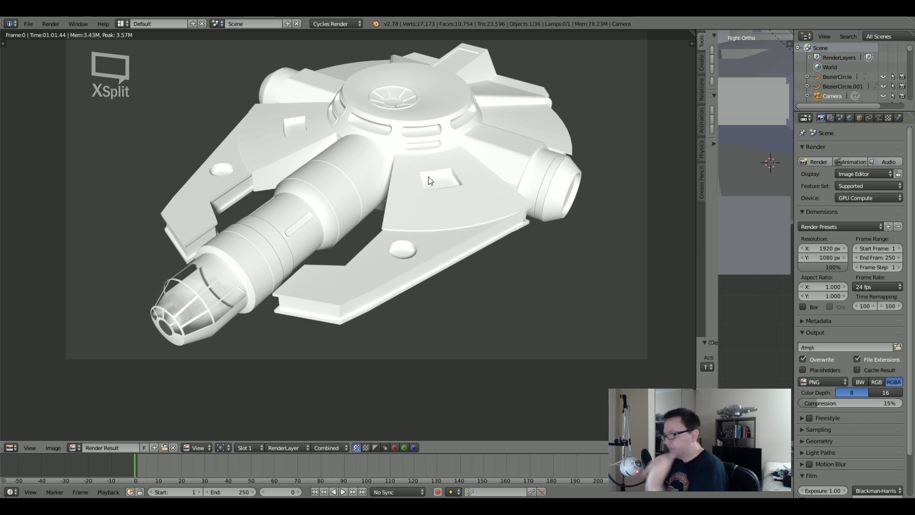
{"action": "middle_click_drag", "start_coordinate": [410, 162], "coordinate": [398, 177]}
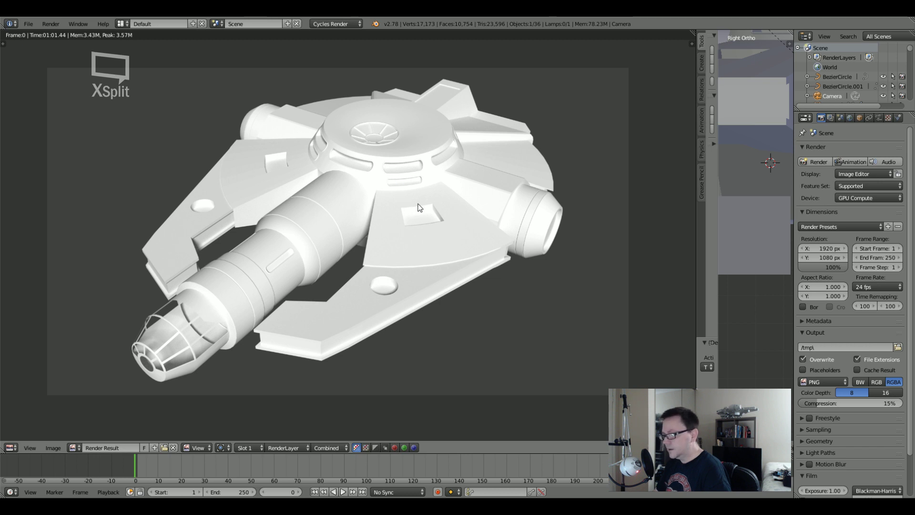
Close the render result and return the viewport to solid shading.
{"action": "key", "text": "Escape"}
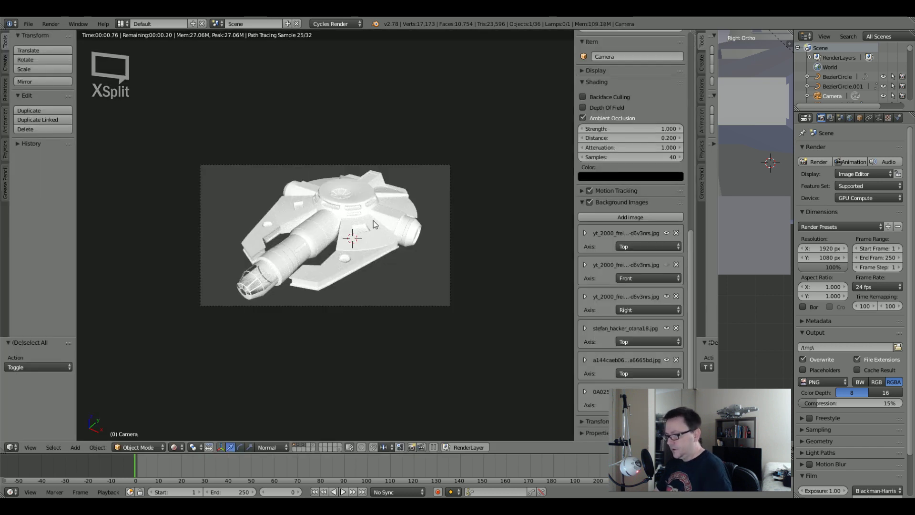
{"action": "key", "text": "z"}
{"action": "key", "text": "z"}
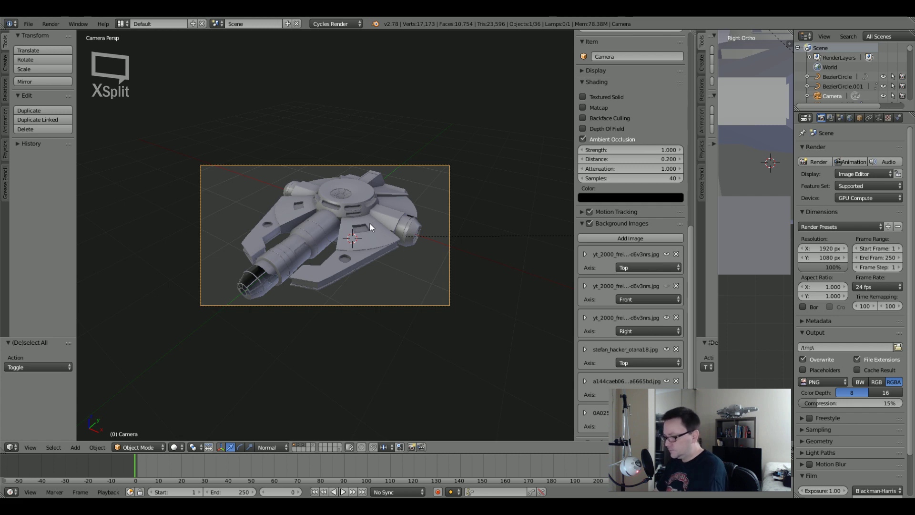
Leave the camera view, deselect all objects, and show only the first and third scene layers.
{"action": "key", "text": "KP_7"}
{"action": "middle_click_drag", "start_coordinate": [368, 224], "coordinate": [348, 251]}
{"action": "right_click", "coordinate": [412, 273]}
{"action": "key", "text": "a"}
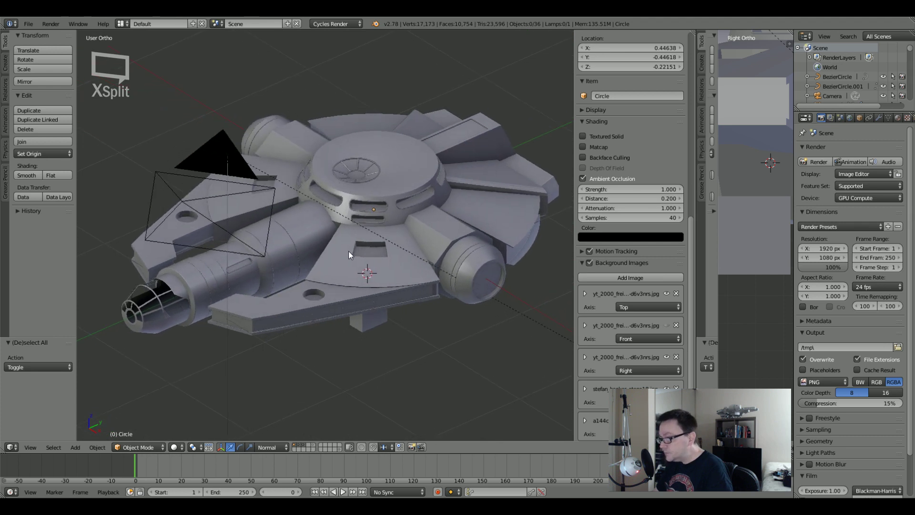
{"action": "left_click", "coordinate": [294, 444]}
{"action": "left_click", "coordinate": [304, 444], "text": "shift"}
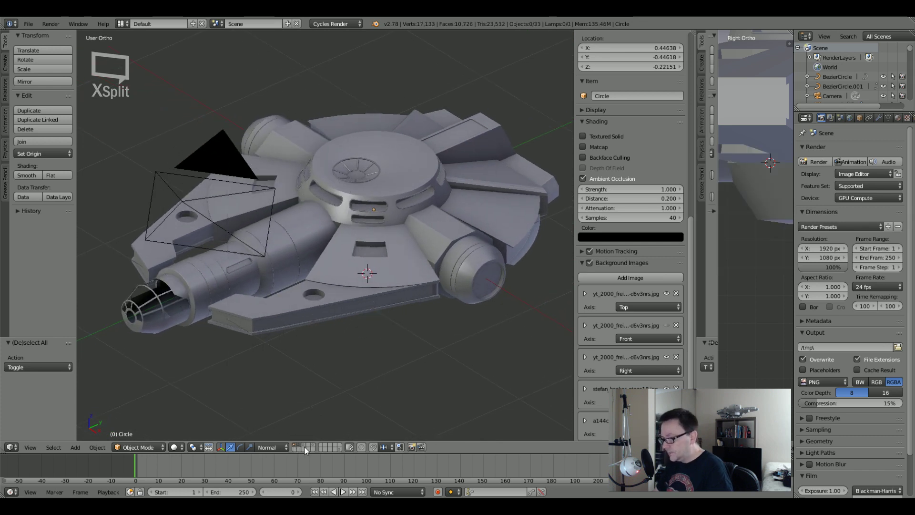
{"action": "middle_click_drag", "start_coordinate": [319, 356], "coordinate": [347, 351]}
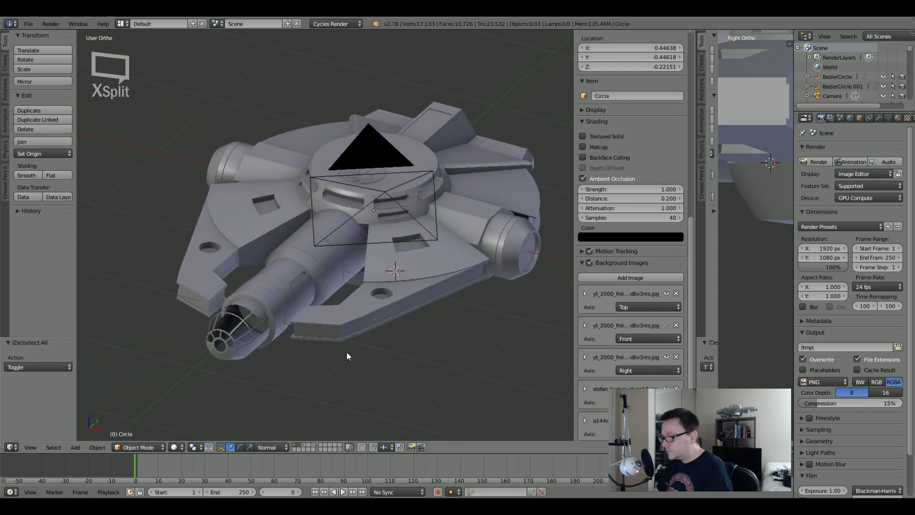
{"action": "middle_click_drag", "start_coordinate": [381, 267], "coordinate": [364, 217]}
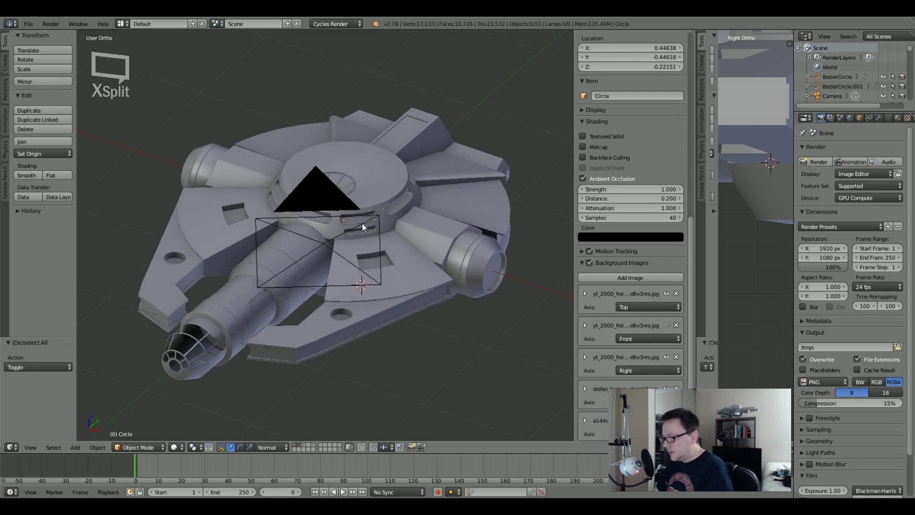
{"action": "mouse_move", "coordinate": [362, 235]}
{"action": "middle_mouse_down"}
{"action": "mouse_move", "coordinate": [365, 223]}
{"action": "mouse_move", "coordinate": [377, 229]}
{"action": "middle_mouse_up"}
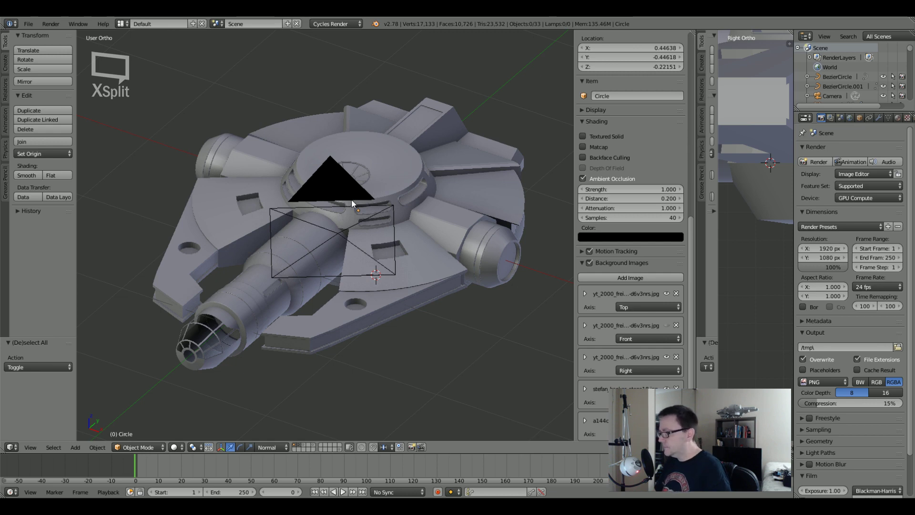
{"action": "mouse_move", "coordinate": [349, 209]}
{"action": "middle_mouse_down"}
{"action": "mouse_move", "coordinate": [360, 207]}
{"action": "mouse_move", "coordinate": [345, 209]}
{"action": "mouse_move", "coordinate": [355, 216]}
{"action": "middle_mouse_up"}
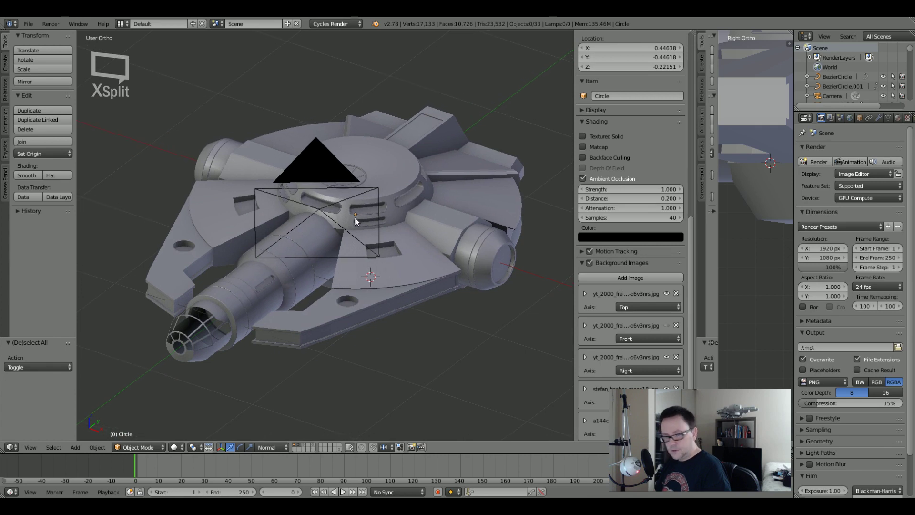